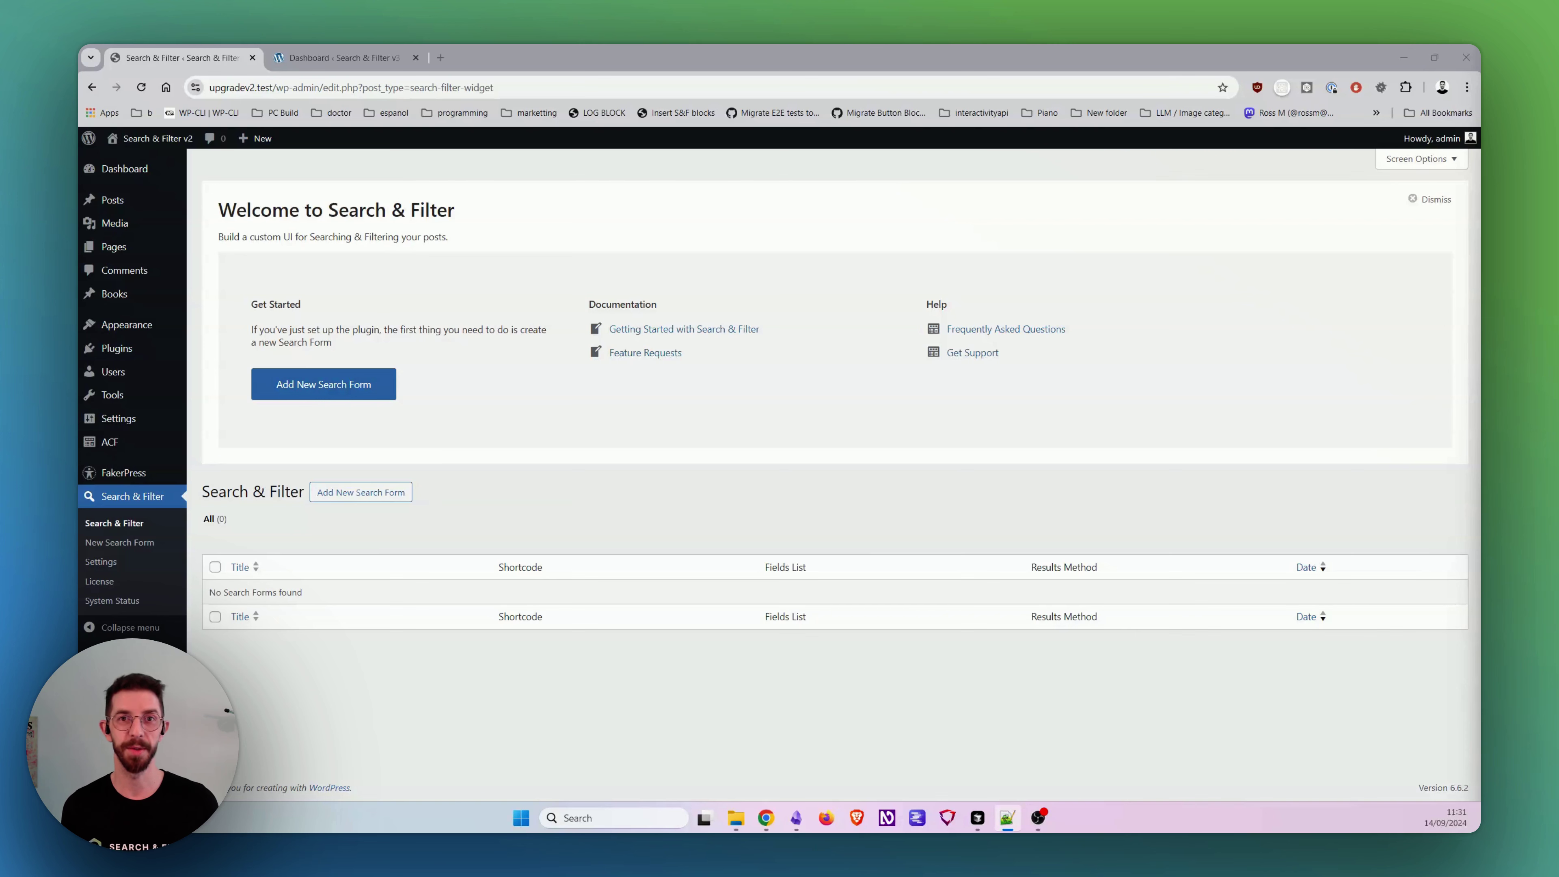
Step: View the Search & Filter v3 dashboard, and return to the v2 site's search form list
{"action": "left_click", "coordinate": [823, 338]}
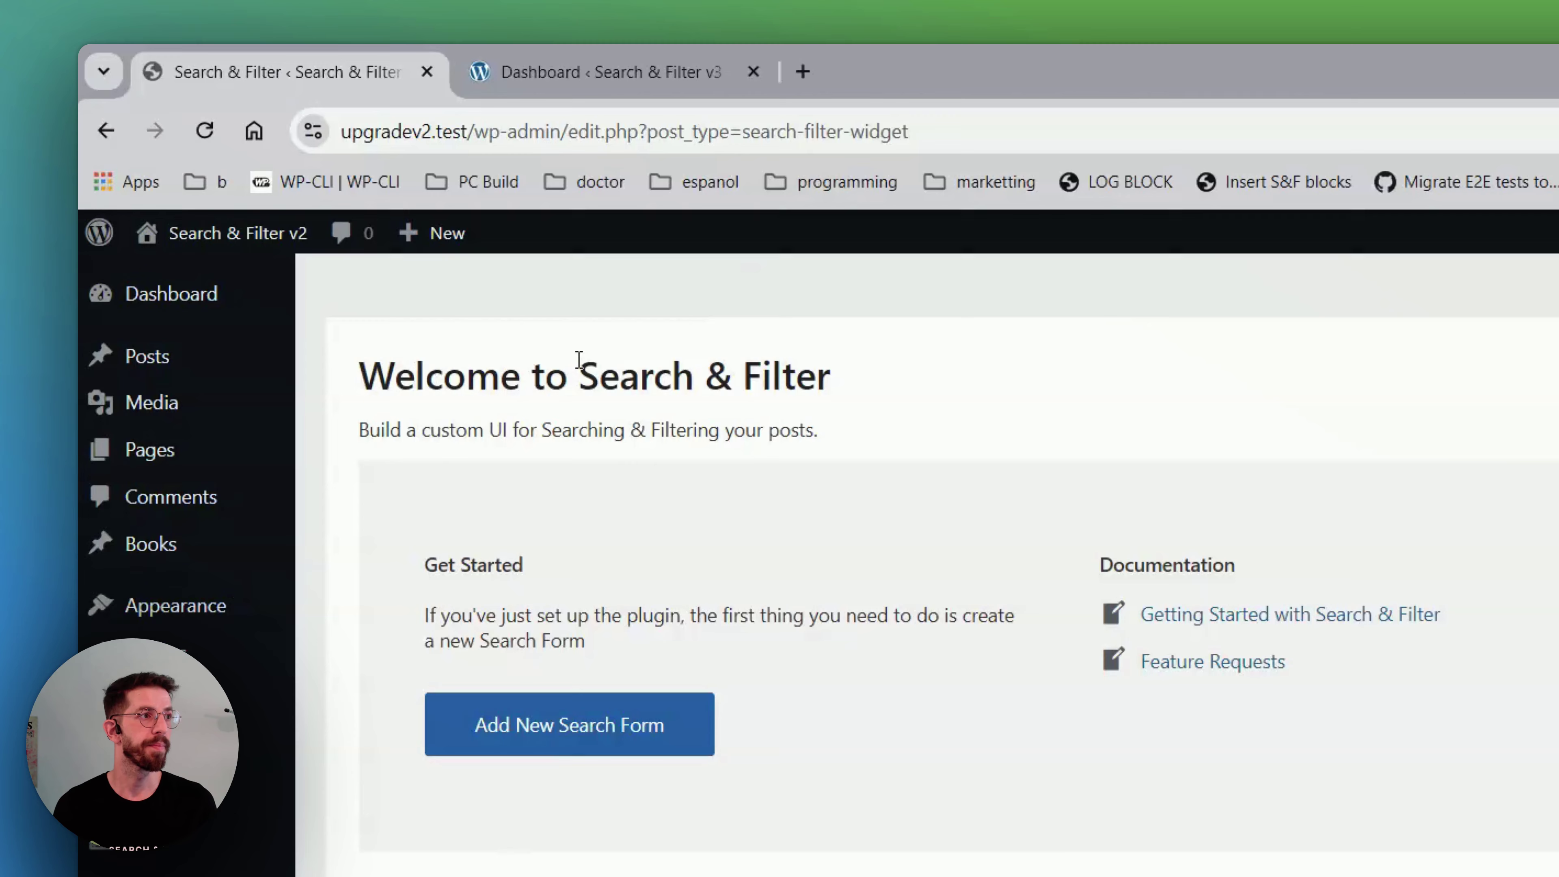
{"action": "left_click", "coordinate": [655, 54]}
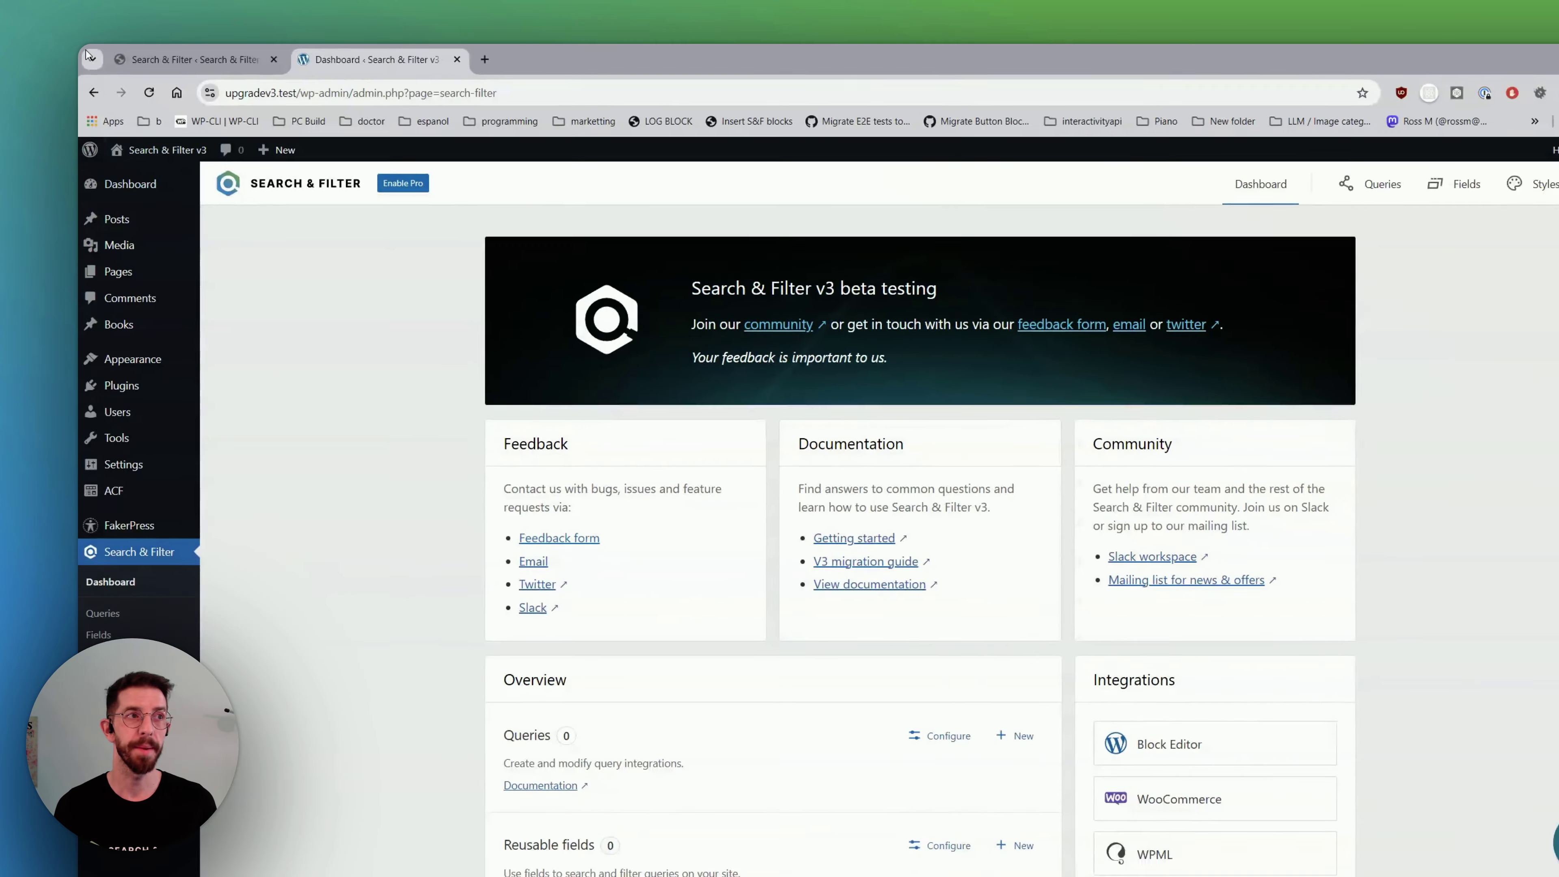
{"action": "left_click", "coordinate": [264, 71]}
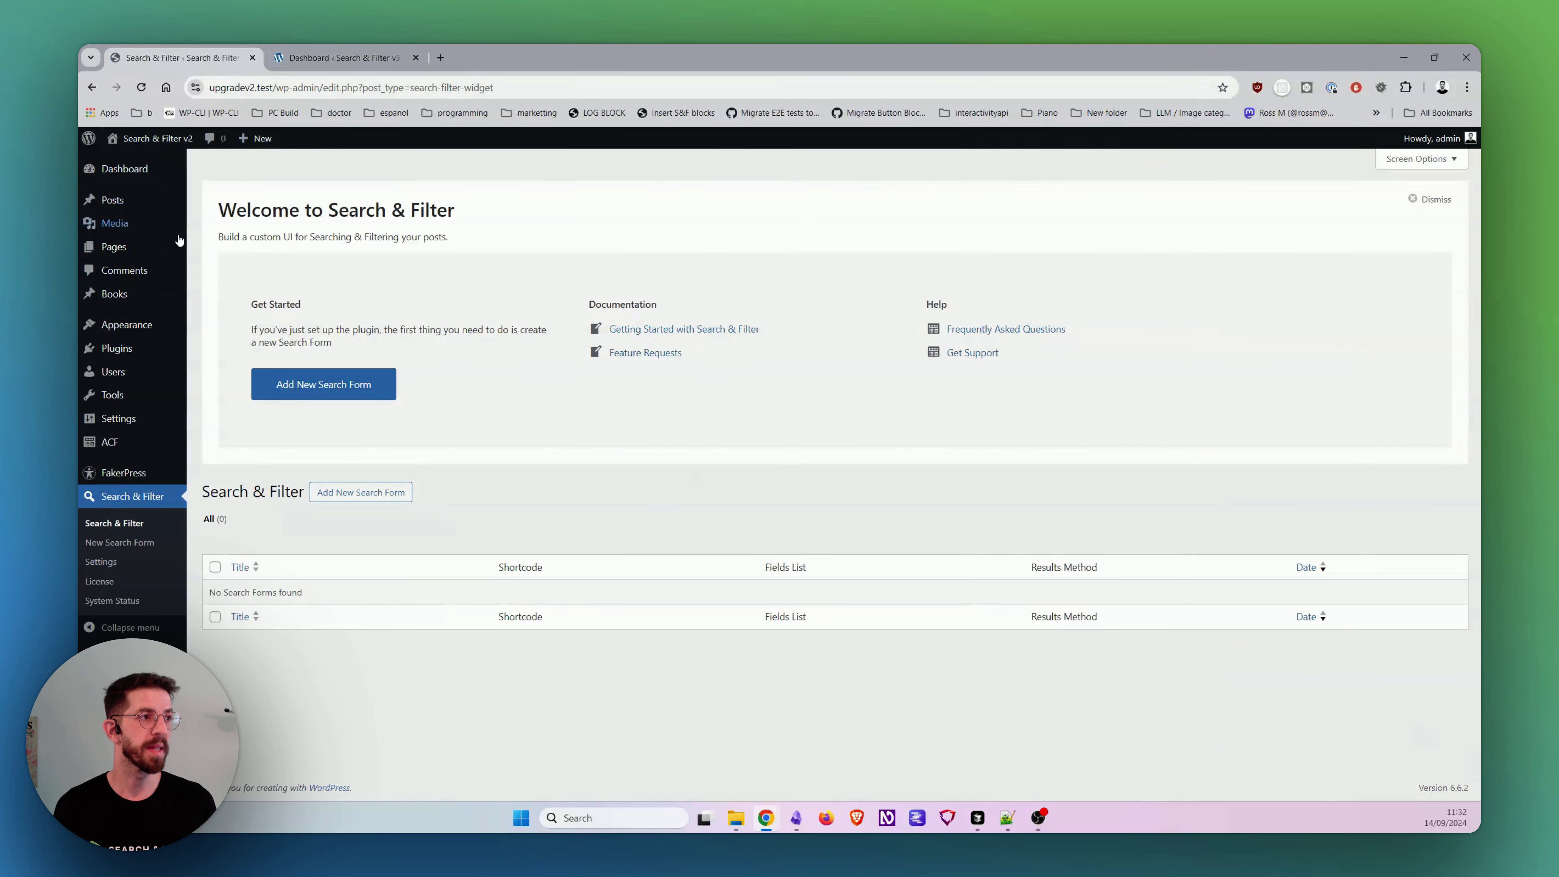
Step: Open the v2 site's Posts and Books lists in separate browser tabs and look through the posts
{"action": "mouse_move", "coordinate": [150, 204]}
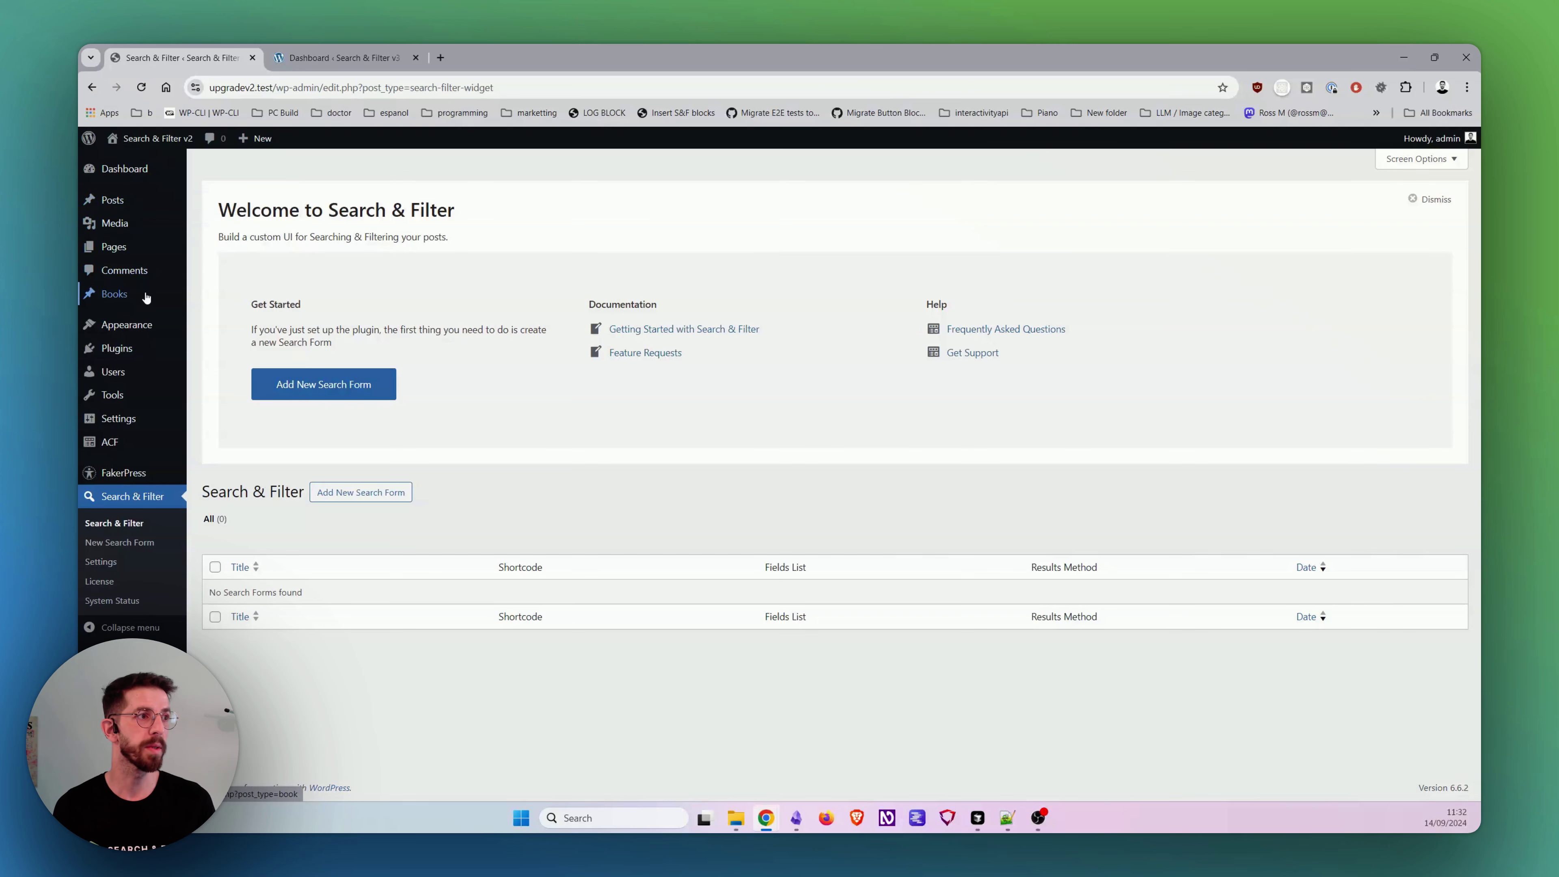
{"action": "mouse_move", "coordinate": [146, 299]}
{"action": "middle_click", "coordinate": [147, 204]}
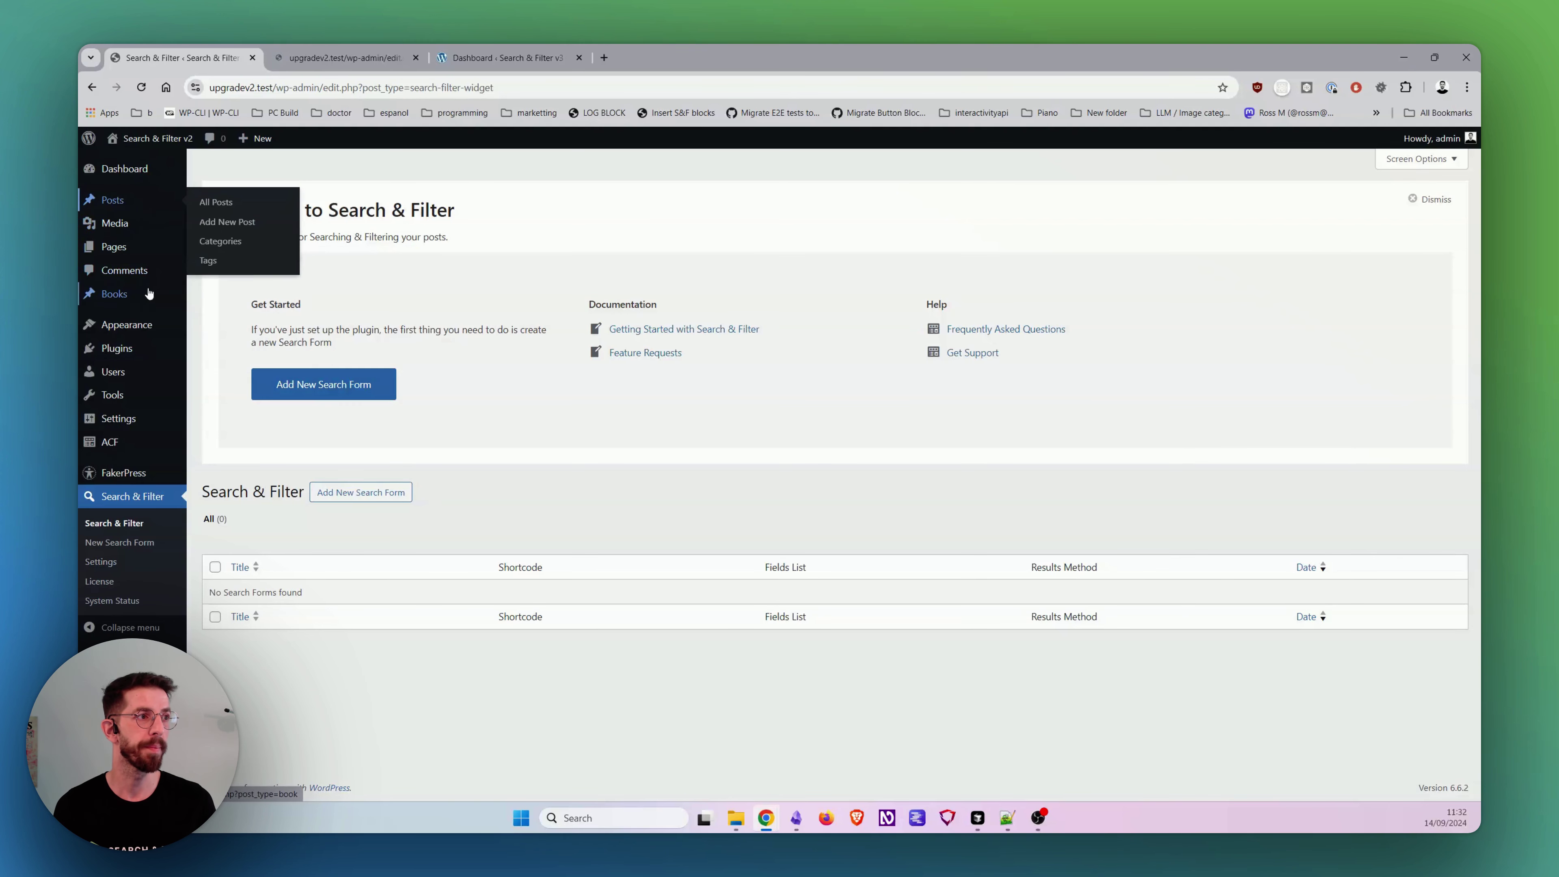
{"action": "middle_click", "coordinate": [146, 294]}
{"action": "left_click", "coordinate": [335, 58]}
{"action": "scroll", "coordinate": [485, 165], "scroll_direction": "down", "scroll_amount": 10}
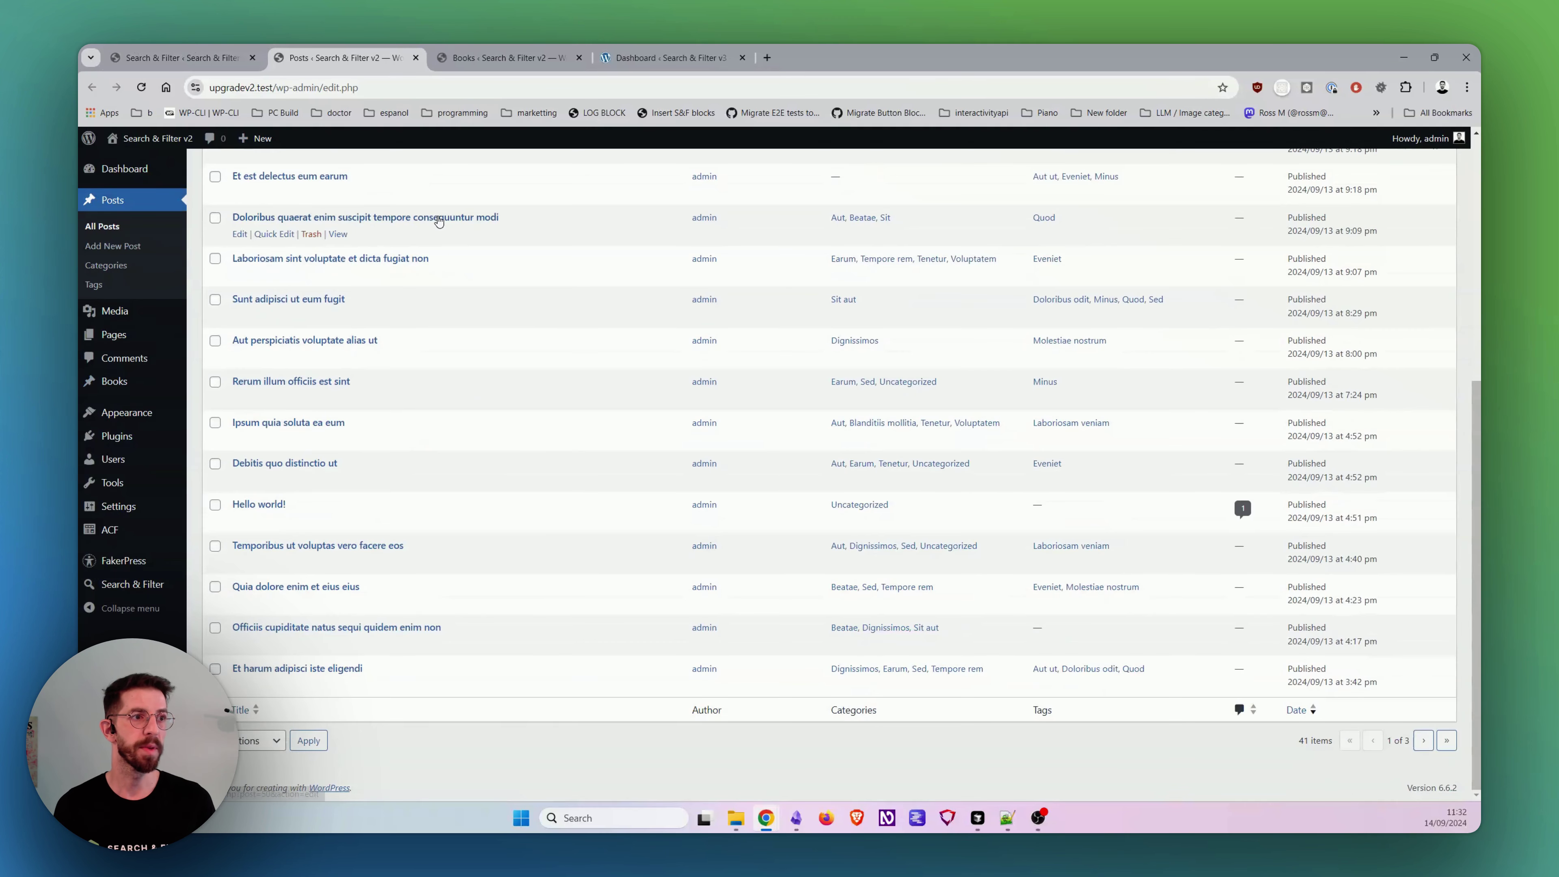
{"action": "scroll", "coordinate": [368, 307], "scroll_direction": "up", "scroll_amount": 10}
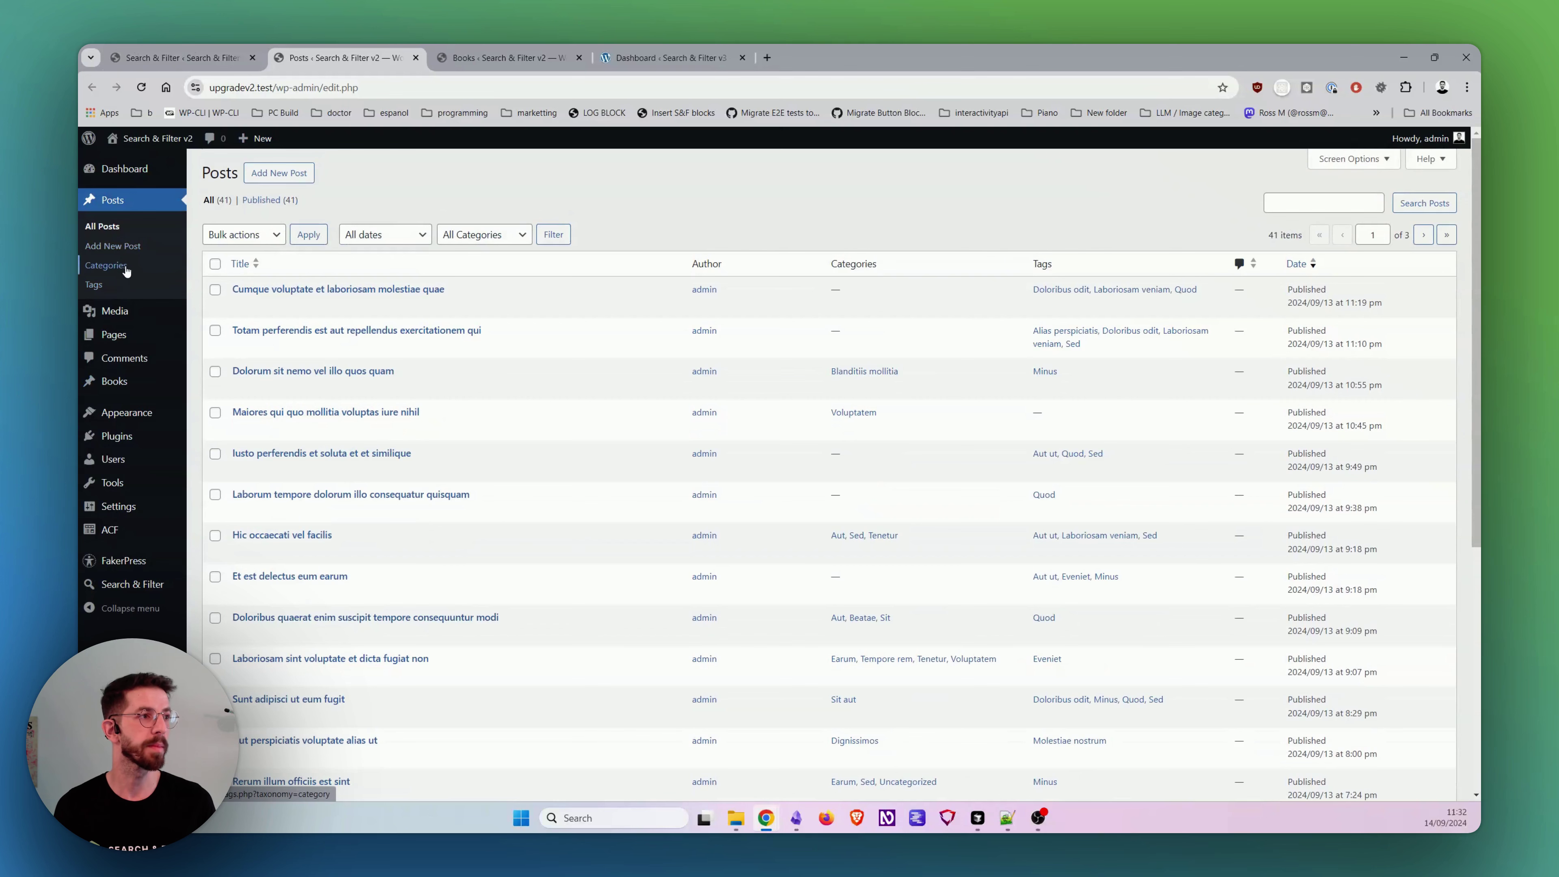
Step: Close the posts list, look through the v2 site's books and genres, and close that browser tab too
{"action": "key", "text": "ctrl+w"}
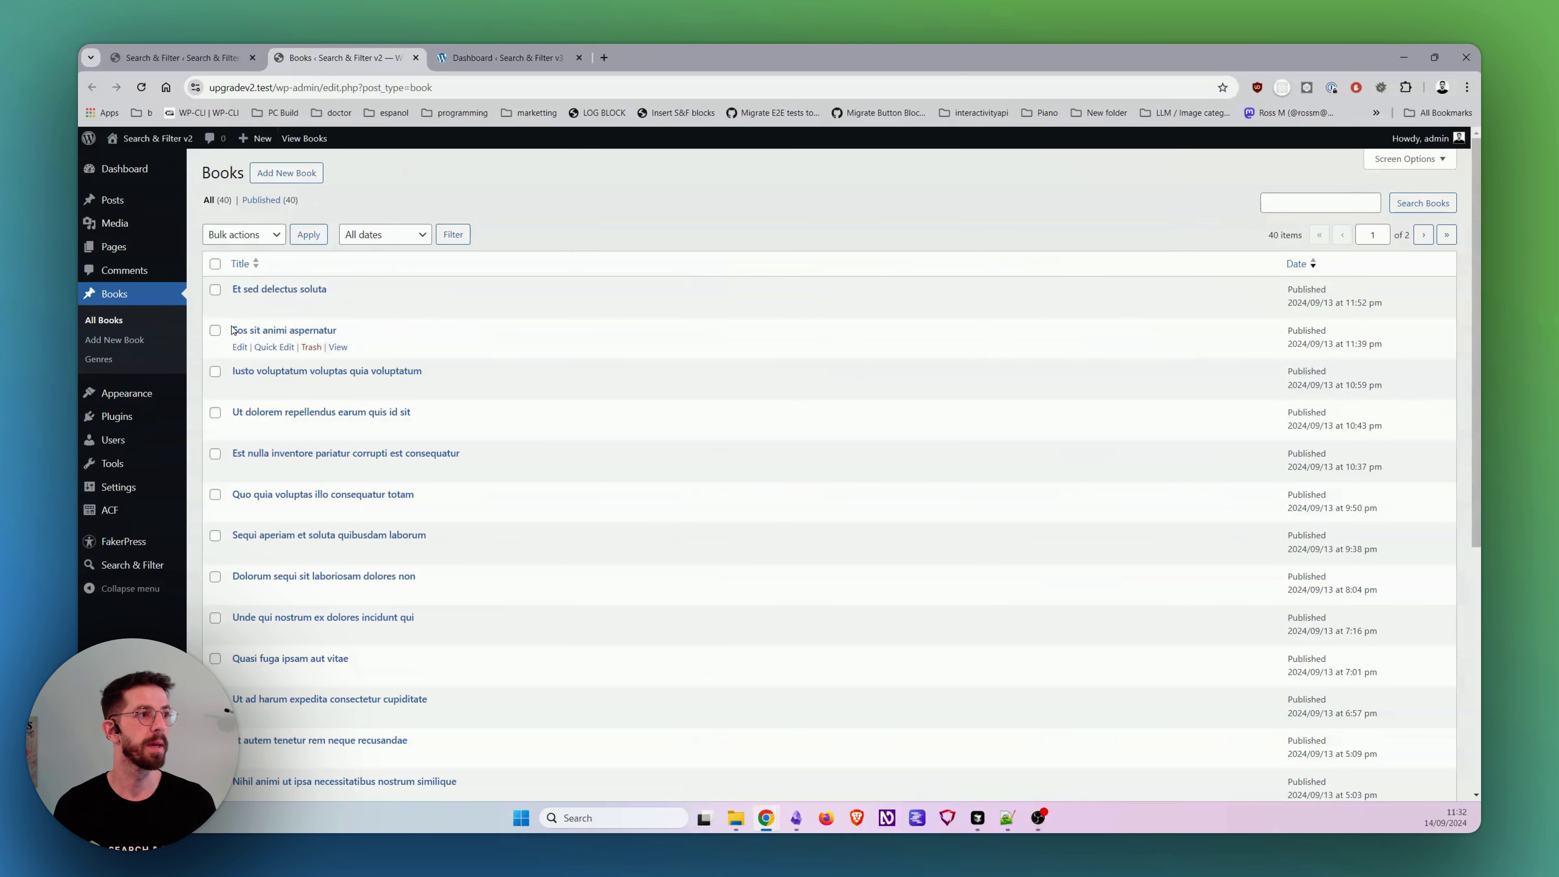
{"action": "scroll", "coordinate": [398, 335], "scroll_direction": "down", "scroll_amount": 10}
{"action": "scroll", "coordinate": [393, 337], "scroll_direction": "up", "scroll_amount": 10}
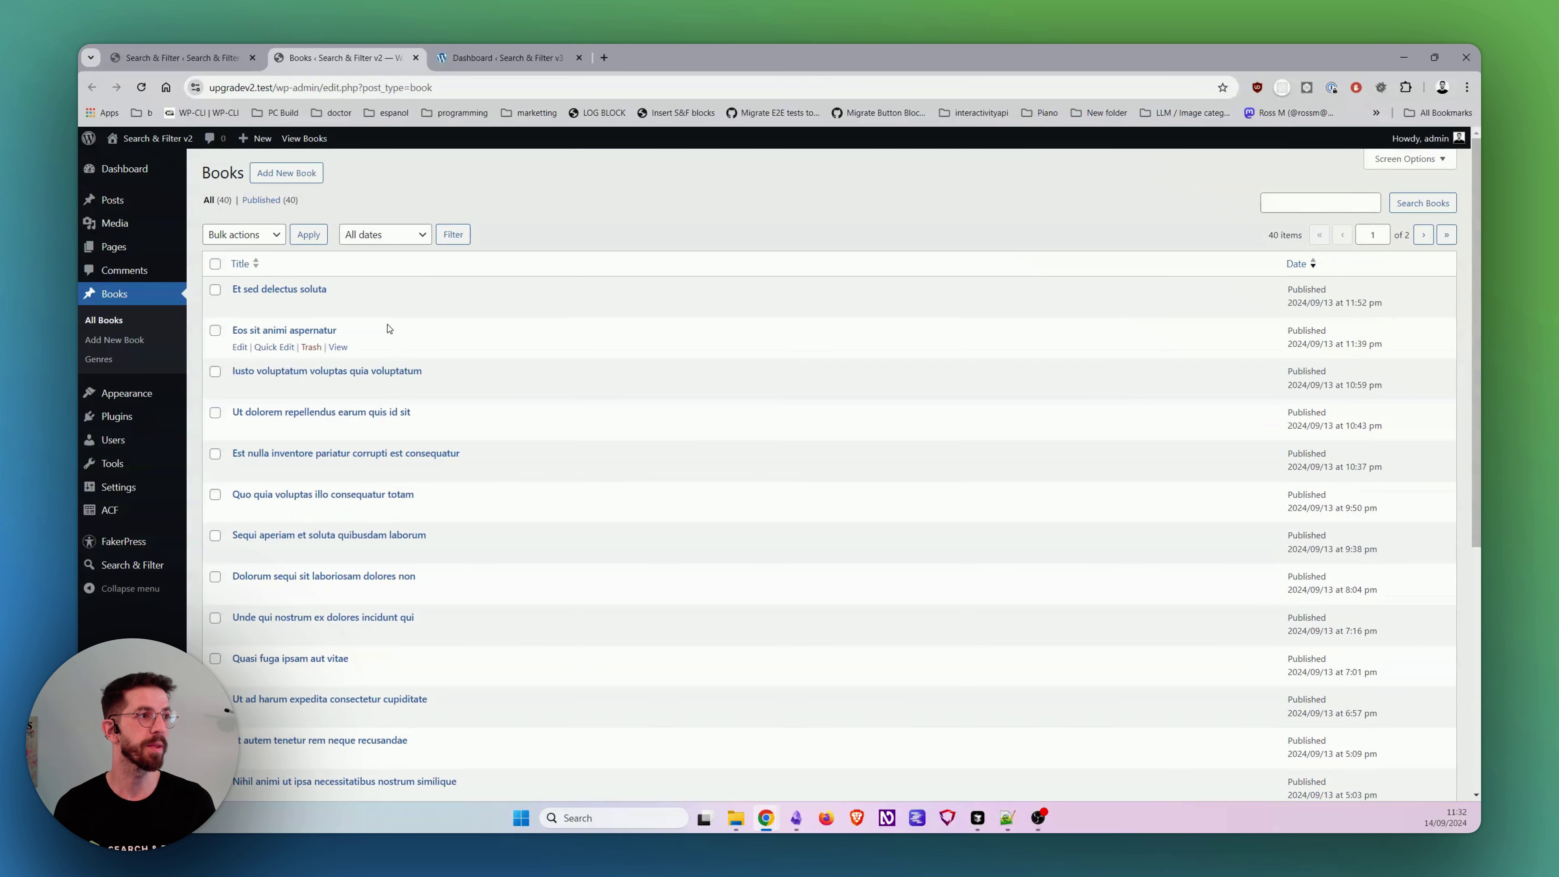
{"action": "left_click", "coordinate": [139, 360]}
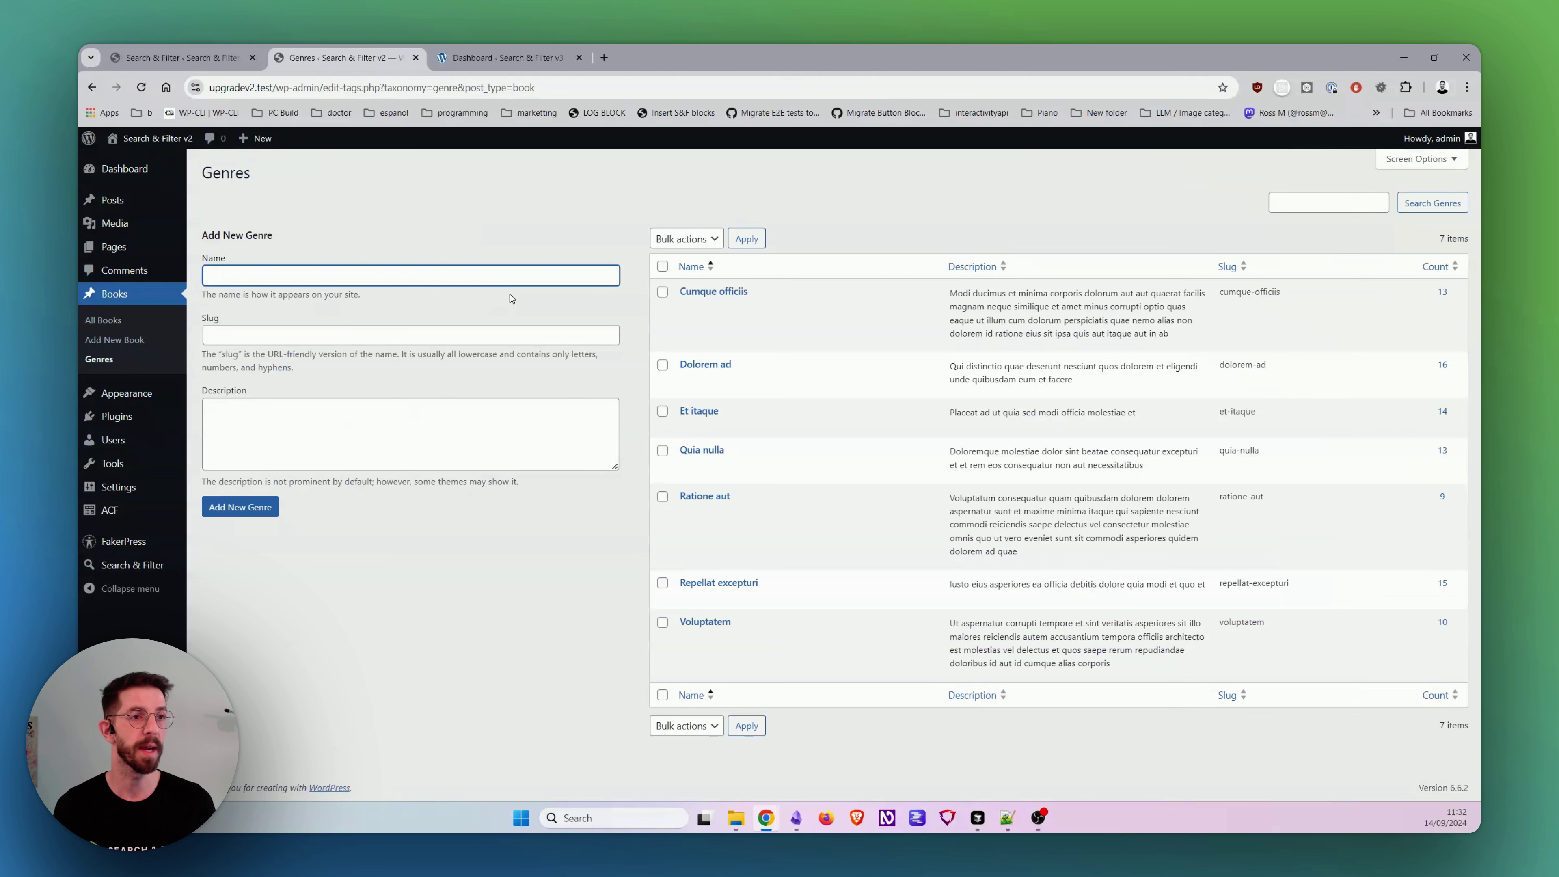
{"action": "left_click", "coordinate": [263, 61]}
{"action": "left_click", "coordinate": [308, 49]}
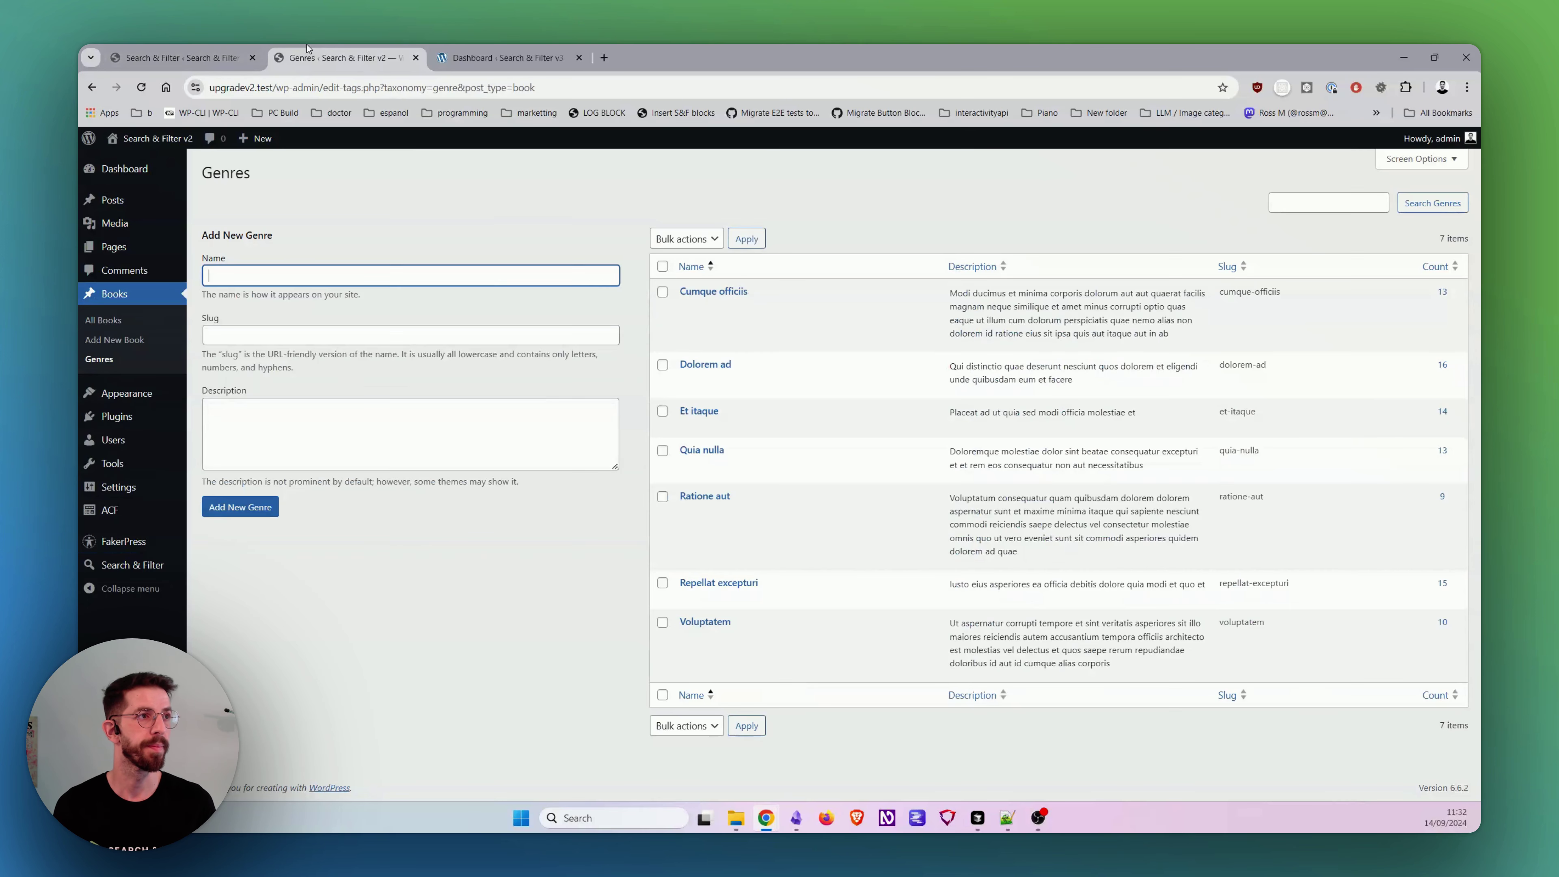
{"action": "key", "text": "ctrl+w"}
Step: View the posts and books on the v3 site and return to its Search & Filter dashboard
{"action": "left_click", "coordinate": [344, 57]}
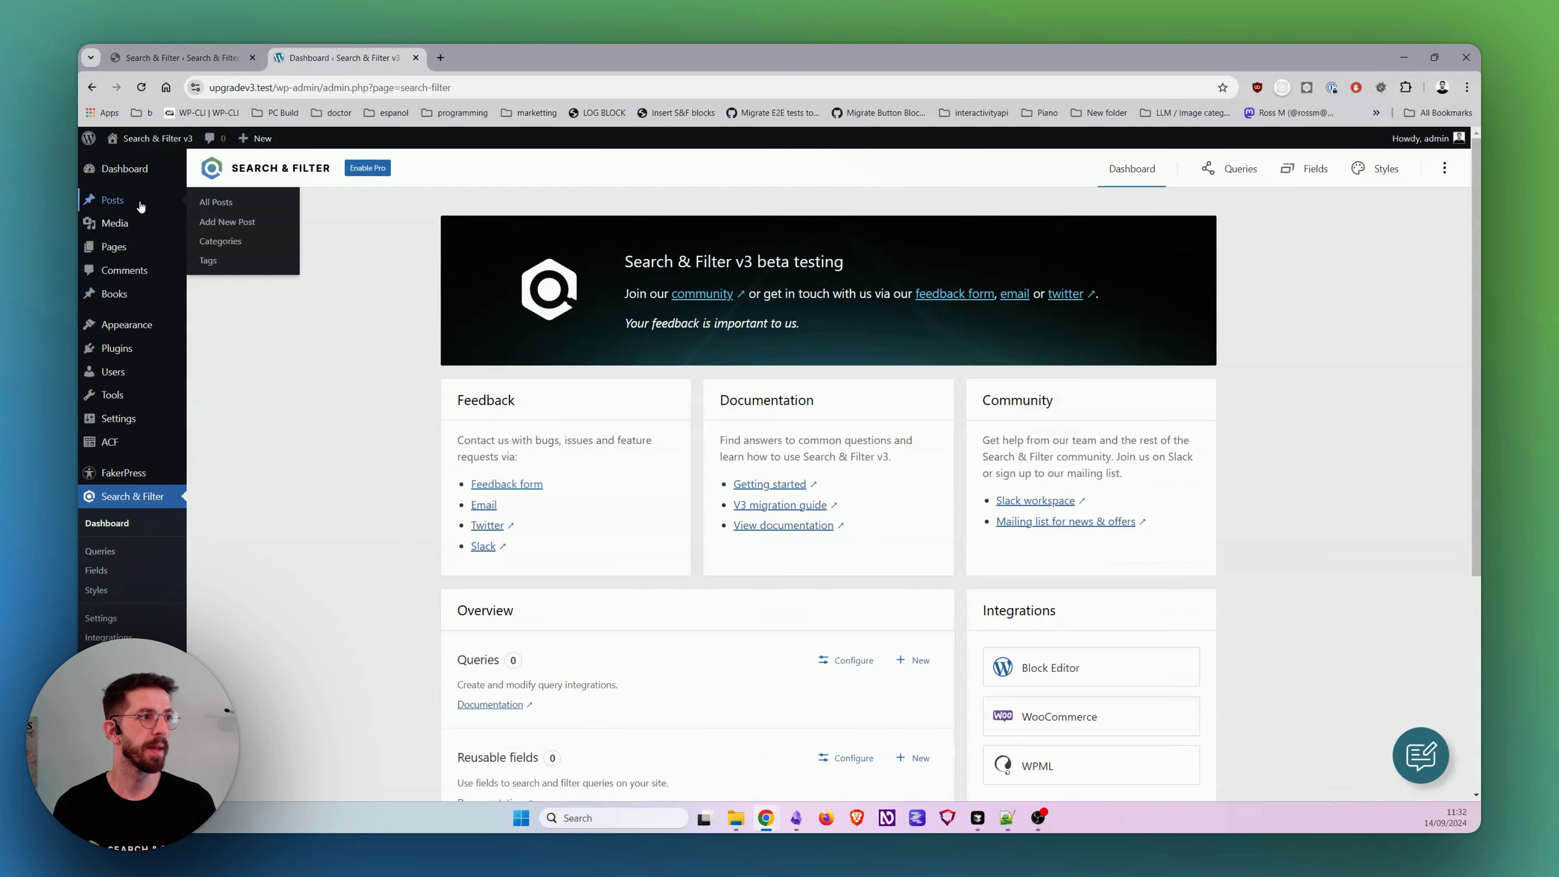
{"action": "left_click", "coordinate": [112, 199]}
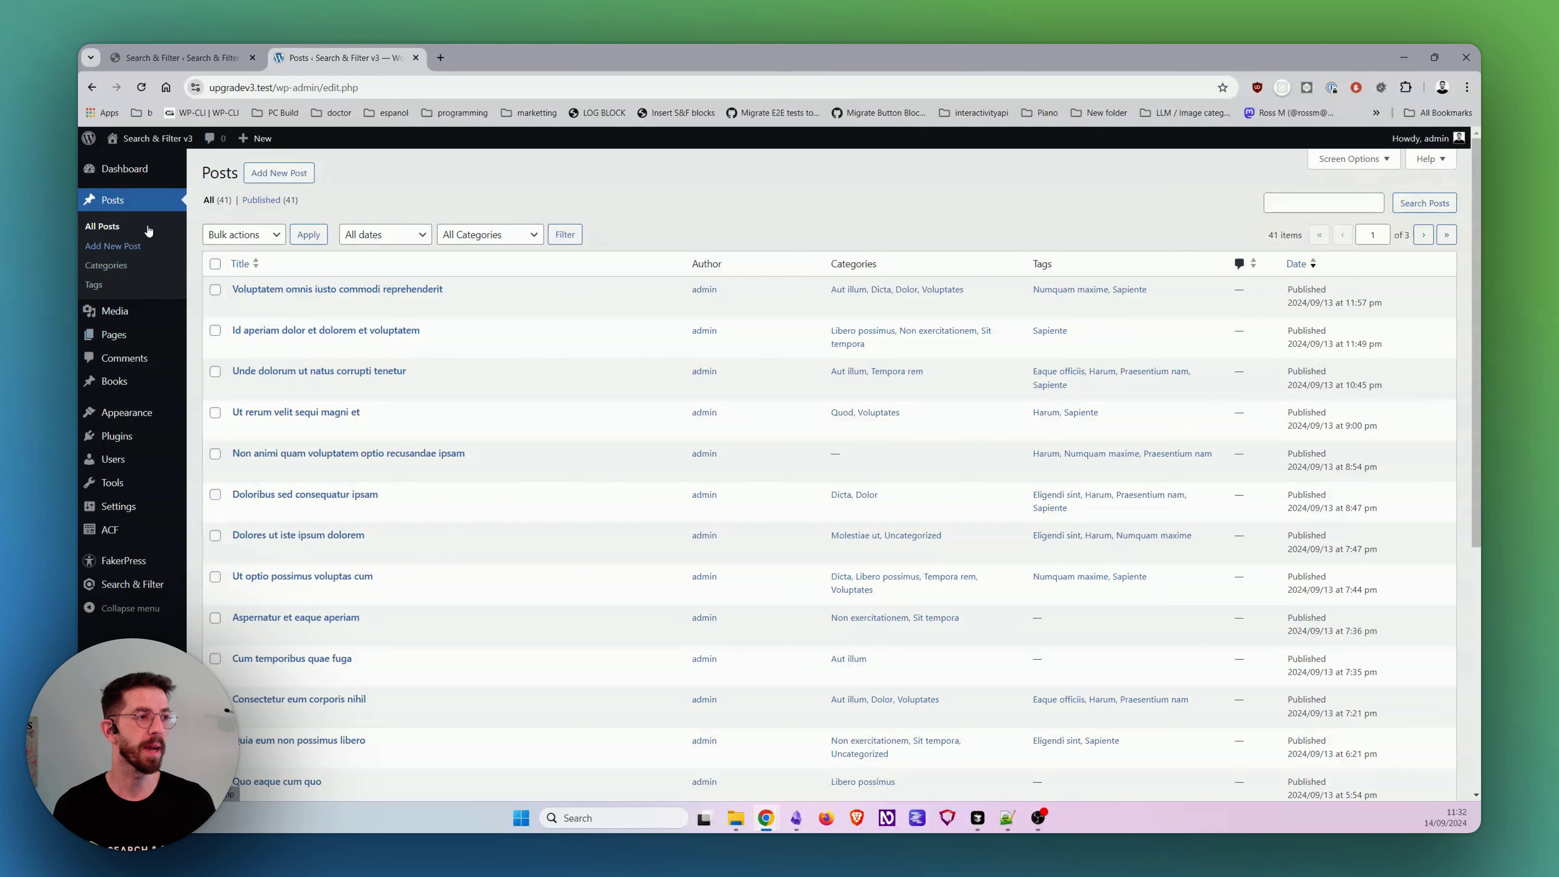
{"action": "left_click", "coordinate": [149, 386]}
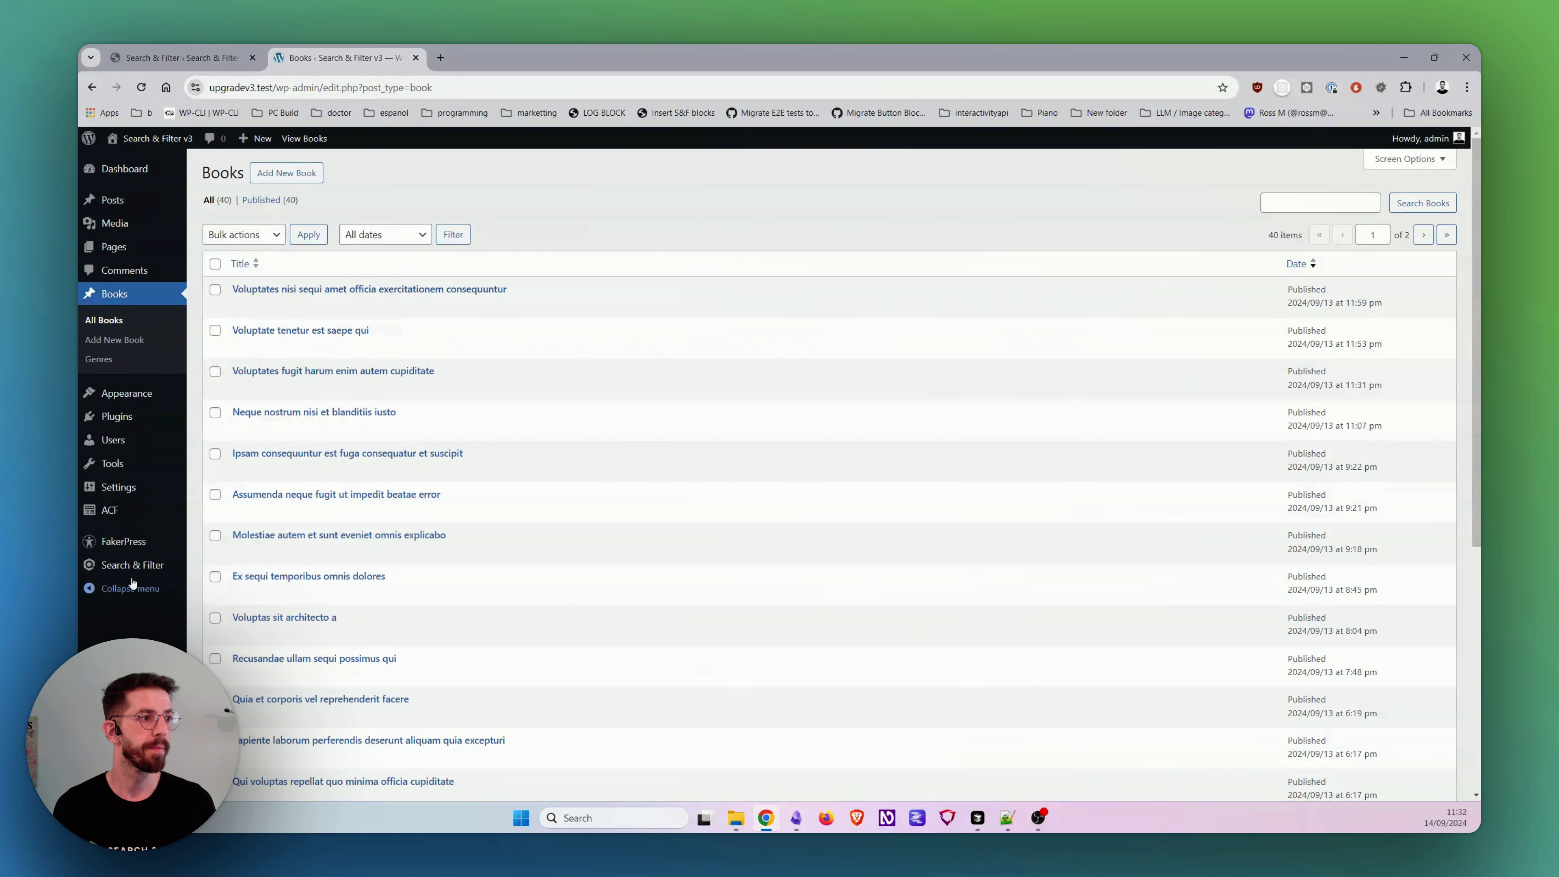
{"action": "left_click", "coordinate": [132, 565]}
Step: Start a new search form on the v2 site and examine its general settings and available fields
{"action": "left_click", "coordinate": [208, 49]}
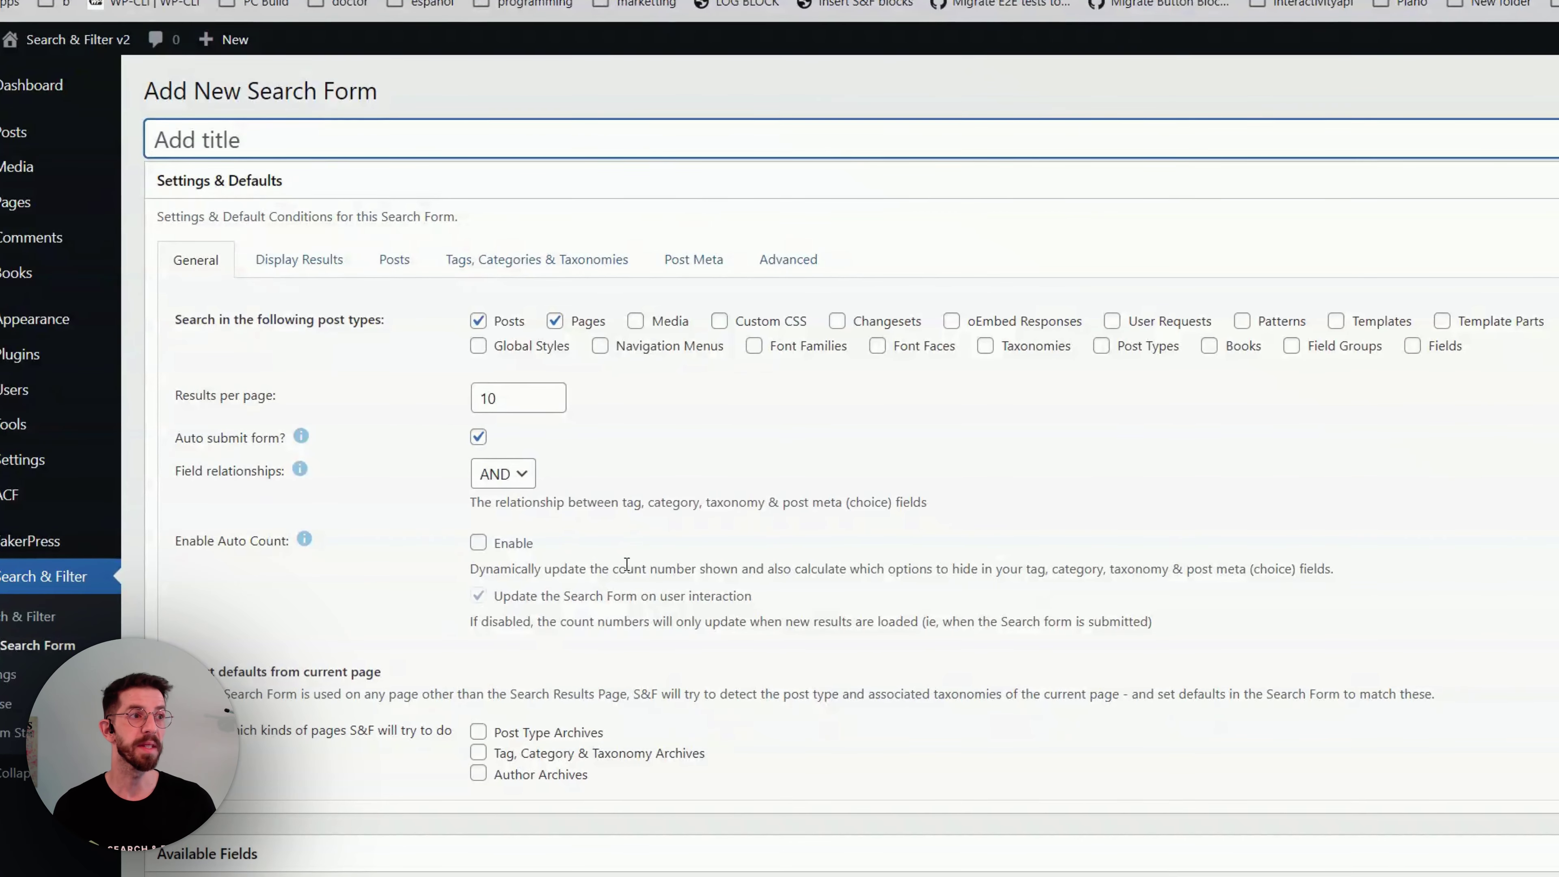
{"action": "scroll", "coordinate": [554, 336], "scroll_direction": "down", "scroll_amount": 3}
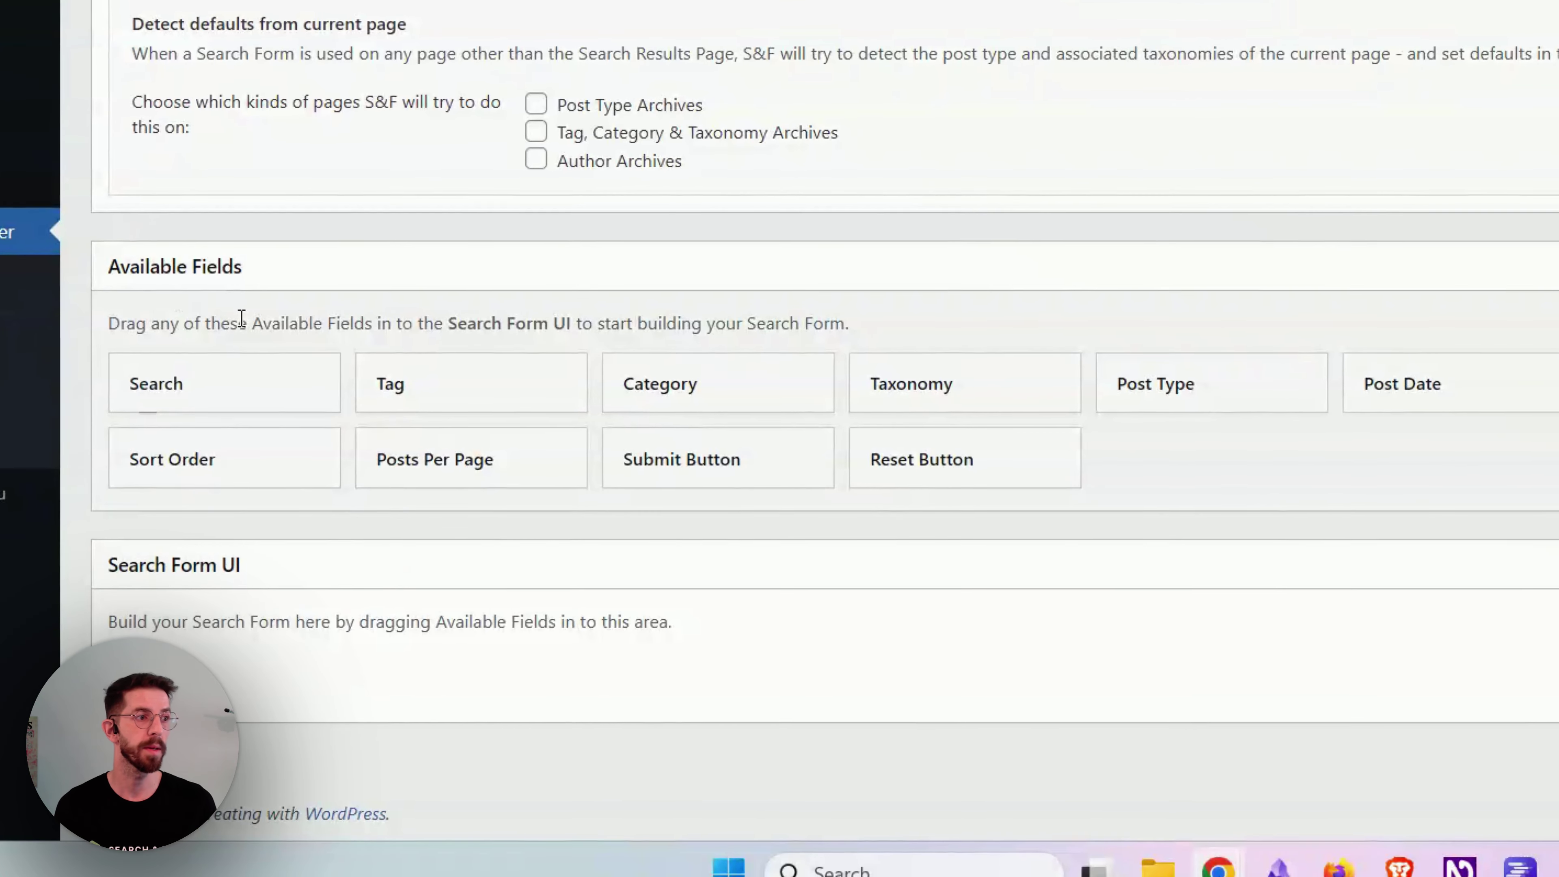
{"action": "scroll", "coordinate": [477, 341], "scroll_direction": "up", "scroll_amount": 6}
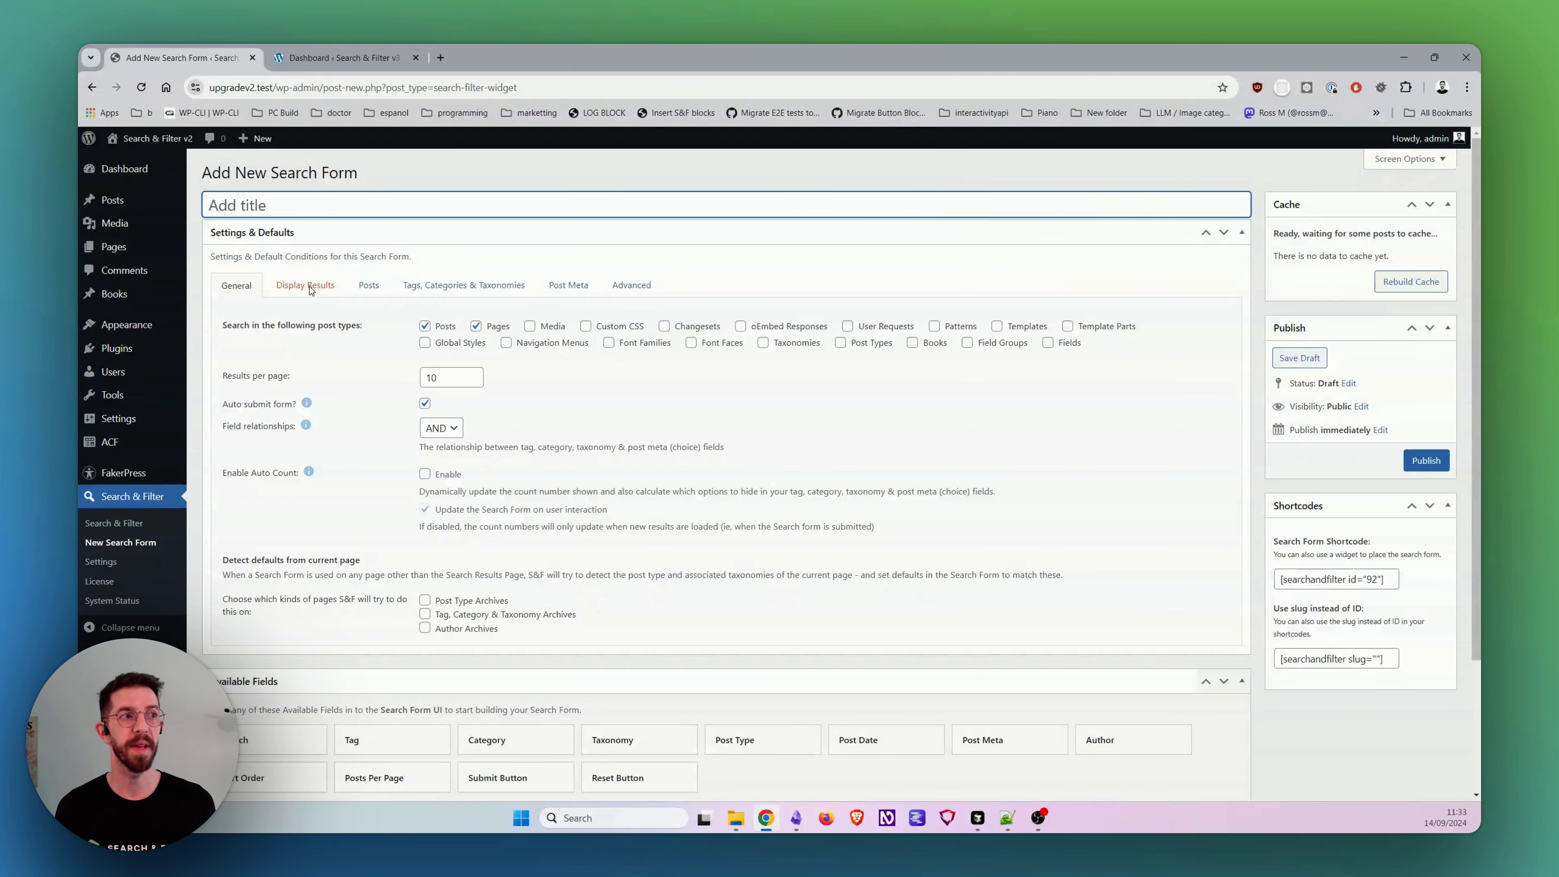
{"action": "left_click_drag", "start_coordinate": [221, 325], "coordinate": [363, 326]}
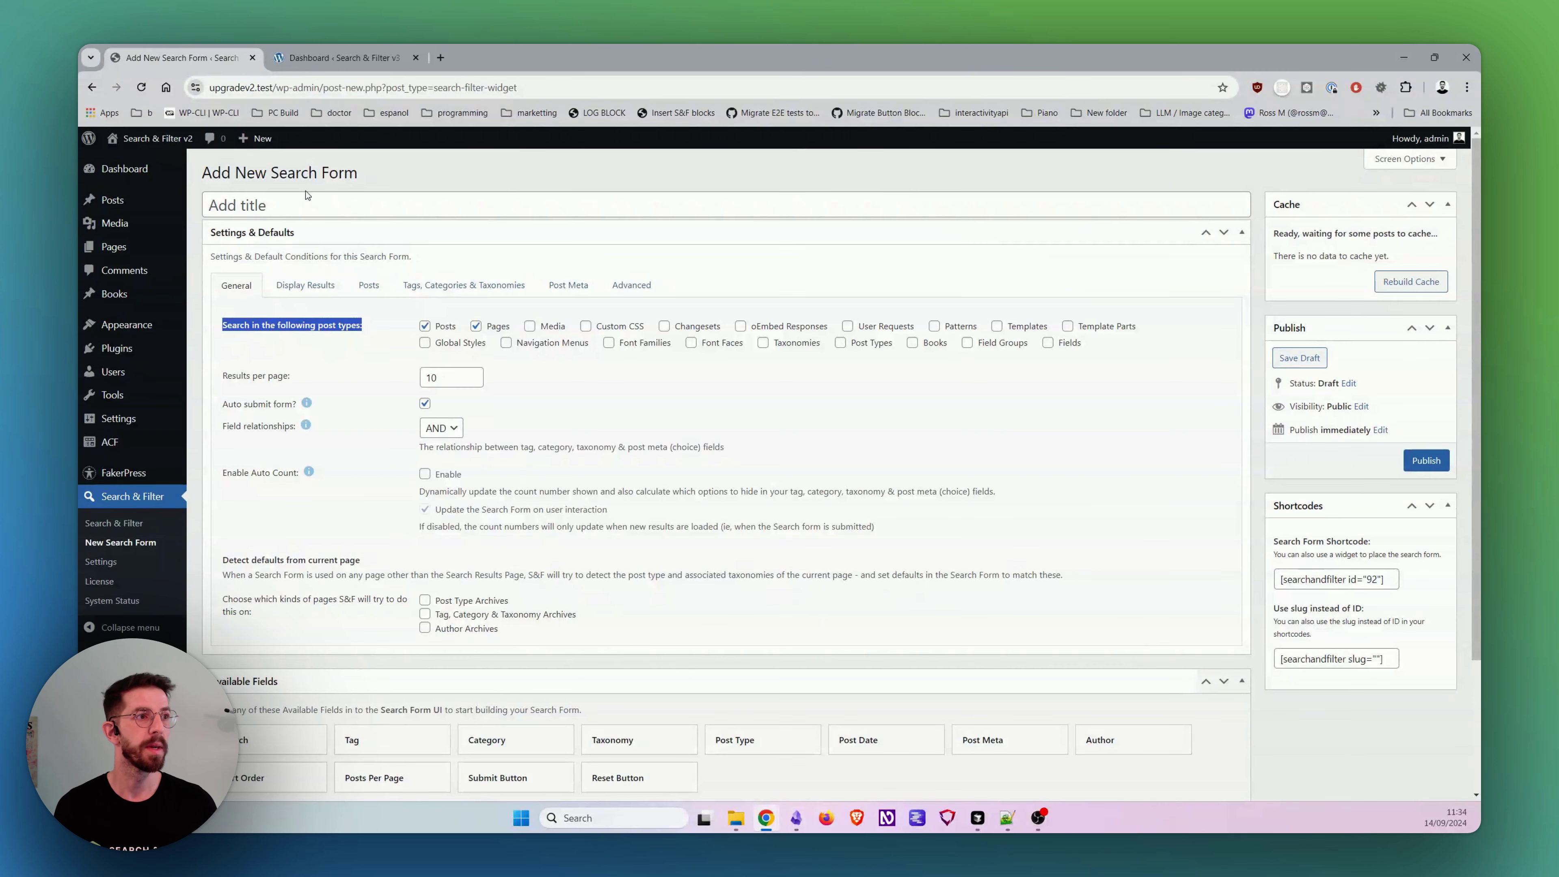
{"action": "left_click", "coordinate": [342, 300]}
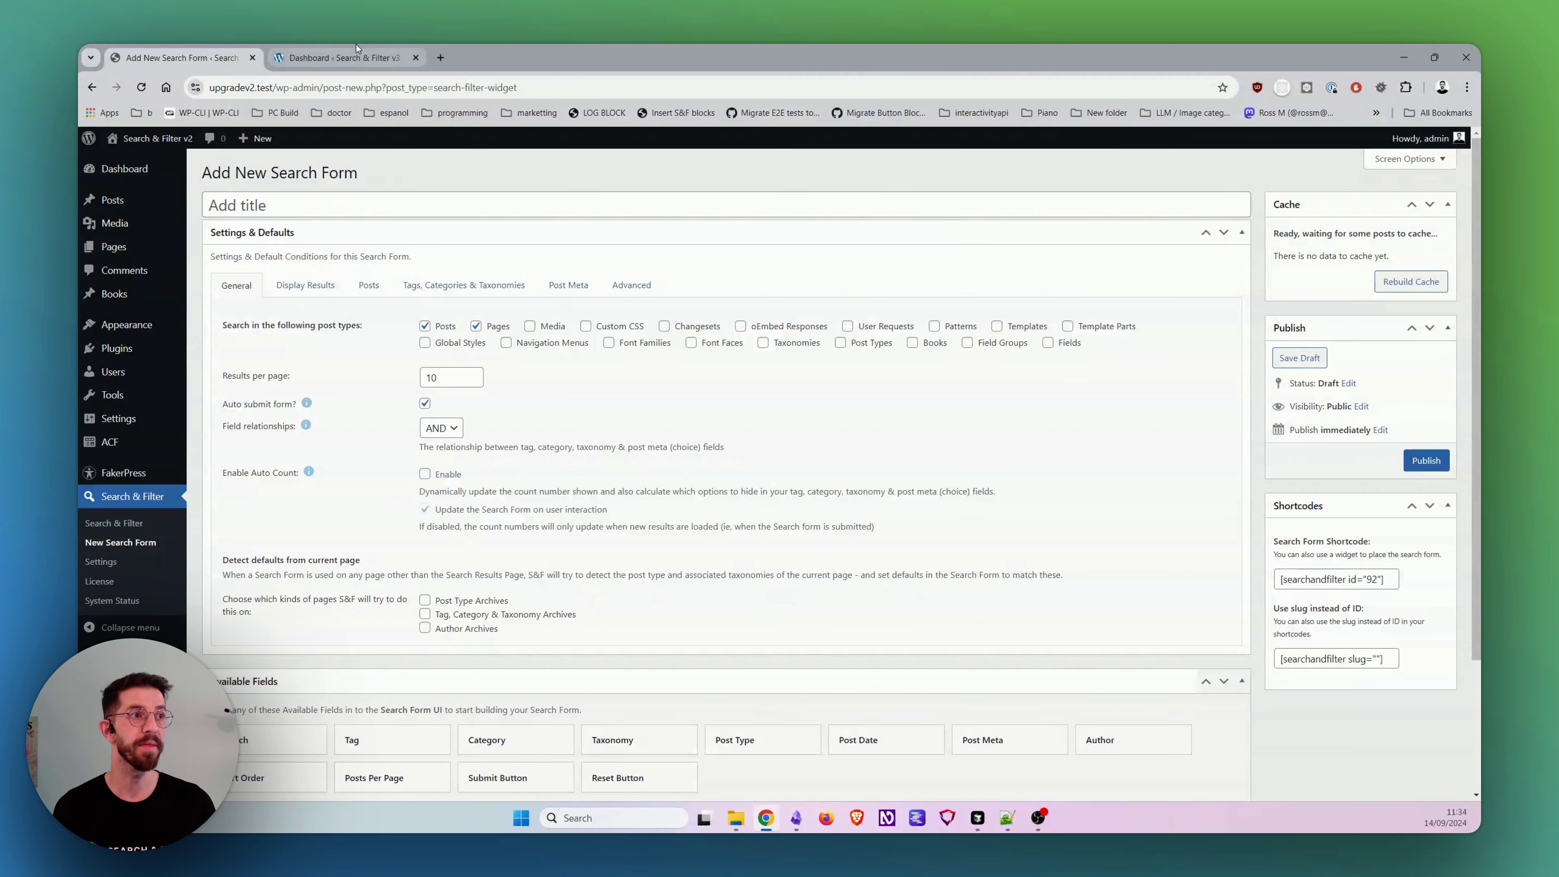
Step: Start a new query in Search & Filter on the v3 site
{"action": "left_click", "coordinate": [342, 57]}
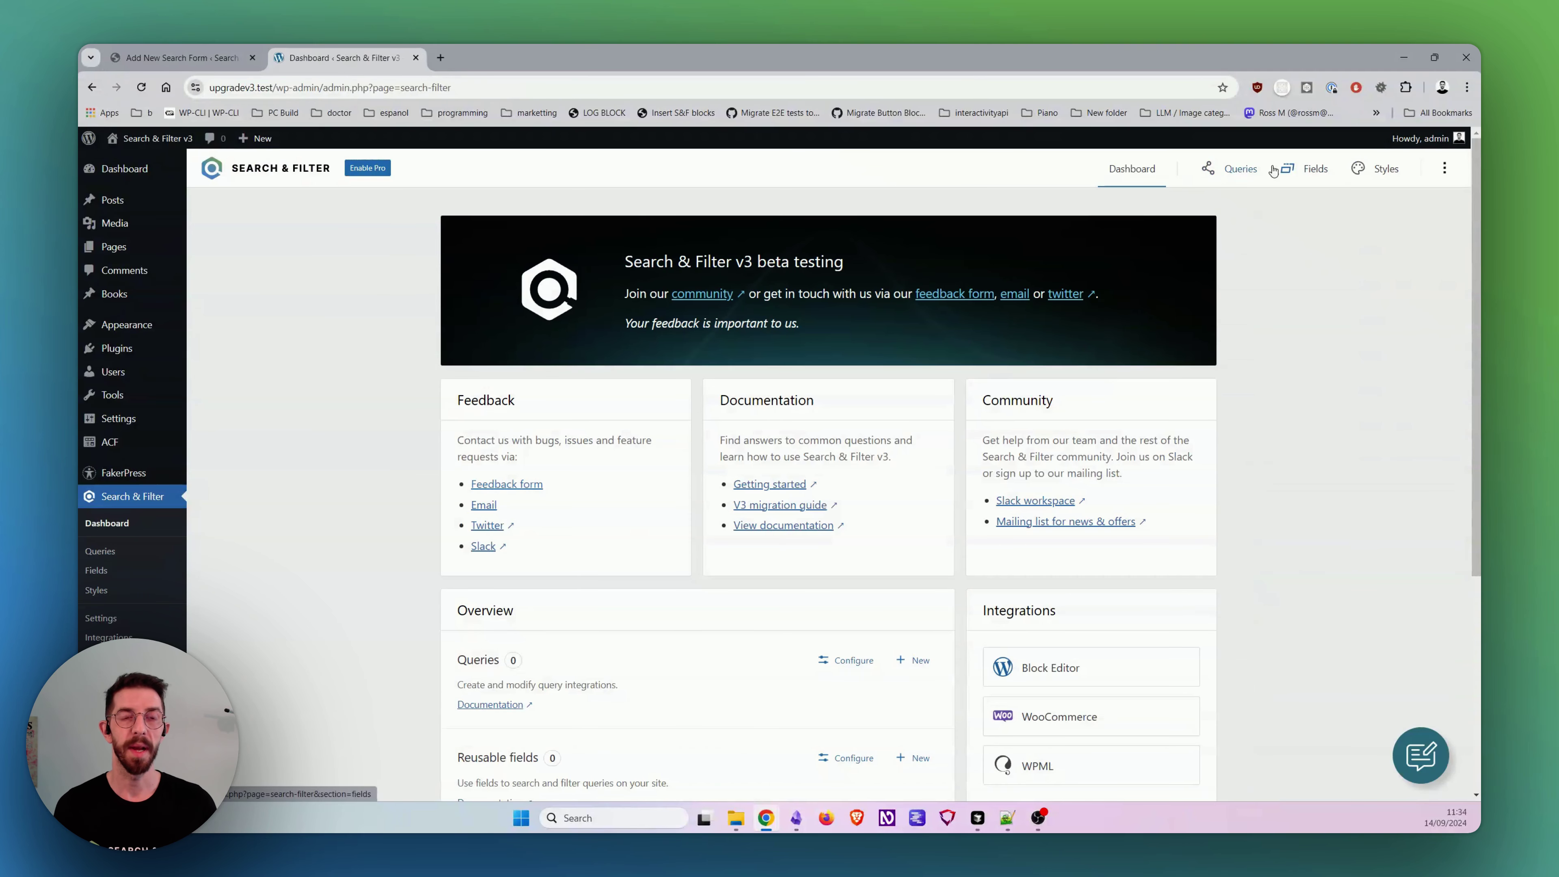
{"action": "left_click", "coordinate": [1226, 182]}
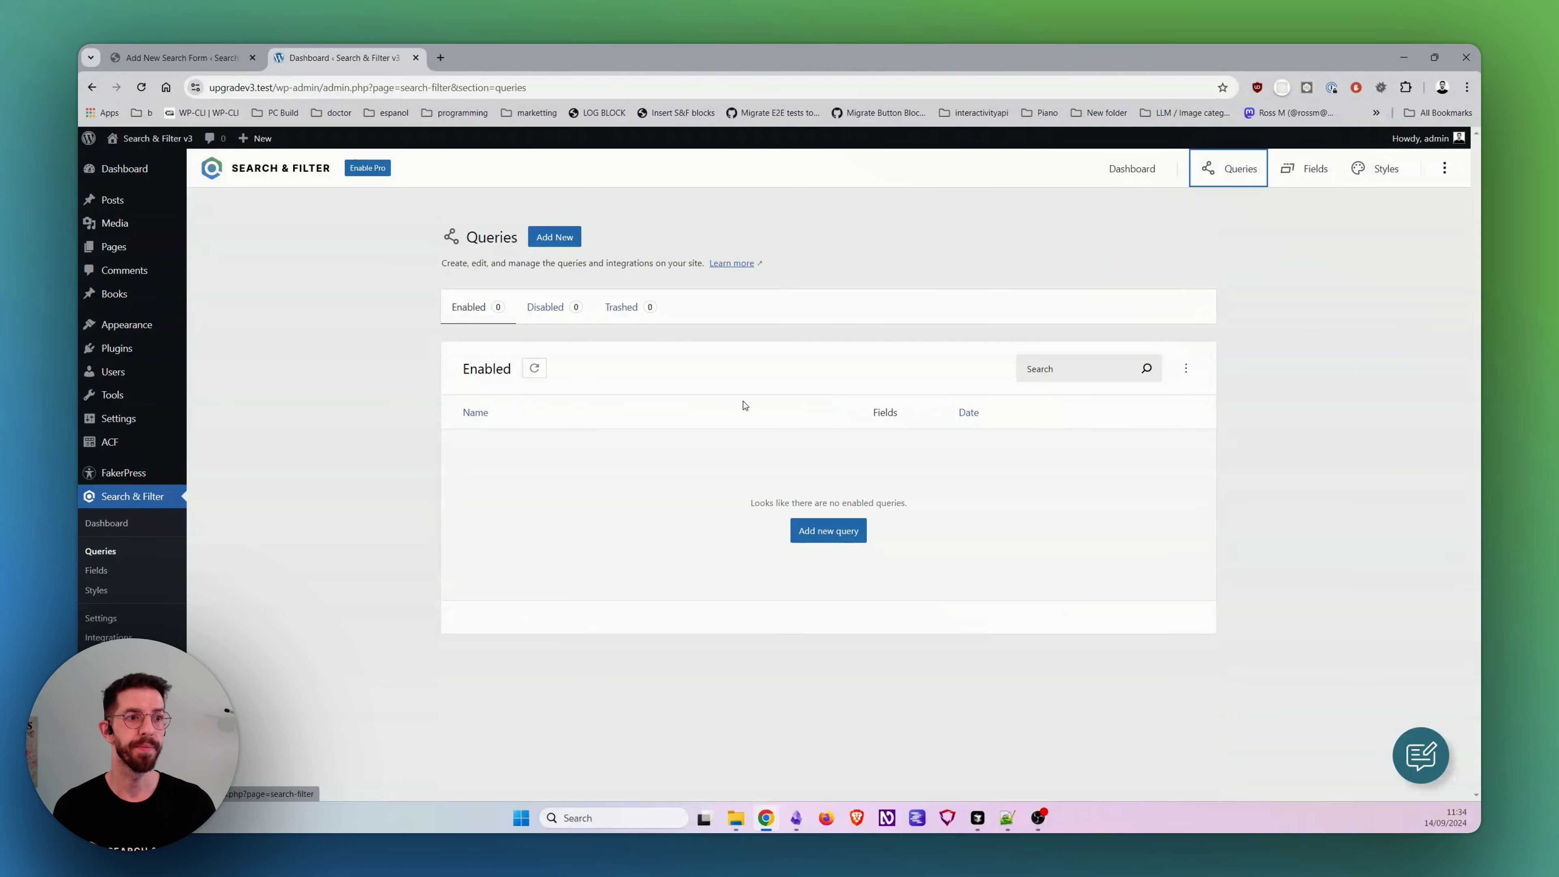
{"action": "left_click", "coordinate": [559, 244]}
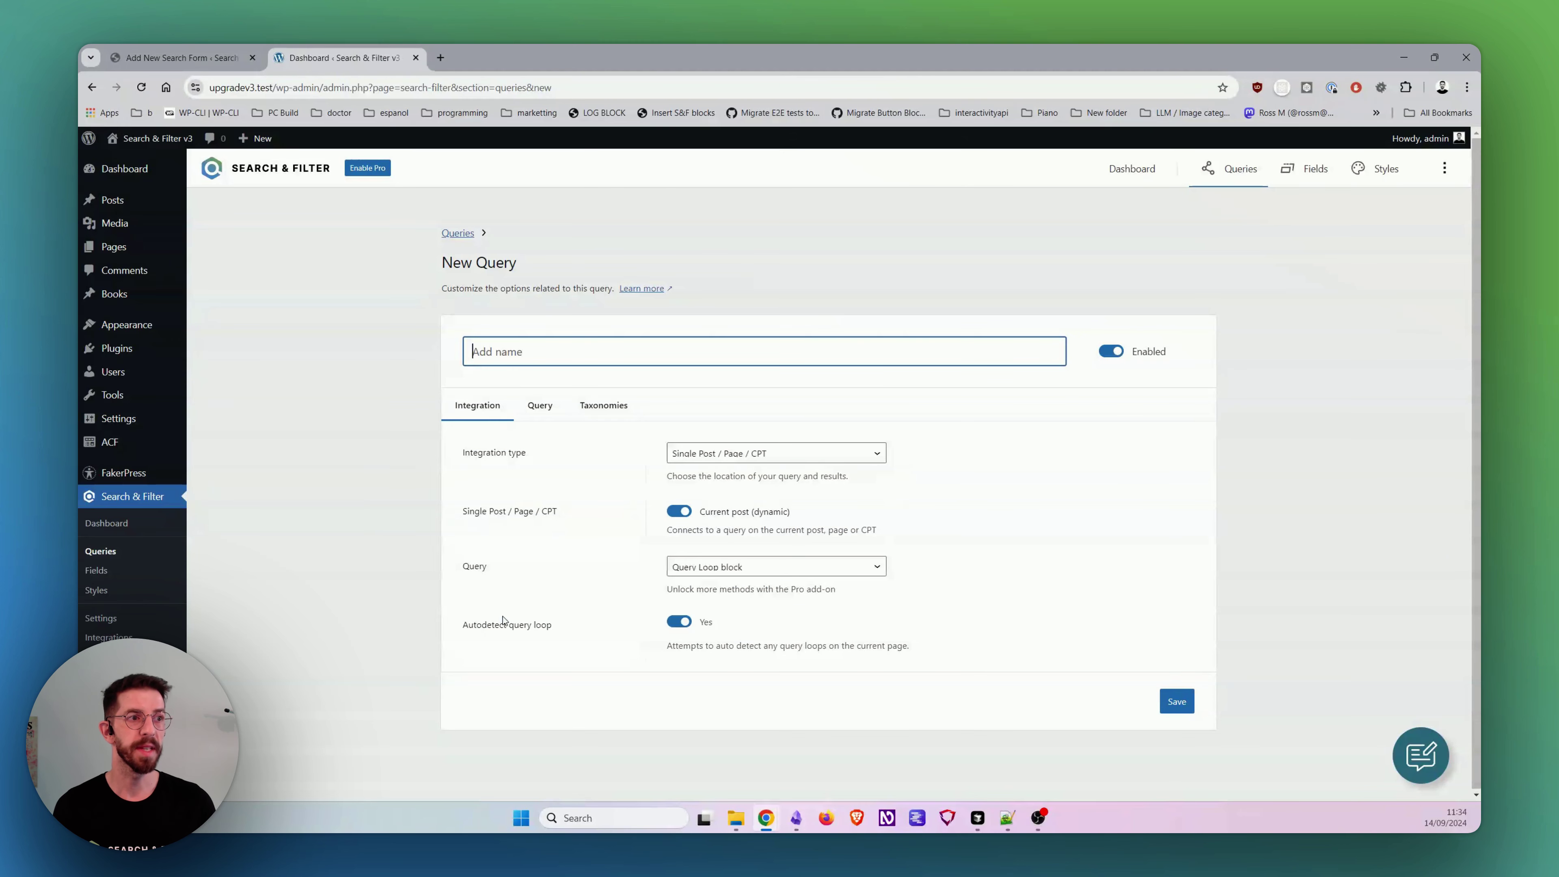
Step: Compare the v3 query editor with the v2 form's general settings, examining the post types and results per page
{"action": "left_click", "coordinate": [183, 58]}
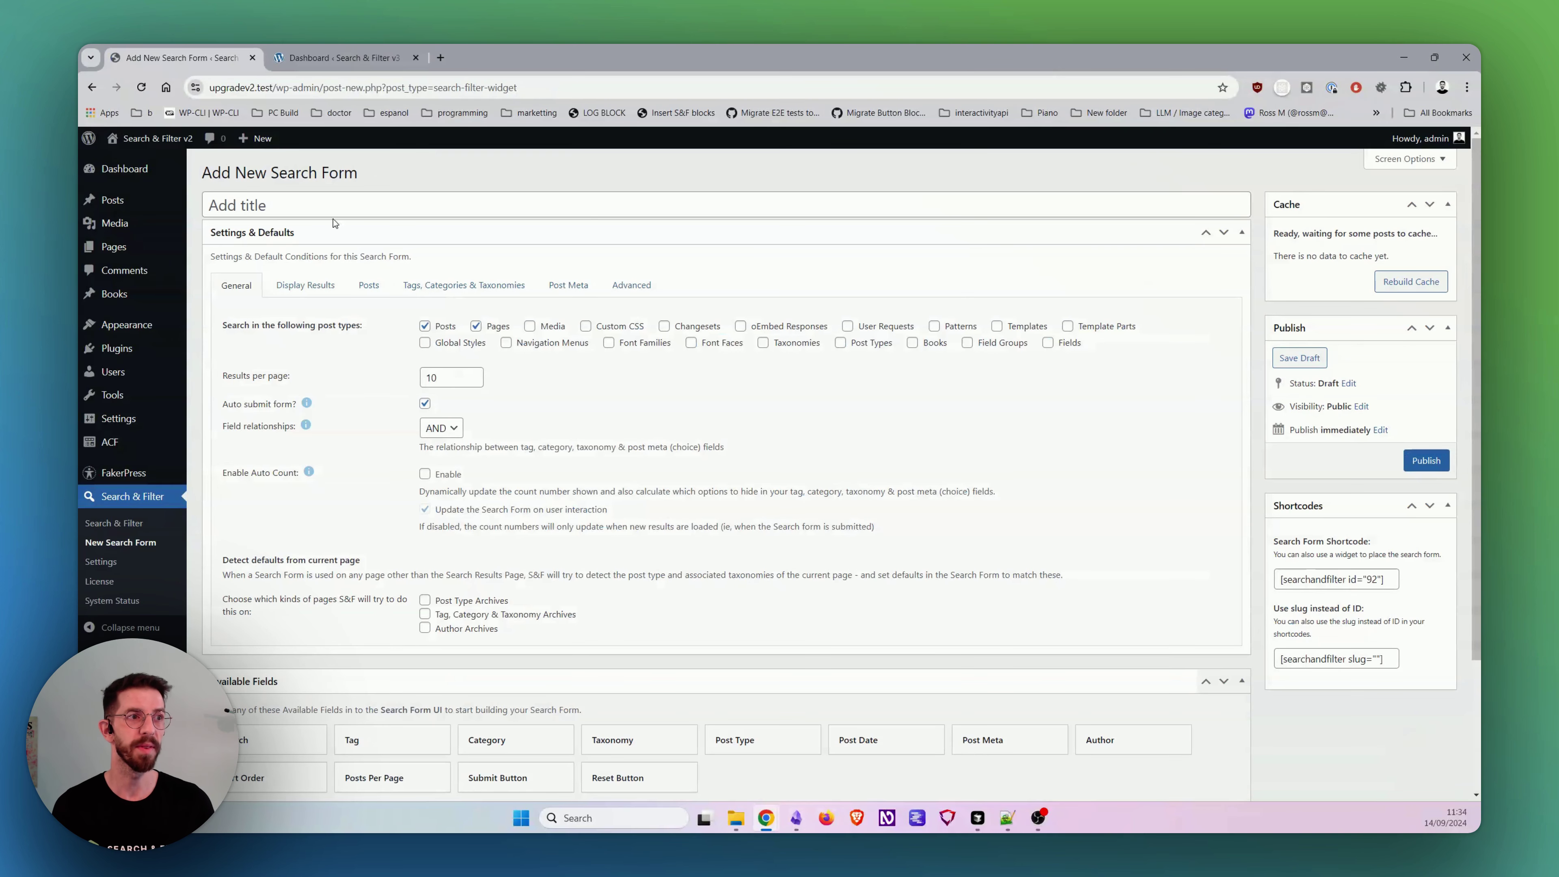
{"action": "left_click", "coordinate": [348, 49]}
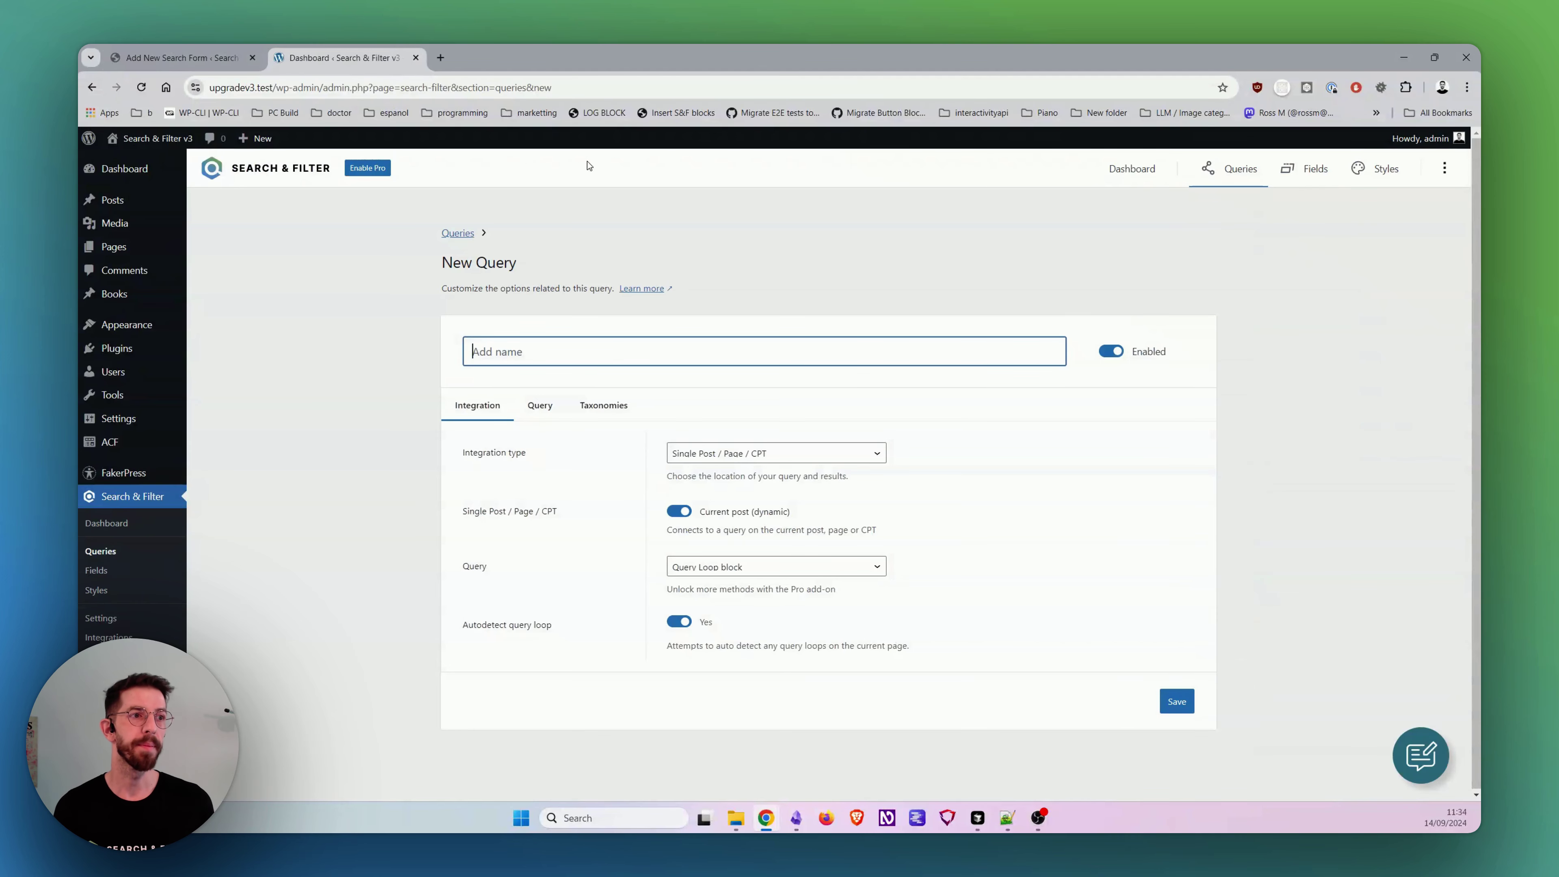
{"action": "left_click", "coordinate": [182, 57]}
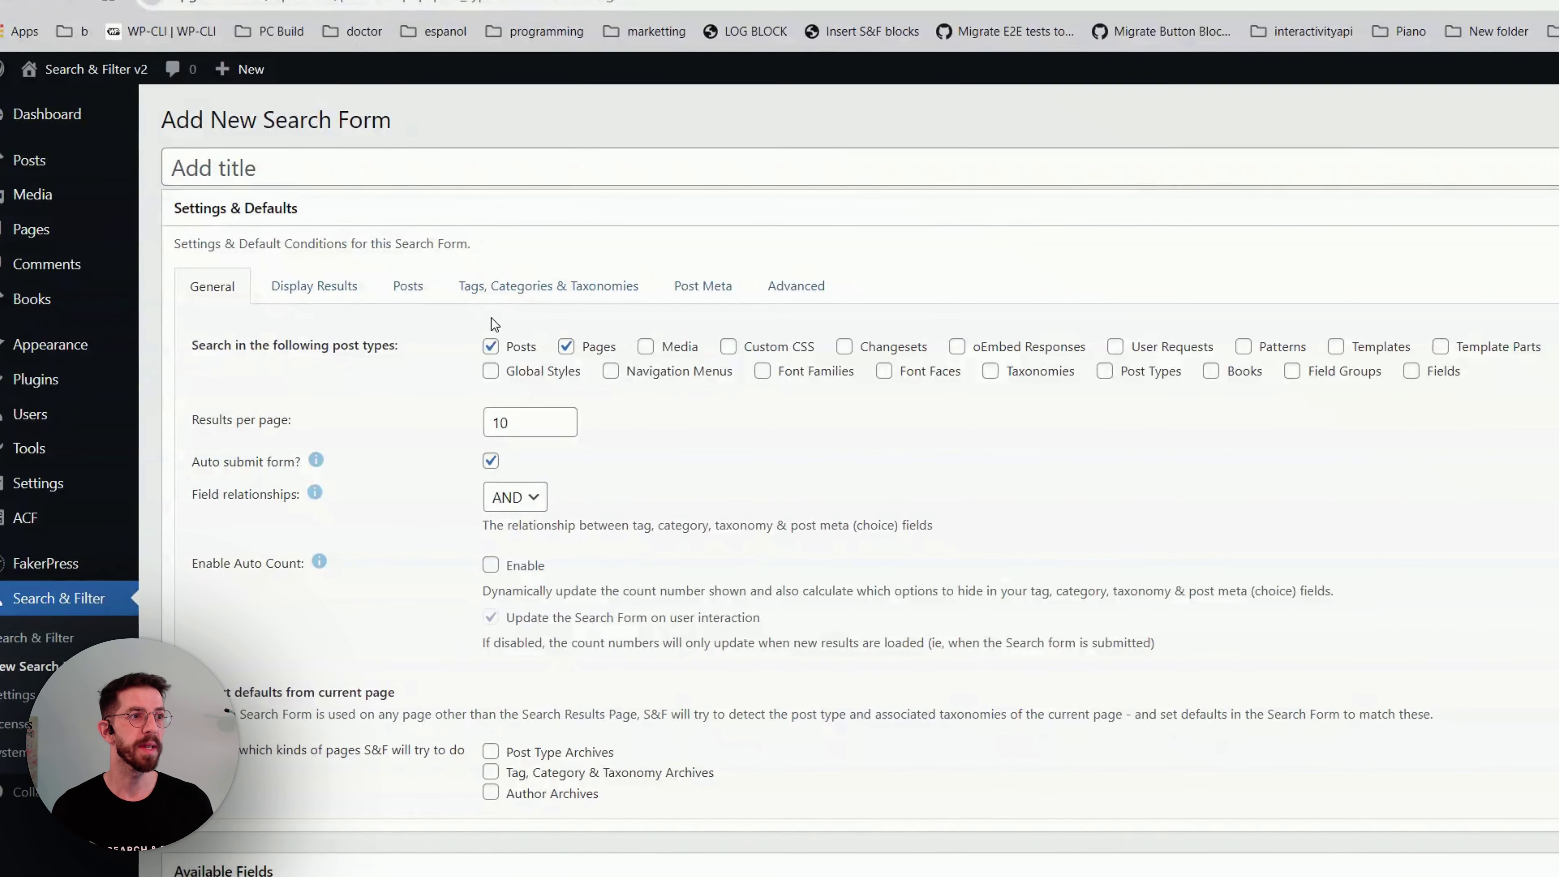
{"action": "left_click_drag", "start_coordinate": [201, 346], "coordinate": [735, 378]}
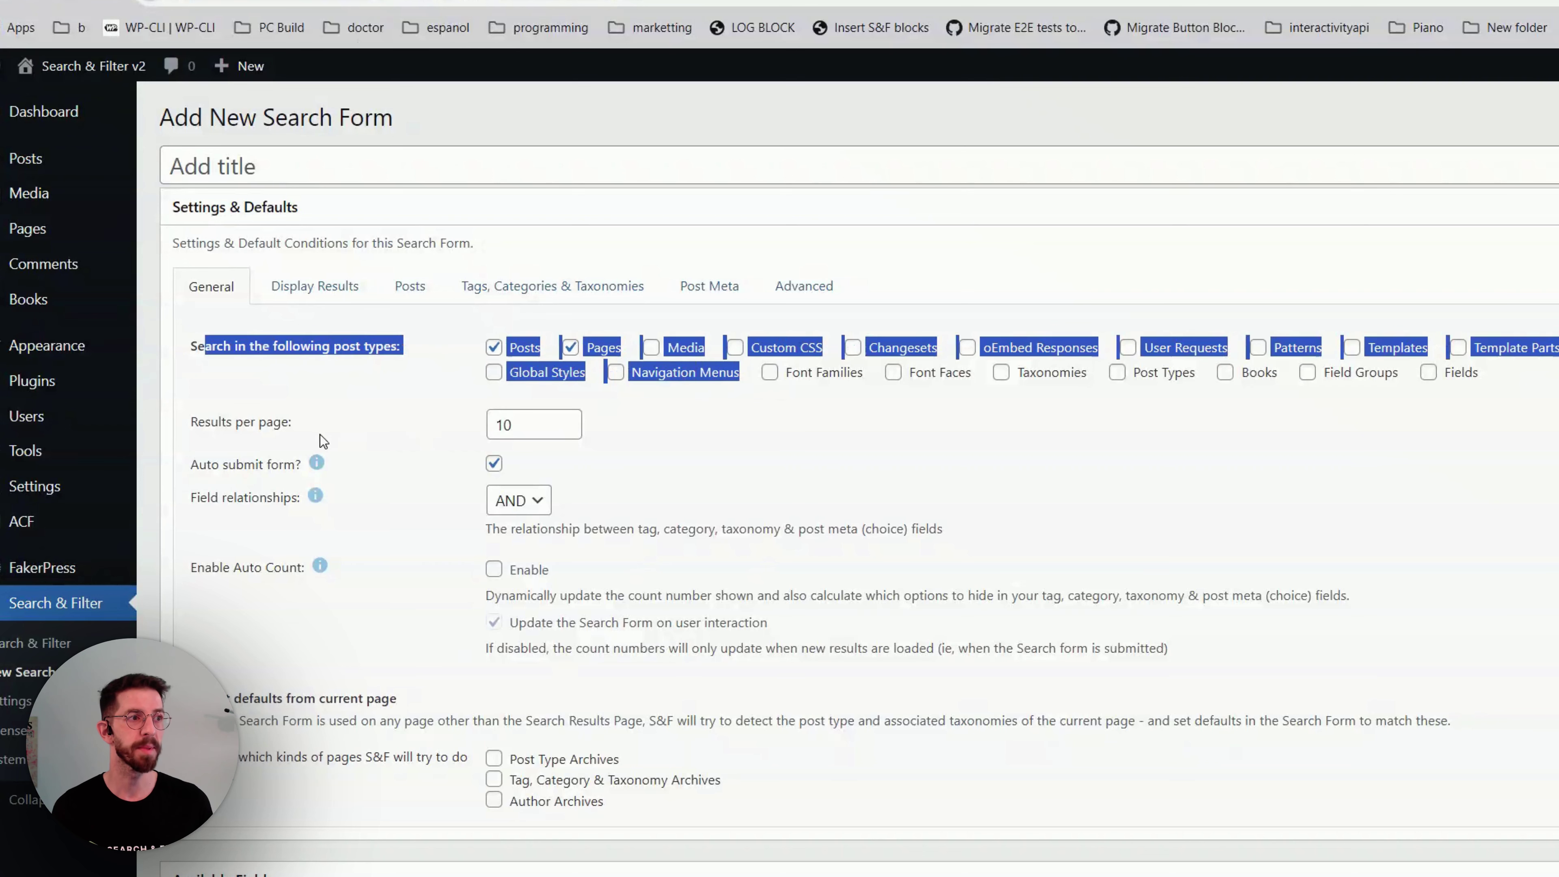
{"action": "left_click_drag", "start_coordinate": [211, 421], "coordinate": [719, 434]}
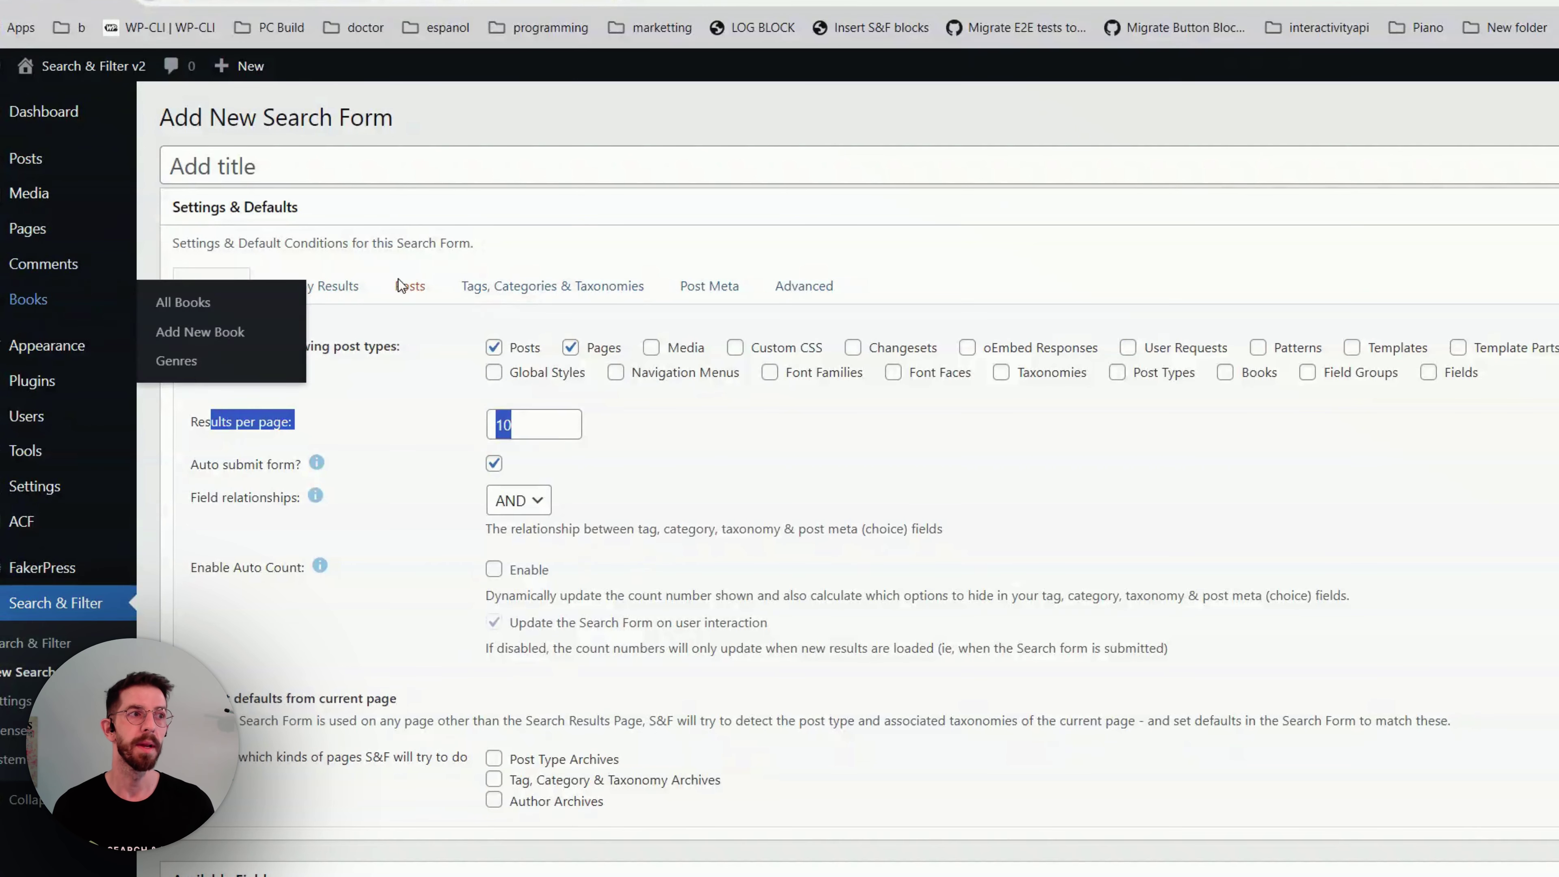
Step: Examine the display results methods available for the v2 search form
{"action": "left_click", "coordinate": [312, 281]}
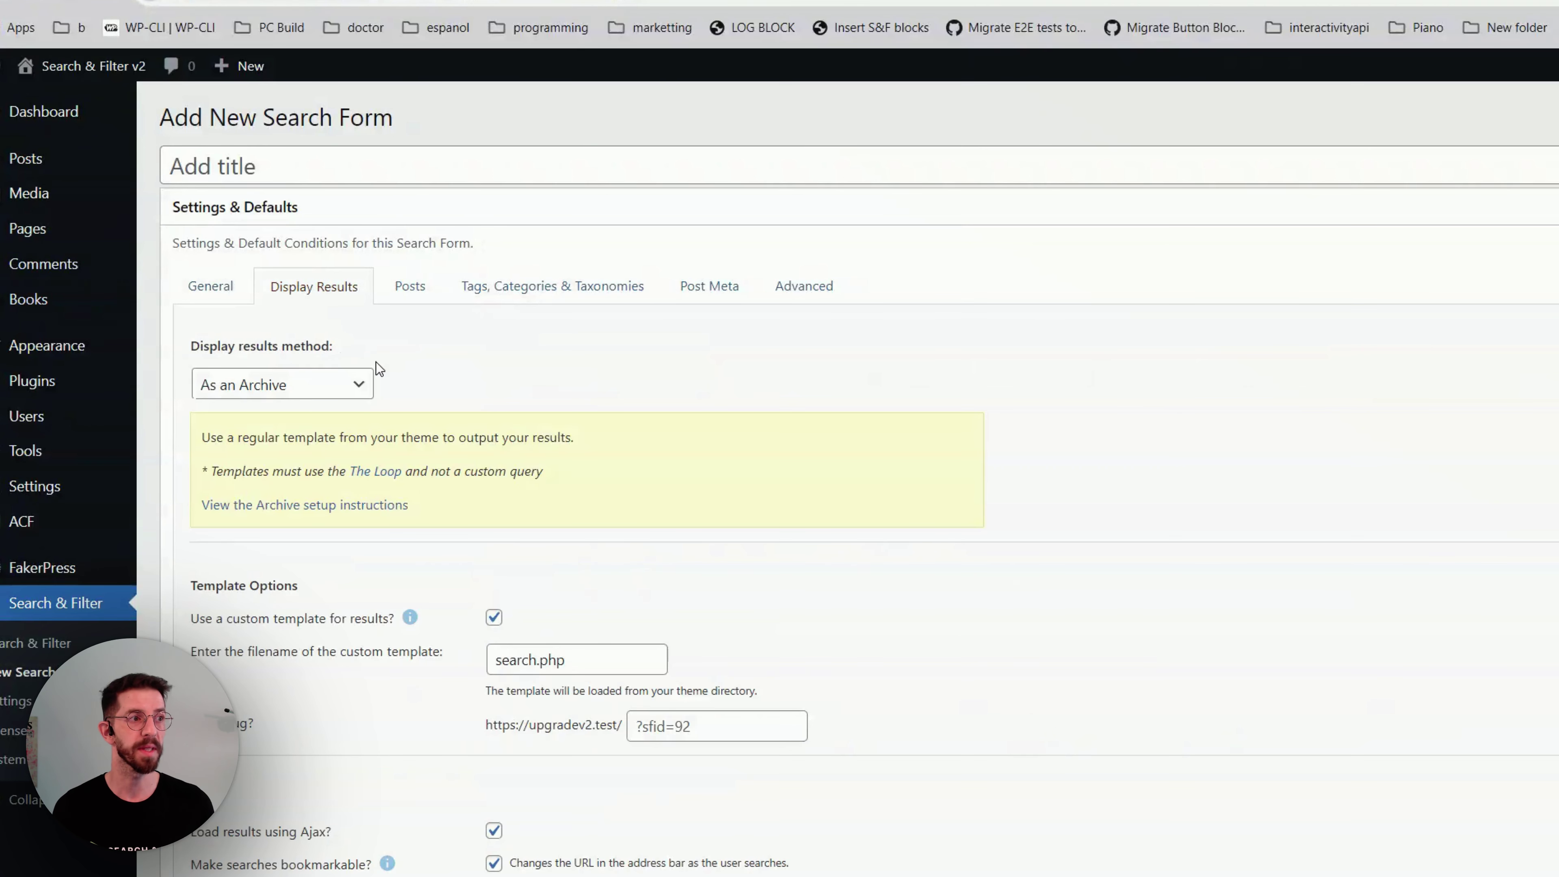
{"action": "left_click", "coordinate": [362, 383]}
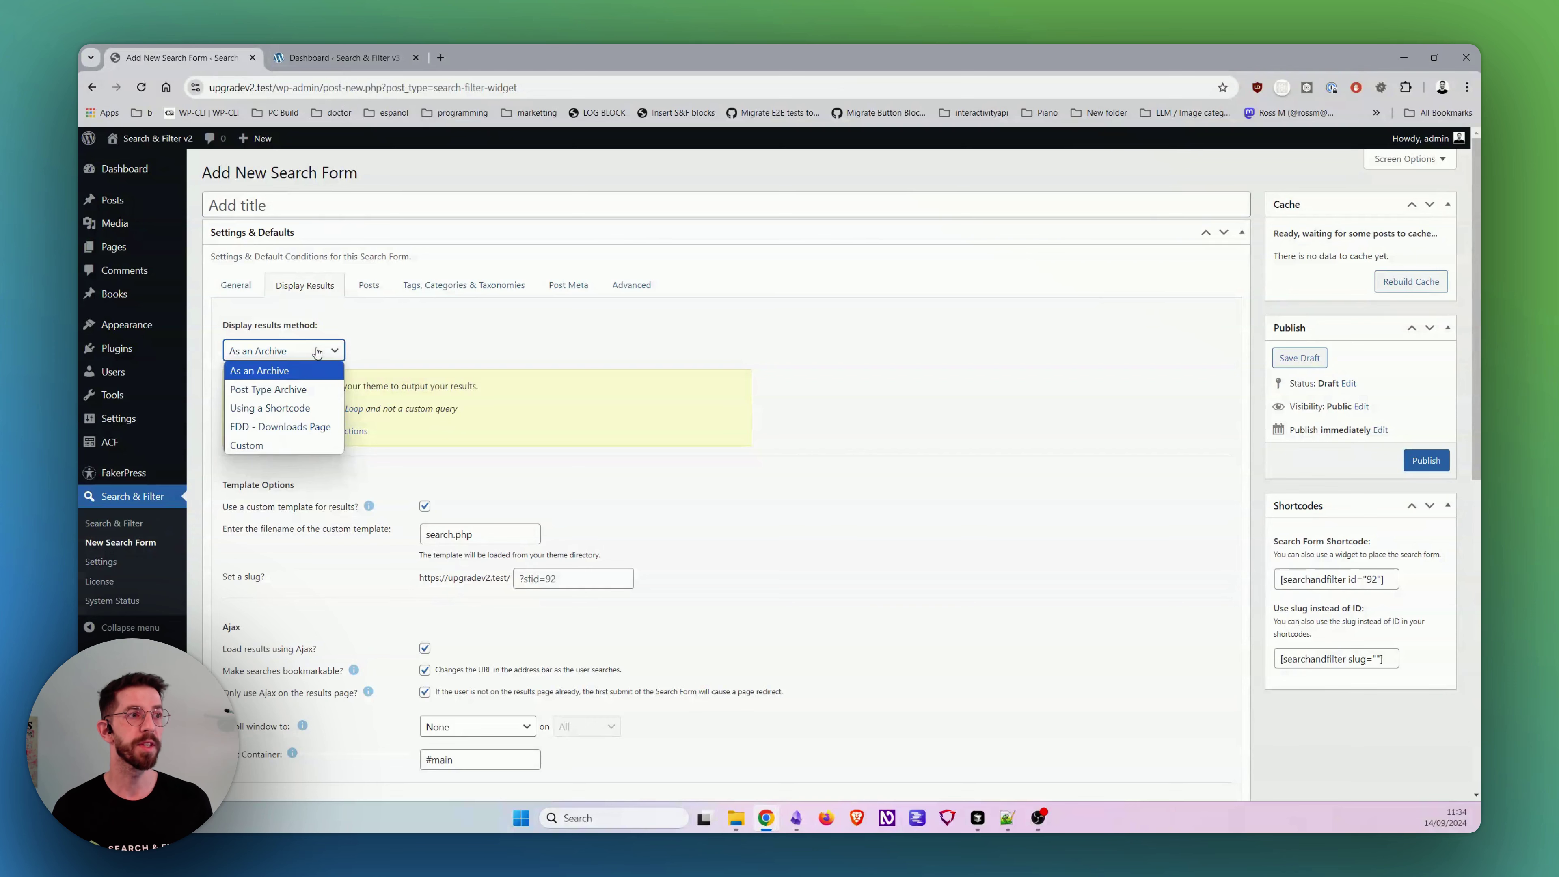
{"action": "left_click_drag", "start_coordinate": [249, 325], "coordinate": [289, 353]}
Step: Examine the integration type, single post connection and query settings of the new v3 query
{"action": "left_click", "coordinate": [376, 59]}
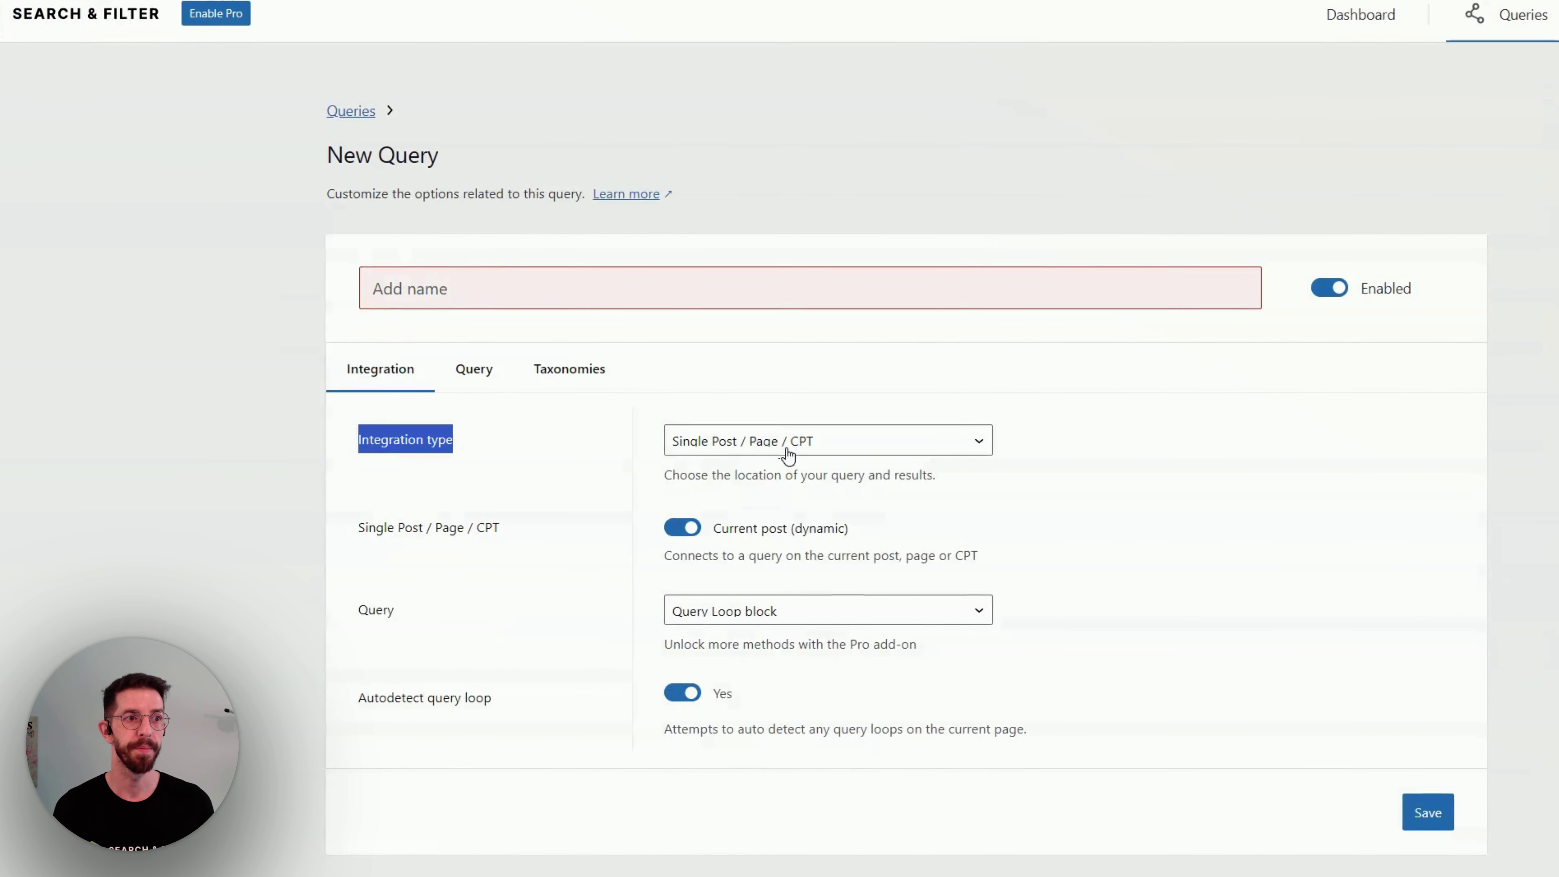
{"action": "left_click", "coordinate": [789, 456]}
{"action": "left_click", "coordinate": [393, 530]}
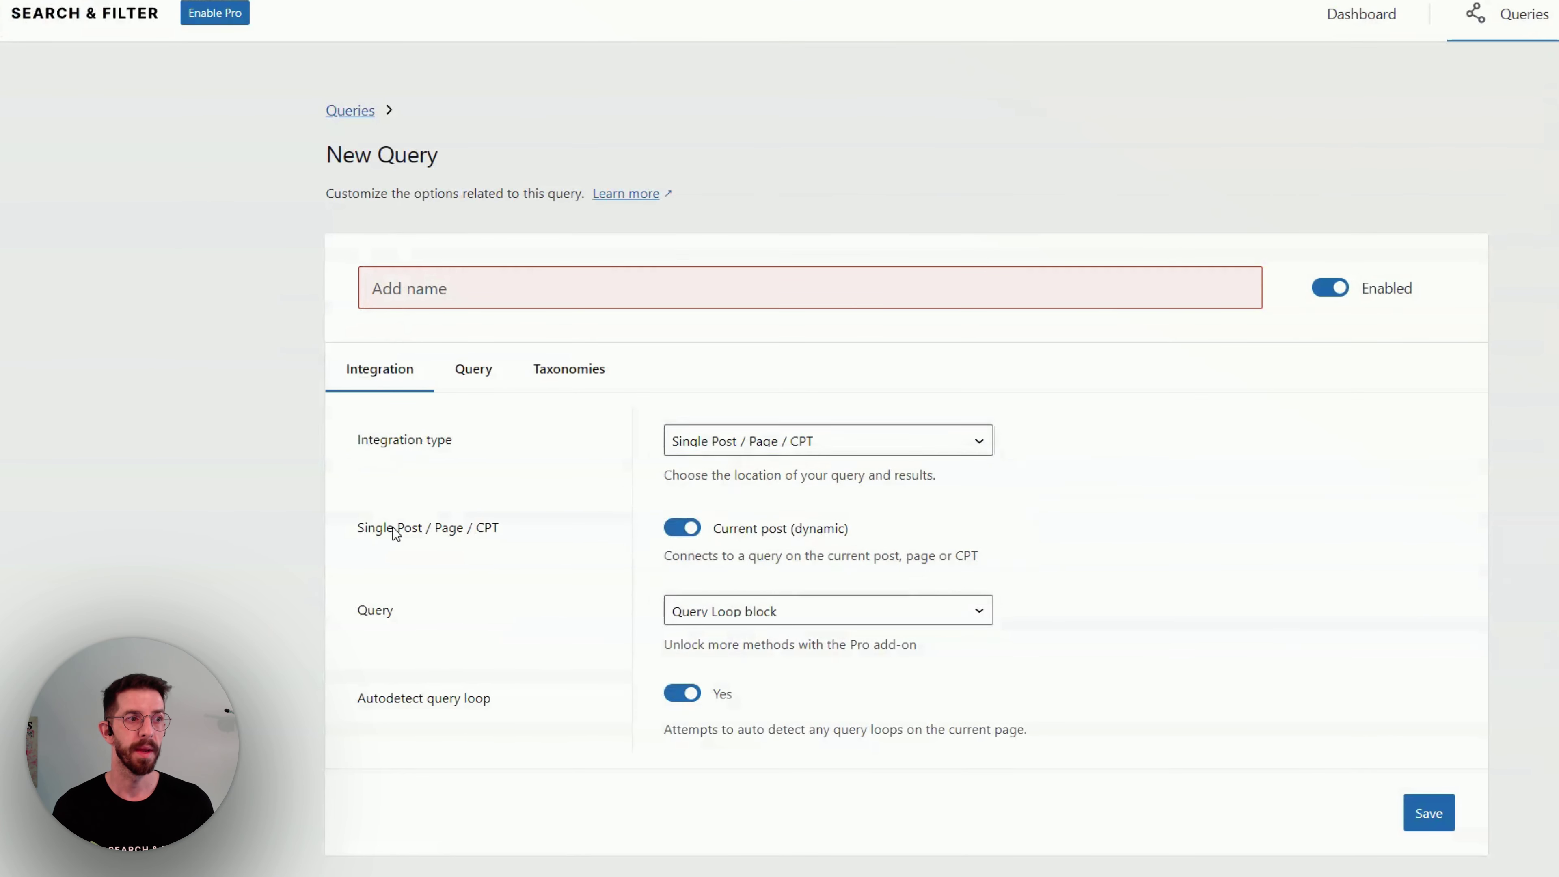
{"action": "left_click_drag", "start_coordinate": [336, 530], "coordinate": [551, 522]}
{"action": "left_click", "coordinate": [472, 369]}
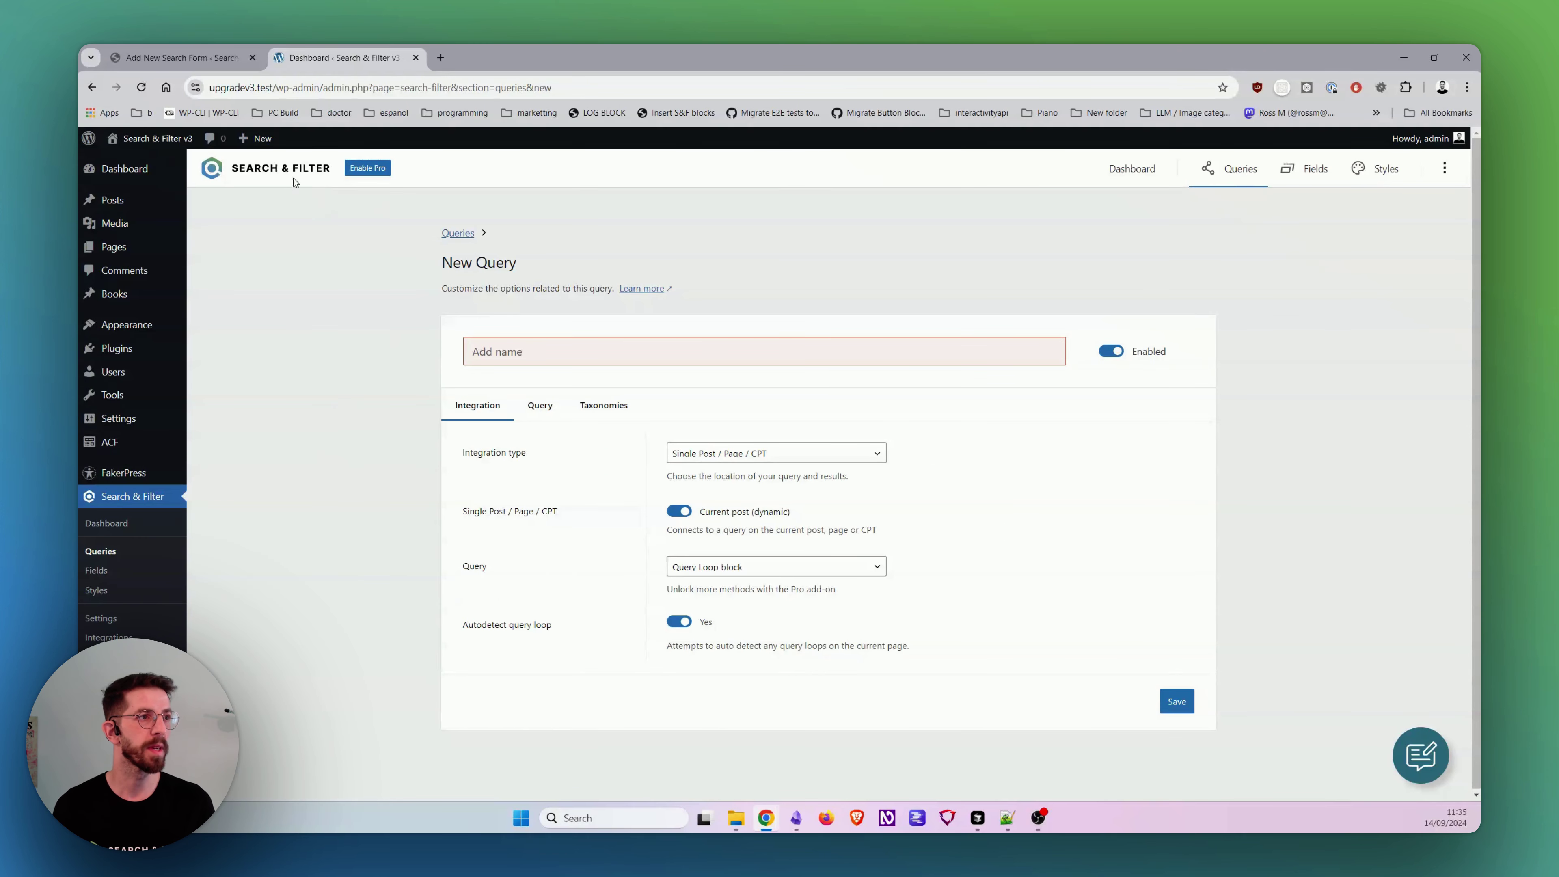
Step: Enable Search & Filter Pro on the v3 site
{"action": "left_click", "coordinate": [374, 172]}
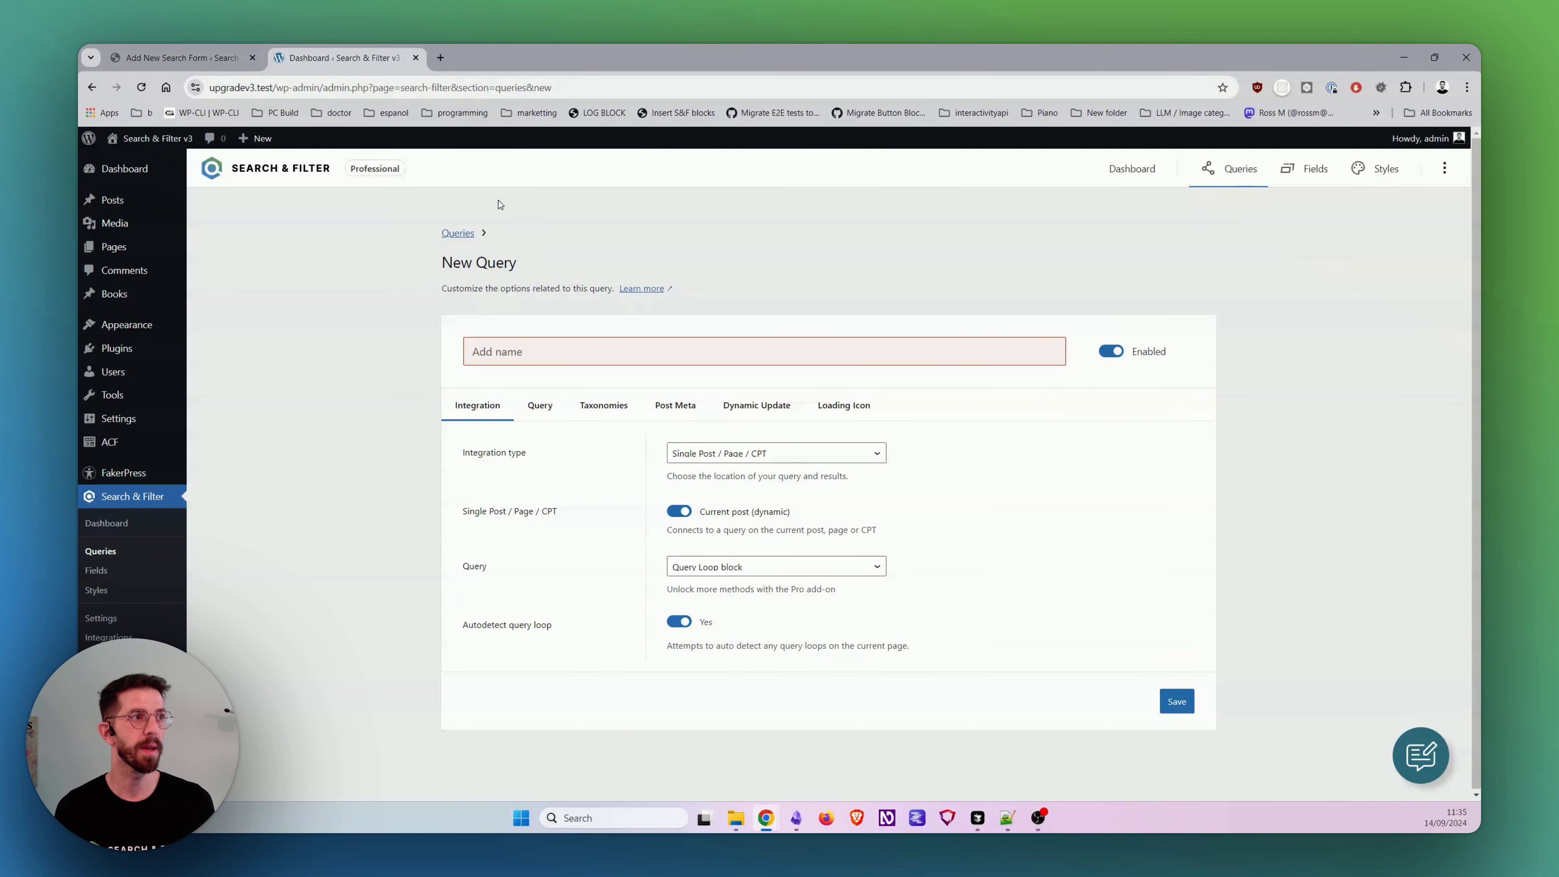
Step: Add a post meta condition to the default conditions of the new v2 search form
{"action": "left_click", "coordinate": [178, 57]}
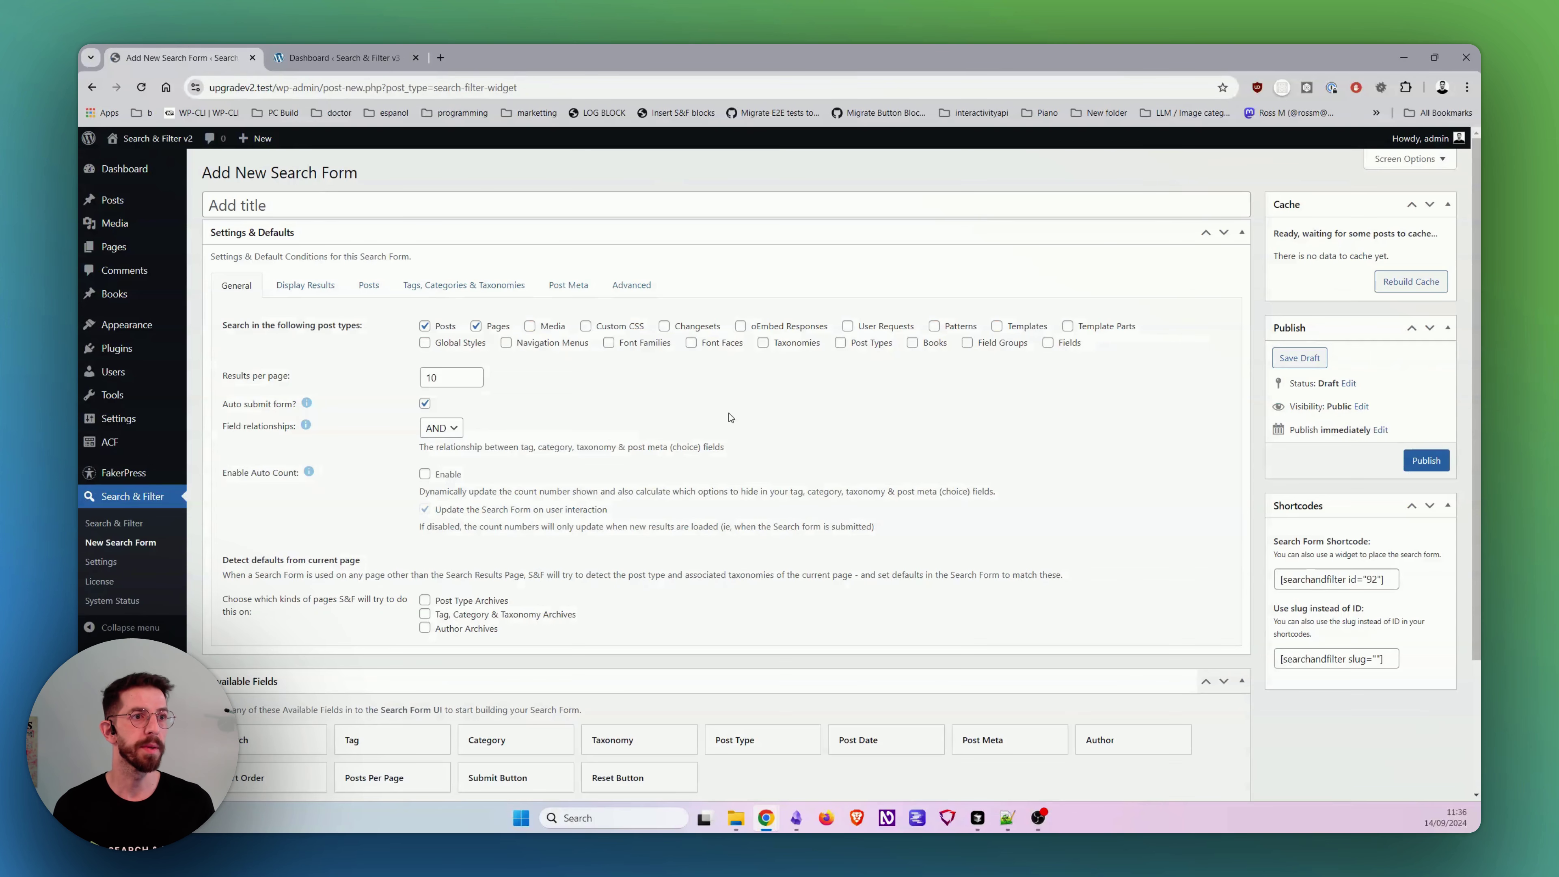
{"action": "left_click", "coordinate": [575, 288]}
{"action": "left_click", "coordinate": [279, 360]}
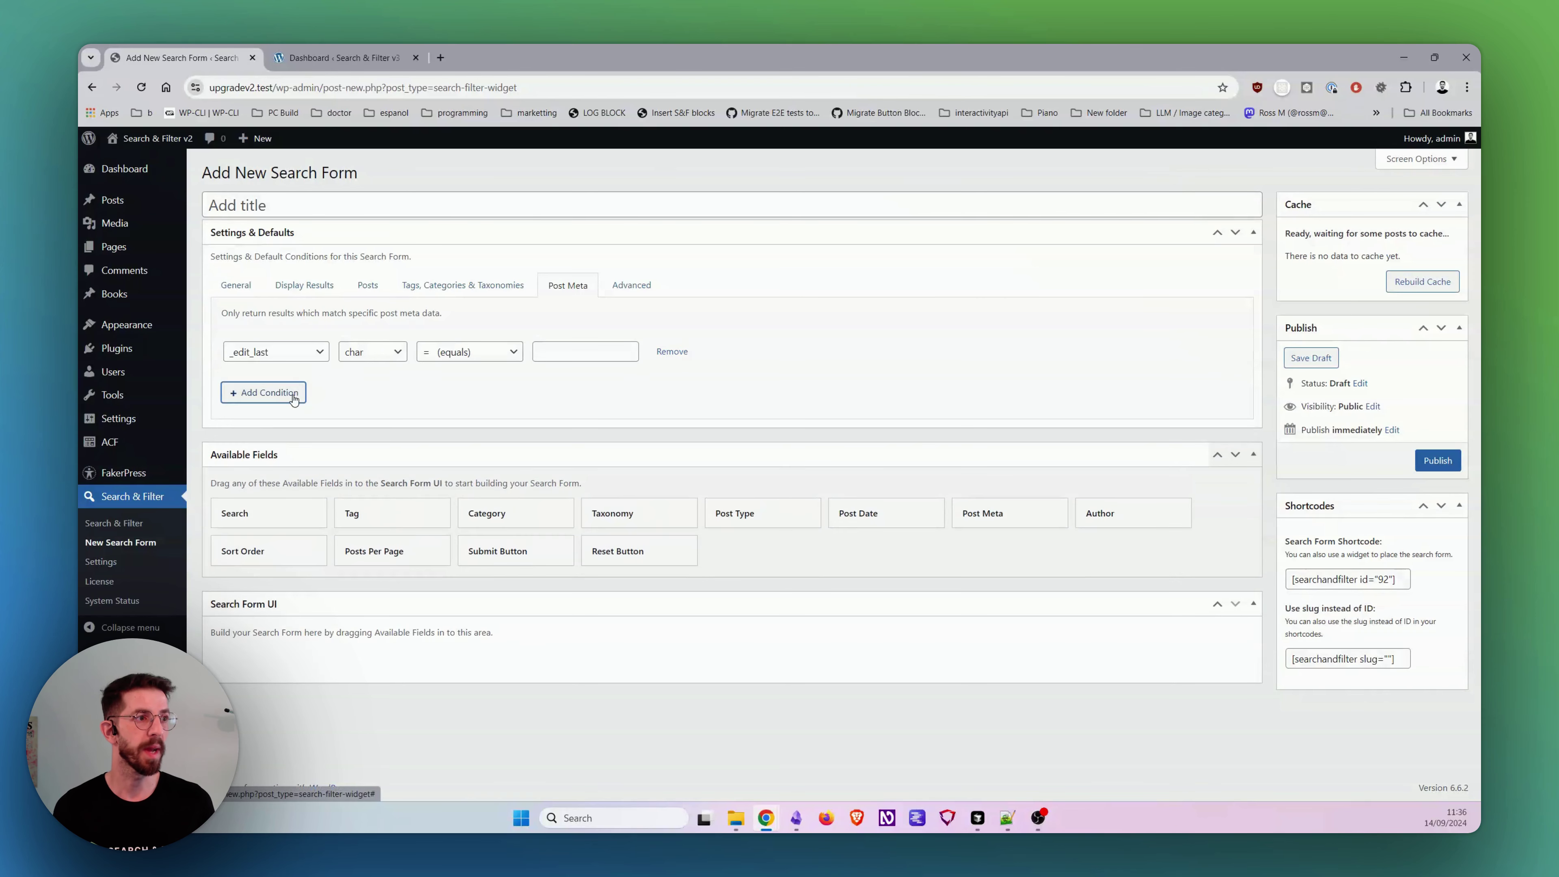
Step: Add two more post meta conditions to the default conditions of the new v2 search form
{"action": "left_click", "coordinate": [294, 398]}
{"action": "left_click", "coordinate": [291, 427]}
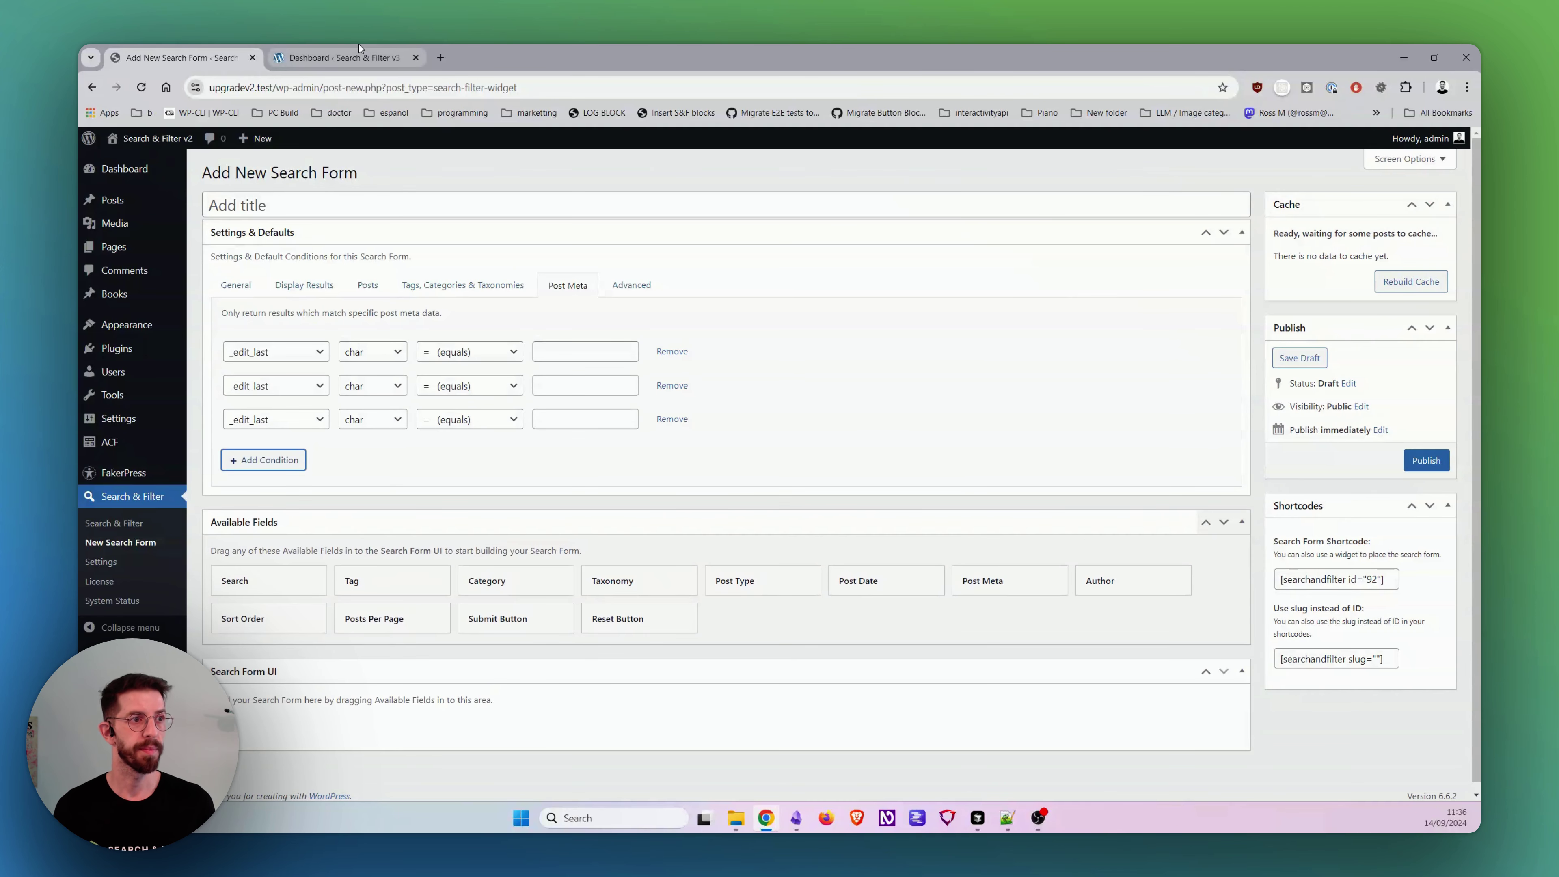
Step: Try out post meta conditions in the new v3 query by adding three empty ones and removing them all
{"action": "left_click", "coordinate": [359, 51]}
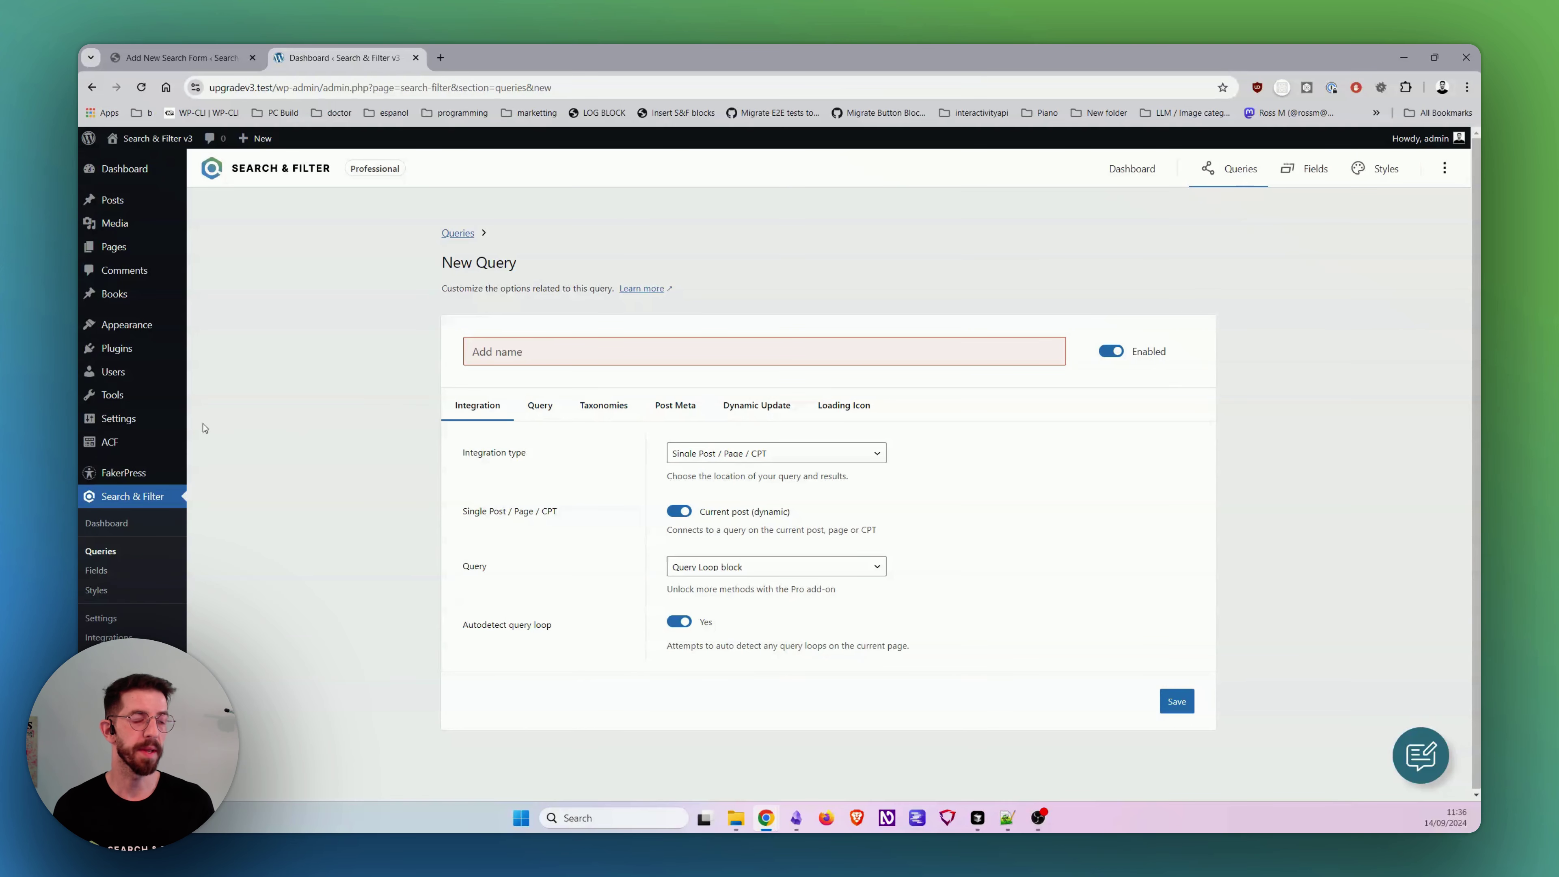
{"action": "left_click", "coordinate": [683, 409]}
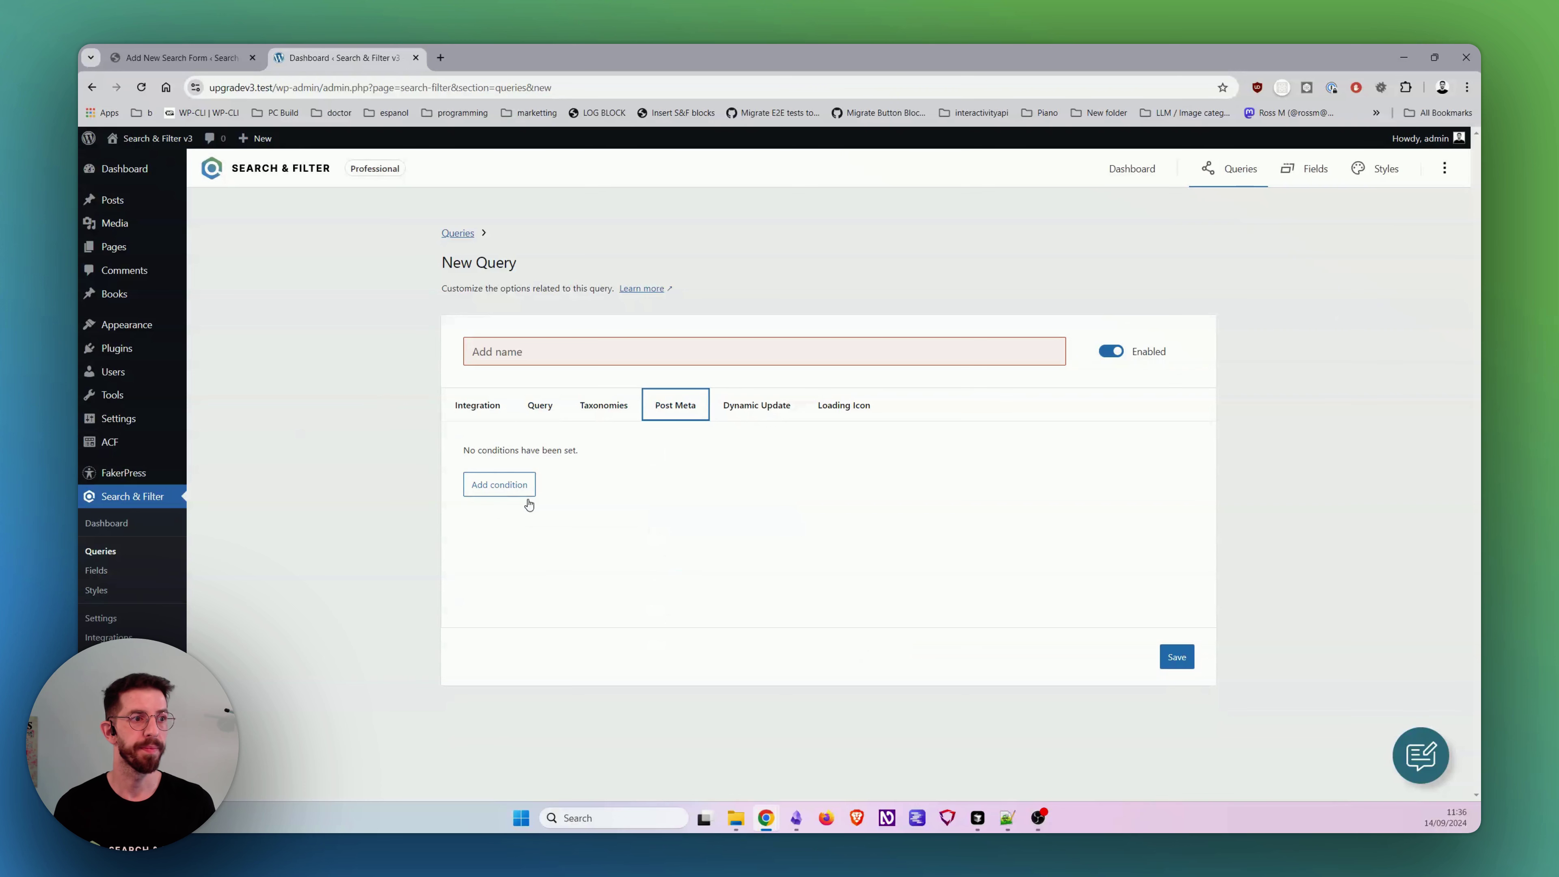
{"action": "left_click", "coordinate": [505, 491]}
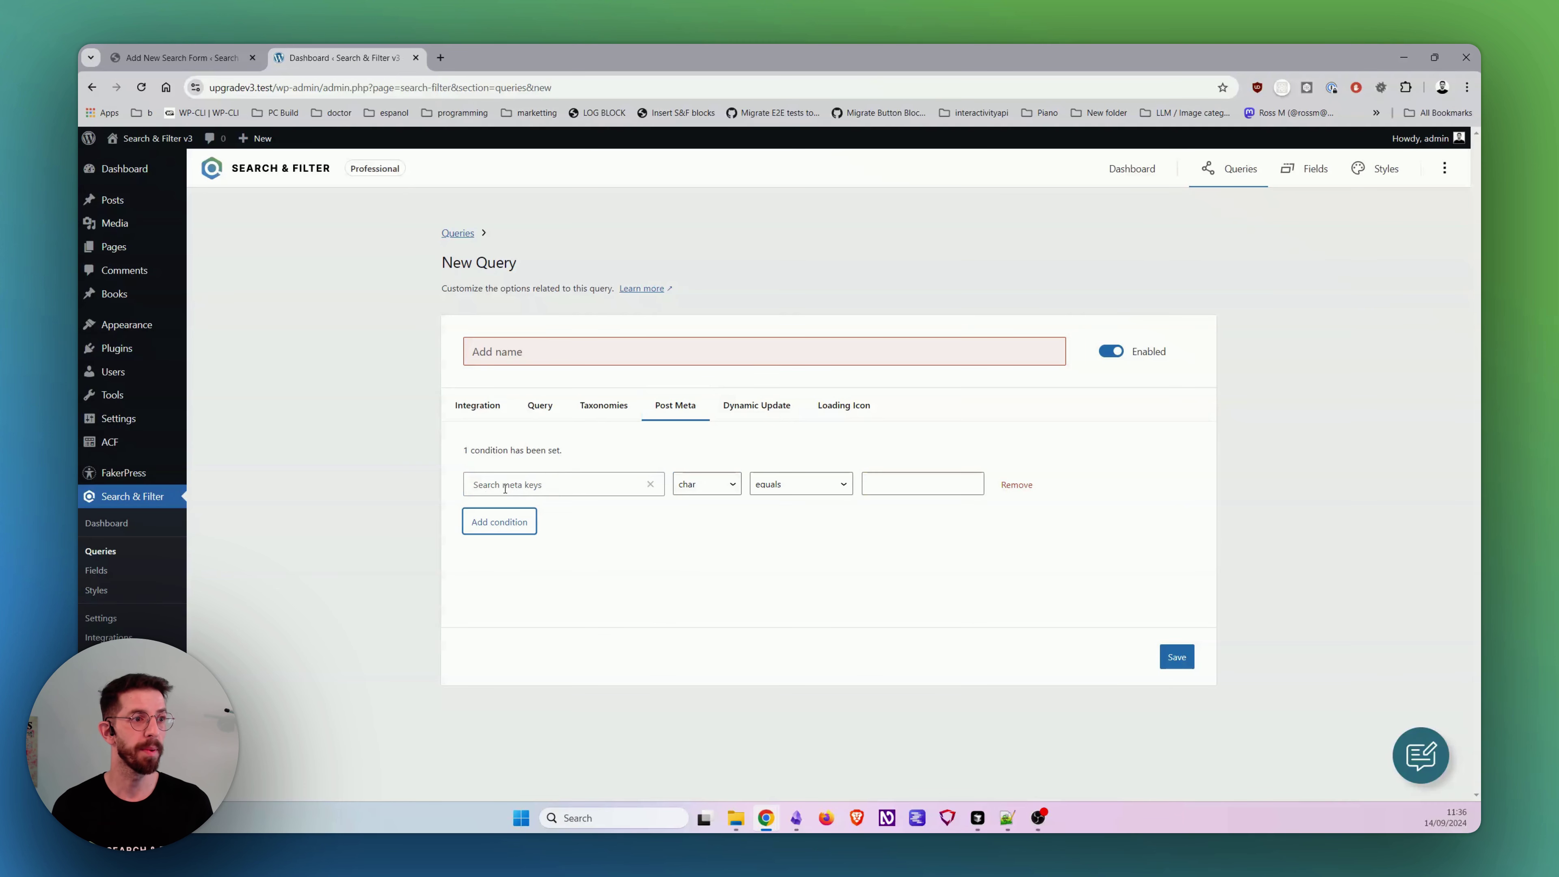
{"action": "left_click", "coordinate": [515, 522]}
{"action": "left_click", "coordinate": [502, 558]}
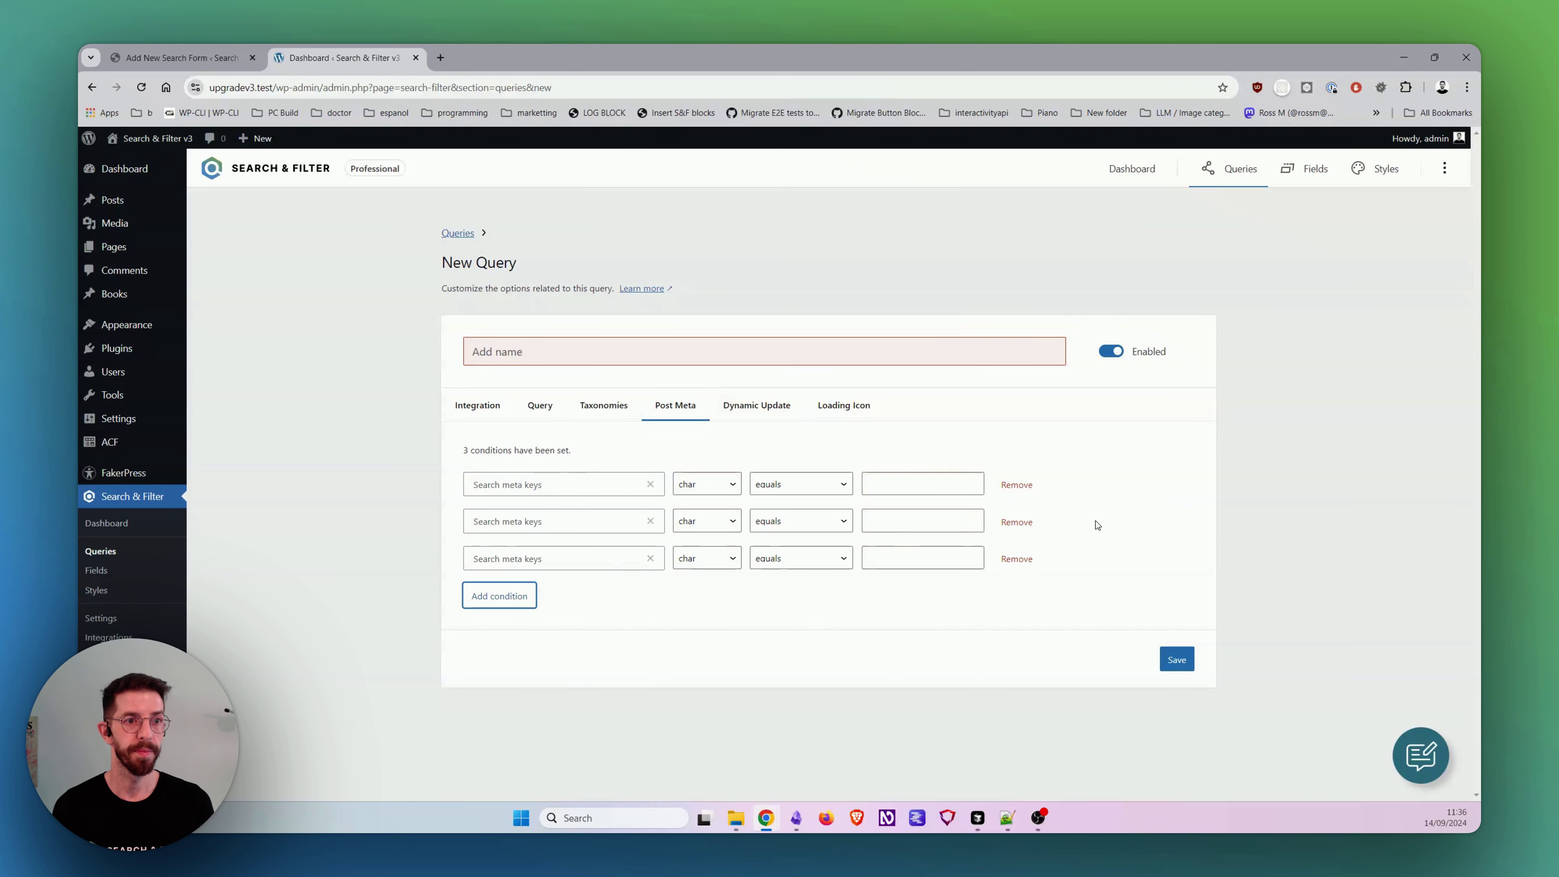
{"action": "left_click", "coordinate": [1017, 484]}
{"action": "left_click", "coordinate": [1016, 484]}
{"action": "left_click", "coordinate": [1017, 485]}
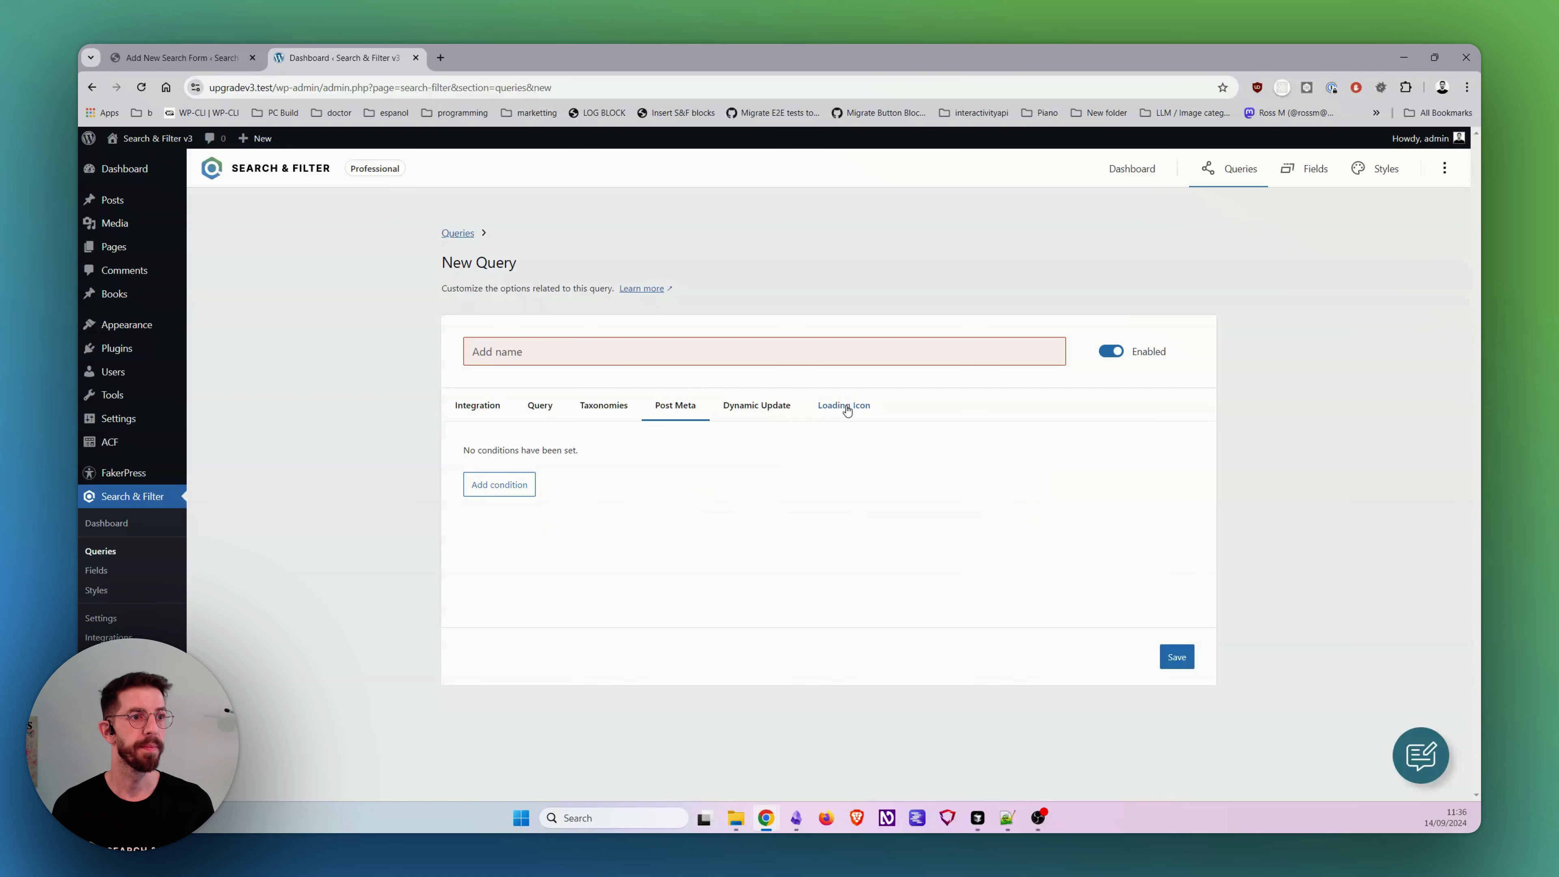
Step: Check the v2 form's tag, category and taxonomy settings and add two taxonomy conditions to the new v3 query
{"action": "key", "text": "ctrl+Page_Up"}
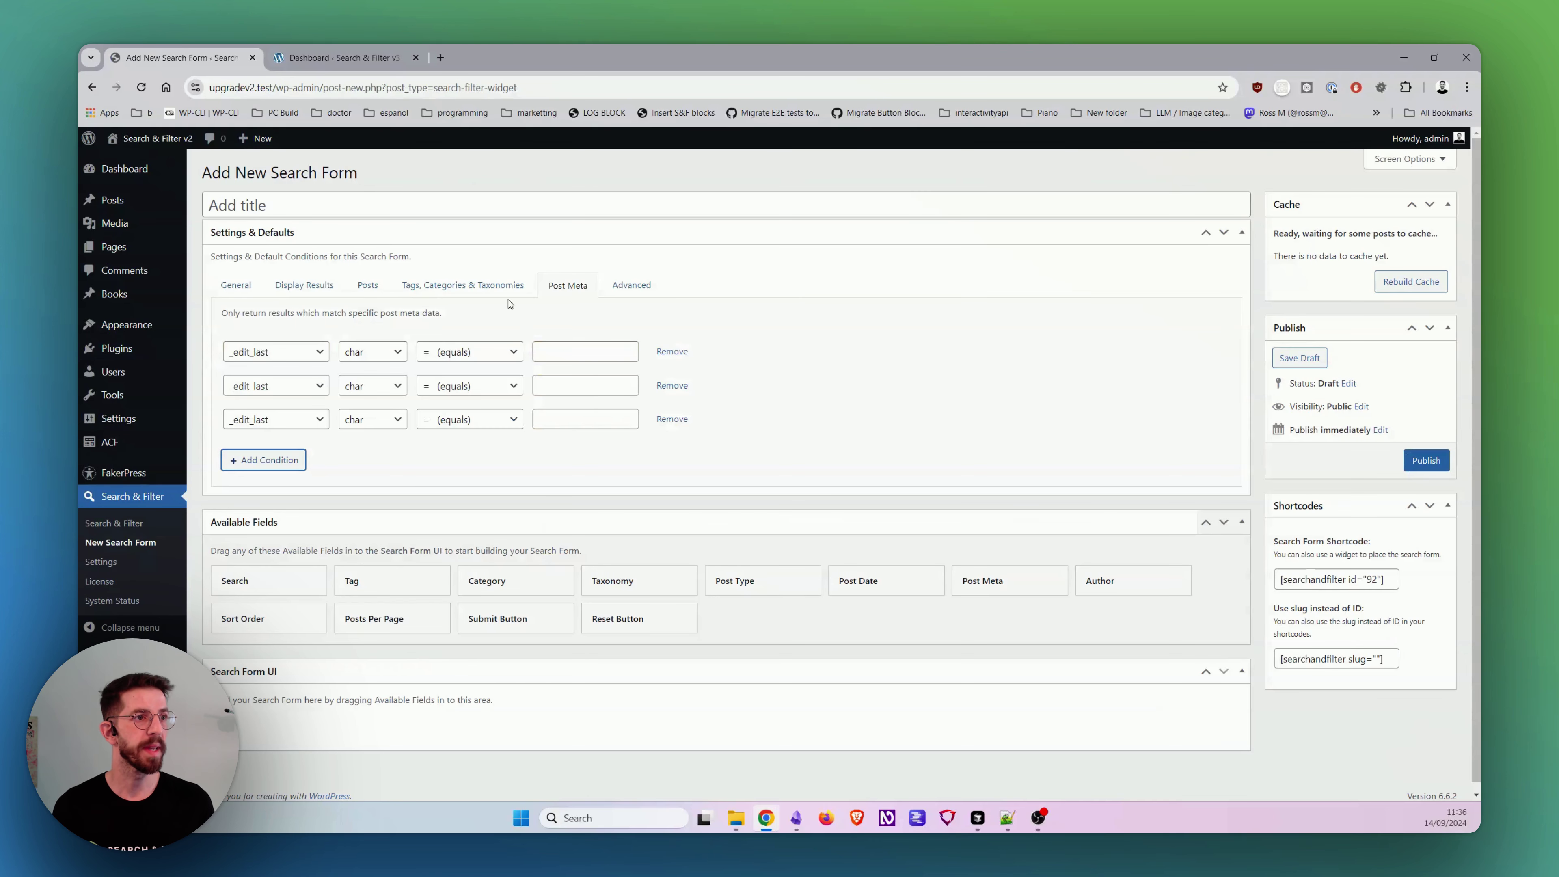
{"action": "left_click", "coordinate": [459, 287]}
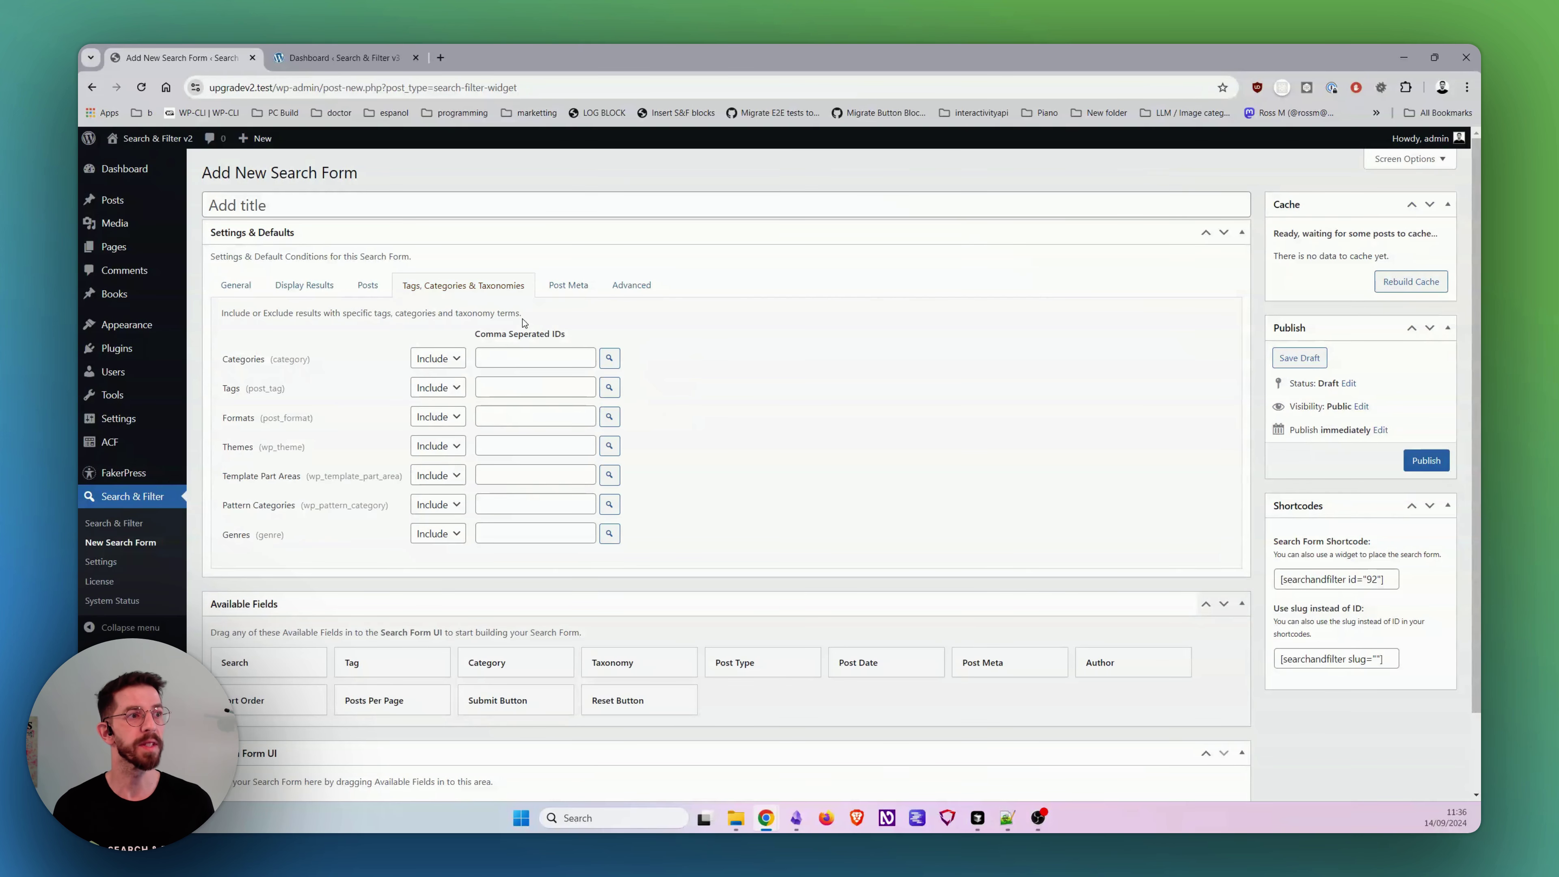
{"action": "left_click", "coordinate": [280, 50]}
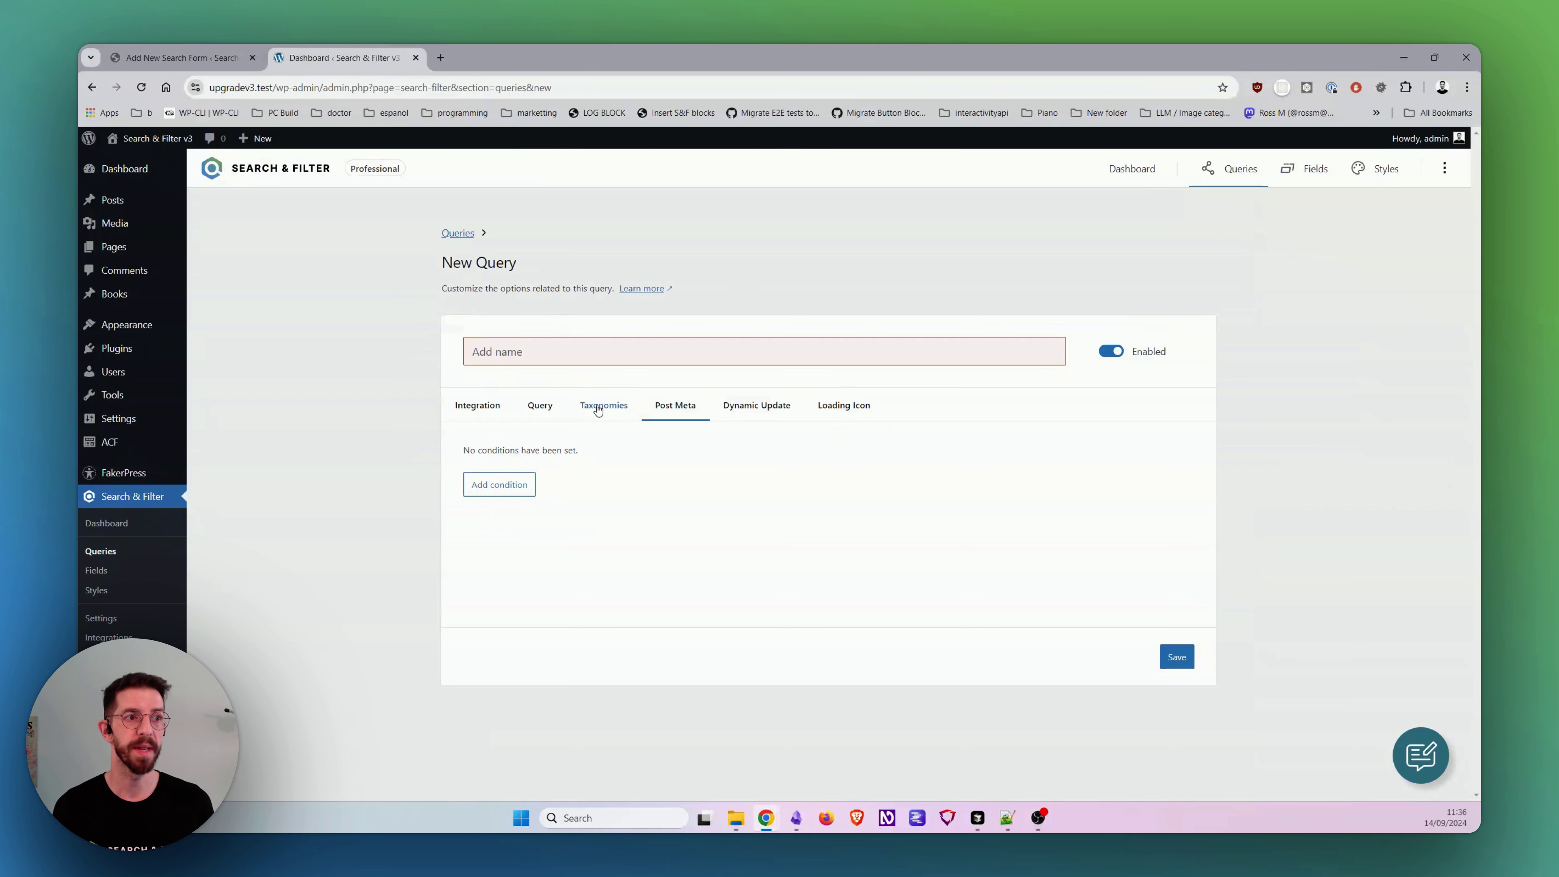
{"action": "left_click", "coordinate": [616, 416]}
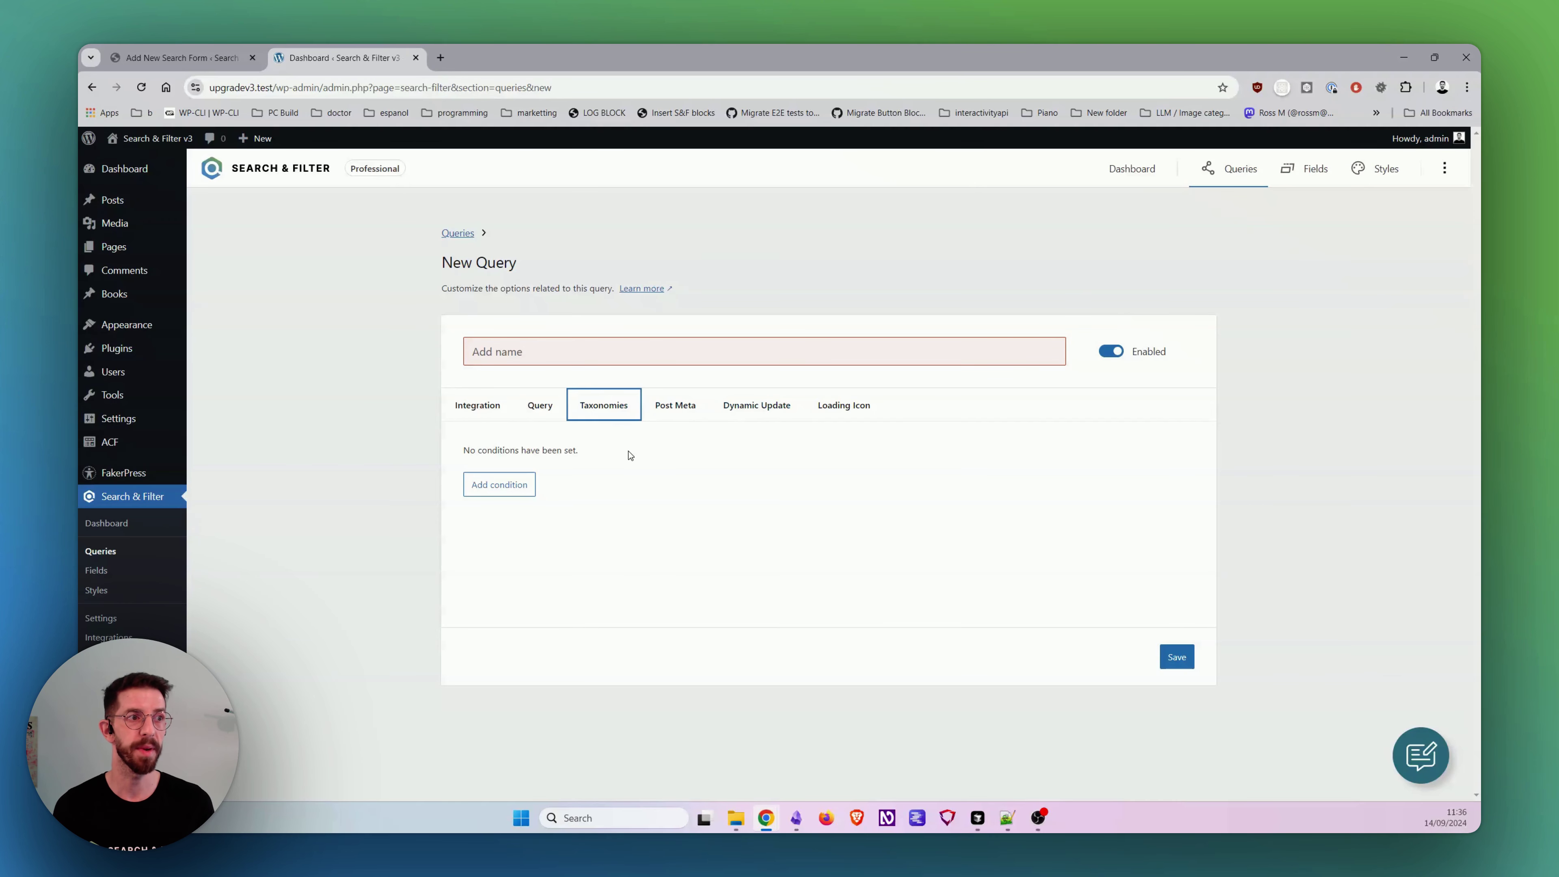
{"action": "left_click", "coordinate": [514, 483]}
{"action": "left_click", "coordinate": [507, 523]}
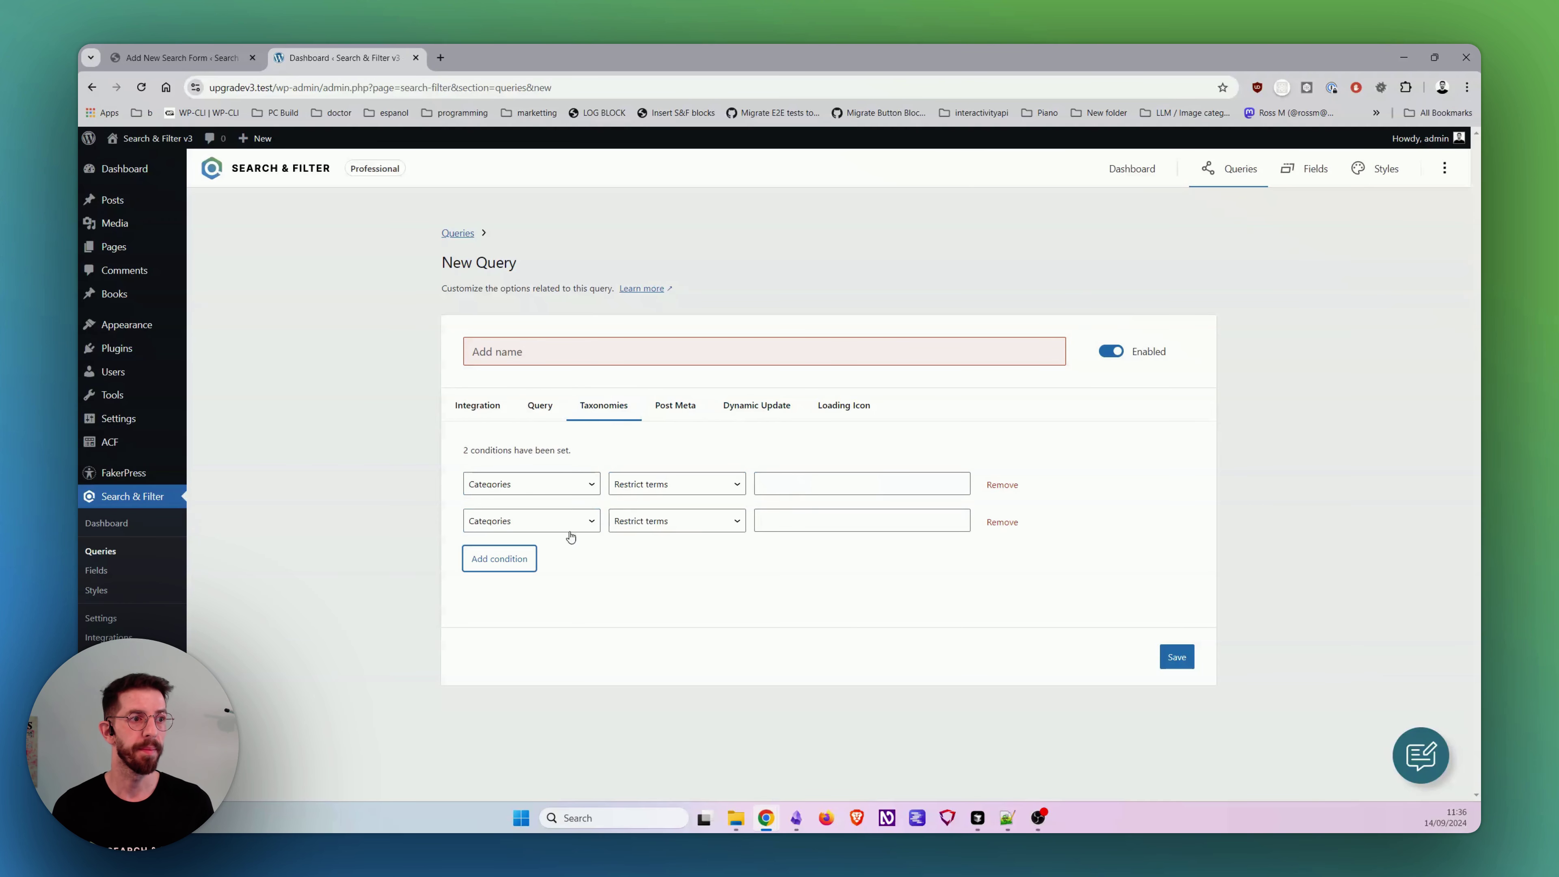
Step: Review the taxonomies listed in the v2 search form and remove both taxonomy conditions from the v3 query
{"action": "left_click", "coordinate": [184, 58]}
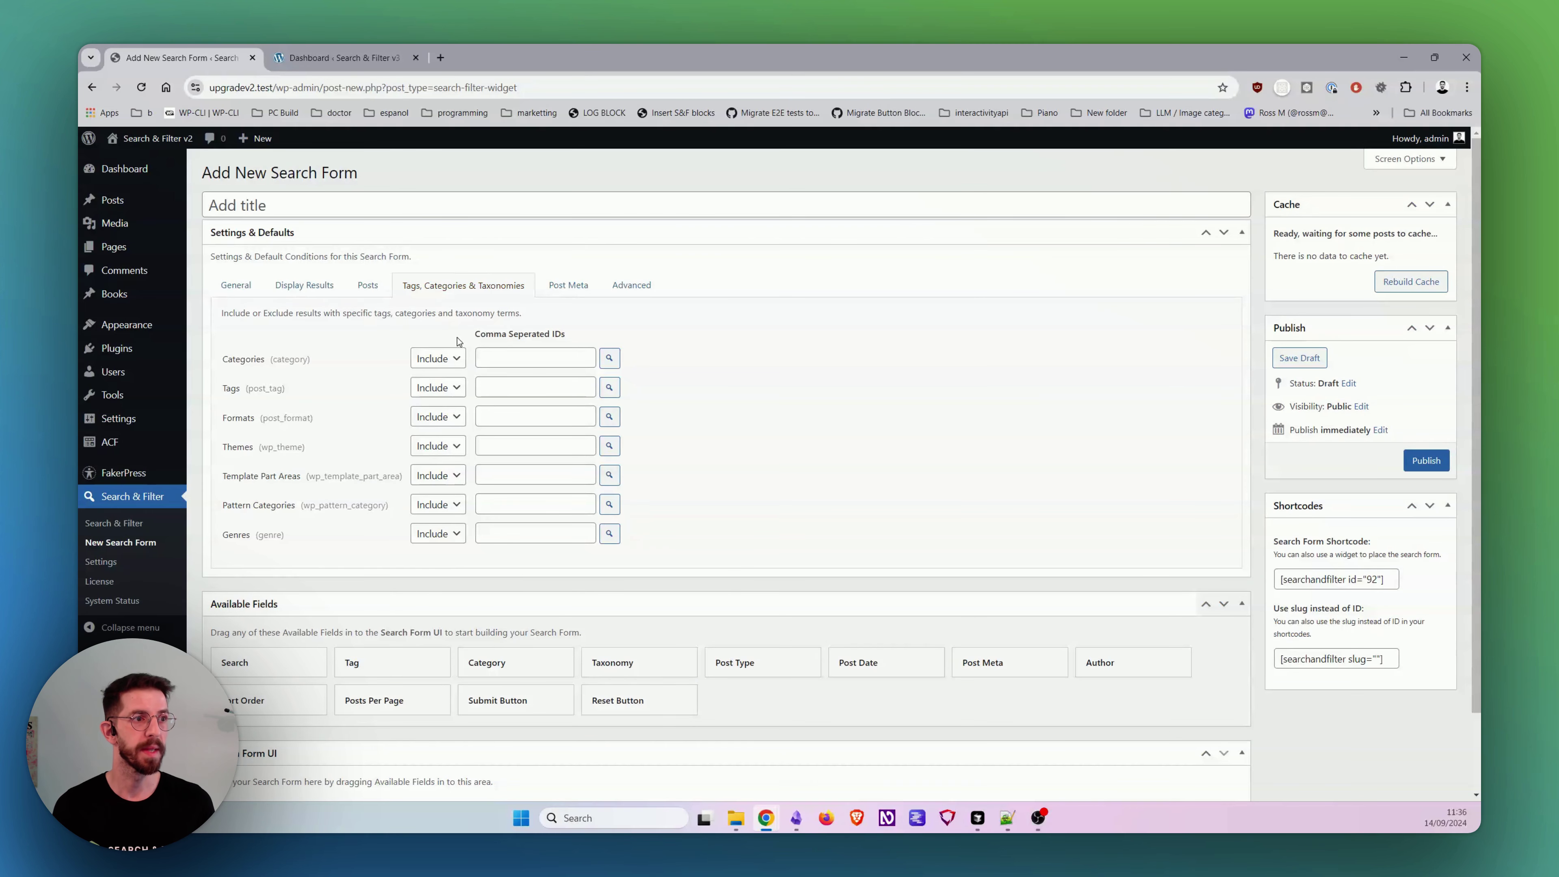
{"action": "left_click_drag", "start_coordinate": [263, 362], "coordinate": [331, 540]}
{"action": "left_click", "coordinate": [332, 540]}
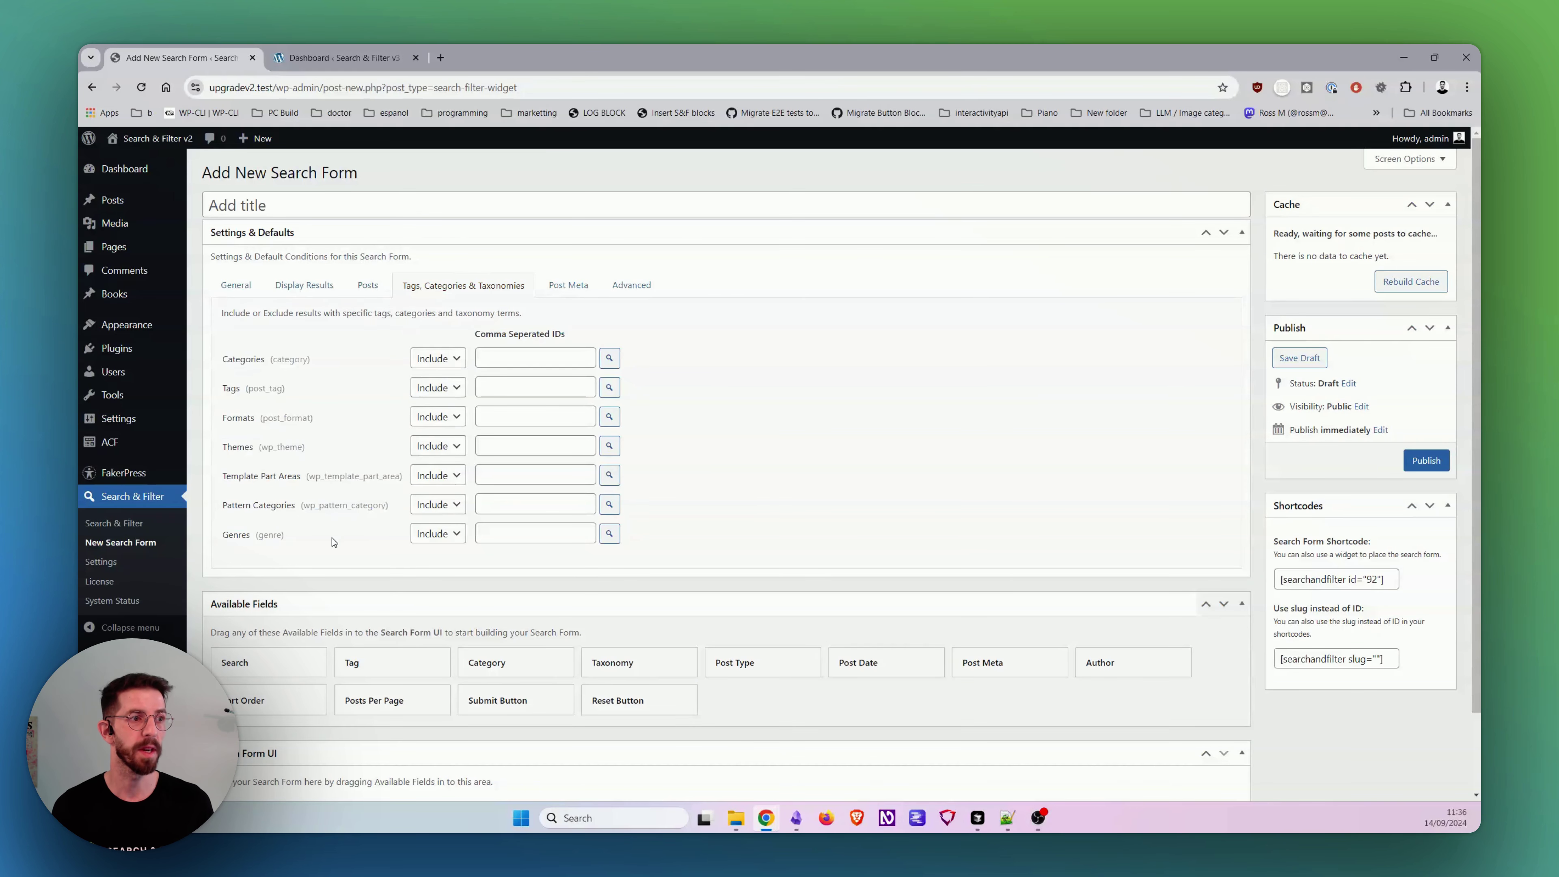
{"action": "key", "text": "ctrl+Tab"}
{"action": "left_click", "coordinate": [1002, 521]}
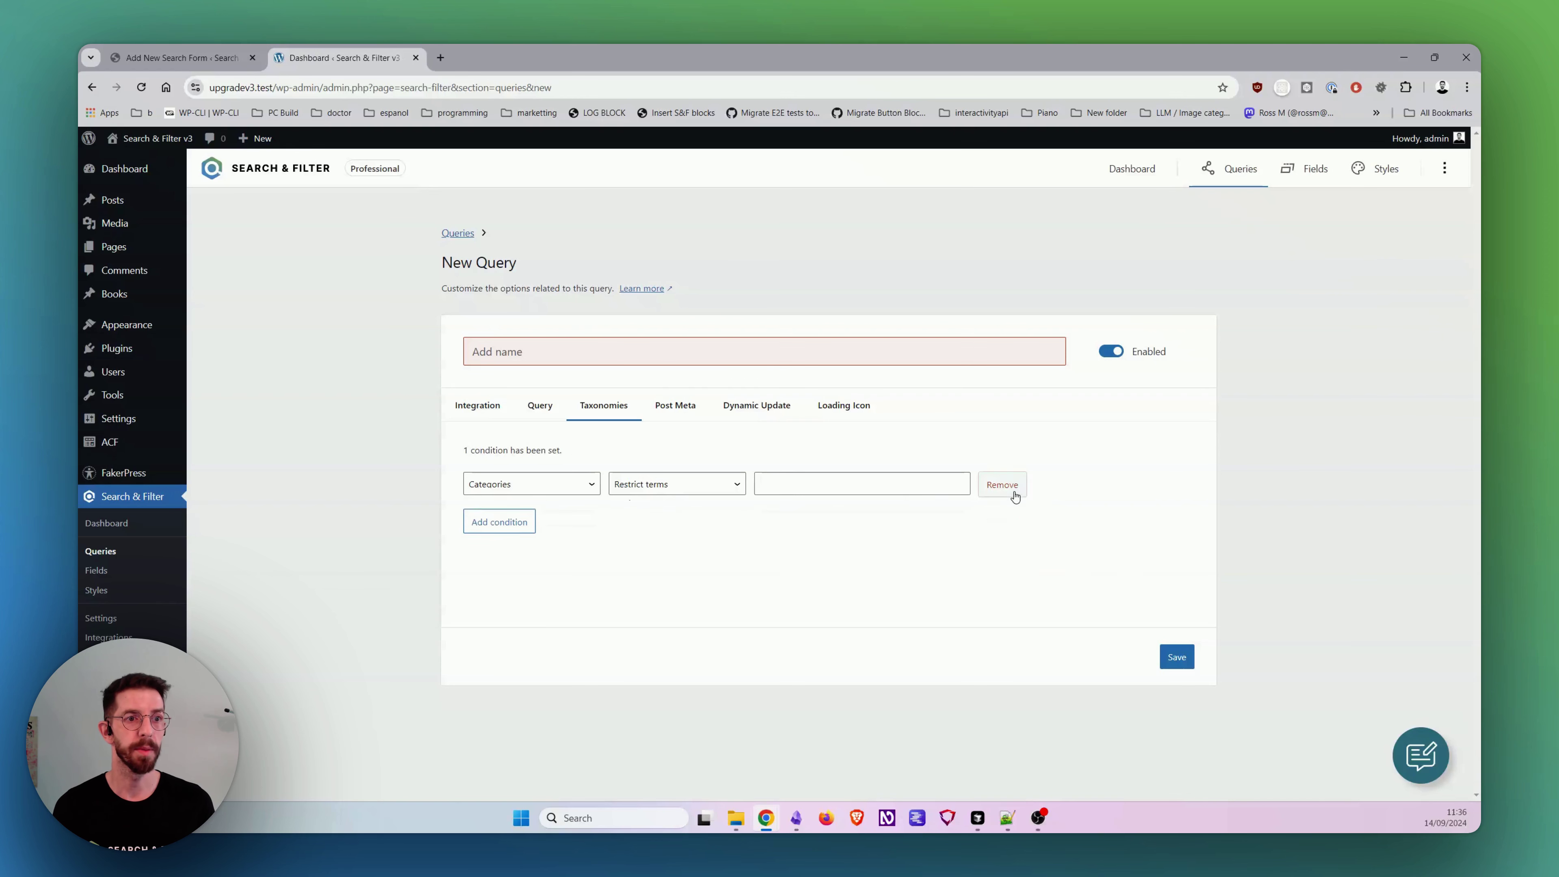
{"action": "left_click", "coordinate": [1002, 484]}
Step: Add one taxonomy condition to the v3 query and examine the taxonomies it offers
{"action": "left_click", "coordinate": [522, 483]}
{"action": "left_click", "coordinate": [532, 484]}
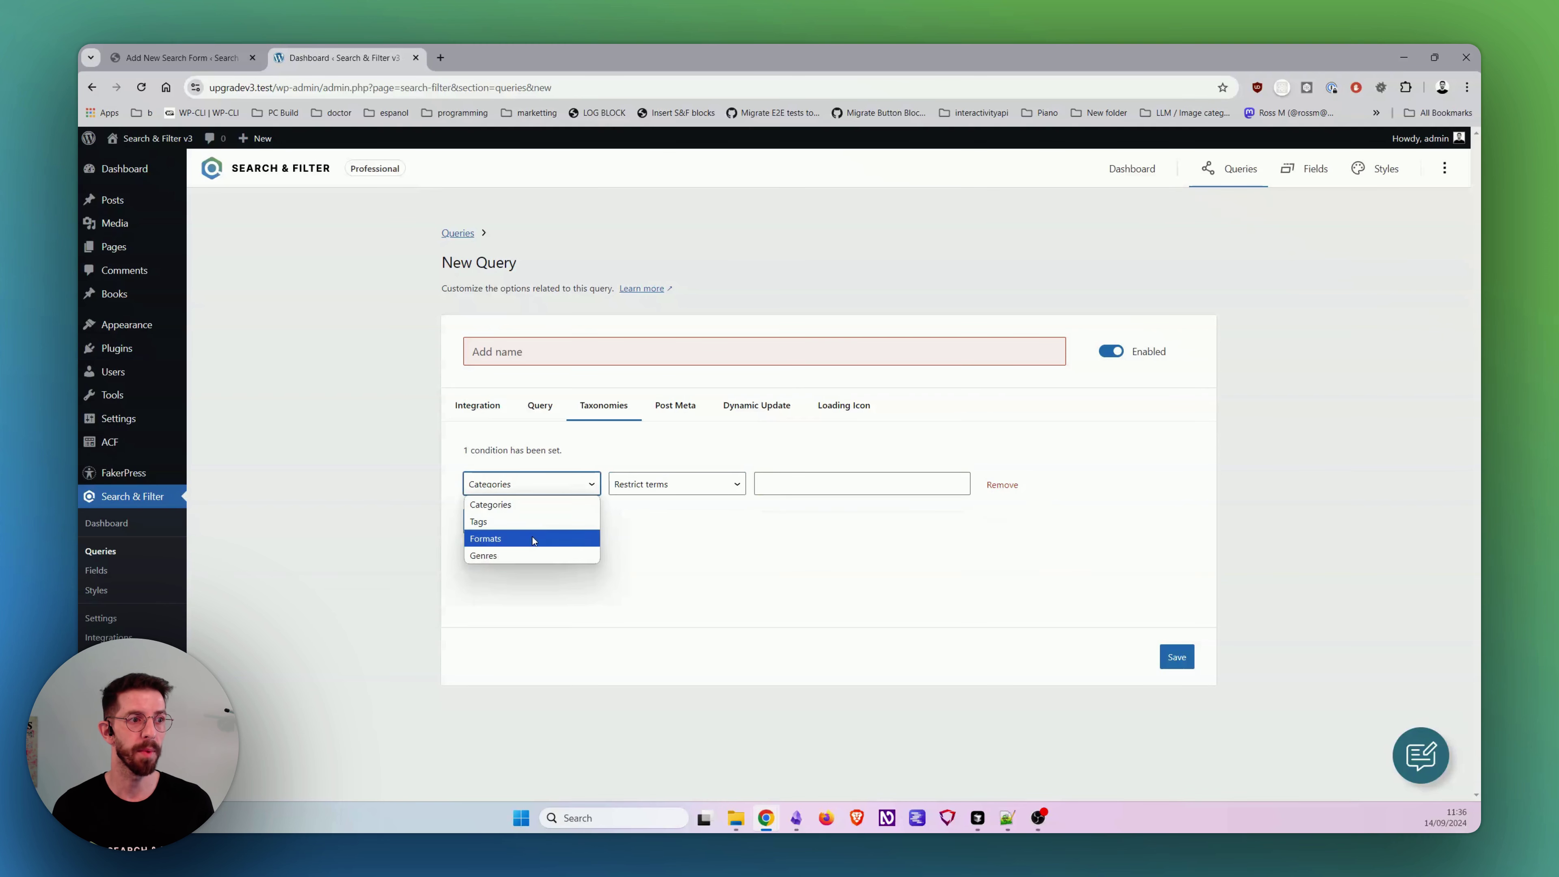
{"action": "left_click", "coordinate": [545, 484]}
Step: Examine the include and exclude options for Categories in the v2 search form
{"action": "left_click", "coordinate": [233, 49]}
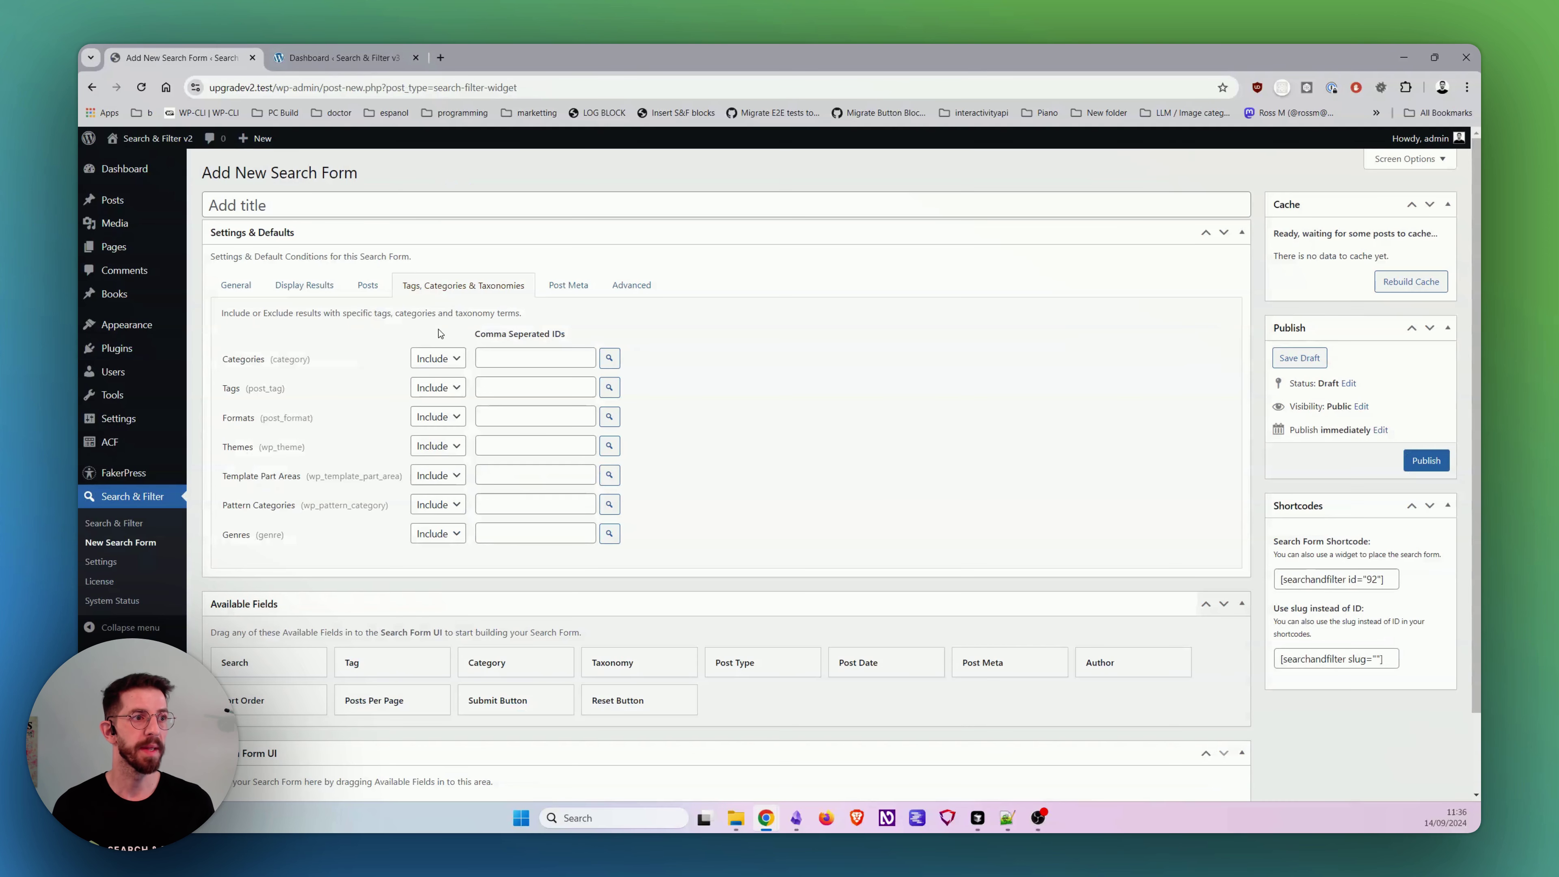
{"action": "left_click", "coordinate": [438, 358]}
{"action": "left_click", "coordinate": [452, 389]}
{"action": "left_click", "coordinate": [452, 360]}
{"action": "left_click", "coordinate": [455, 376]}
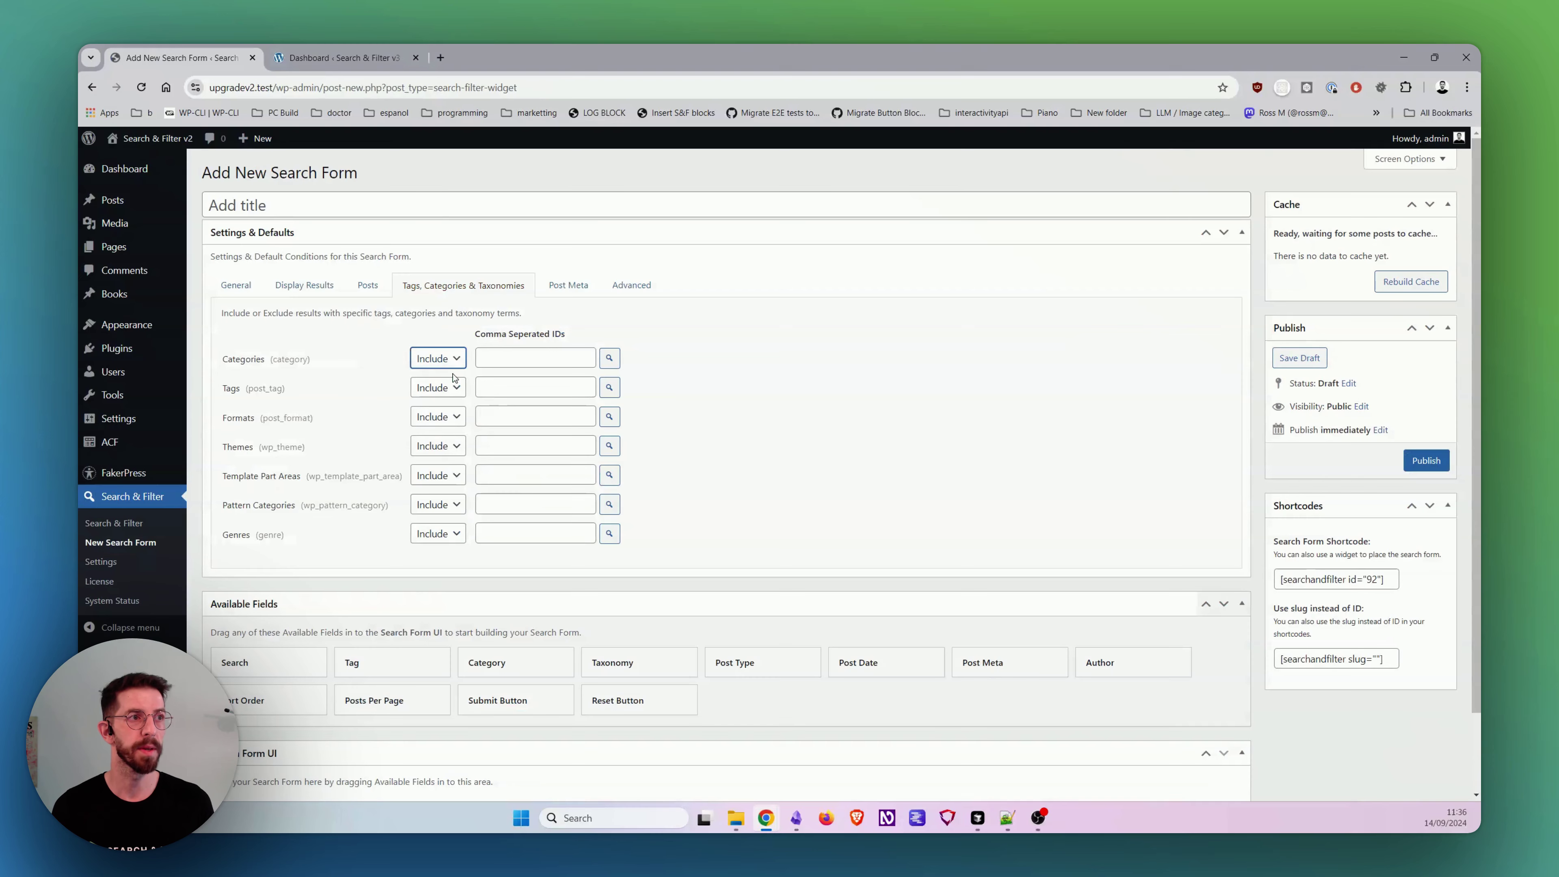
Step: Examine the term and taxonomy matching options of the v3 Categories condition and remove that condition
{"action": "left_click", "coordinate": [376, 57]}
{"action": "left_click", "coordinate": [690, 483]}
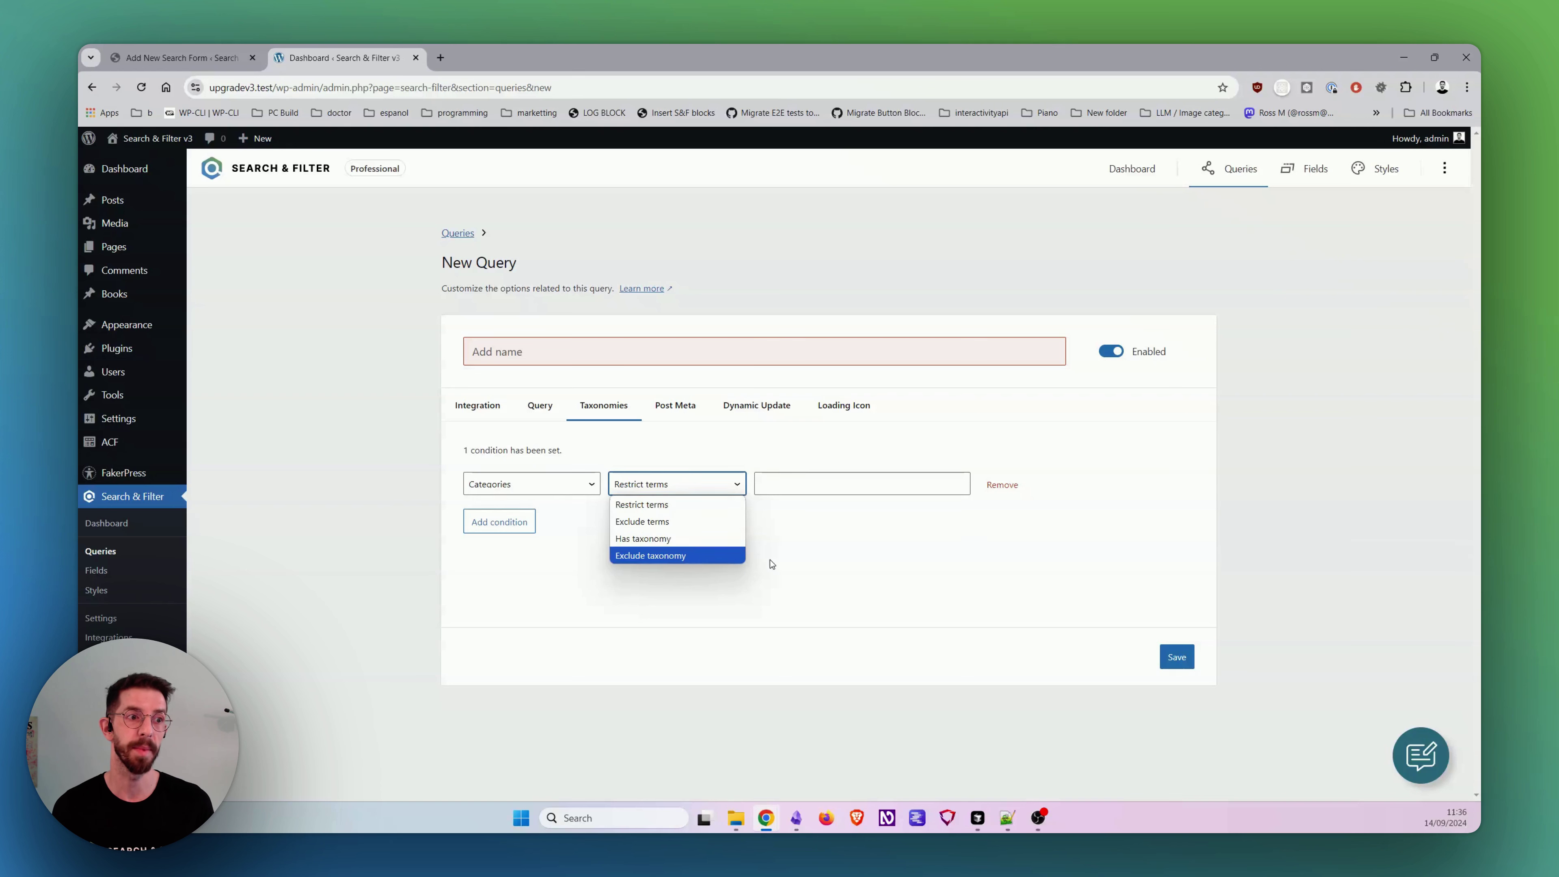
{"action": "left_click", "coordinate": [981, 552]}
{"action": "left_click", "coordinate": [1001, 484]}
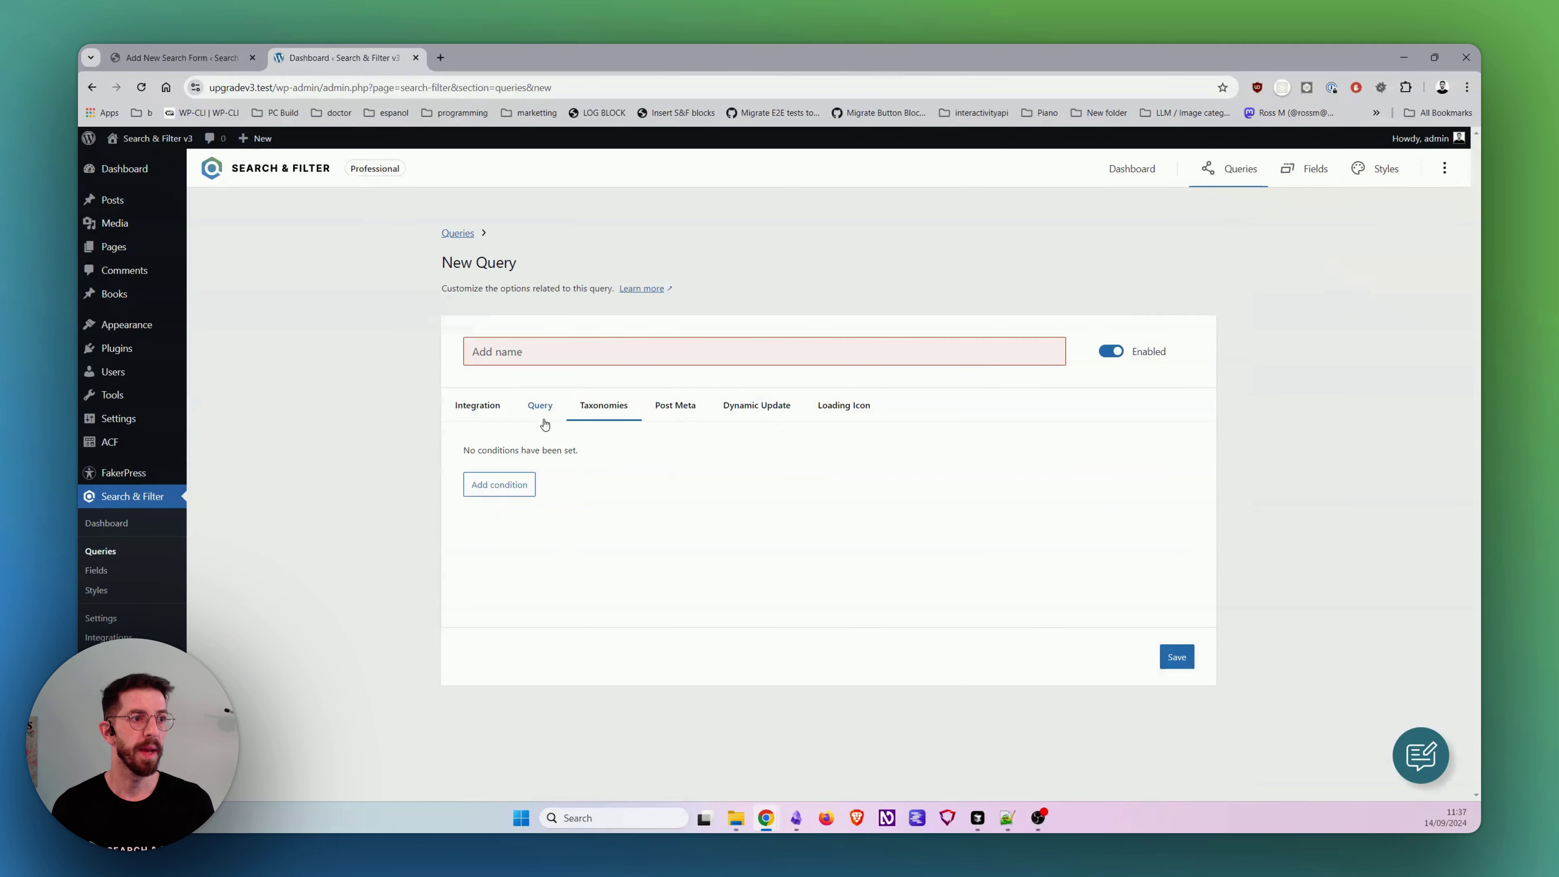
Step: Examine the v2 form's general and posts settings, including post types, results per page, field relationships, post status and default order
{"action": "left_click", "coordinate": [550, 410]}
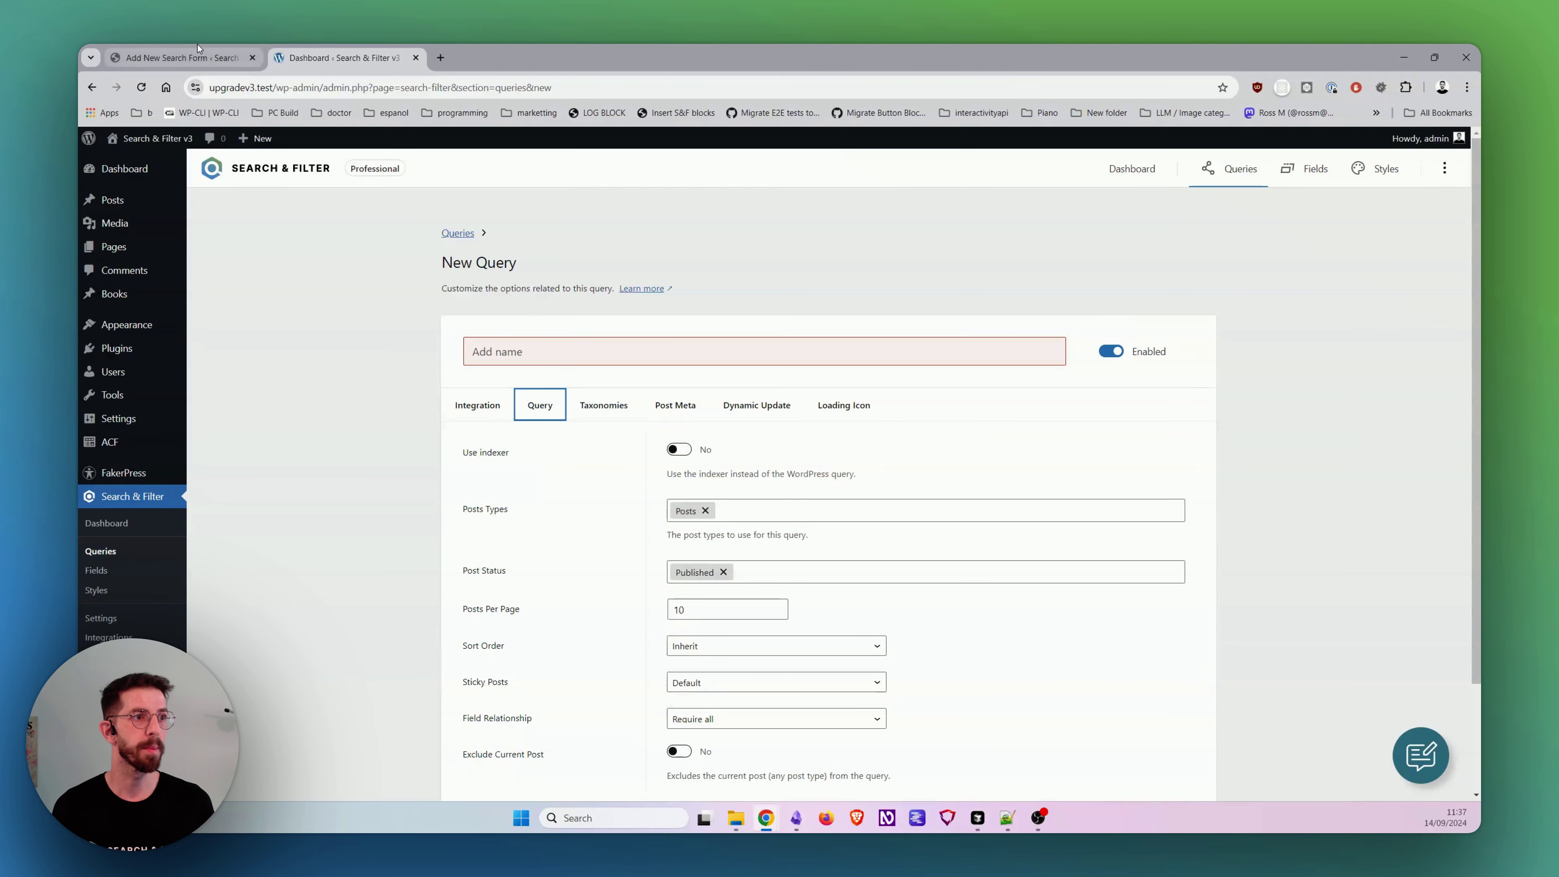
{"action": "left_click", "coordinate": [224, 61]}
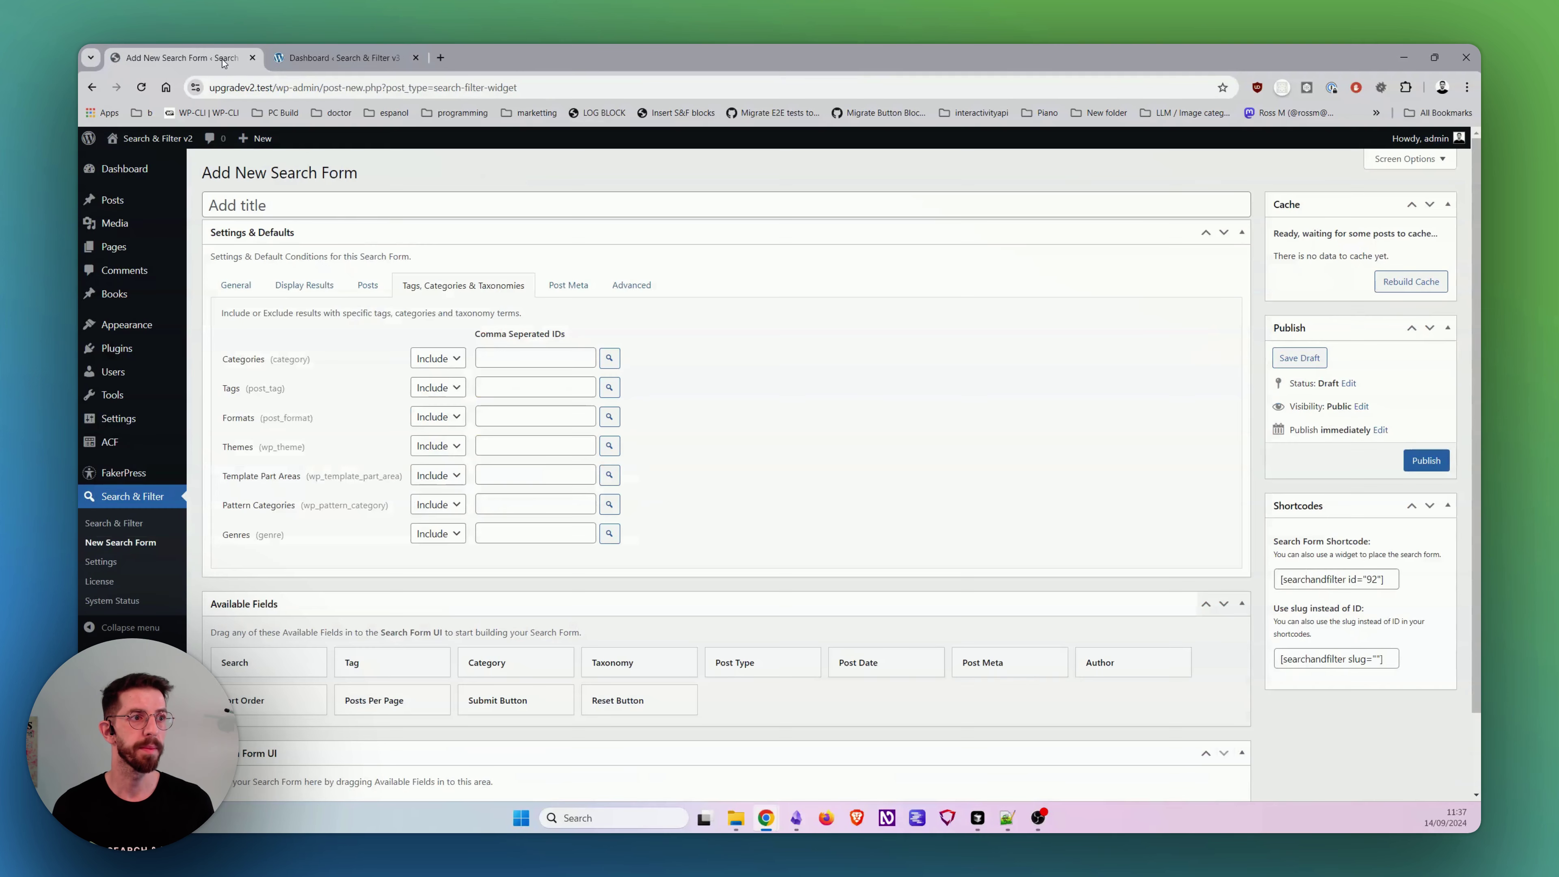
{"action": "left_click", "coordinate": [230, 287]}
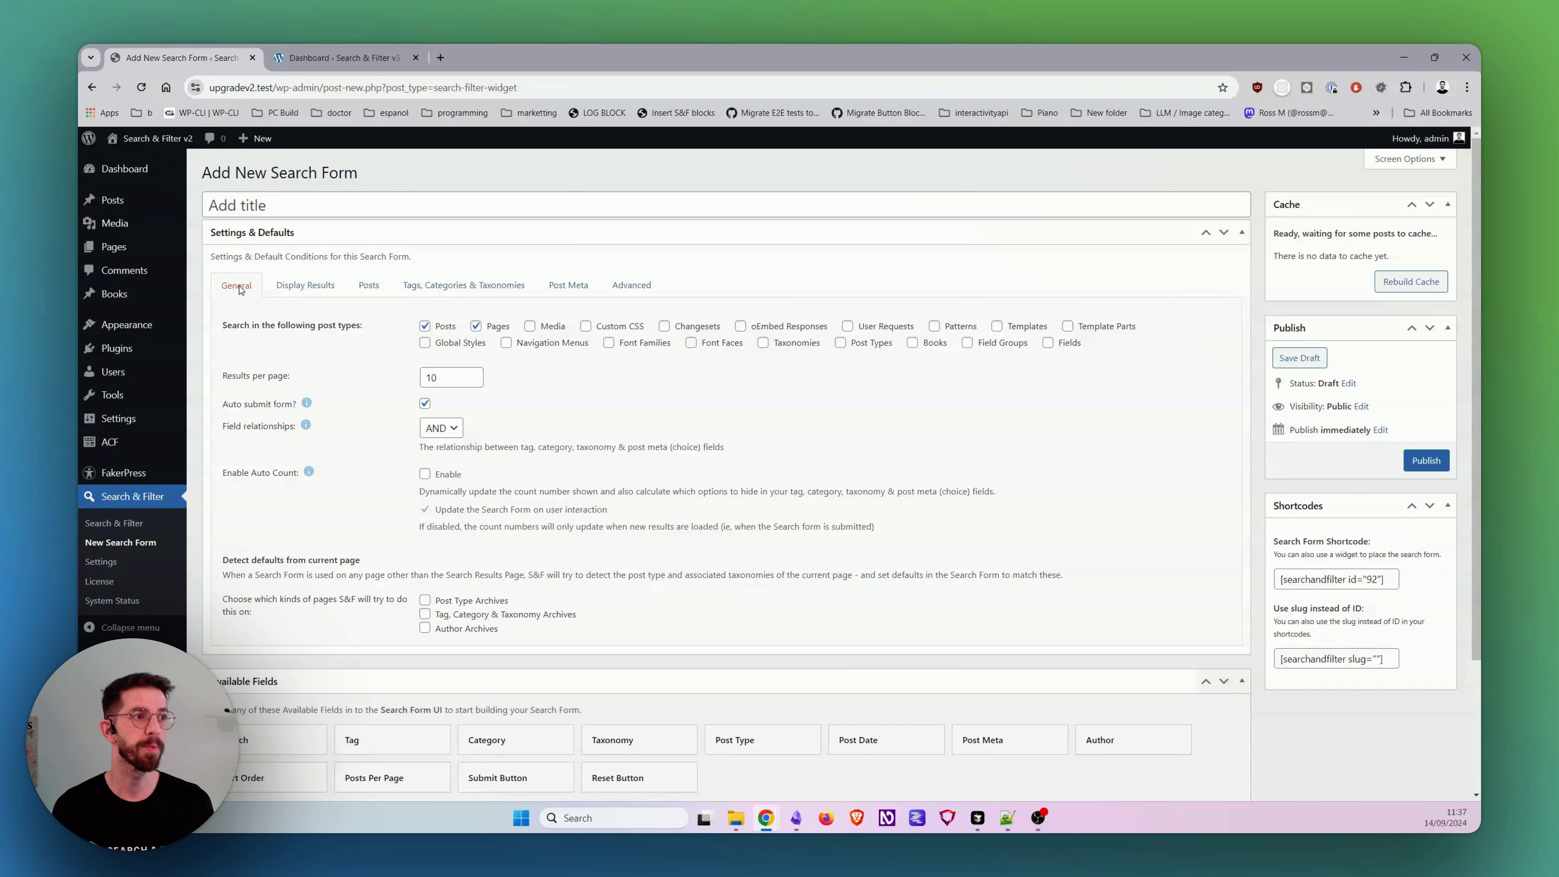
{"action": "left_click", "coordinate": [374, 288]}
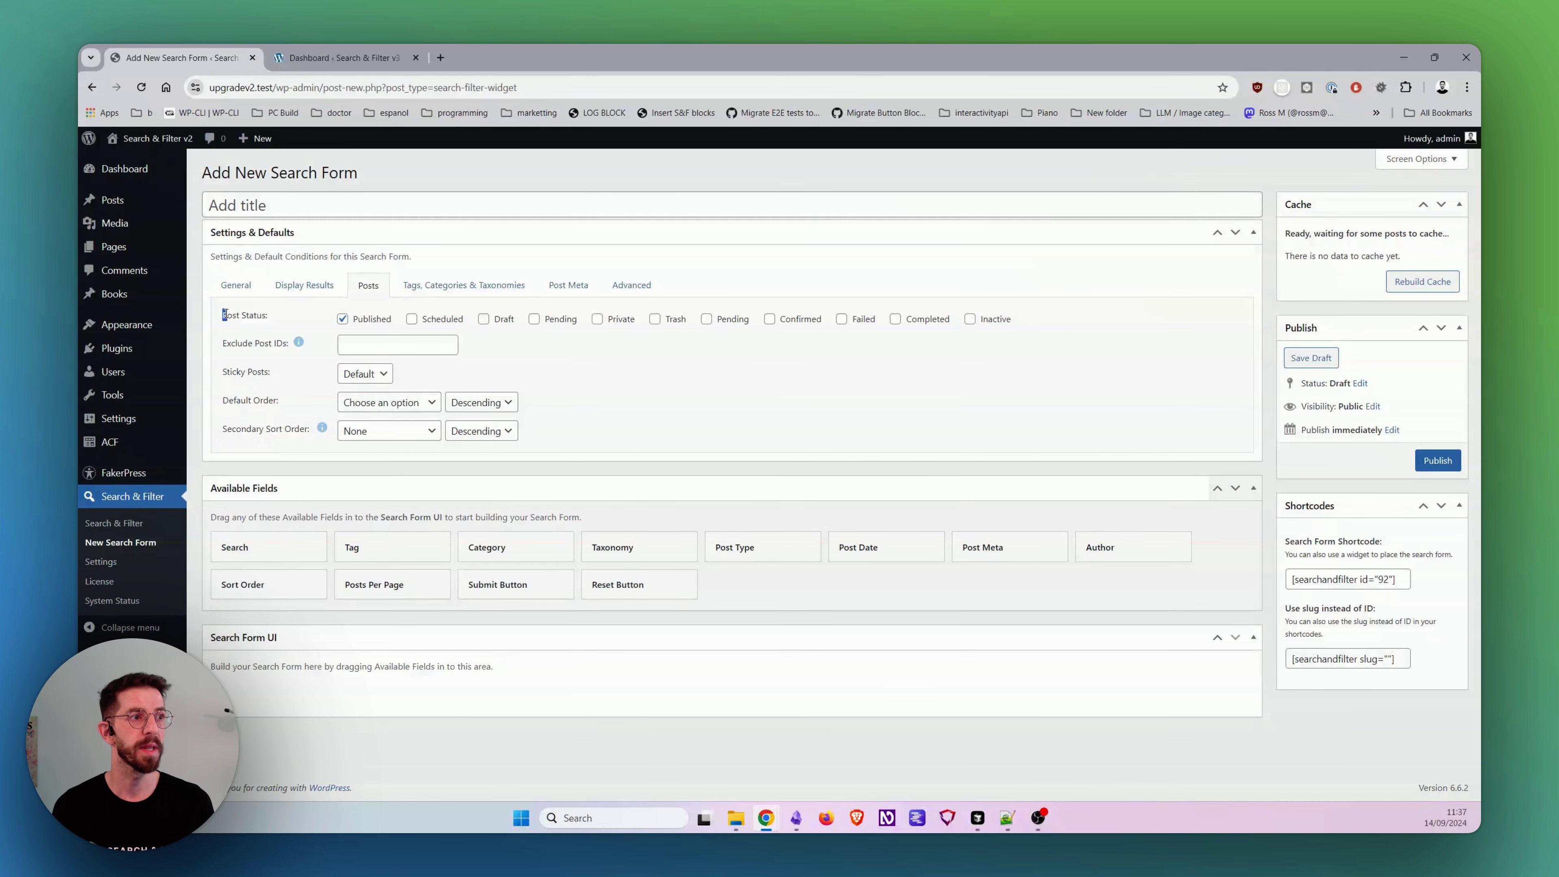
{"action": "left_click_drag", "start_coordinate": [224, 314], "coordinate": [261, 386]}
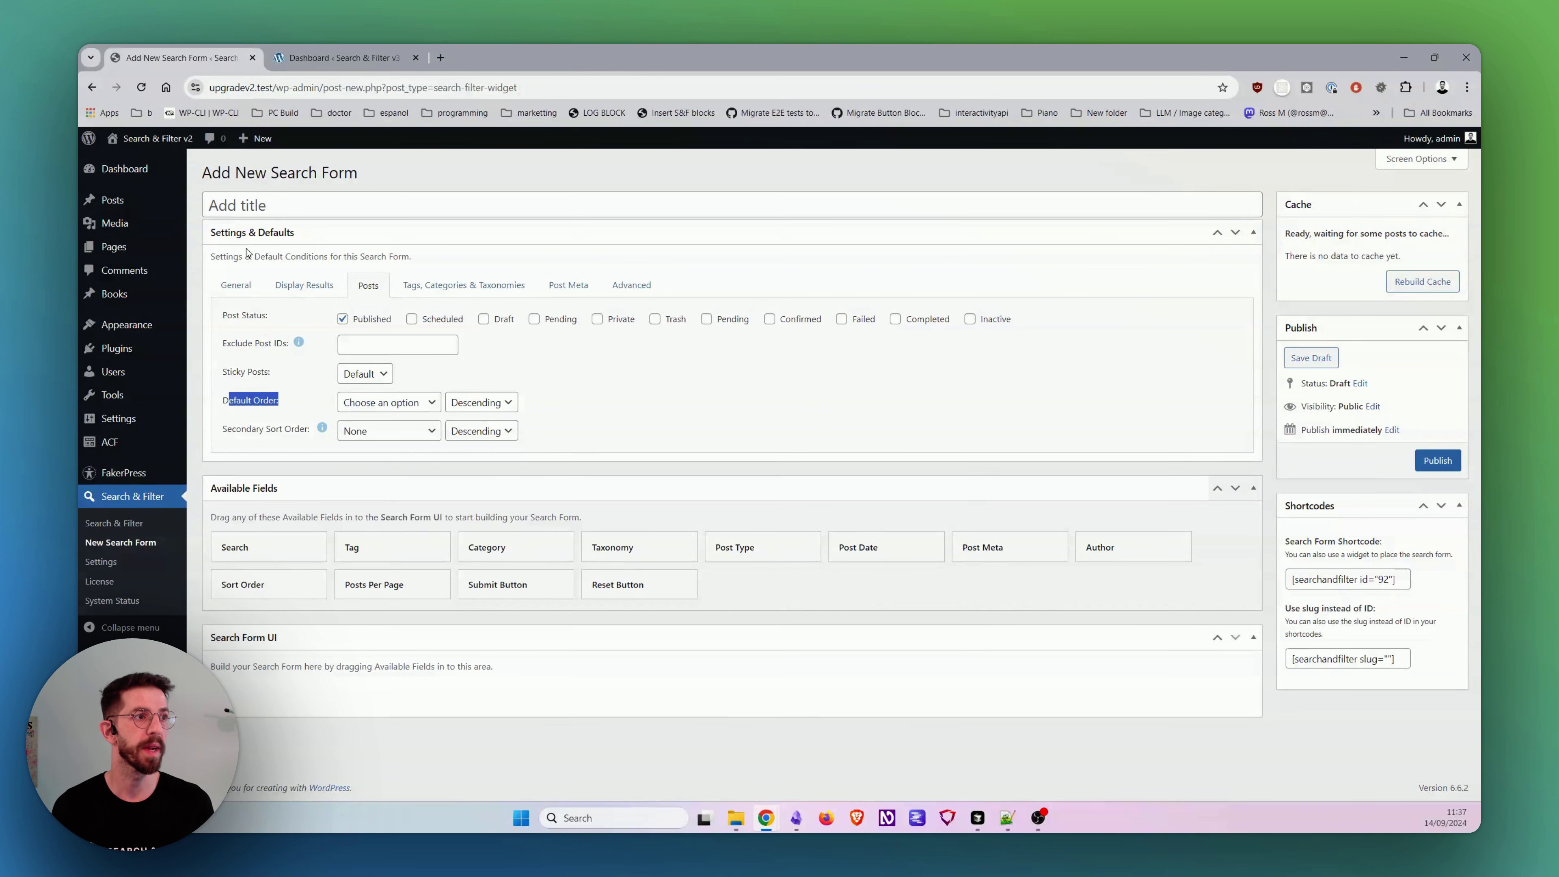
{"action": "left_click", "coordinate": [250, 290]}
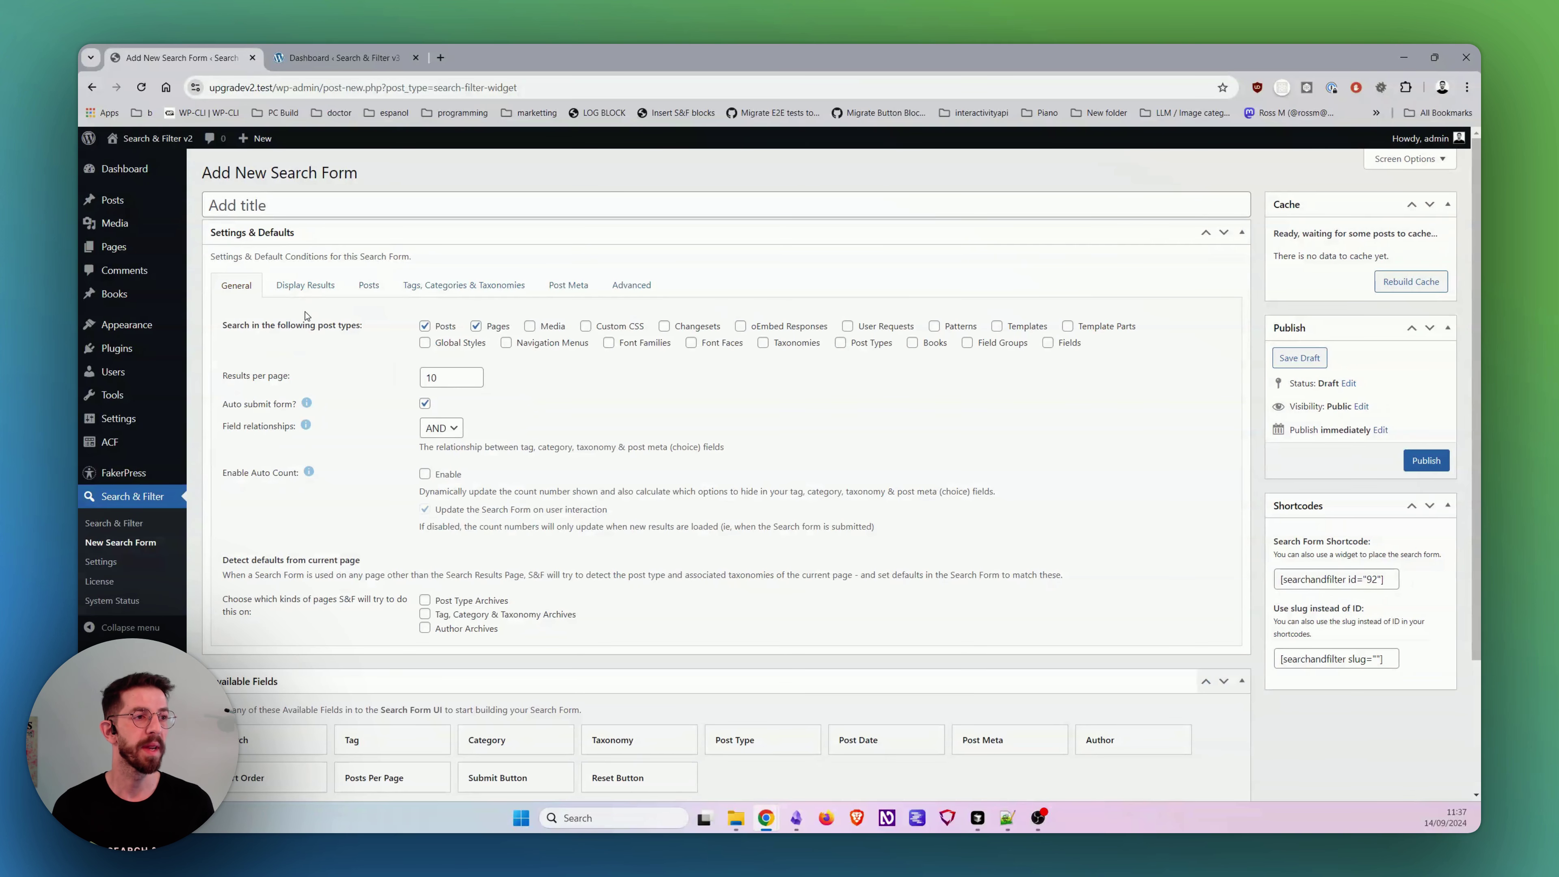
{"action": "left_click_drag", "start_coordinate": [239, 324], "coordinate": [339, 356]}
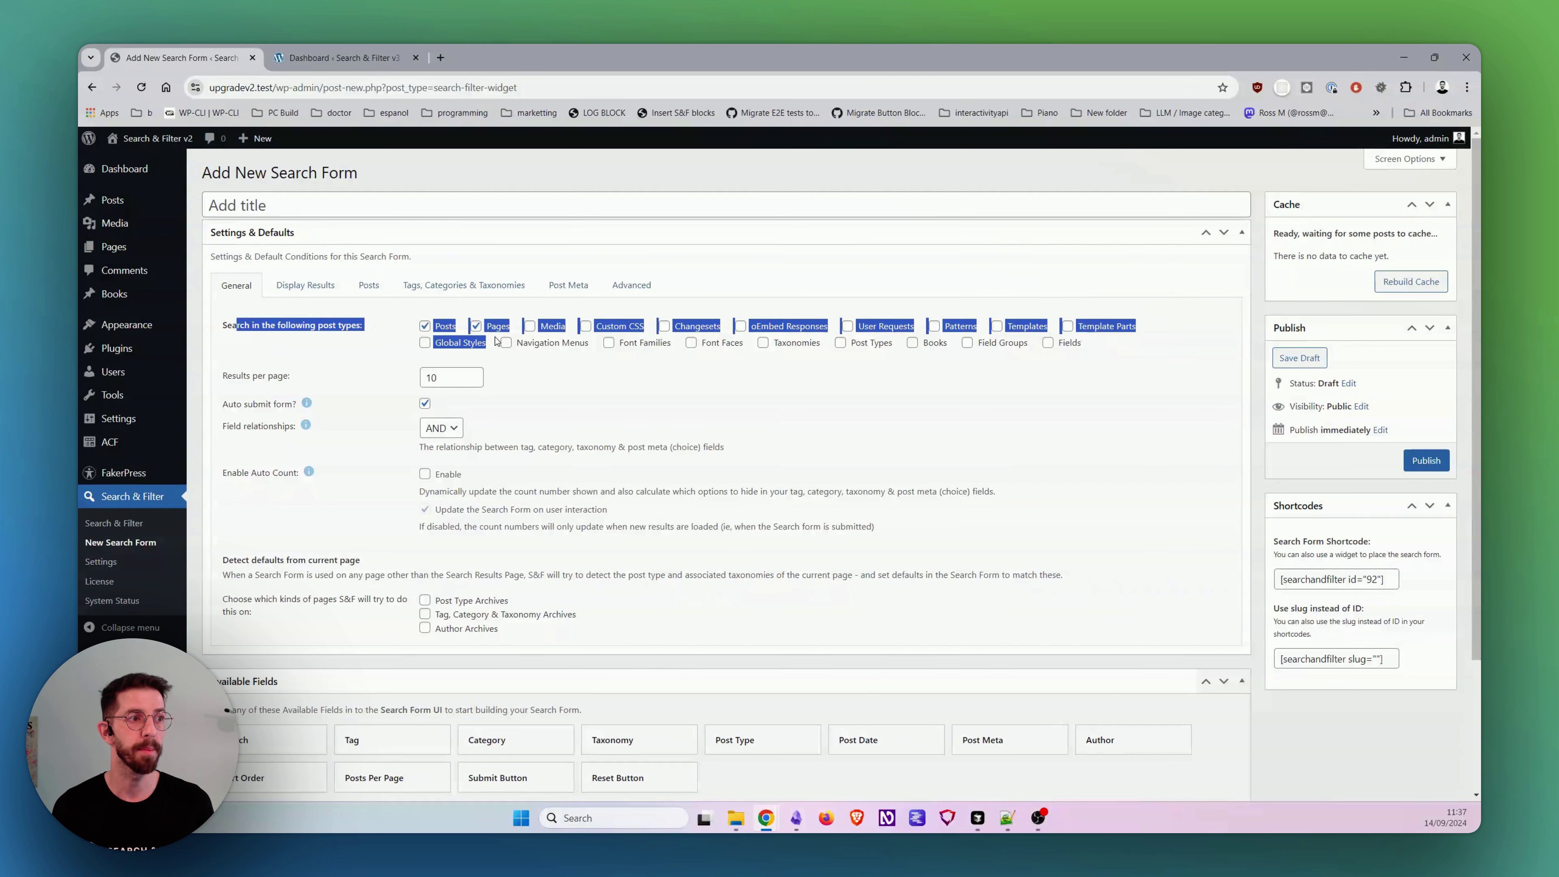
{"action": "left_click_drag", "start_coordinate": [224, 374], "coordinate": [331, 388]}
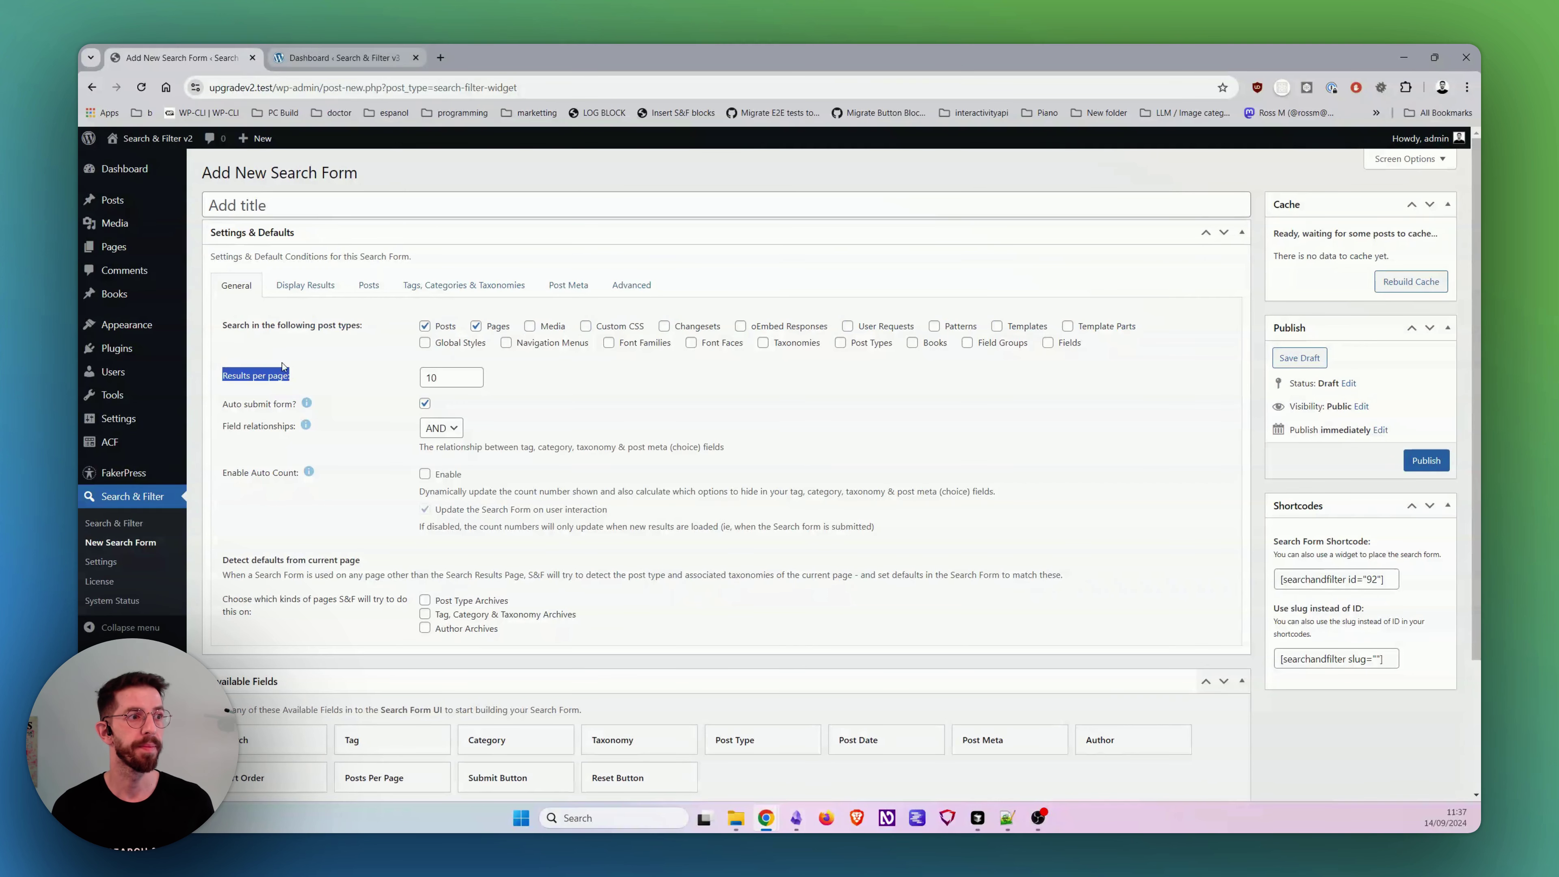
{"action": "left_click_drag", "start_coordinate": [222, 321], "coordinate": [443, 443]}
Step: Examine the v3 query's matching settings for post types, post status, sort order, sticky posts and field relationship
{"action": "left_click", "coordinate": [319, 52]}
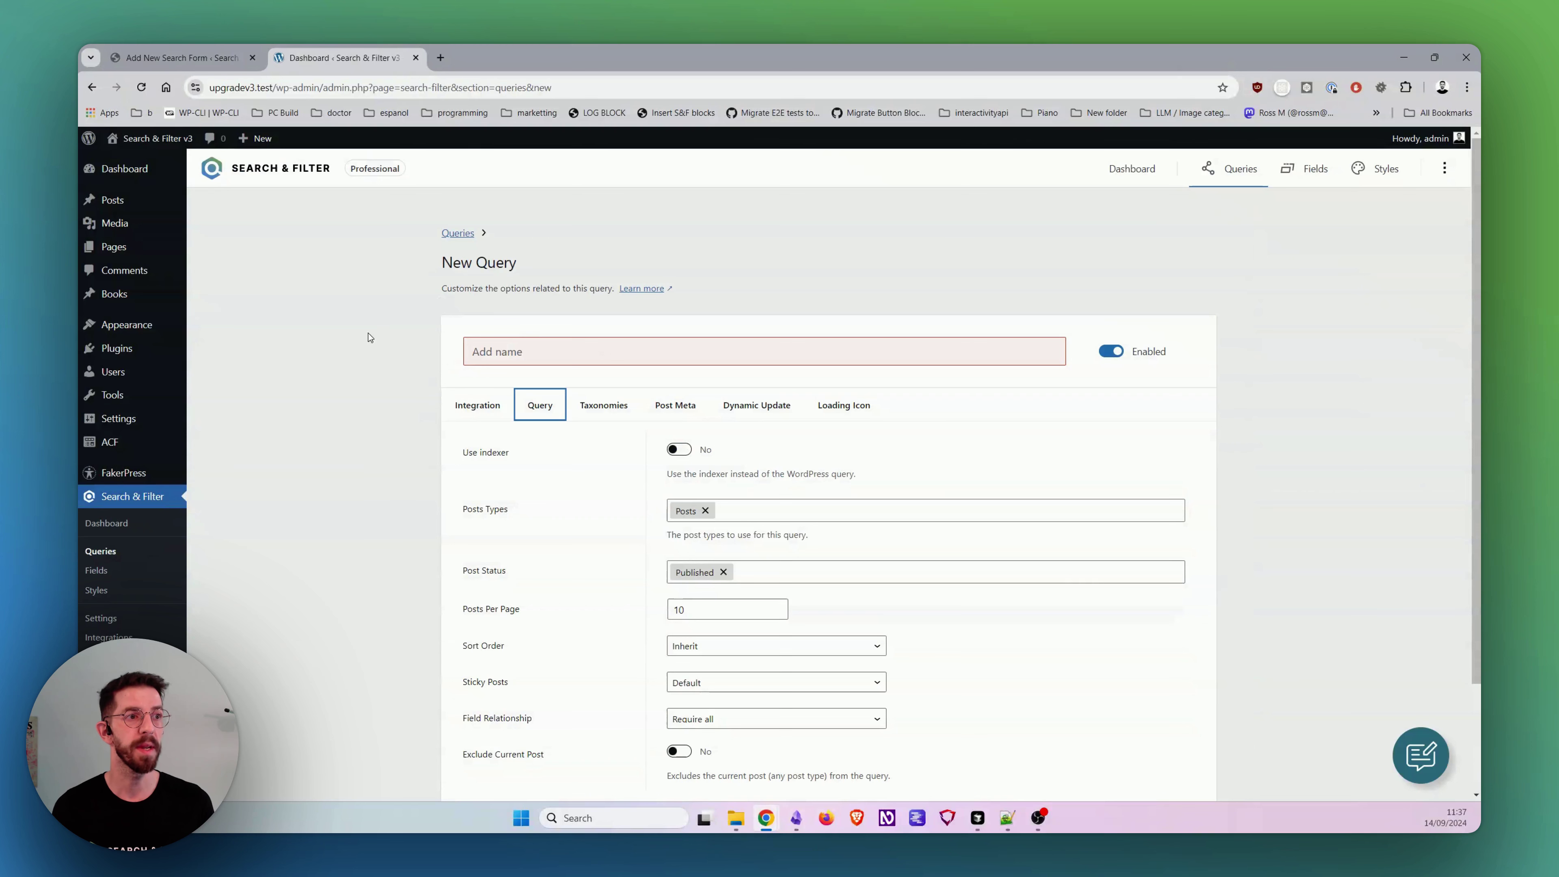
{"action": "scroll", "coordinate": [554, 431], "scroll_direction": "down", "scroll_amount": 3}
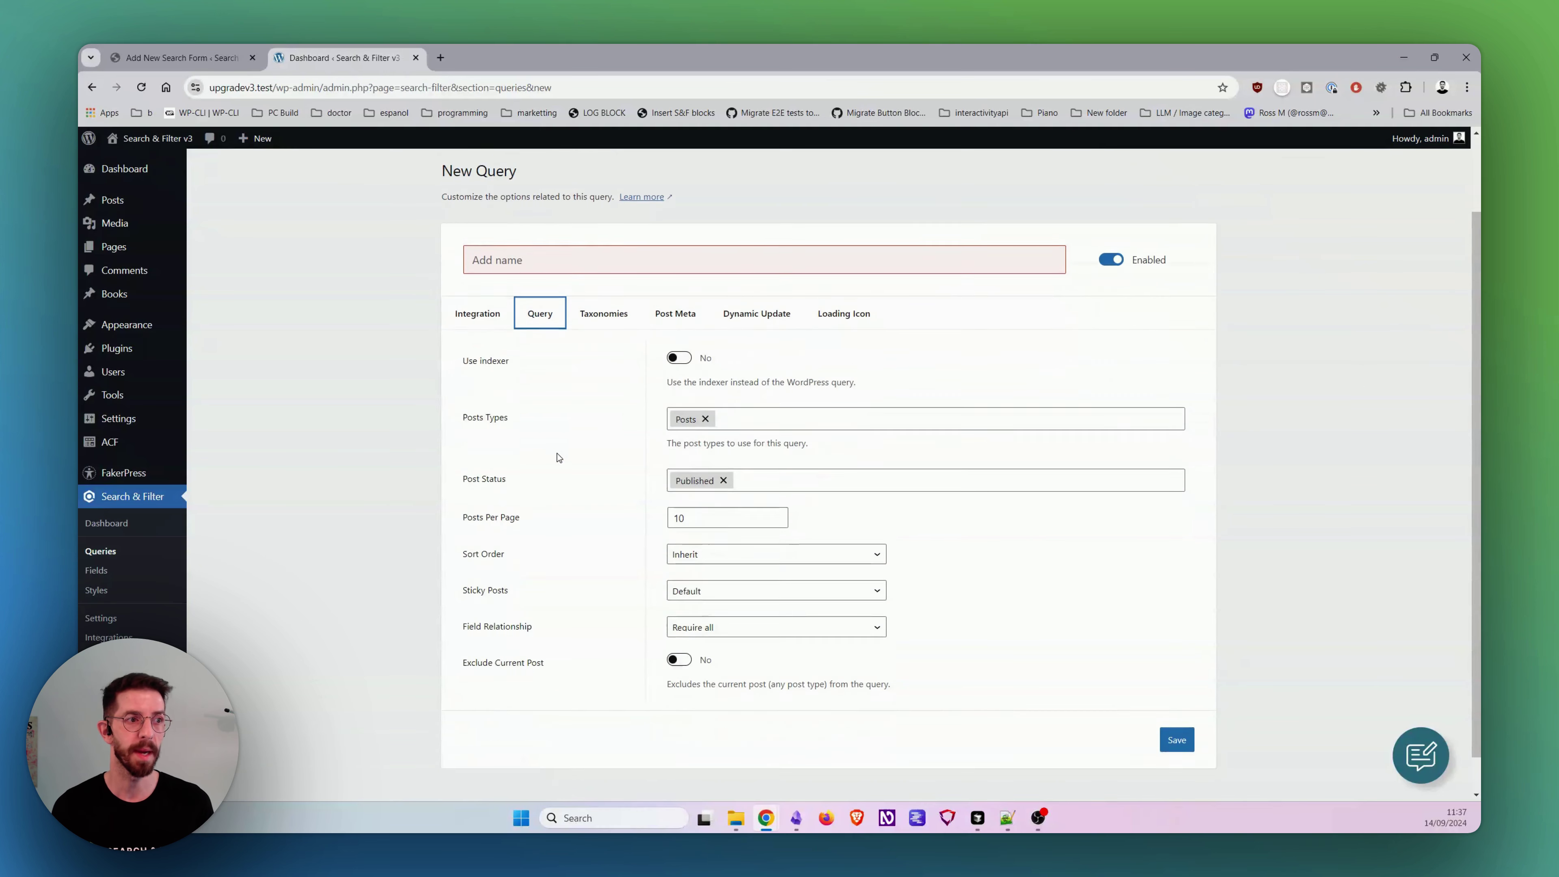
{"action": "left_click_drag", "start_coordinate": [461, 377], "coordinate": [659, 403]}
{"action": "left_click_drag", "start_coordinate": [462, 437], "coordinate": [526, 449]}
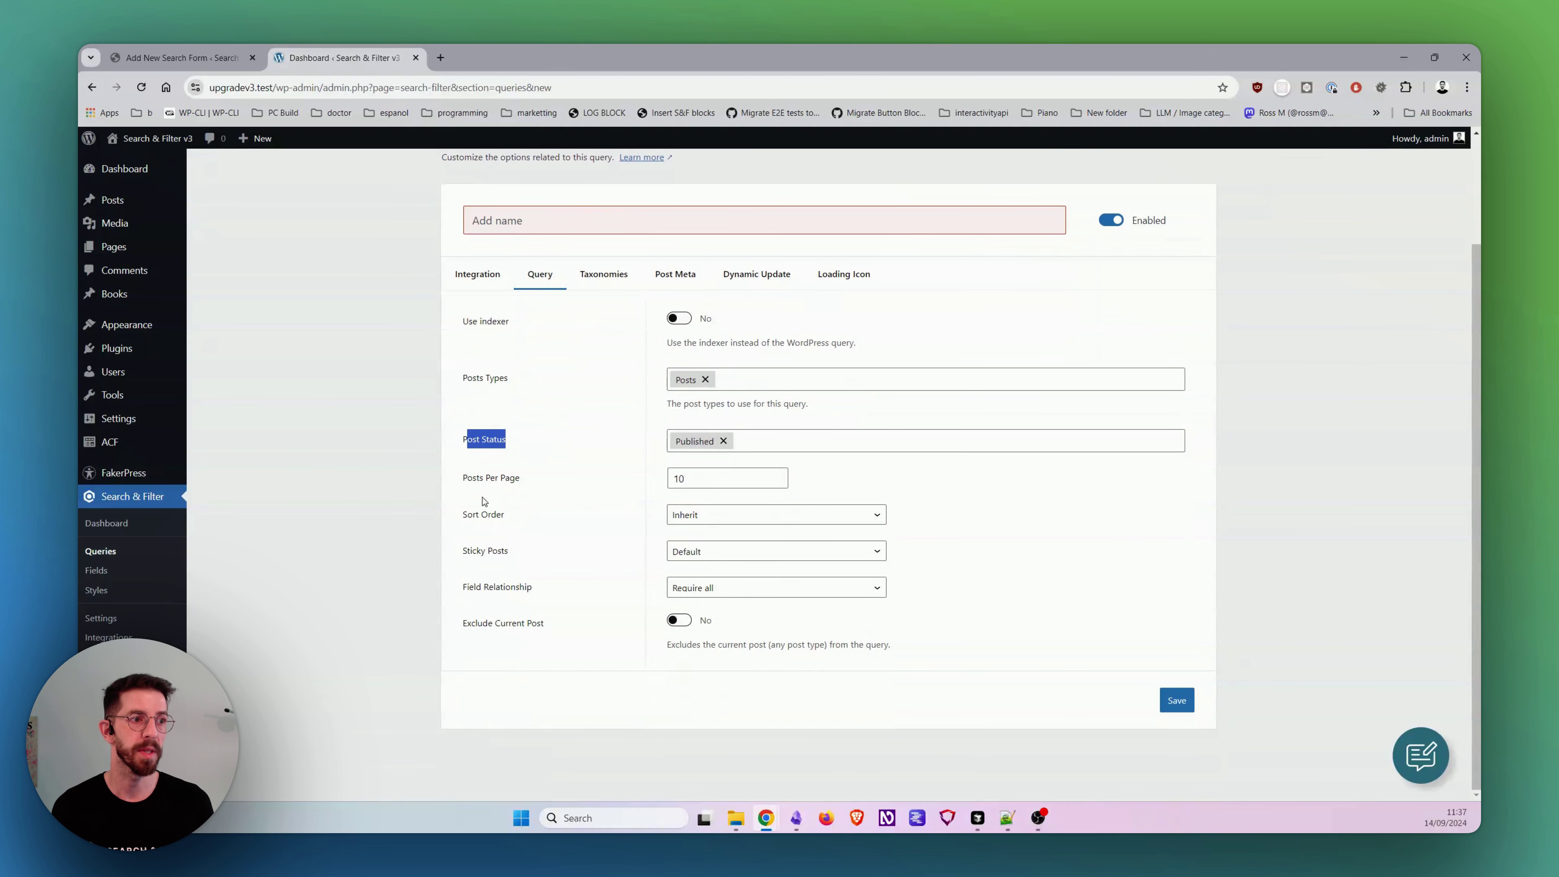
{"action": "left_click_drag", "start_coordinate": [481, 498], "coordinate": [532, 588]}
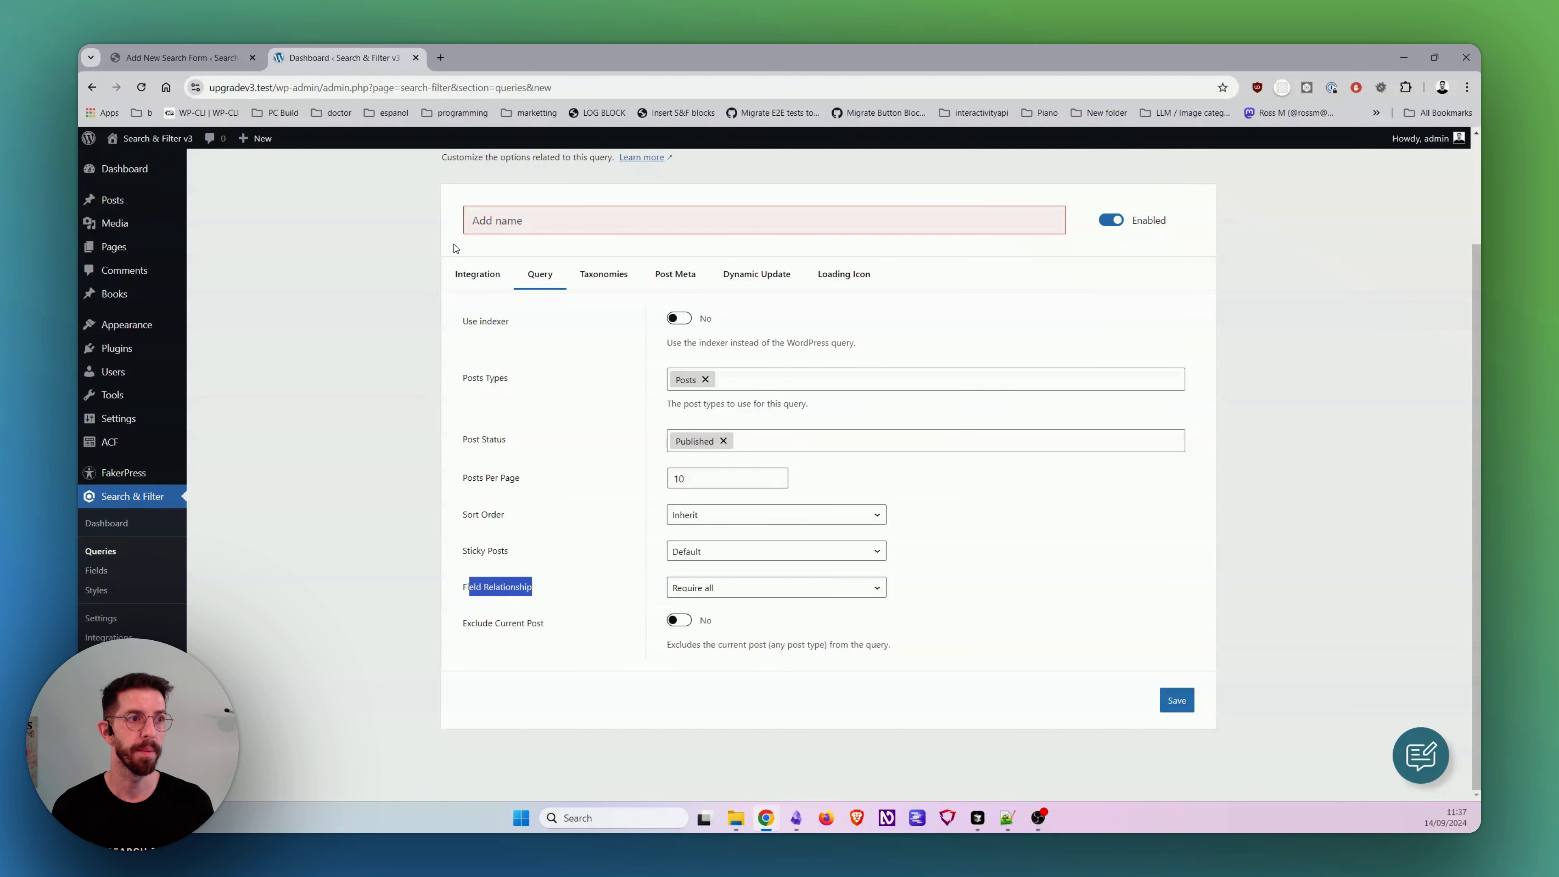
{"action": "left_click", "coordinate": [563, 364]}
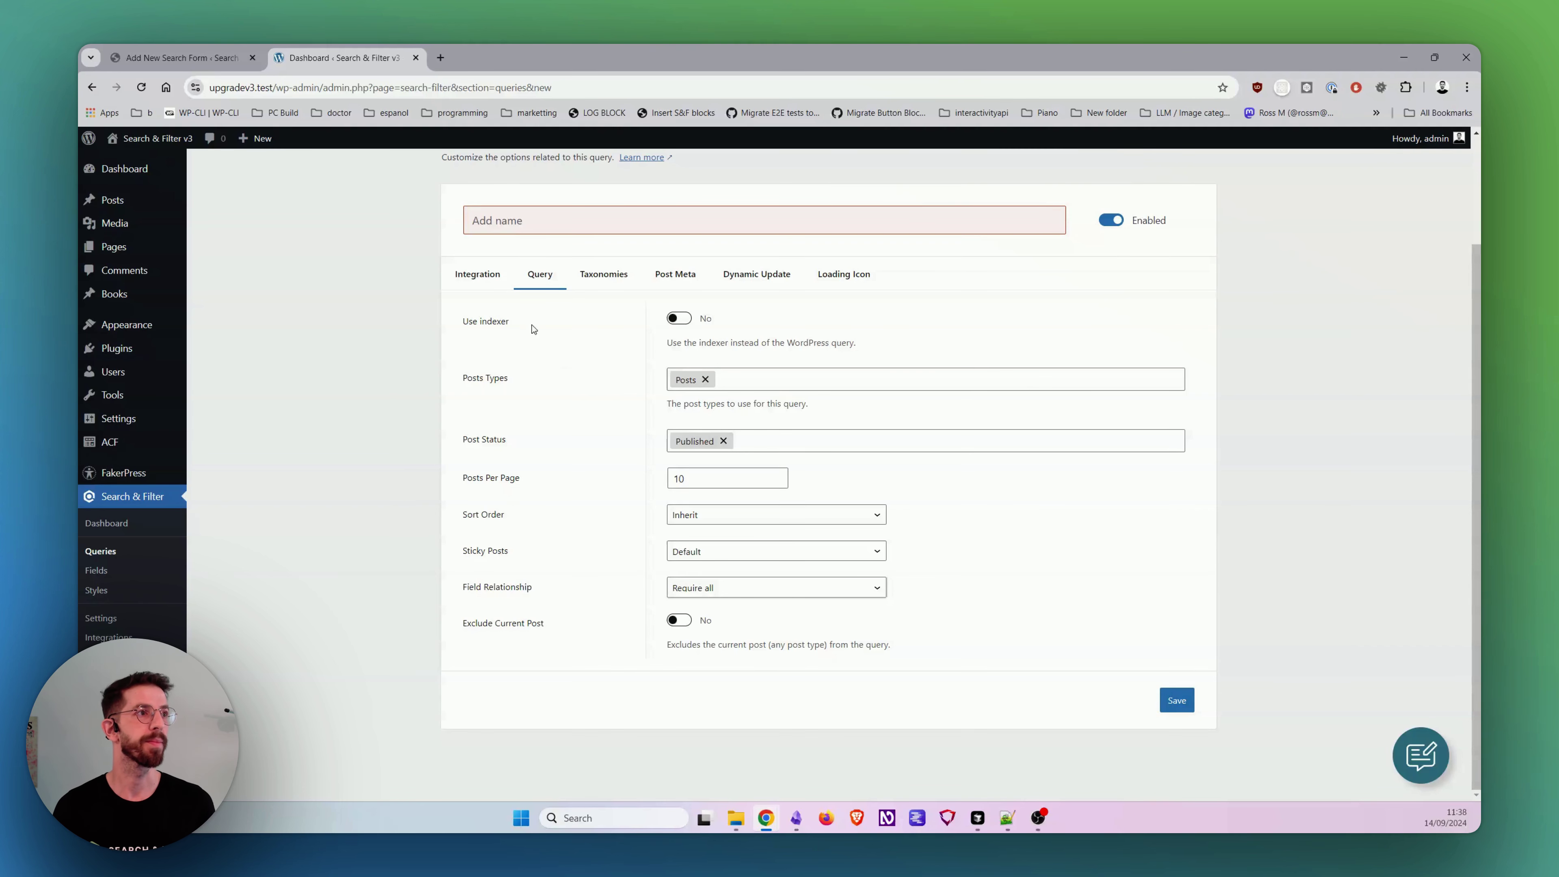
Step: Return to the v2 search form and list its available display results methods
{"action": "left_click", "coordinate": [212, 54]}
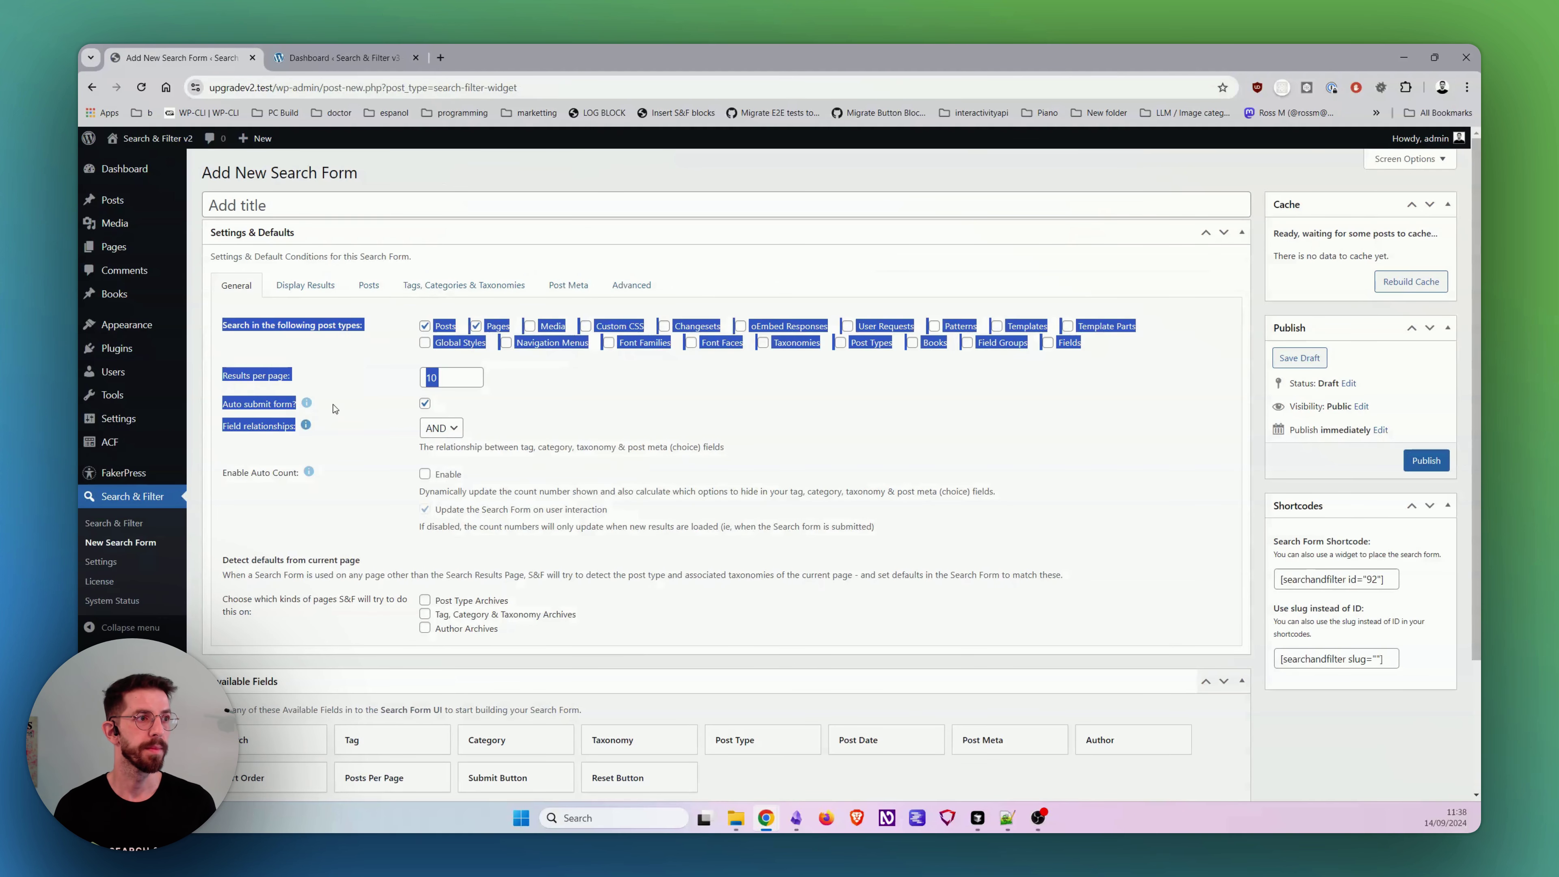
{"action": "left_click", "coordinate": [386, 365]}
{"action": "left_click", "coordinate": [307, 286]}
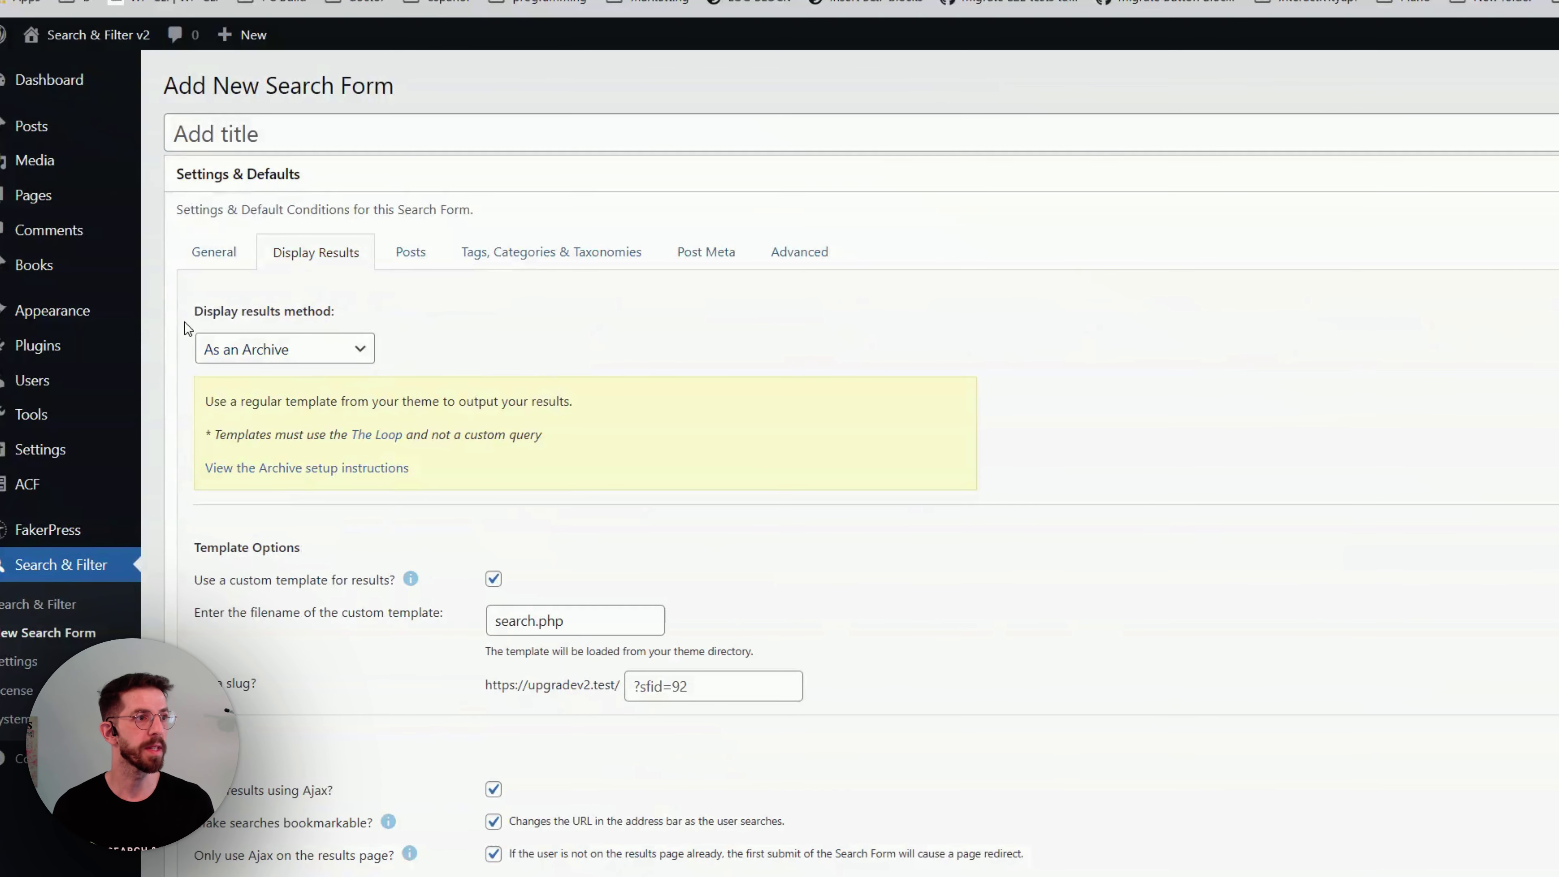
{"action": "left_click", "coordinate": [291, 359]}
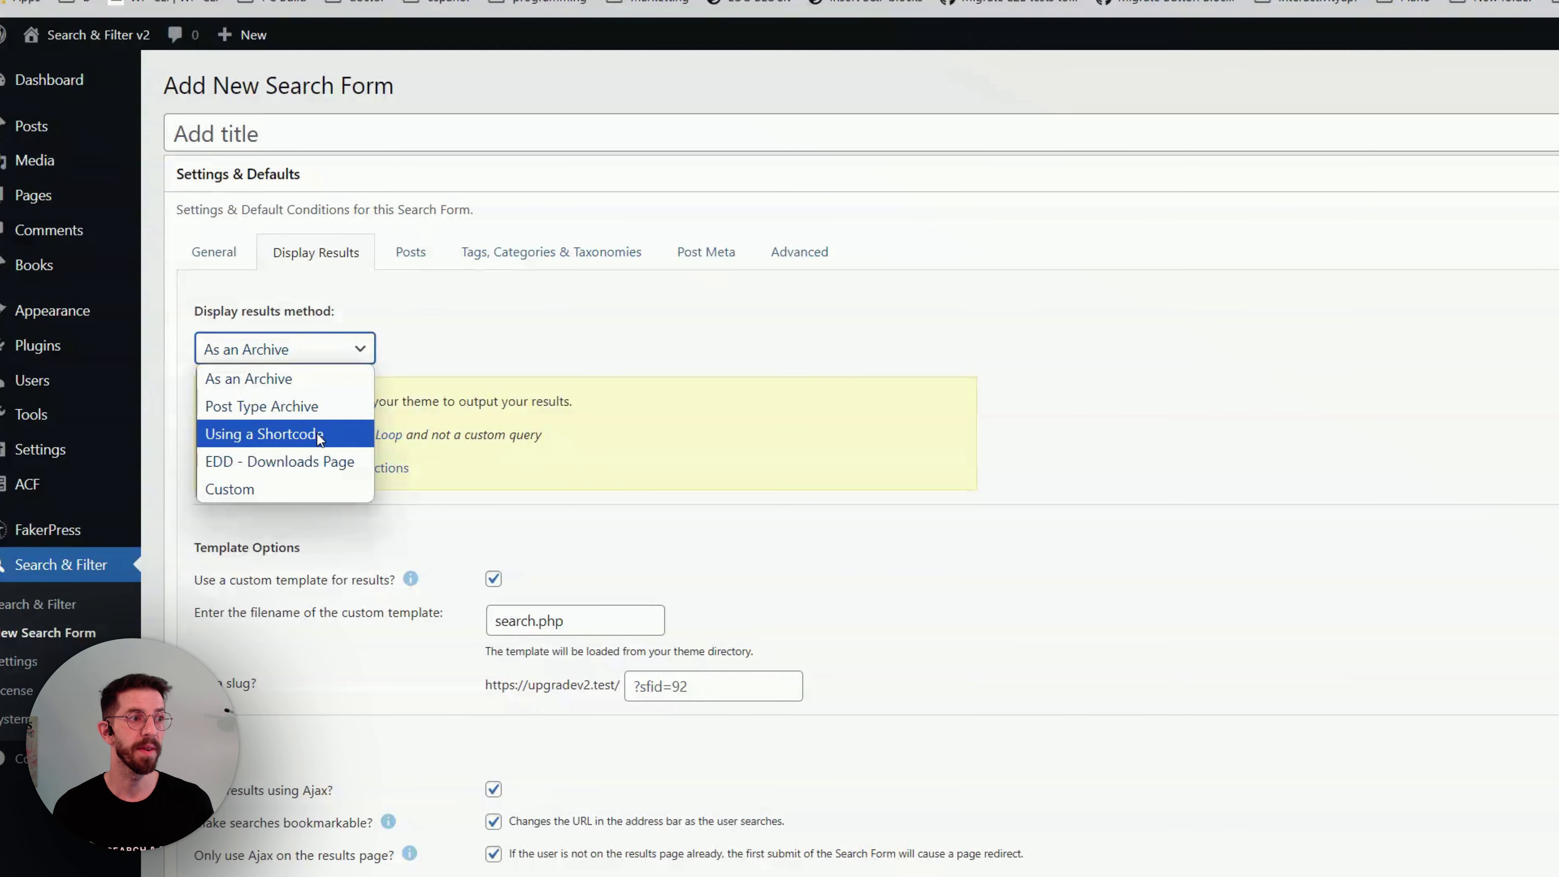
Step: Try the Custom display results method on the v2 search form, then switch back to As an Archive
{"action": "left_click", "coordinate": [286, 483]}
{"action": "left_click", "coordinate": [310, 351]}
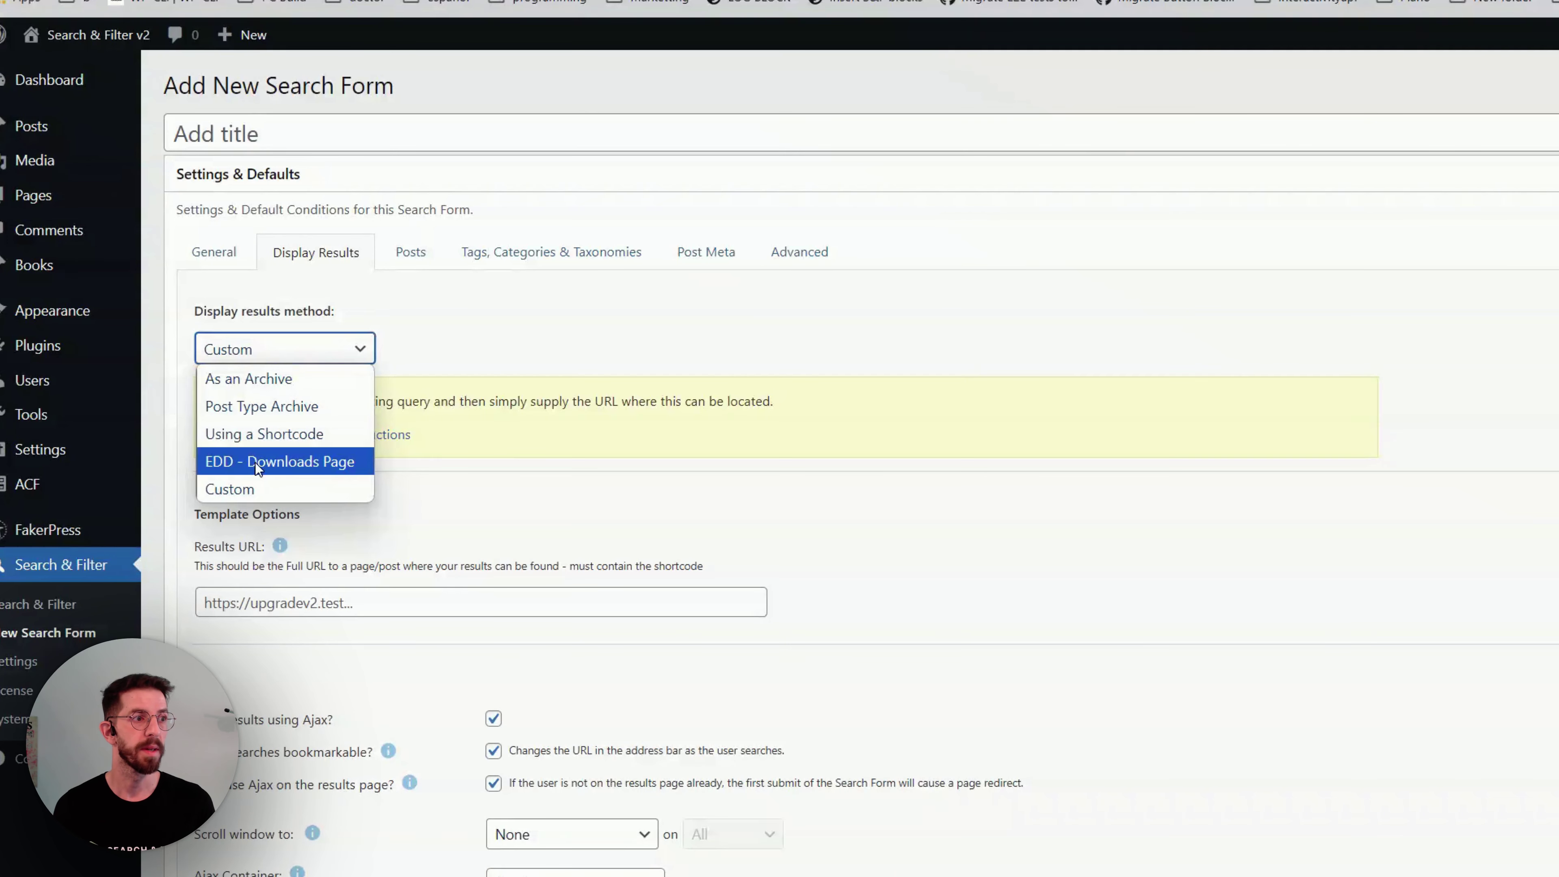
{"action": "left_click", "coordinate": [538, 408]}
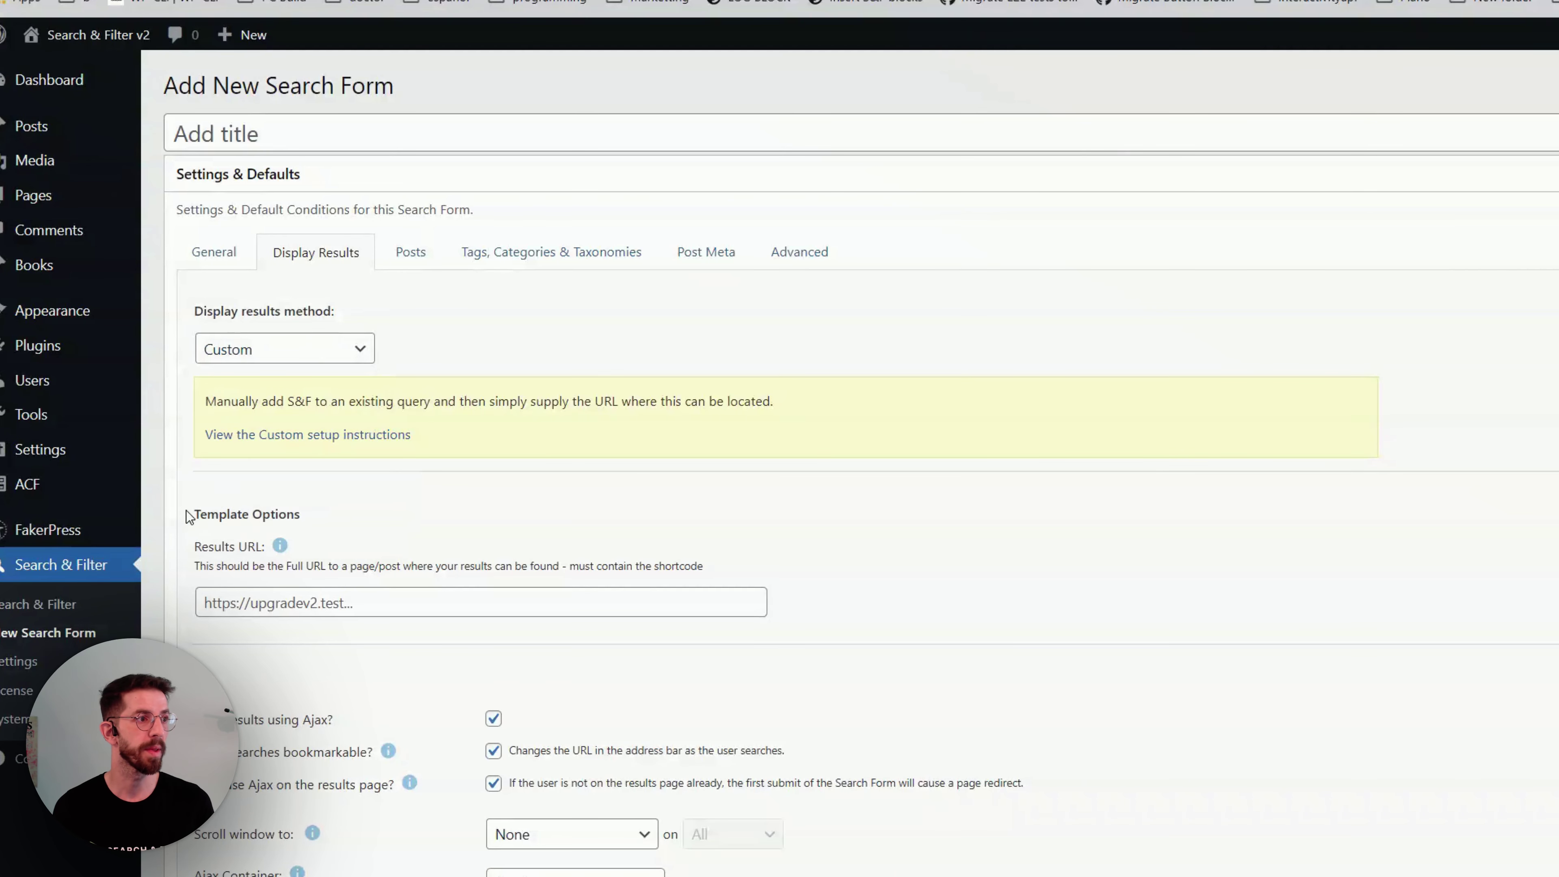
{"action": "left_click", "coordinate": [313, 348]}
{"action": "key", "text": "Up"}
{"action": "key", "text": "Up"}
{"action": "key", "text": "Up"}
{"action": "key", "text": "Up"}
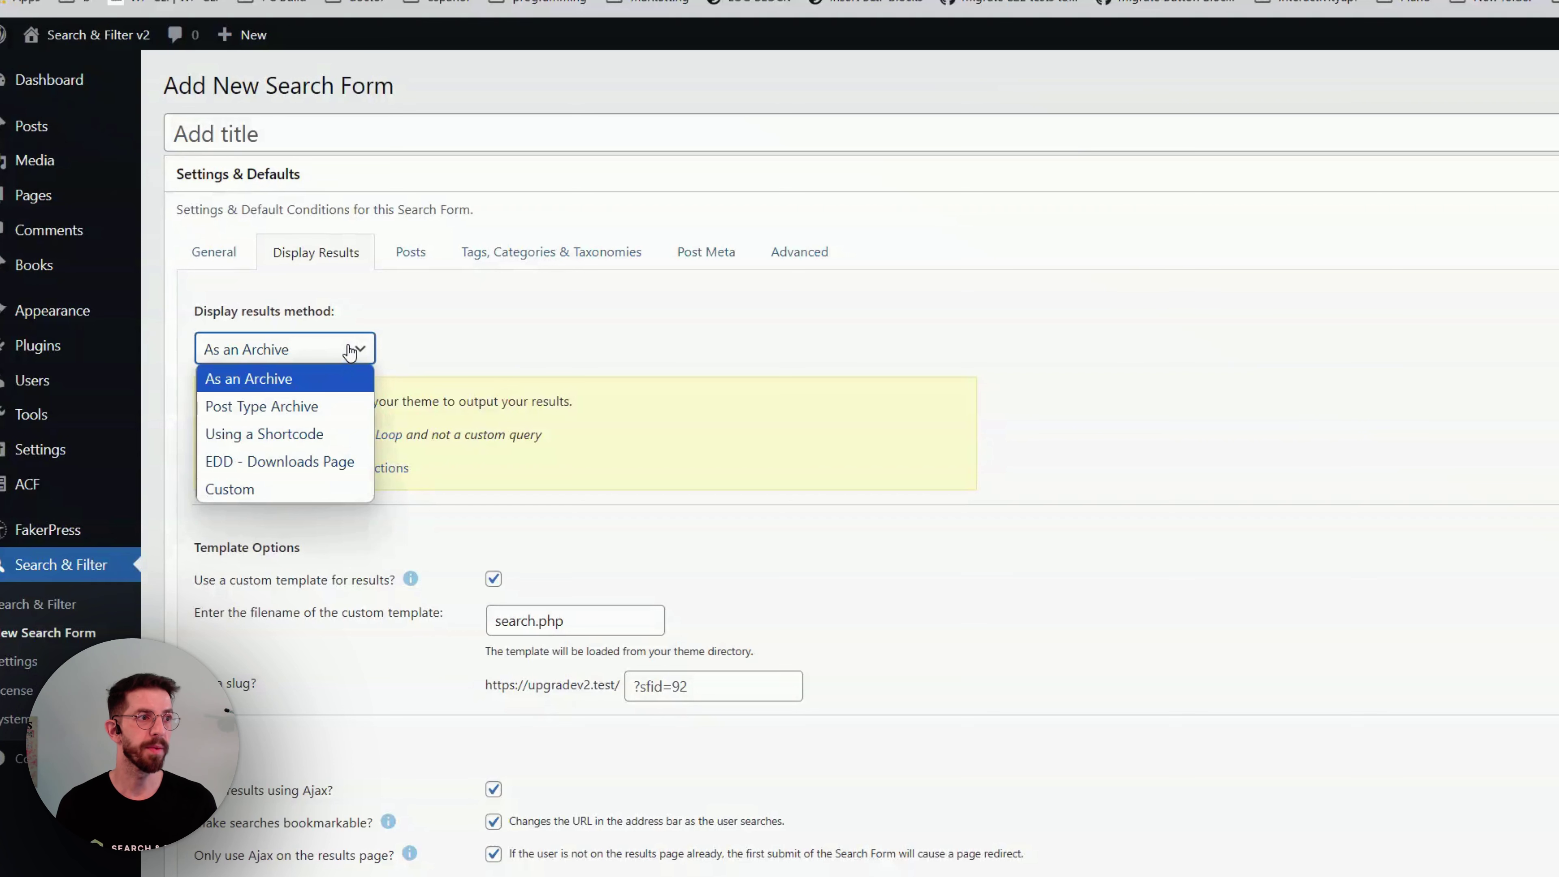
Step: Set the v2 search form's display results method to Post Type Archive
{"action": "left_click", "coordinate": [479, 345]}
{"action": "left_click", "coordinate": [342, 351]}
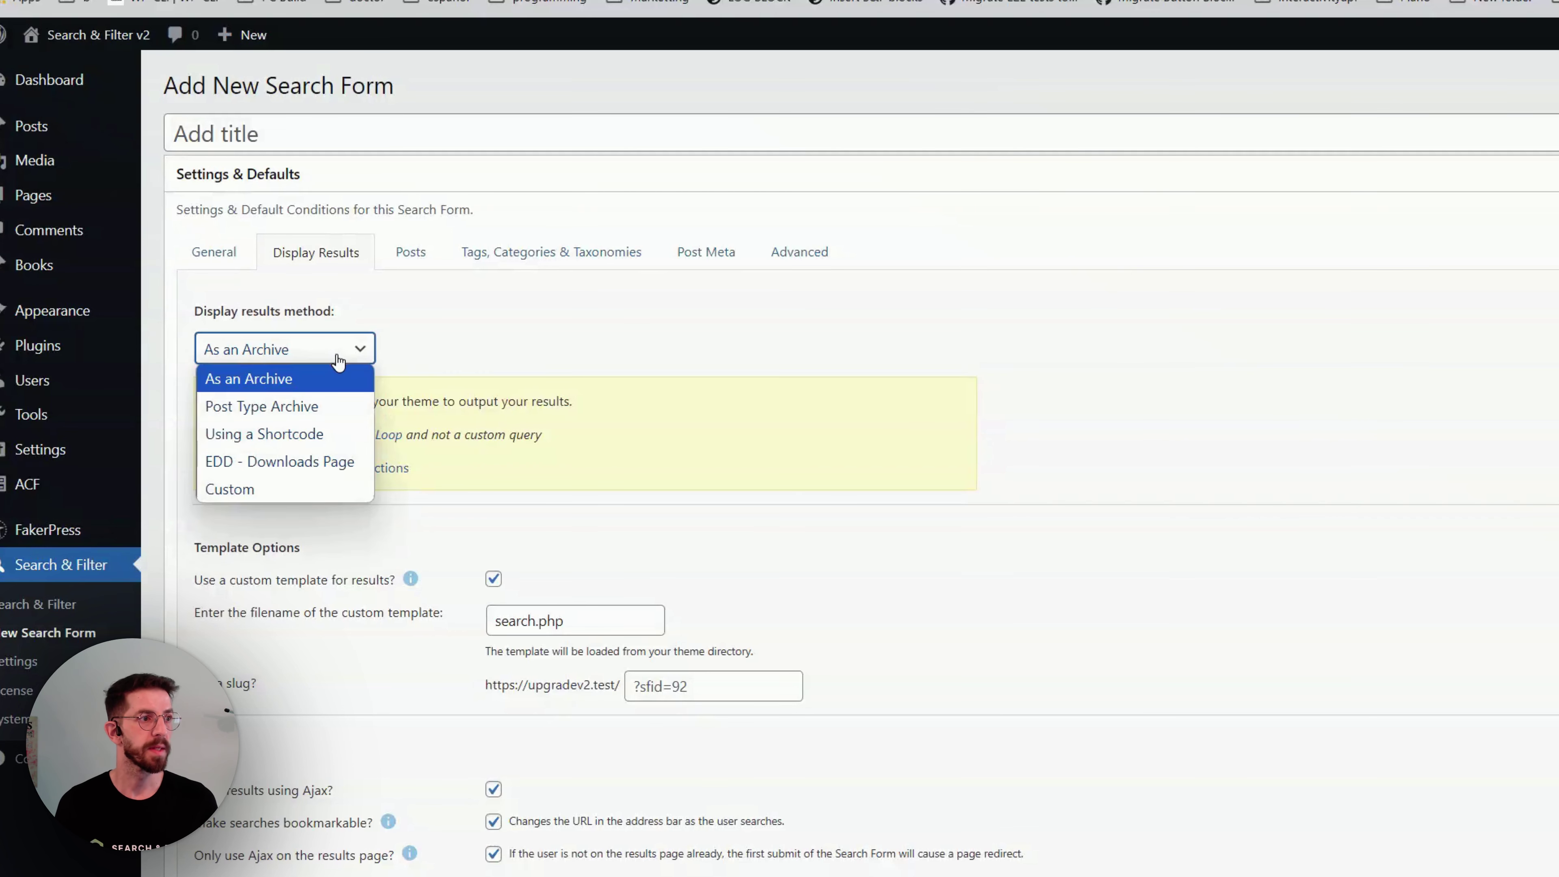
{"action": "left_click", "coordinate": [327, 407]}
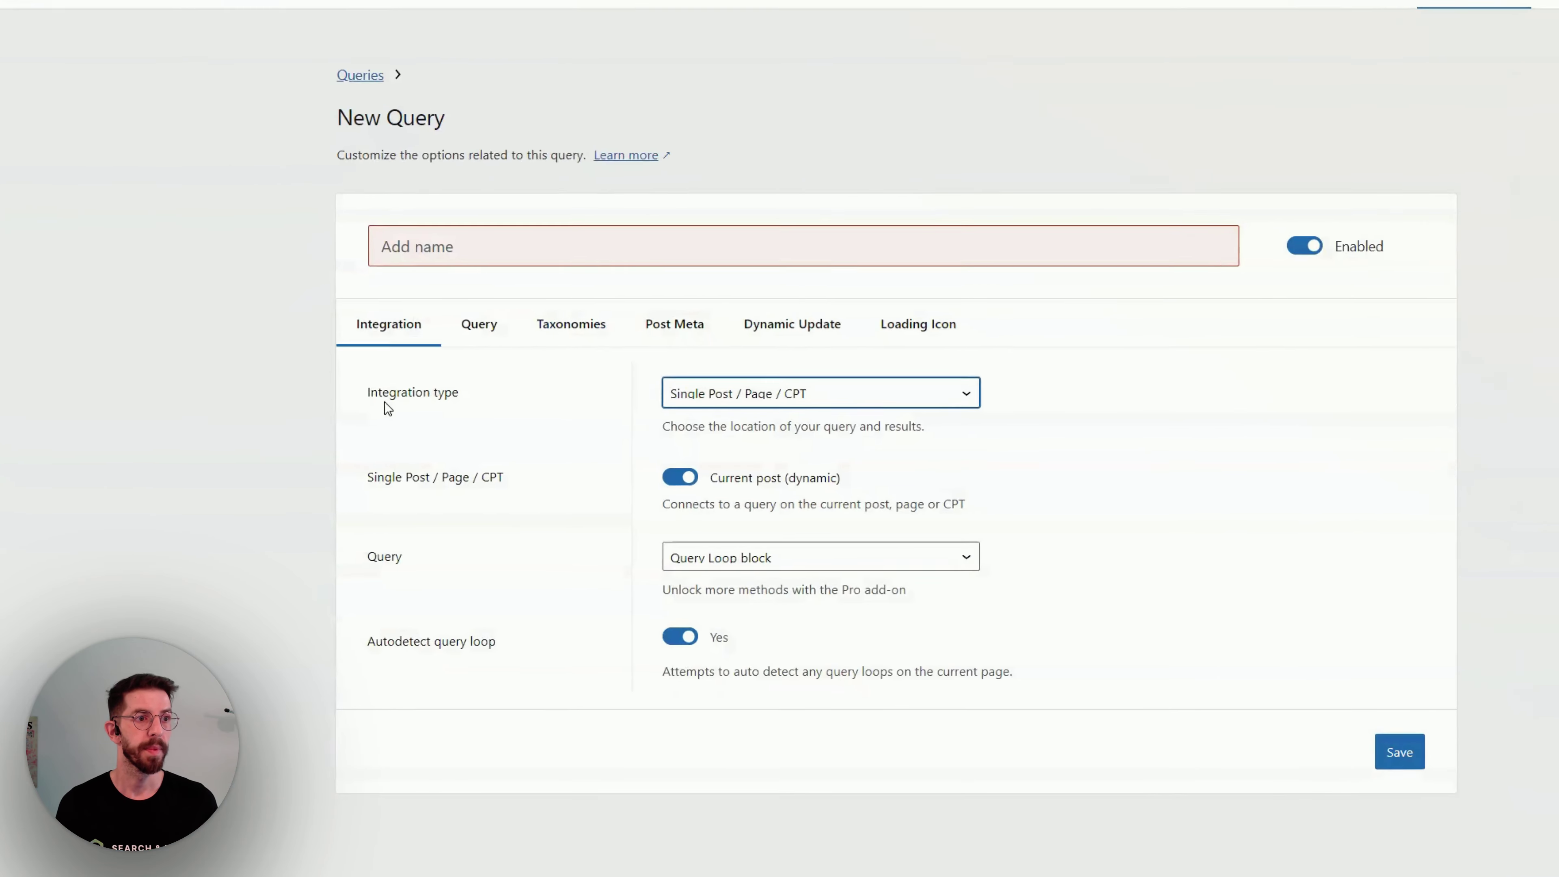
Step: Set the v3 query's integration type to Archive, look at the Taxonomy archive option and return to the Post Type archive
{"action": "left_click_drag", "start_coordinate": [343, 382], "coordinate": [838, 373]}
{"action": "left_click", "coordinate": [838, 373]}
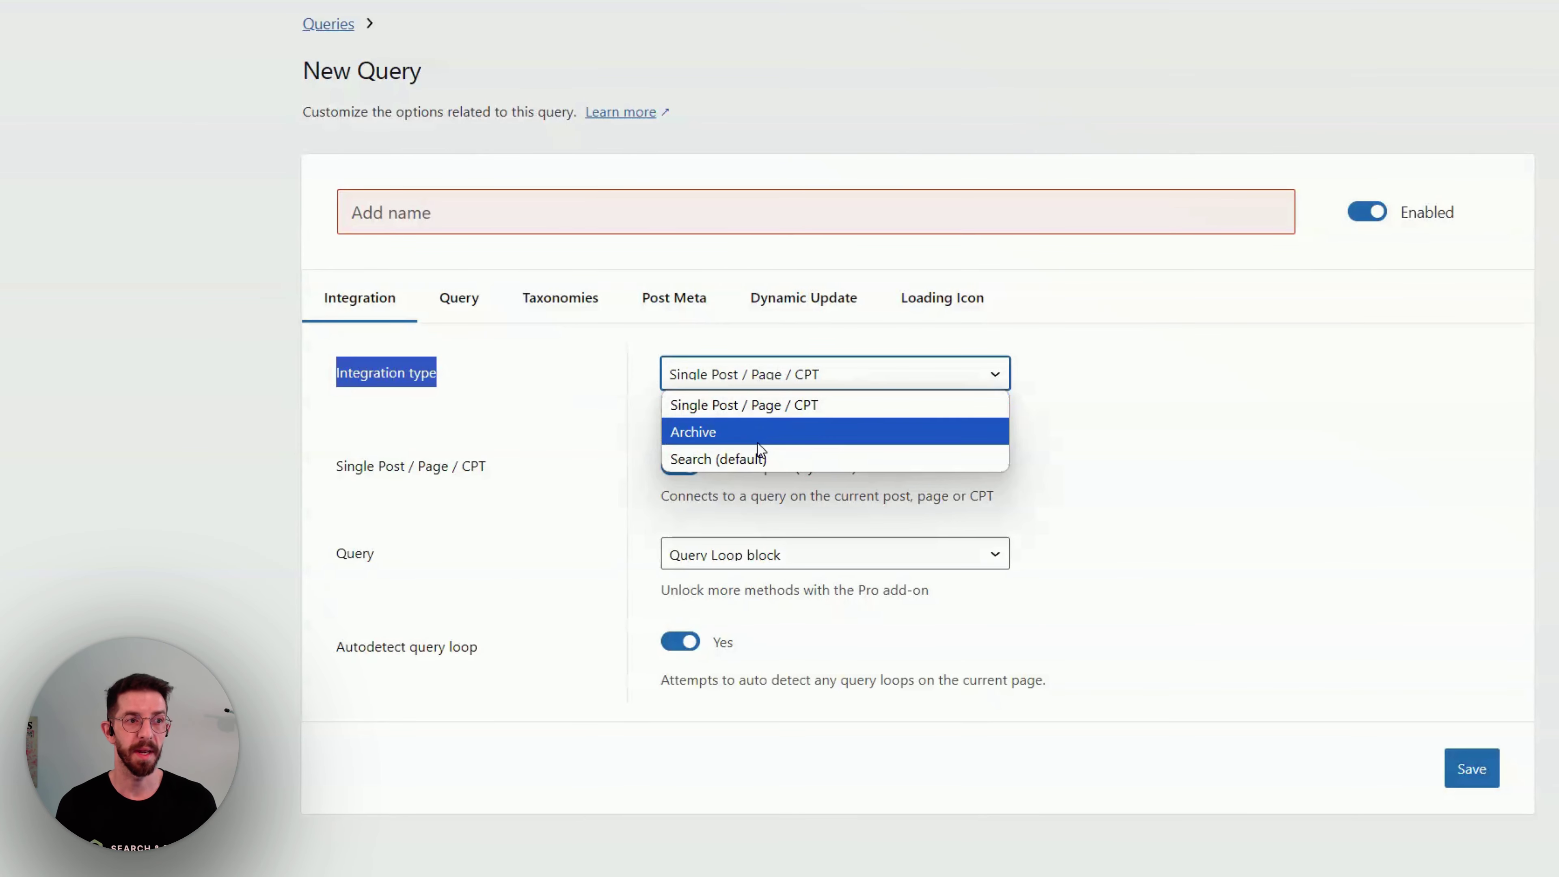
{"action": "left_click", "coordinate": [761, 440]}
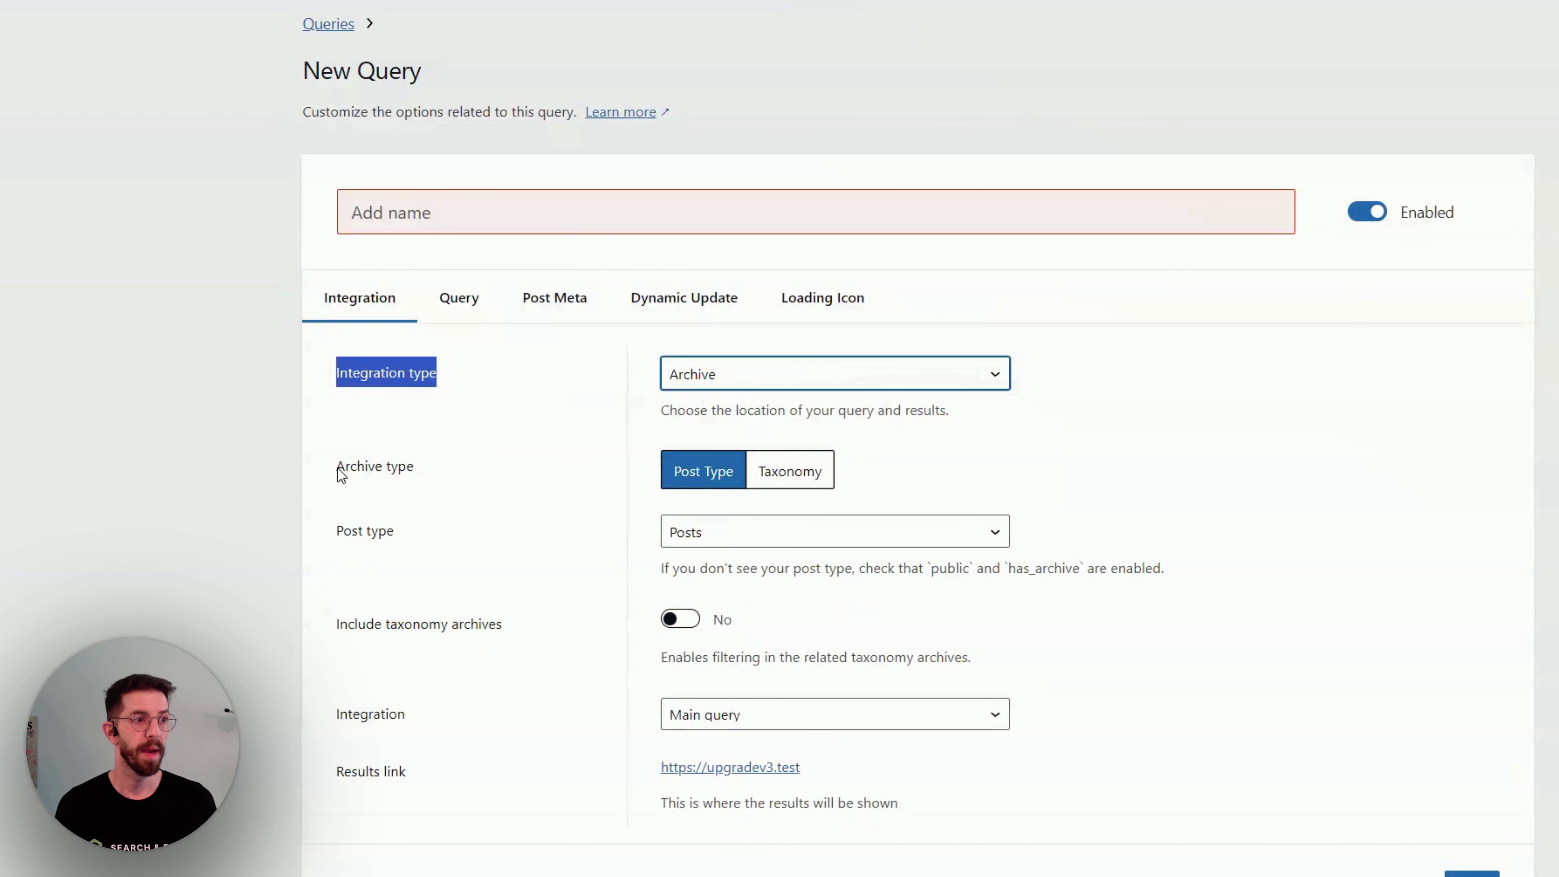
{"action": "left_click_drag", "start_coordinate": [338, 469], "coordinate": [482, 460]}
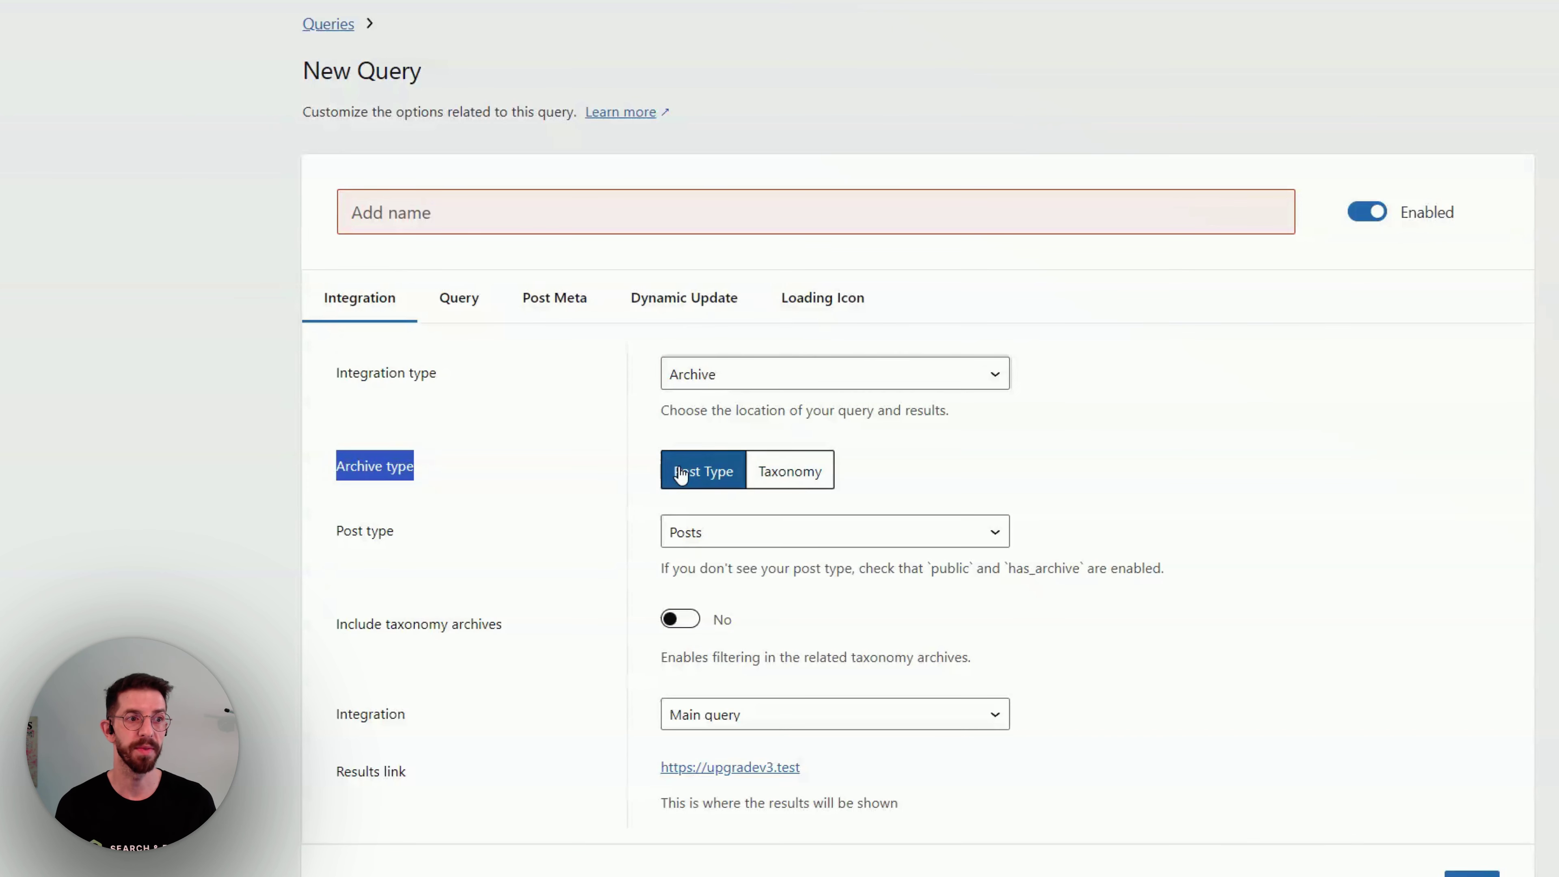
{"action": "left_click", "coordinate": [798, 485]}
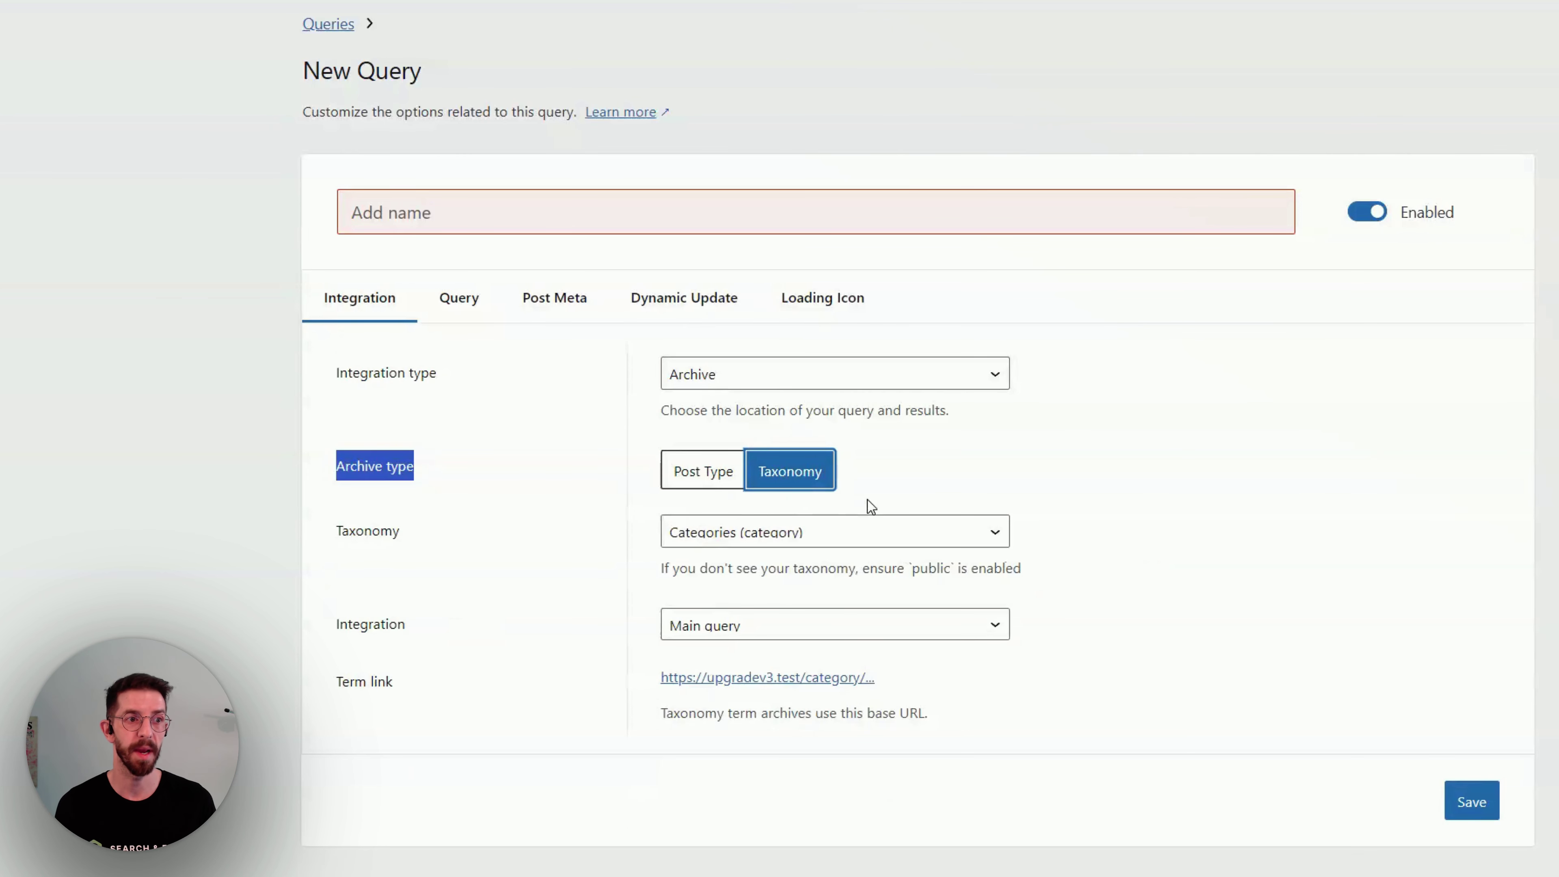
{"action": "left_click", "coordinate": [698, 479]}
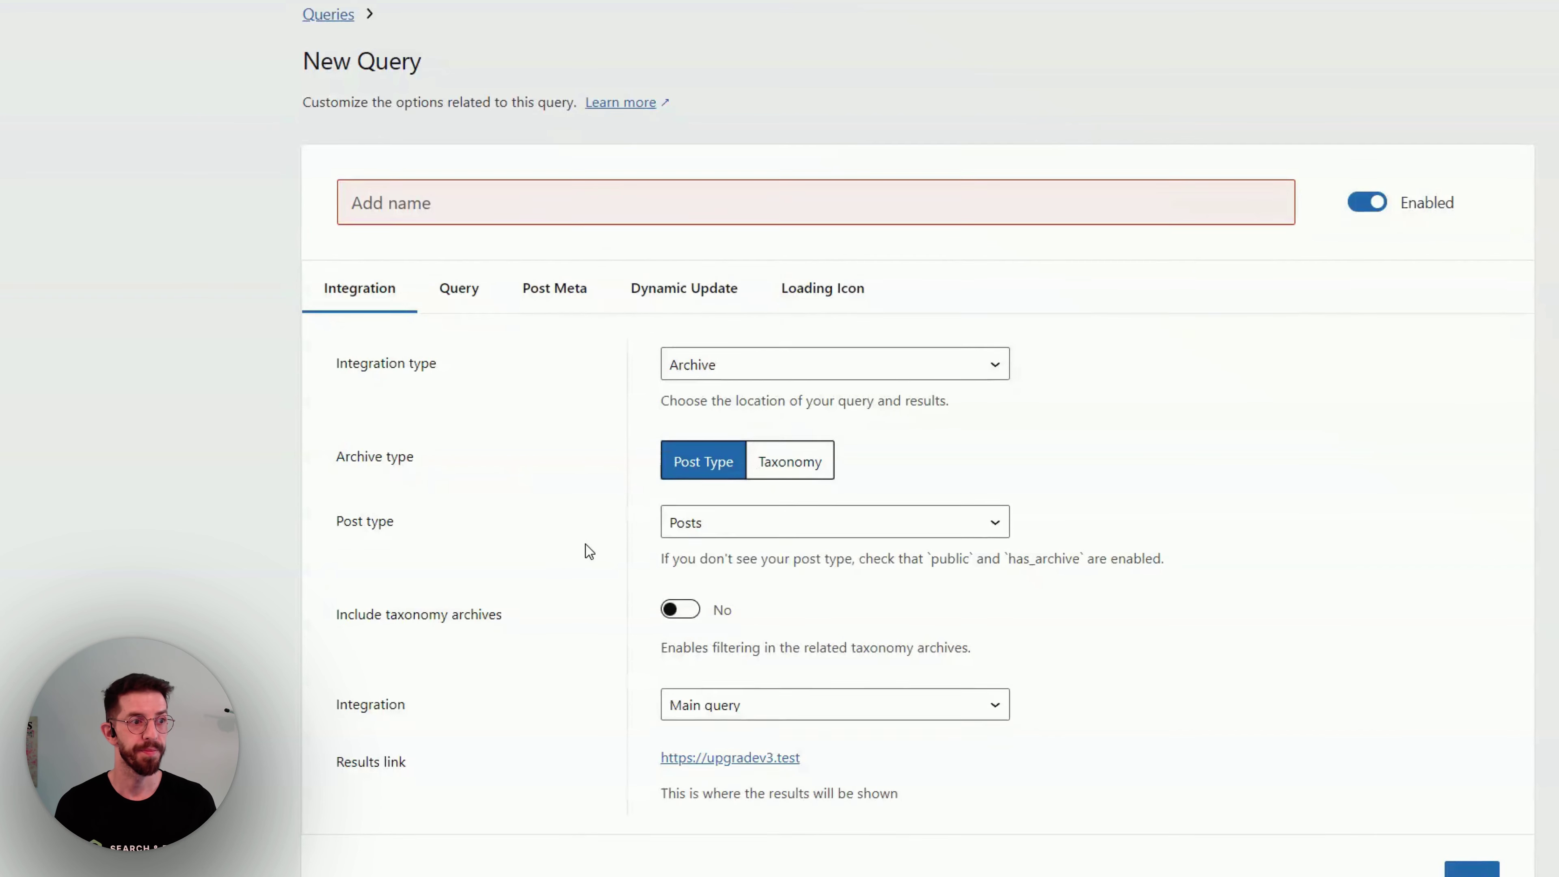
Step: Set the post type of the v3 query's archive integration to Books
{"action": "scroll", "coordinate": [584, 546], "scroll_direction": "down", "scroll_amount": 2}
{"action": "left_click", "coordinate": [809, 411]}
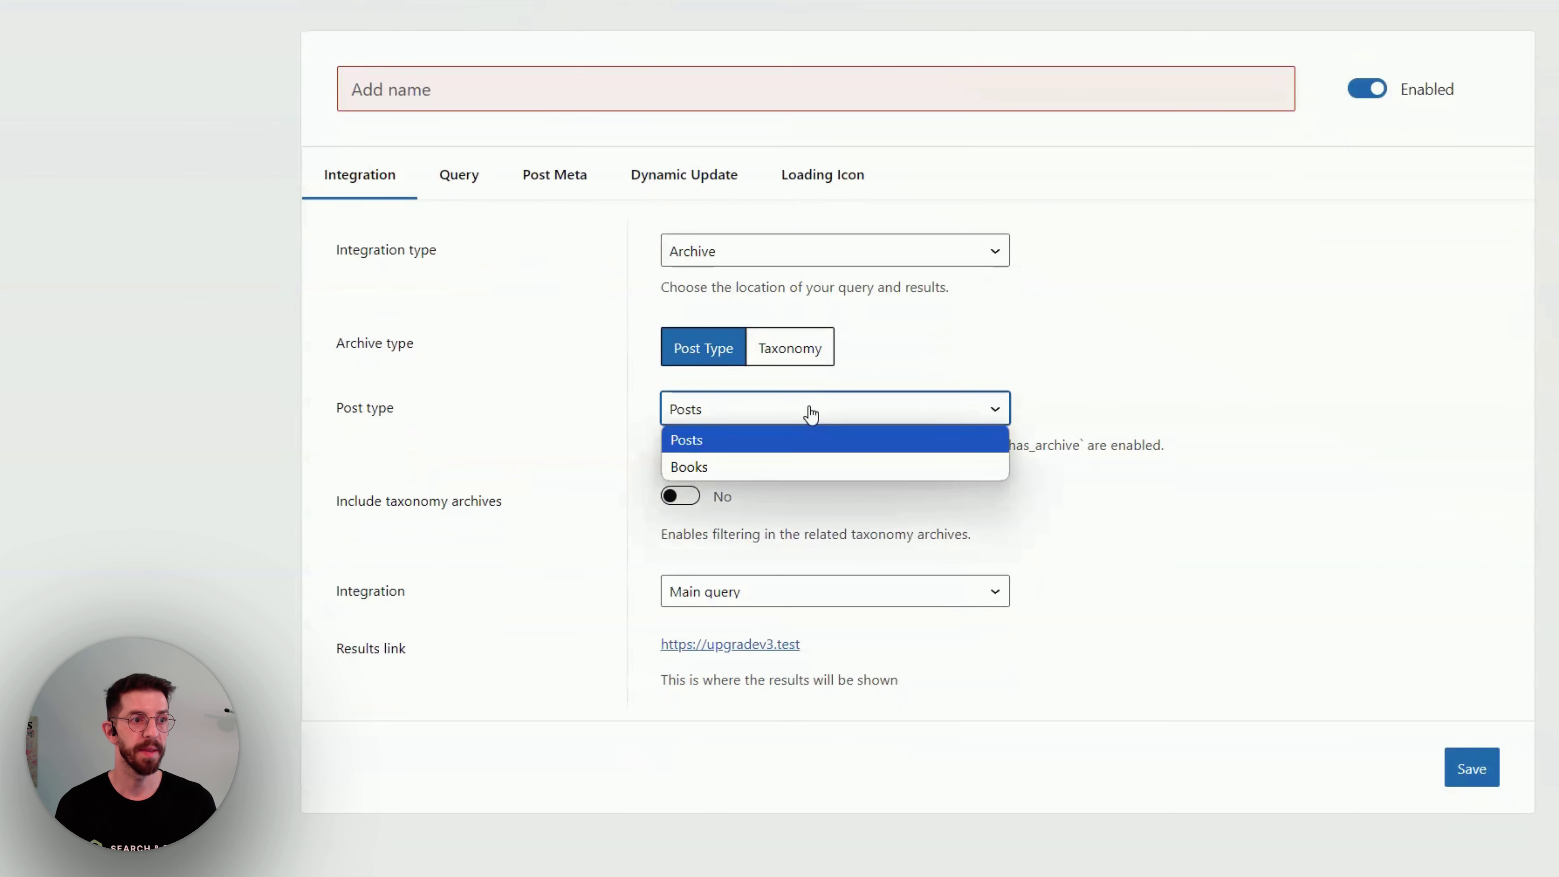
{"action": "left_click", "coordinate": [758, 476]}
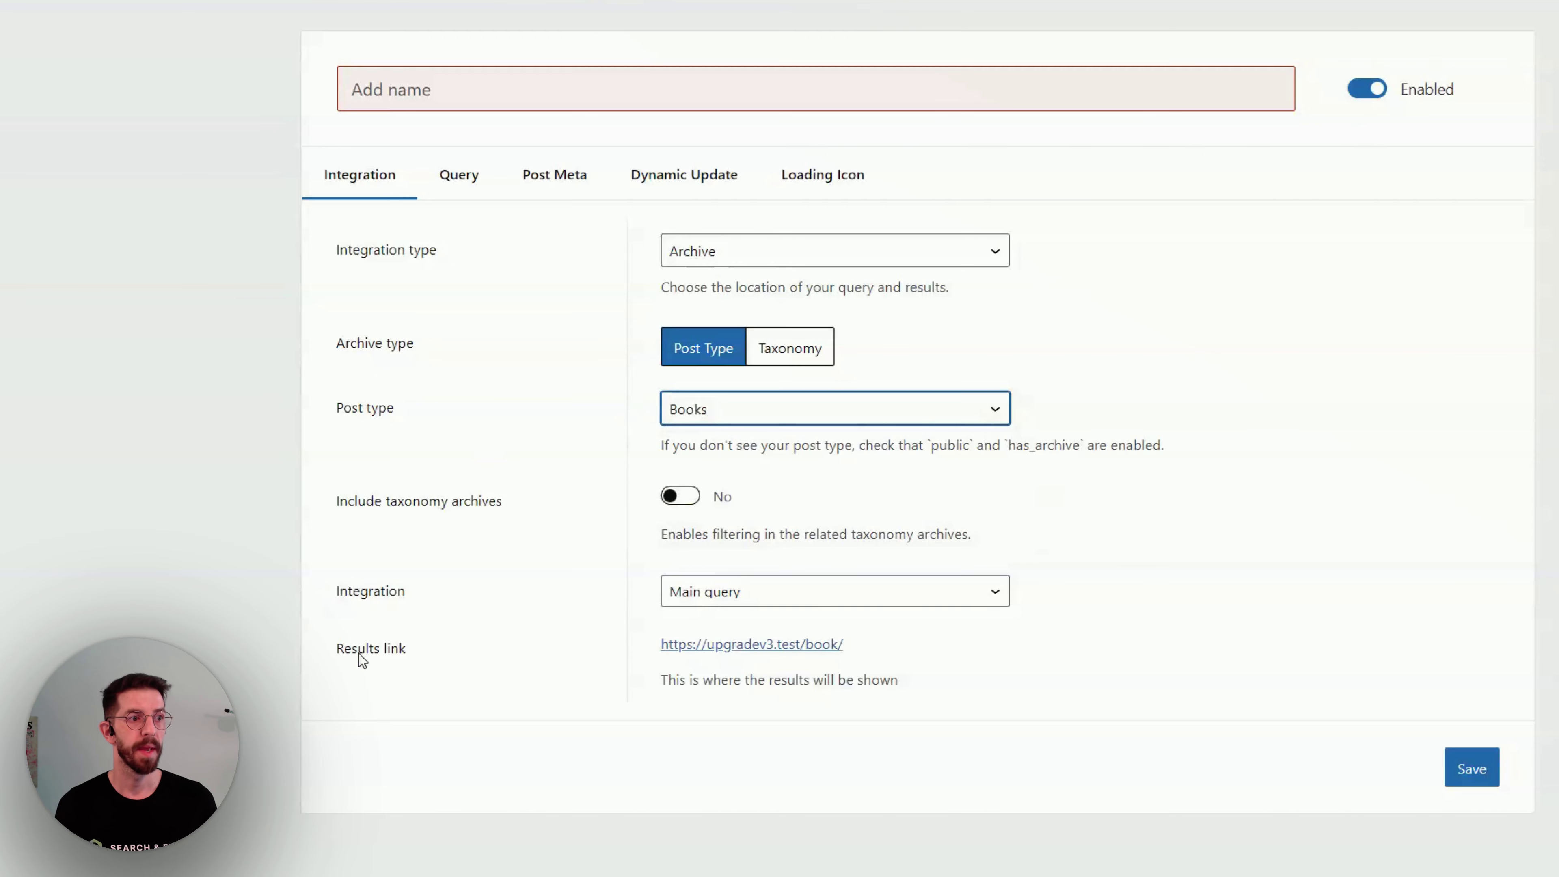
Step: Open the v3 query's results link, look through the Books archive page and close it
{"action": "left_click_drag", "start_coordinate": [326, 656], "coordinate": [557, 661]}
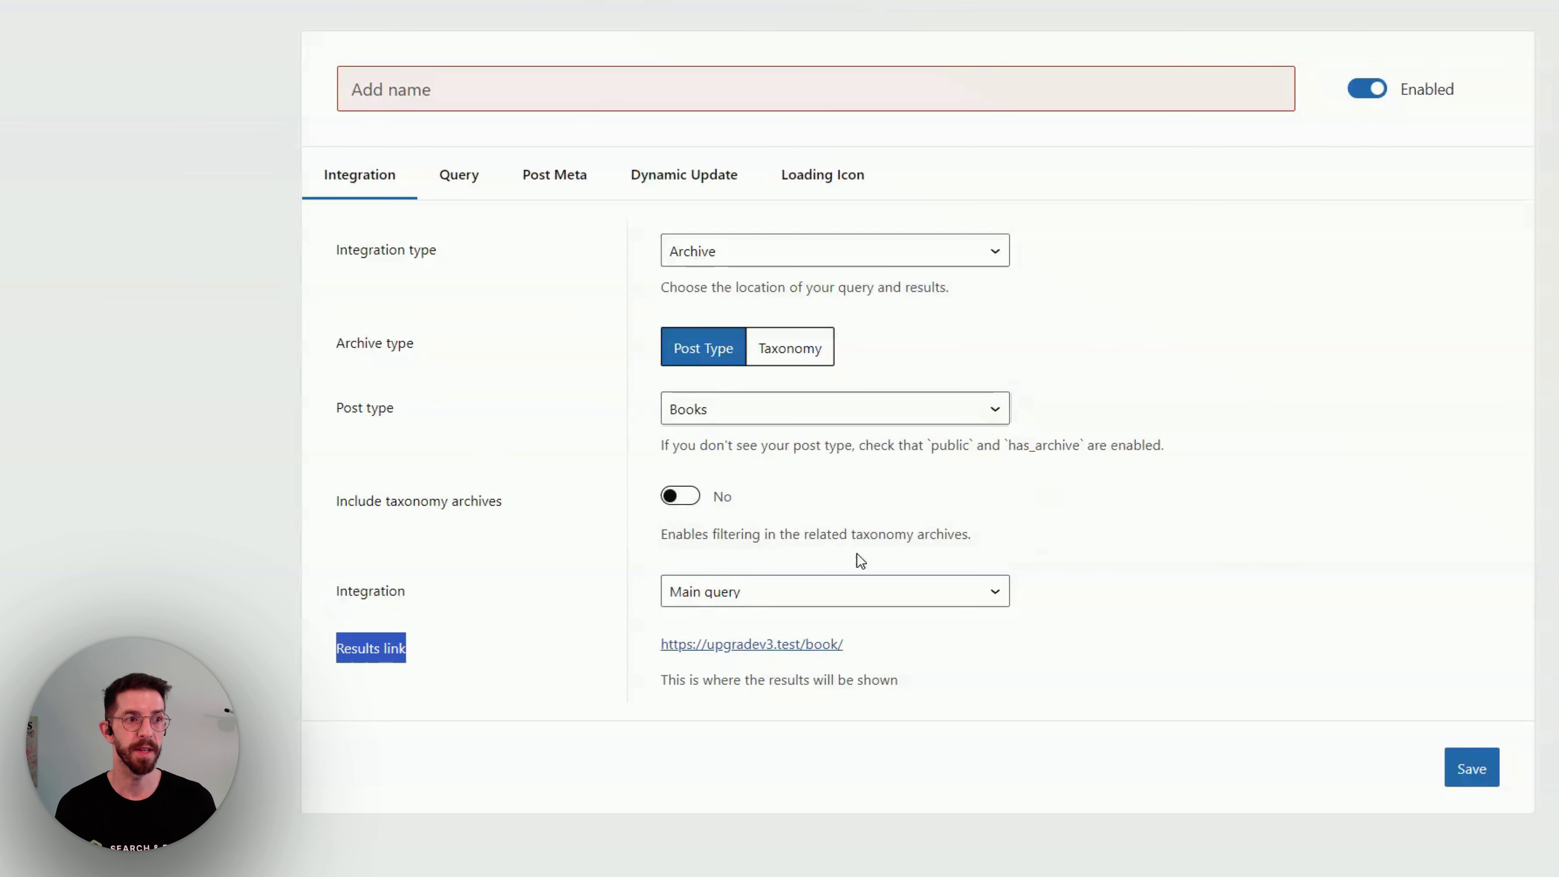
{"action": "left_click", "coordinate": [348, 646]}
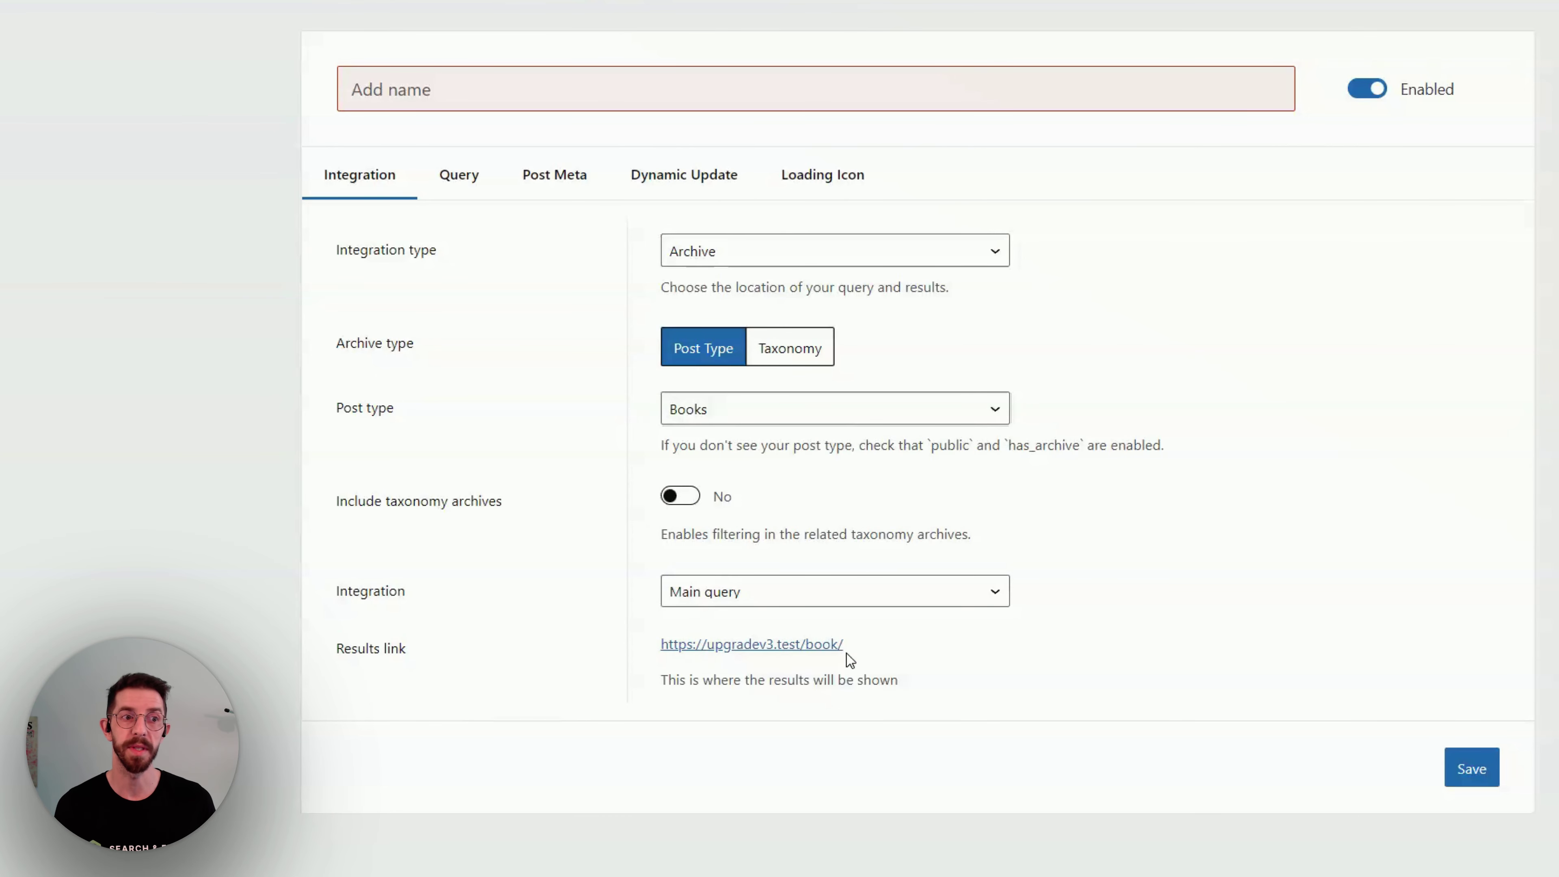
{"action": "left_click", "coordinate": [767, 647]}
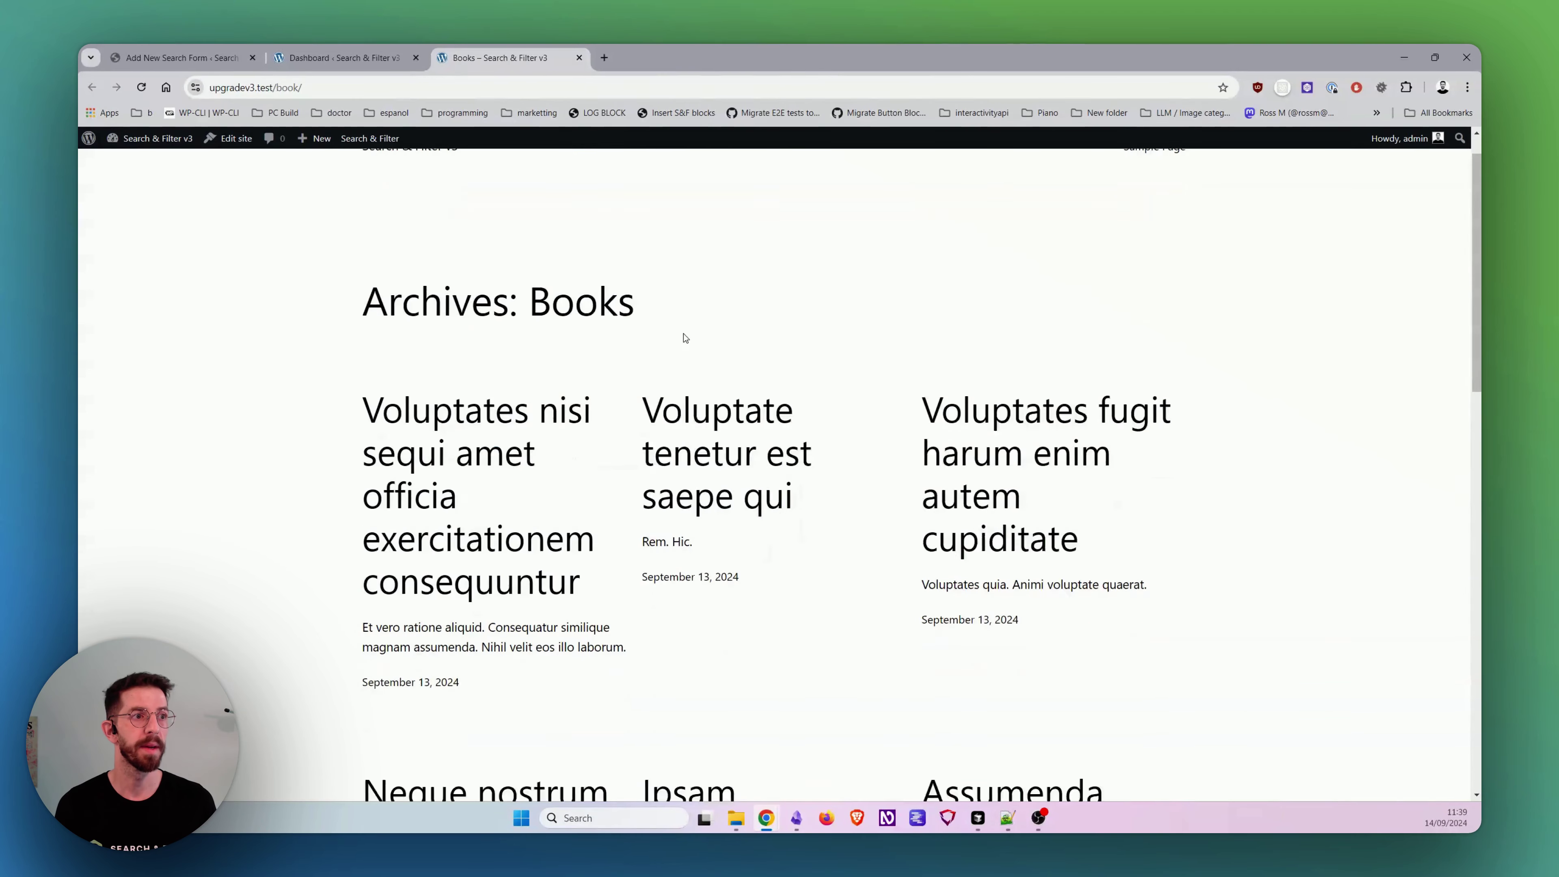
{"action": "scroll", "coordinate": [686, 342], "scroll_direction": "down", "scroll_amount": 10}
{"action": "scroll", "coordinate": [686, 341], "scroll_direction": "up", "scroll_amount": 12}
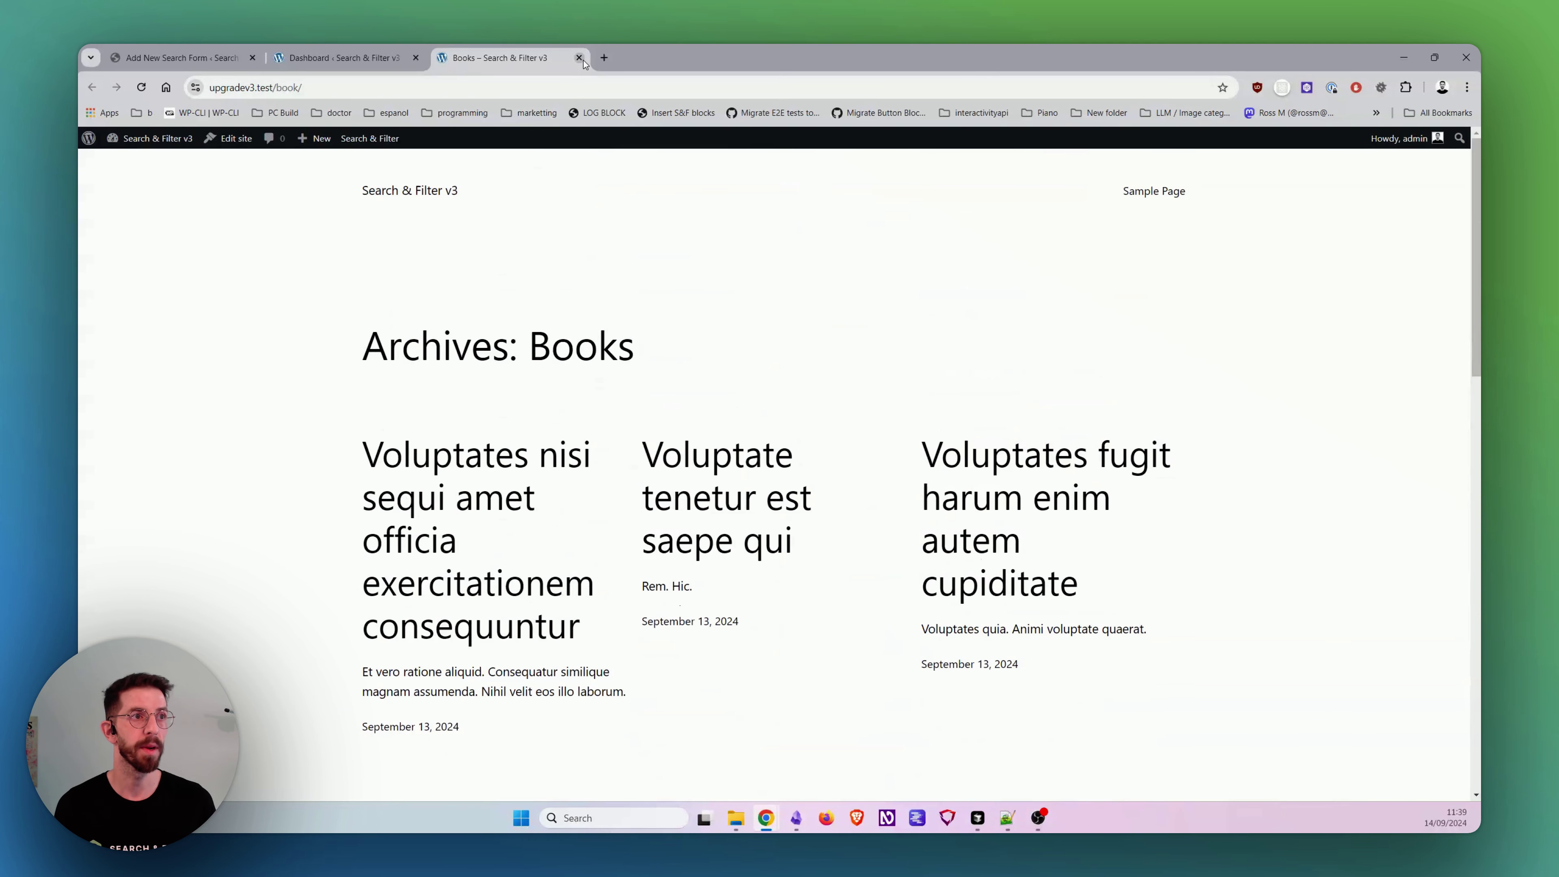
{"action": "left_click", "coordinate": [579, 58]}
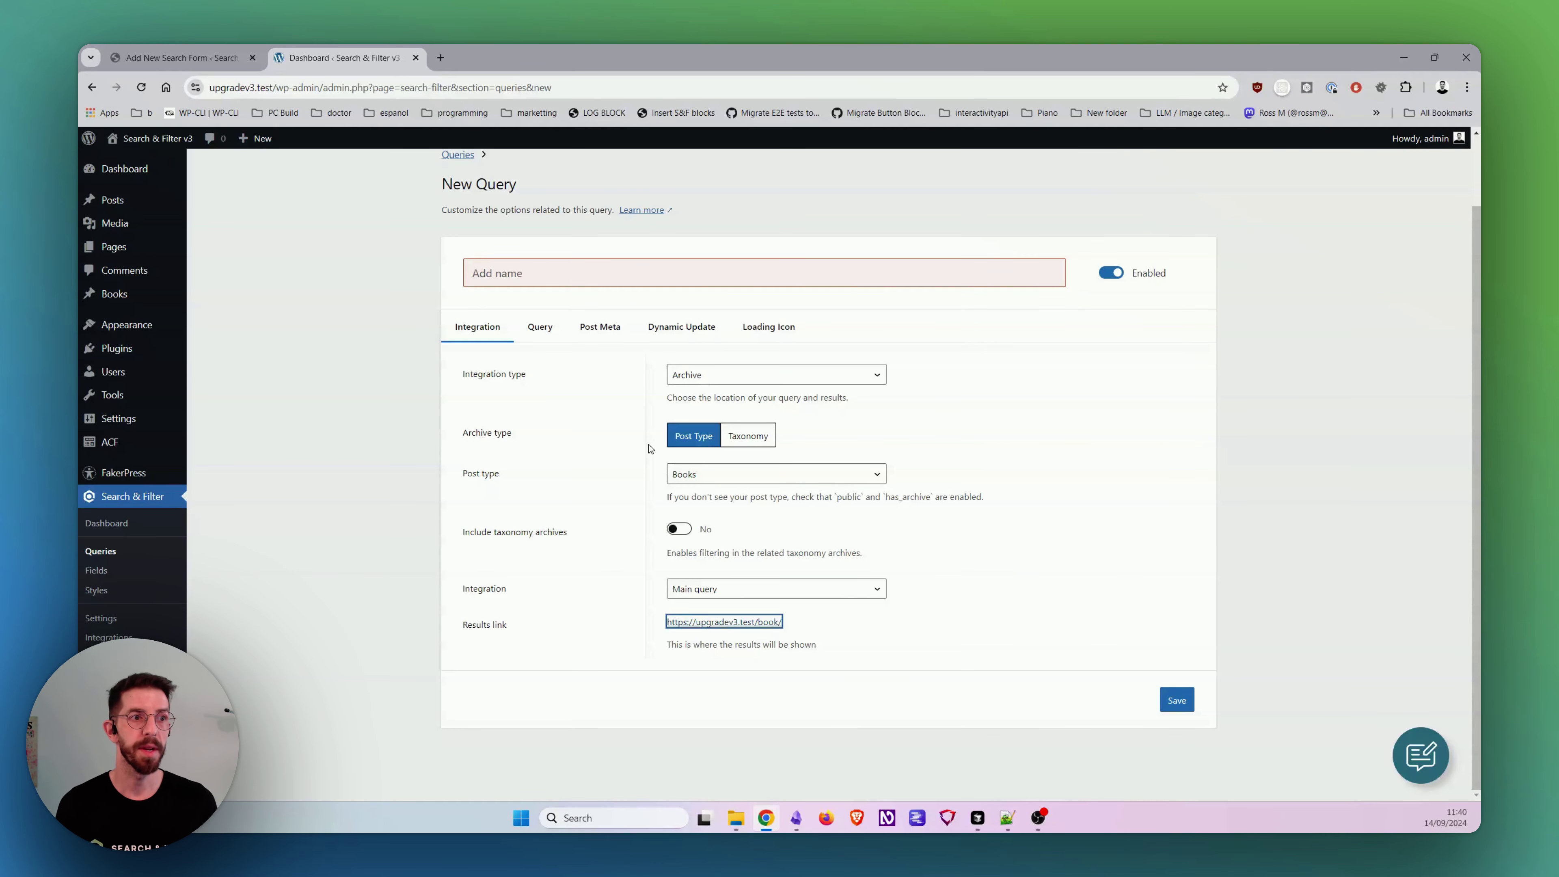
Step: Check how the v3 query's post types setting follows the chosen archive integration
{"action": "left_click", "coordinate": [471, 449]}
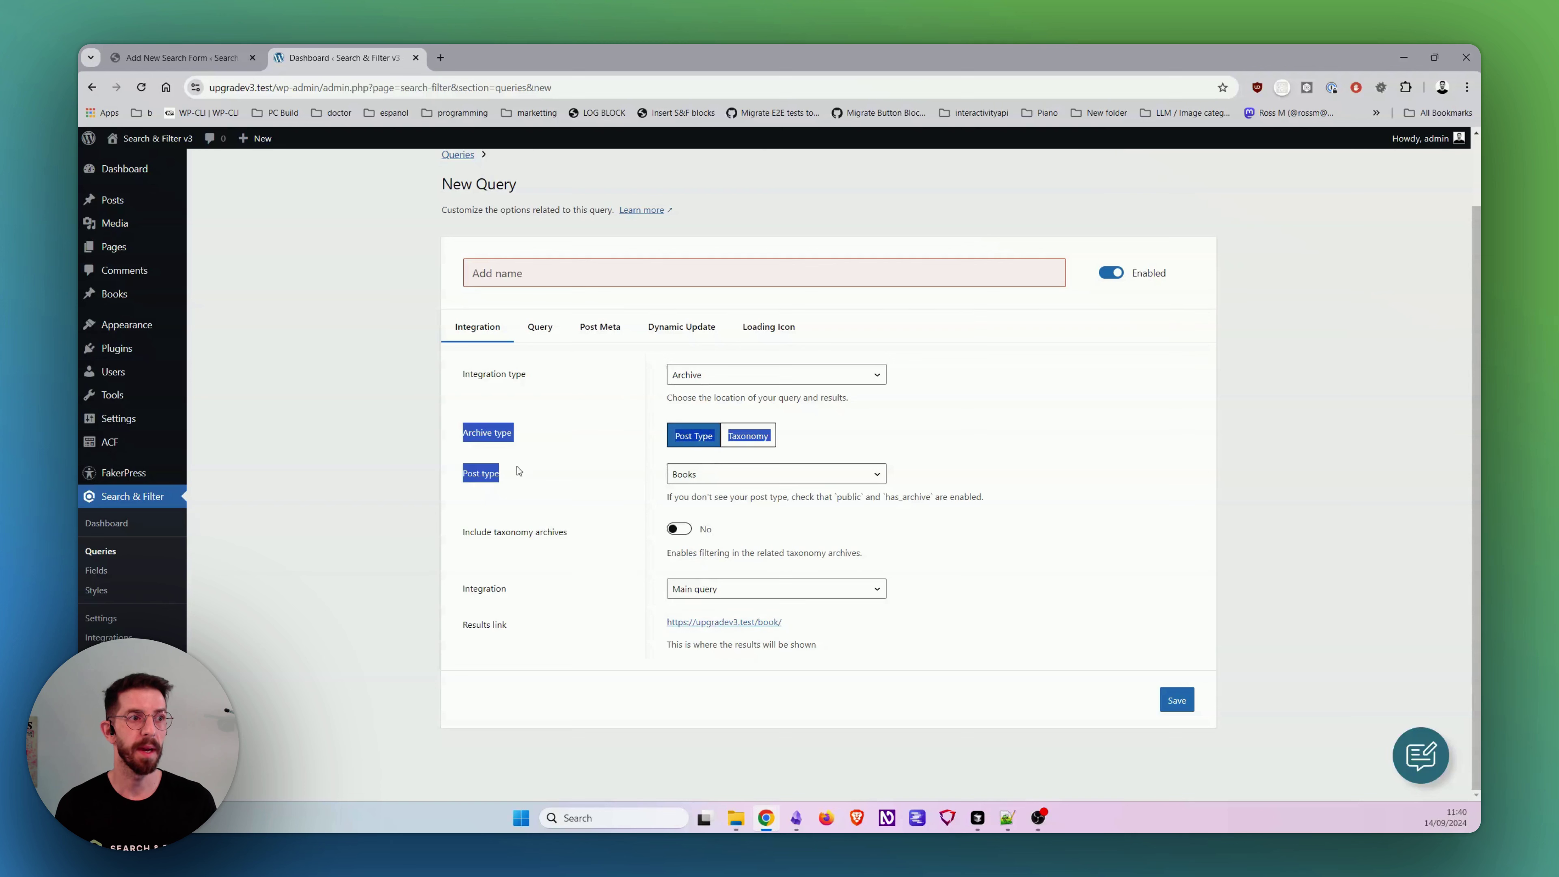
{"action": "left_click", "coordinate": [540, 322]}
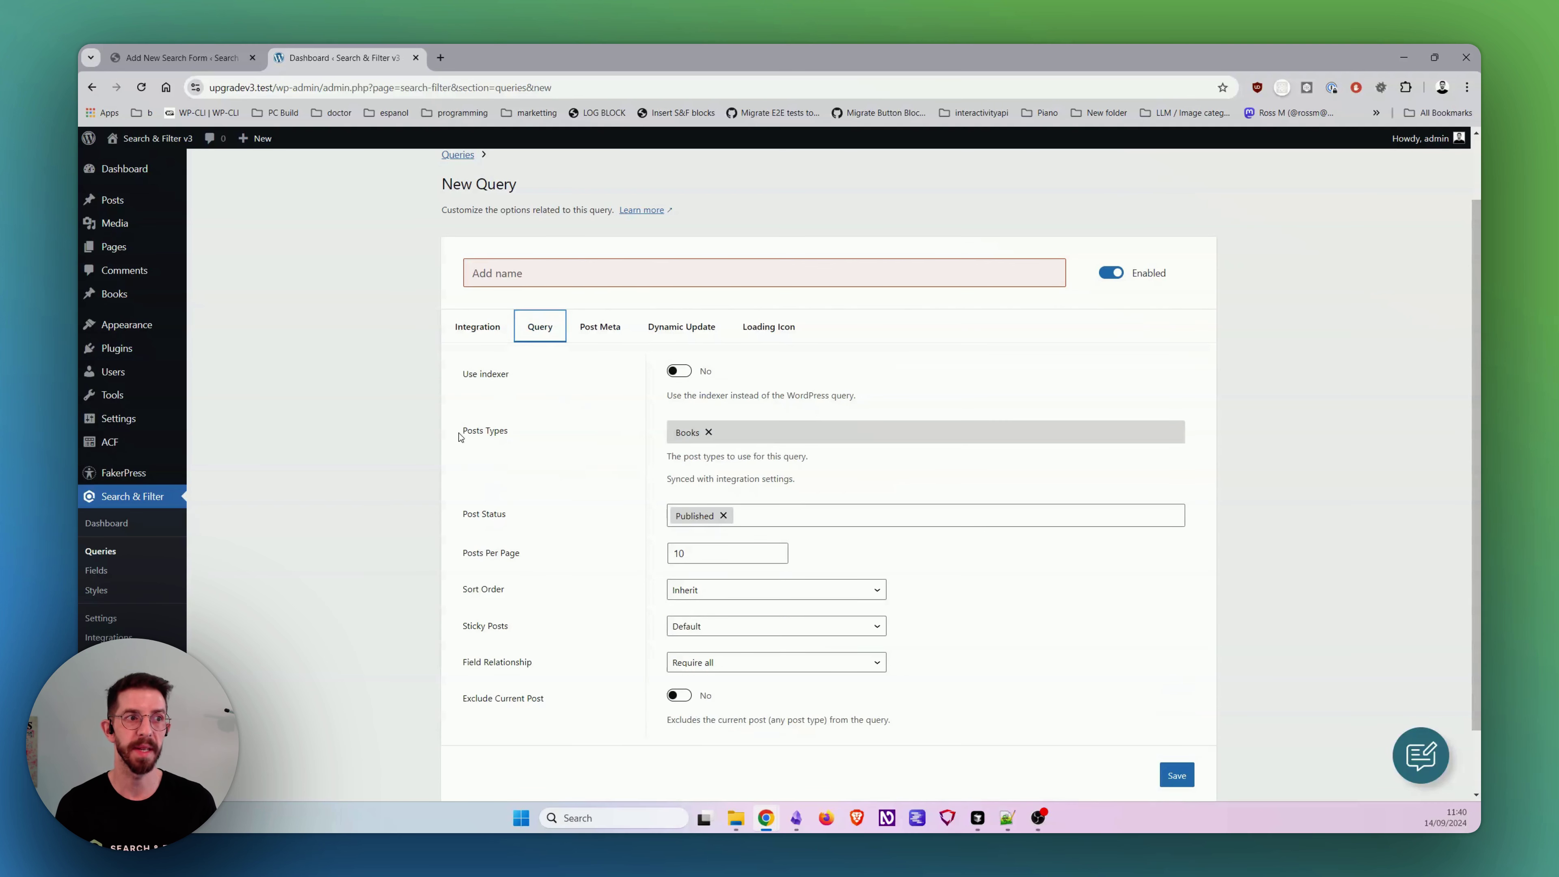
{"action": "left_click_drag", "start_coordinate": [460, 436], "coordinate": [750, 439]}
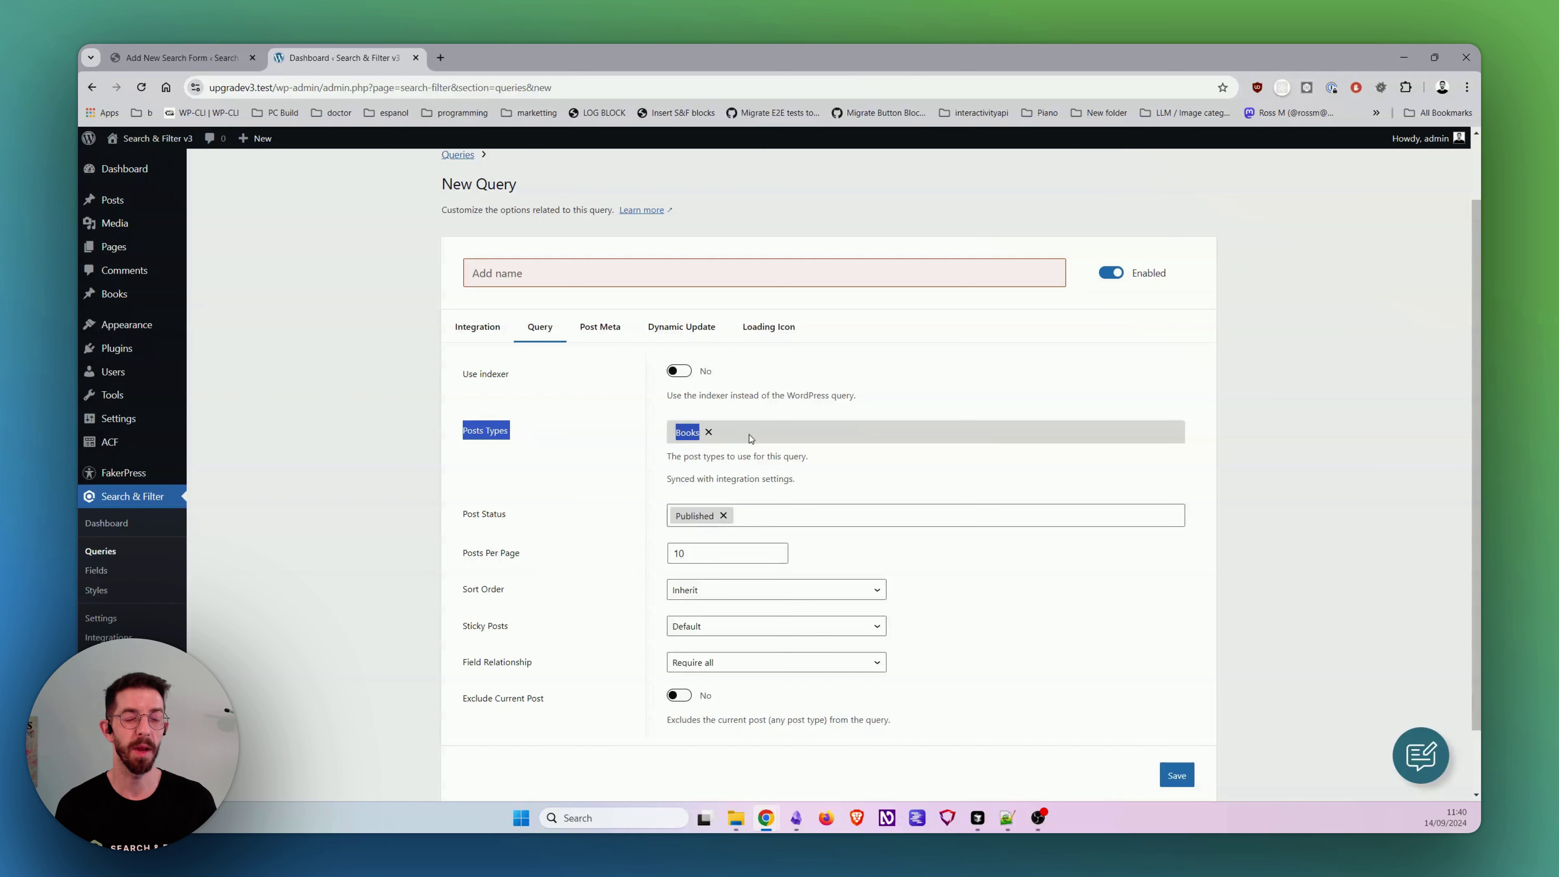
{"action": "left_click", "coordinate": [767, 439]}
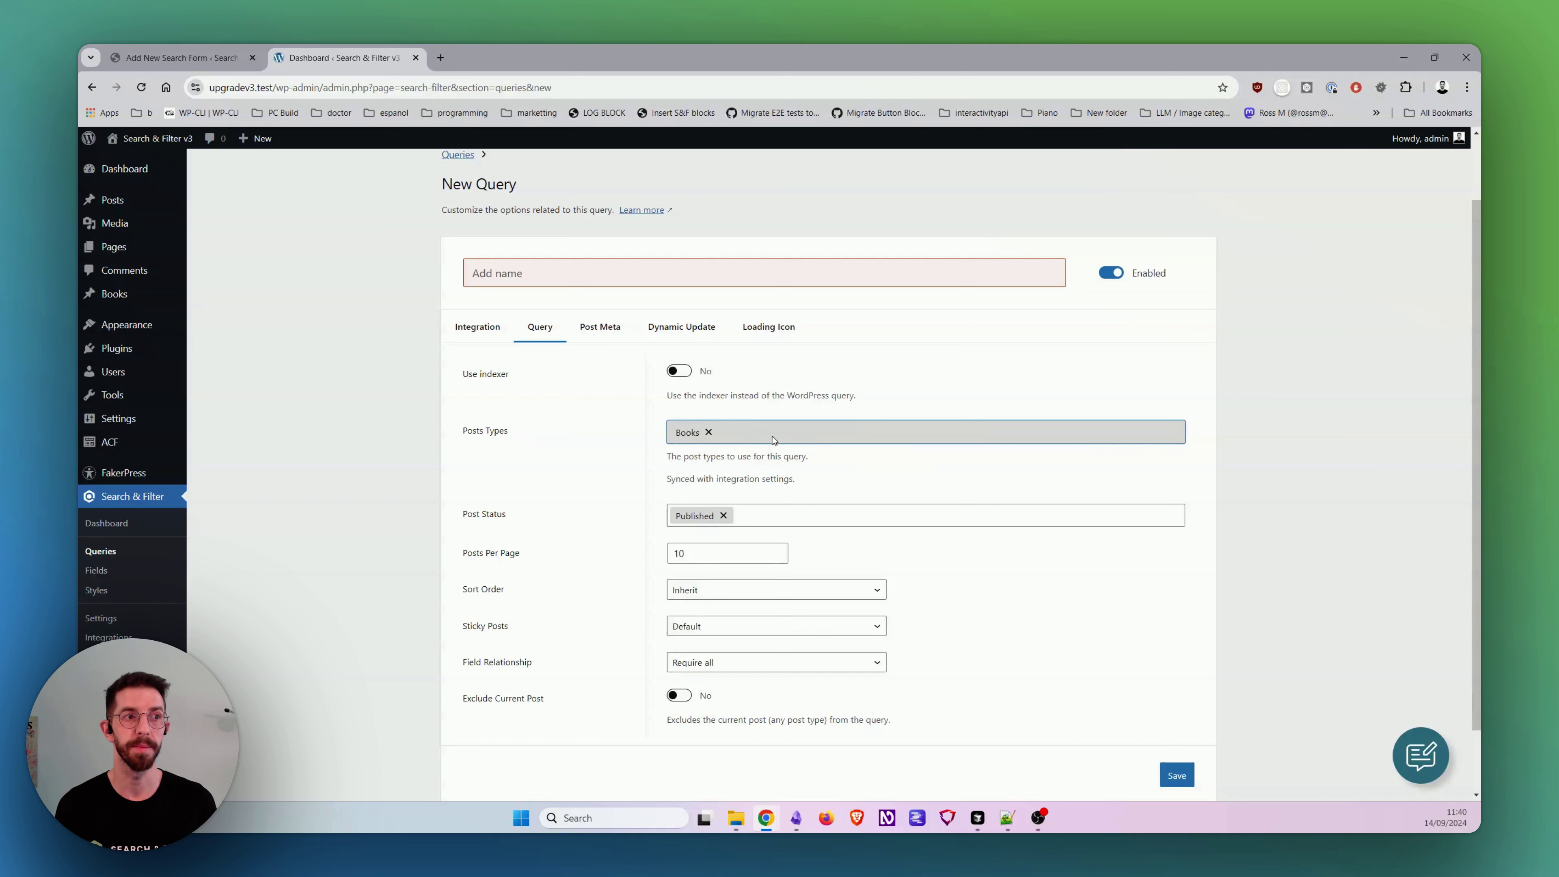
Step: Enable the inclusion of taxonomy archives in the v3 query's integration settings
{"action": "left_click", "coordinate": [488, 323]}
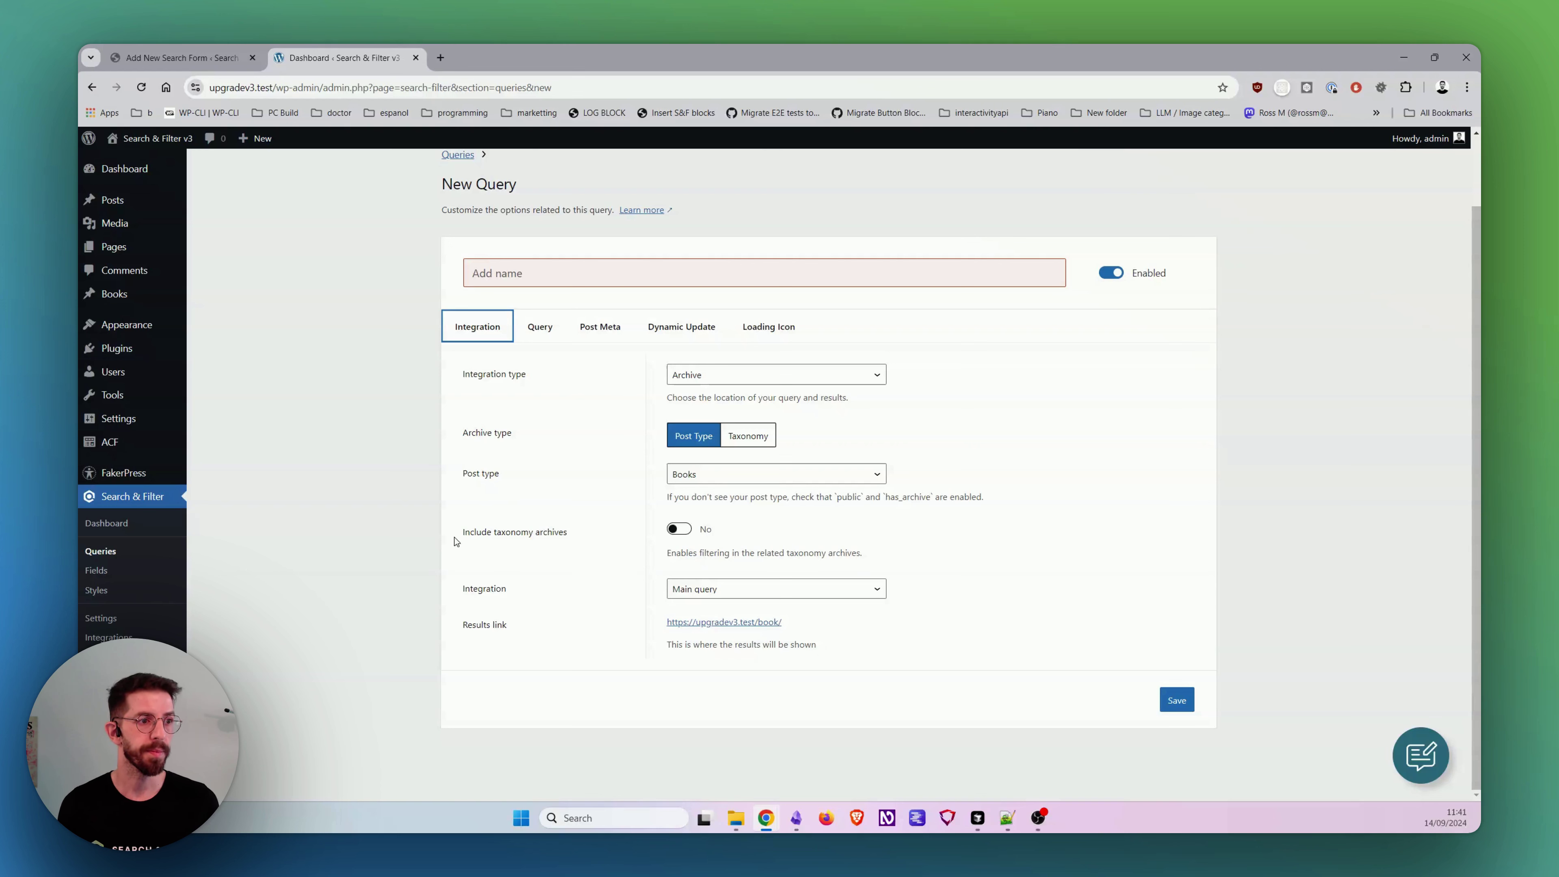
{"action": "left_click_drag", "start_coordinate": [460, 540], "coordinate": [591, 551]}
{"action": "left_click", "coordinate": [675, 530]}
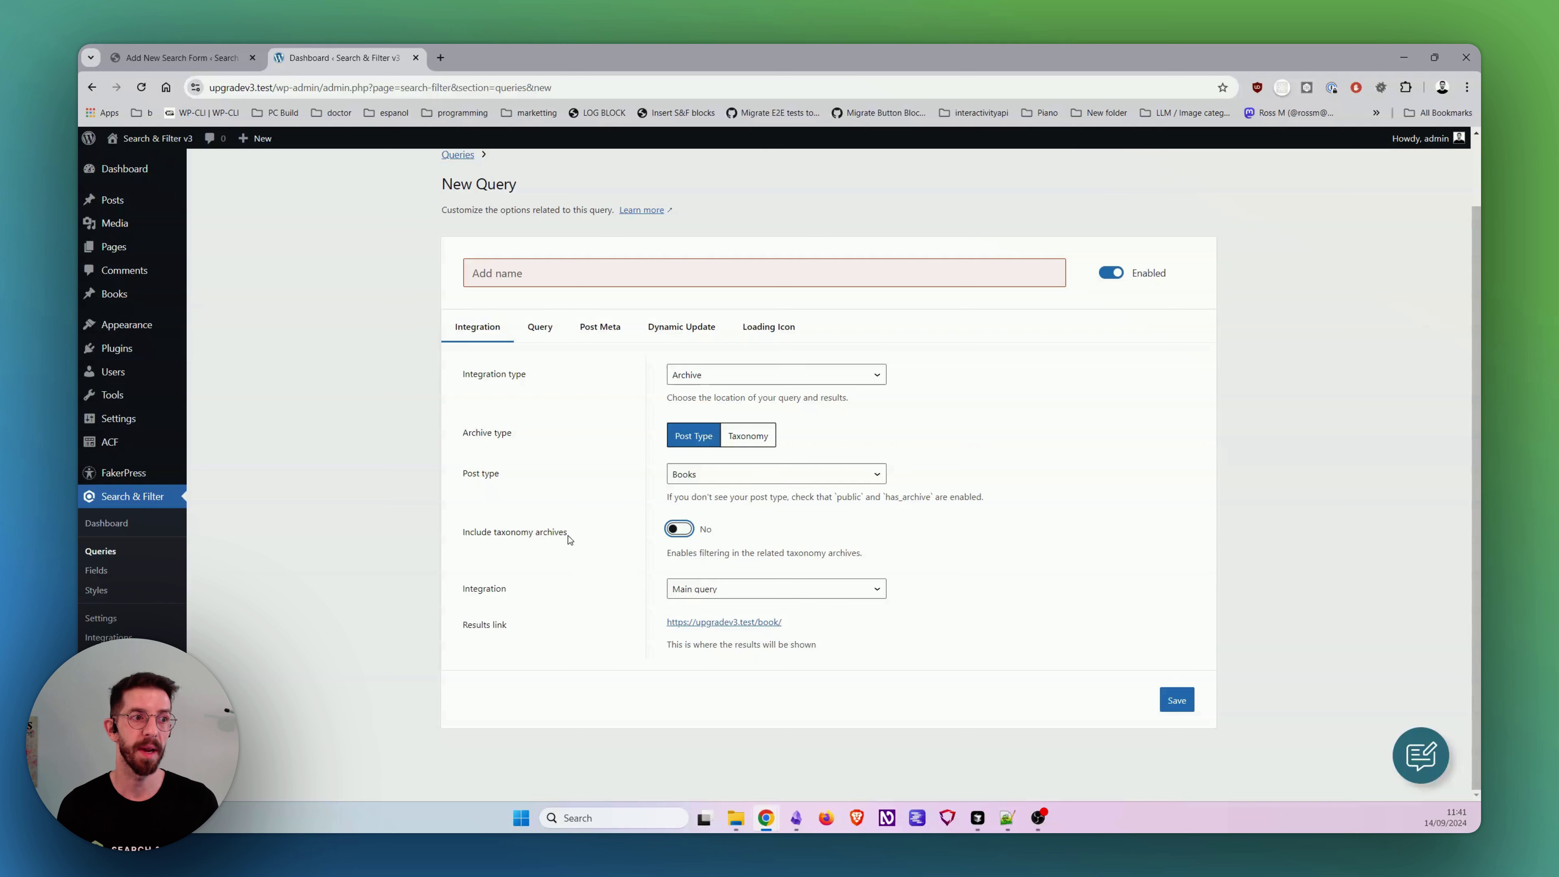
{"action": "left_click", "coordinate": [679, 530]}
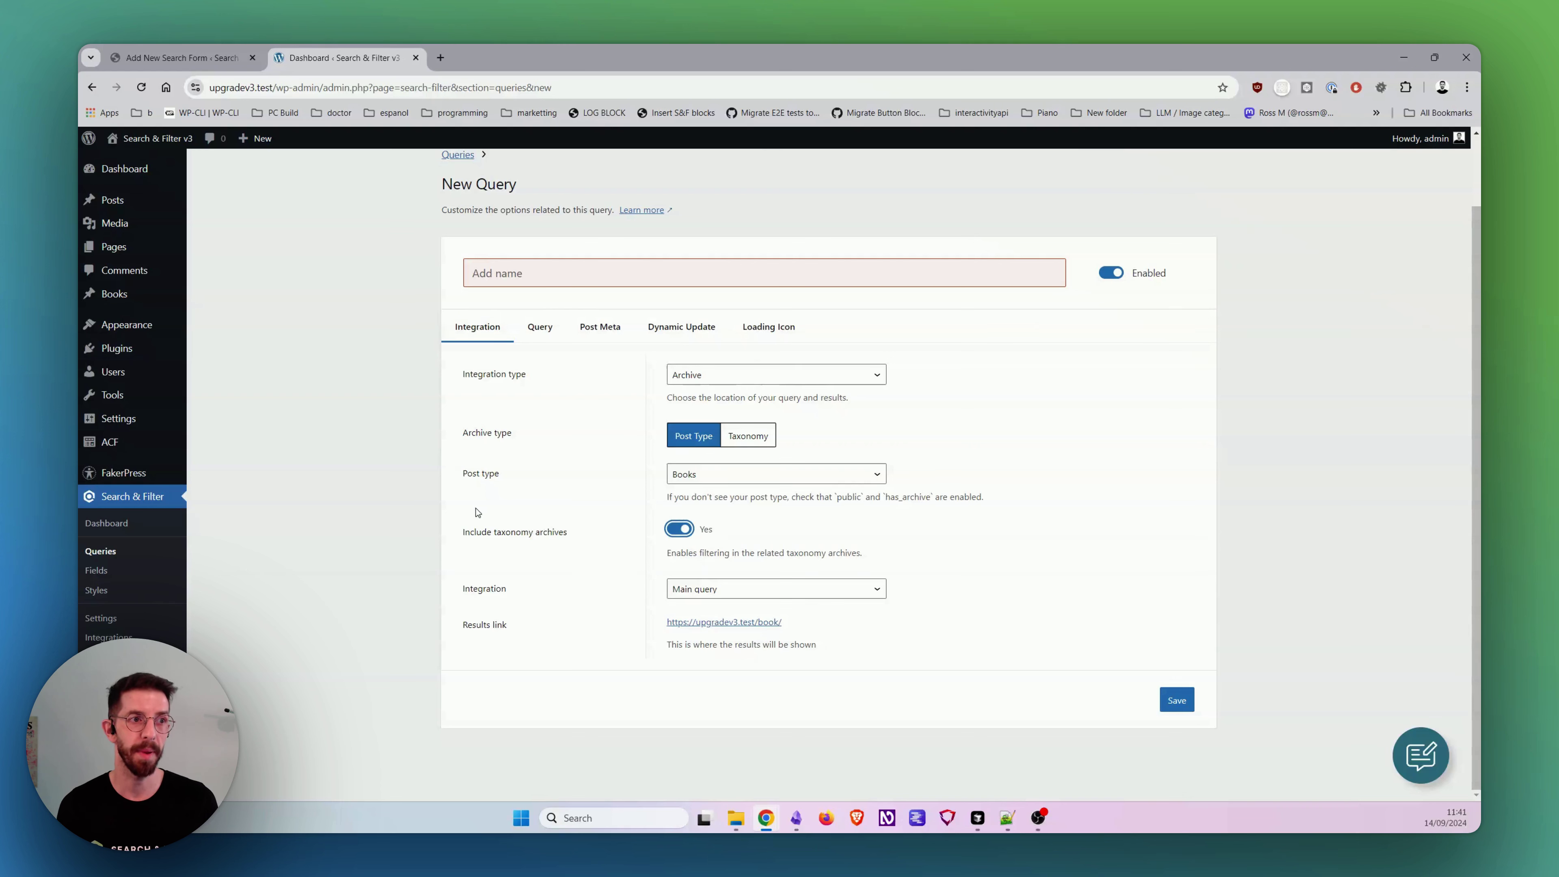
{"action": "left_click_drag", "start_coordinate": [460, 537], "coordinate": [715, 541]}
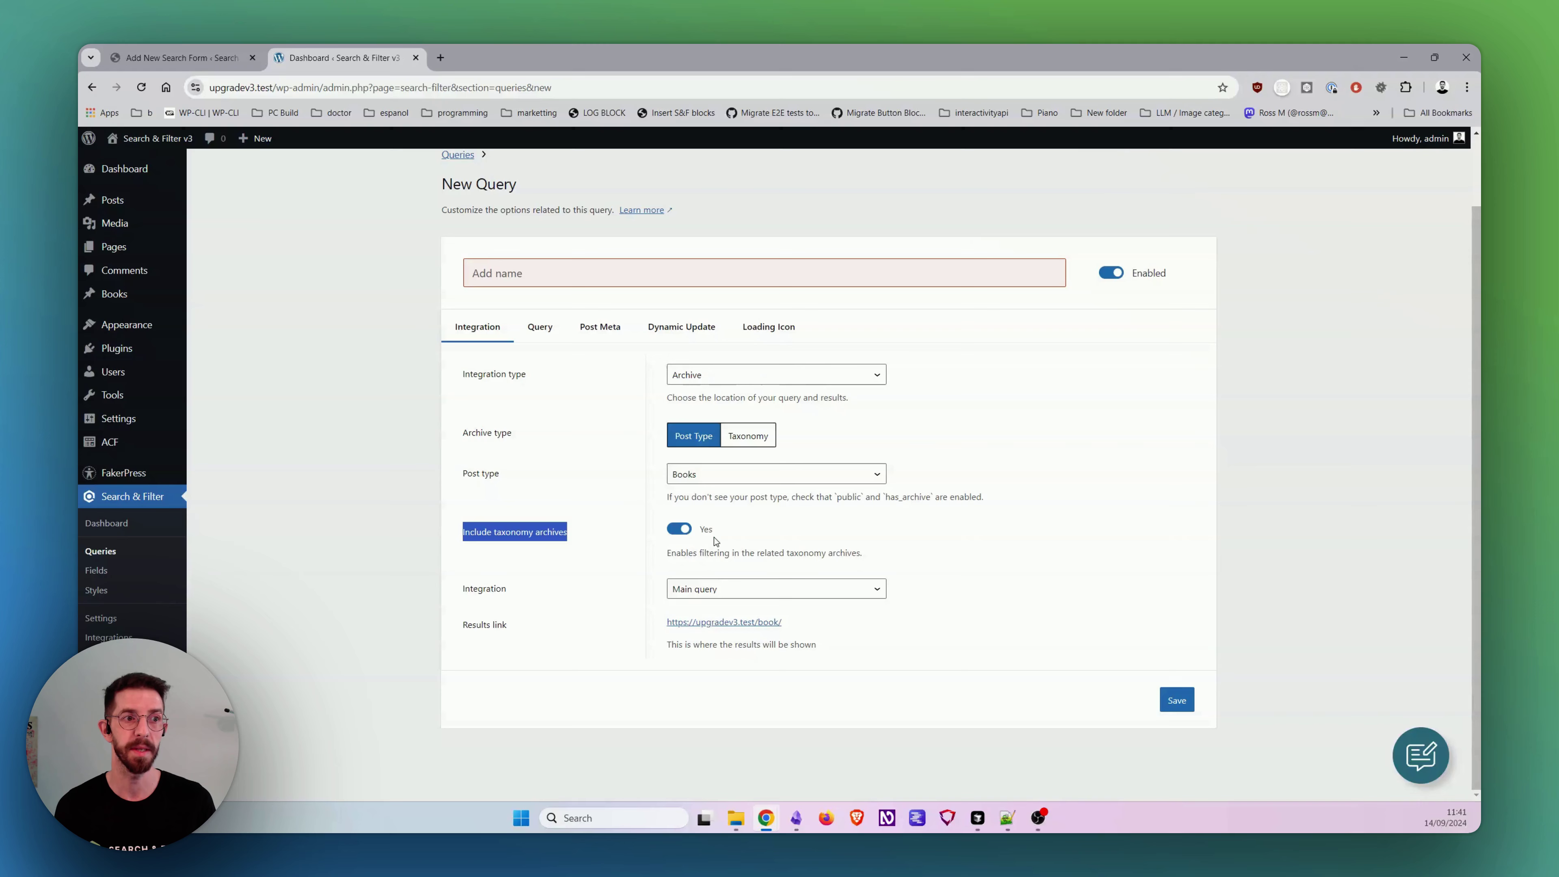
Step: Examine the v2 form's taxonomy archive filtering option and its Ajax settings for the Post Type Archive method
{"action": "left_click", "coordinate": [130, 68]}
{"action": "left_click_drag", "start_coordinate": [226, 508], "coordinate": [518, 514]}
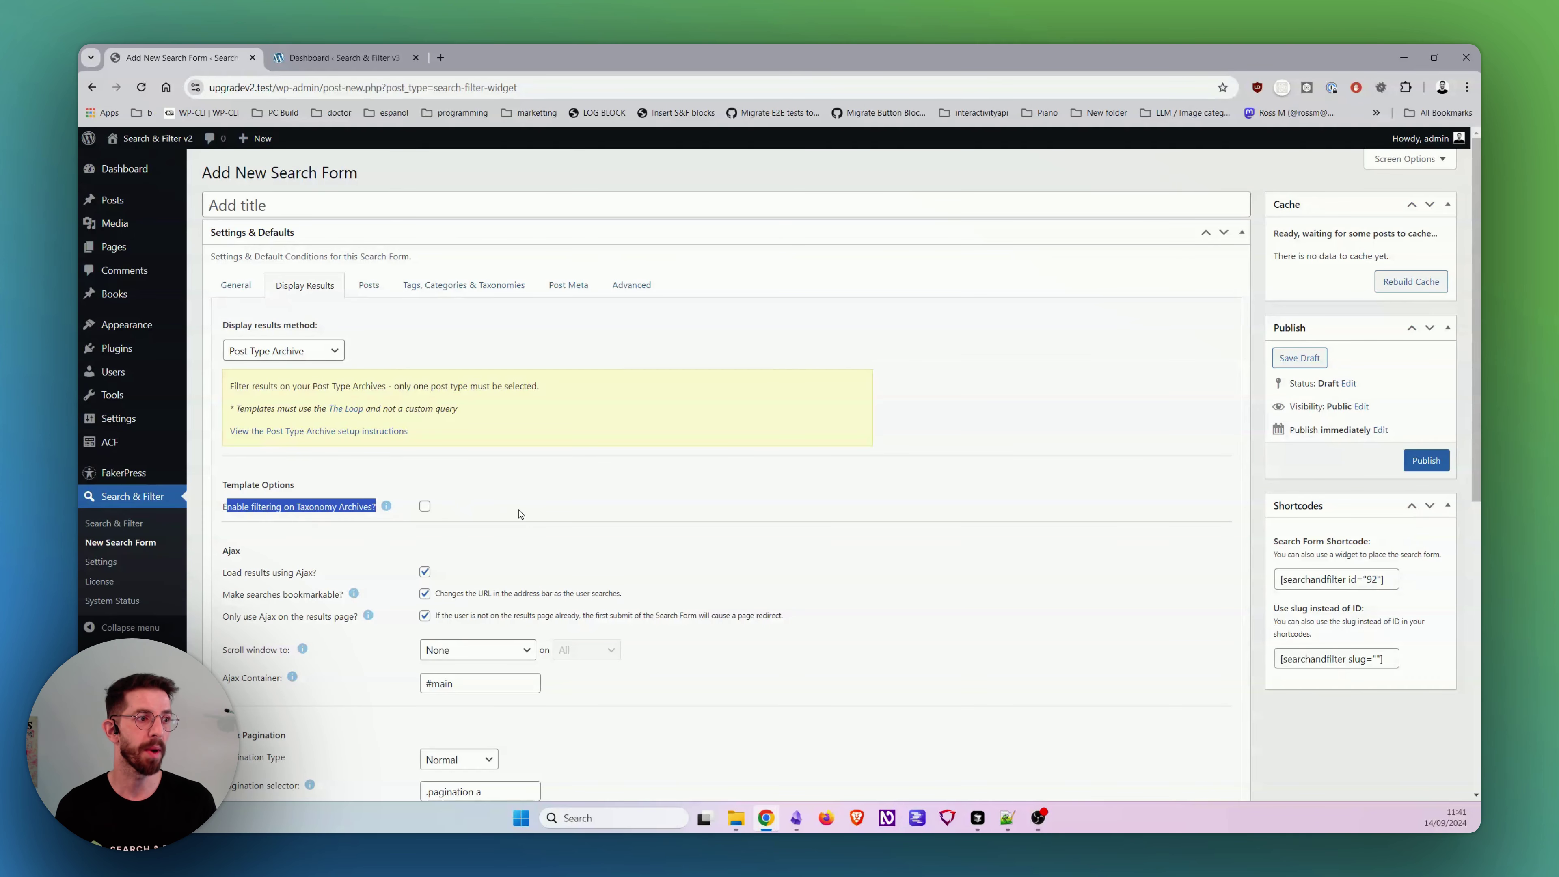
{"action": "scroll", "coordinate": [519, 514], "scroll_direction": "down", "scroll_amount": 3}
{"action": "scroll", "coordinate": [227, 399], "scroll_direction": "up", "scroll_amount": 1}
{"action": "left_click", "coordinate": [227, 399]}
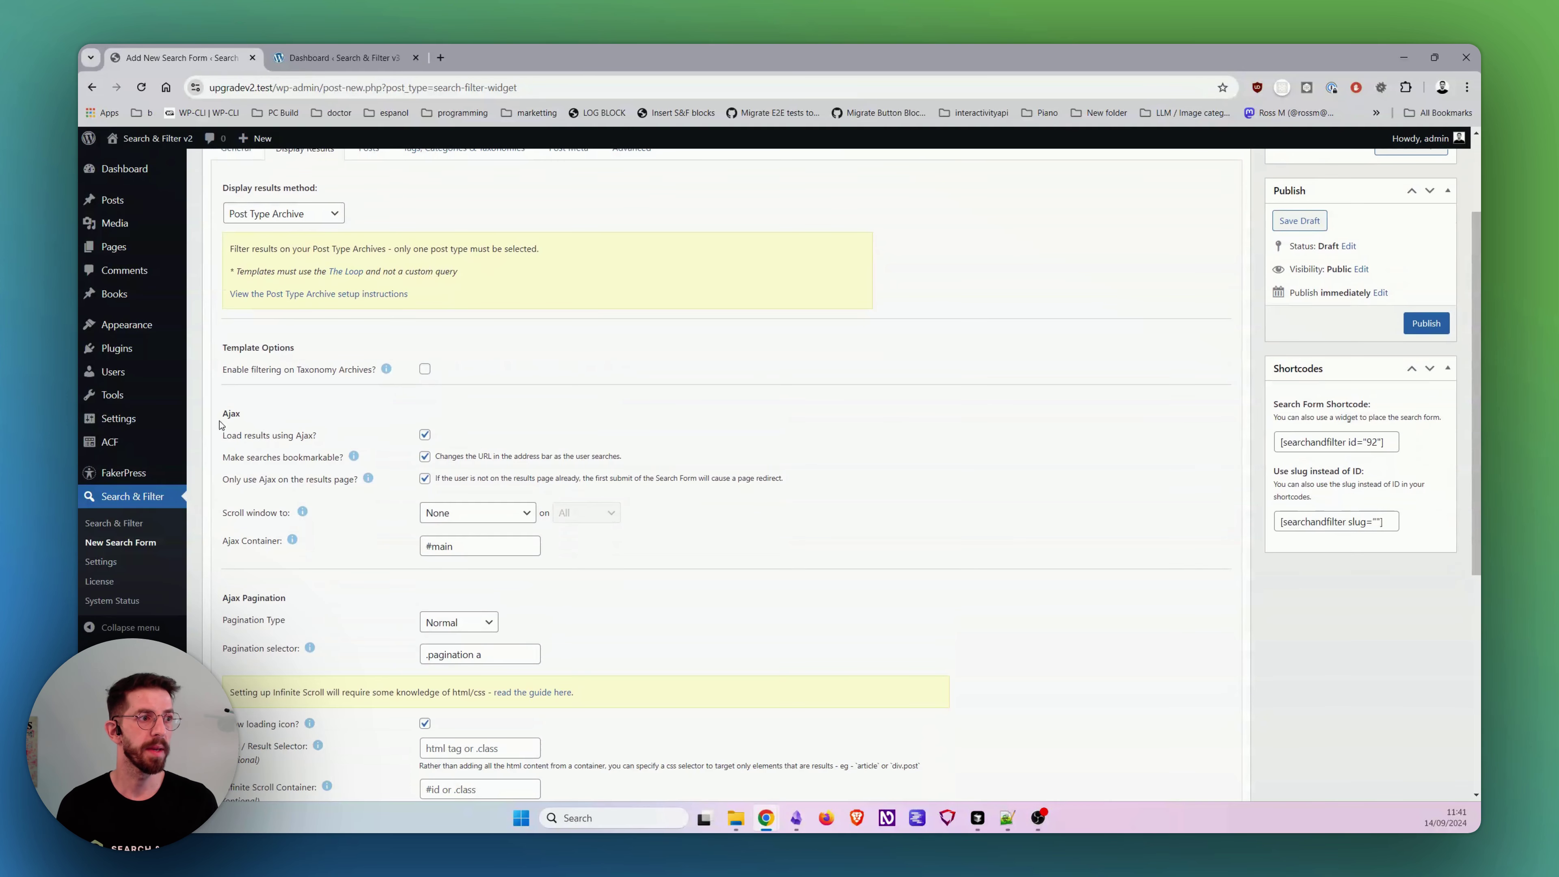
{"action": "left_click_drag", "start_coordinate": [219, 425], "coordinate": [580, 556]}
{"action": "key", "text": "Tab"}
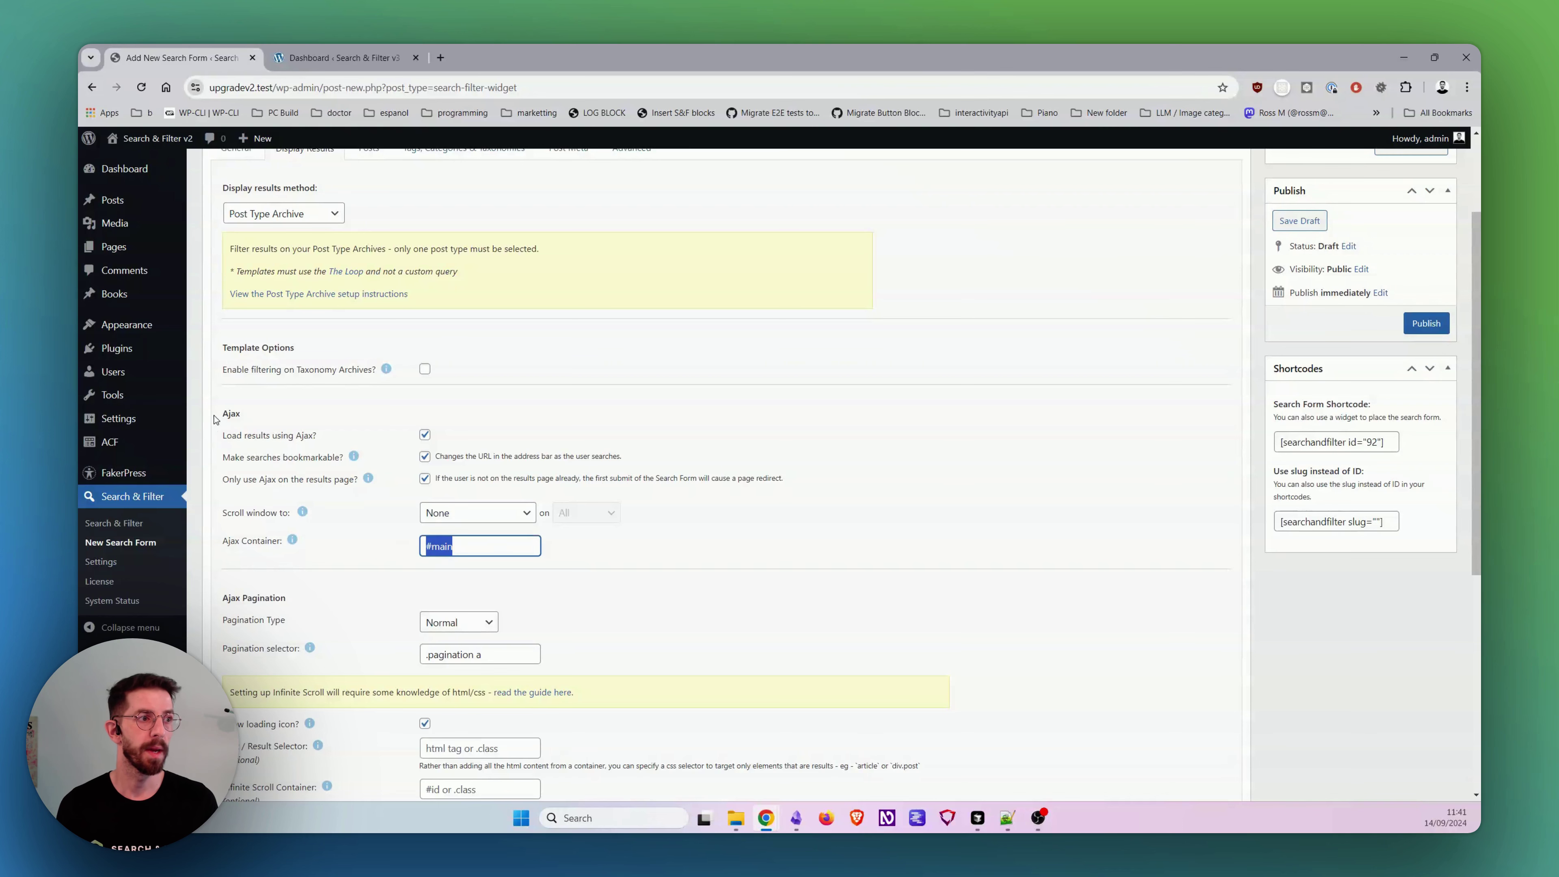
Step: Examine the v3 query's dynamic update settings, including the loading icon, results container, scrolling and pagination options
{"action": "left_click", "coordinate": [304, 46]}
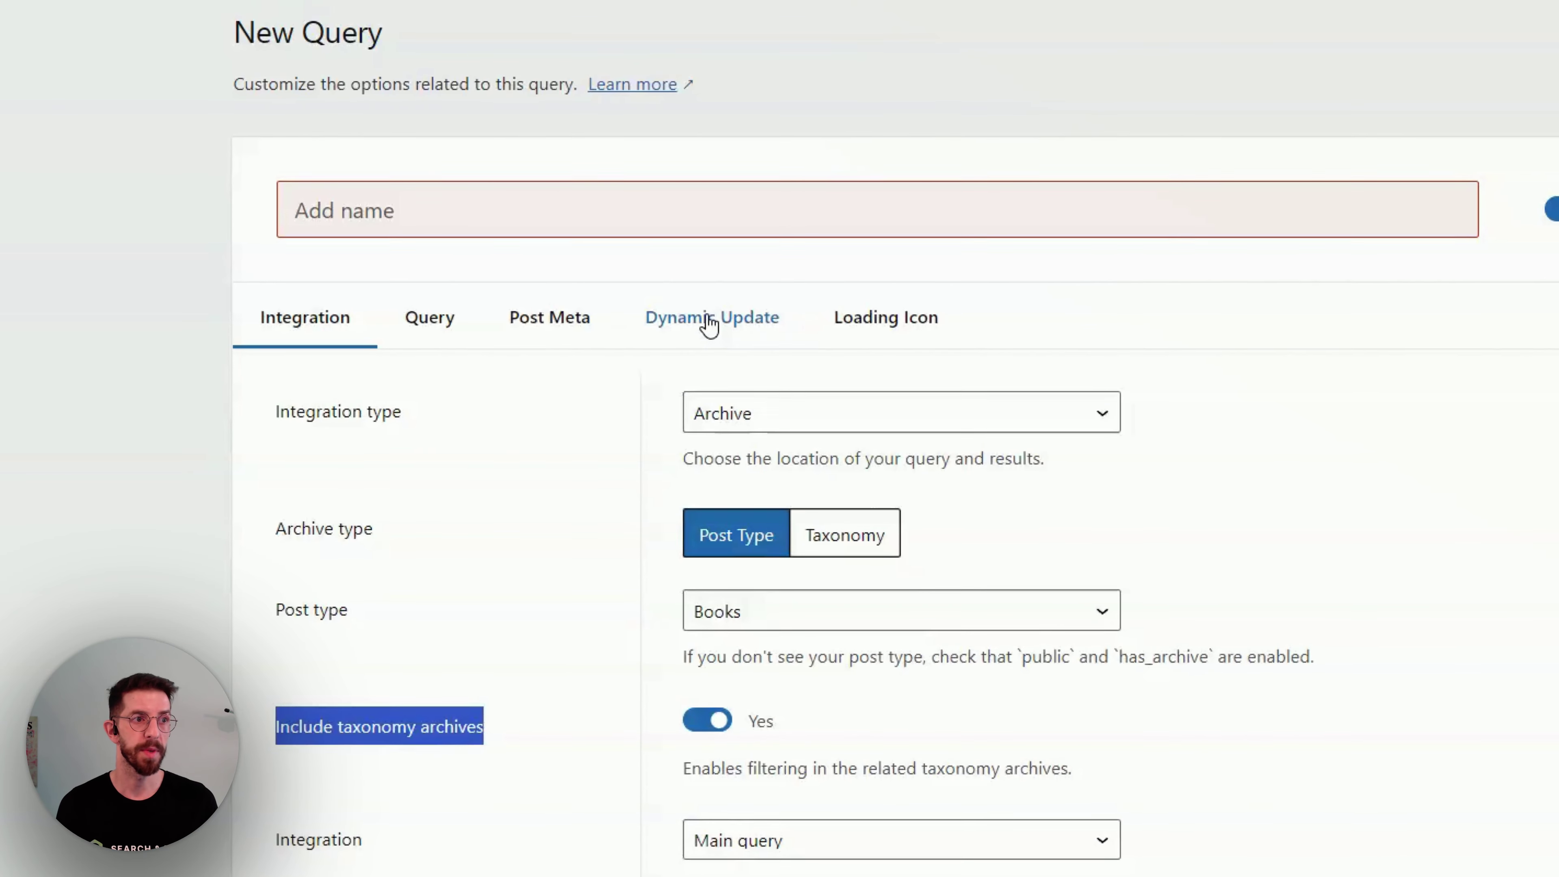
{"action": "left_click", "coordinate": [680, 327]}
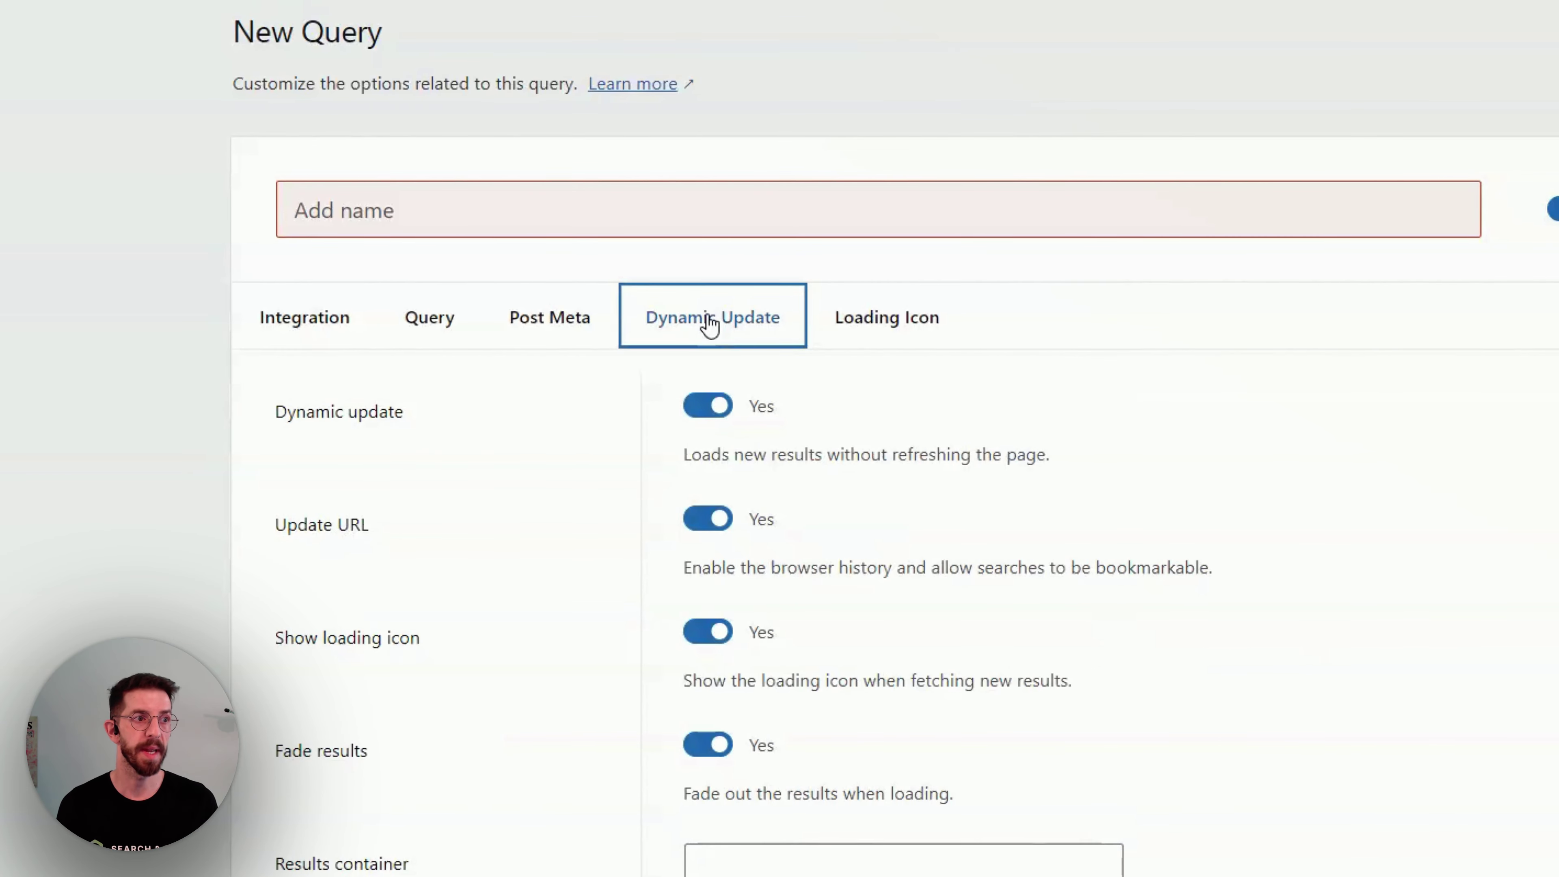
{"action": "scroll", "coordinate": [603, 490], "scroll_direction": "down", "scroll_amount": 5}
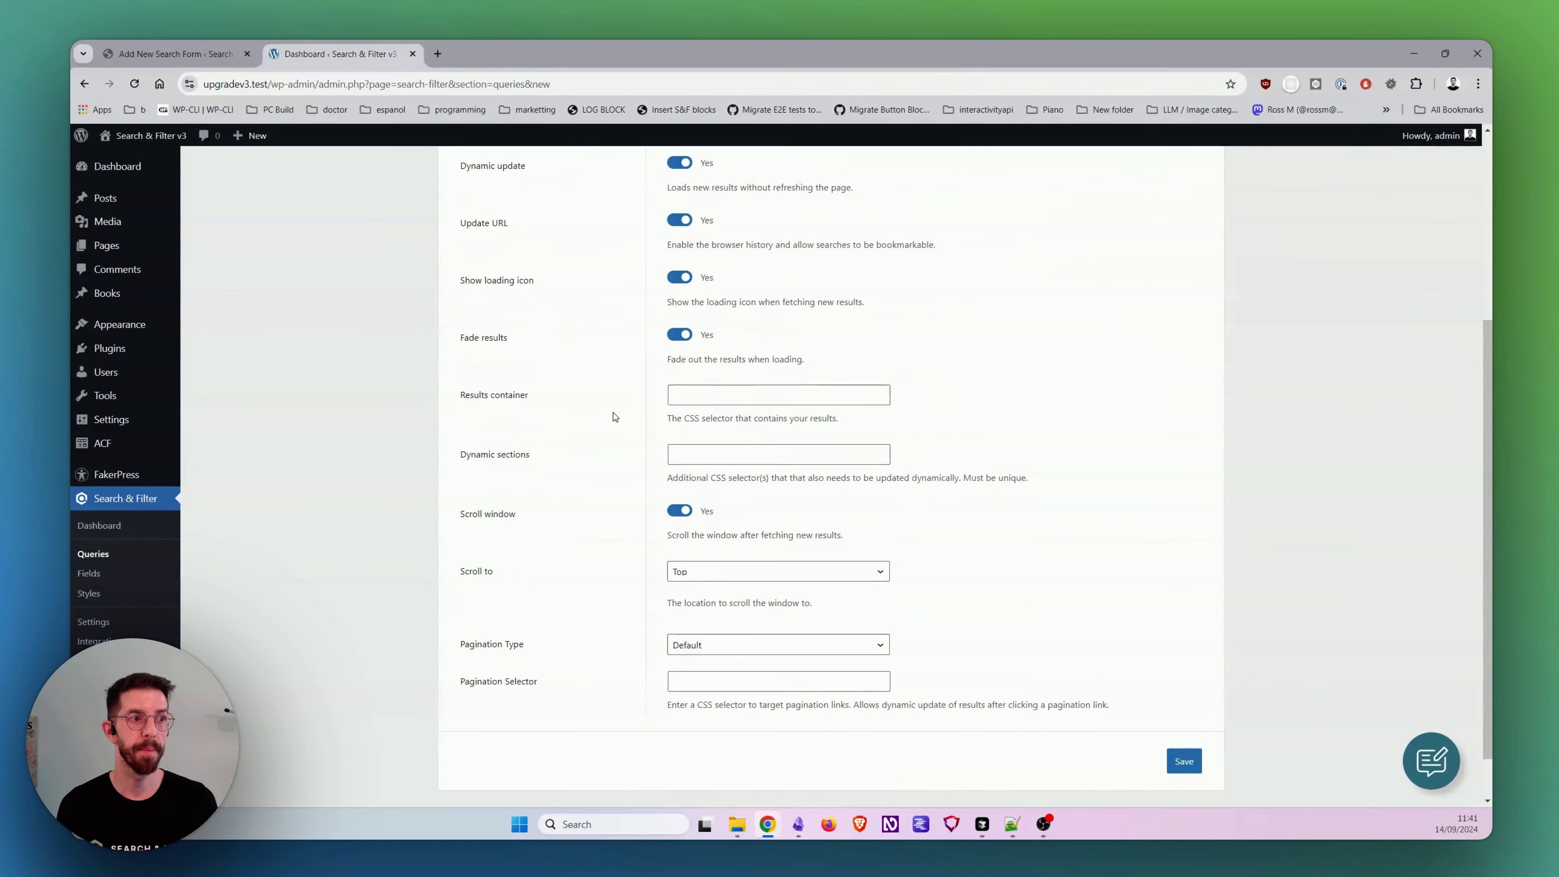
{"action": "scroll", "coordinate": [614, 417], "scroll_direction": "up", "scroll_amount": 5}
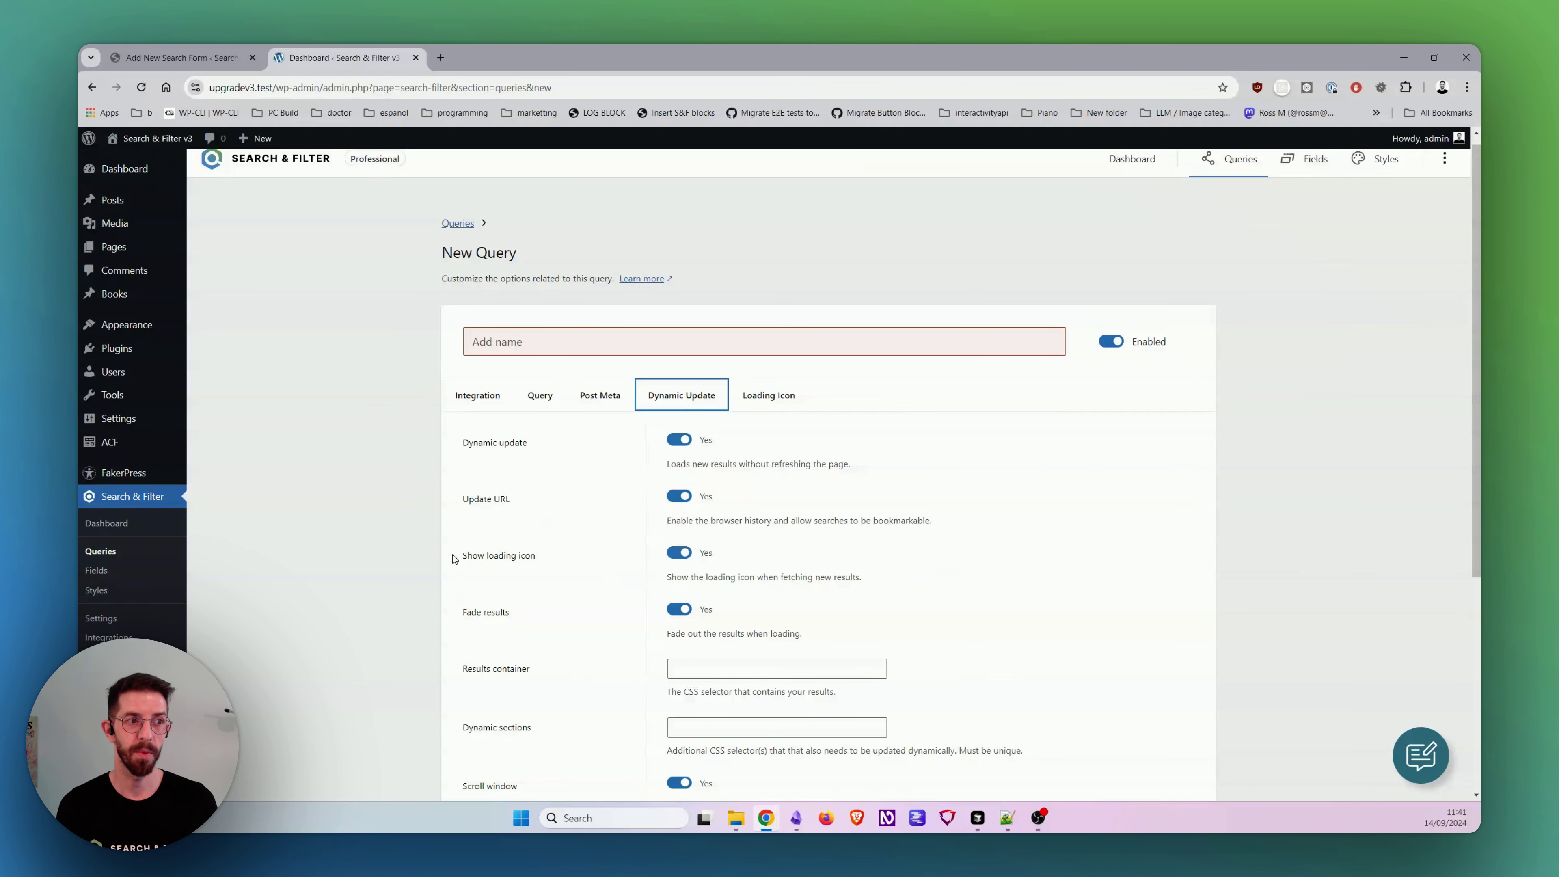
{"action": "left_click_drag", "start_coordinate": [453, 558], "coordinate": [554, 568]}
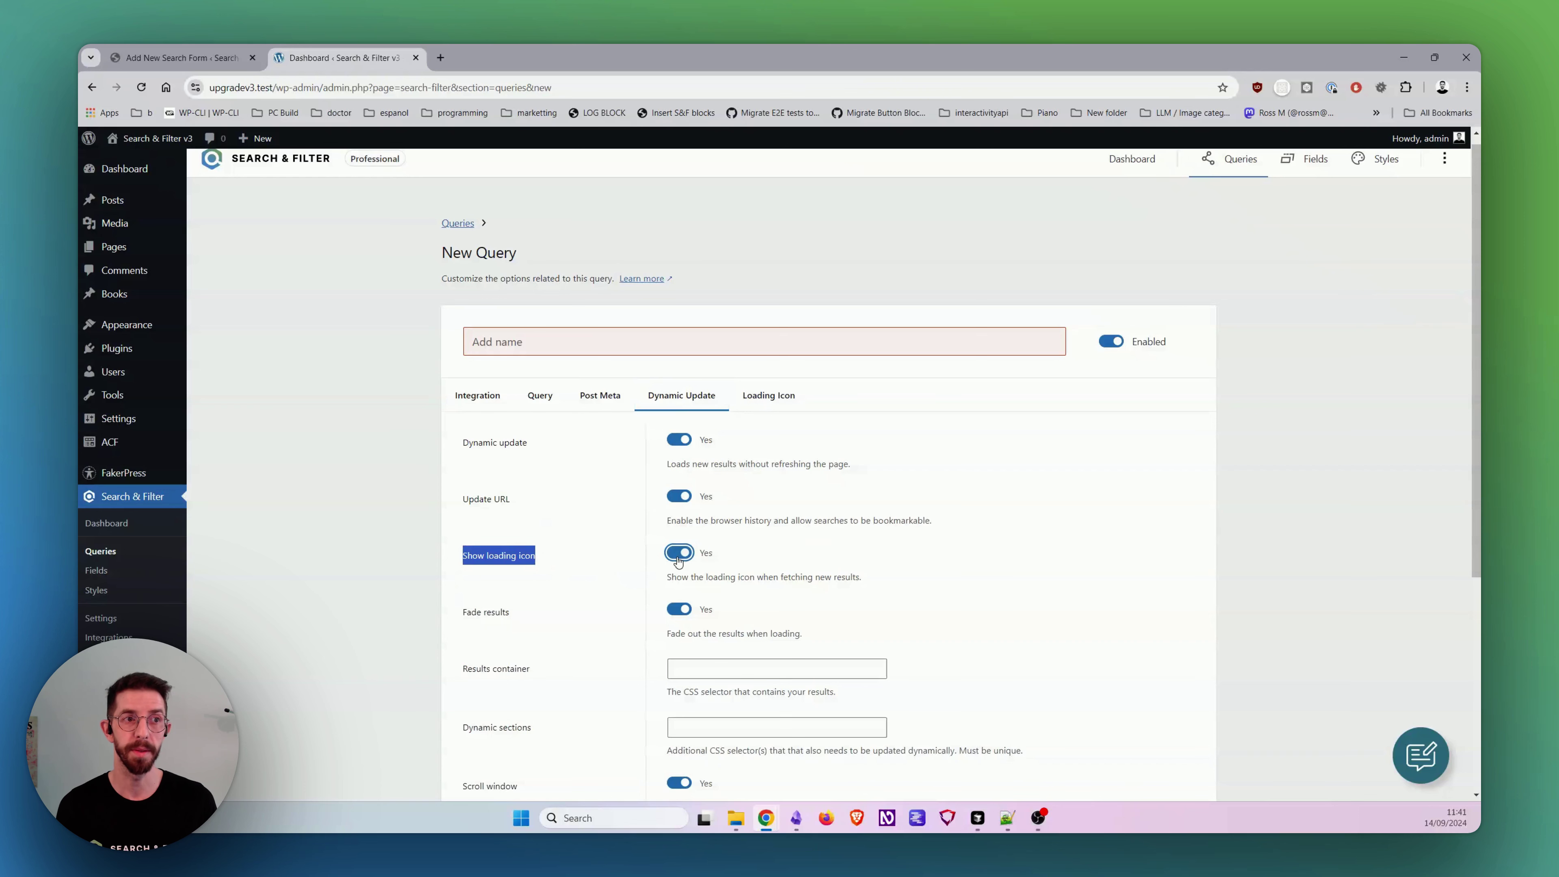
Step: Set the background color of the v3 query's loading icon to Primary (#9DFF20)
{"action": "left_click", "coordinate": [781, 403]}
{"action": "scroll", "coordinate": [985, 418], "scroll_direction": "down", "scroll_amount": 3}
{"action": "scroll", "coordinate": [891, 424], "scroll_direction": "up", "scroll_amount": 3}
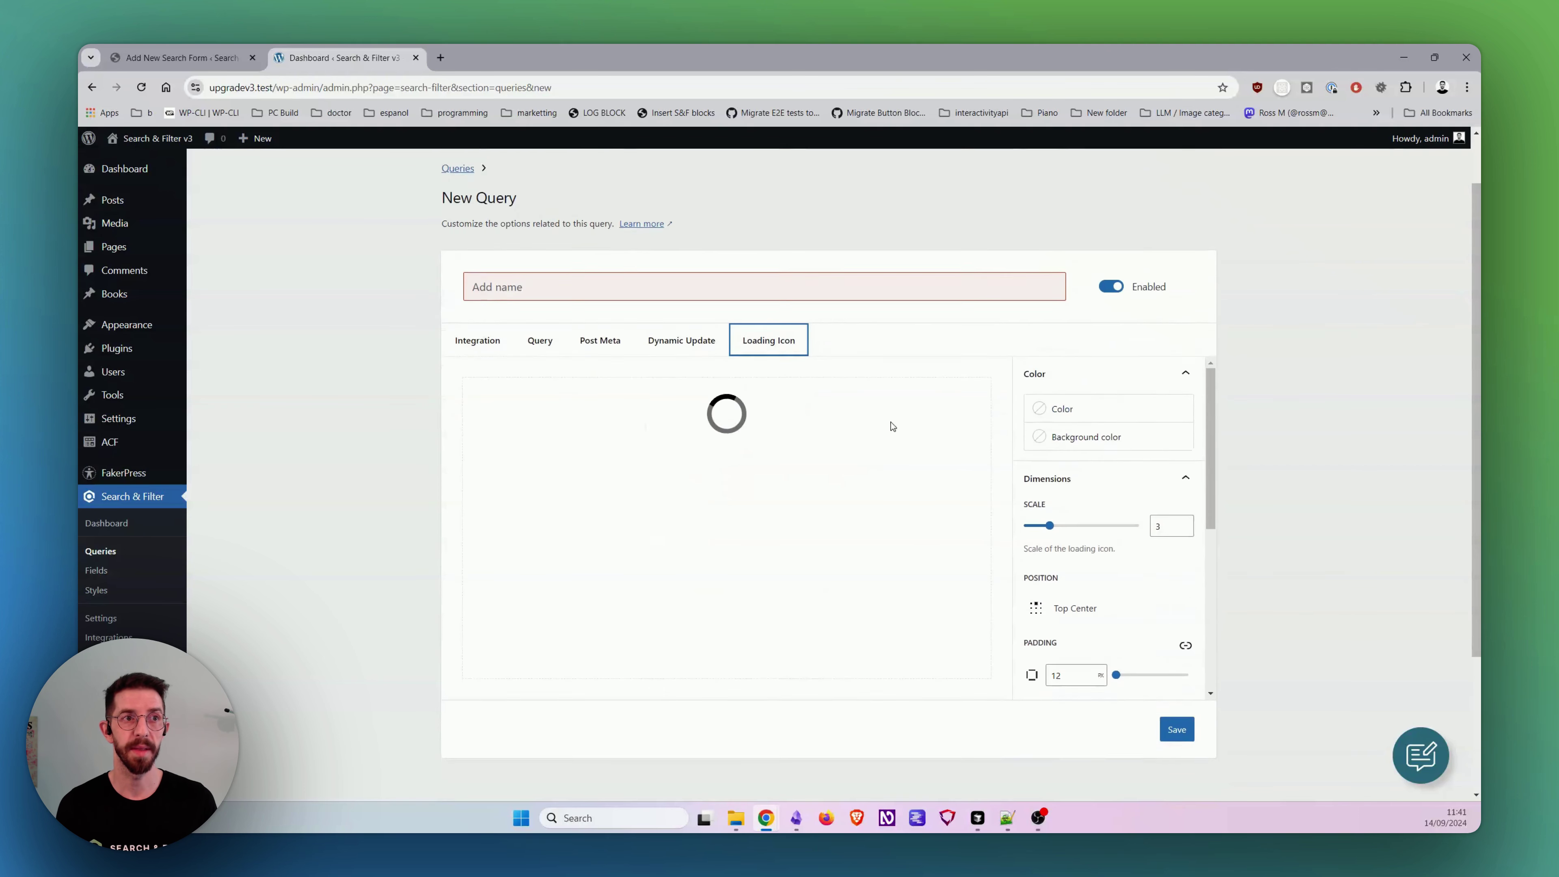
{"action": "left_click", "coordinate": [1087, 495]}
{"action": "left_click", "coordinate": [897, 593]}
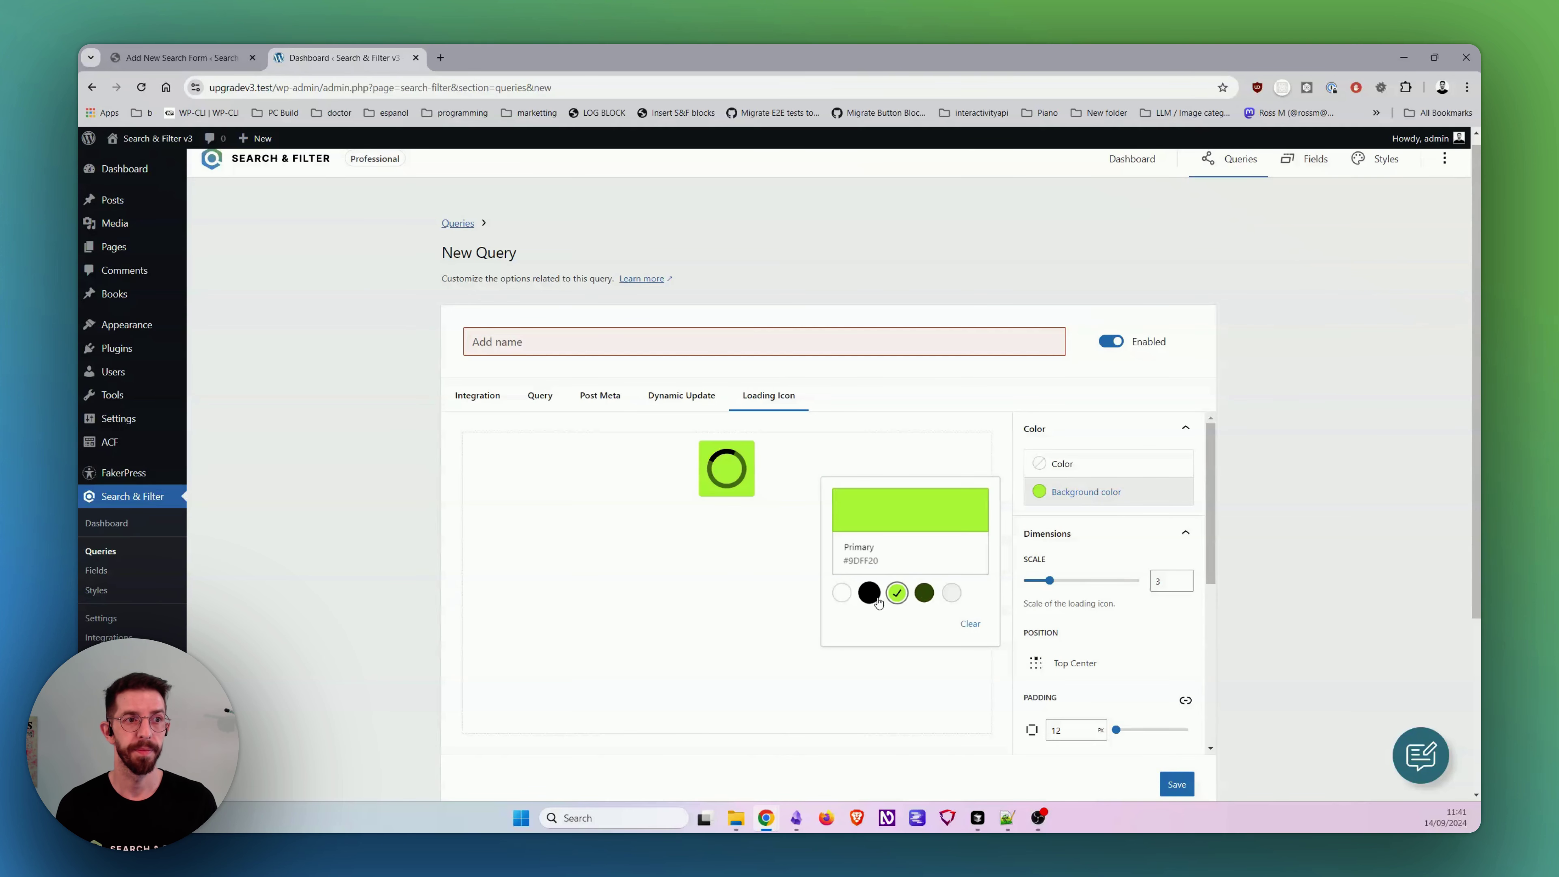
Step: Try black and Primary as the loading icon's background, and open its icon color options
{"action": "left_click", "coordinate": [869, 593]}
{"action": "left_click", "coordinate": [897, 594]}
{"action": "left_click", "coordinate": [1082, 465]}
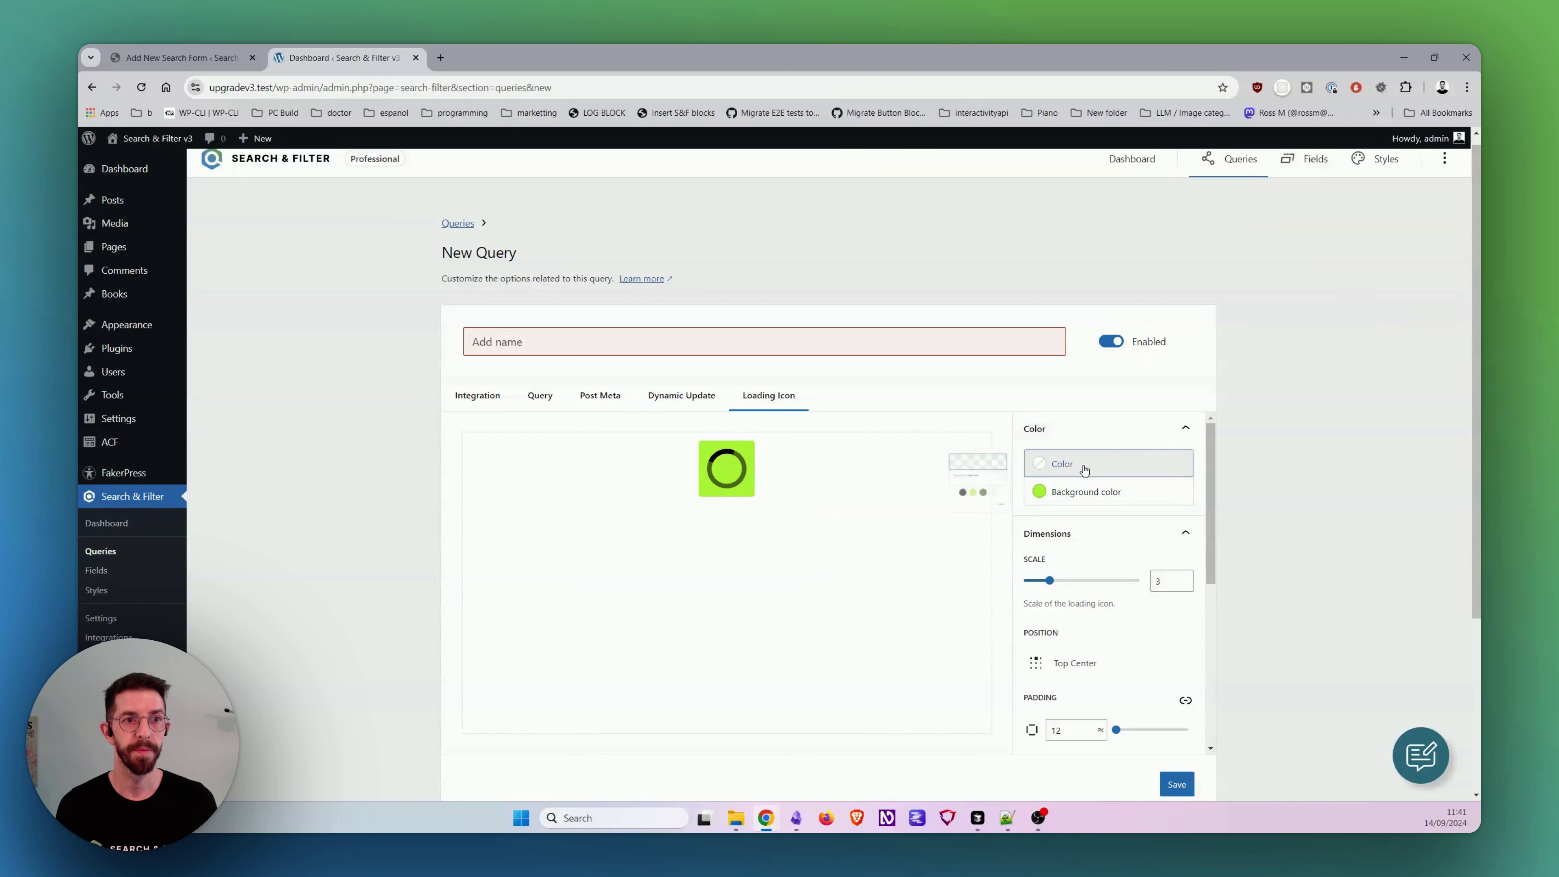
{"action": "left_click", "coordinate": [843, 565]}
{"action": "left_click", "coordinate": [843, 566]}
{"action": "left_click", "coordinate": [1099, 491]}
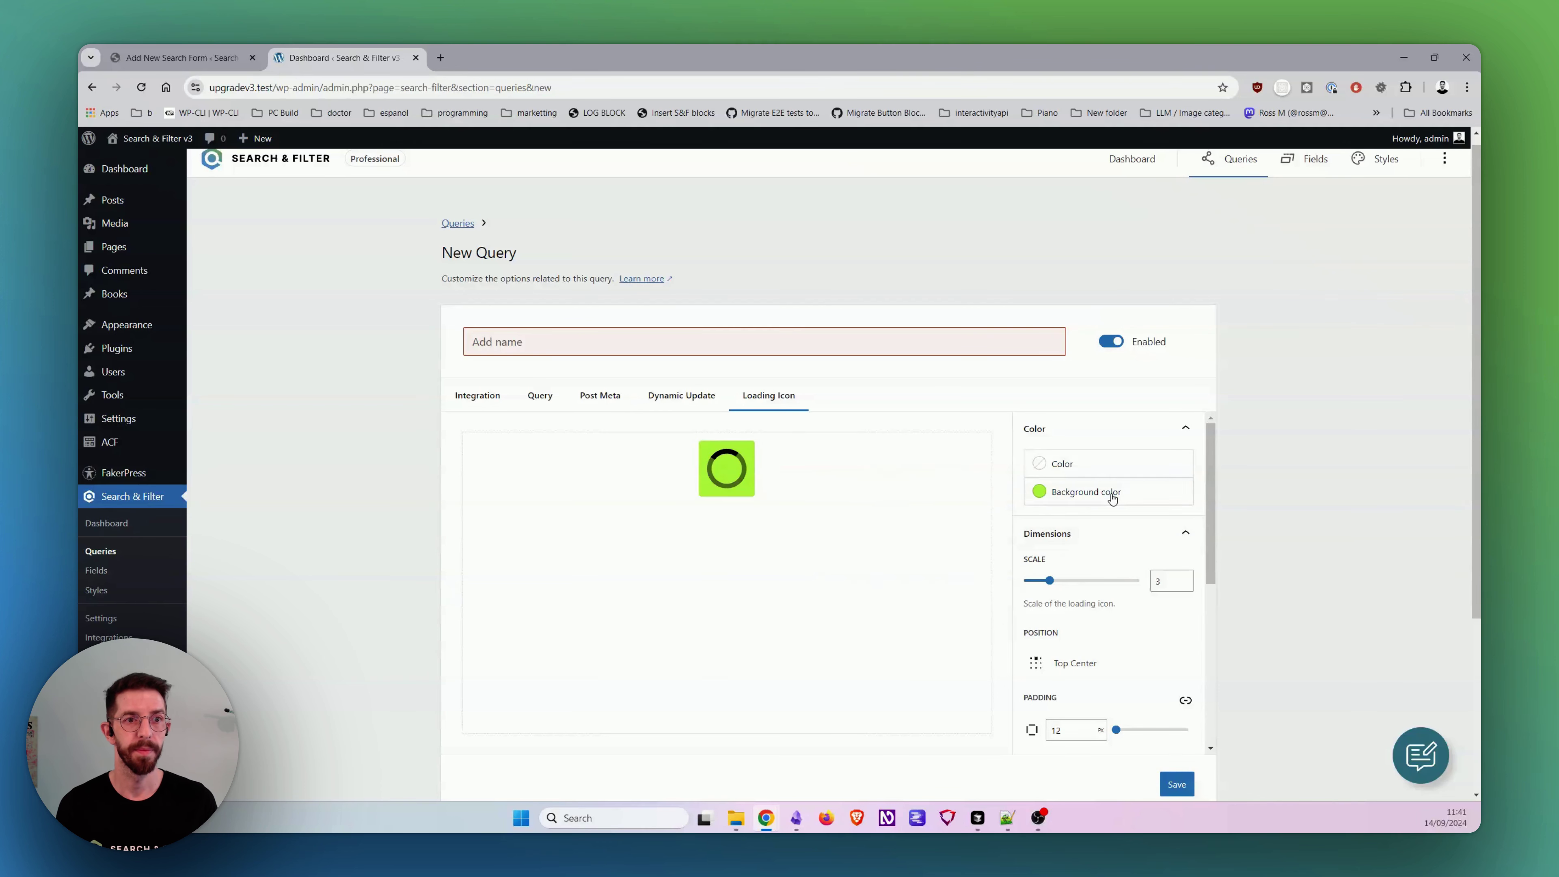
{"action": "left_click", "coordinate": [897, 592]}
Step: Compare the v3 query's fade results and URL update options with the v2 form's Ajax and pagination settings
{"action": "left_click", "coordinate": [674, 398]}
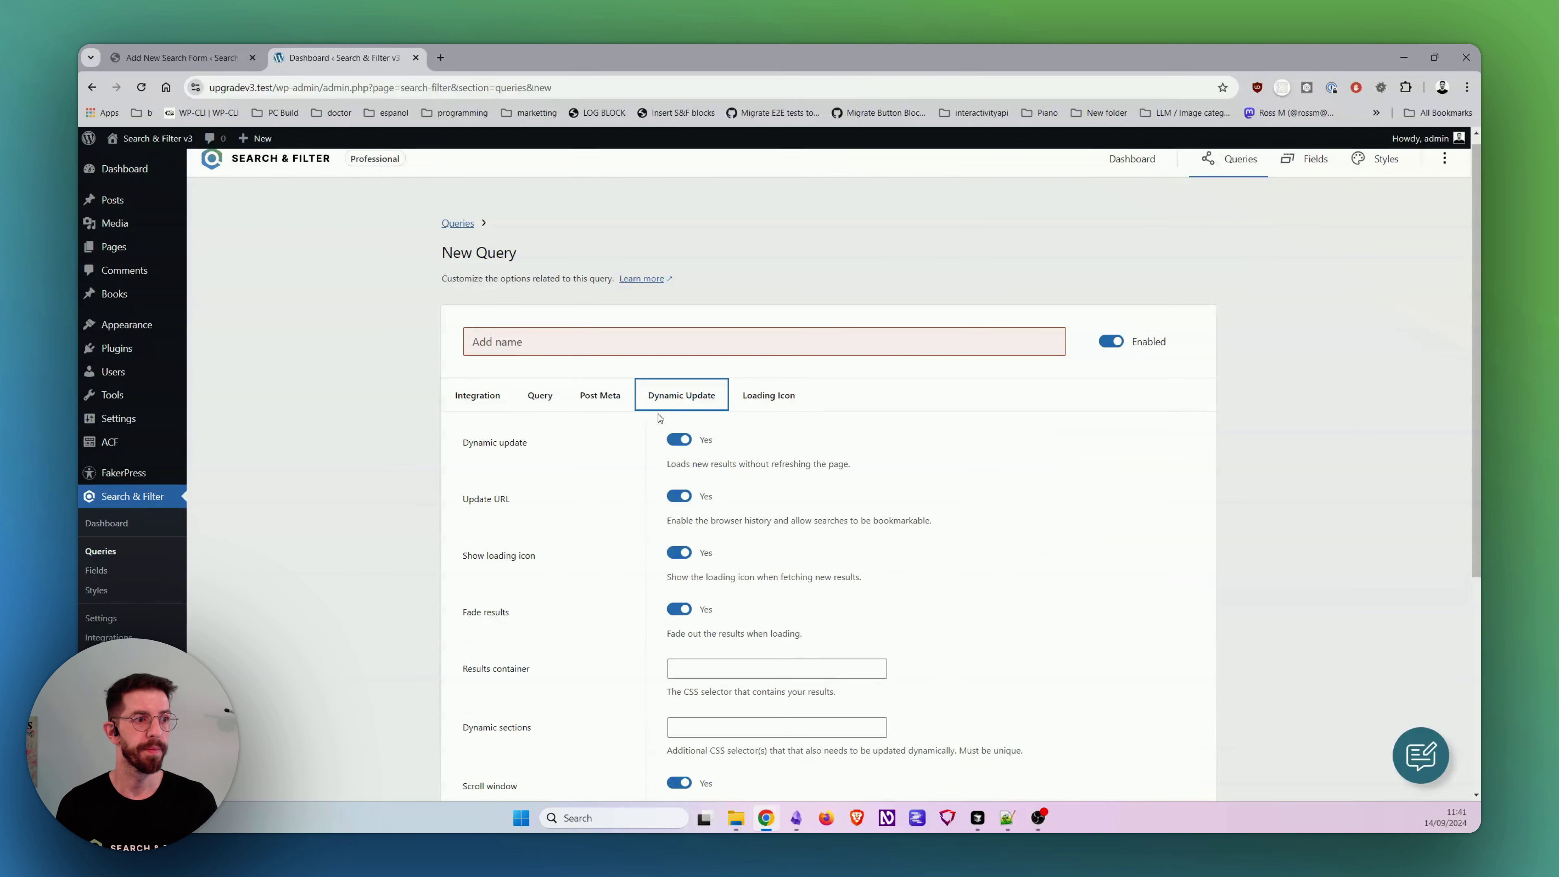
{"action": "left_click_drag", "start_coordinate": [461, 613], "coordinate": [737, 614]}
{"action": "scroll", "coordinate": [485, 510], "scroll_direction": "down", "scroll_amount": 2}
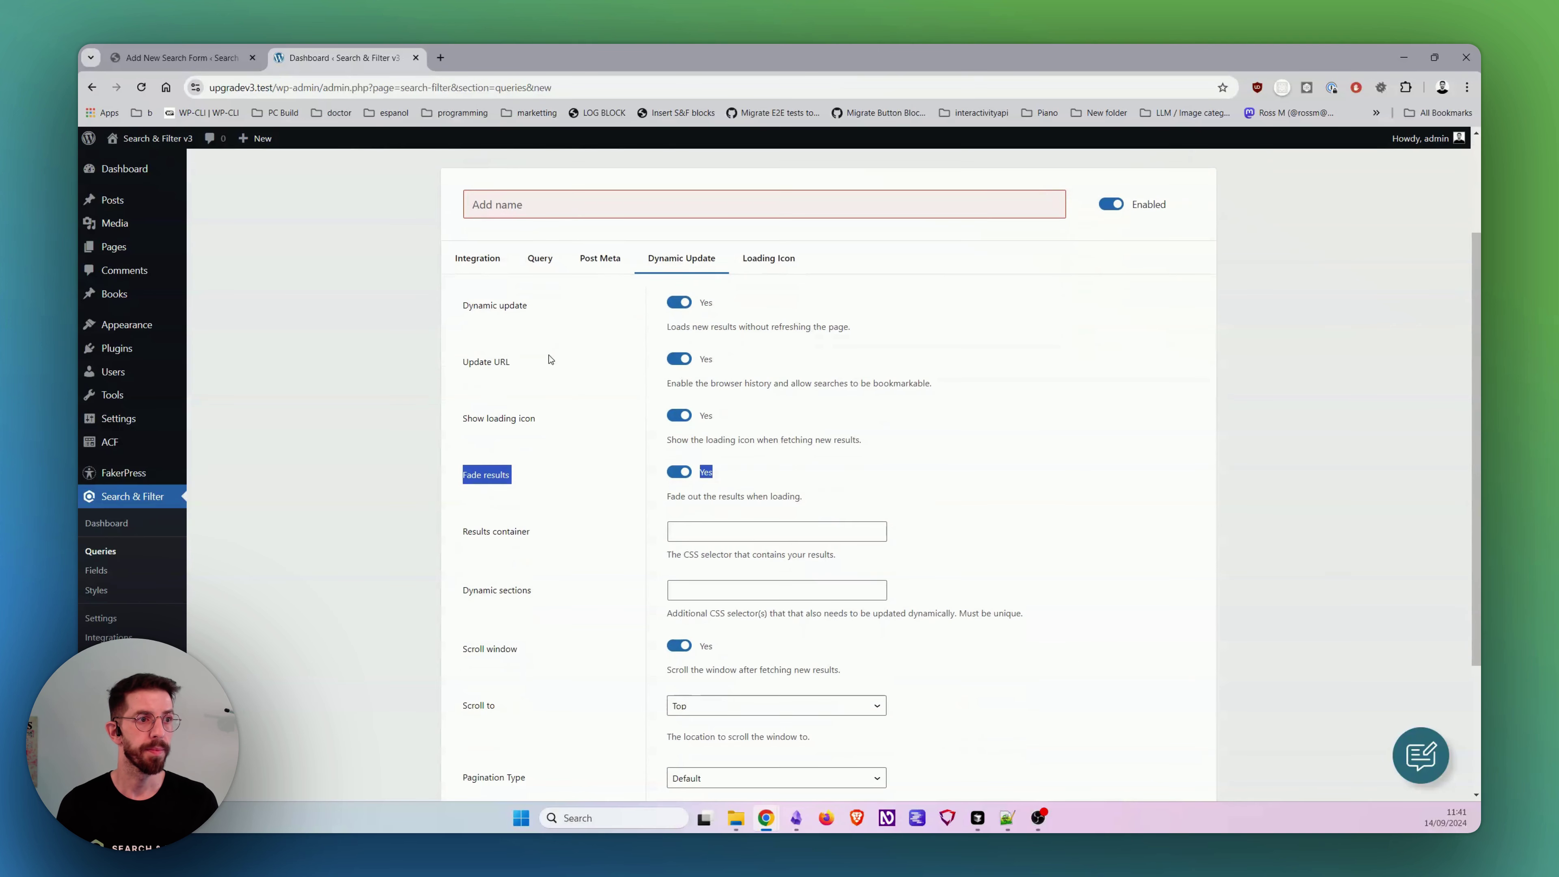
{"action": "left_click_drag", "start_coordinate": [458, 362], "coordinate": [774, 368]}
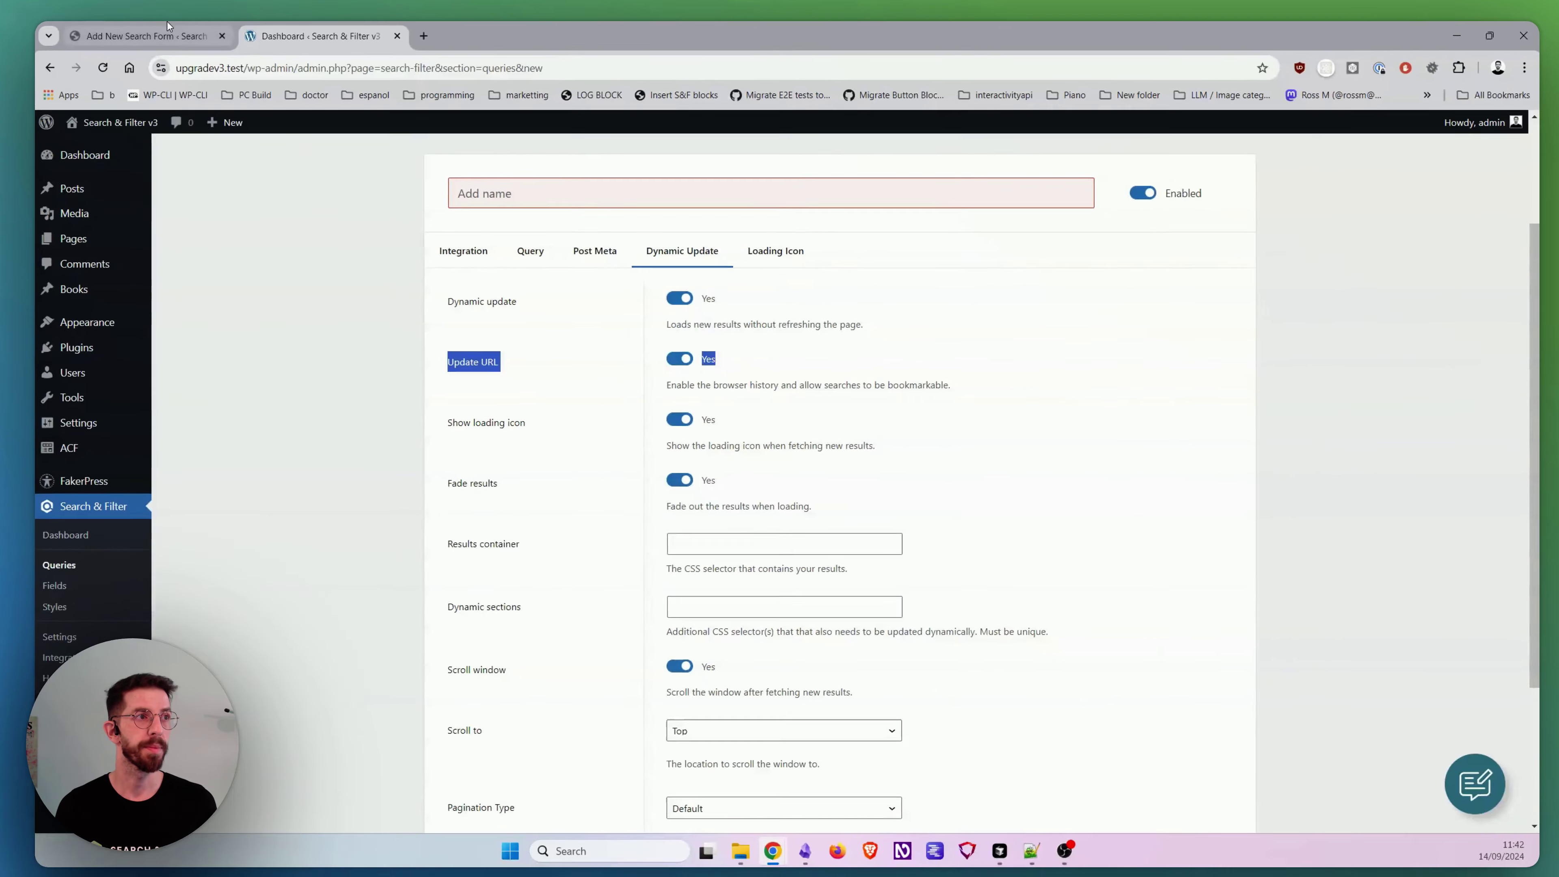
{"action": "left_click", "coordinate": [166, 20]}
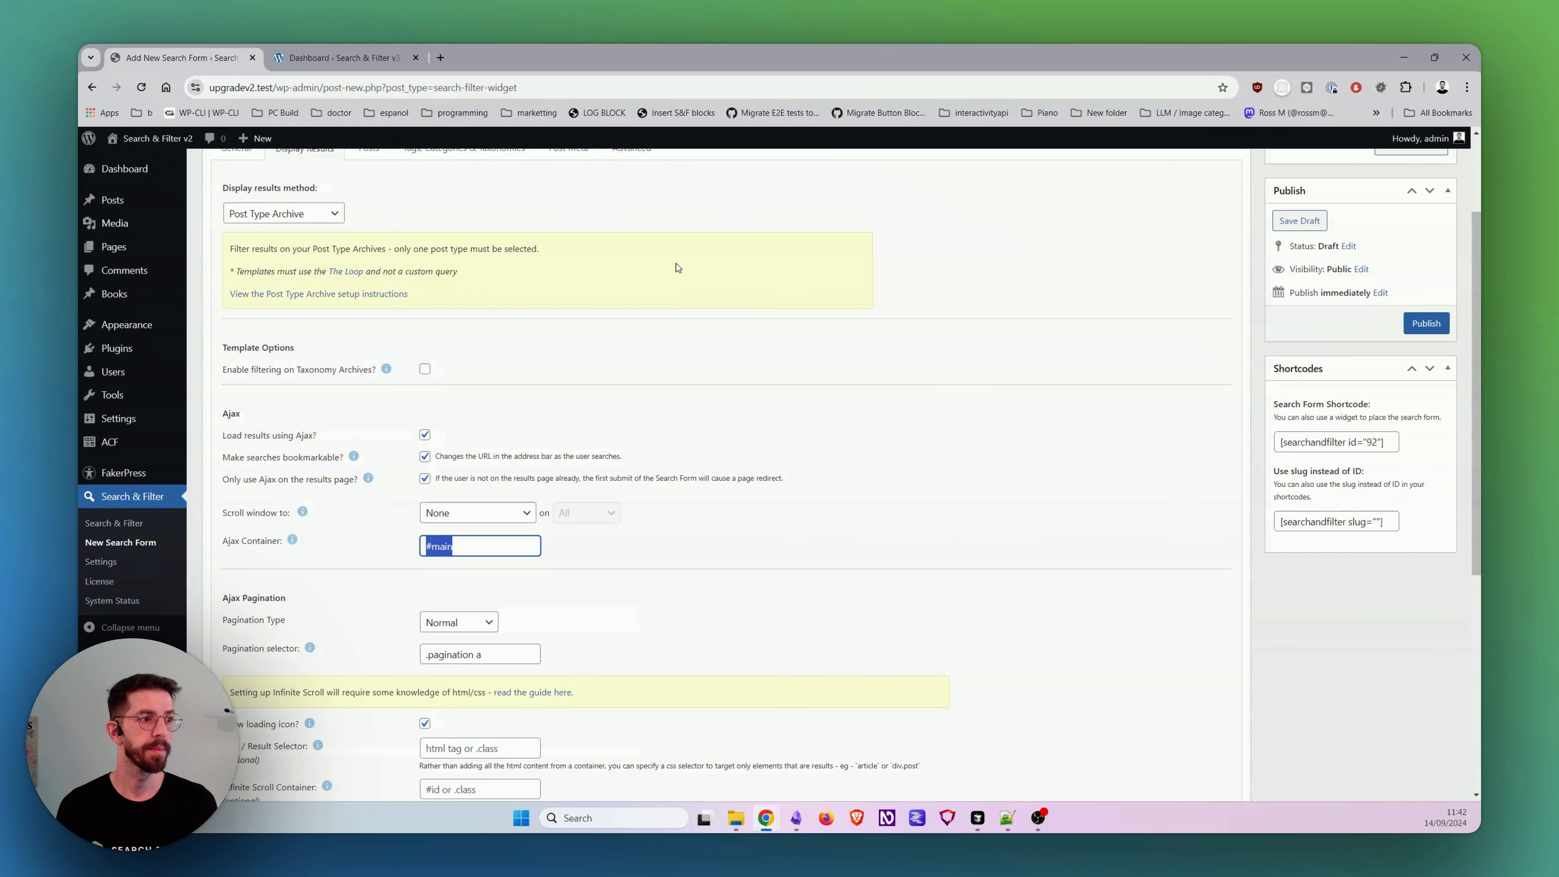
{"action": "scroll", "coordinate": [675, 289], "scroll_direction": "down", "scroll_amount": 2}
{"action": "scroll", "coordinate": [660, 483], "scroll_direction": "up", "scroll_amount": 2}
{"action": "left_click", "coordinate": [660, 483]}
{"action": "scroll", "coordinate": [233, 502], "scroll_direction": "down", "scroll_amount": 2}
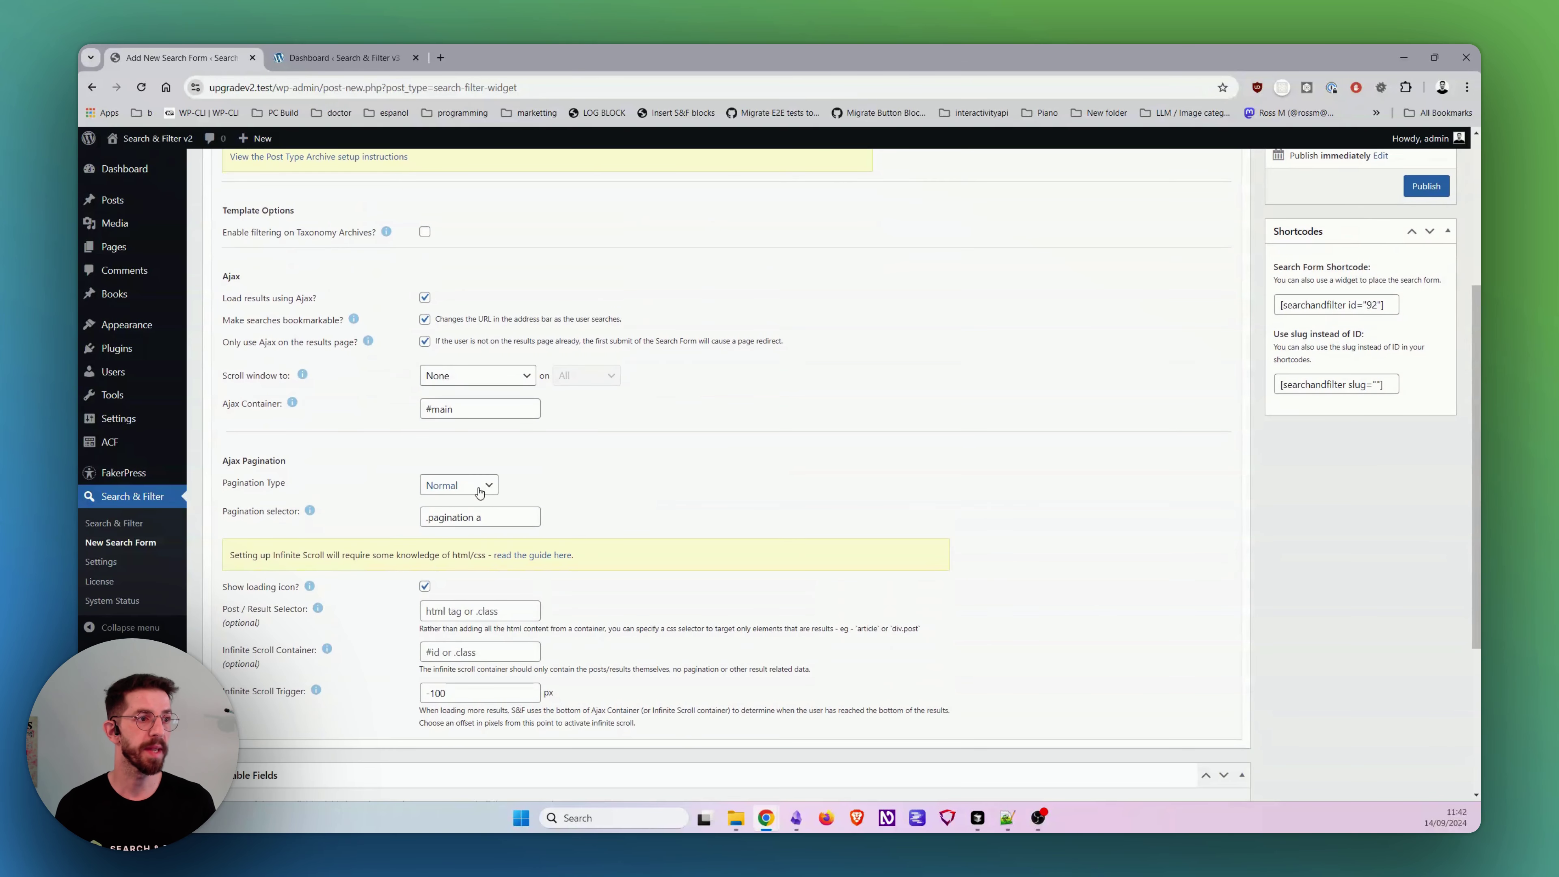
Step: Set the pagination type in the v3 query's dynamic update settings to Load more
{"action": "left_click", "coordinate": [351, 50]}
{"action": "scroll", "coordinate": [497, 504], "scroll_direction": "down", "scroll_amount": 3}
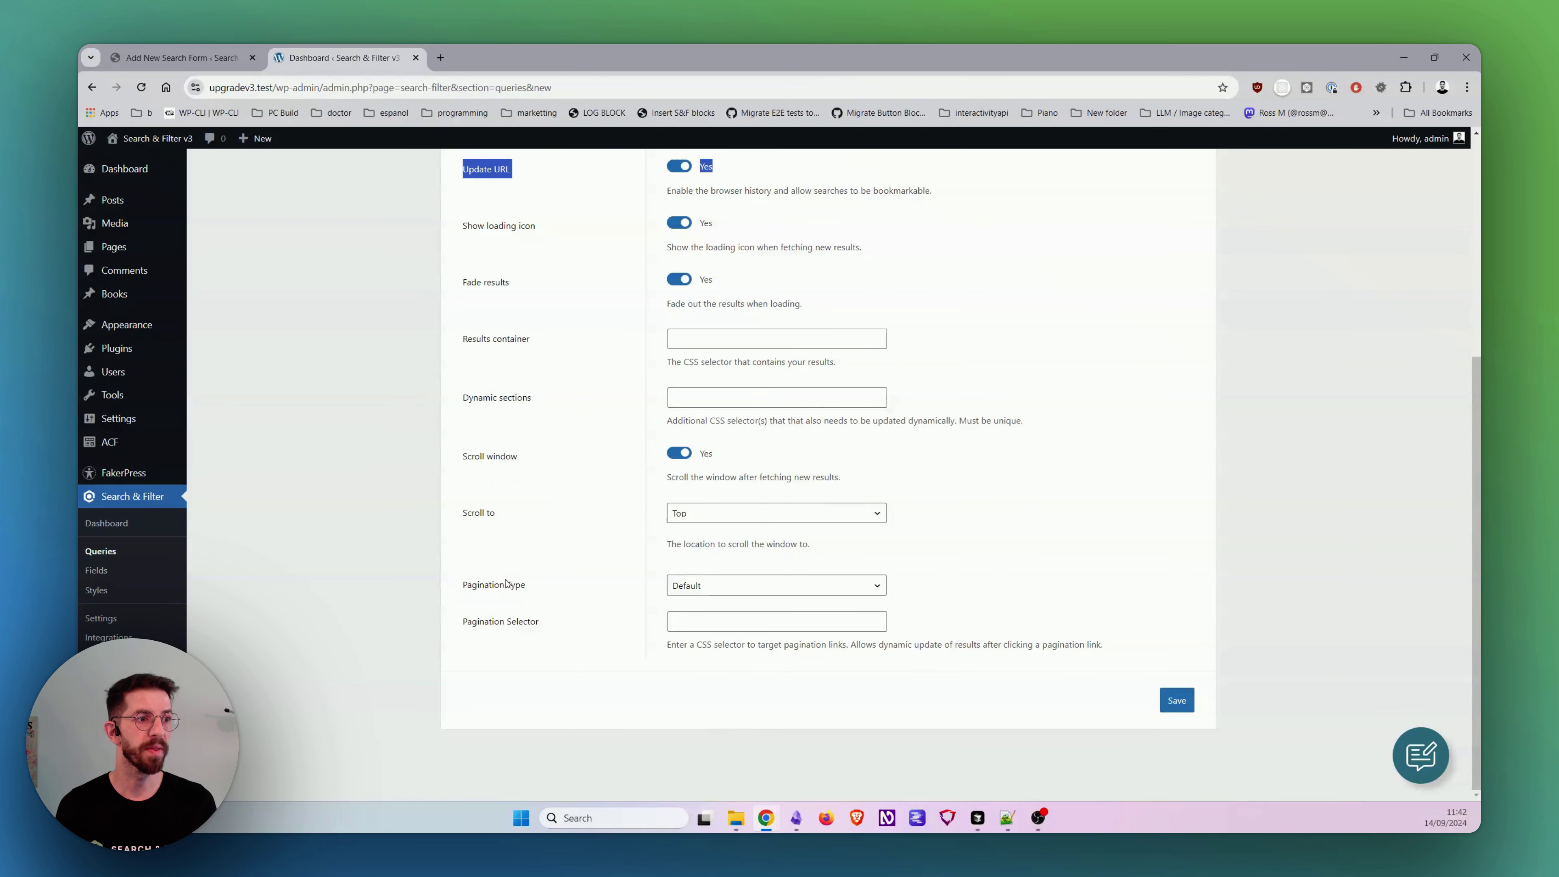
{"action": "left_click_drag", "start_coordinate": [467, 583], "coordinate": [741, 592]}
{"action": "left_click", "coordinate": [742, 592]}
{"action": "left_click", "coordinate": [736, 602]}
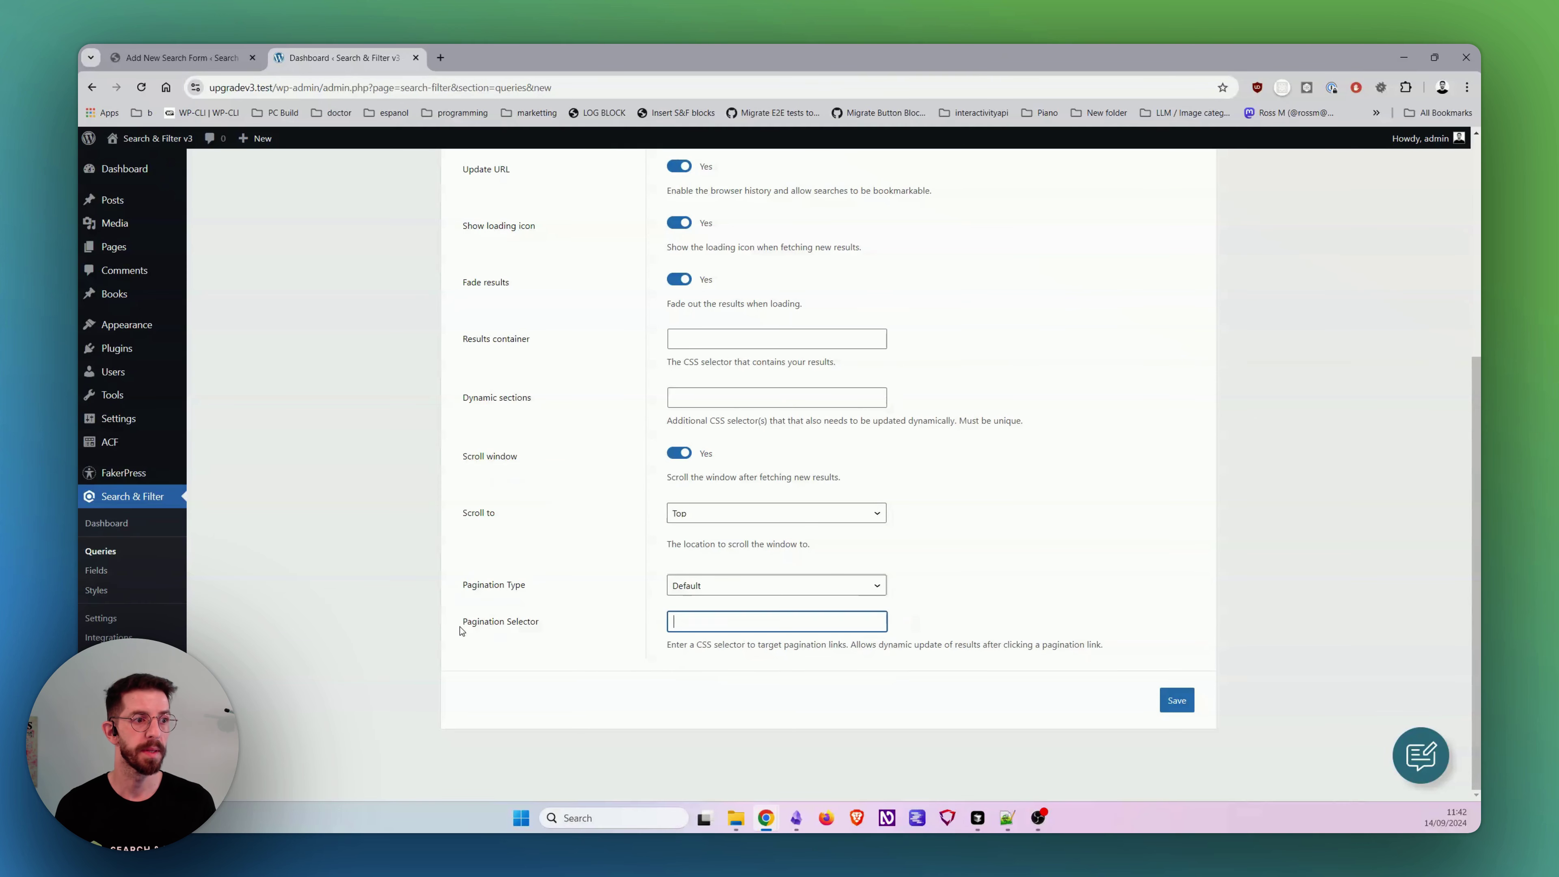
{"action": "left_click_drag", "start_coordinate": [461, 624], "coordinate": [643, 638]}
{"action": "left_click", "coordinate": [712, 625]}
{"action": "left_click_drag", "start_coordinate": [473, 582], "coordinate": [716, 593]}
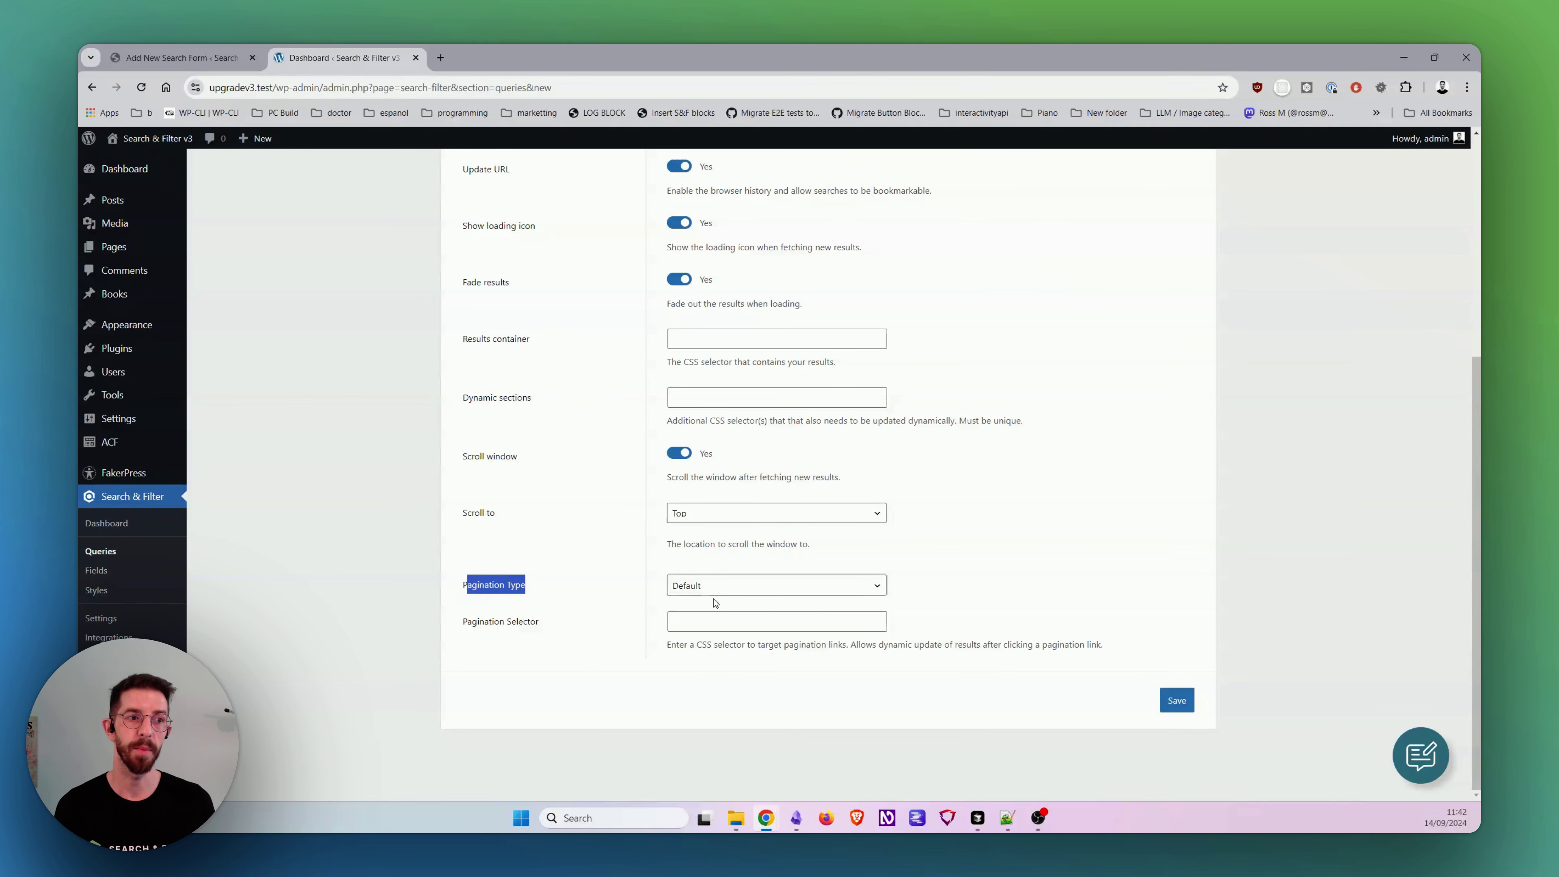
{"action": "left_click", "coordinate": [716, 593]}
{"action": "left_click", "coordinate": [764, 620]}
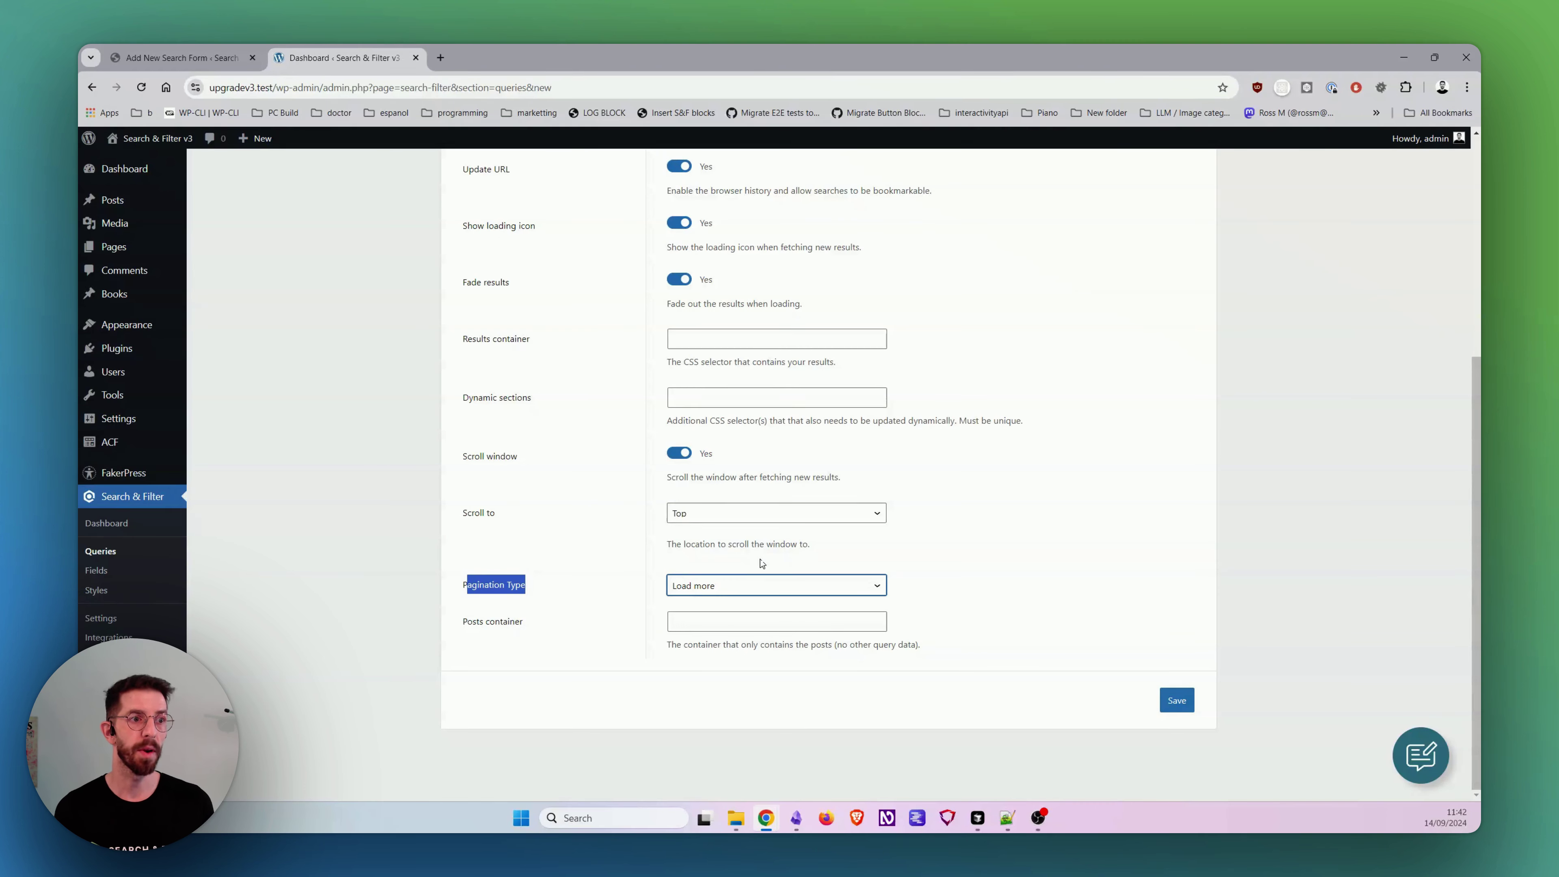
{"action": "left_click", "coordinate": [554, 553]}
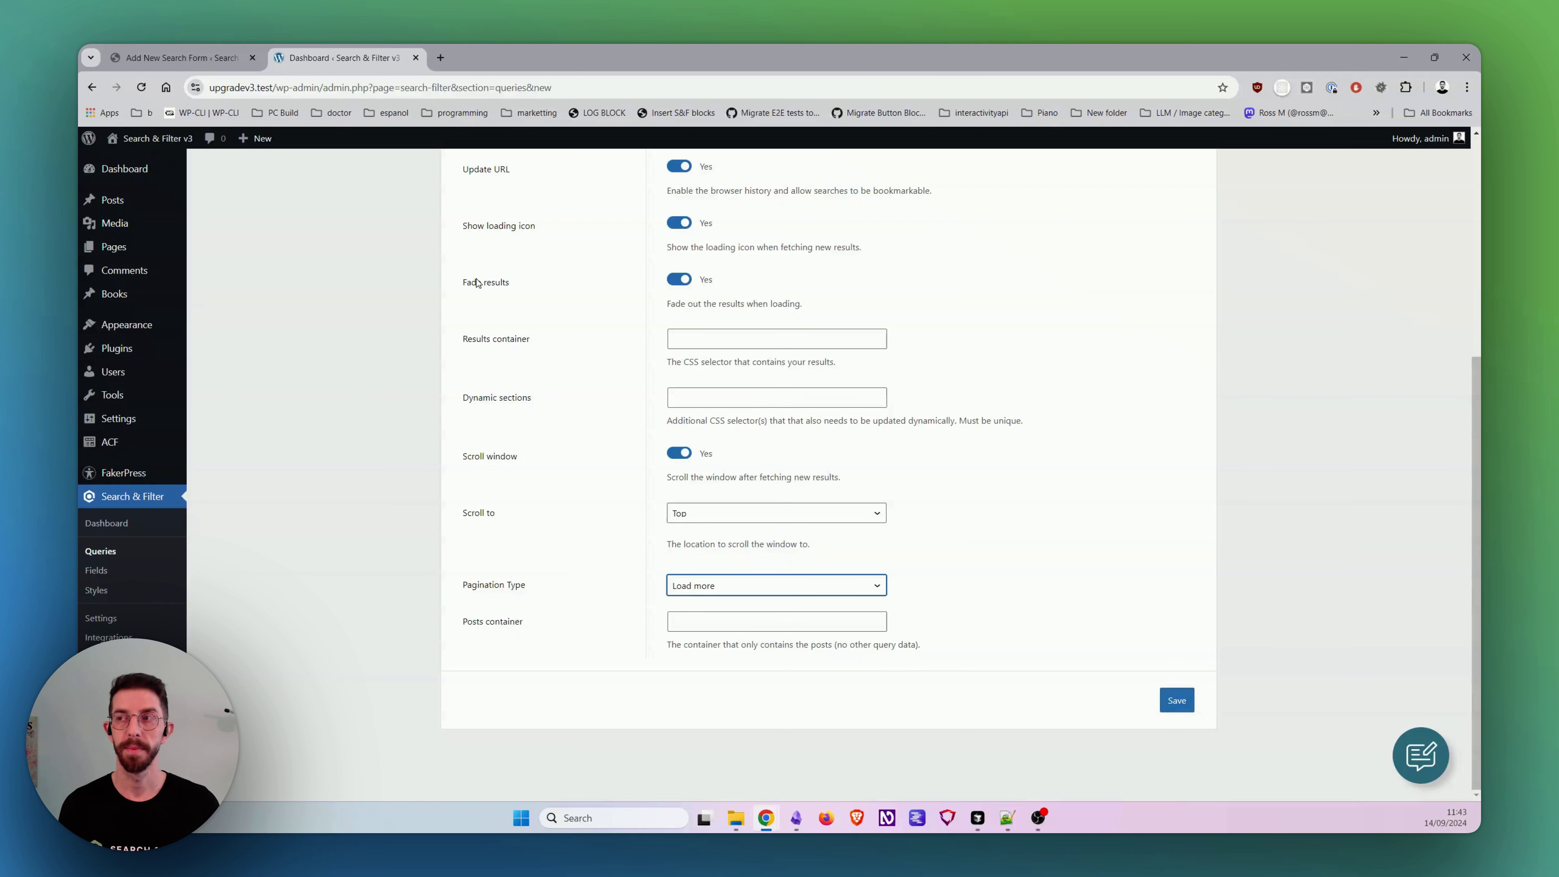
Step: Set the v2 search form's display results method to Using a Shortcode
{"action": "key", "text": "ctrl+shift+Tab"}
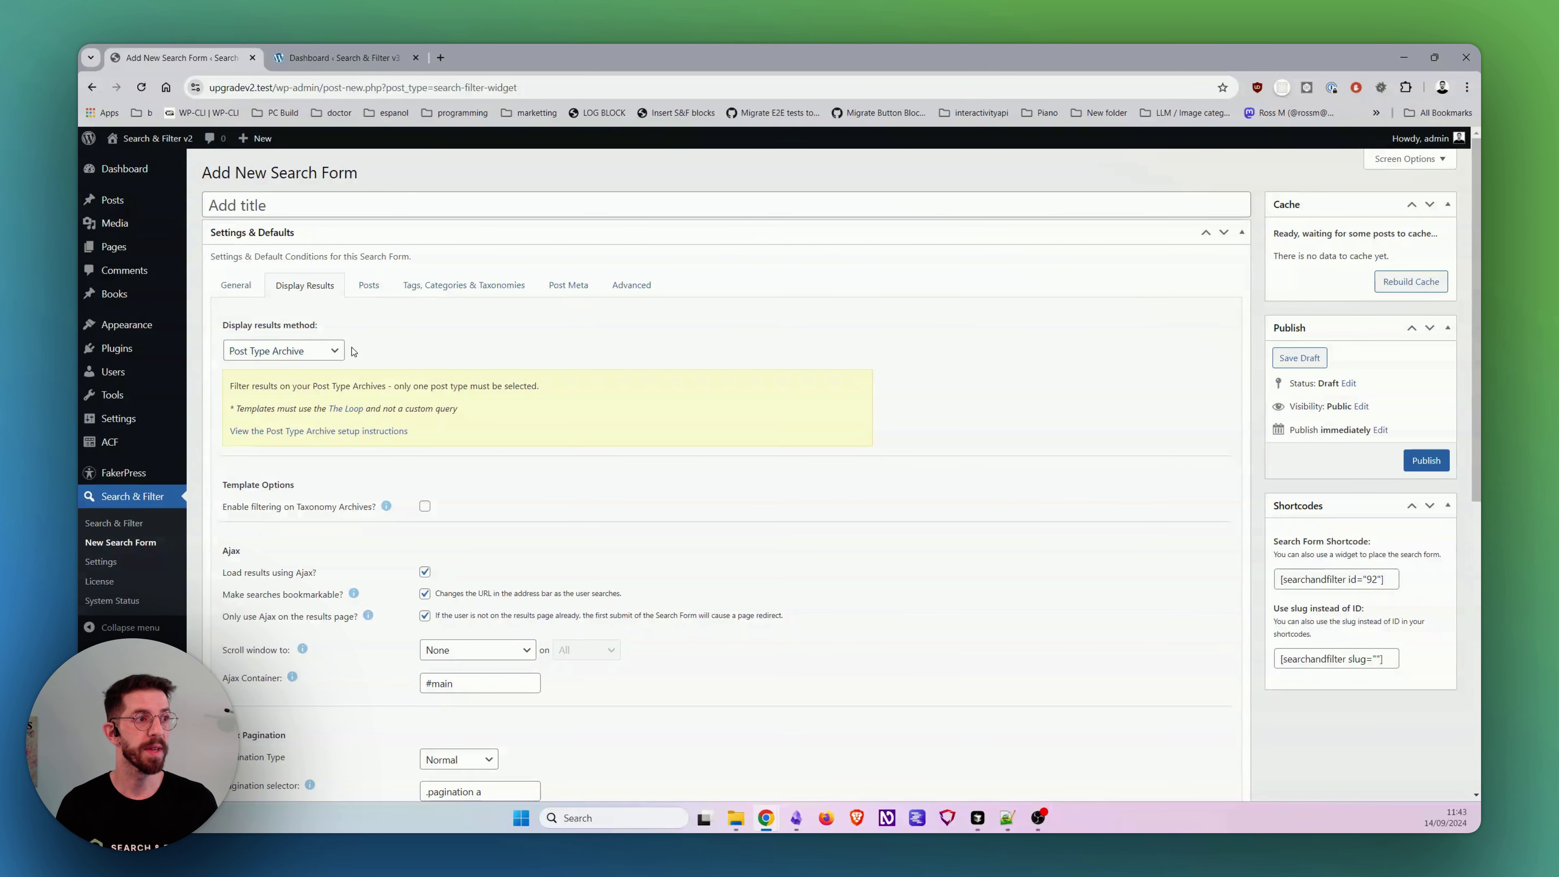
{"action": "left_click", "coordinate": [298, 355]}
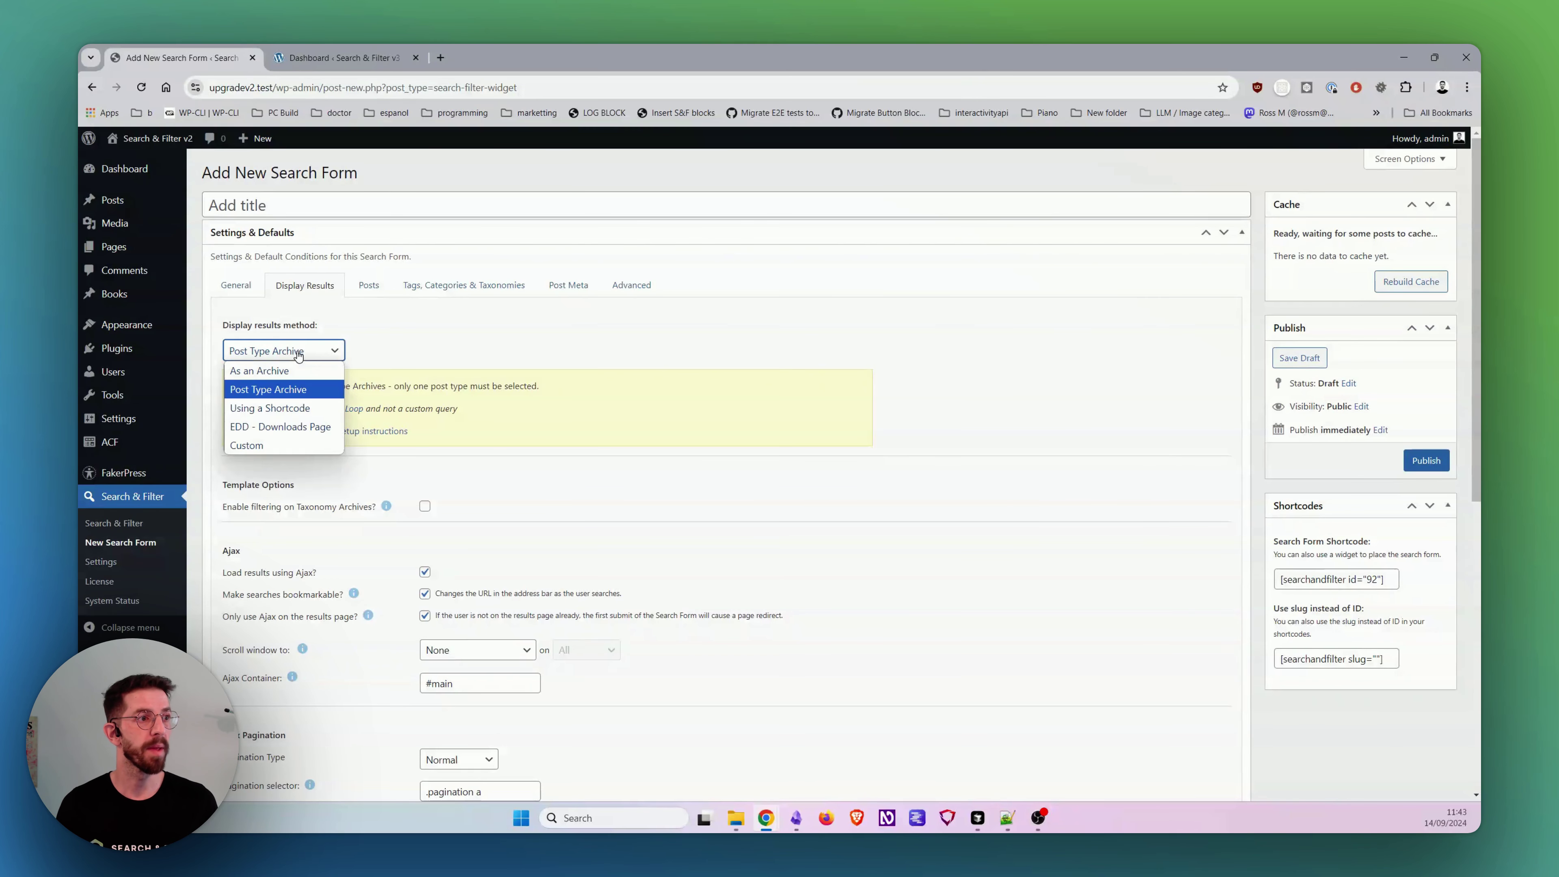
{"action": "left_click", "coordinate": [302, 408]}
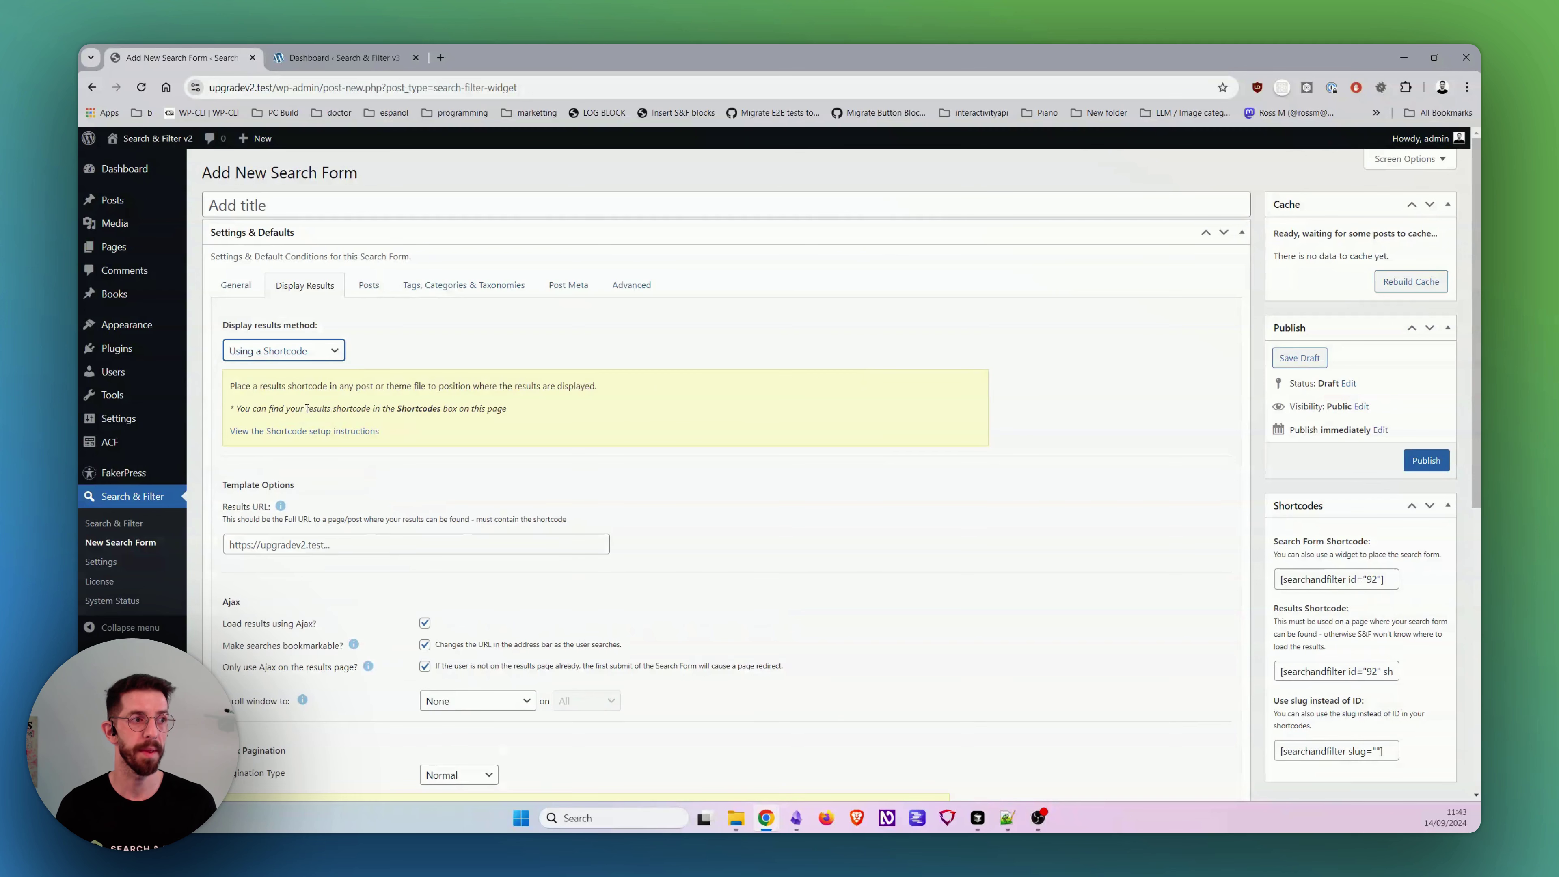
Step: Review the v3 query's integration settings, checking the available post types and integration methods
{"action": "left_click", "coordinate": [368, 49]}
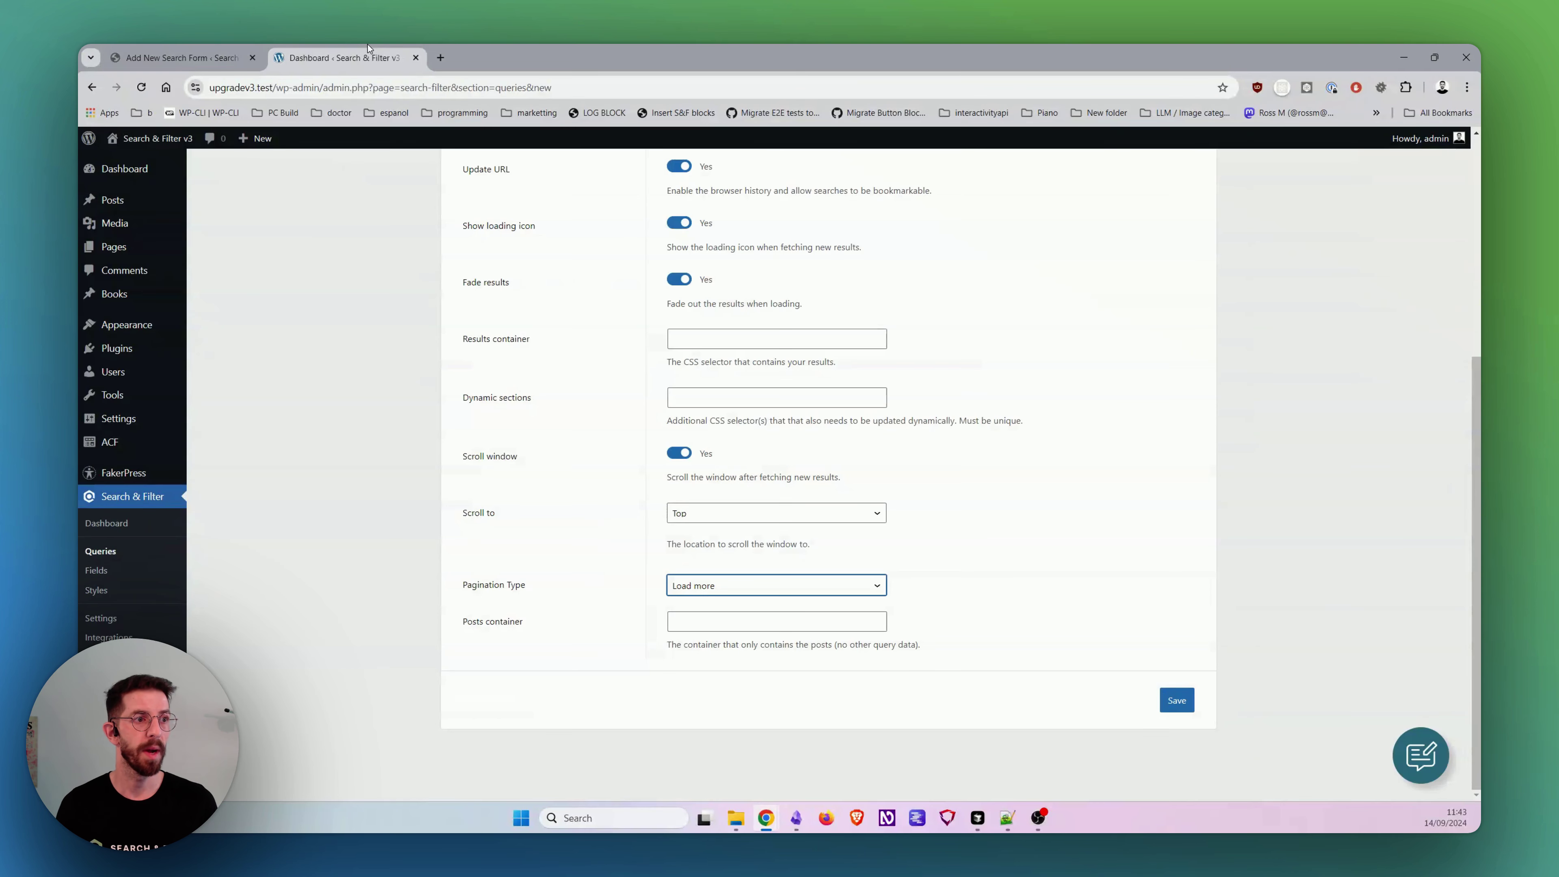
{"action": "scroll", "coordinate": [554, 405], "scroll_direction": "up", "scroll_amount": 5}
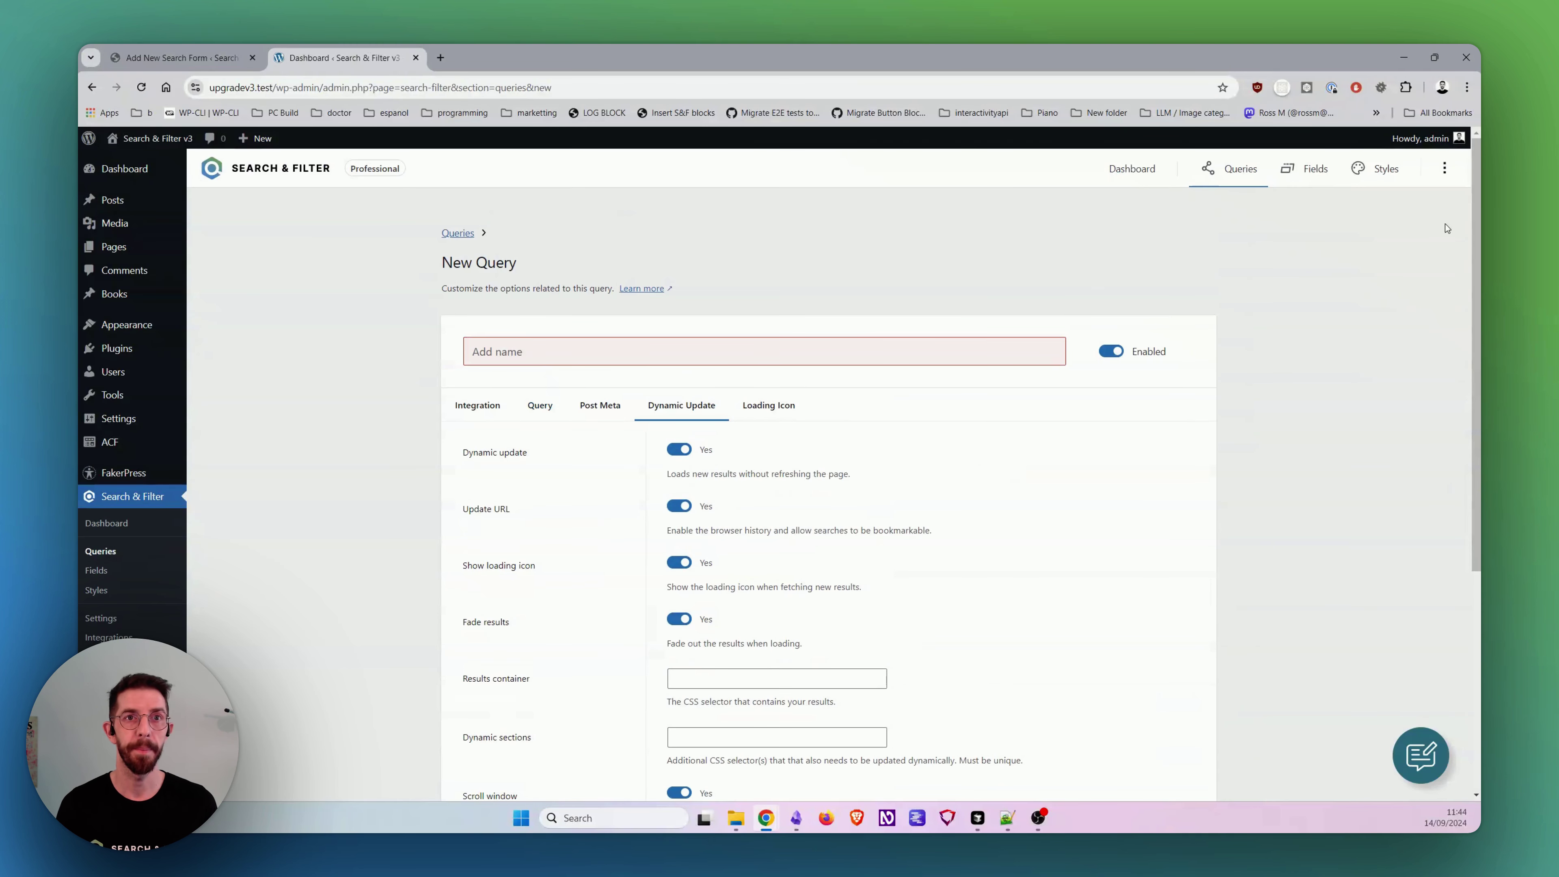
{"action": "left_click", "coordinate": [475, 410]}
{"action": "left_click", "coordinate": [725, 559]}
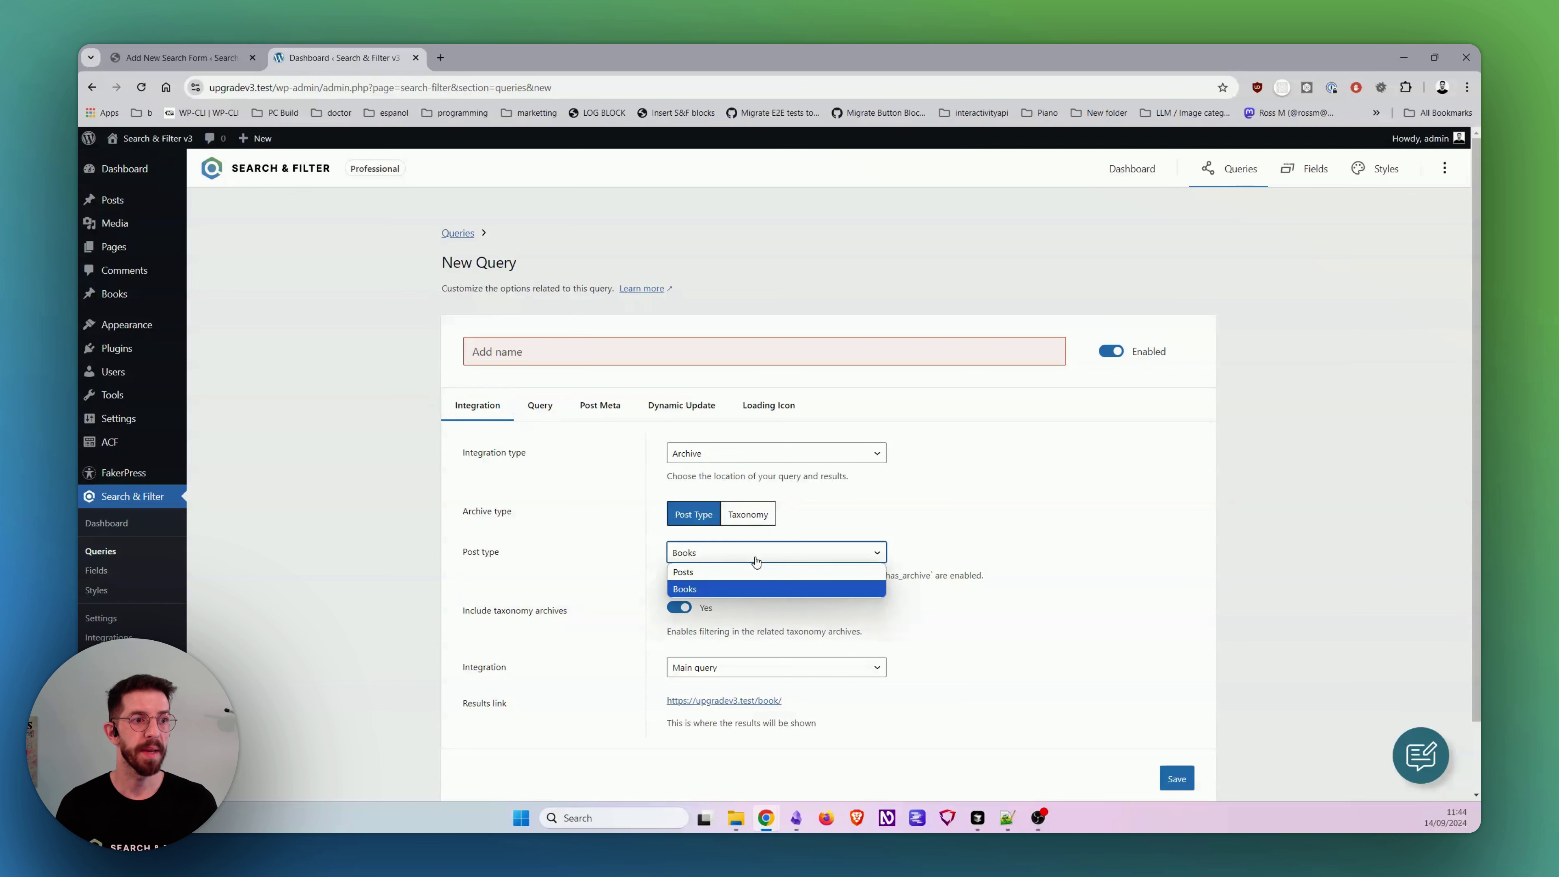
{"action": "left_click", "coordinate": [756, 564]}
{"action": "left_click", "coordinate": [772, 673]}
Step: Go to the Search & Filter v3 plugin settings and open the configuration options for Shortcodes
{"action": "left_click", "coordinate": [1444, 168]}
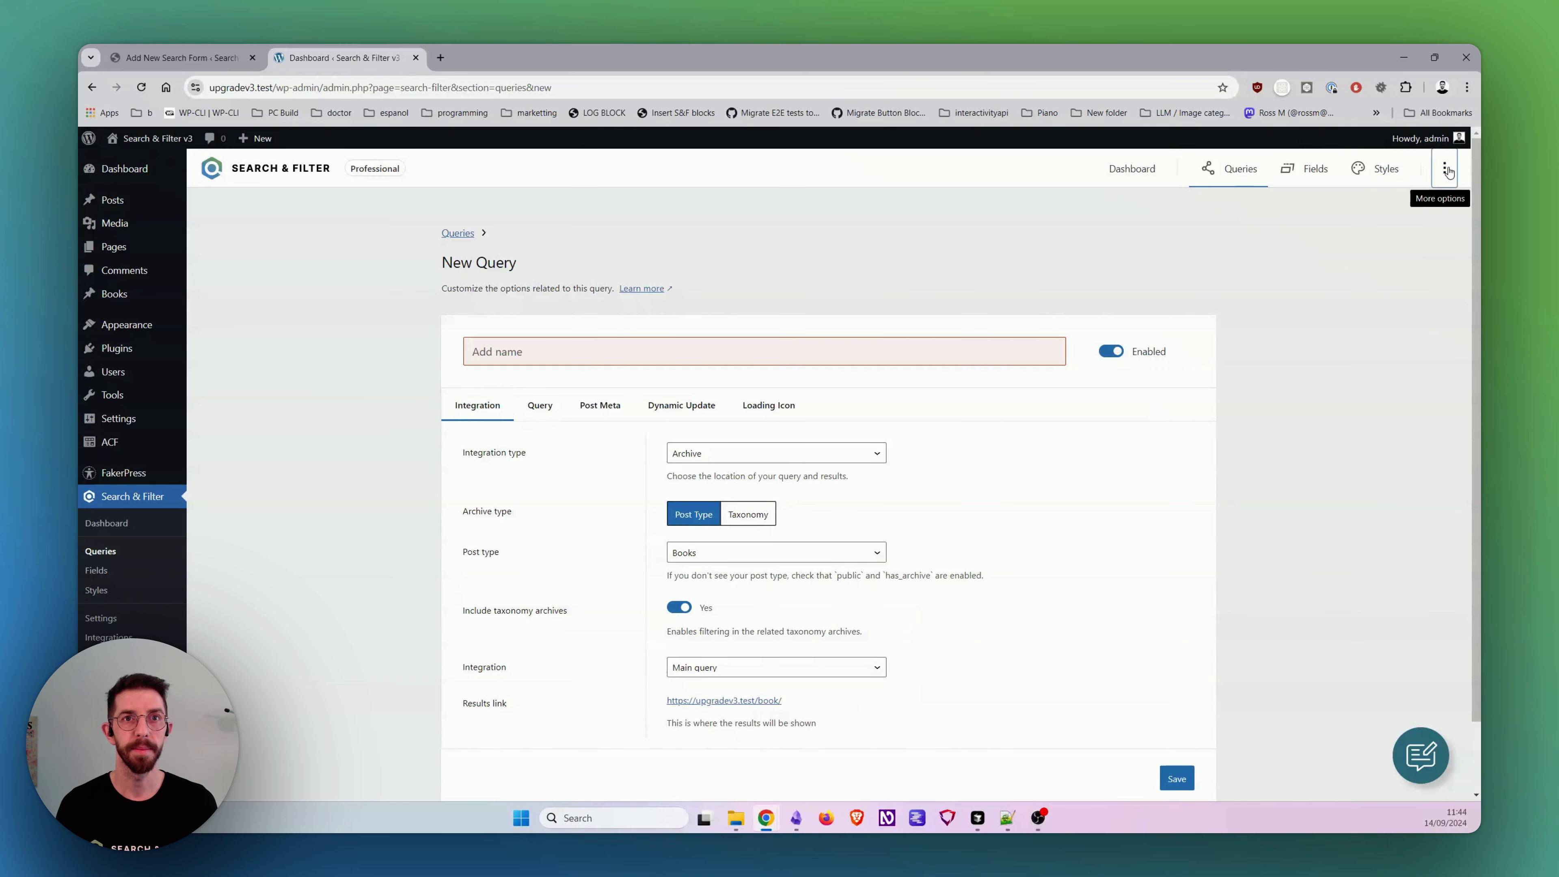
{"action": "left_click", "coordinate": [1444, 167]}
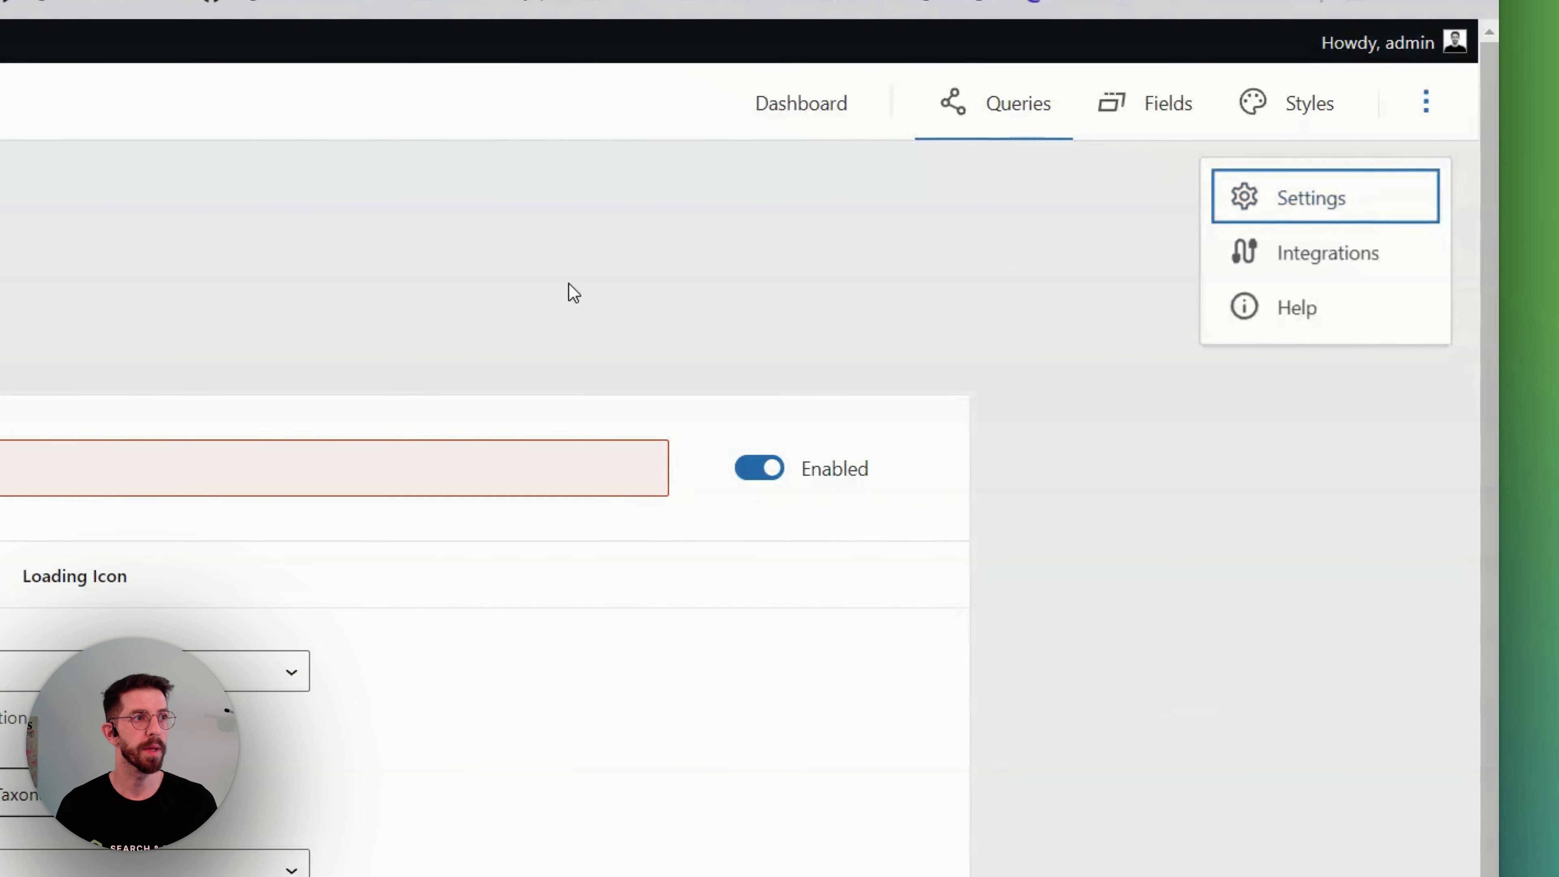
{"action": "left_click", "coordinate": [1354, 212]}
{"action": "left_click", "coordinate": [208, 177]}
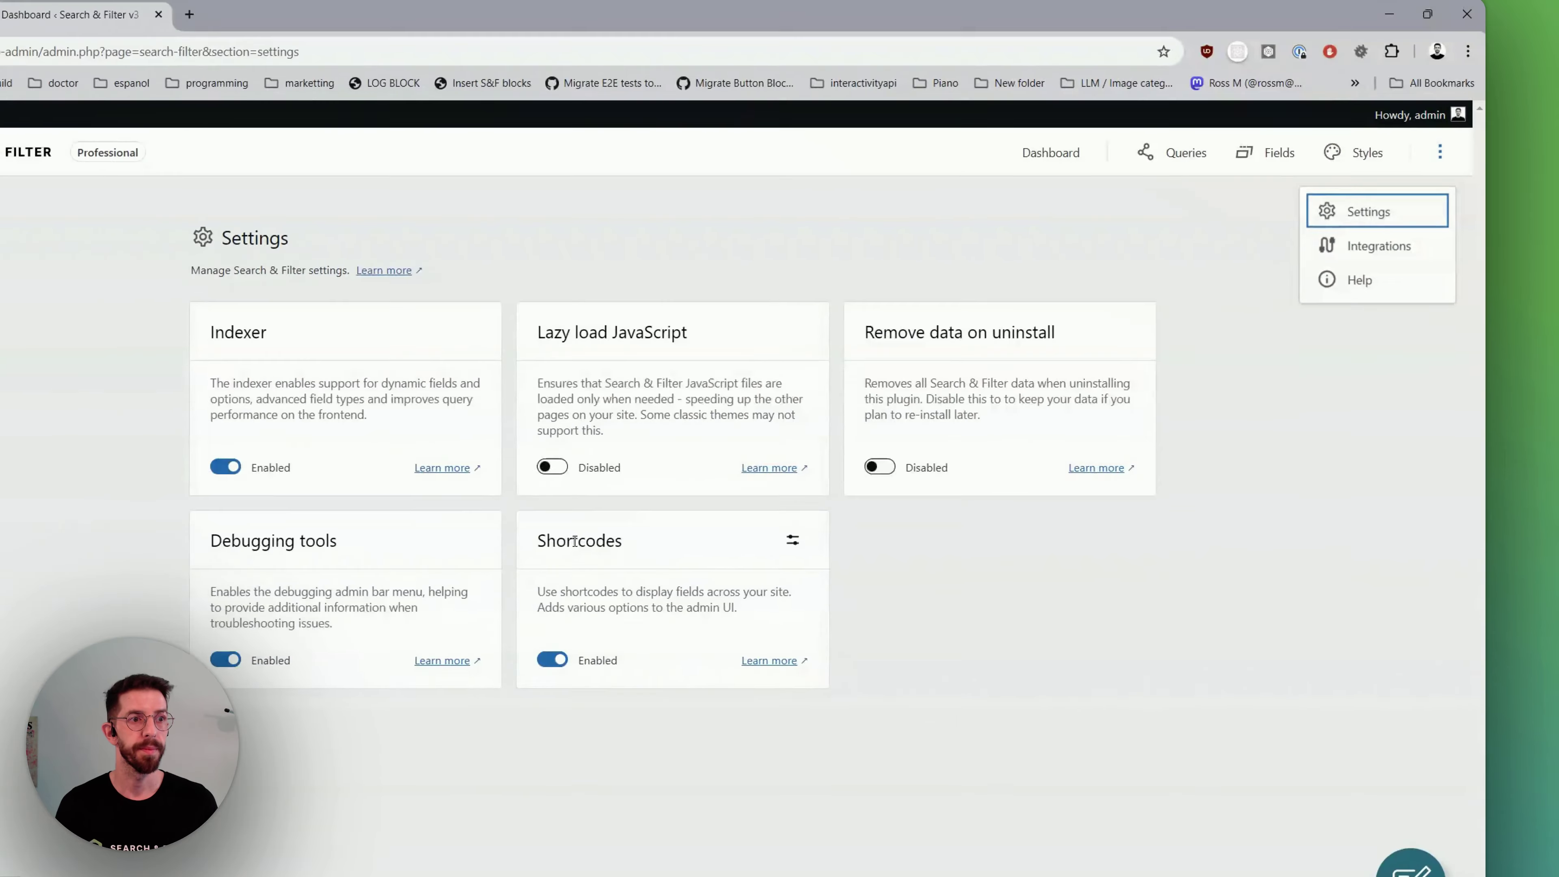
{"action": "left_click_drag", "start_coordinate": [0, 726], "coordinate": [157, 743]}
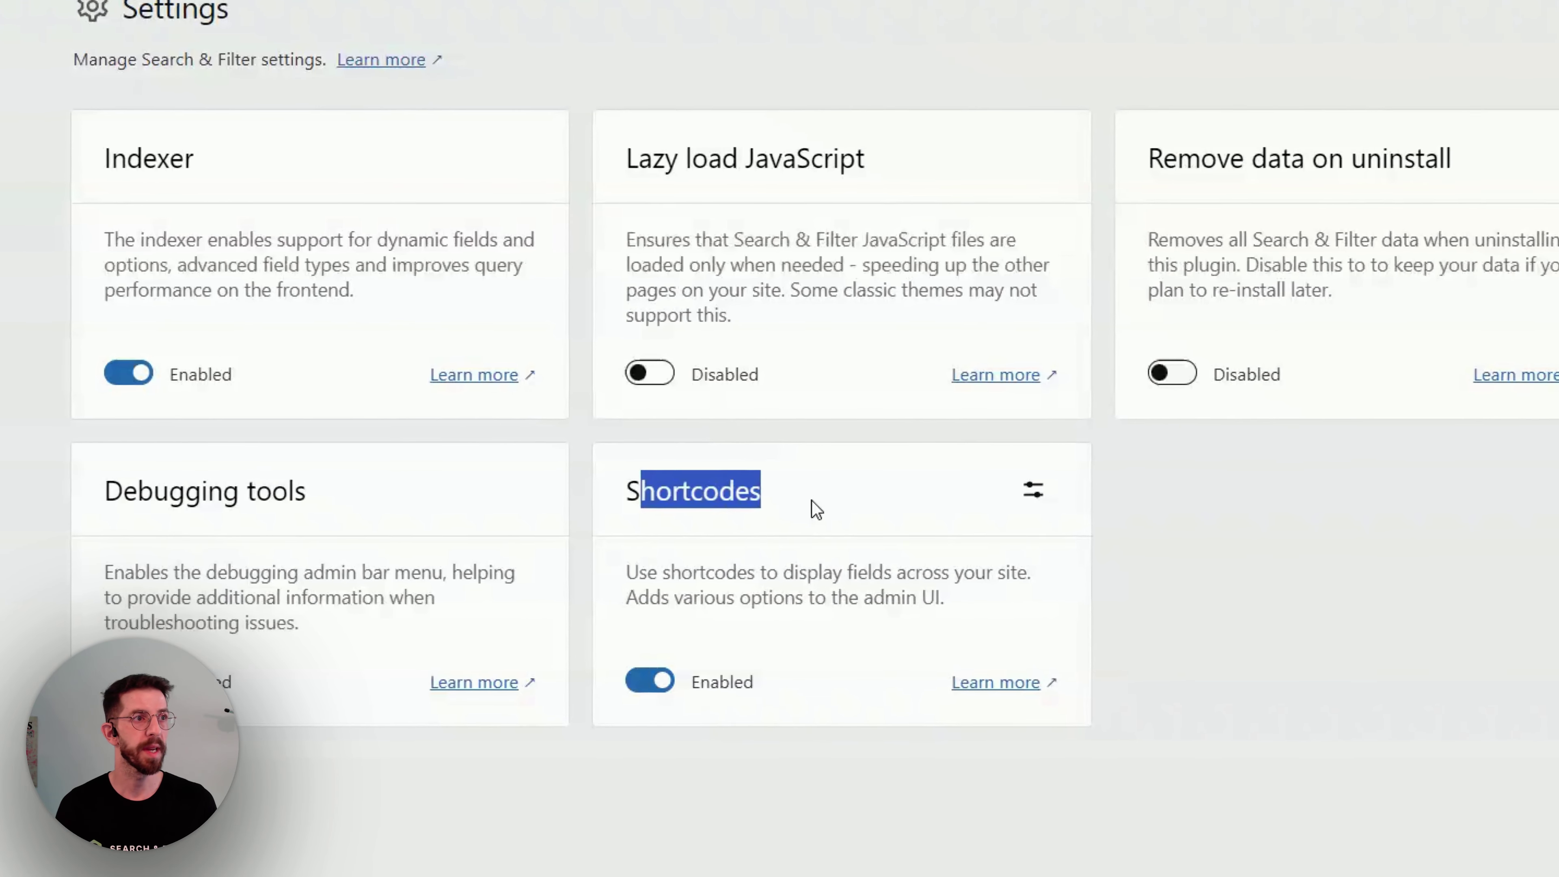
{"action": "left_click", "coordinate": [967, 510]}
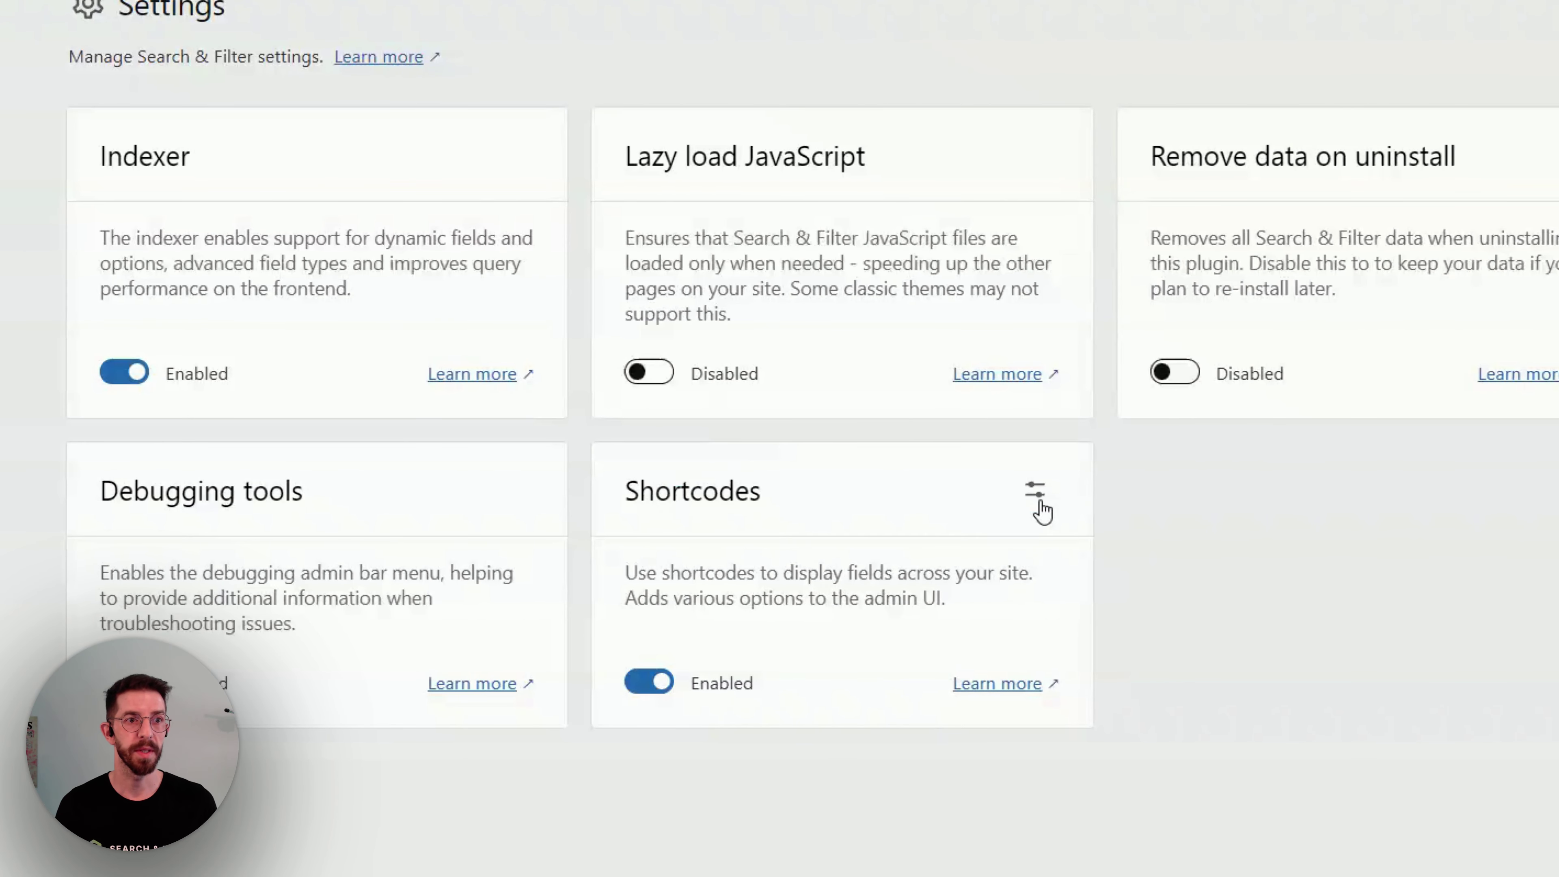
{"action": "left_click", "coordinate": [1036, 491]}
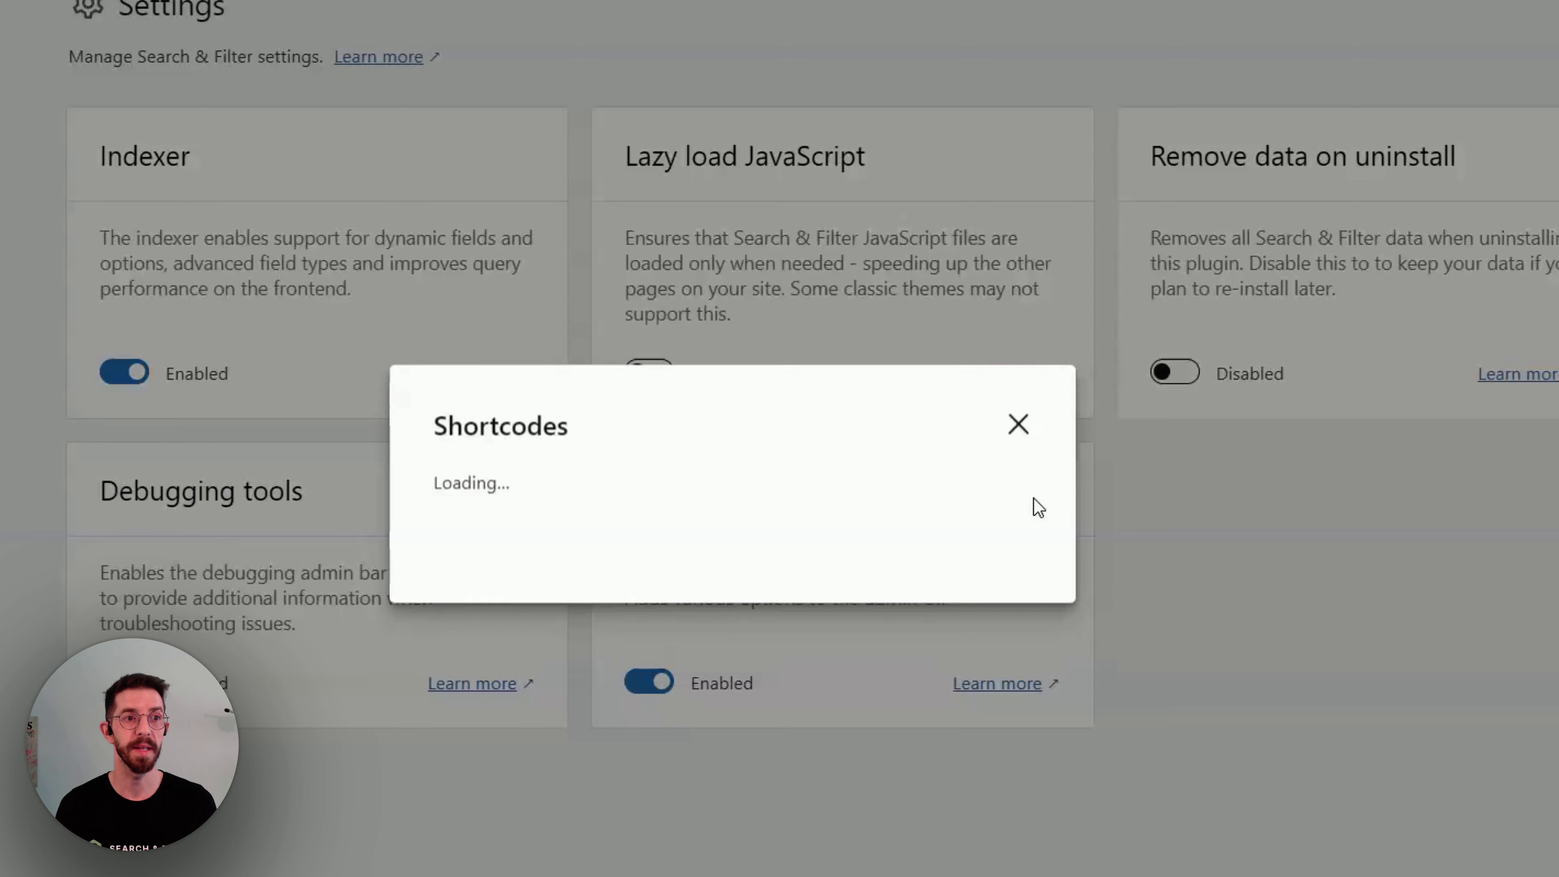
Step: Enable Results Shortcodes to support the classic results shortcodes, and close the Shortcodes options
{"action": "left_click_drag", "start_coordinate": [431, 404], "coordinate": [583, 404]}
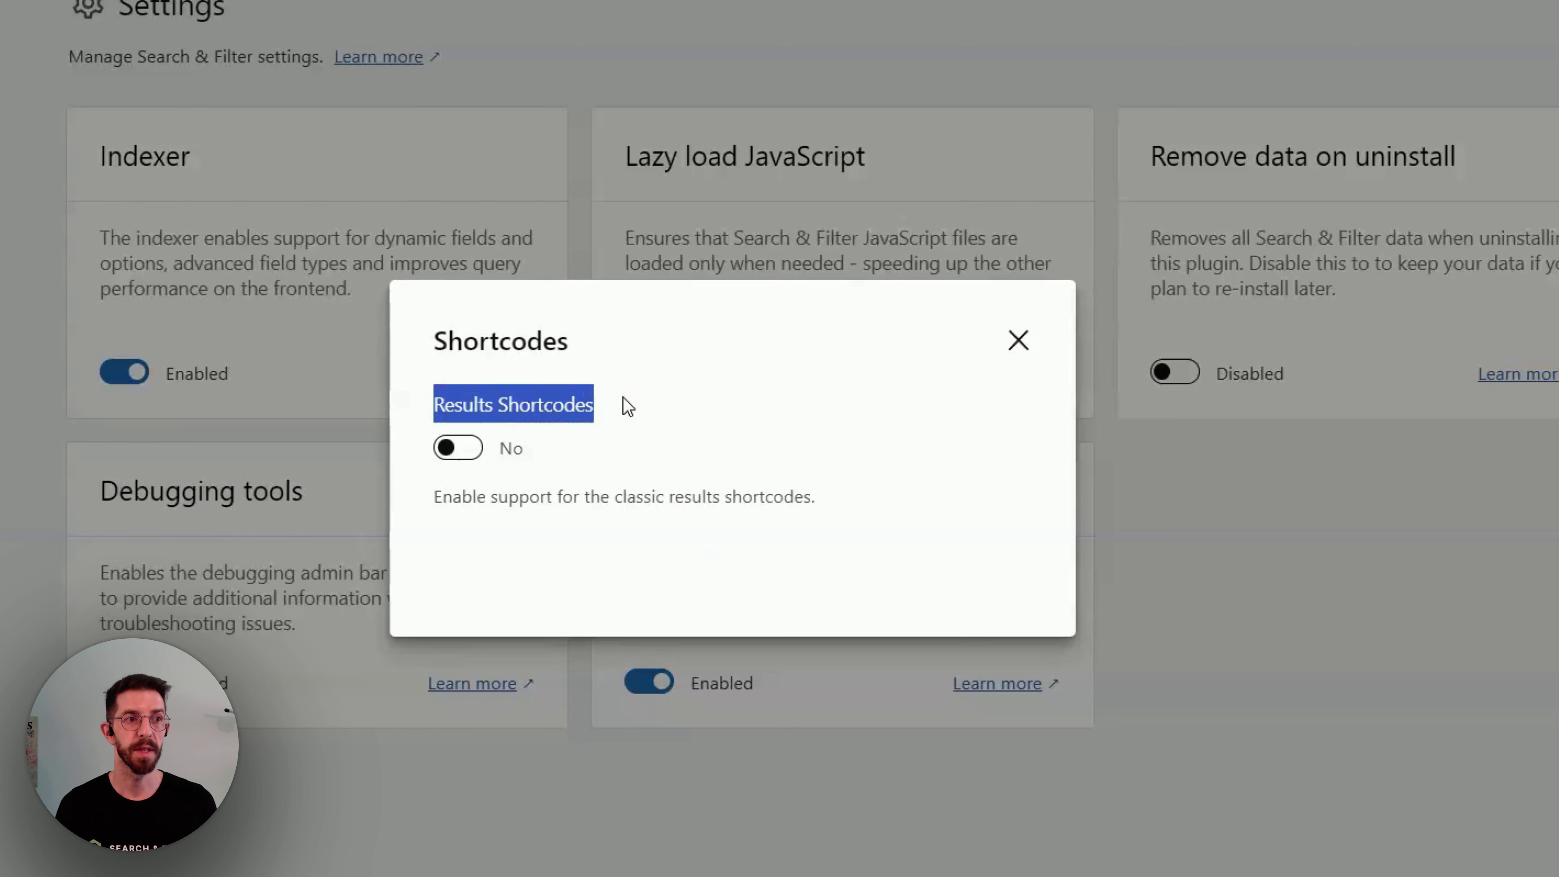
{"action": "left_click_drag", "start_coordinate": [442, 496], "coordinate": [838, 502]}
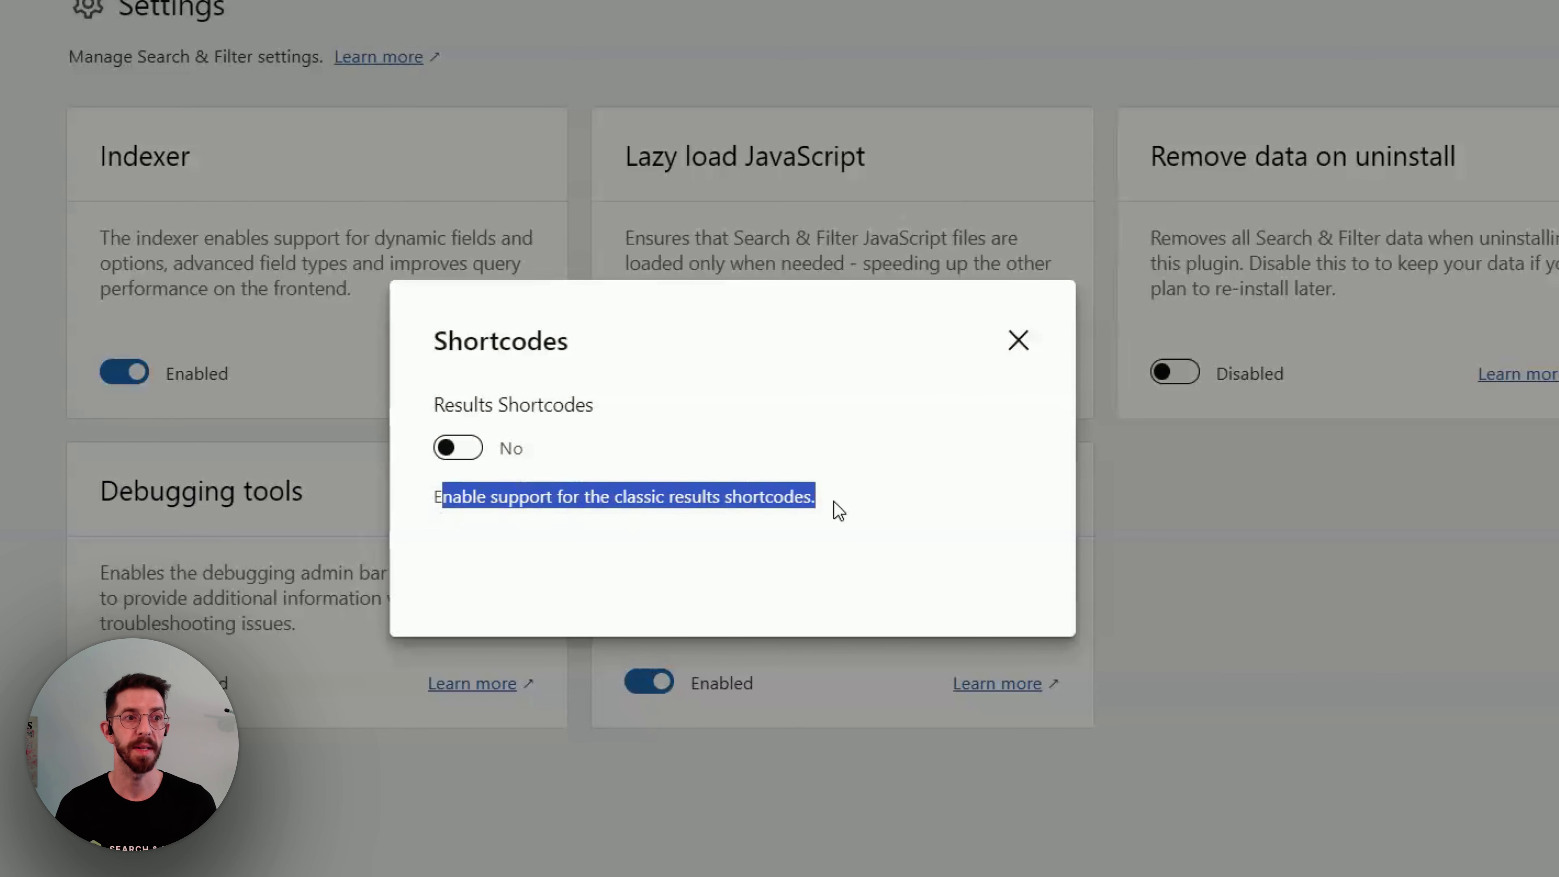
{"action": "left_click", "coordinate": [837, 505]}
{"action": "left_click", "coordinate": [477, 454]}
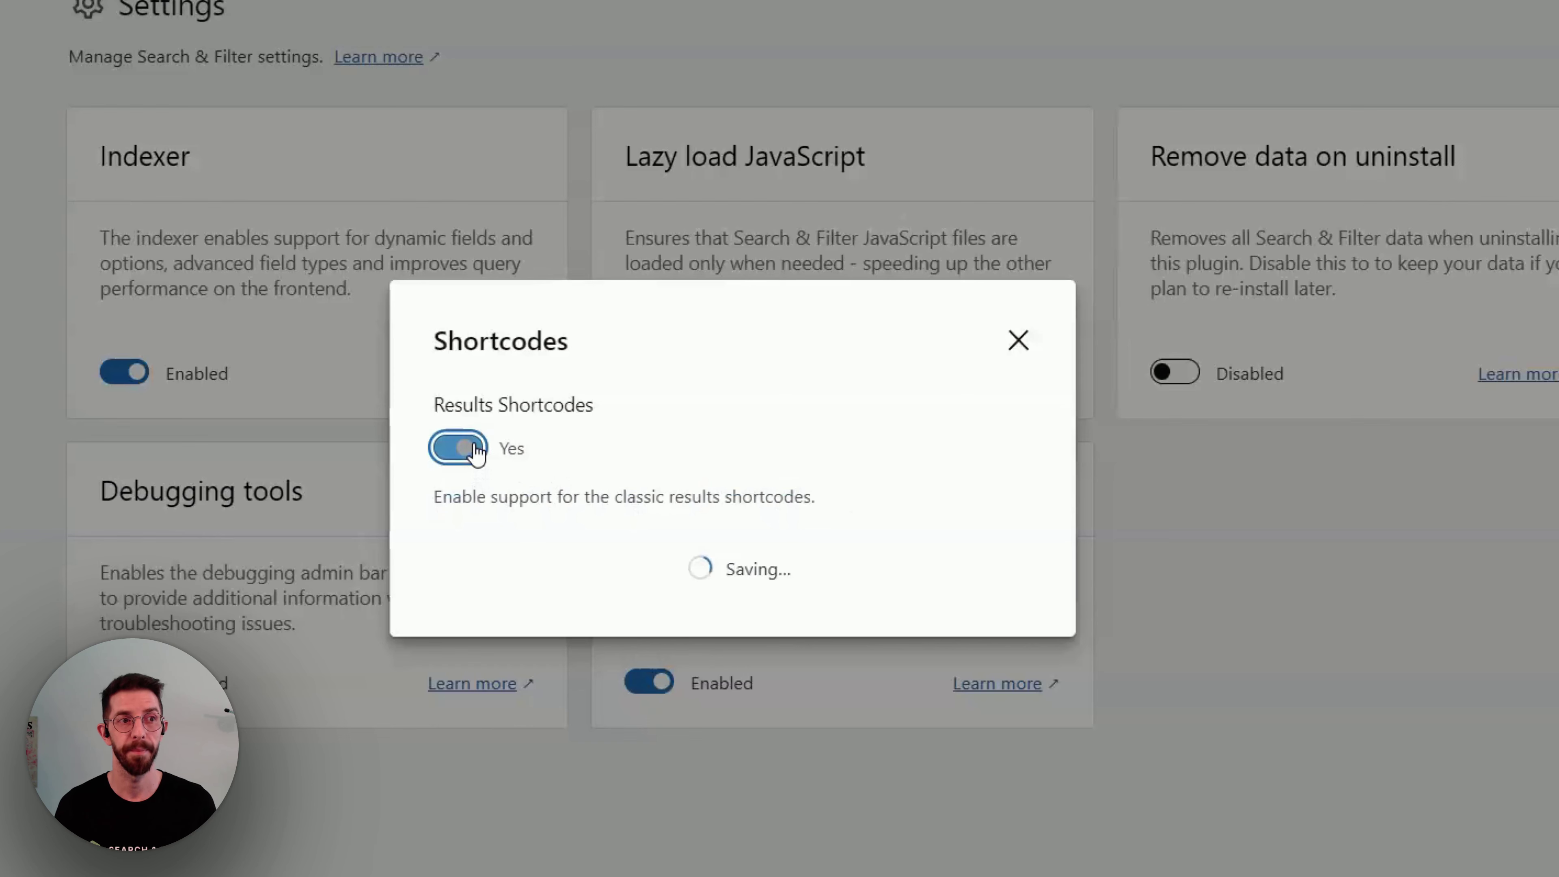
{"action": "left_click", "coordinate": [1021, 341]}
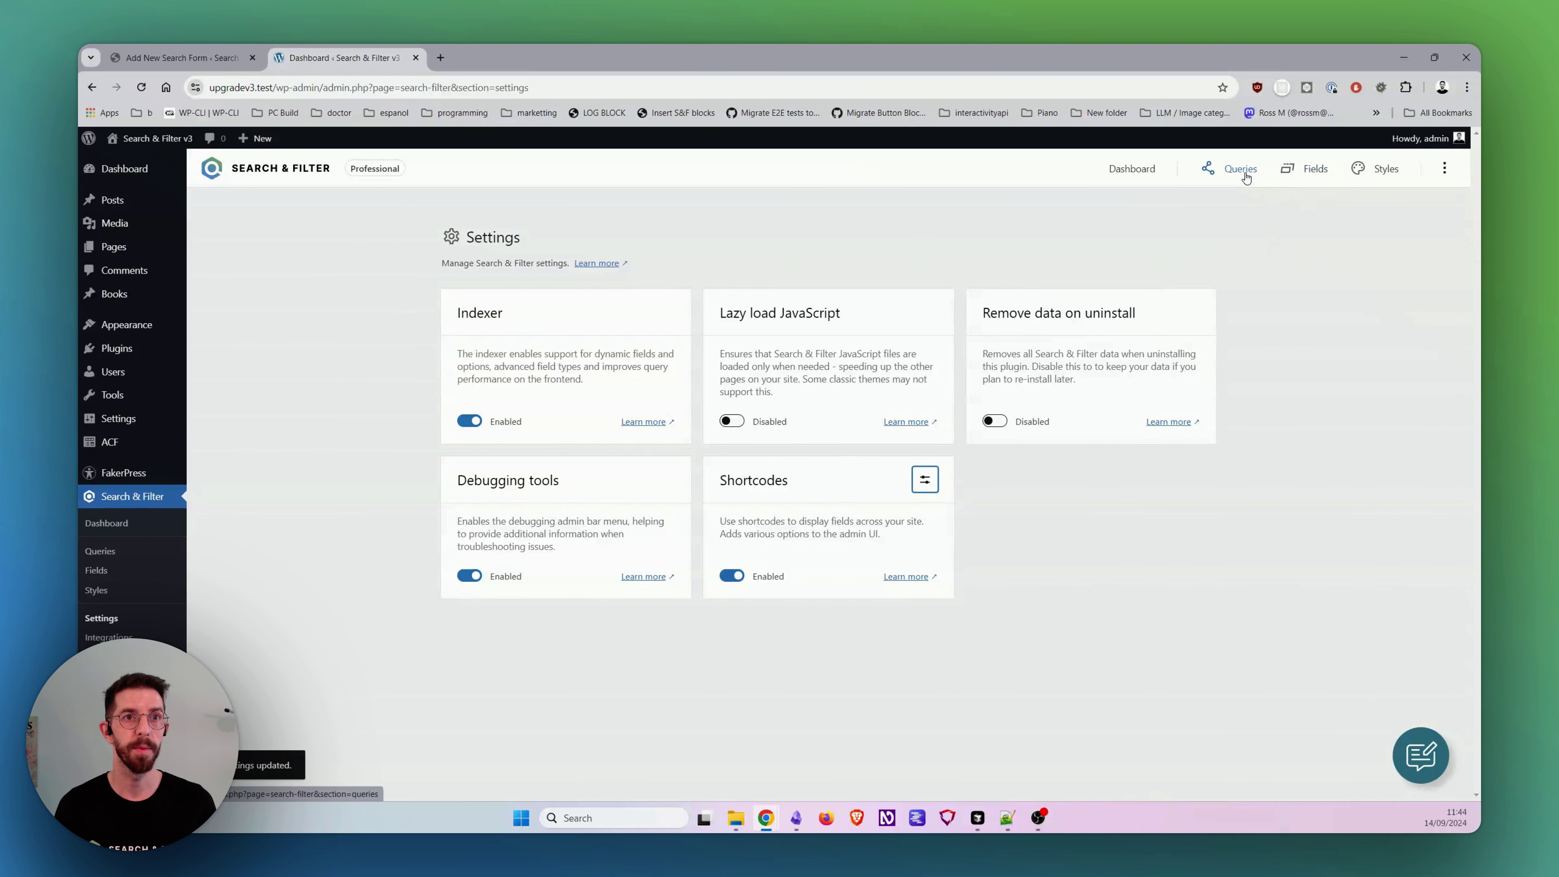
Step: Start a new v3 query with integration type Single Post / Page / CPT and its query set to Results shortcode
{"action": "left_click", "coordinate": [1234, 168]}
{"action": "left_click", "coordinate": [563, 238]}
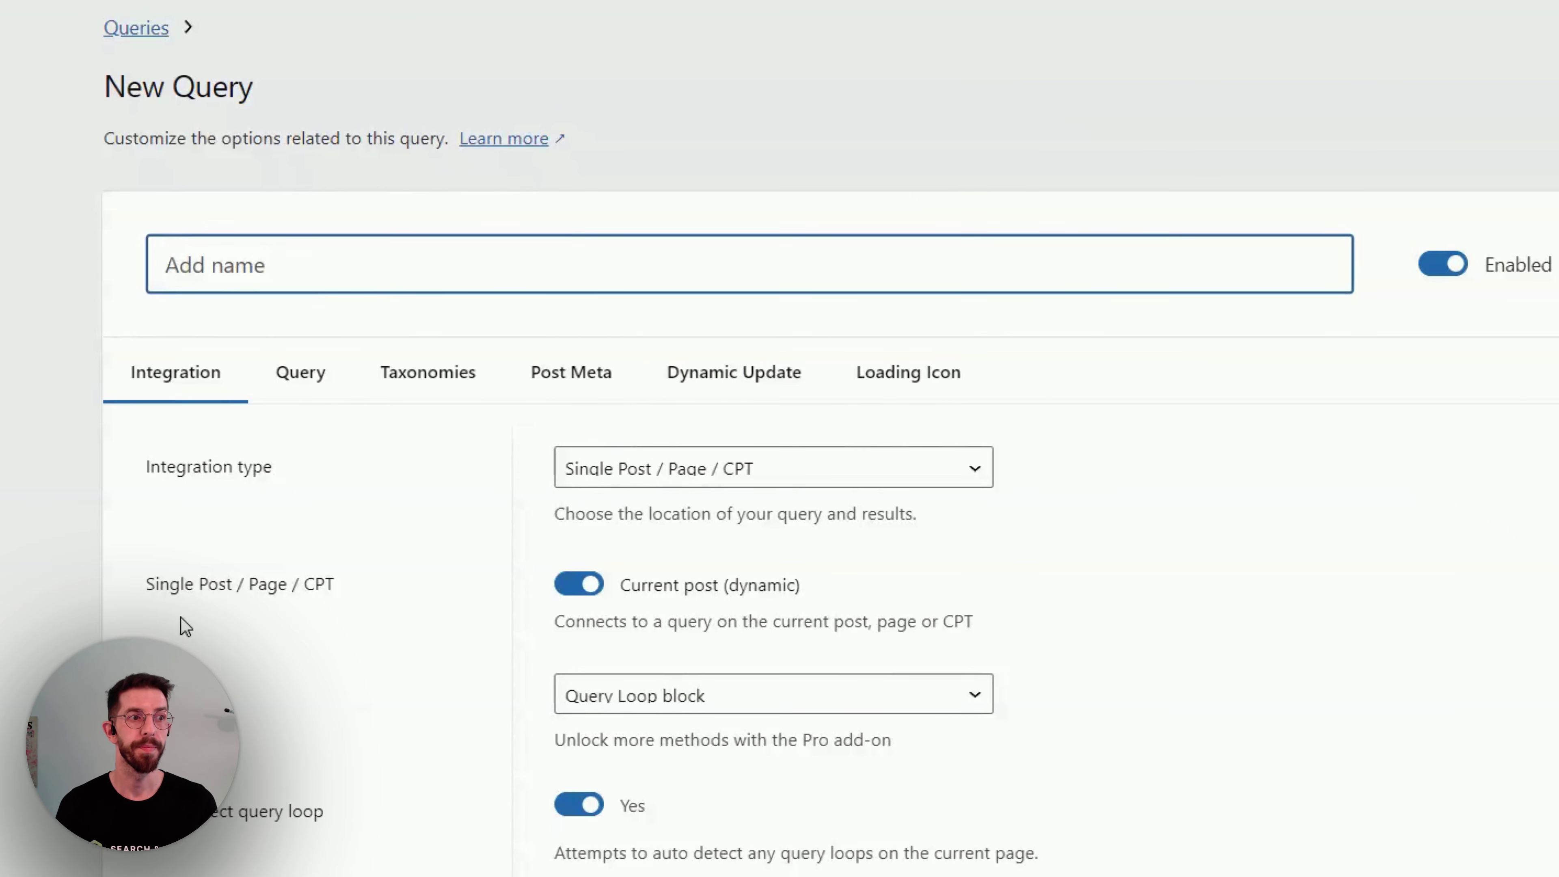
{"action": "left_click", "coordinate": [694, 478]}
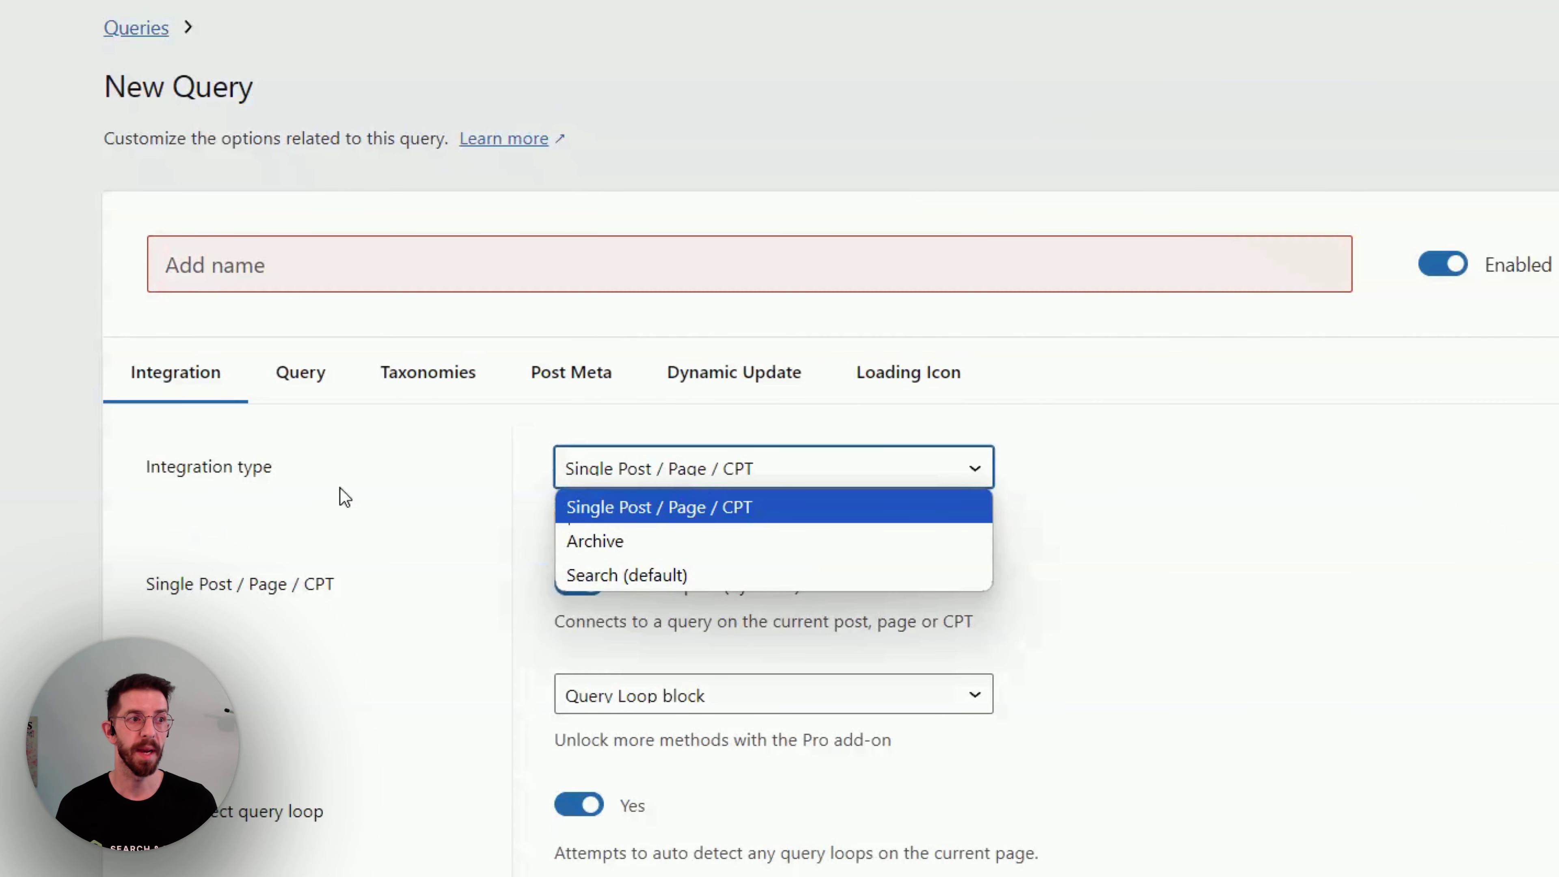
{"action": "left_click", "coordinate": [731, 507]}
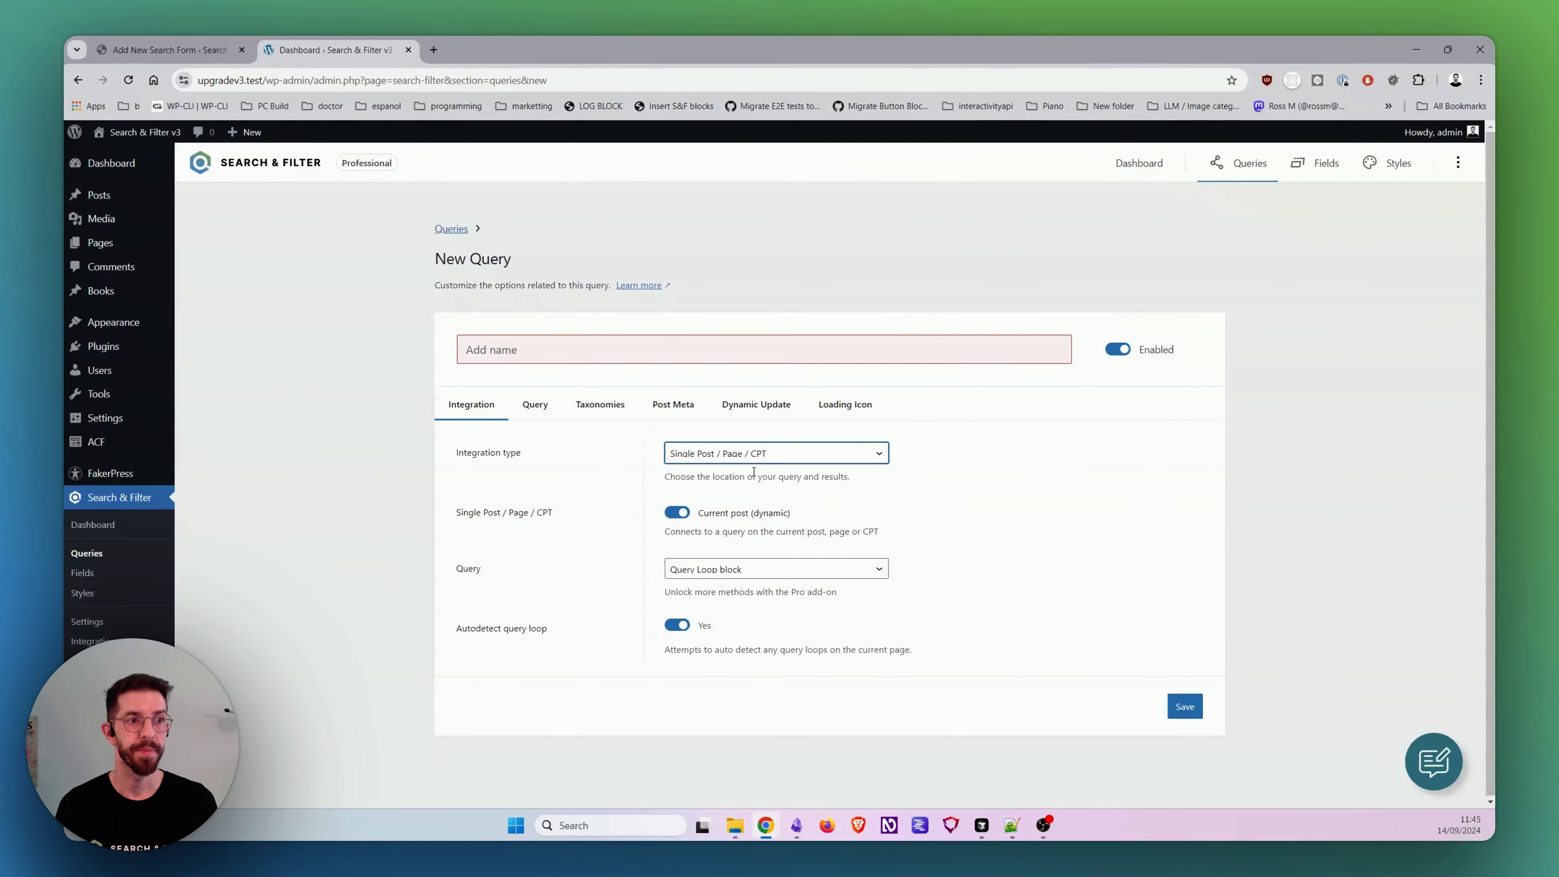
{"action": "double_click", "coordinate": [391, 602]}
{"action": "left_click", "coordinate": [803, 561]}
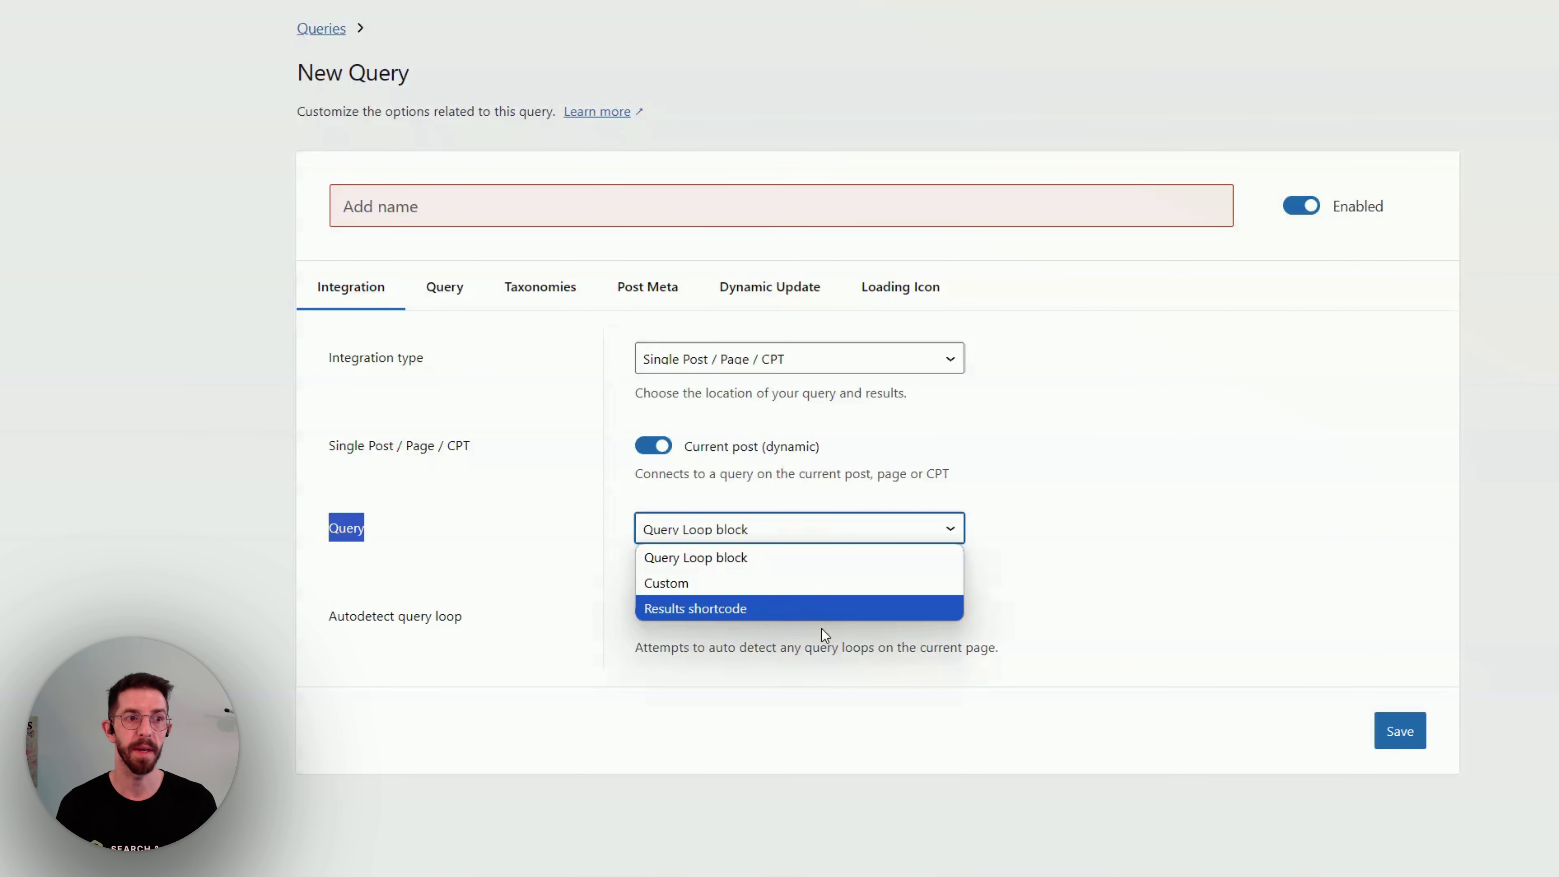
{"action": "left_click", "coordinate": [851, 608]}
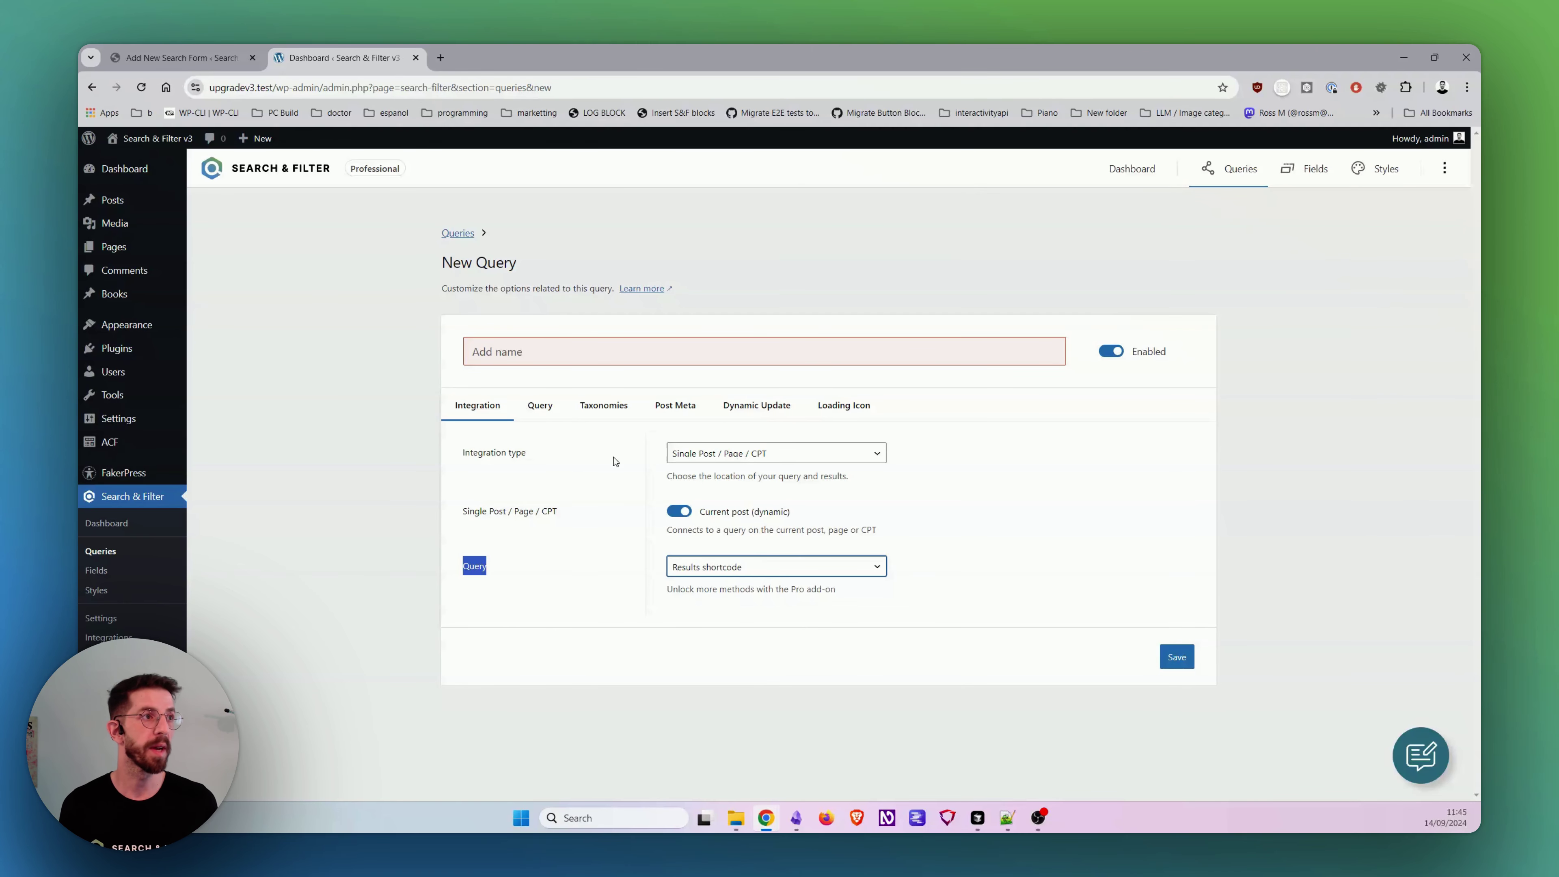
Step: Check the display results methods offered by the v2 search form against the v3 integration options
{"action": "left_click", "coordinate": [165, 58]}
{"action": "left_click", "coordinate": [321, 355]}
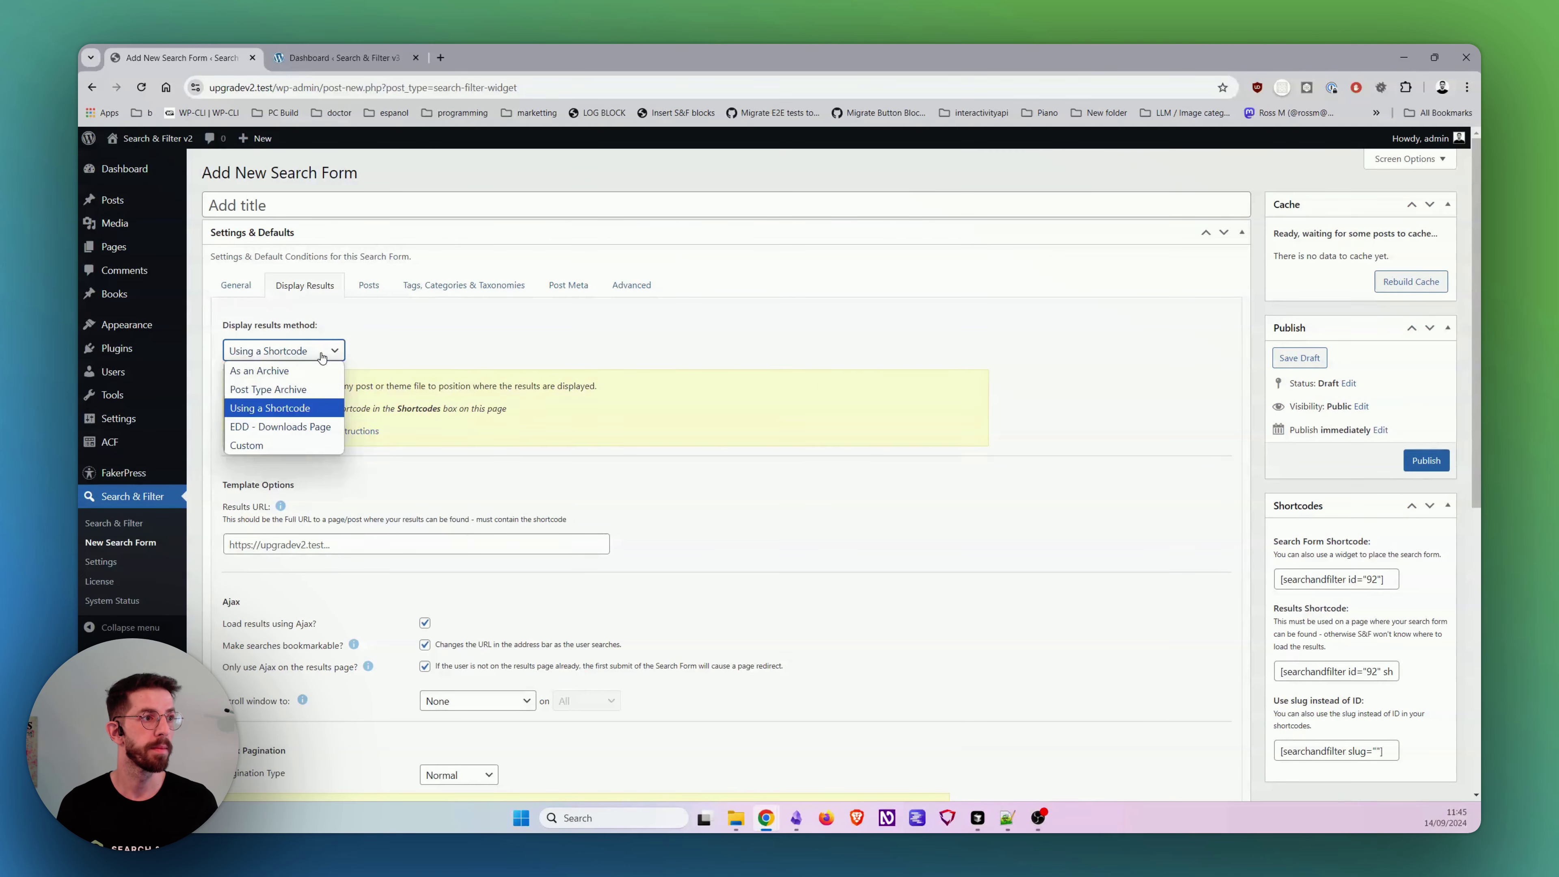
{"action": "left_click", "coordinate": [322, 355]}
{"action": "key", "text": "ctrl+Tab"}
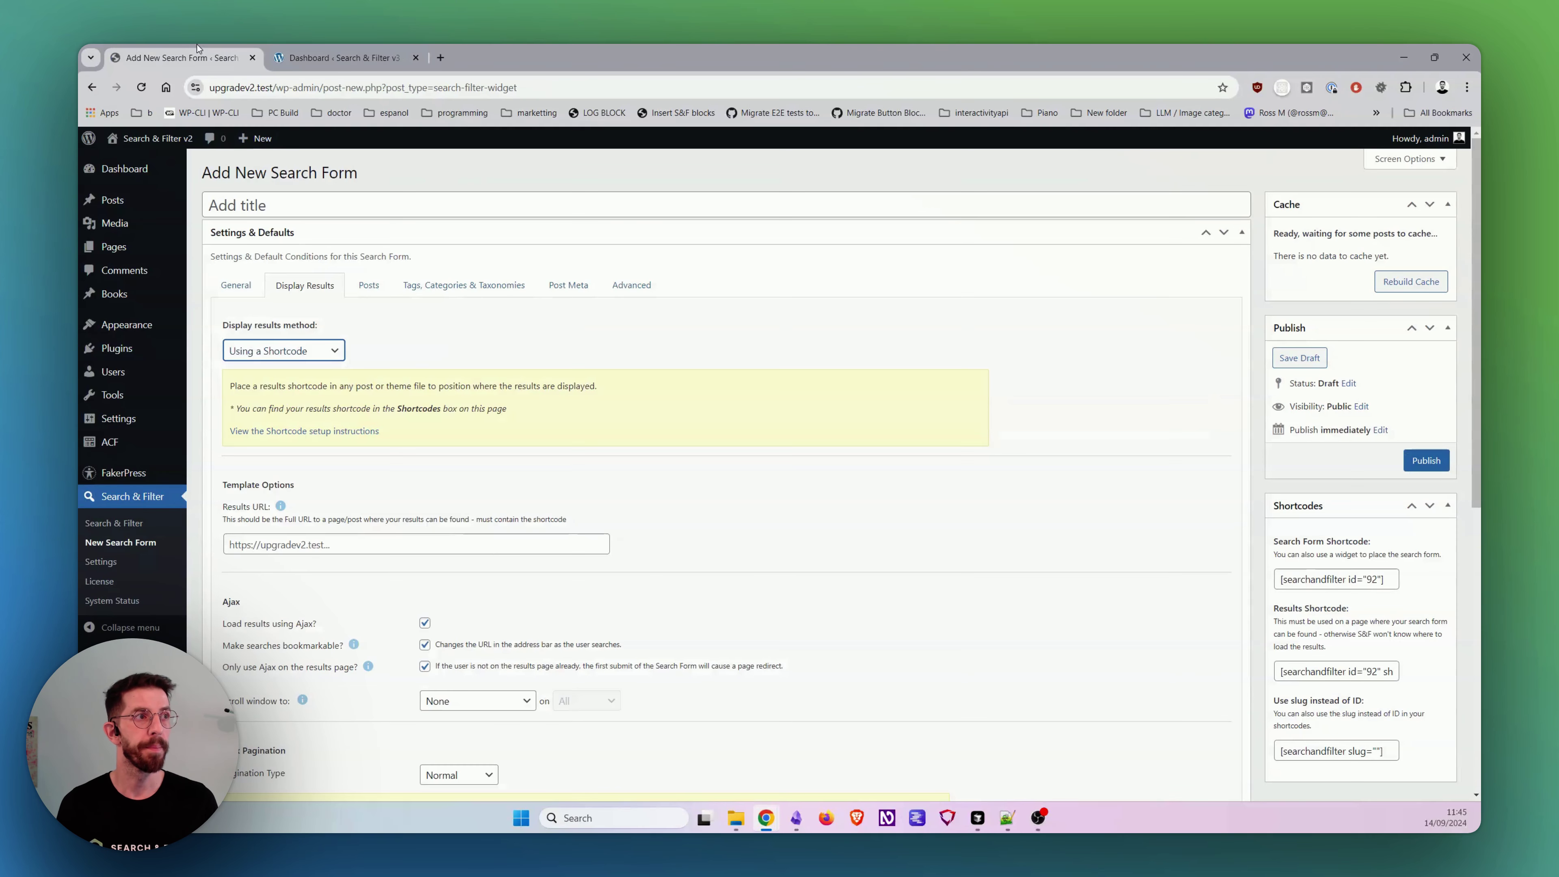
Step: Compare the v2 search form's Results URL setting with the v3 query's Single Post / Page / CPT location setting
{"action": "left_click", "coordinate": [129, 58]}
{"action": "left_click_drag", "start_coordinate": [220, 470], "coordinate": [395, 522]}
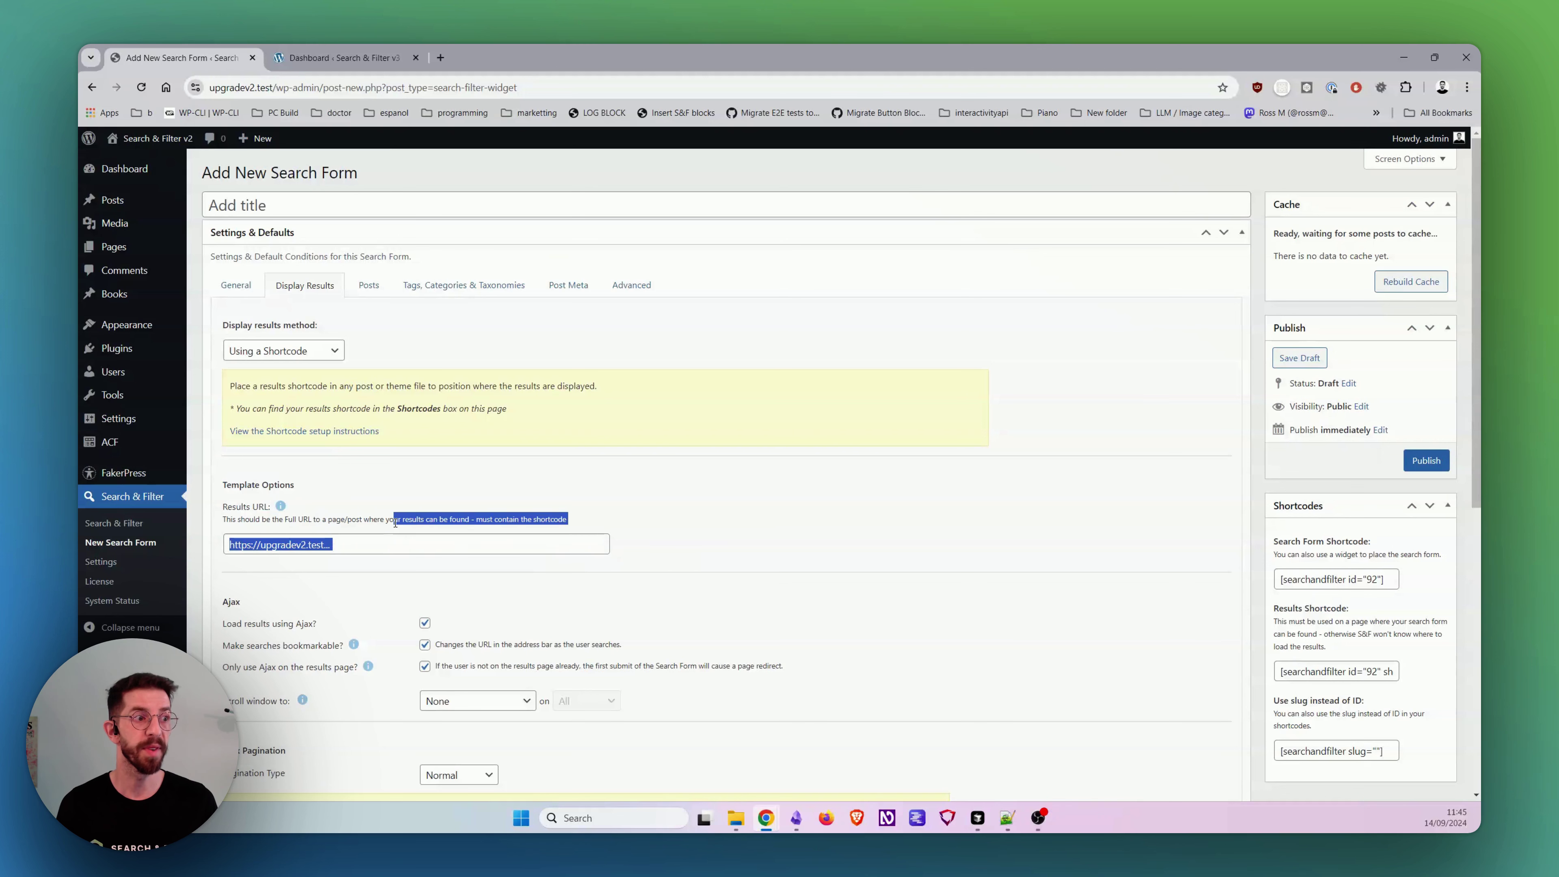
{"action": "left_click", "coordinate": [393, 499]}
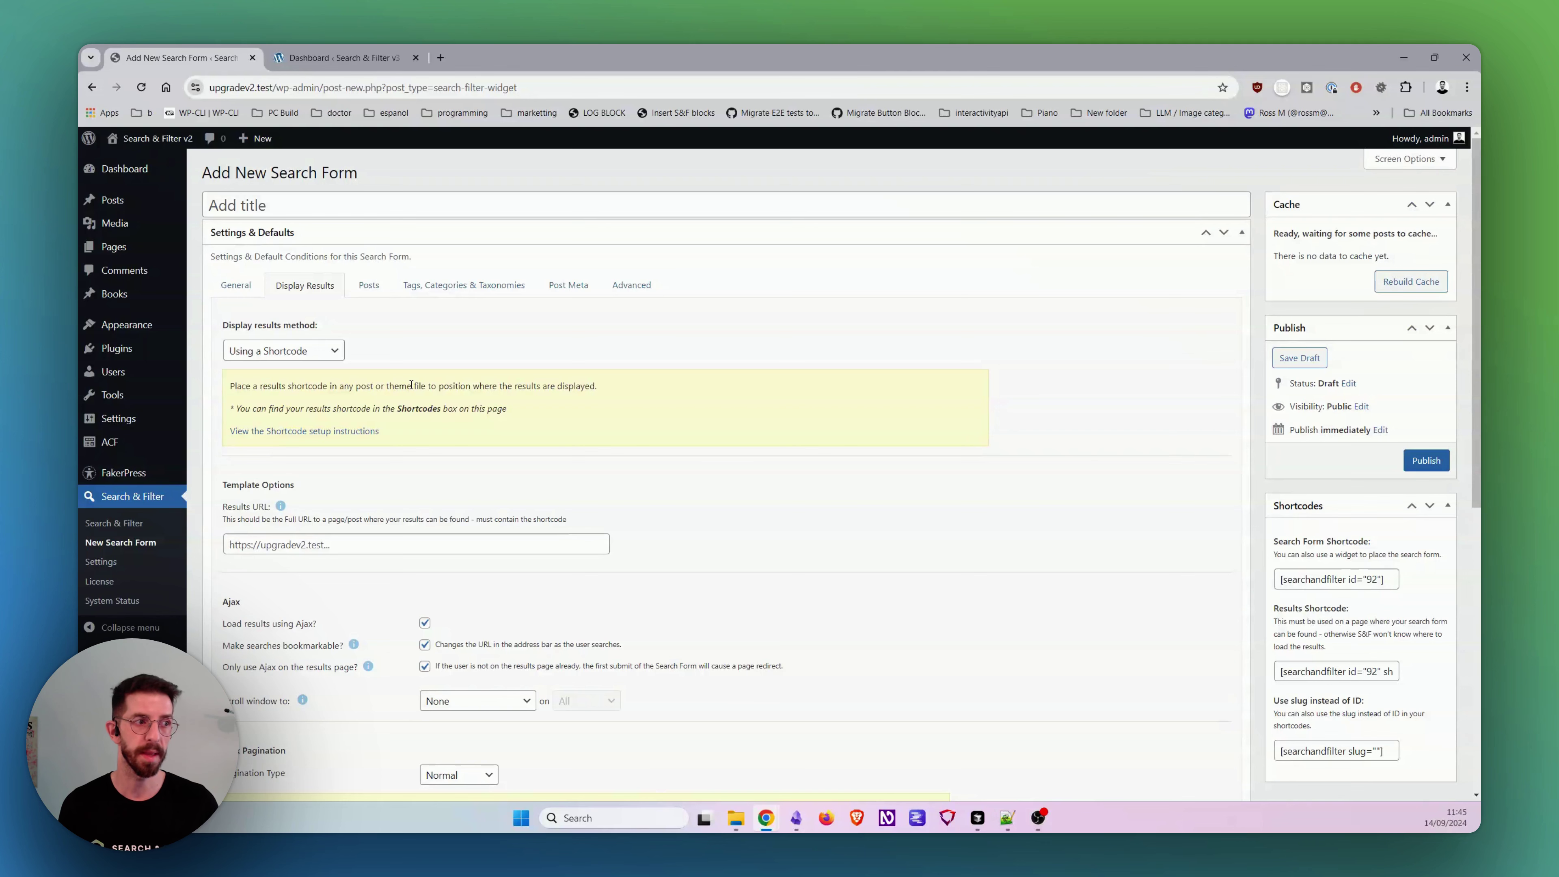
{"action": "left_click", "coordinate": [354, 49]}
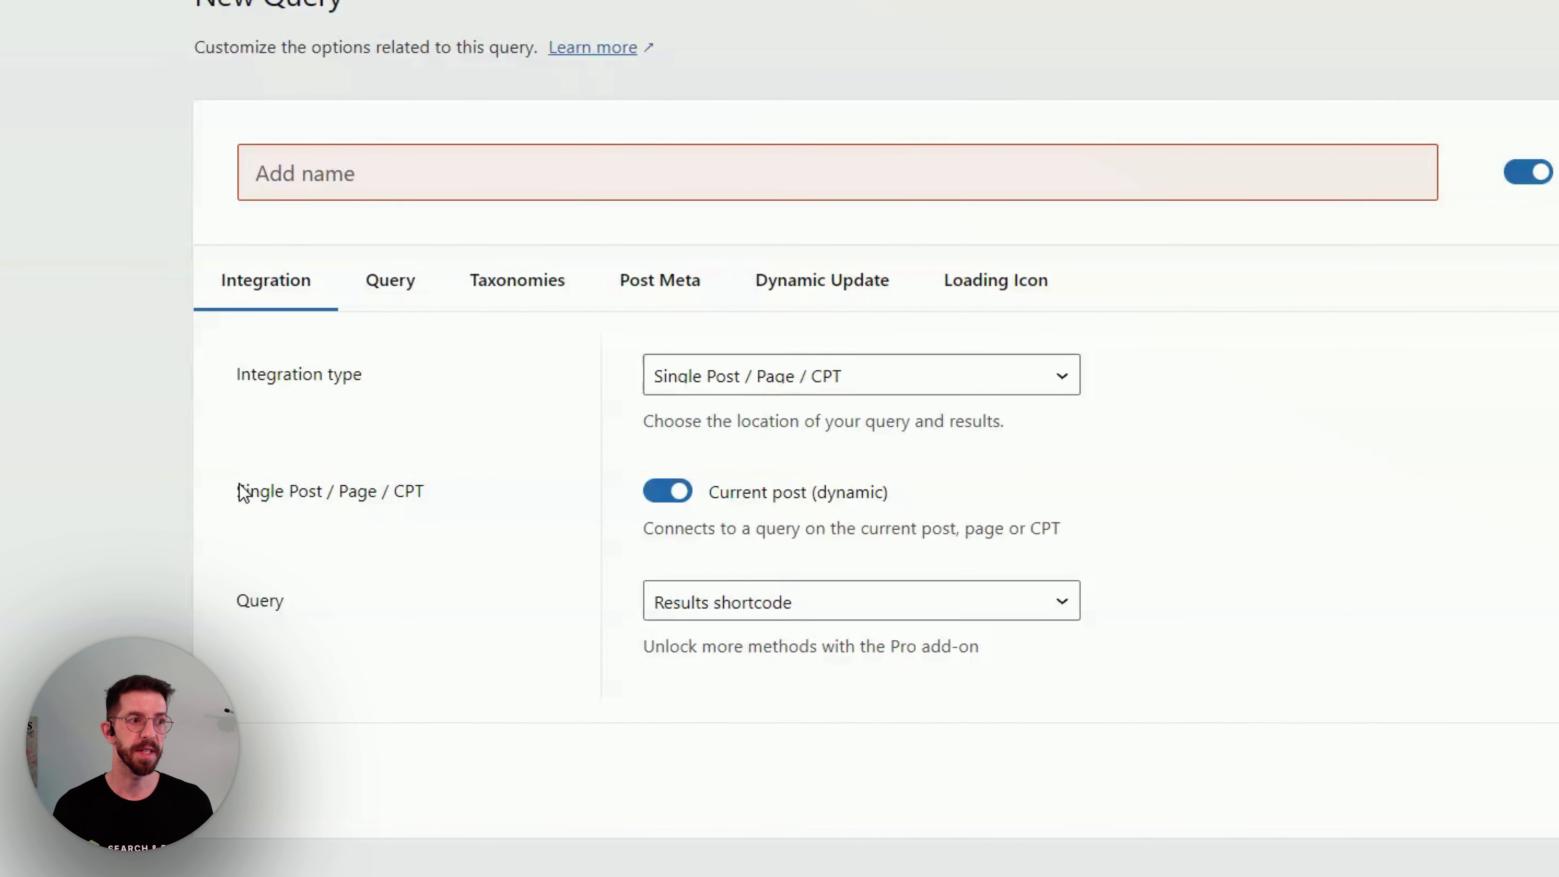
{"action": "left_click_drag", "start_coordinate": [242, 492], "coordinate": [444, 521]}
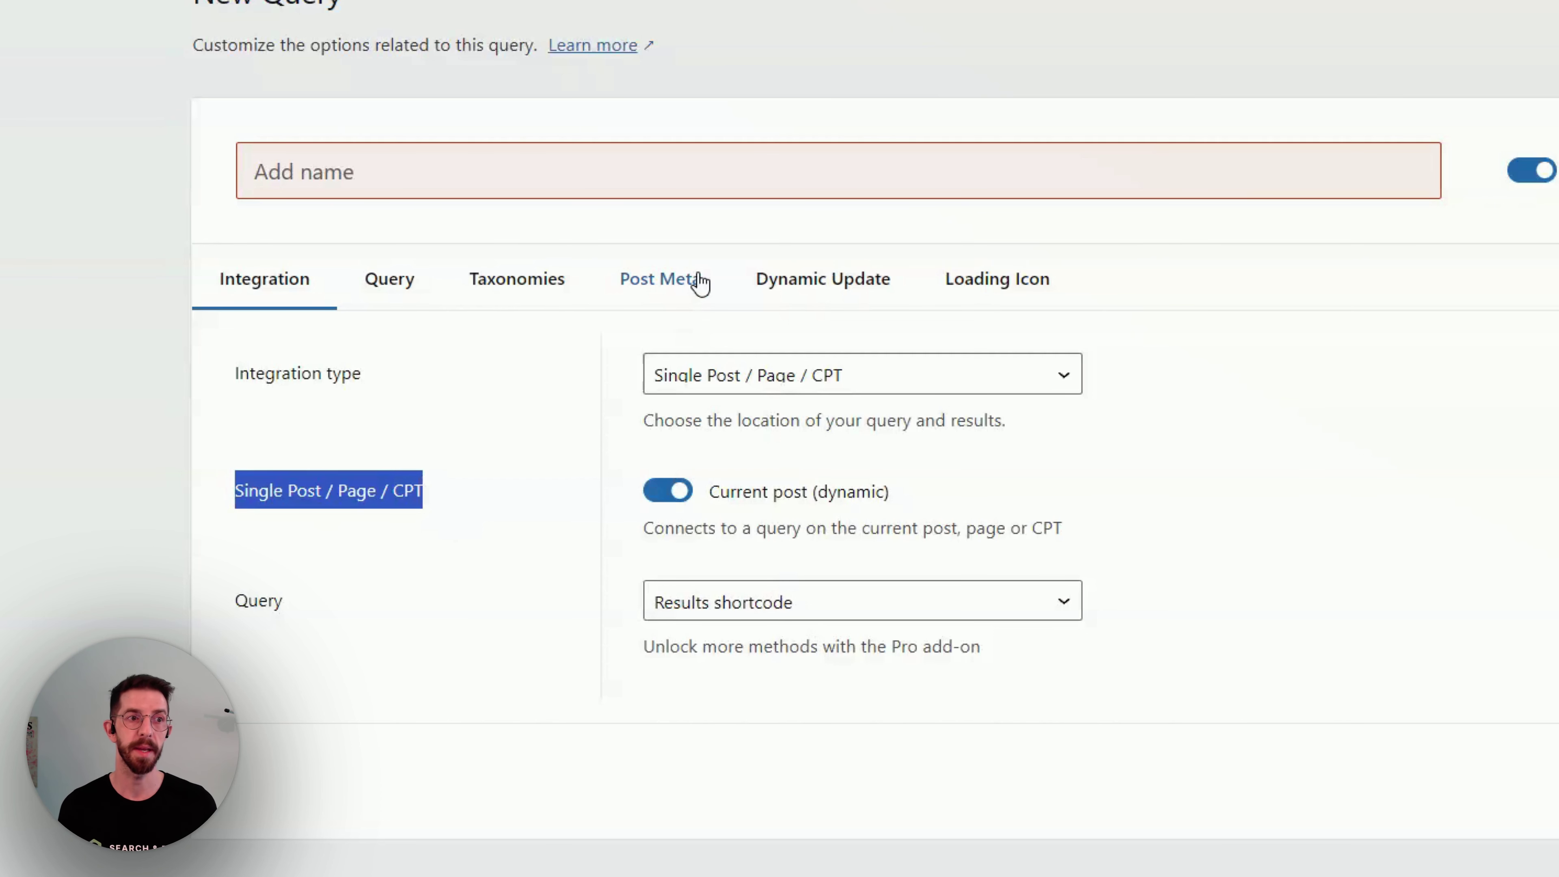
{"action": "left_click_drag", "start_coordinate": [923, 498], "coordinate": [709, 501]}
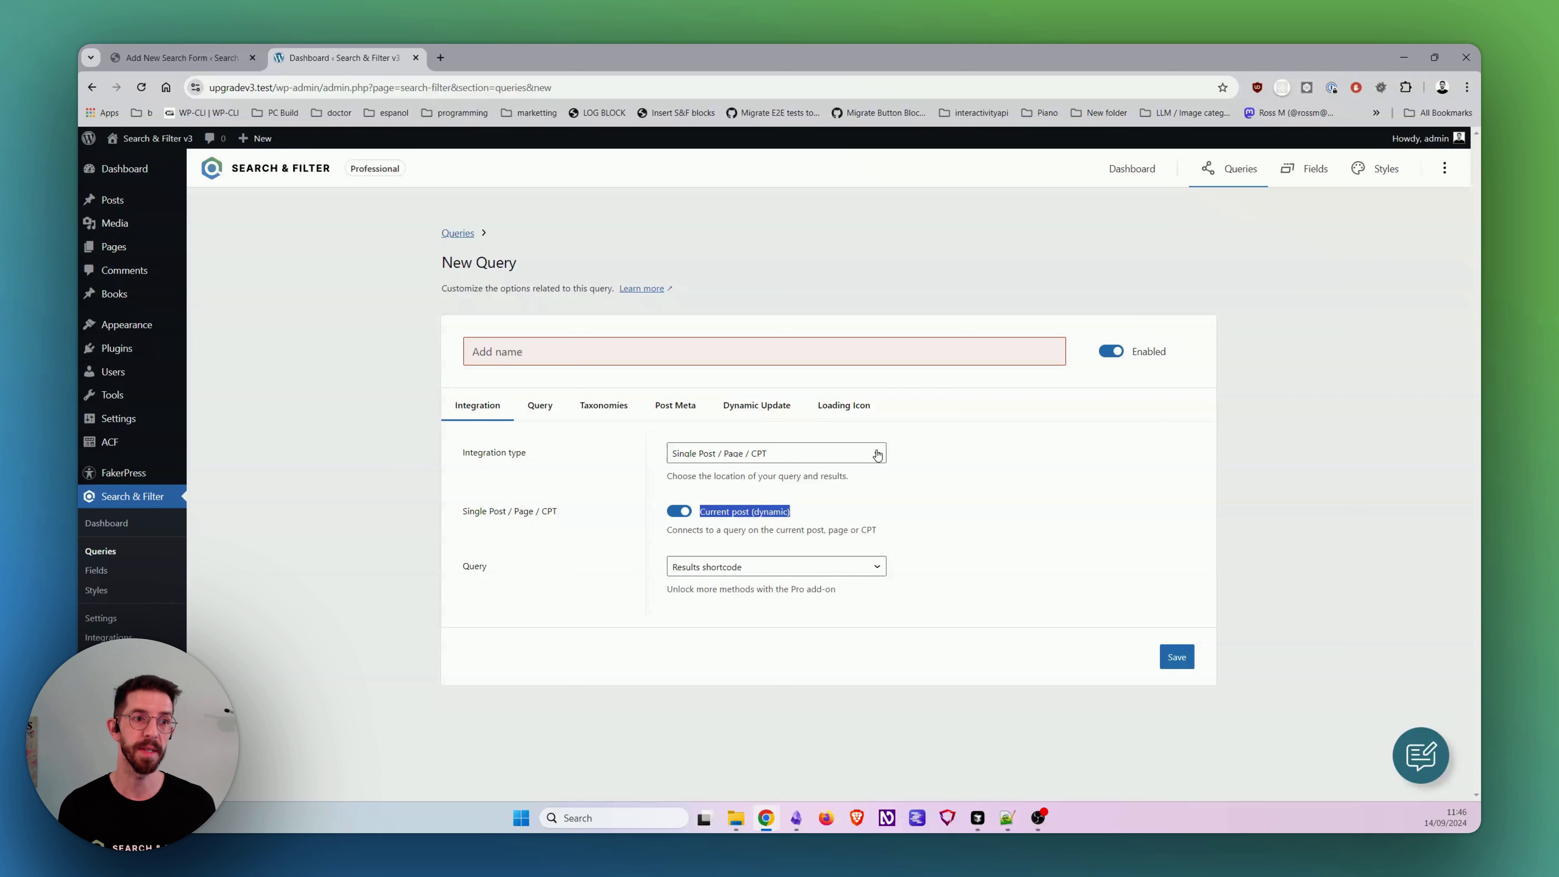
{"action": "left_click", "coordinate": [656, 515]}
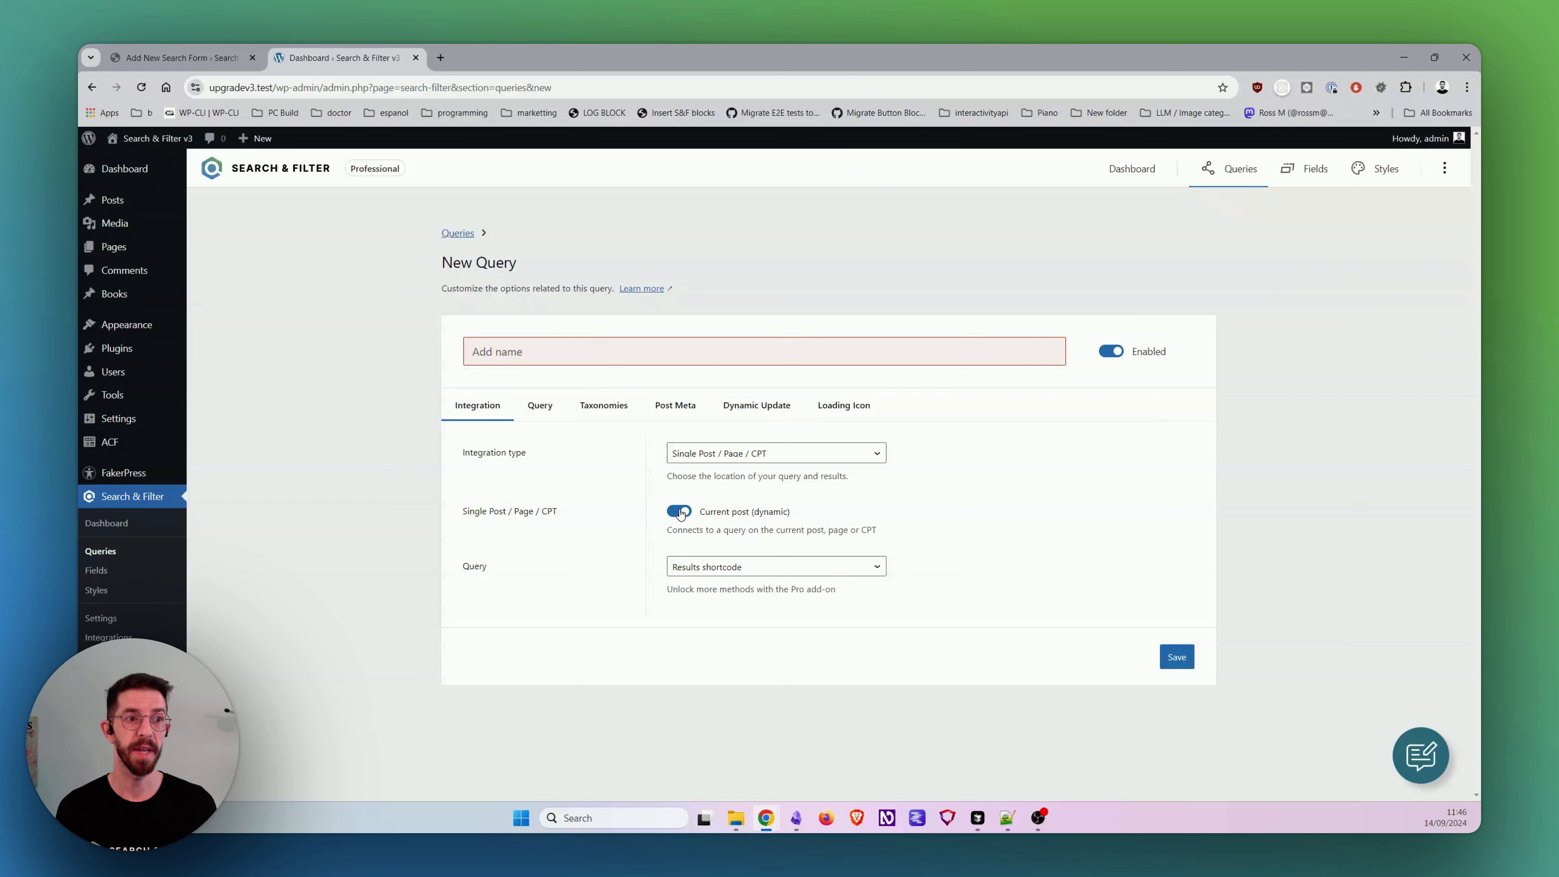
Step: Turn off Current post (dynamic), search for "po" and choose the book Ex sequi temporibus omnis dolores as the query's location
{"action": "left_click", "coordinate": [680, 513]}
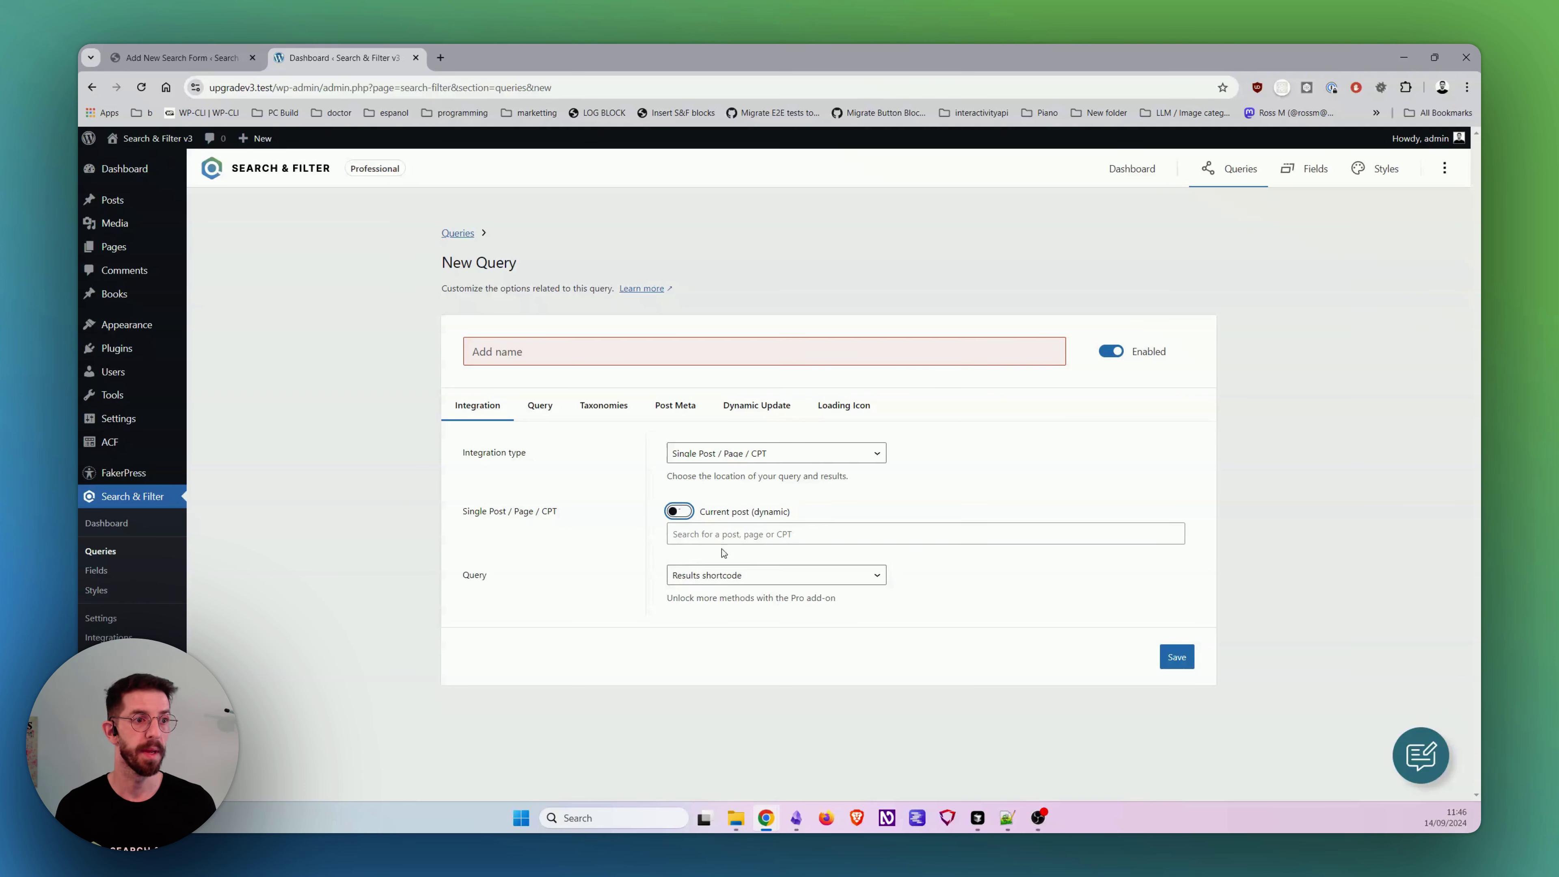
{"action": "left_click", "coordinate": [761, 533]}
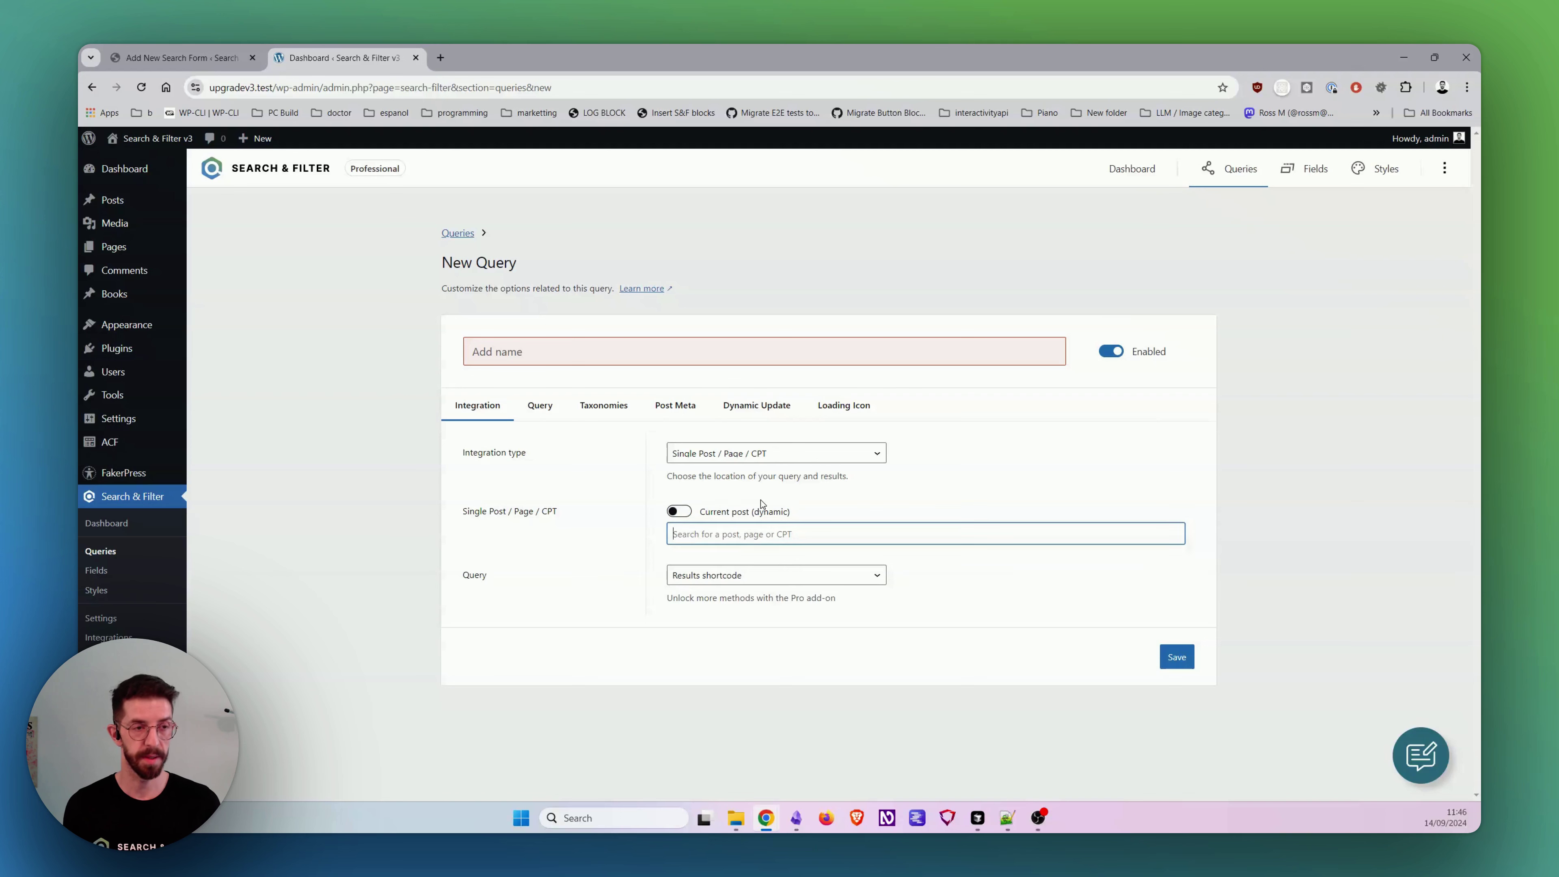
{"action": "type", "text": "po"}
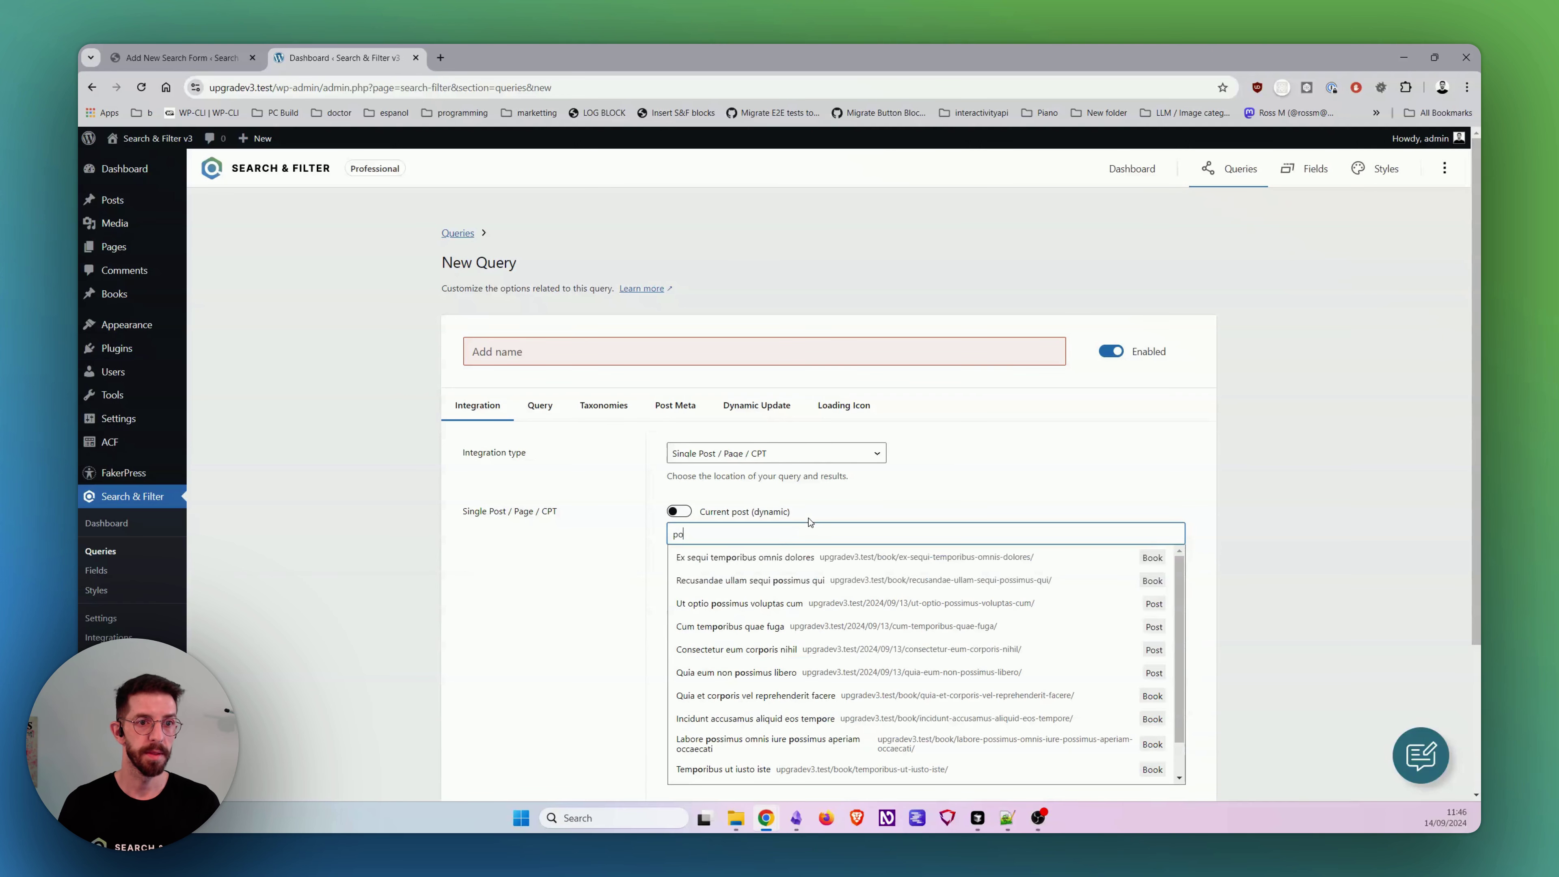
{"action": "scroll", "coordinate": [749, 614], "scroll_direction": "down", "scroll_amount": 1}
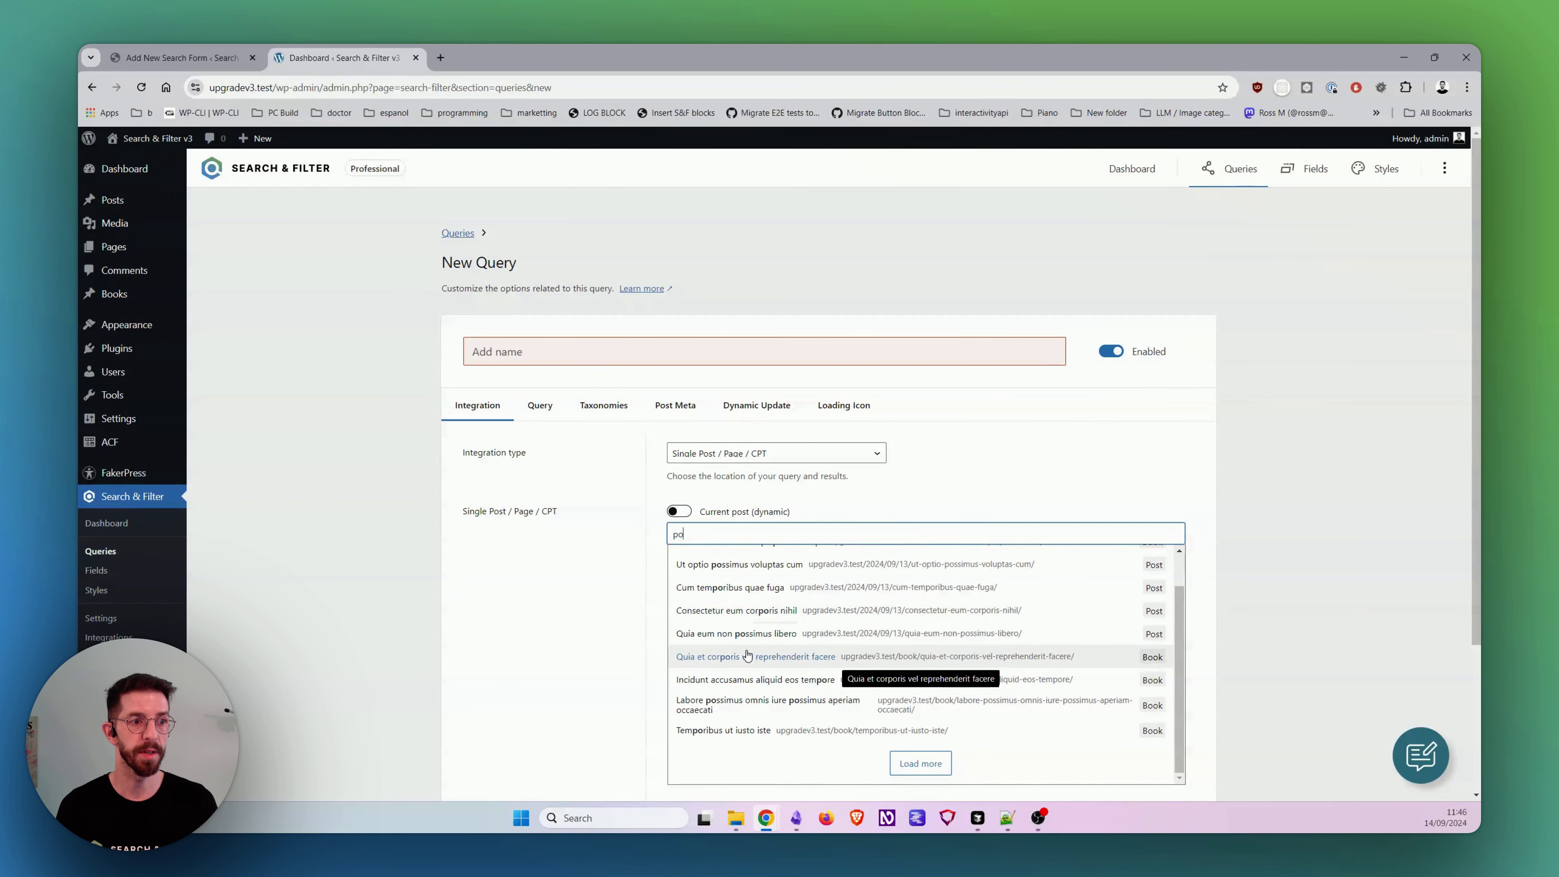
{"action": "scroll", "coordinate": [747, 615], "scroll_direction": "up", "scroll_amount": 1}
{"action": "left_click", "coordinate": [751, 566]}
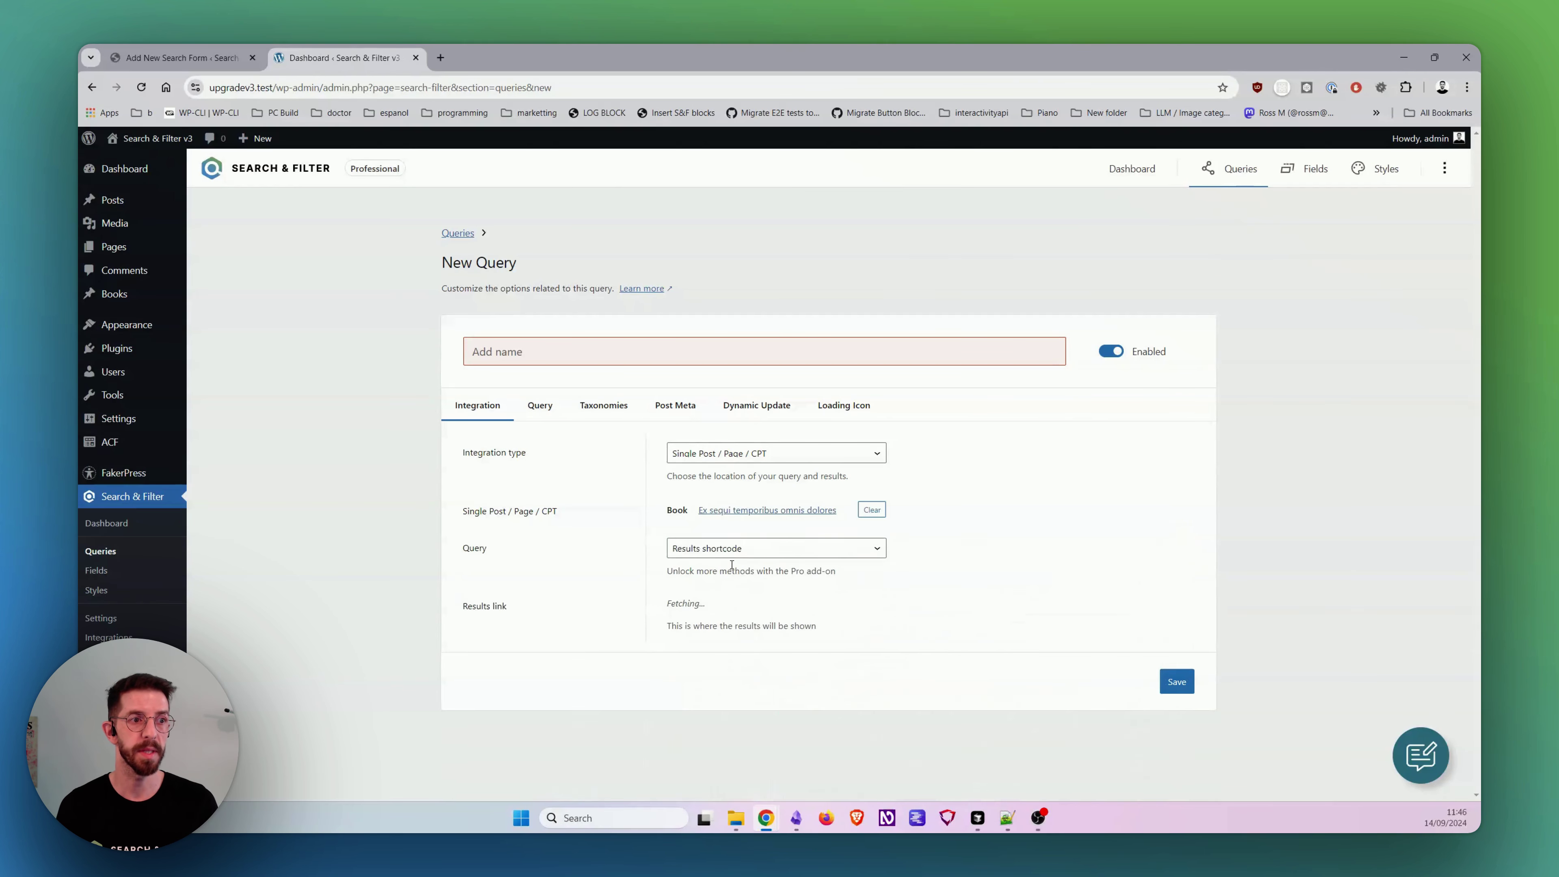
Step: View the chosen book's page, then clear that selection and turn Current post (dynamic) back on
{"action": "triple_click", "coordinate": [493, 513]}
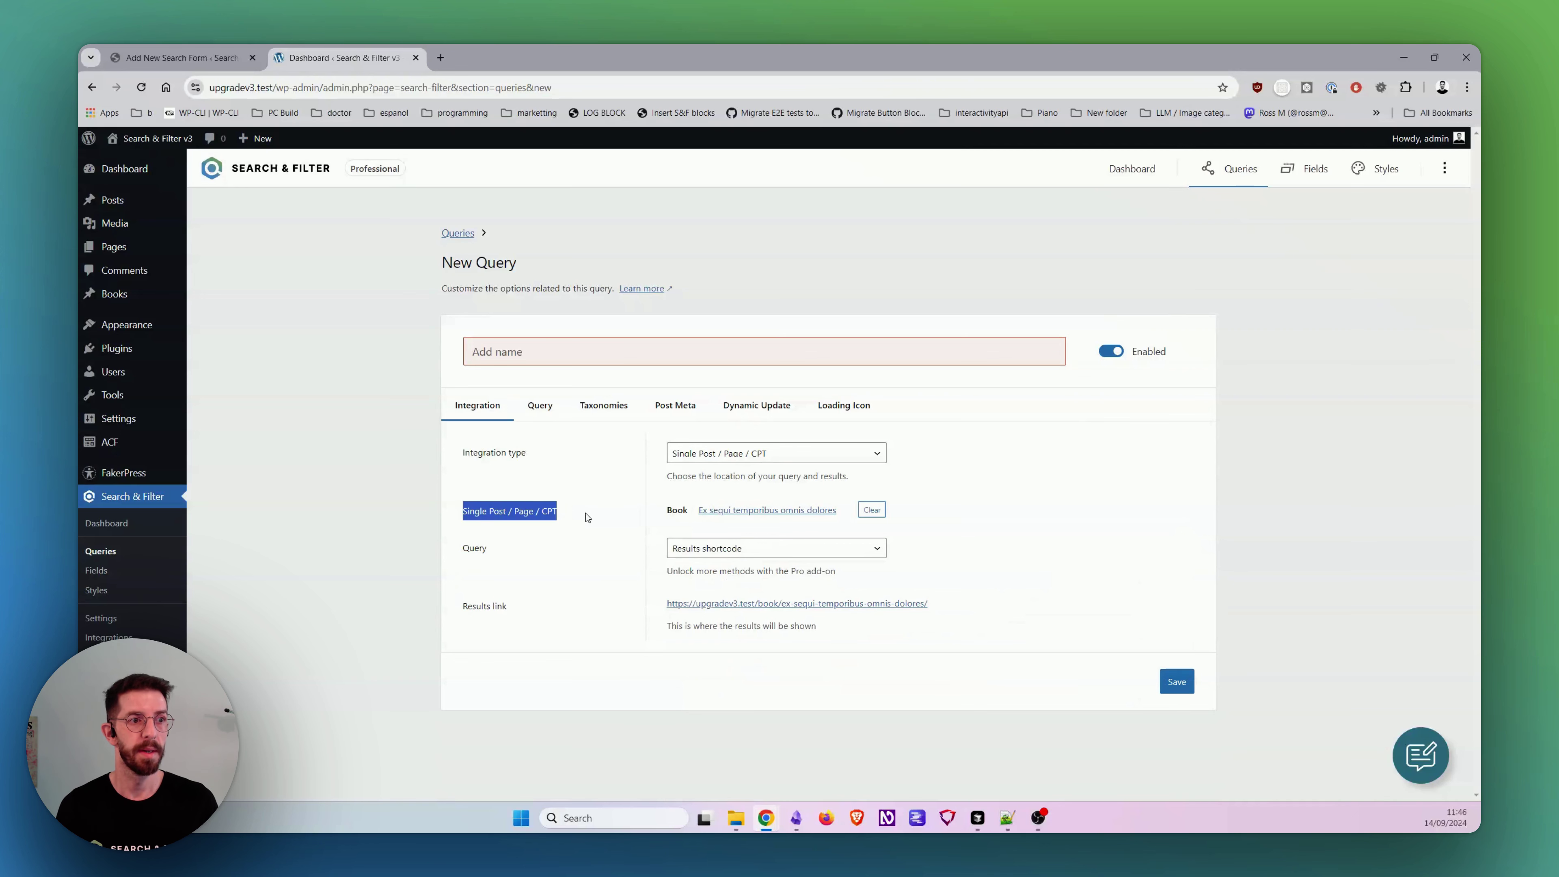
{"action": "left_click", "coordinate": [746, 512]}
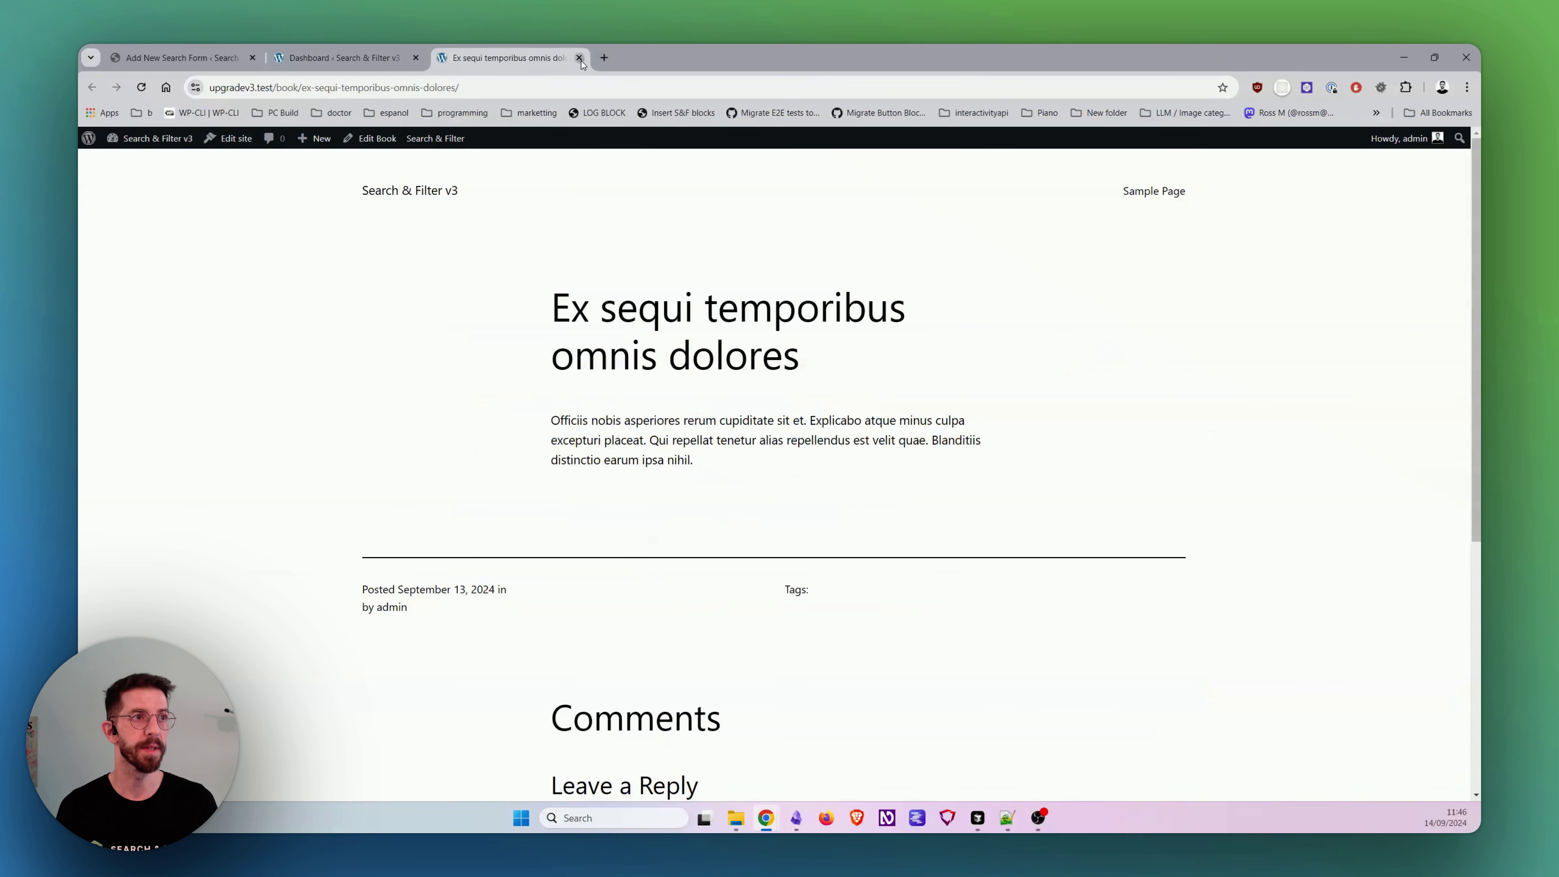
{"action": "left_click", "coordinate": [579, 57]}
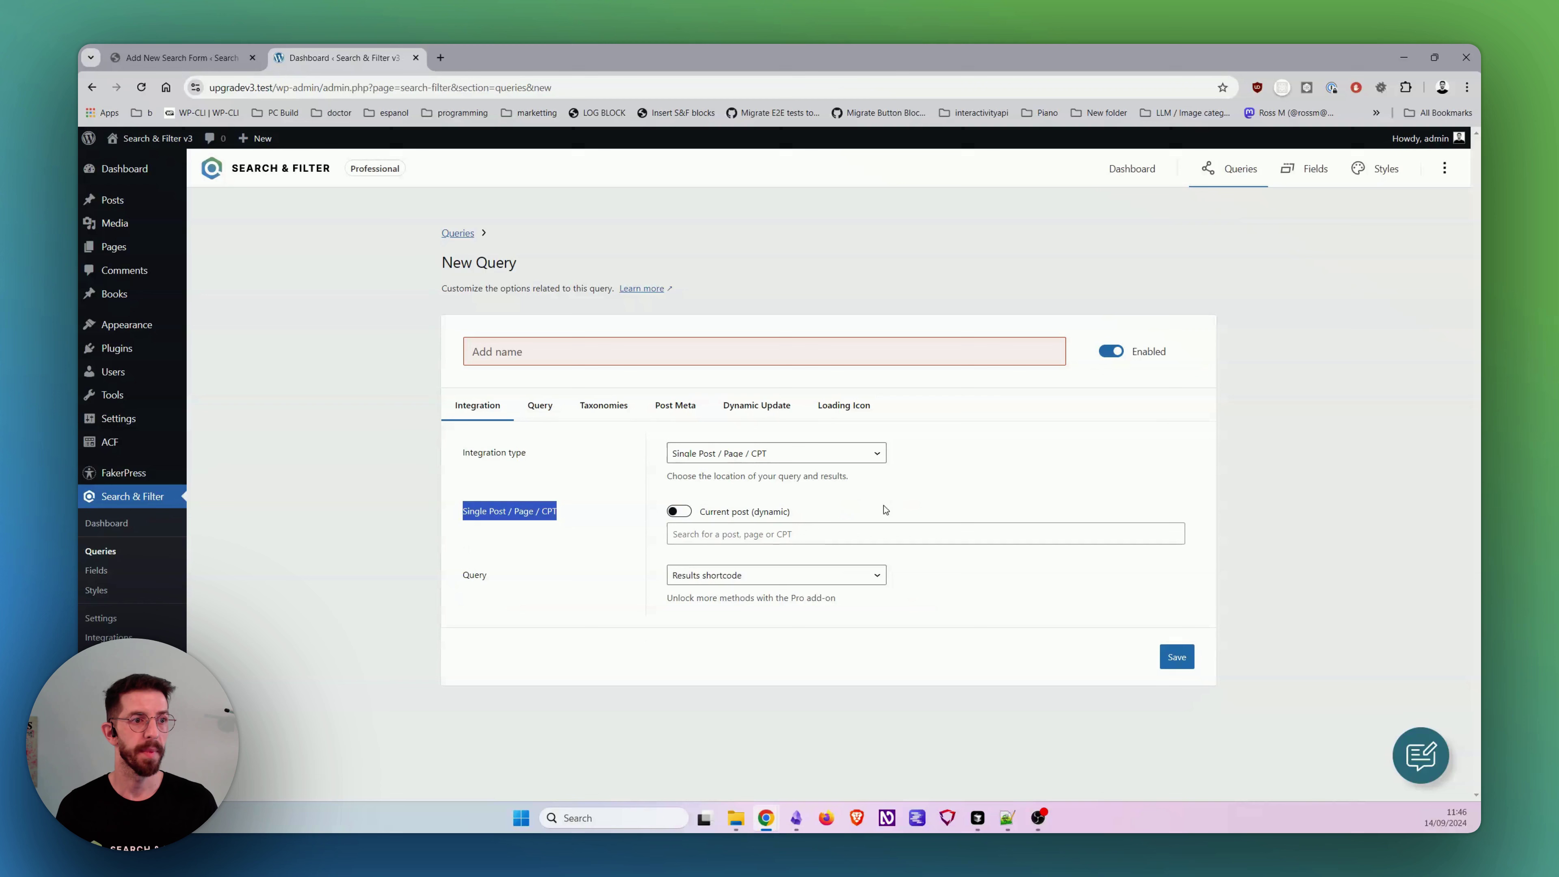
{"action": "left_click", "coordinate": [677, 513]}
{"action": "left_click", "coordinate": [628, 344]}
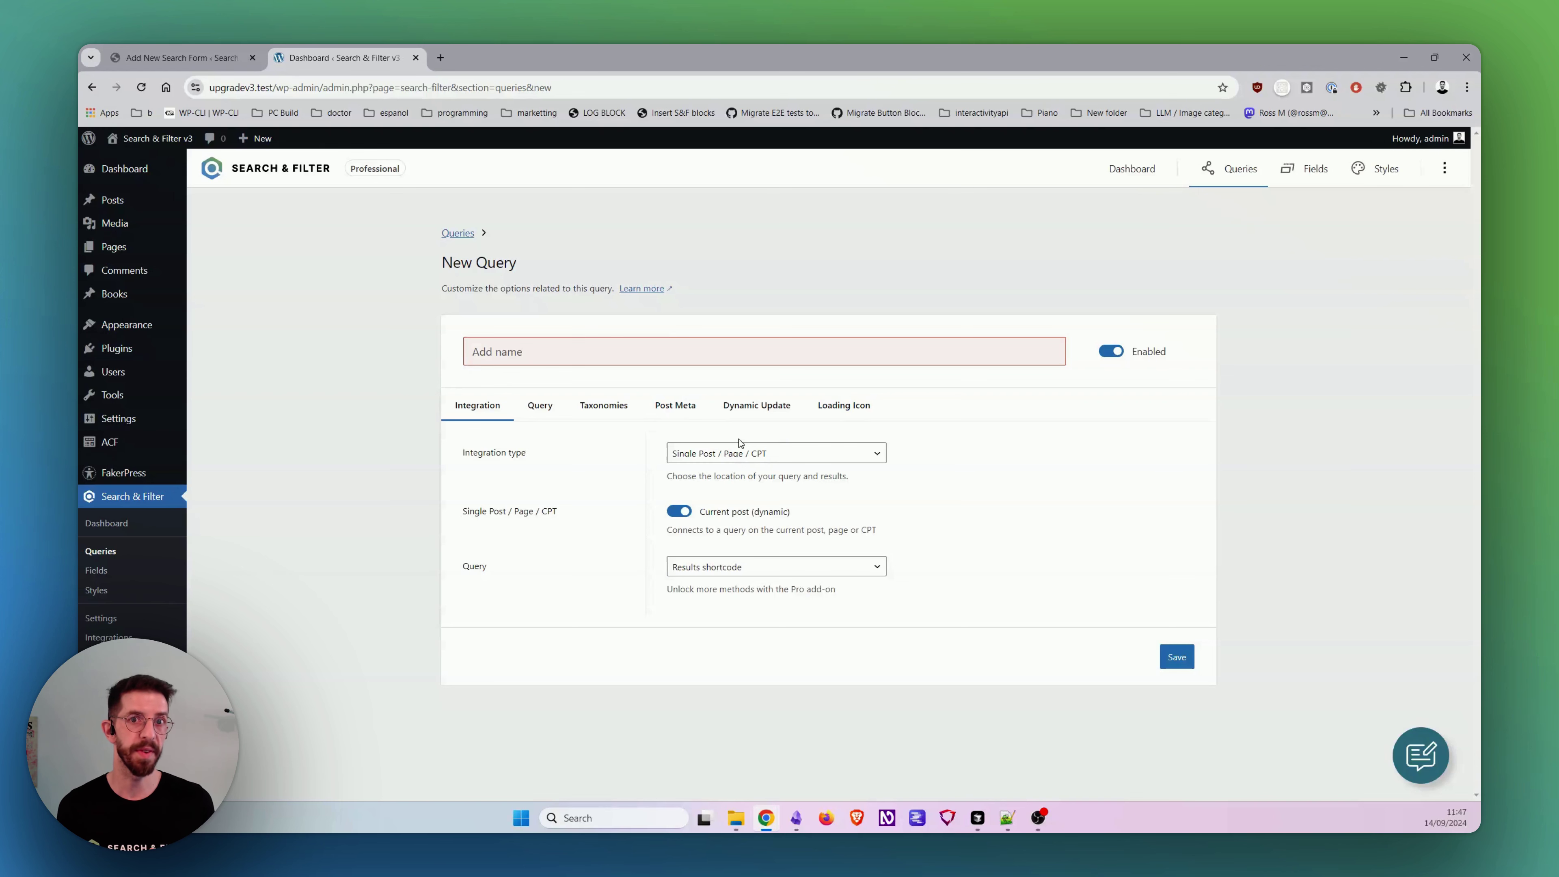
Step: Switch to the v2 search form and set its display results method to Custom
{"action": "key", "text": "ctrl+shift+Tab"}
{"action": "left_click", "coordinate": [296, 352]}
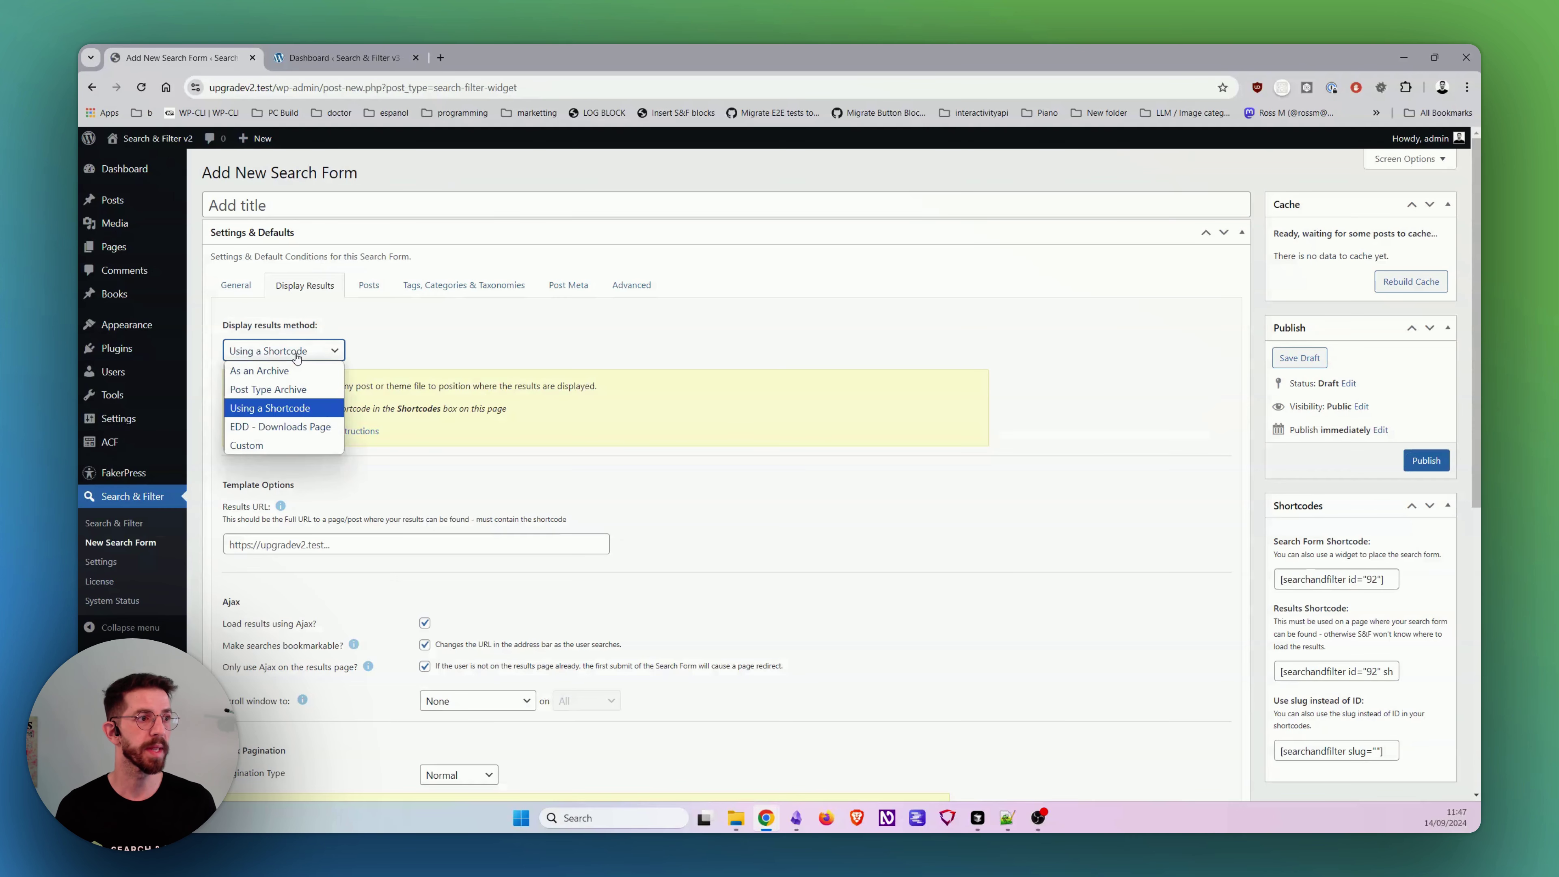
{"action": "left_click", "coordinate": [302, 443]}
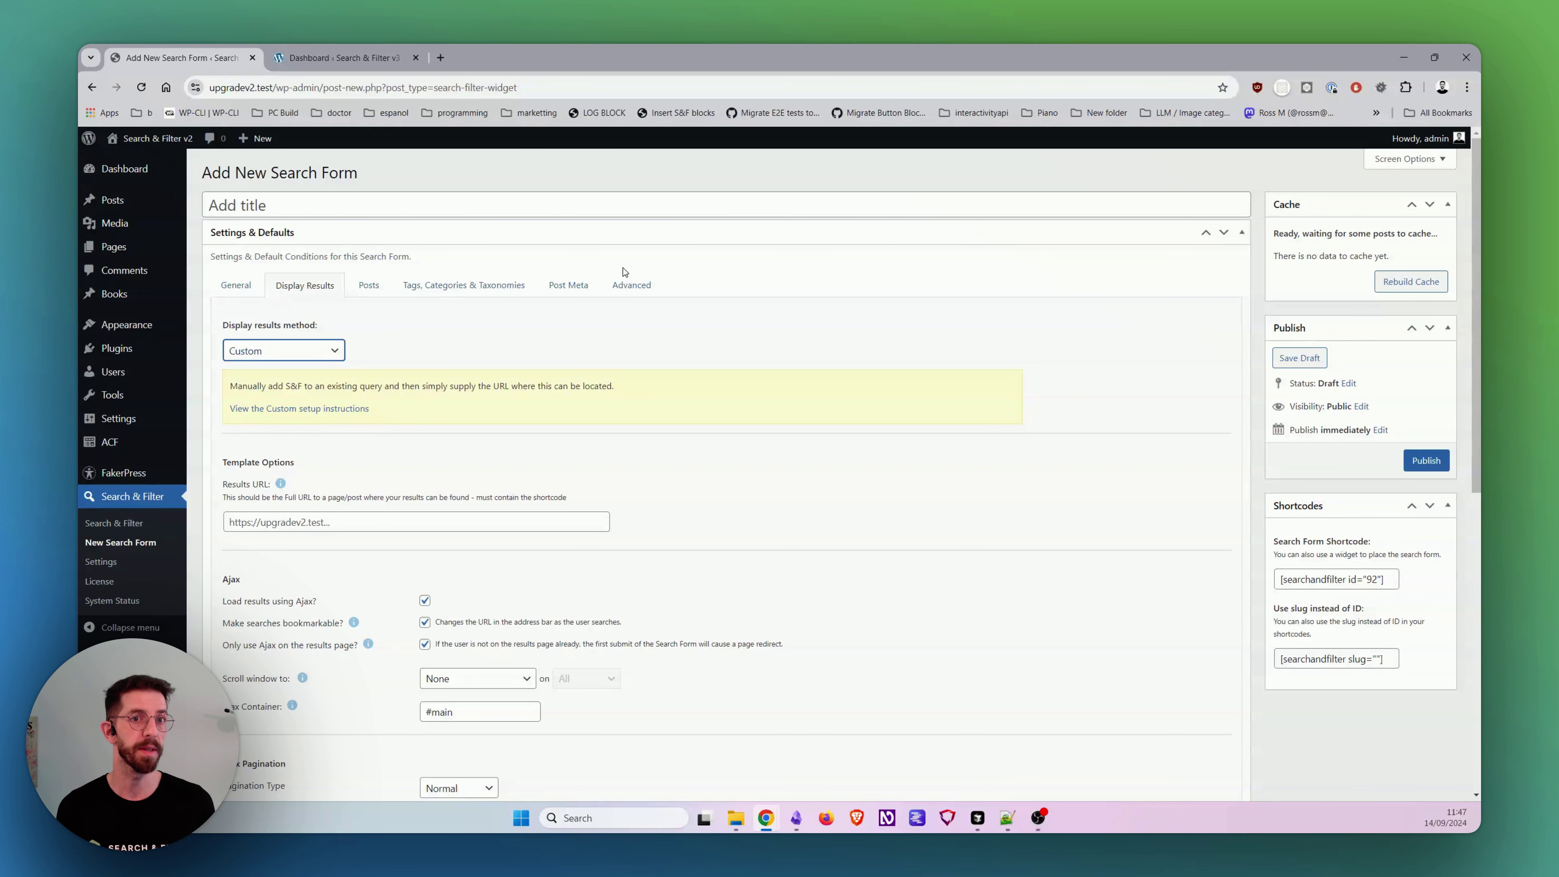
Step: Set the new v3 query's Query option to Custom, name it Test and save it
{"action": "key", "text": "ctrl+Tab"}
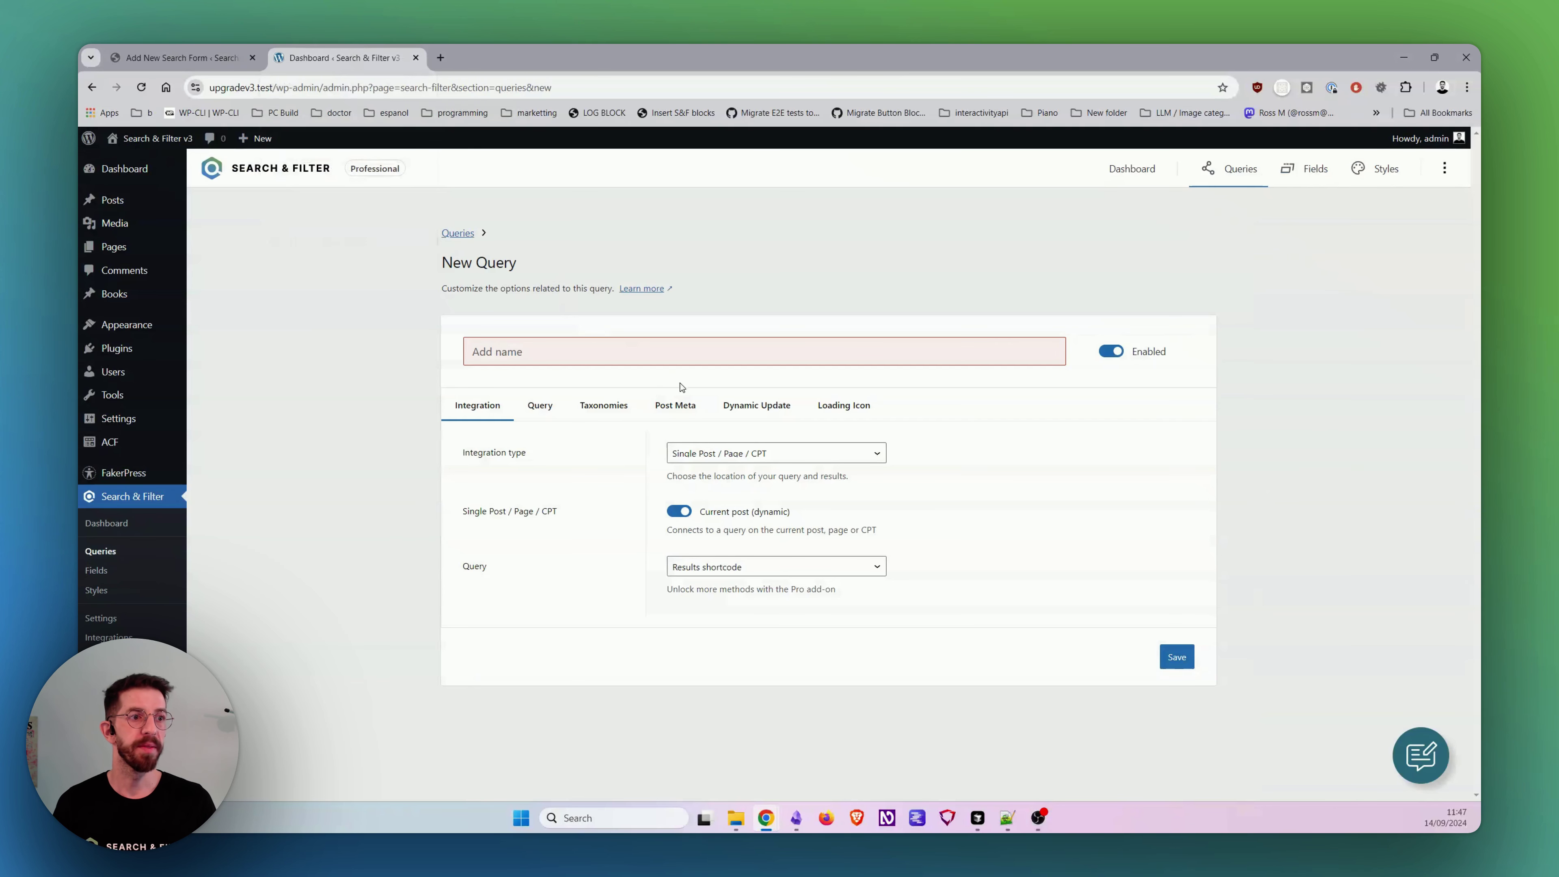
{"action": "left_click", "coordinate": [730, 566]}
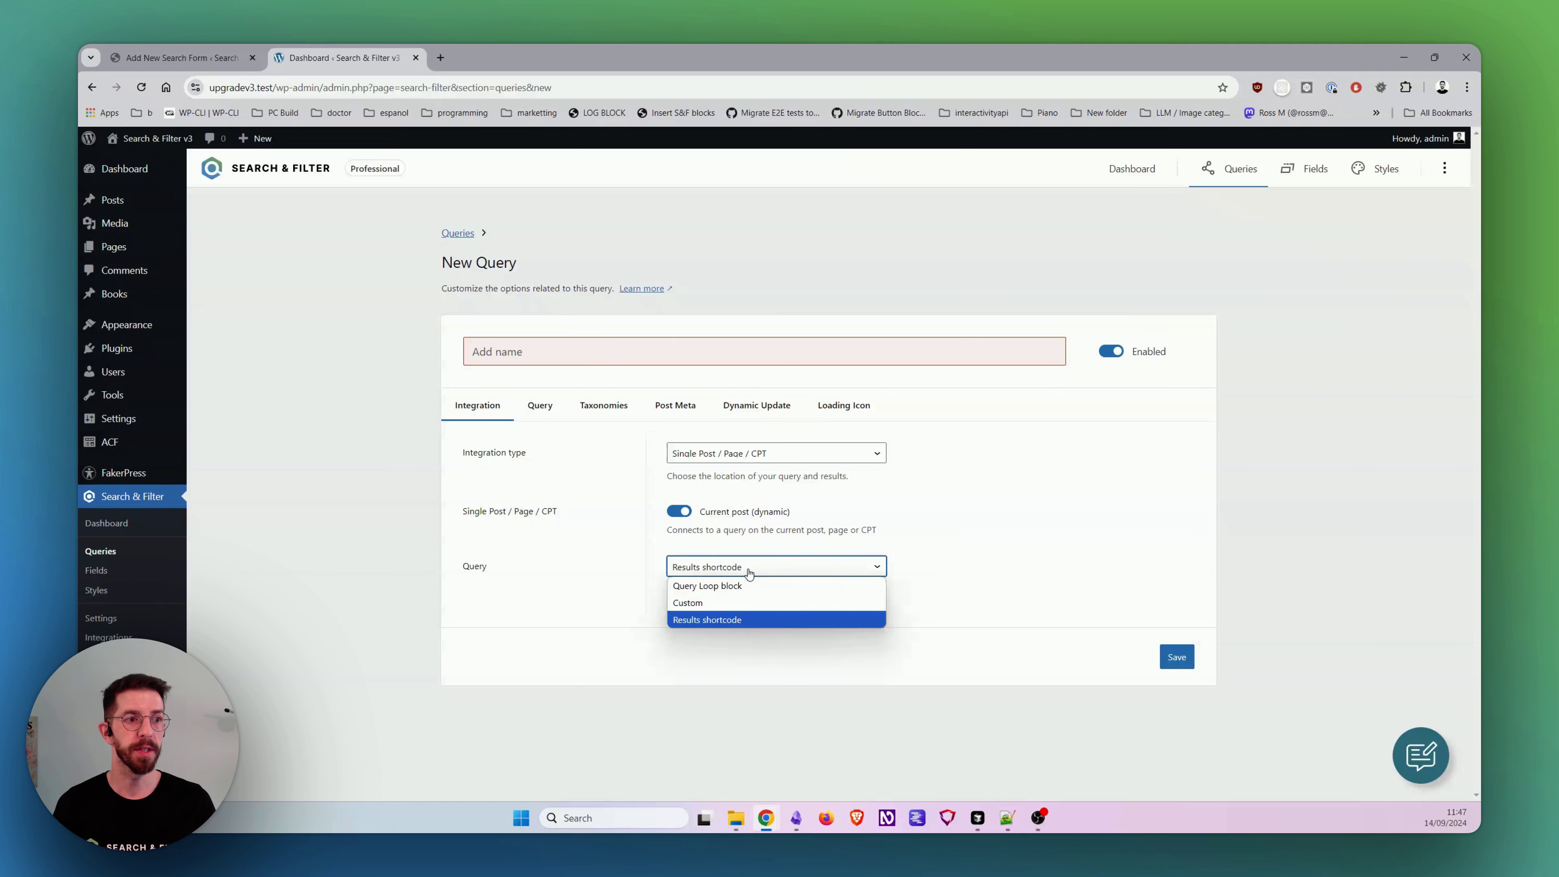
{"action": "left_click", "coordinate": [728, 604]}
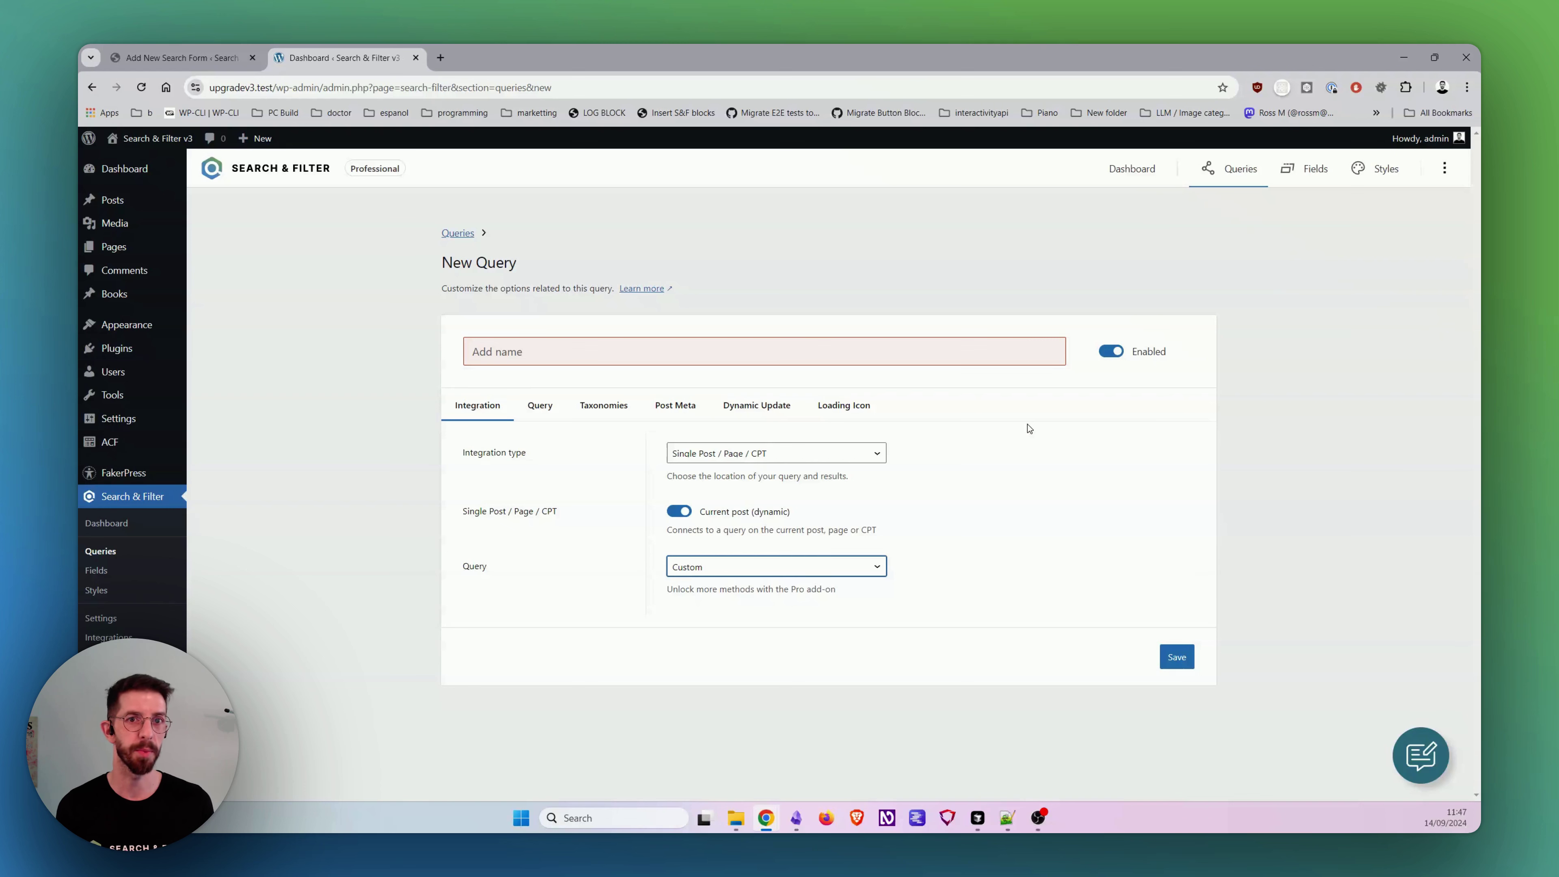
{"action": "left_click", "coordinate": [668, 348]}
{"action": "type", "text": "Test"}
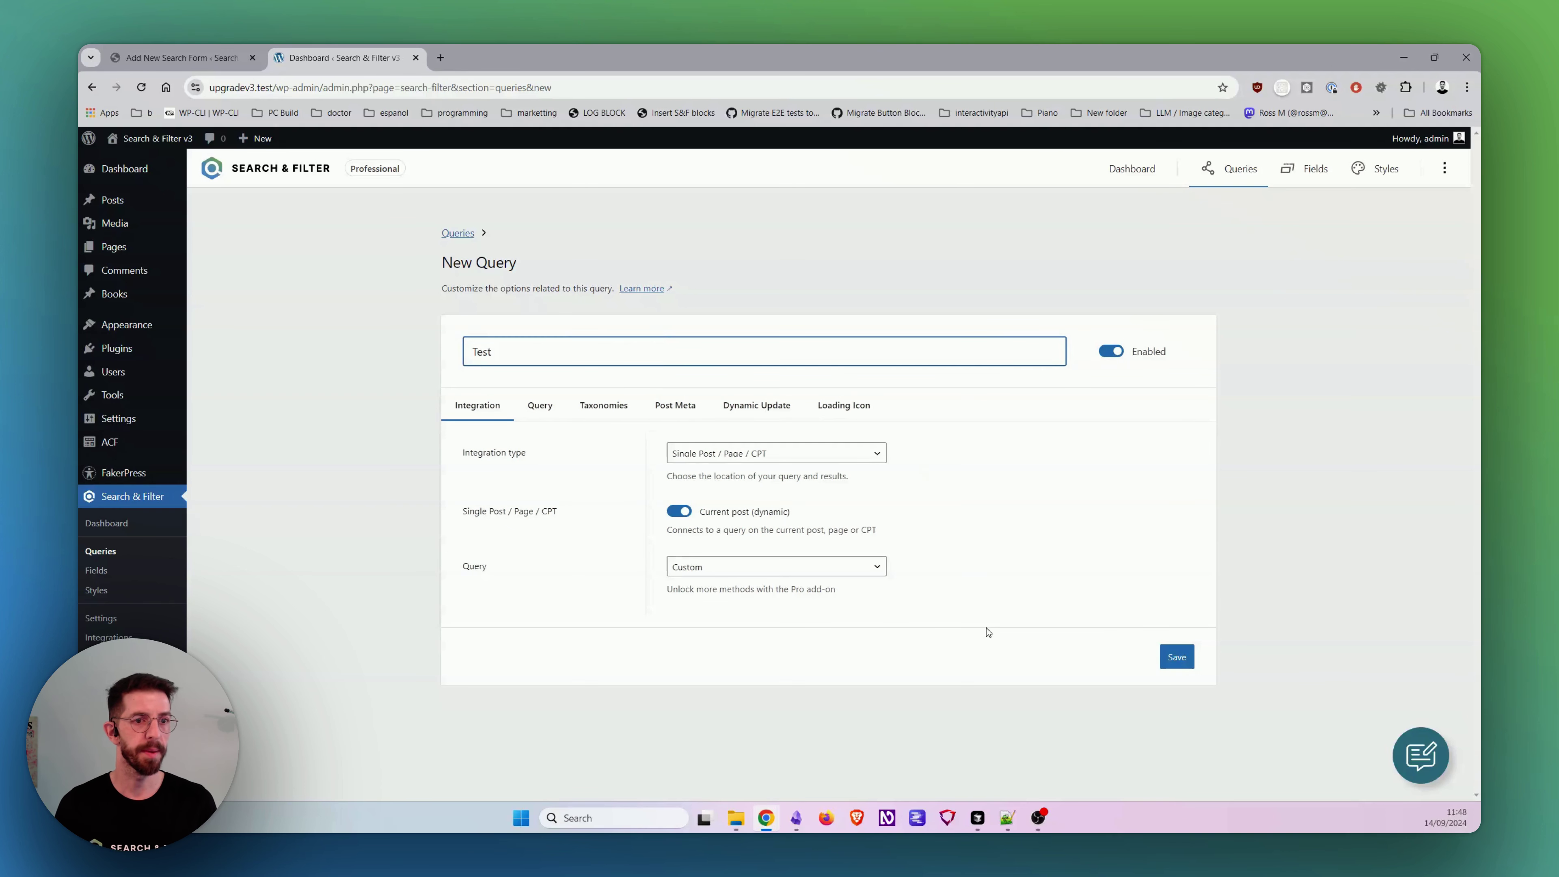
{"action": "left_click", "coordinate": [1177, 659]}
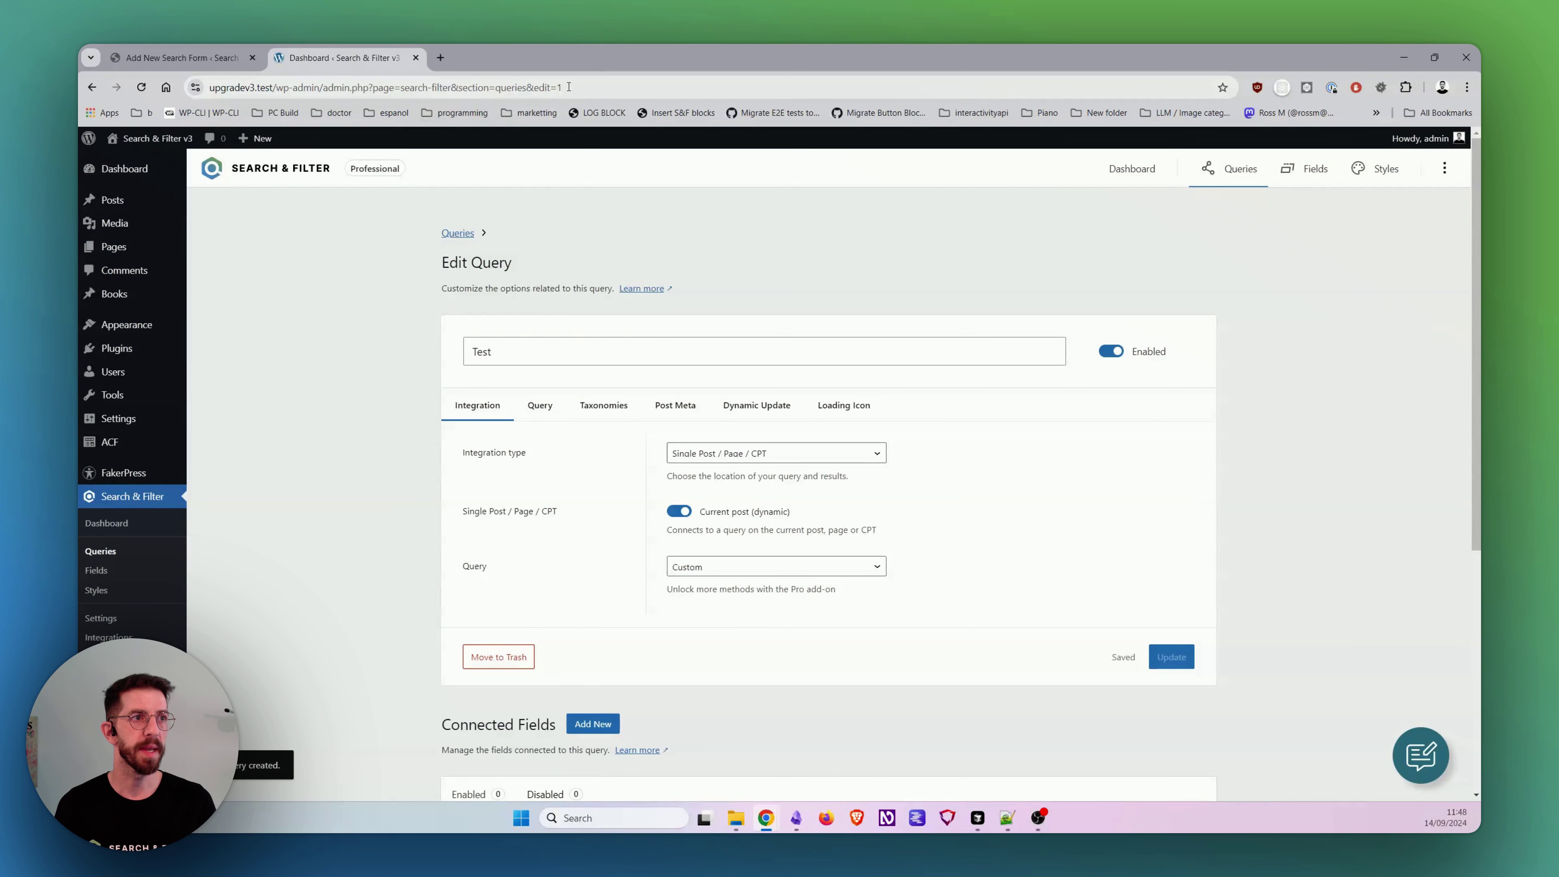
Step: Examine the saved query's ID in the edit page's address
{"action": "double_click", "coordinate": [590, 88]}
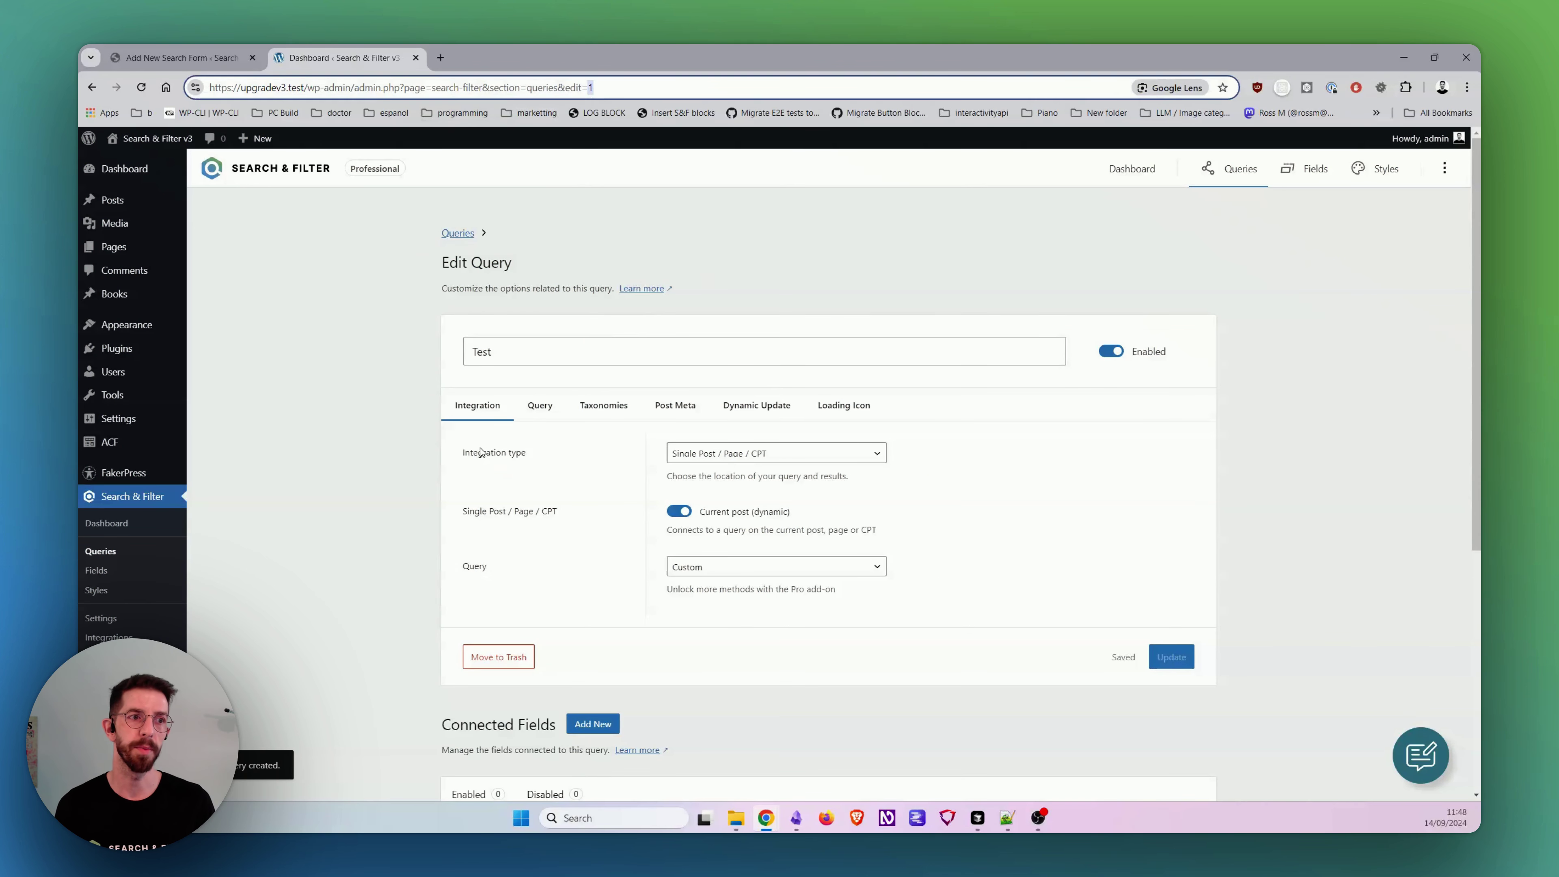
{"action": "left_click_drag", "start_coordinate": [414, 257], "coordinate": [768, 467]}
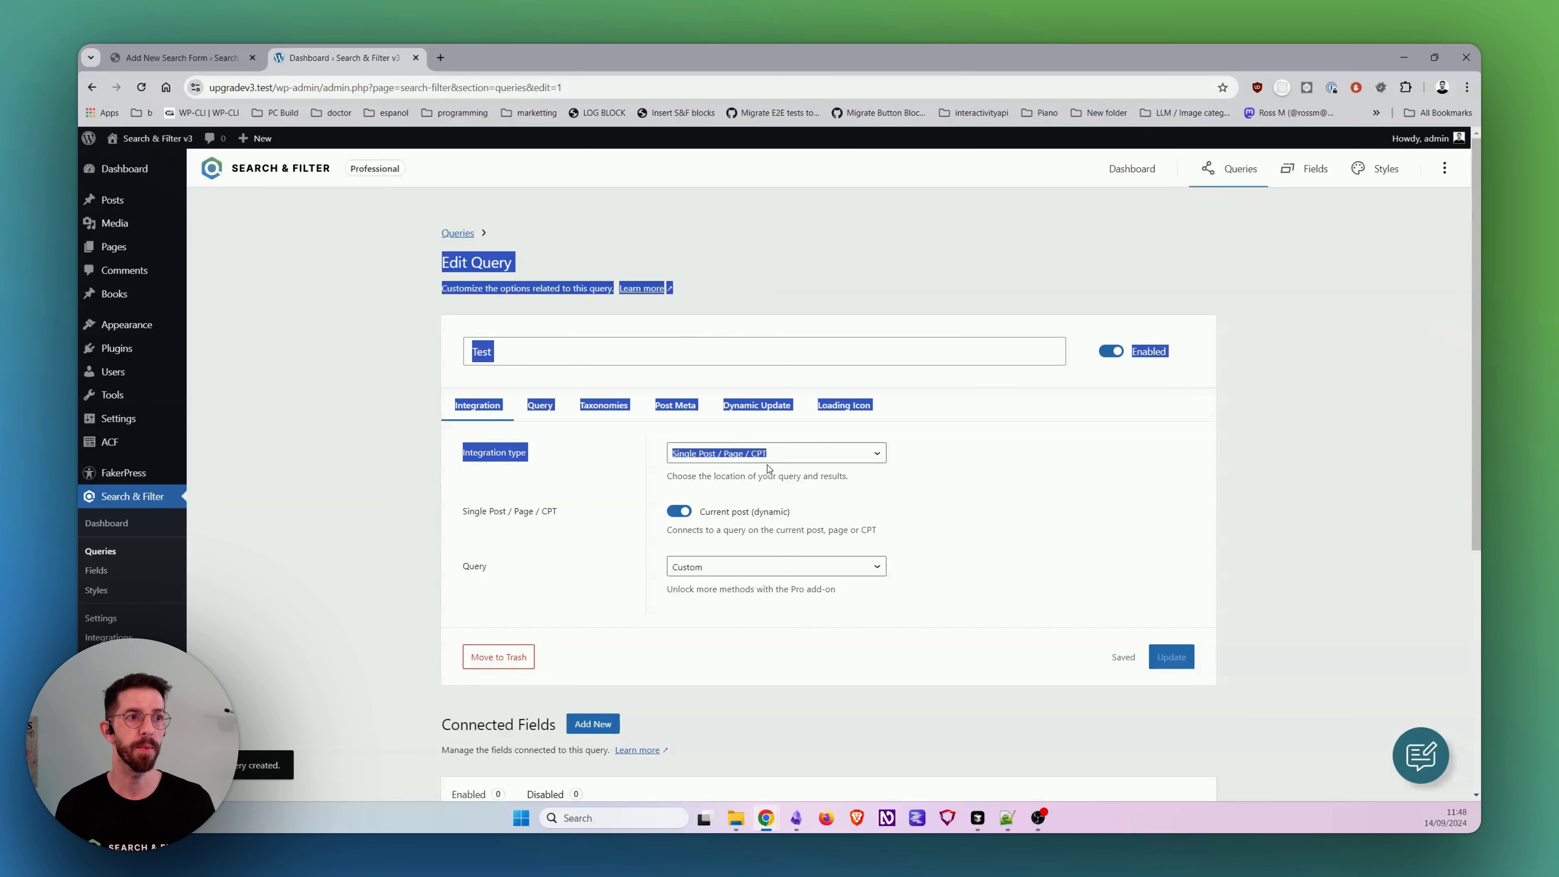
{"action": "left_click", "coordinate": [1013, 462]}
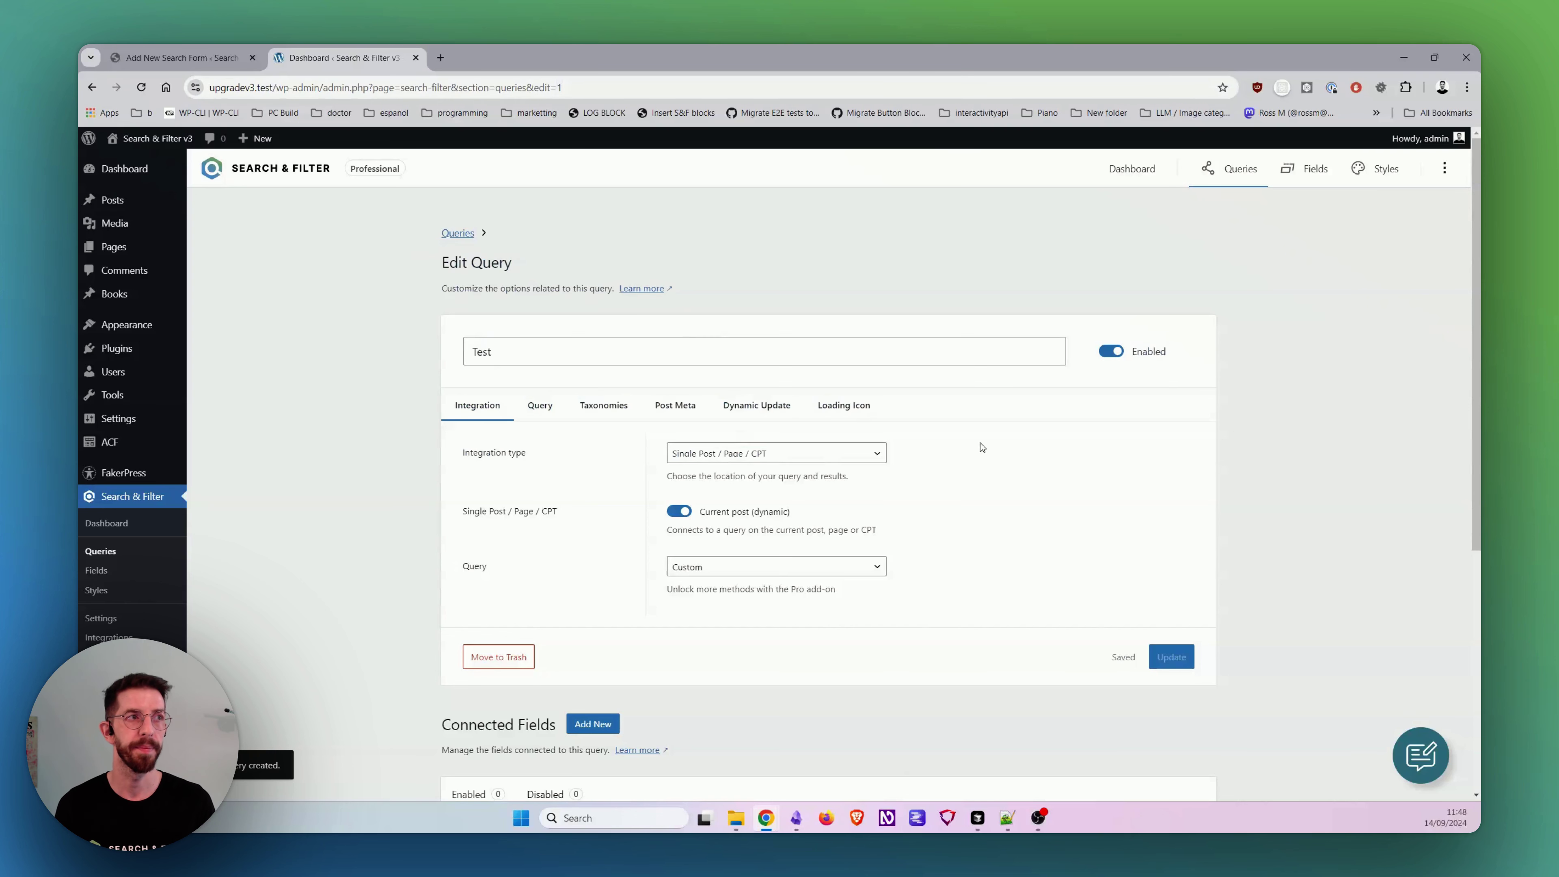
Step: Review the v2 form's As an Archive display results method and its template options, and set the method to Using a Shortcode
{"action": "left_click", "coordinate": [223, 50]}
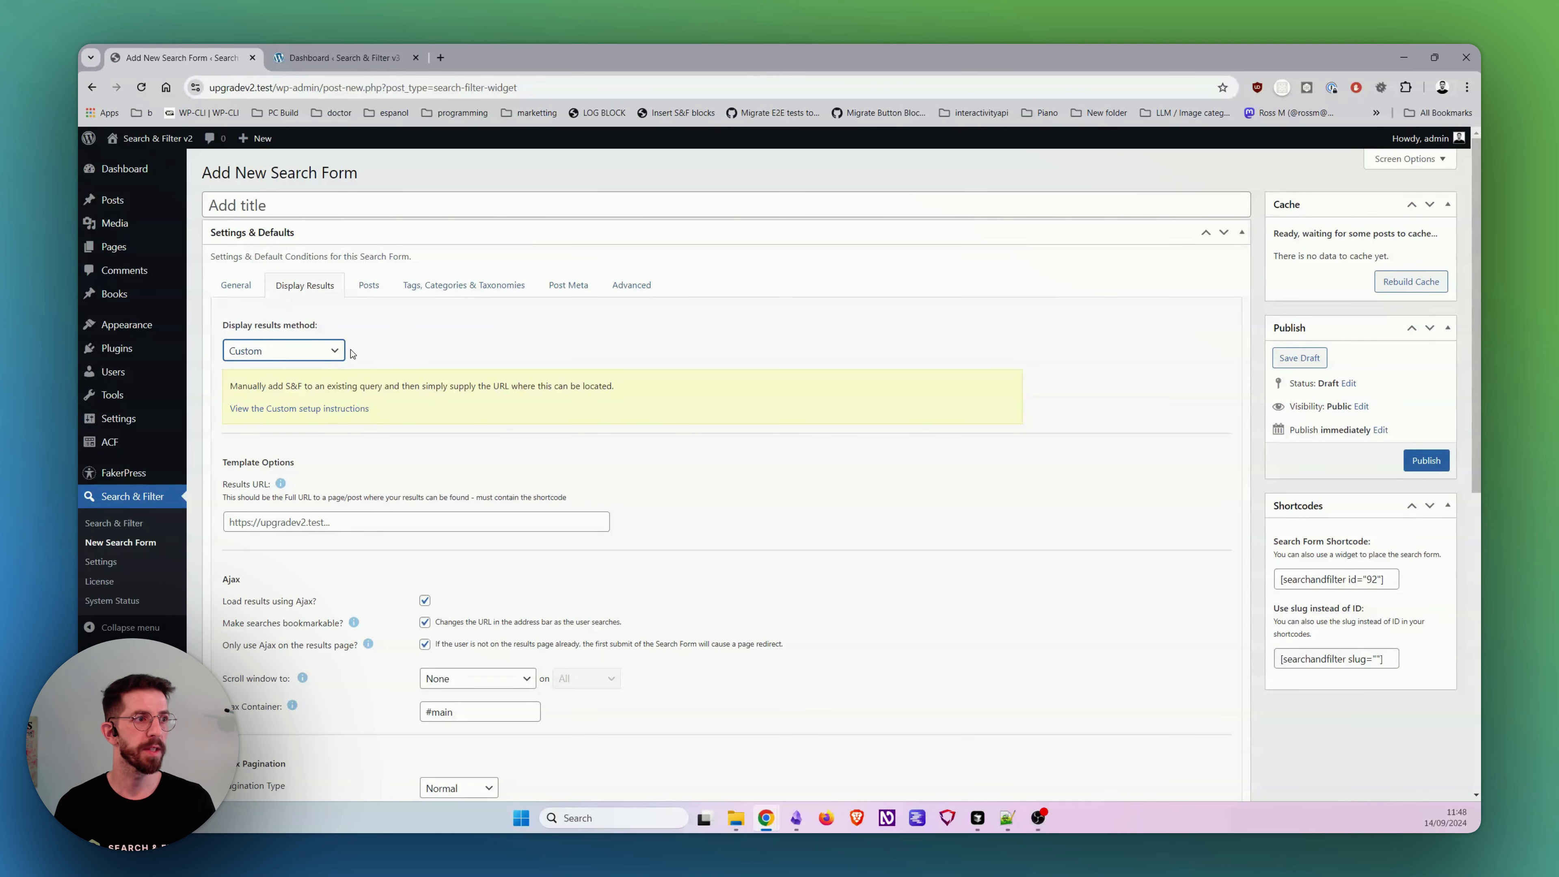
{"action": "left_click", "coordinate": [299, 345]}
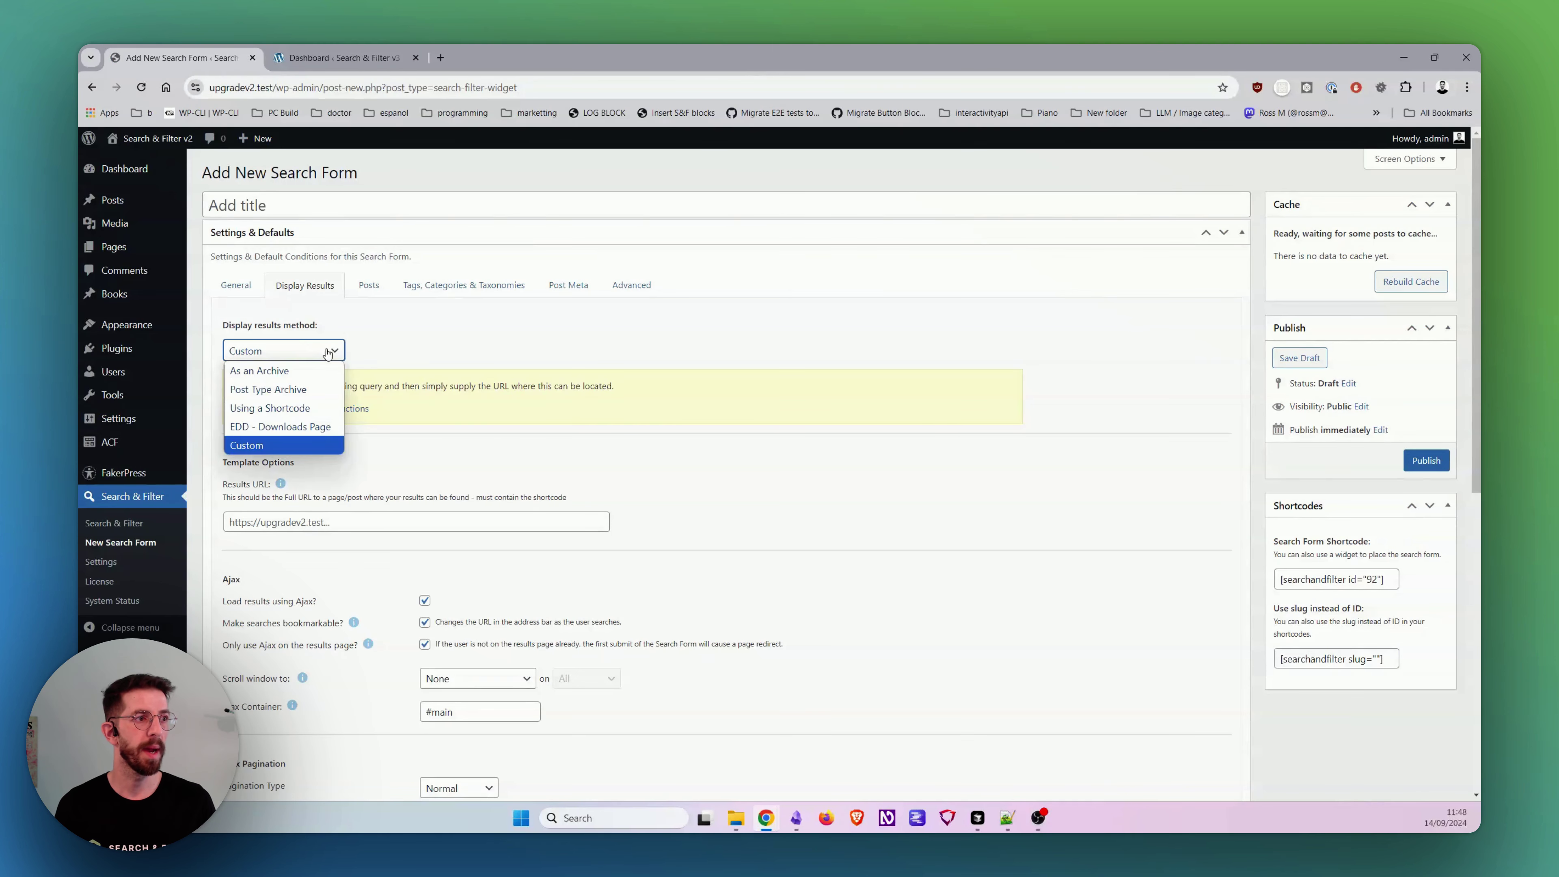
{"action": "left_click", "coordinate": [303, 372]}
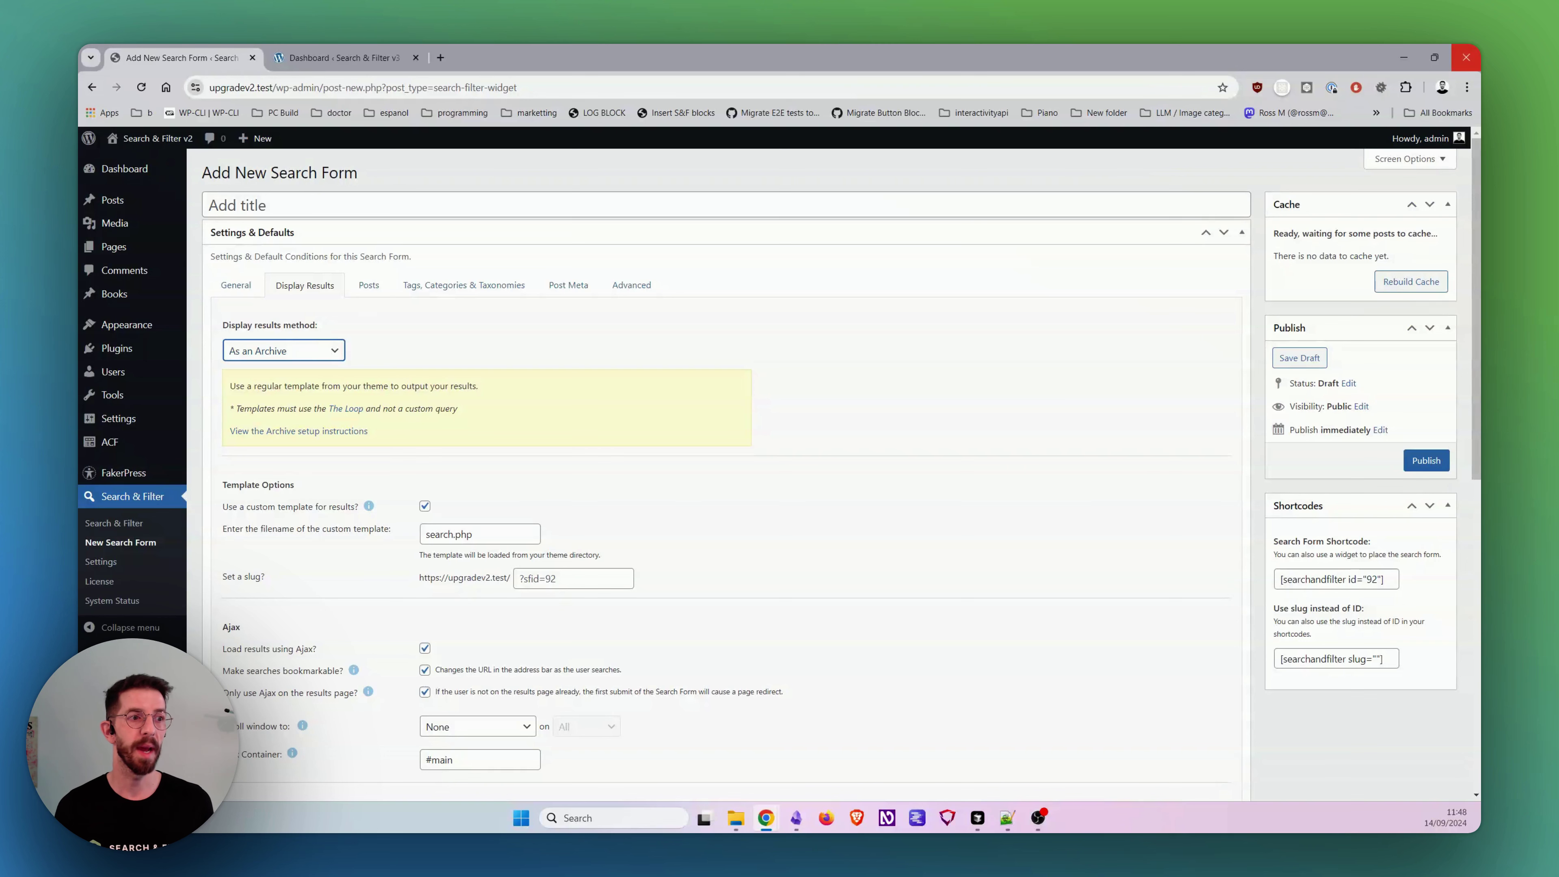
{"action": "mouse_move", "coordinate": [80, 472]}
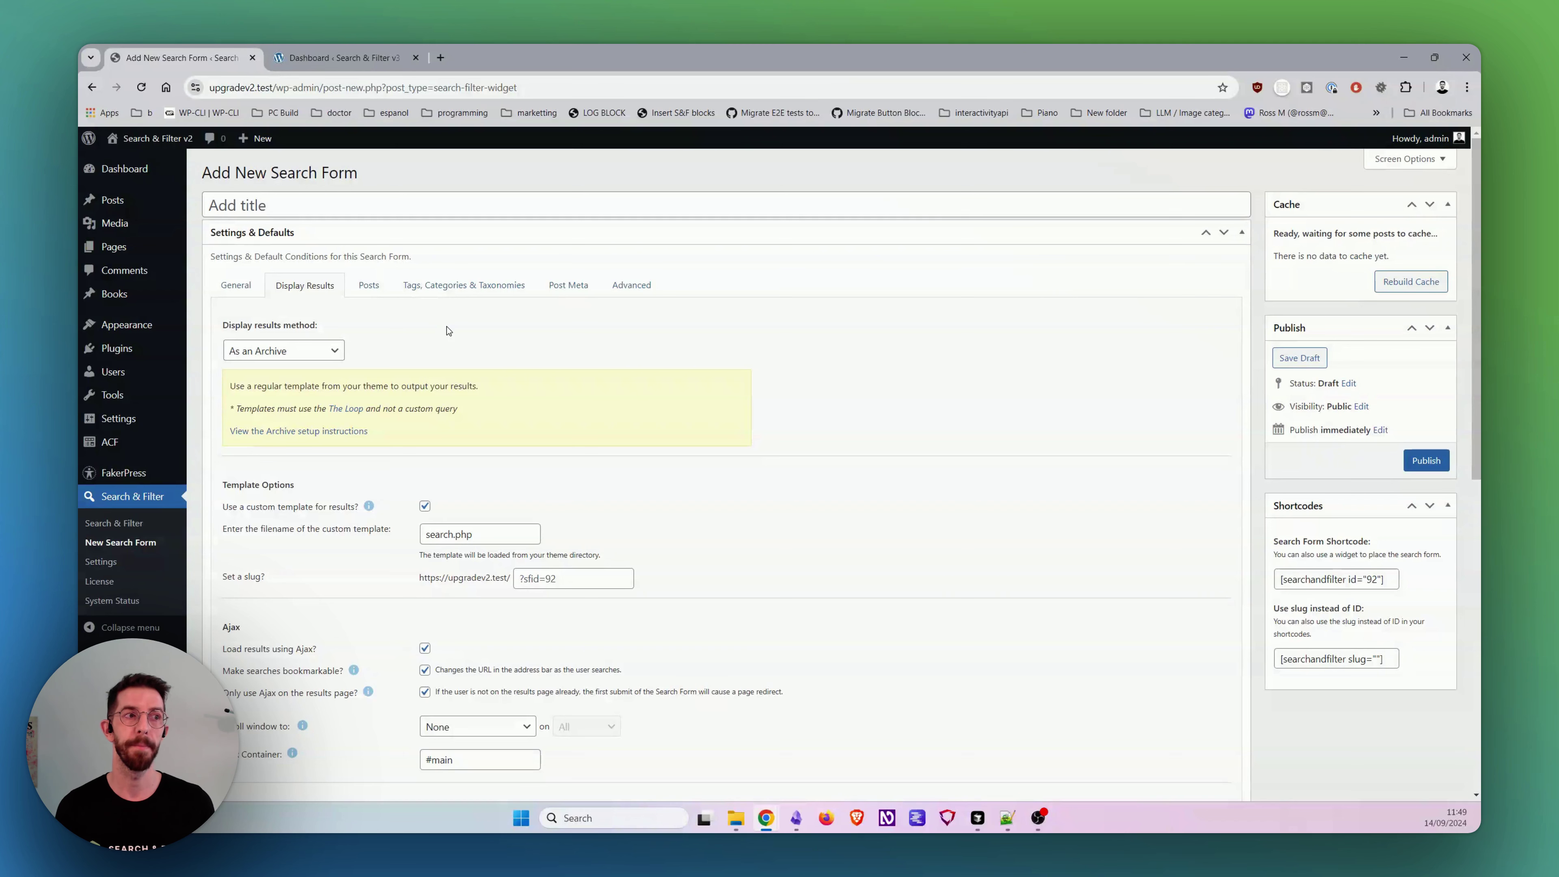
{"action": "left_click", "coordinate": [252, 350]}
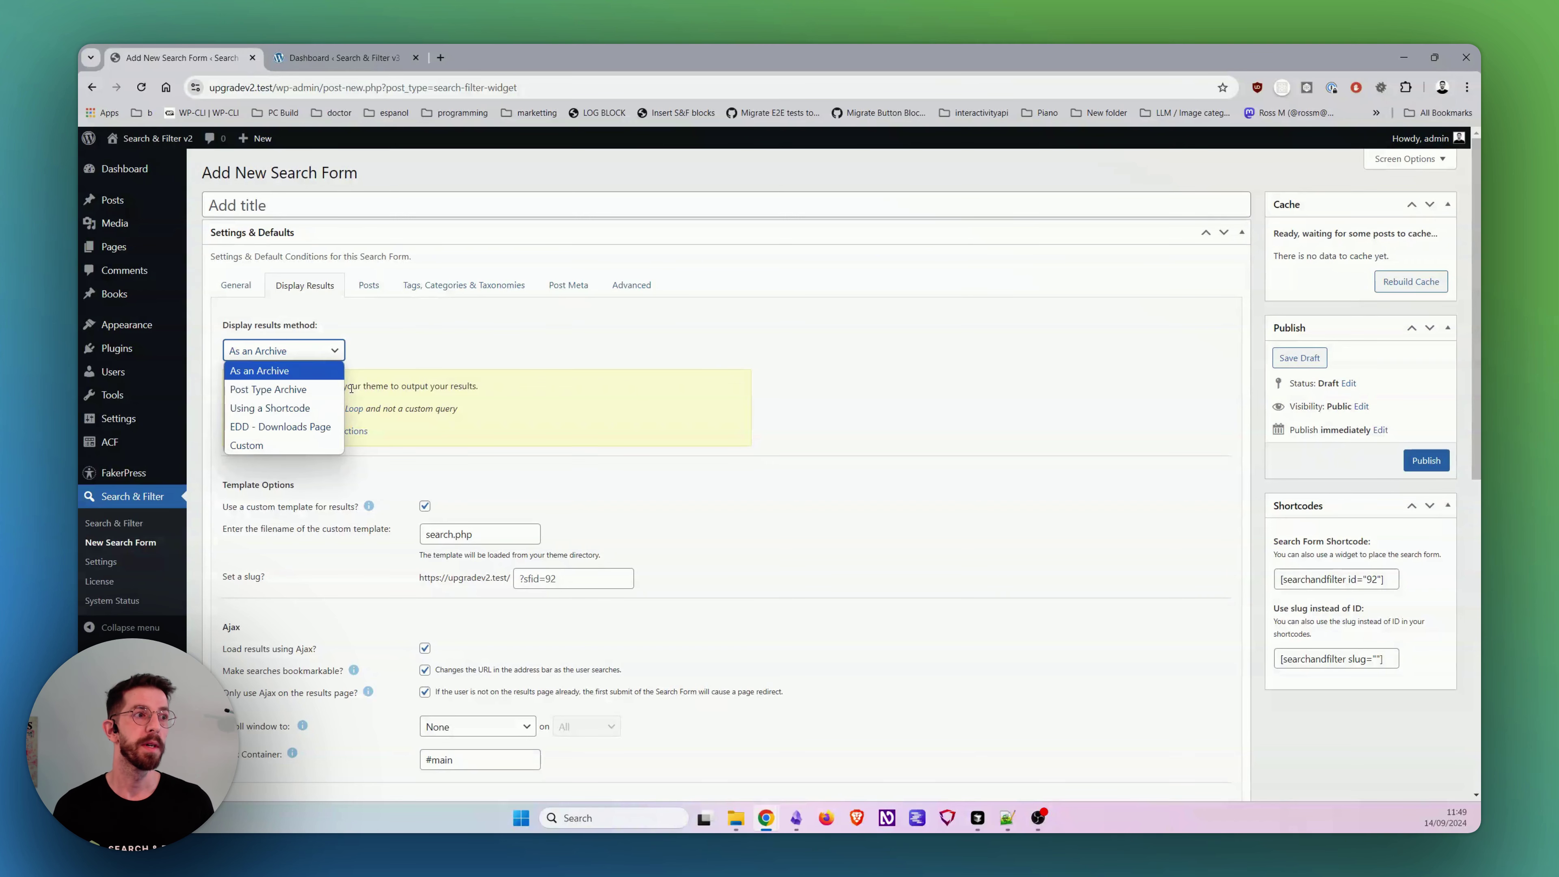
{"action": "left_click", "coordinate": [312, 409]}
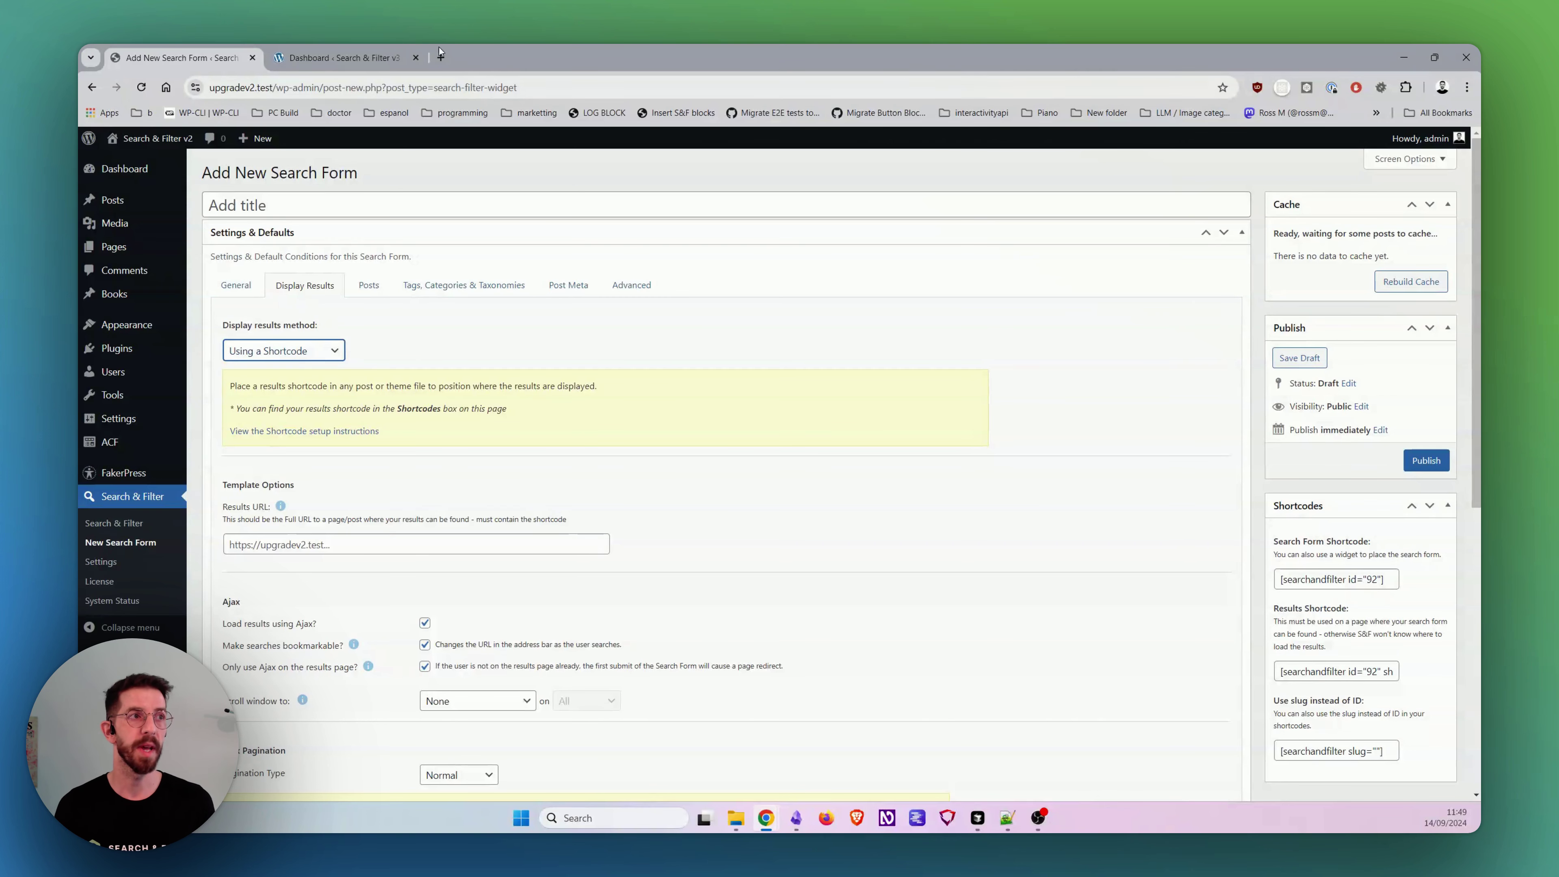
Step: Set the v3 Test query's Query option to Results shortcode, keeping Single Post / Page / CPT, and update the query
{"action": "key", "text": "ctrl+Tab"}
{"action": "left_click", "coordinate": [730, 455]}
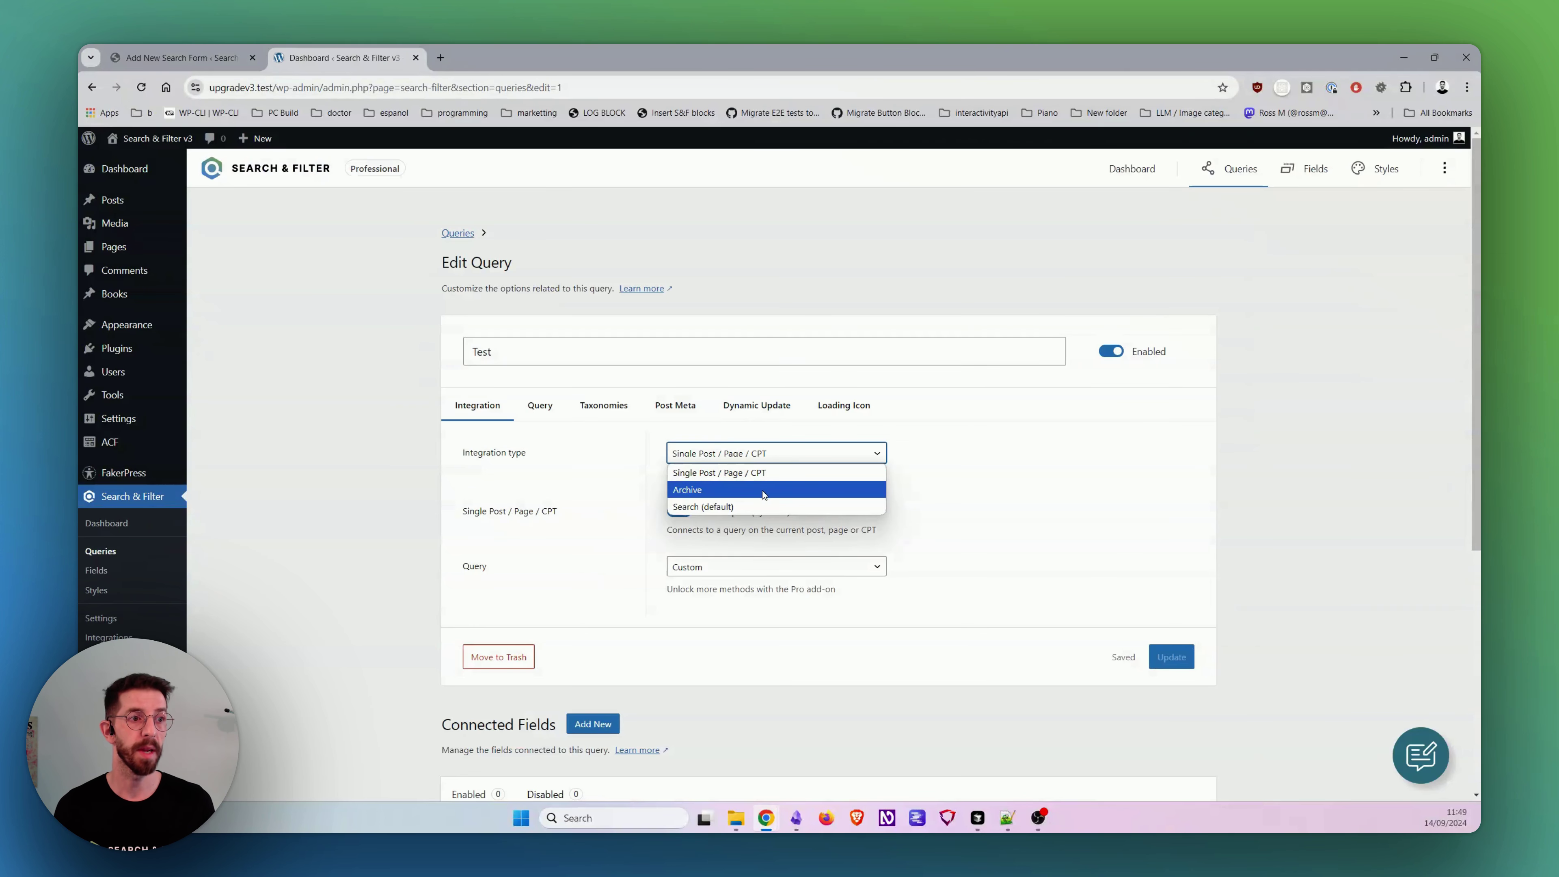
{"action": "left_click", "coordinate": [776, 566]}
{"action": "left_click", "coordinate": [781, 616]}
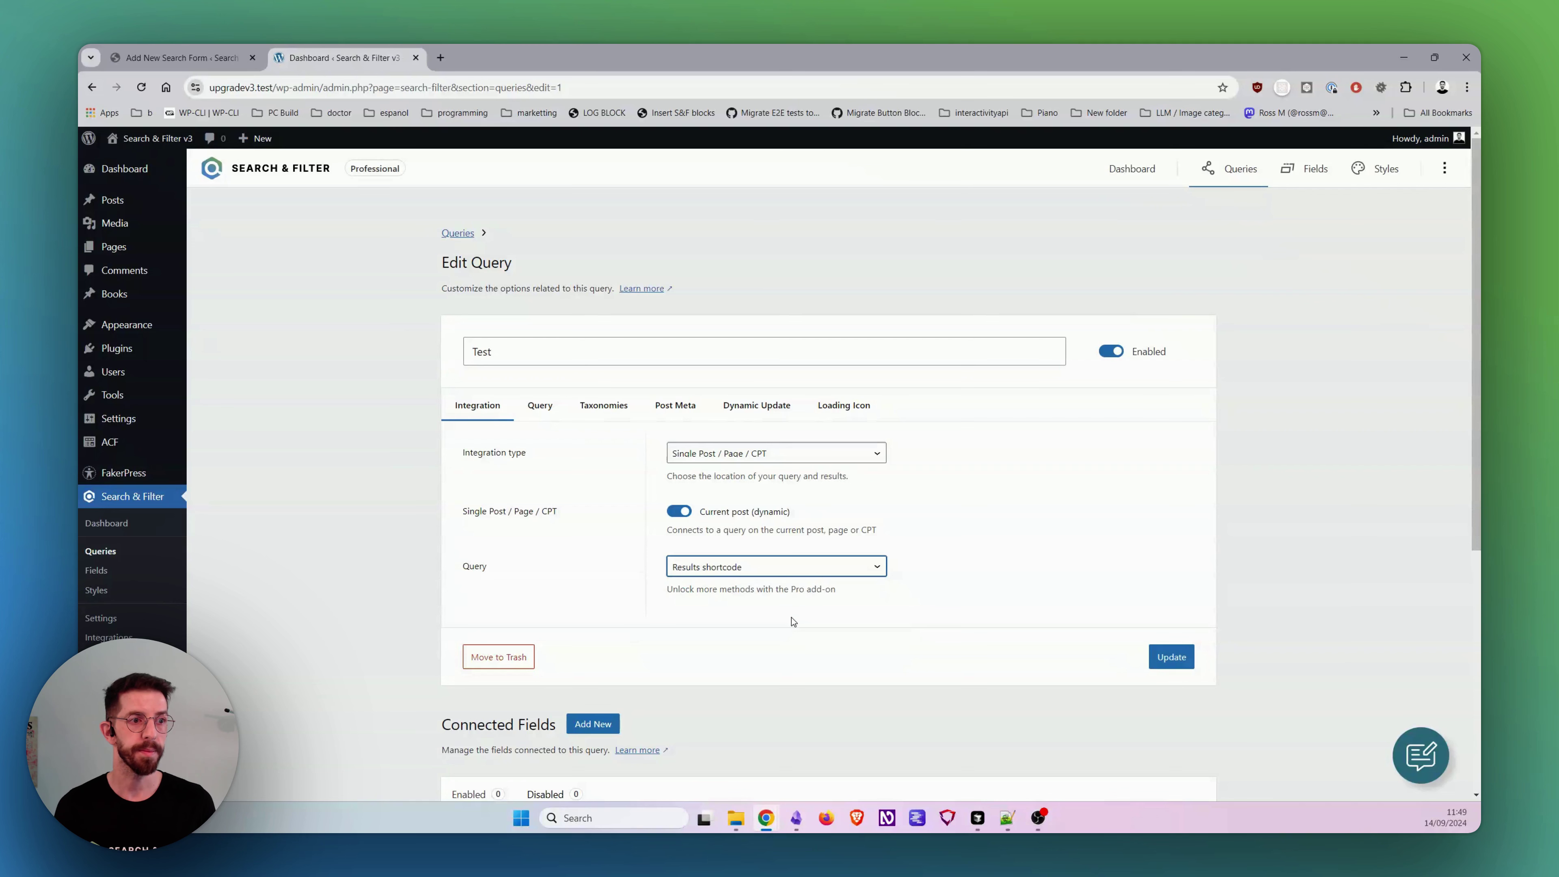
{"action": "left_click_drag", "start_coordinate": [895, 603], "coordinate": [639, 566]}
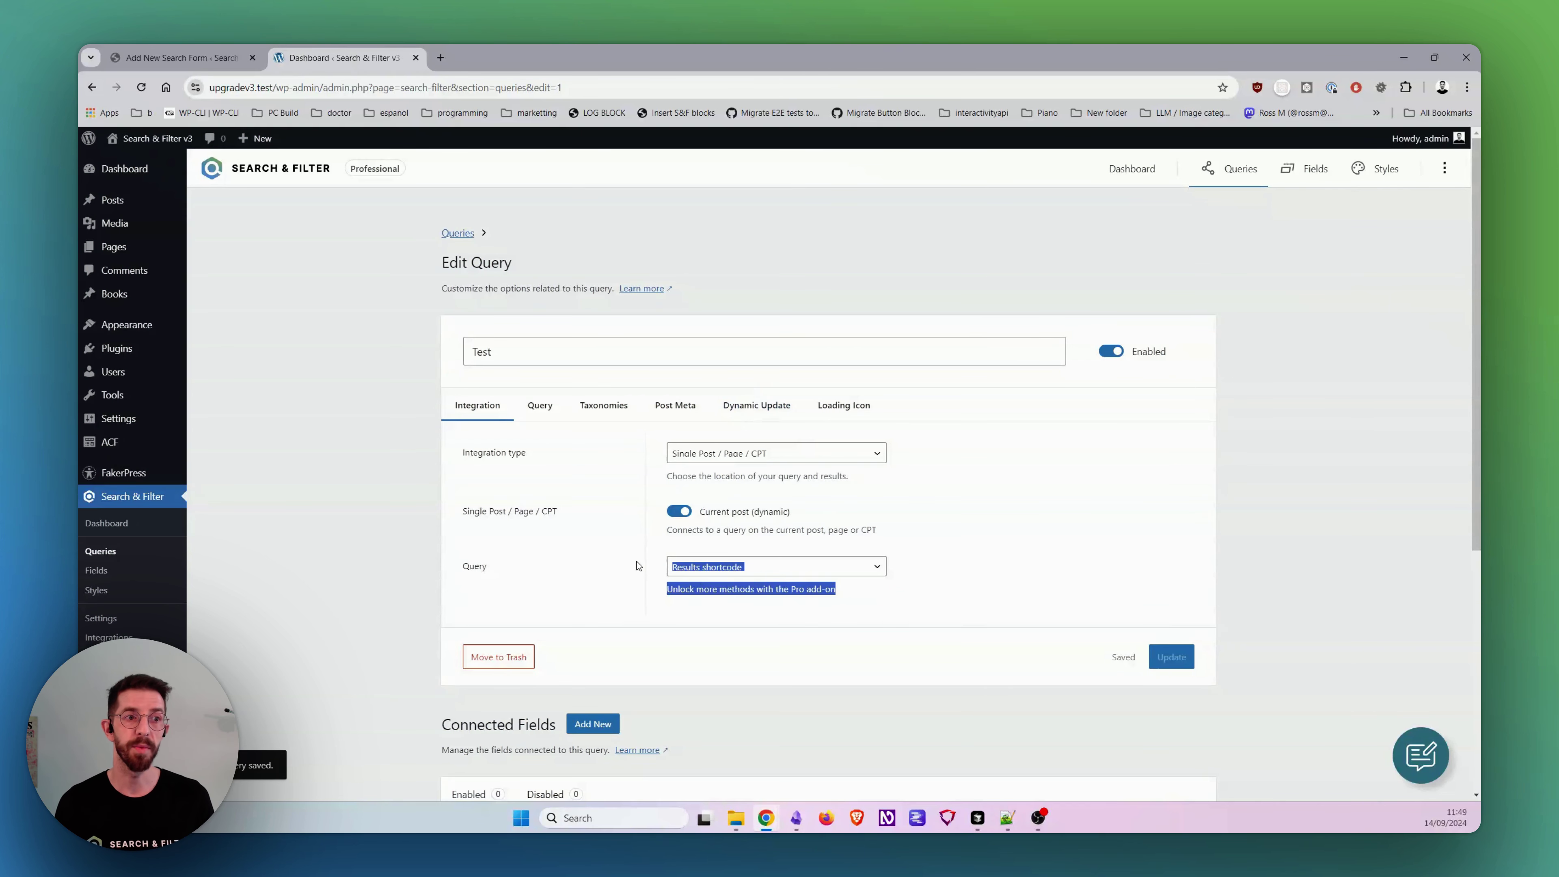
{"action": "left_click", "coordinate": [638, 566]}
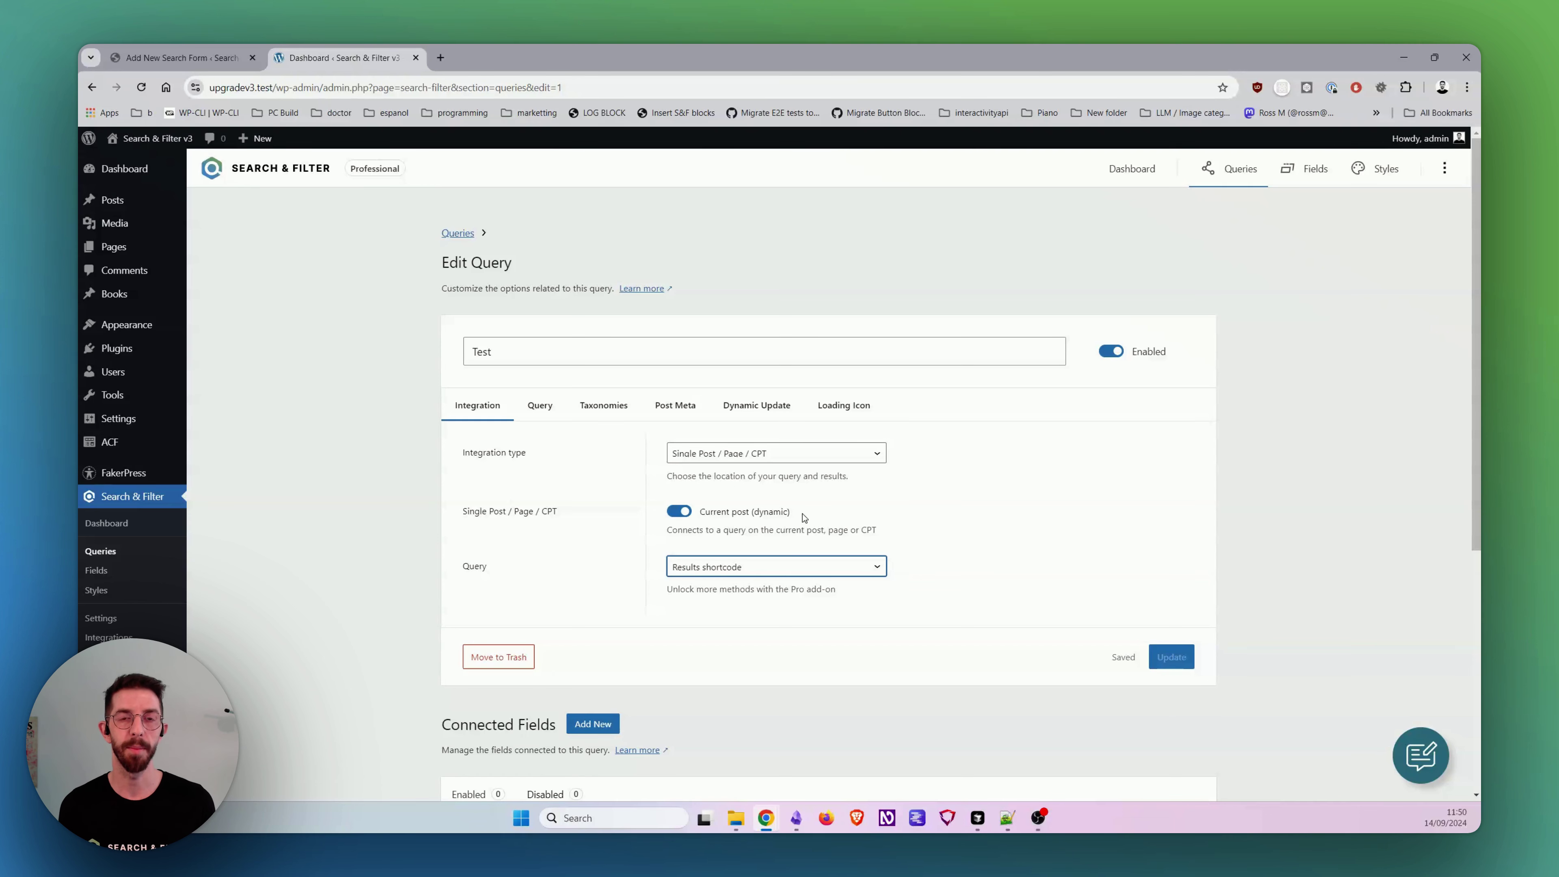
Step: Update the Test query and examine its Connected Fields section
{"action": "left_click", "coordinate": [804, 518]}
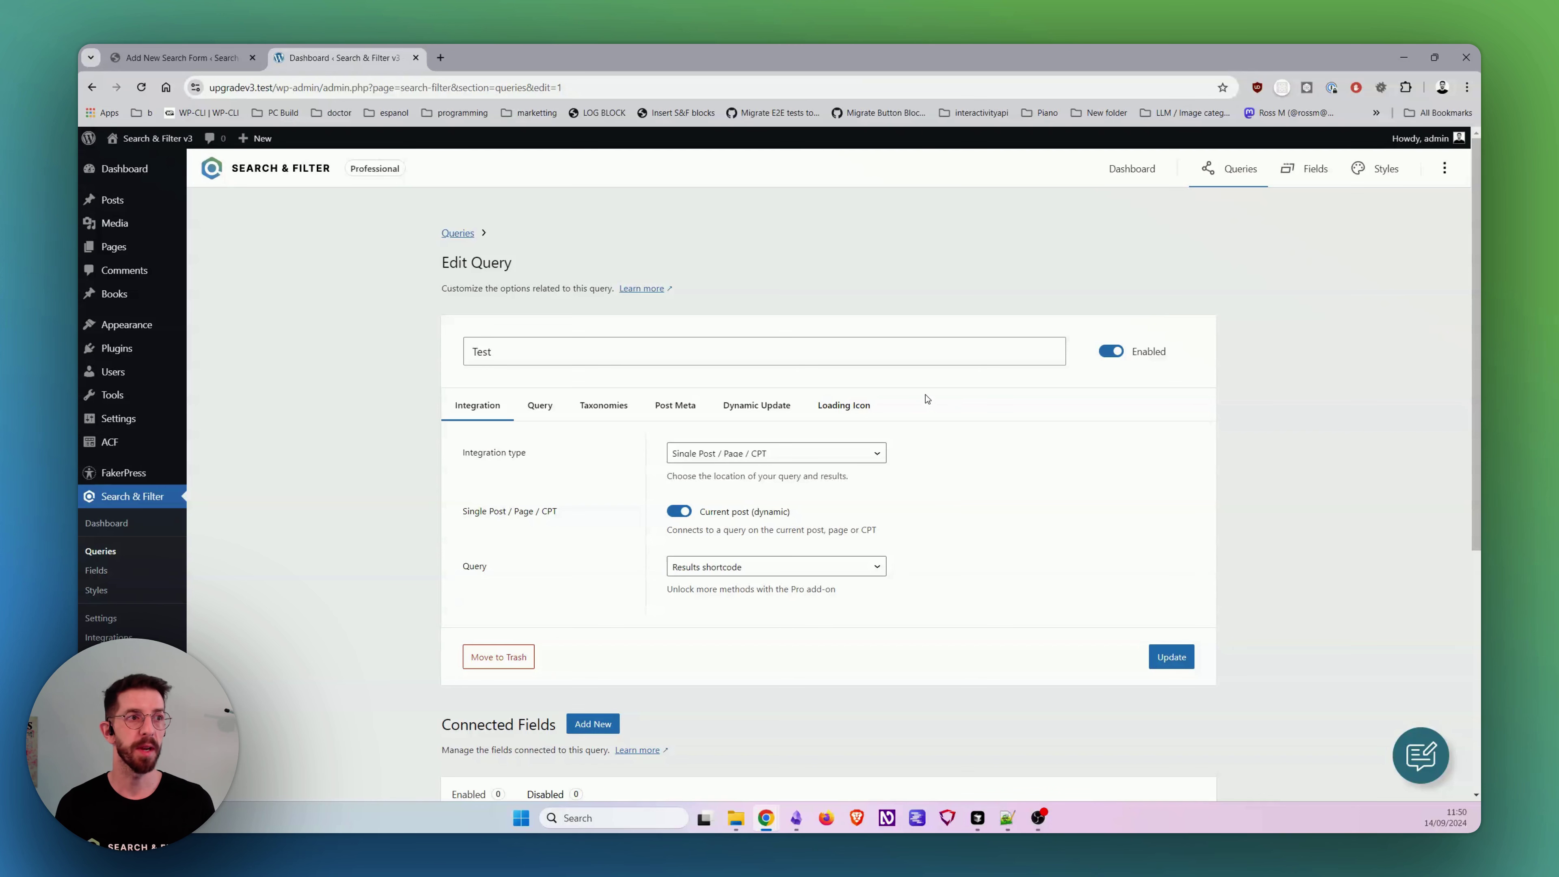
{"action": "left_click", "coordinate": [1166, 652]}
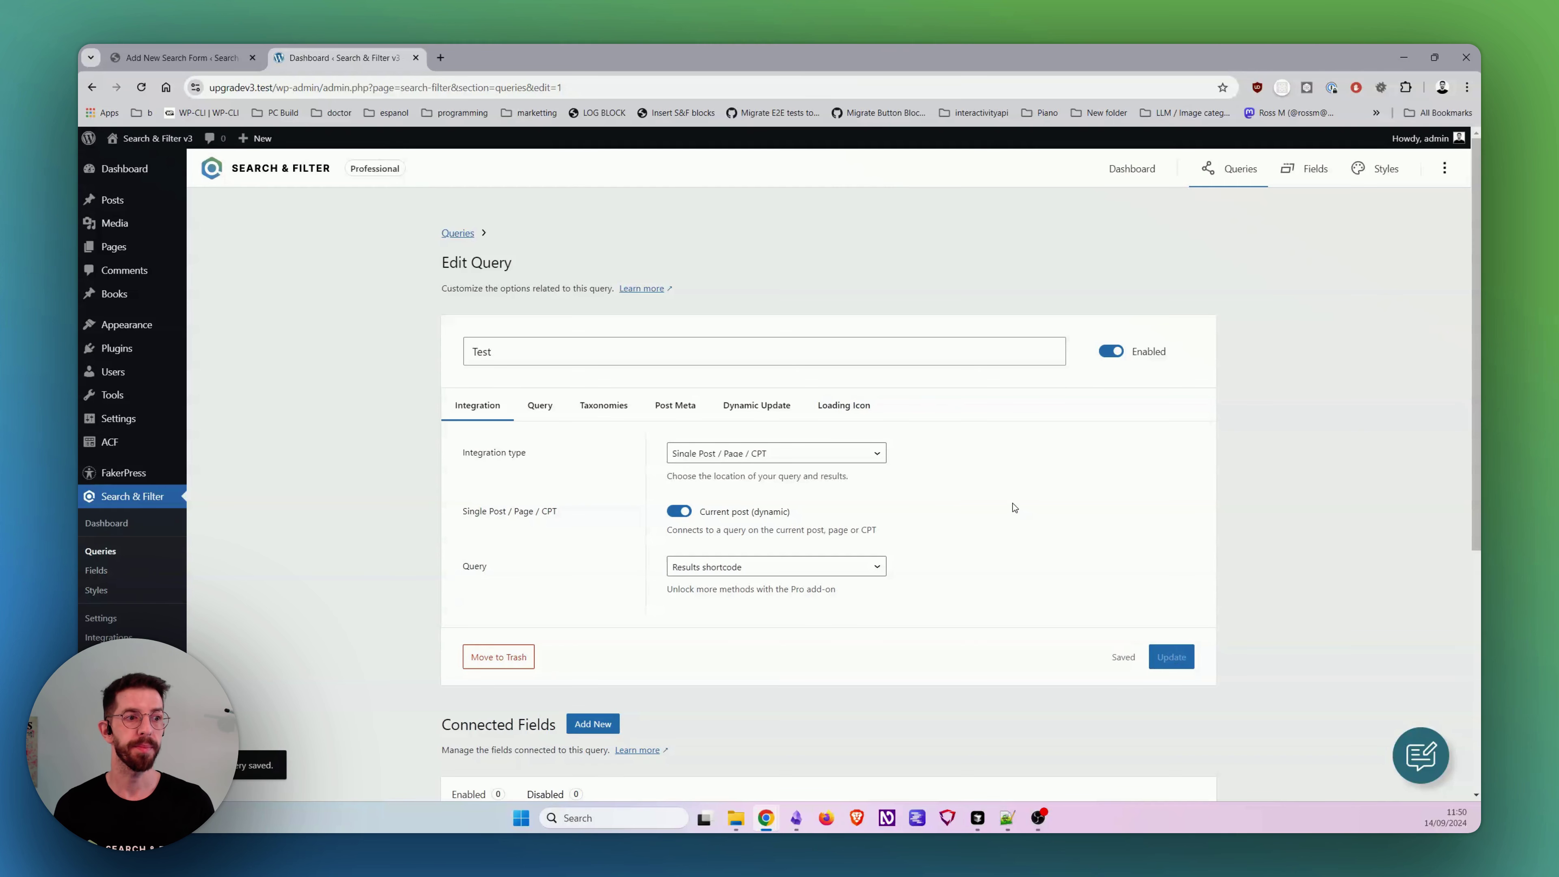
{"action": "scroll", "coordinate": [1014, 507], "scroll_direction": "down", "scroll_amount": 5}
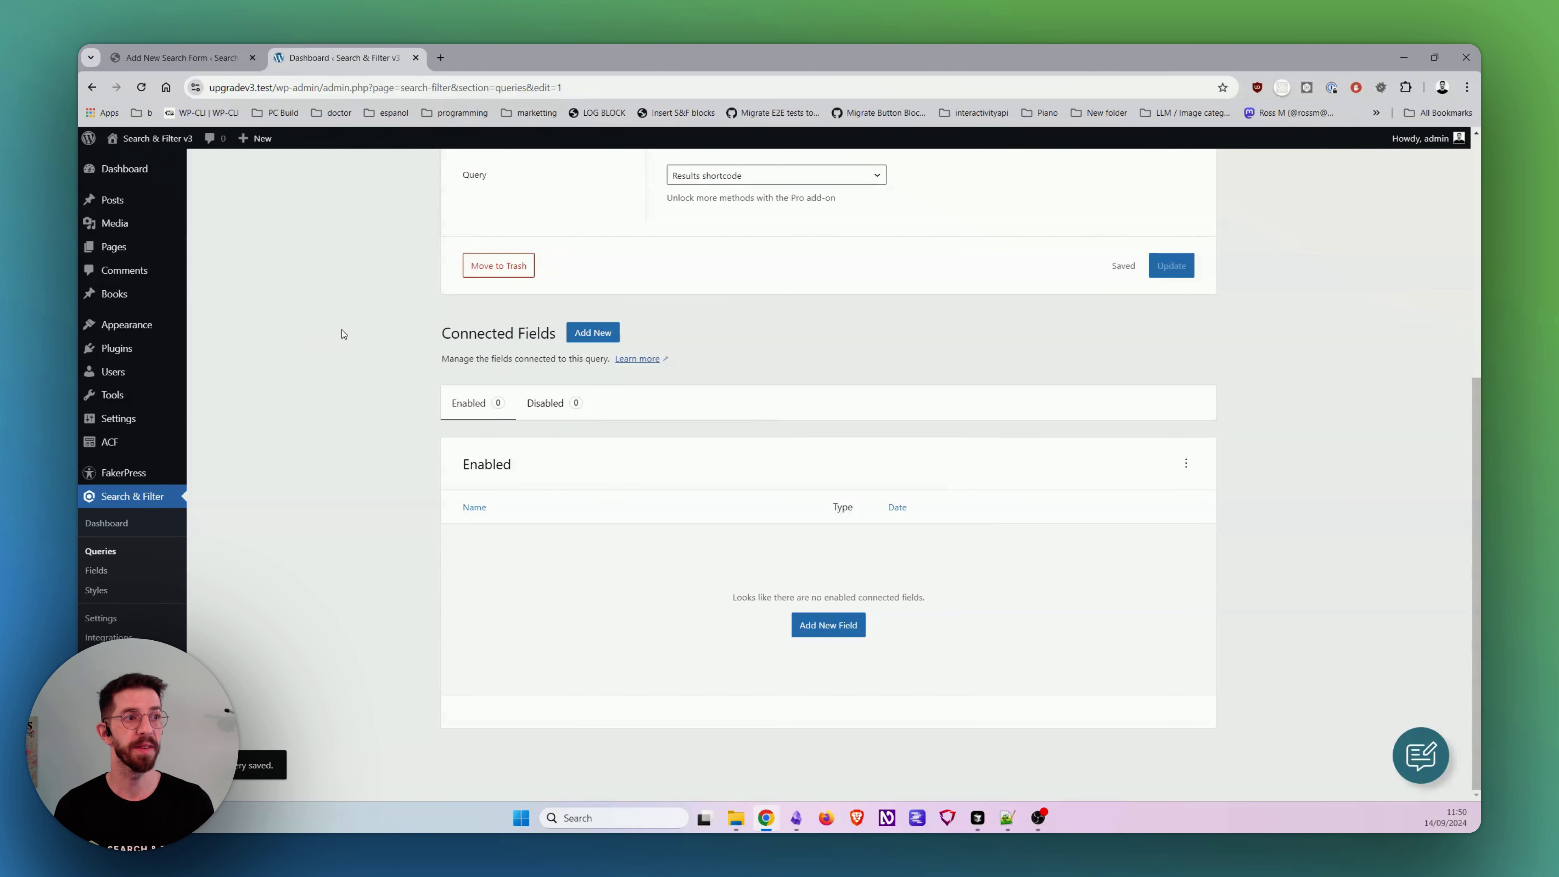
{"action": "left_click_drag", "start_coordinate": [342, 334], "coordinate": [767, 339]}
Step: Review the Available Fields and Search Form UI sections of the v2 search form for comparison
{"action": "left_click", "coordinate": [202, 57]}
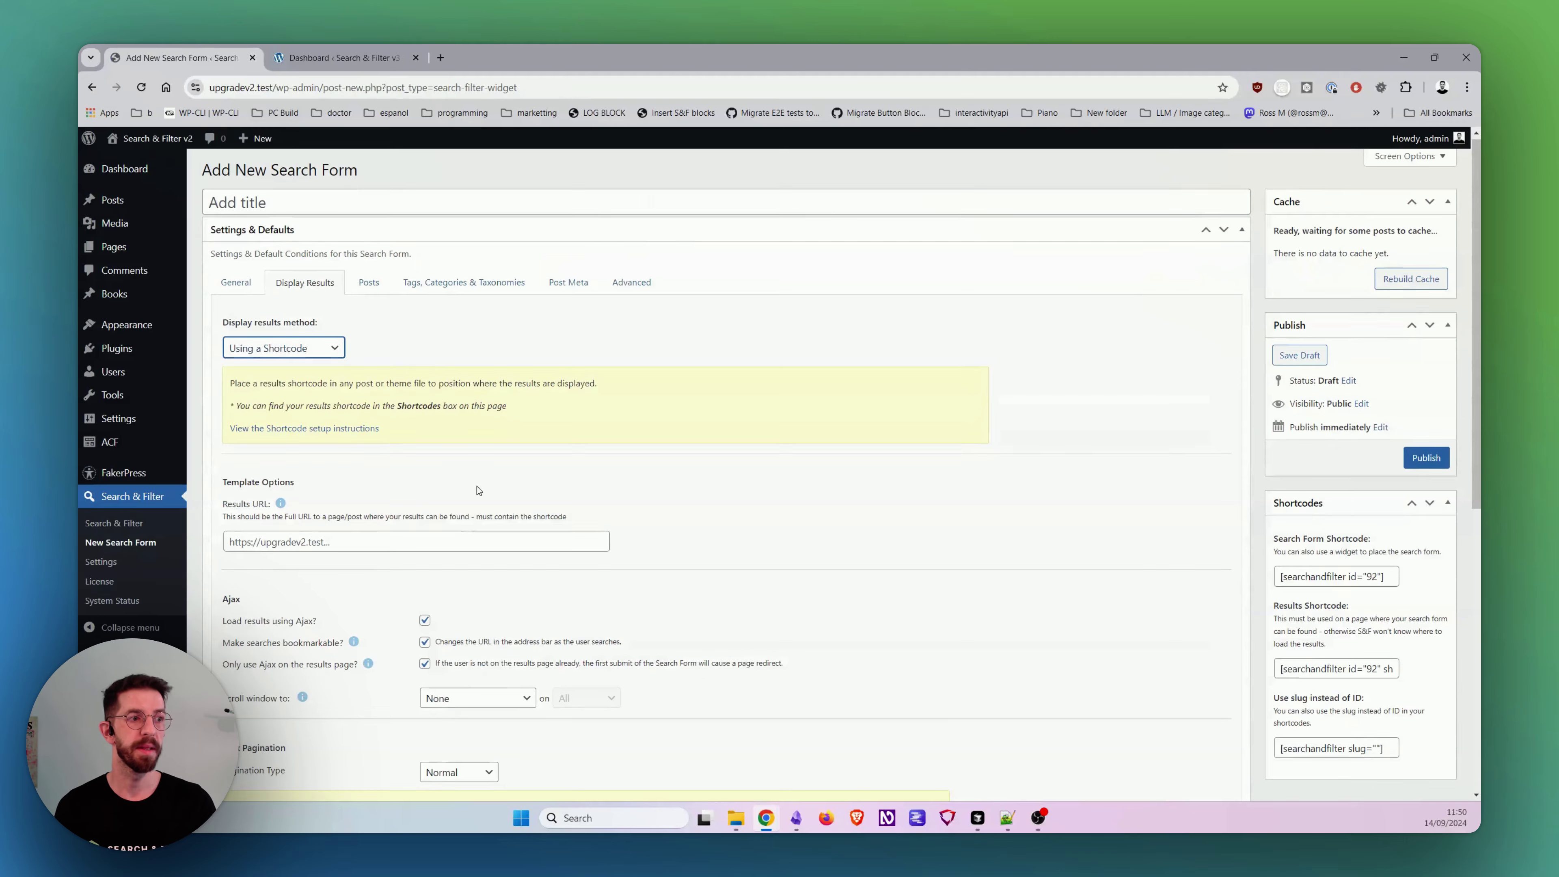
{"action": "scroll", "coordinate": [479, 490], "scroll_direction": "down", "scroll_amount": 8}
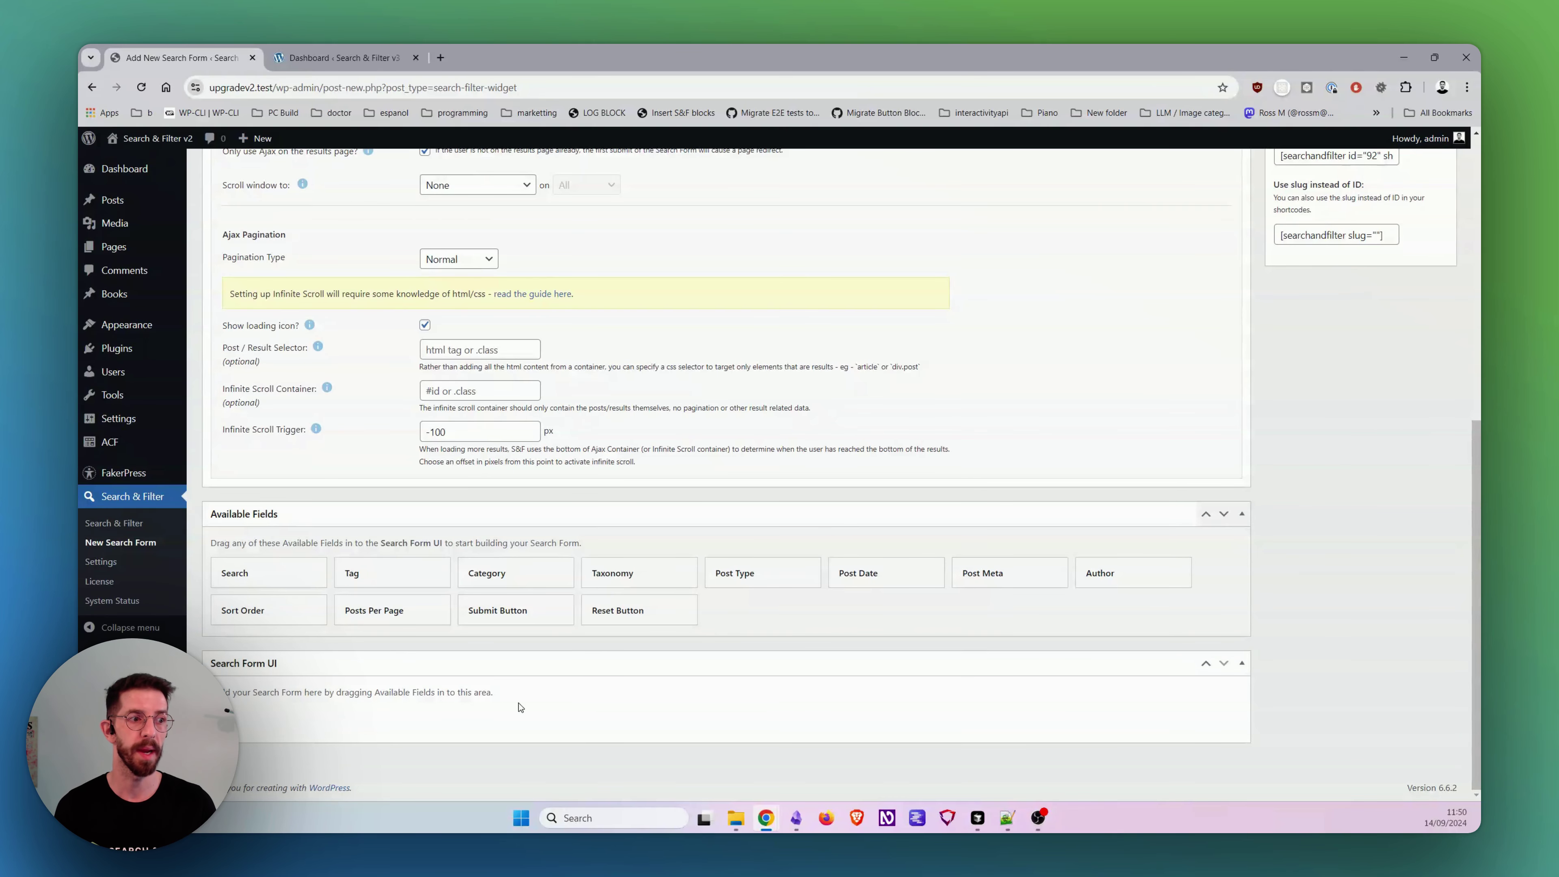
{"action": "left_click_drag", "start_coordinate": [521, 706], "coordinate": [229, 692]}
Step: Return to the v3 Test query and start a new field connected to it
{"action": "key", "text": "ctrl+Tab"}
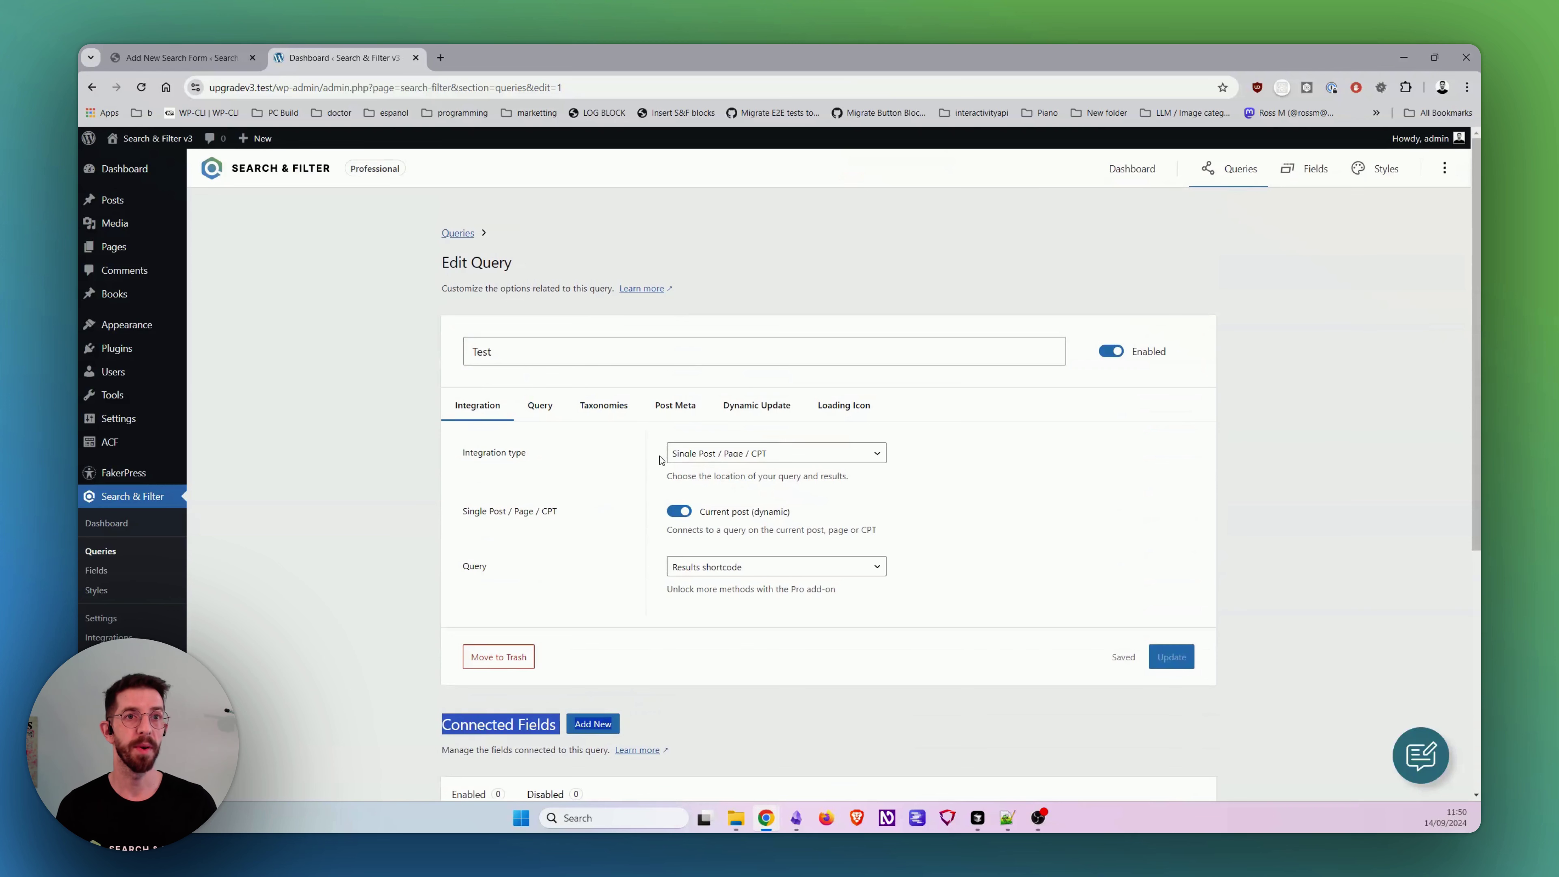
{"action": "scroll", "coordinate": [577, 467], "scroll_direction": "down", "scroll_amount": 5}
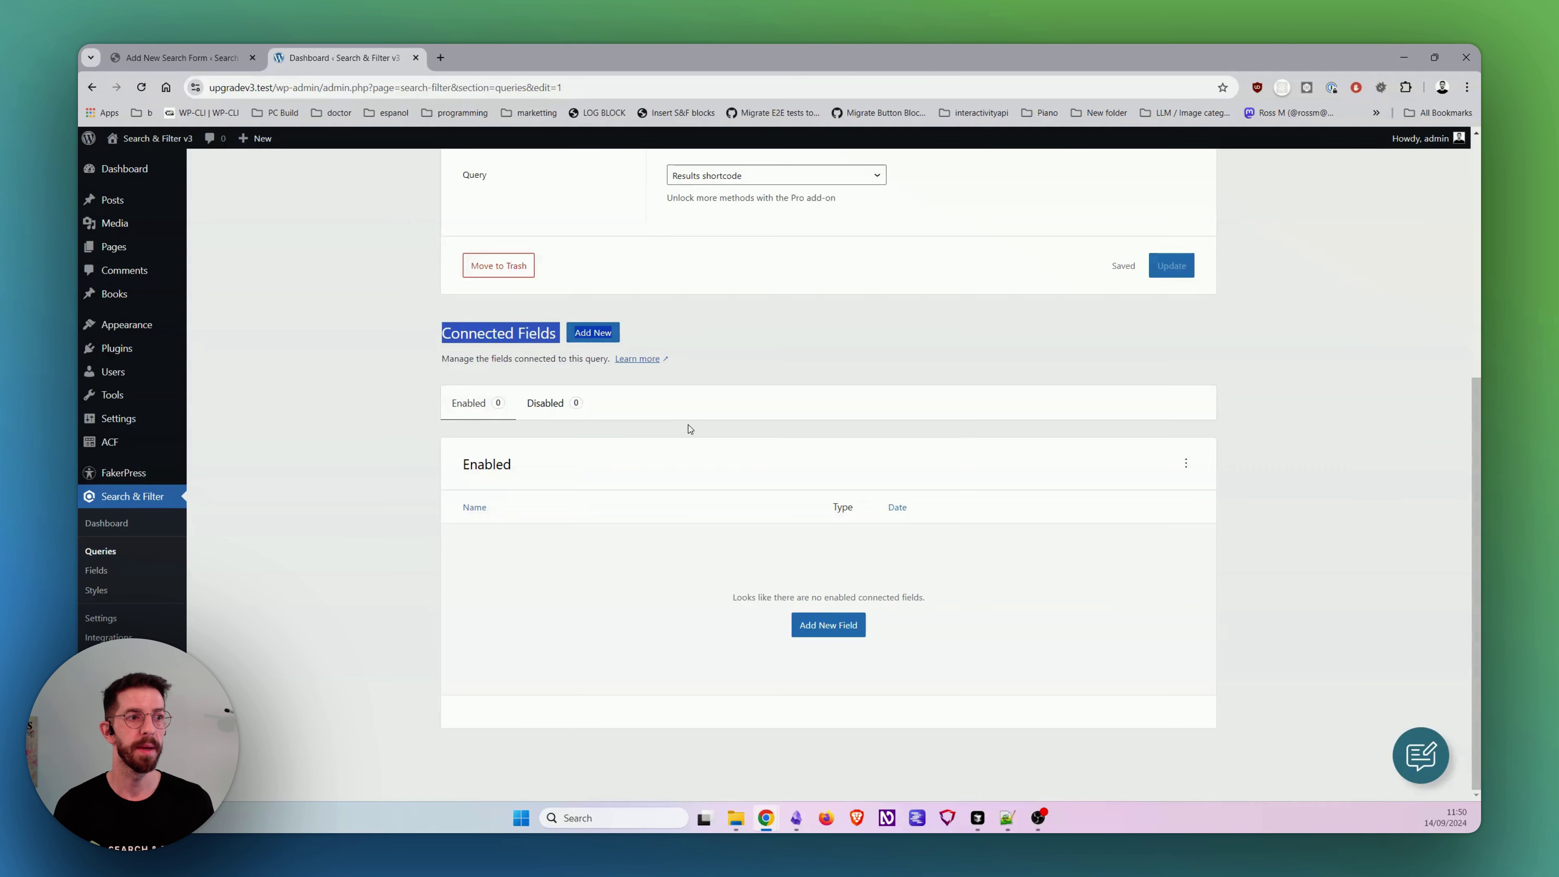
{"action": "left_click", "coordinate": [718, 371]}
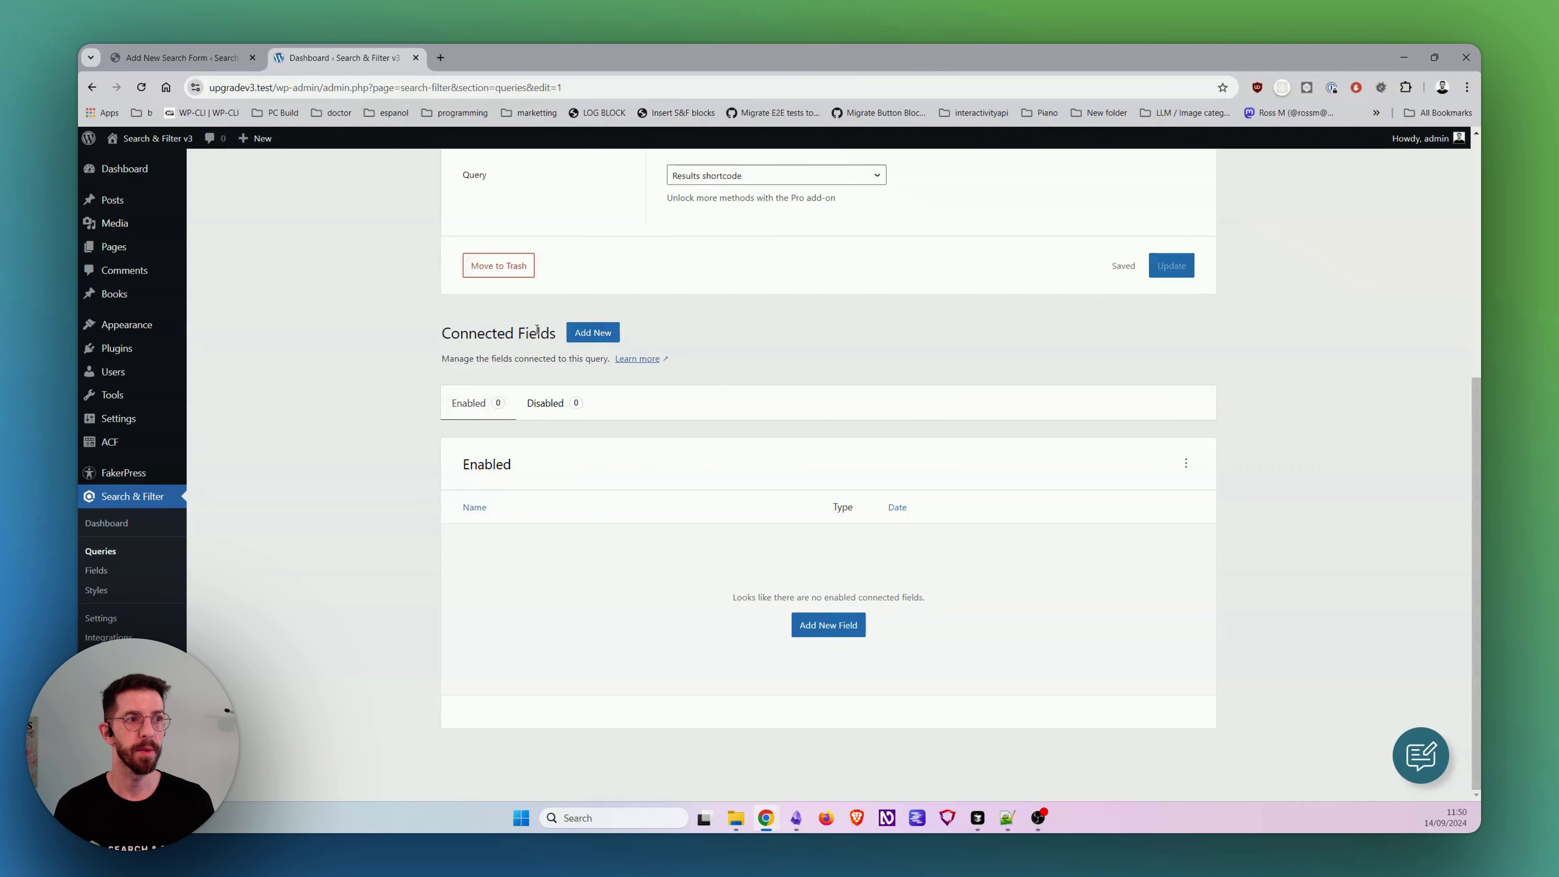
{"action": "left_click", "coordinate": [836, 635]}
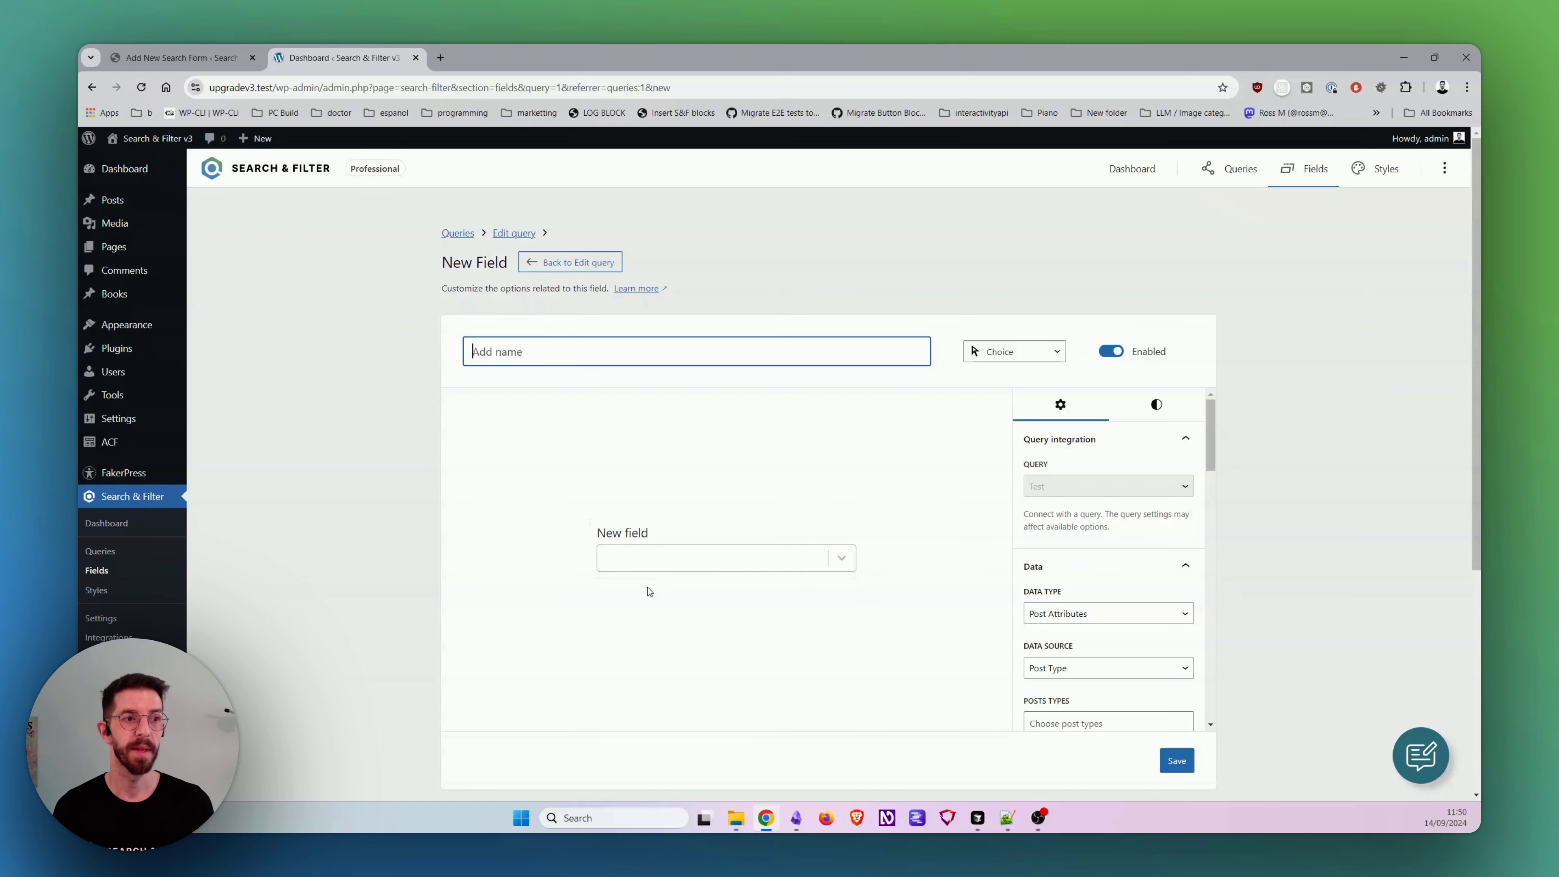
Step: Examine the new field's preview and look through its data, input, behaviour and advanced settings
{"action": "left_click", "coordinate": [651, 559]}
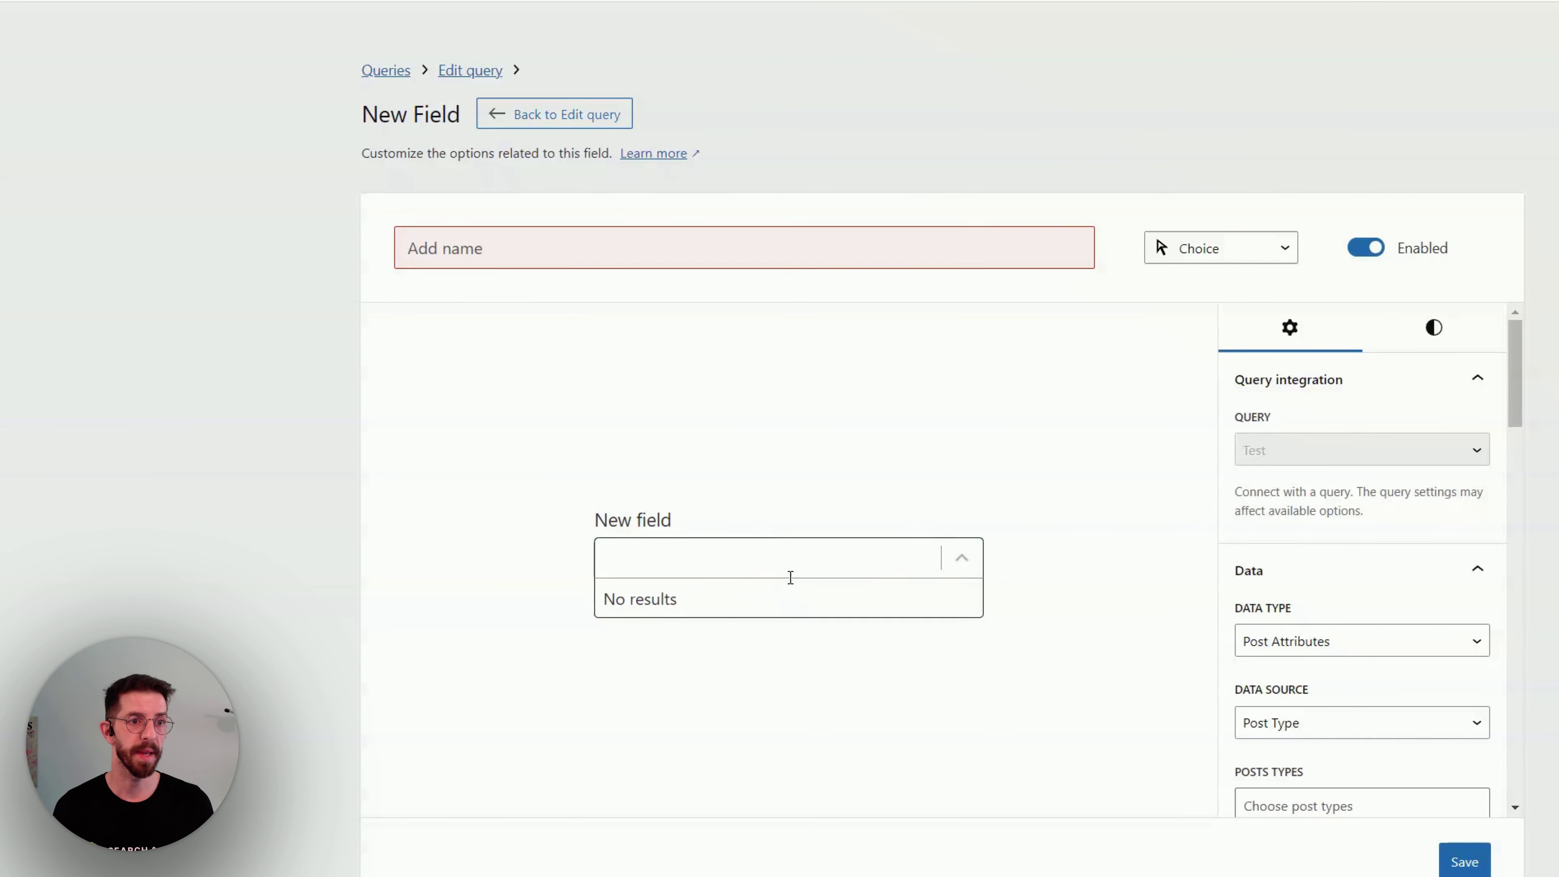
{"action": "left_click", "coordinate": [842, 494]}
{"action": "scroll", "coordinate": [1403, 485], "scroll_direction": "down", "scroll_amount": 5}
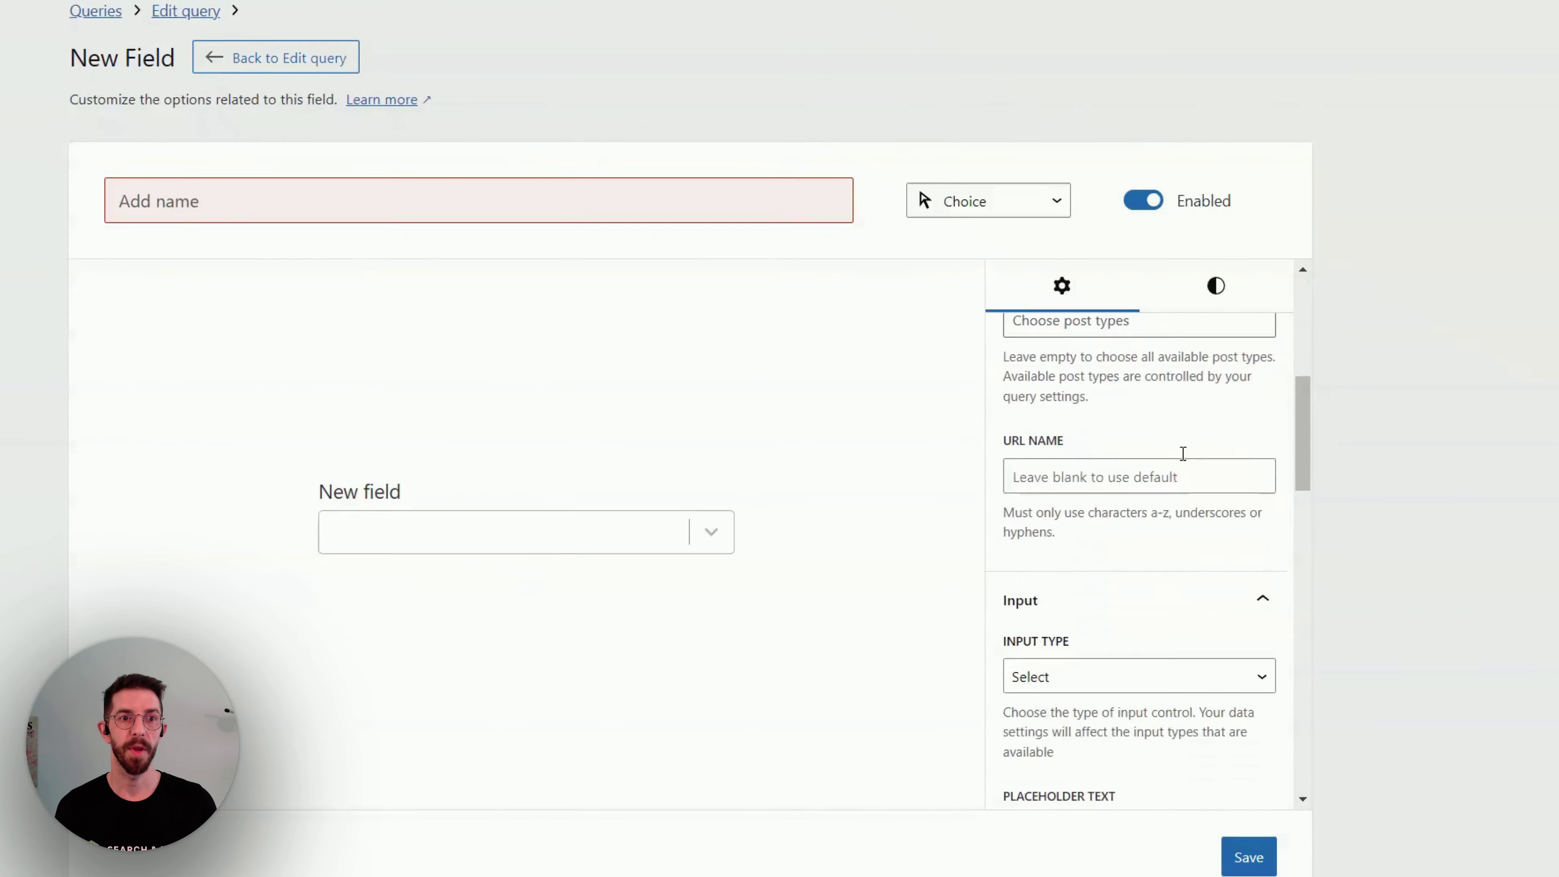
{"action": "scroll", "coordinate": [1183, 453], "scroll_direction": "down", "scroll_amount": 10}
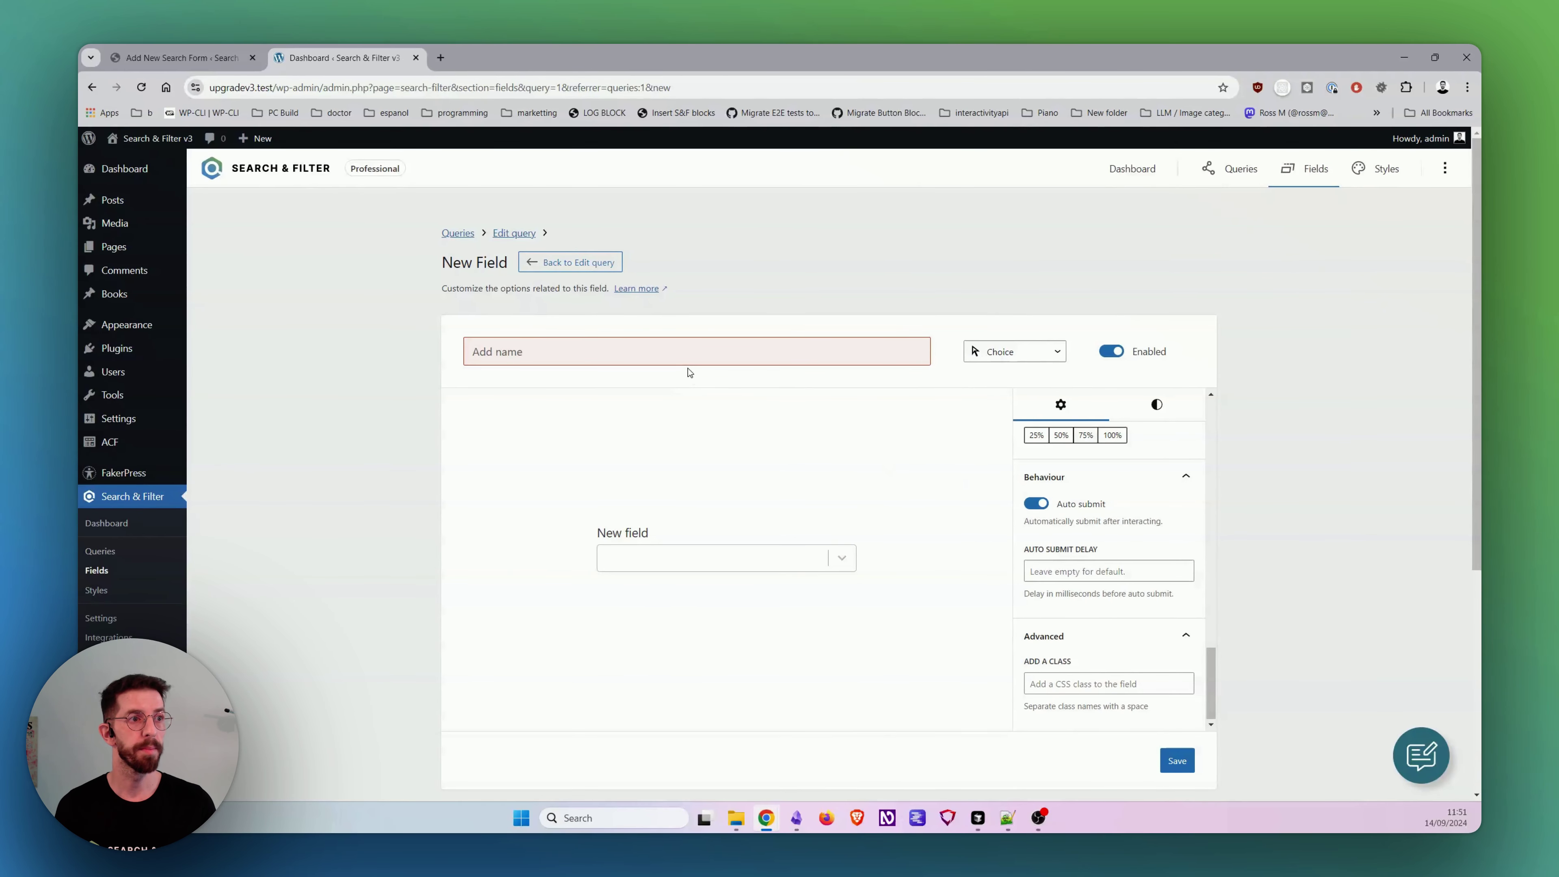
Step: Set the new field's type to Search and name it Search
{"action": "left_click", "coordinate": [686, 354]}
{"action": "left_click", "coordinate": [1023, 356]}
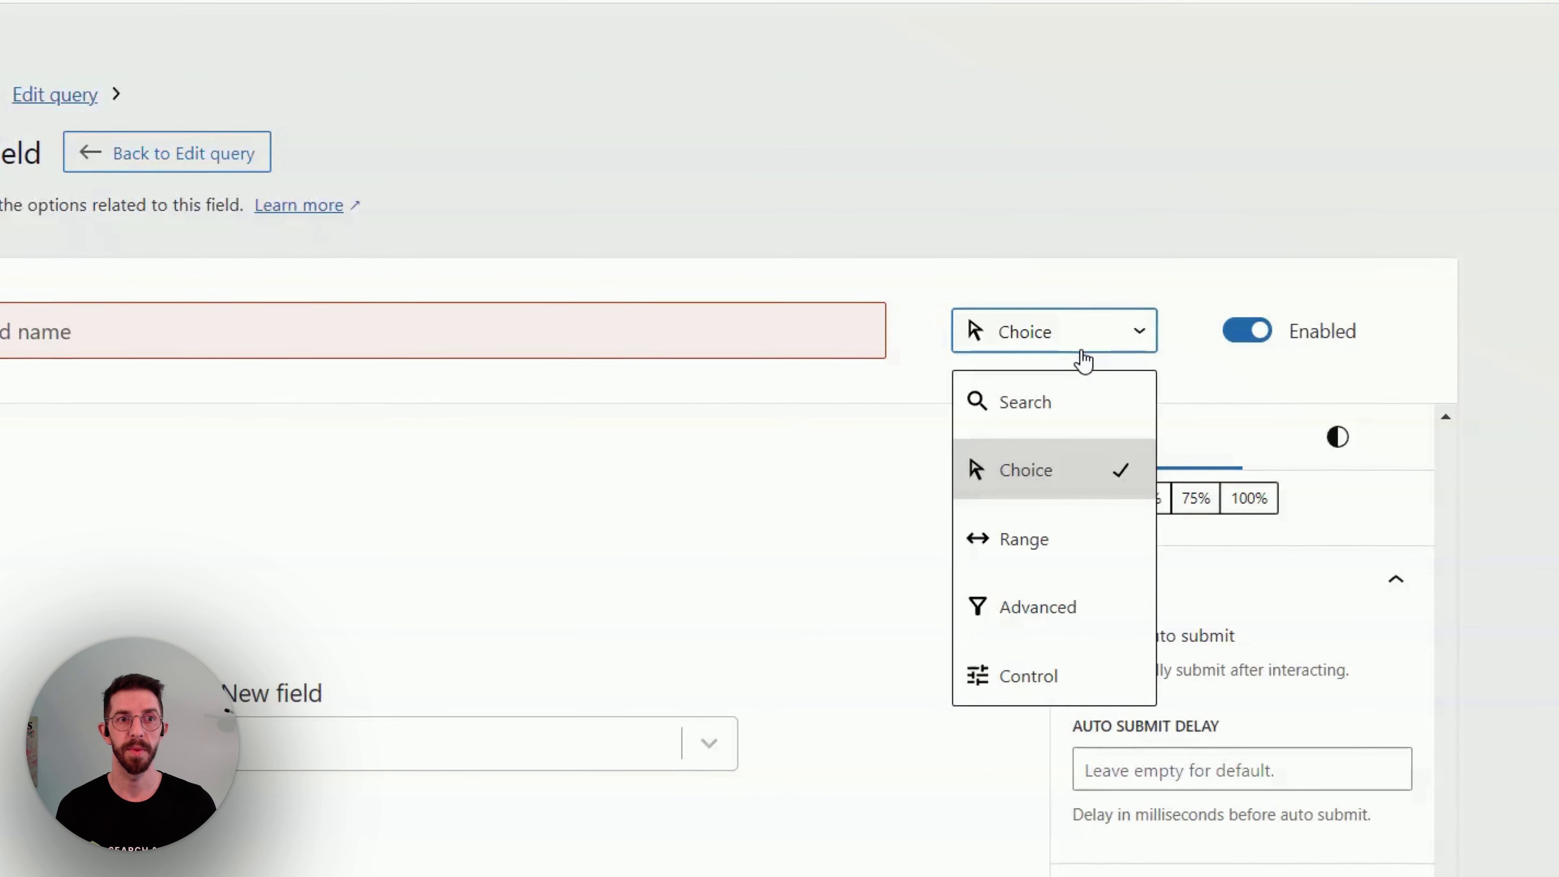
{"action": "left_click", "coordinate": [1071, 426]}
{"action": "left_click", "coordinate": [700, 355]}
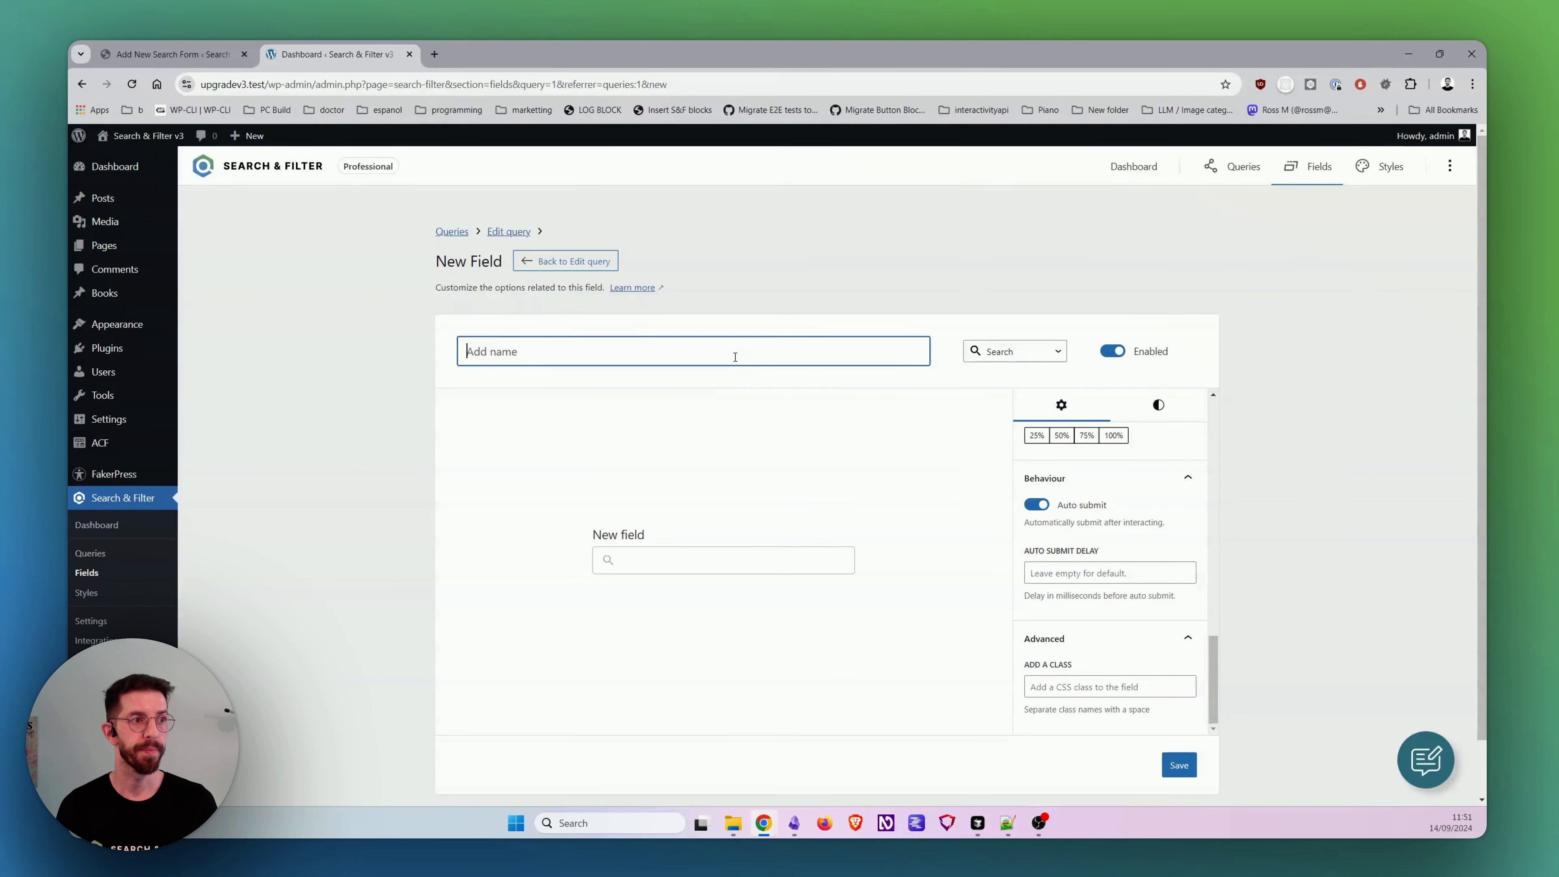
{"action": "type", "text": "Search"}
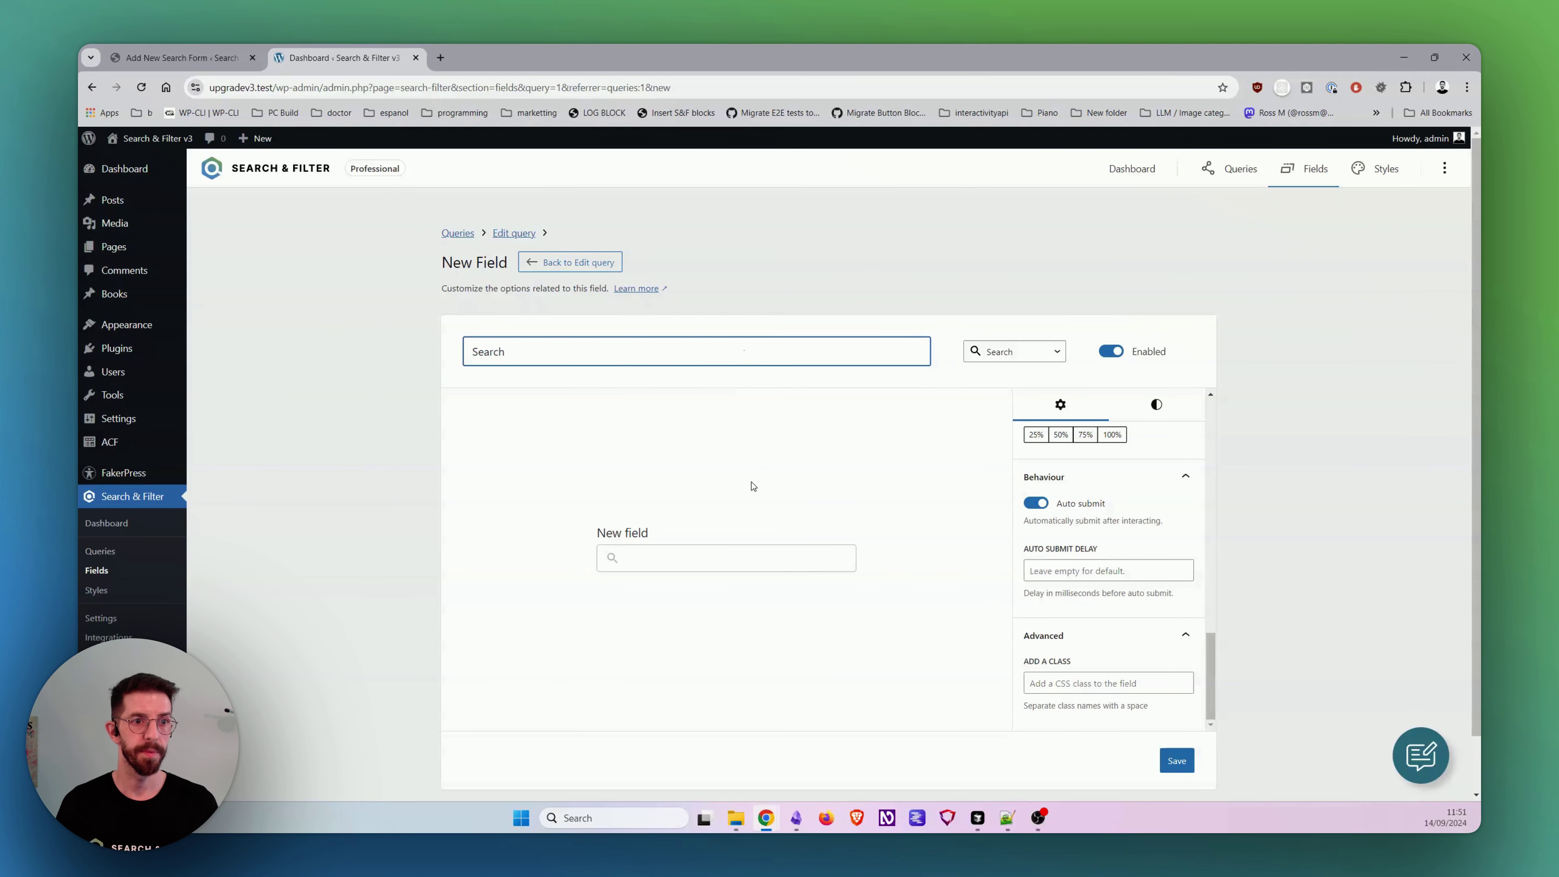
Step: Try the search input in the preview and set the field's label to Search
{"action": "left_click", "coordinate": [798, 550]}
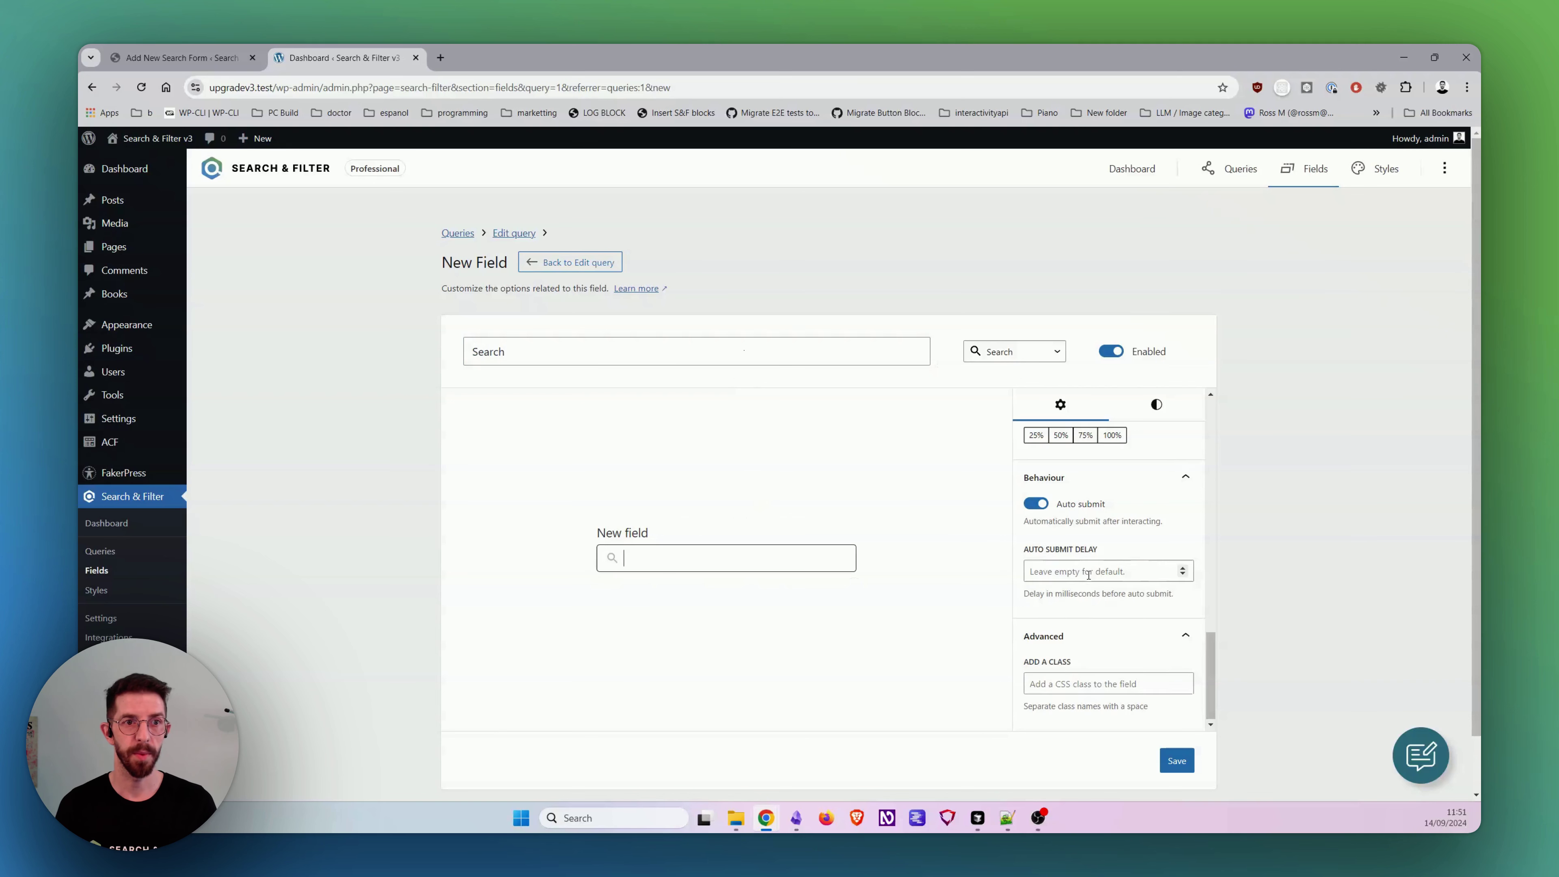
{"action": "scroll", "coordinate": [1100, 555], "scroll_direction": "up", "scroll_amount": 2}
{"action": "scroll", "coordinate": [1099, 553], "scroll_direction": "up", "scroll_amount": 1}
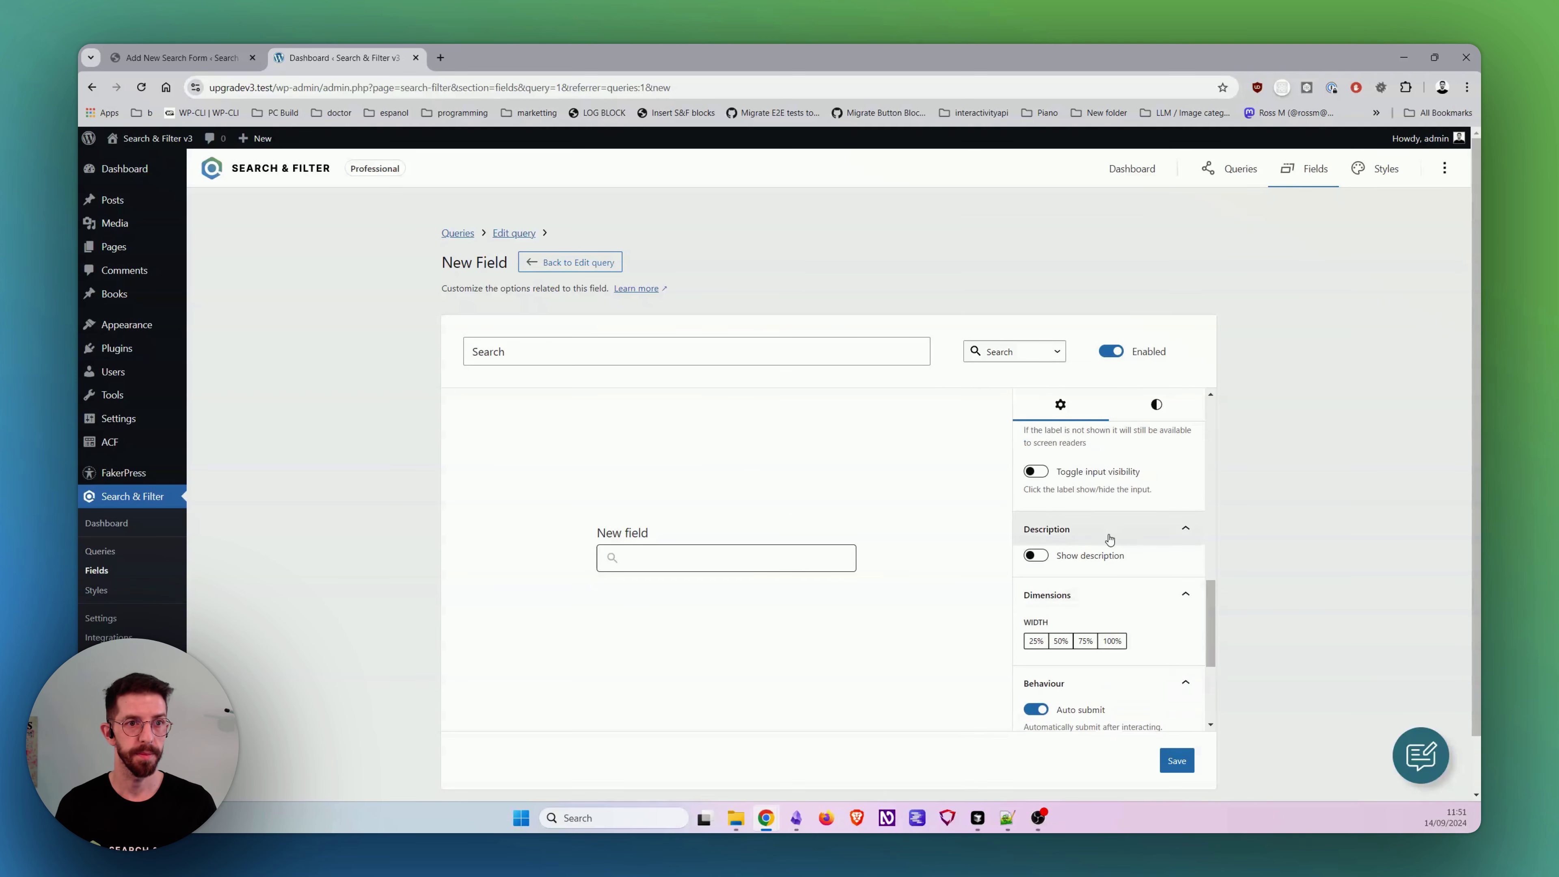
{"action": "scroll", "coordinate": [1099, 540], "scroll_direction": "up", "scroll_amount": 1}
{"action": "scroll", "coordinate": [1098, 541], "scroll_direction": "up", "scroll_amount": 2}
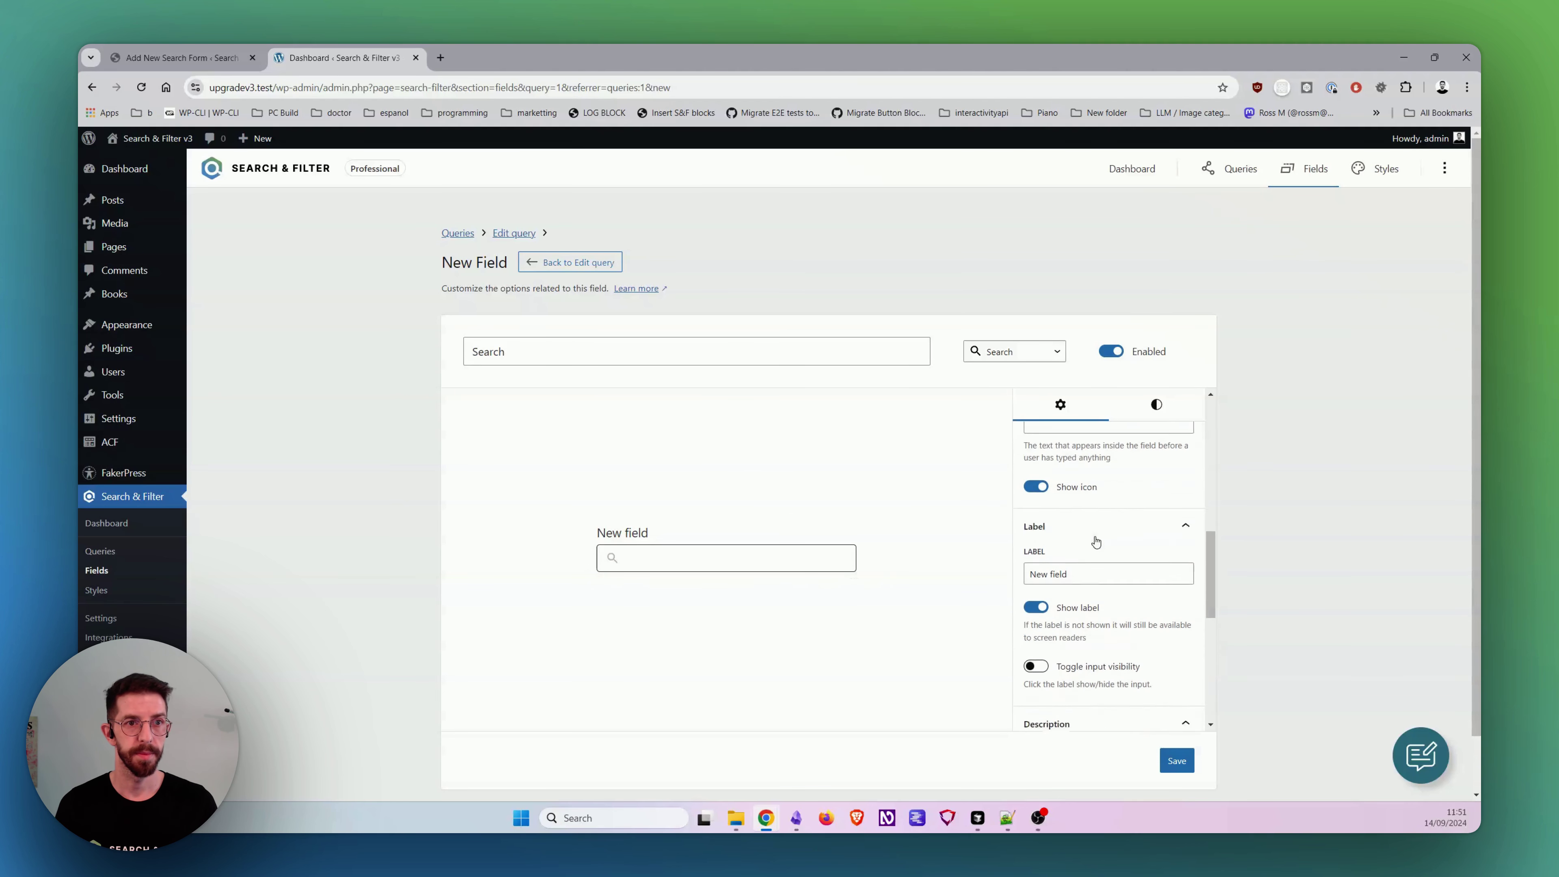
{"action": "triple_click", "coordinate": [1094, 593]}
{"action": "type", "text": "S"}
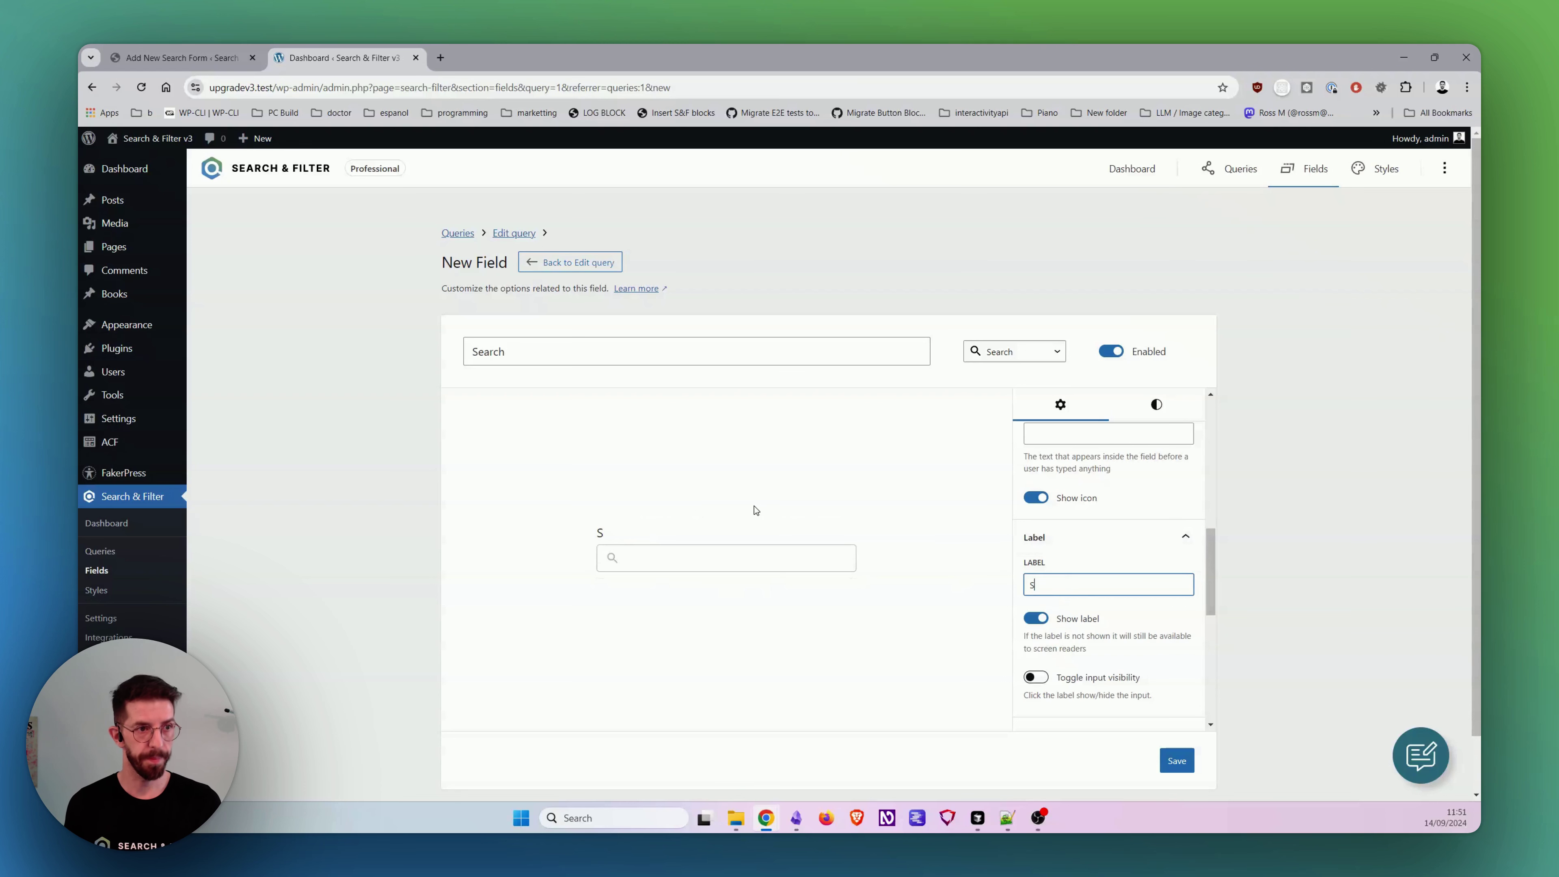
{"action": "type", "text": "eracrcg"}
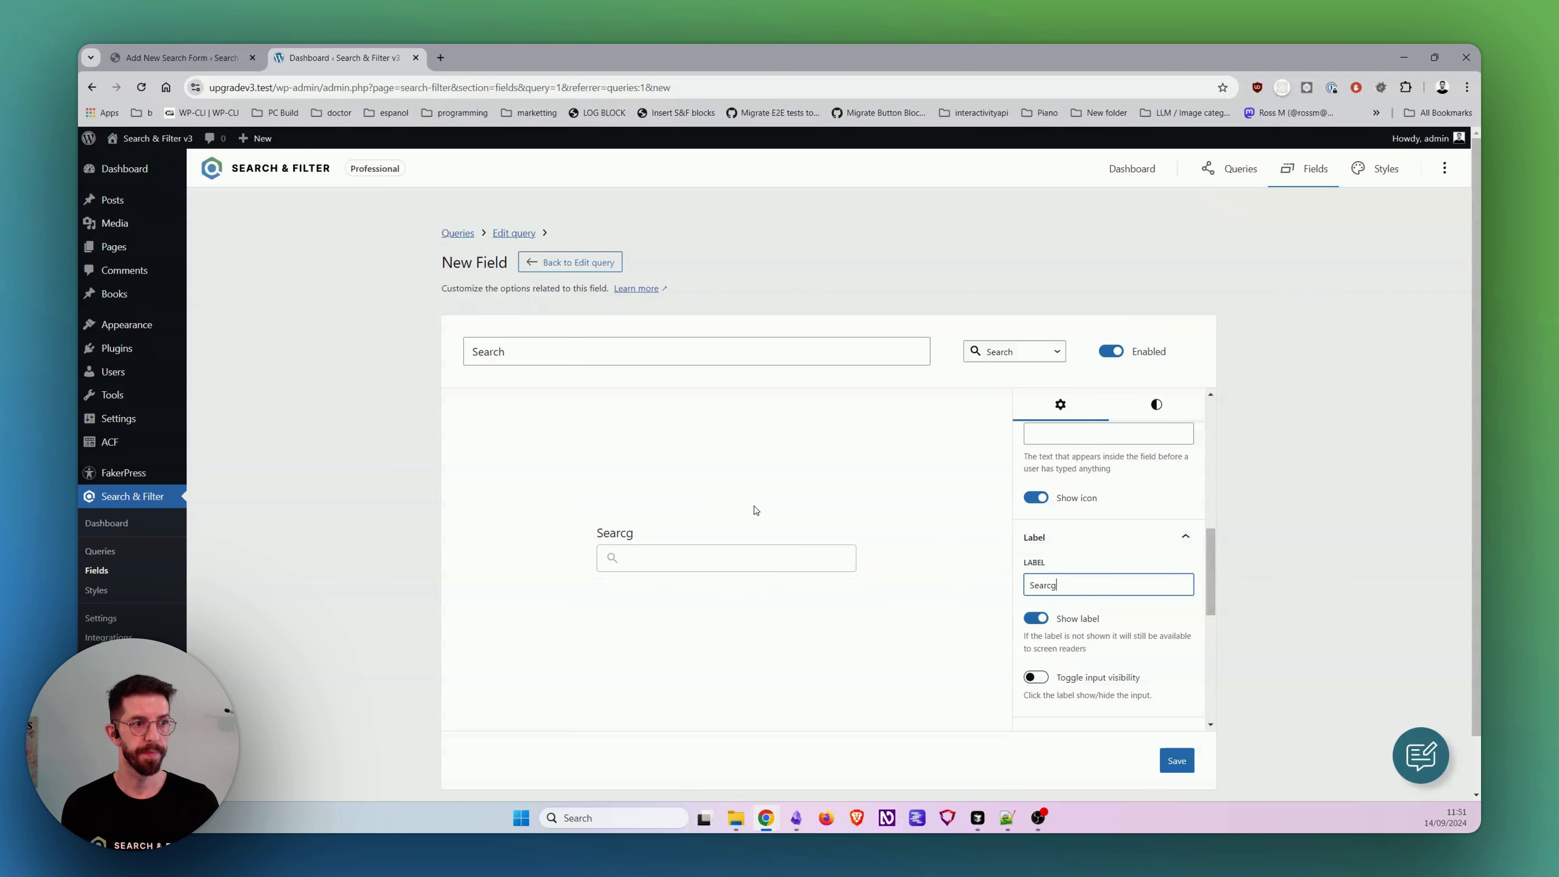
Step: Turn the search field's Show icon option off and back on
{"action": "scroll", "coordinate": [1063, 507], "scroll_direction": "up", "scroll_amount": 2}
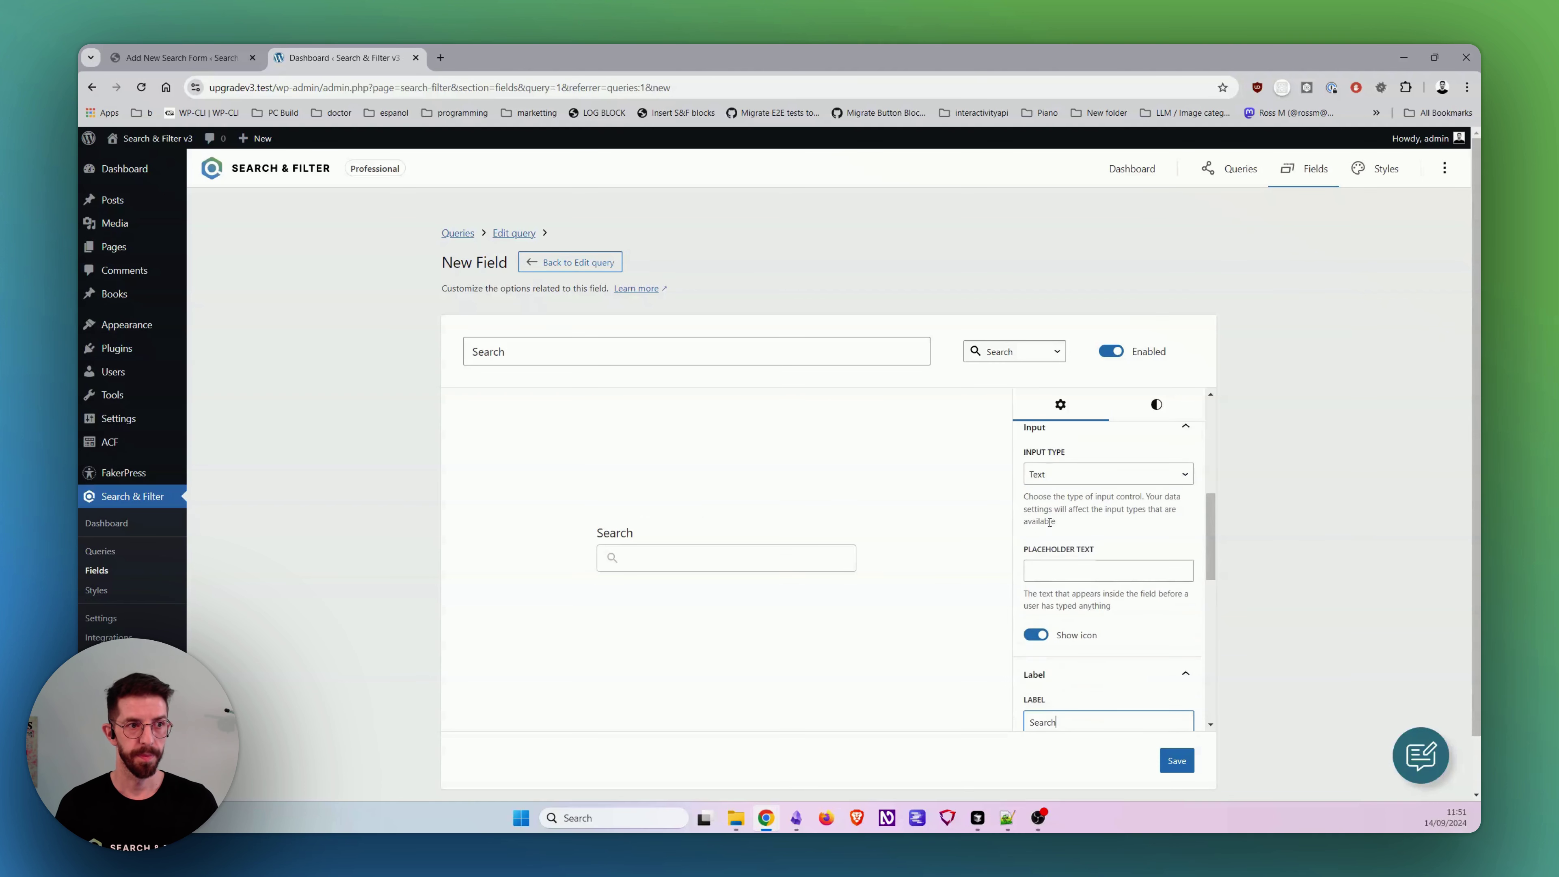
{"action": "scroll", "coordinate": [1064, 508], "scroll_direction": "down", "scroll_amount": 2}
{"action": "left_click", "coordinate": [1069, 499]}
{"action": "left_click", "coordinate": [1068, 498]}
Step: Set the search field's placeholder text to Placeholder
{"action": "scroll", "coordinate": [1103, 514], "scroll_direction": "up", "scroll_amount": 2}
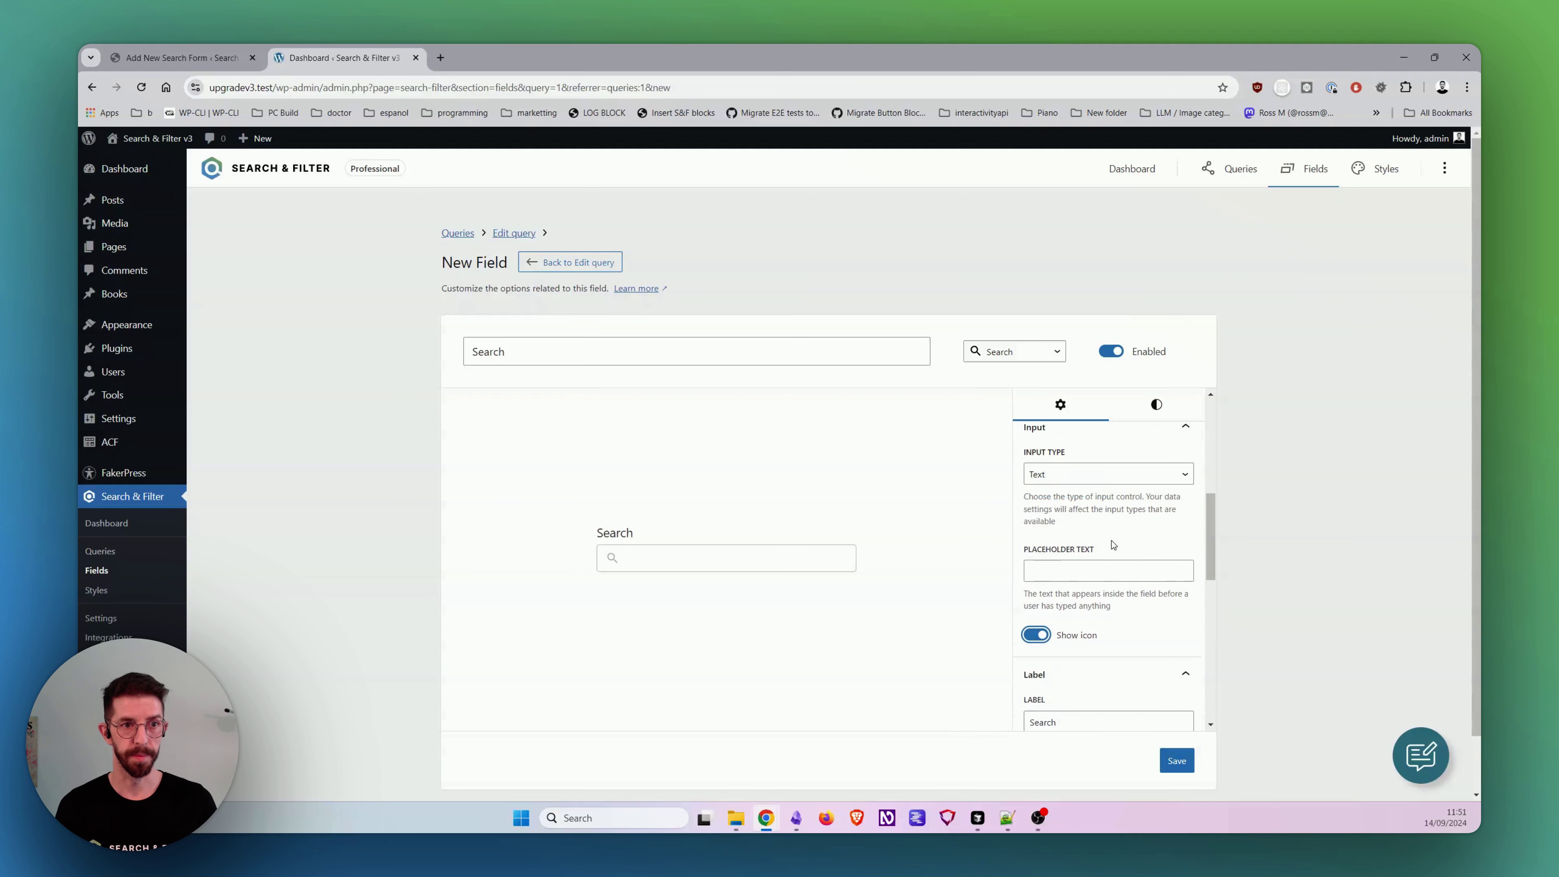
{"action": "left_click", "coordinate": [1094, 563]}
{"action": "type", "text": "Placeholder"}
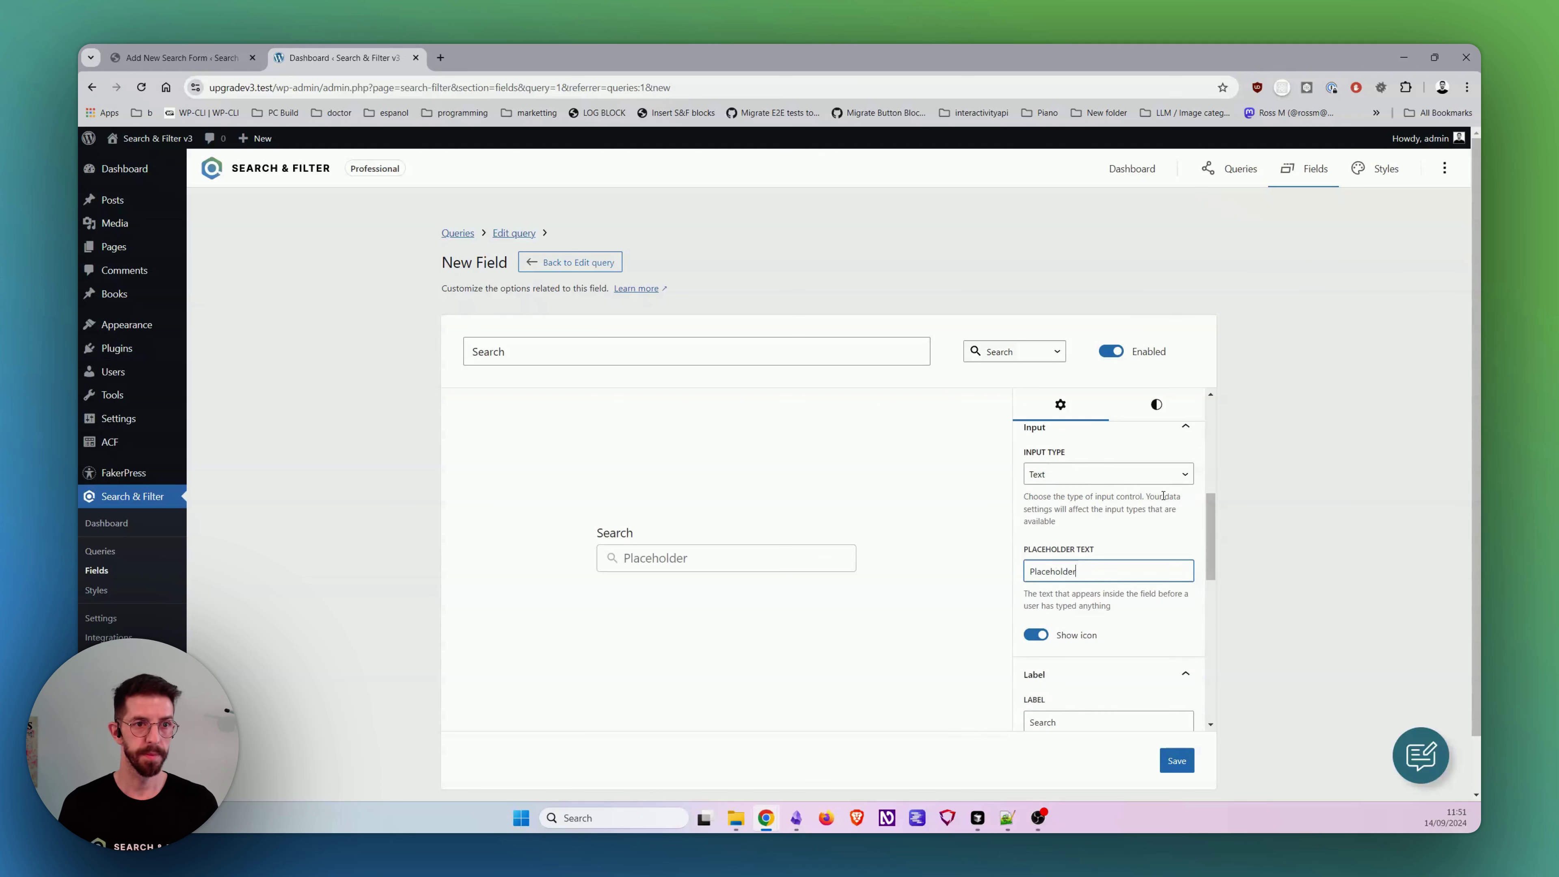
Step: Set the search field's URL name to search in its Data settings
{"action": "scroll", "coordinate": [1160, 503], "scroll_direction": "up", "scroll_amount": 2}
{"action": "scroll", "coordinate": [1121, 584], "scroll_direction": "up", "scroll_amount": 3}
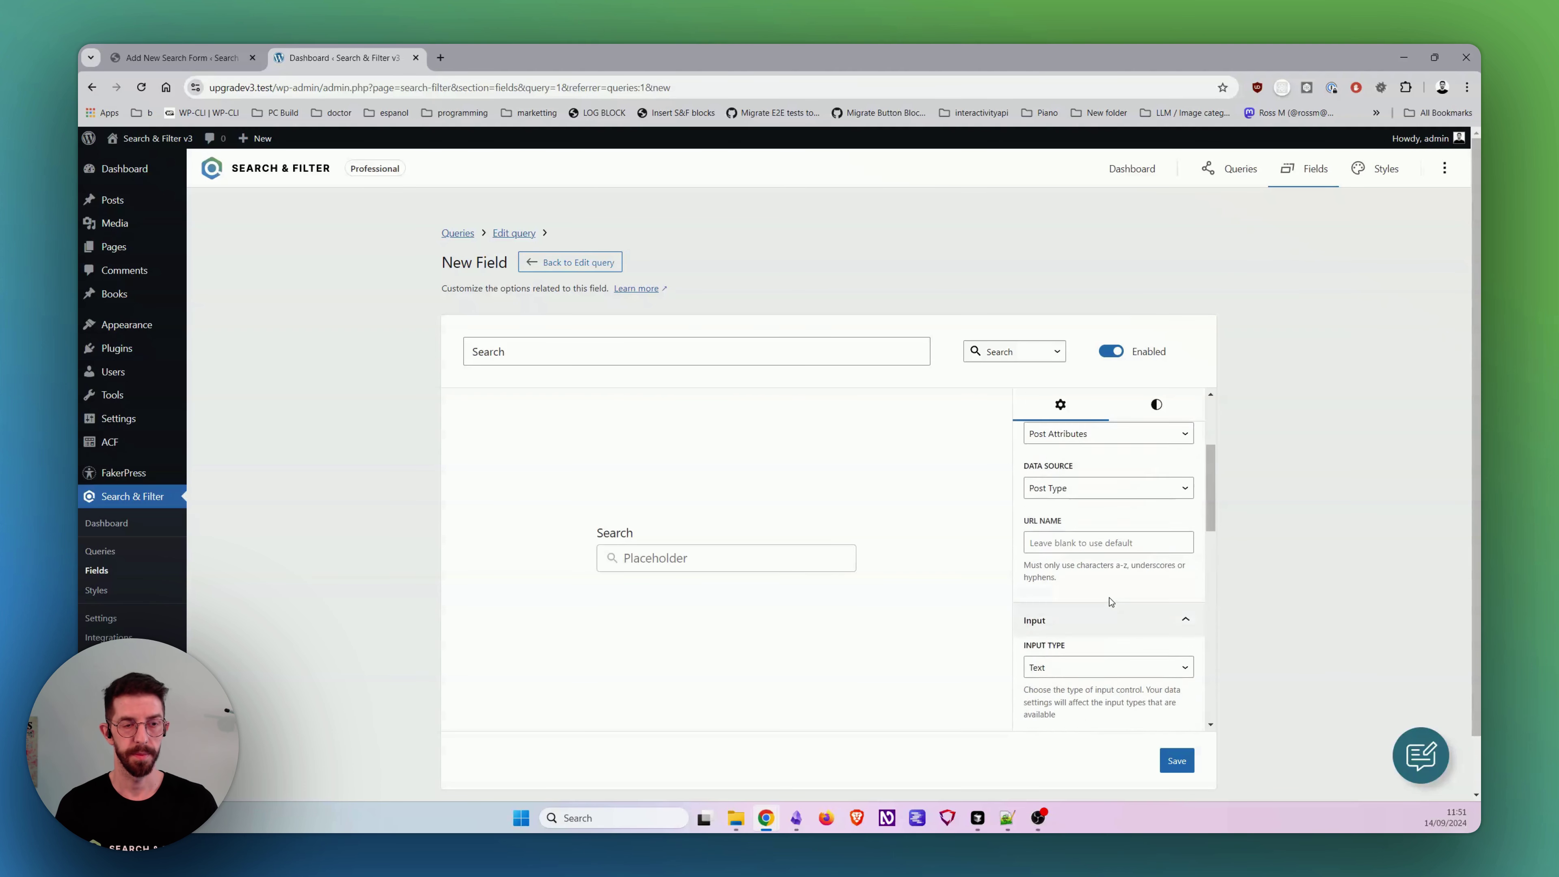
{"action": "scroll", "coordinate": [1111, 575], "scroll_direction": "down", "scroll_amount": 2}
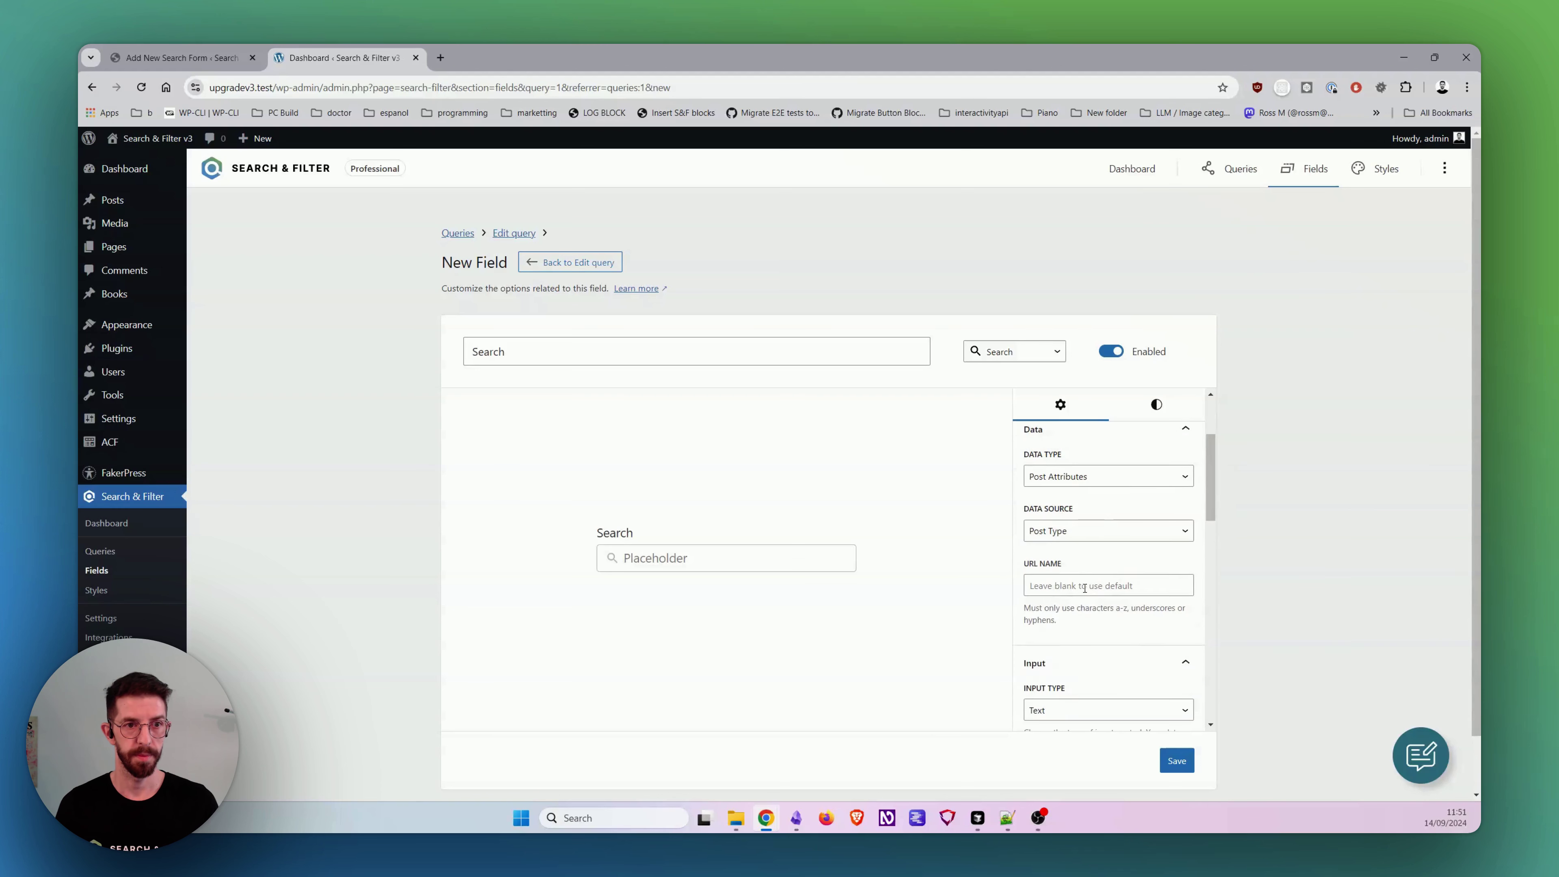
{"action": "left_click", "coordinate": [1111, 583]}
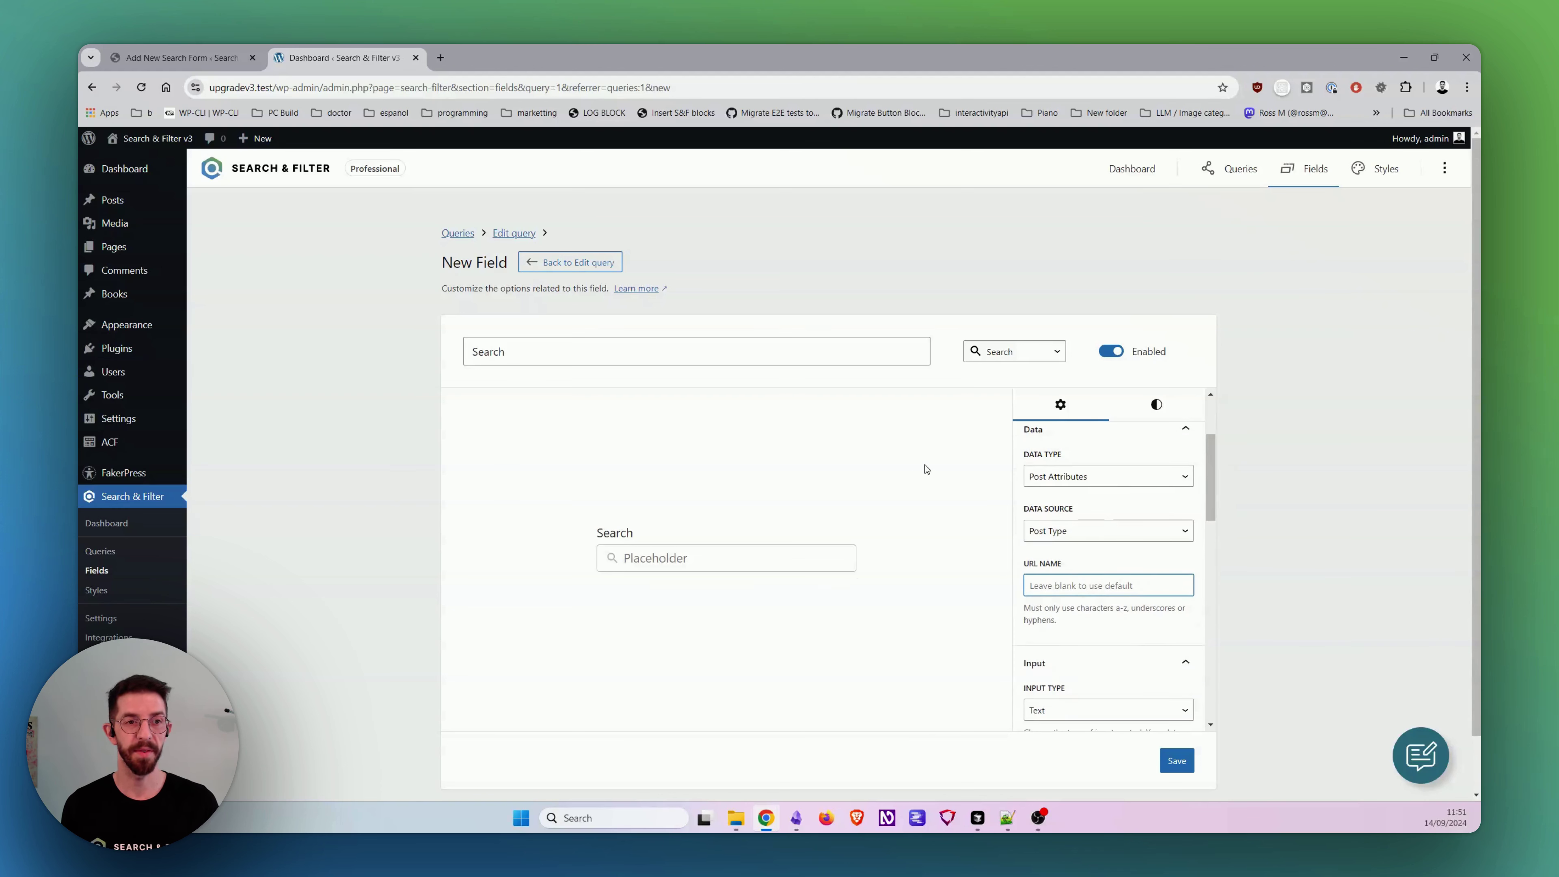
{"action": "type", "text": "search"}
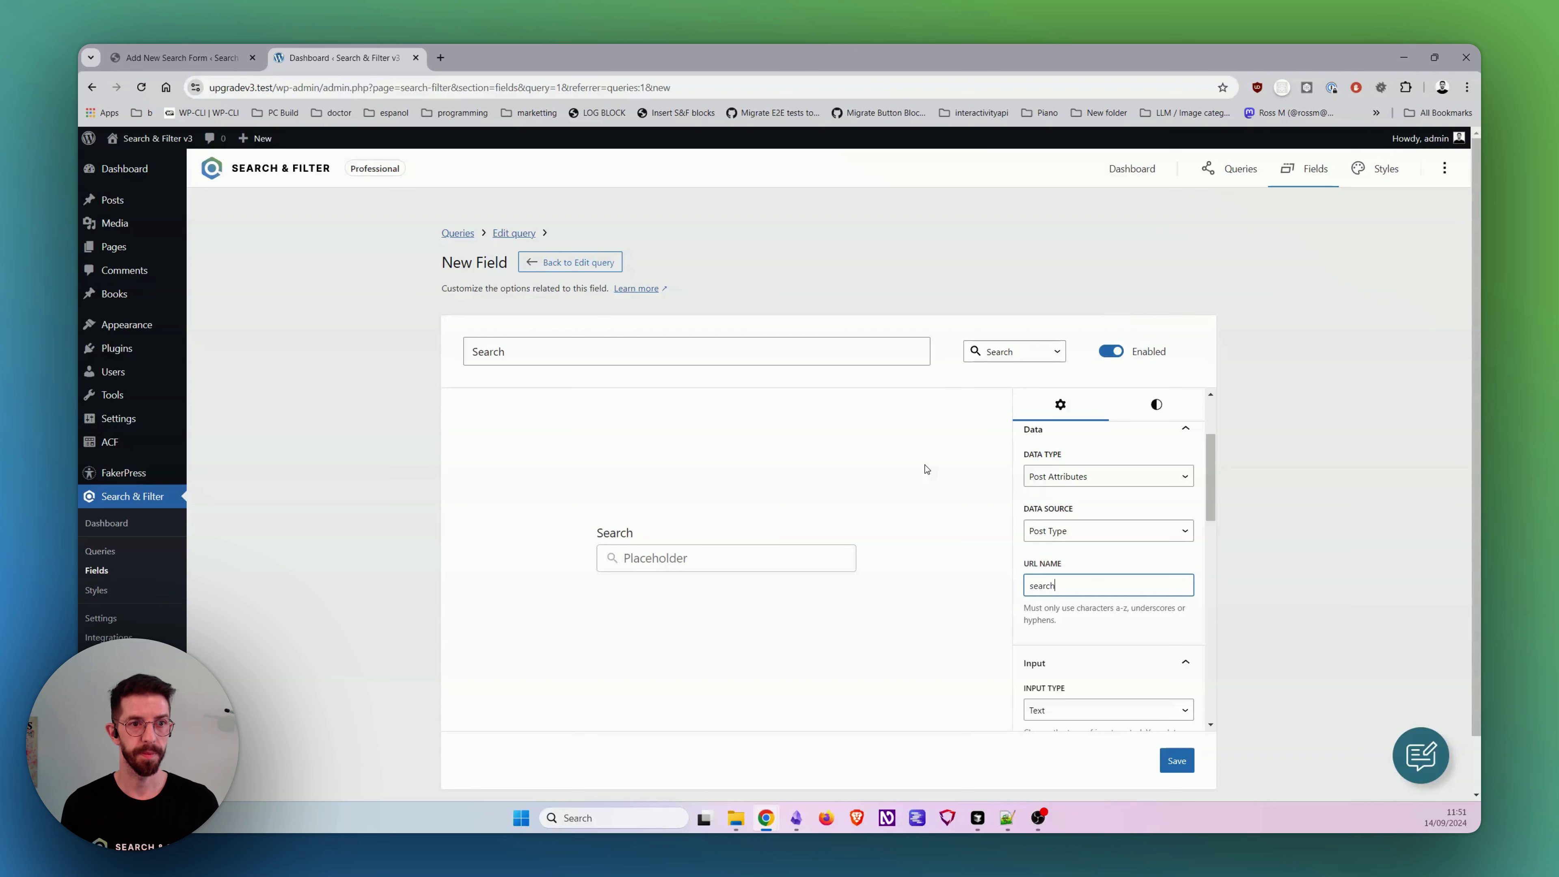
Step: Review the Search field's data type choices, keeping Post Attributes, and open its data source options
{"action": "scroll", "coordinate": [1168, 559], "scroll_direction": "up", "scroll_amount": 1}
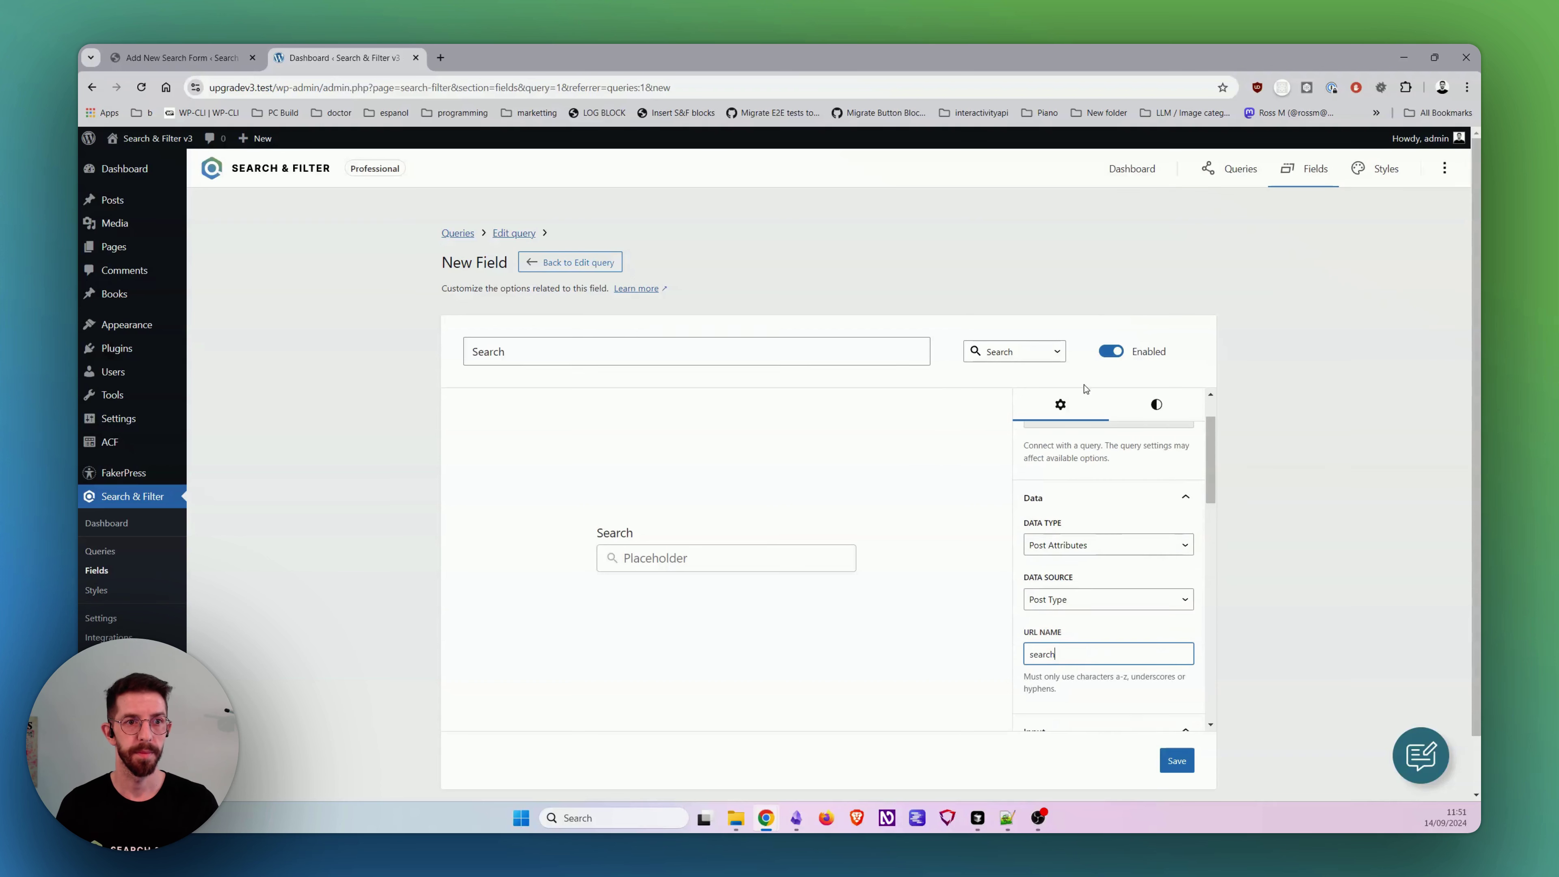
{"action": "left_click", "coordinate": [1110, 543]}
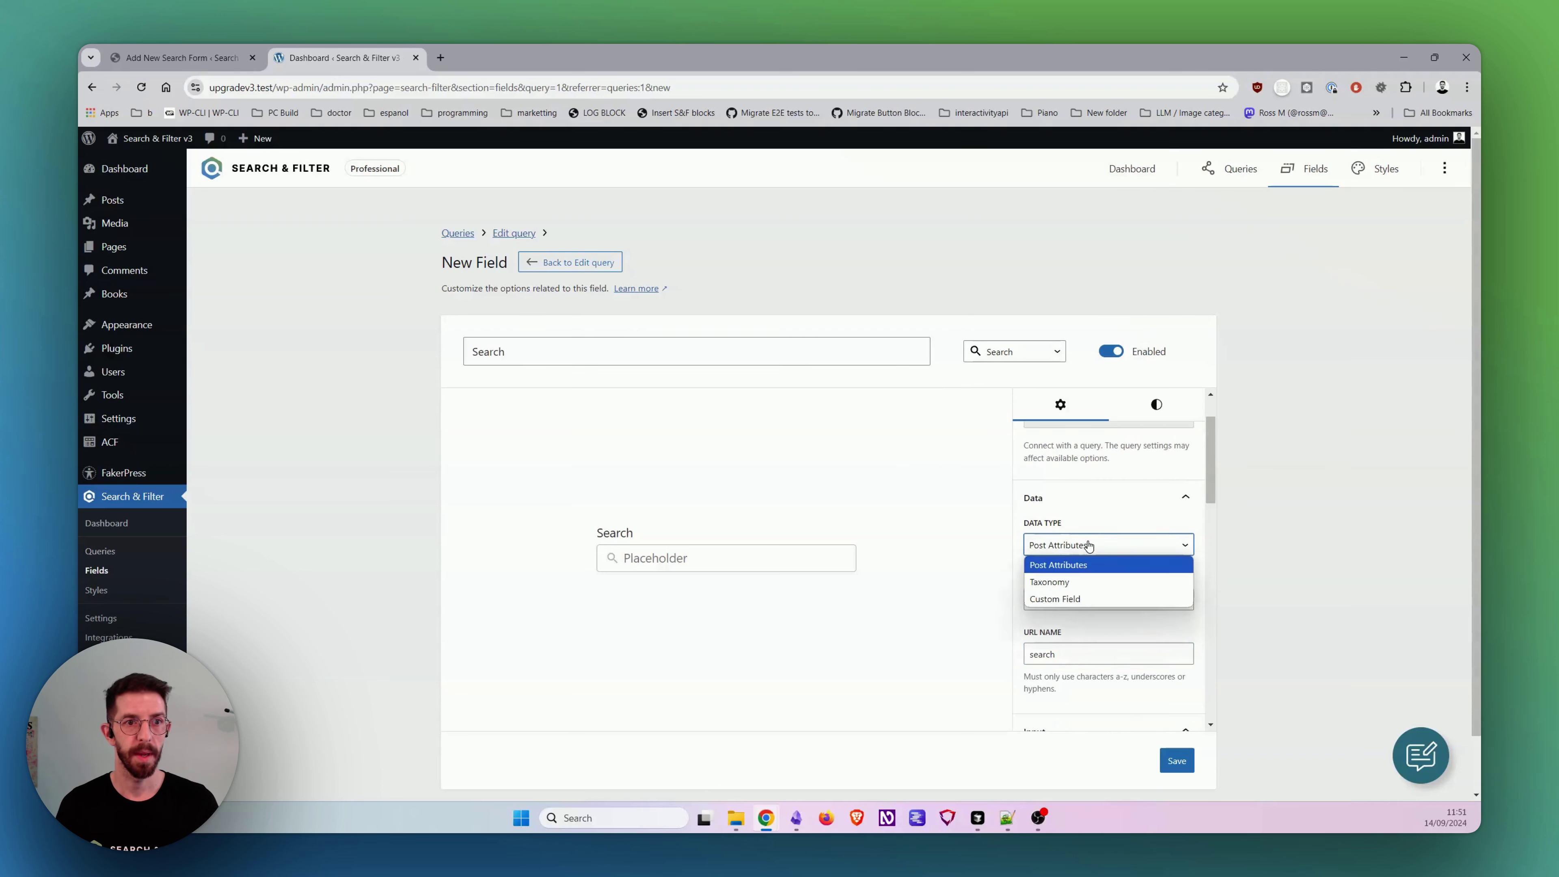
{"action": "left_click", "coordinate": [1054, 553]}
{"action": "left_click", "coordinate": [769, 566]}
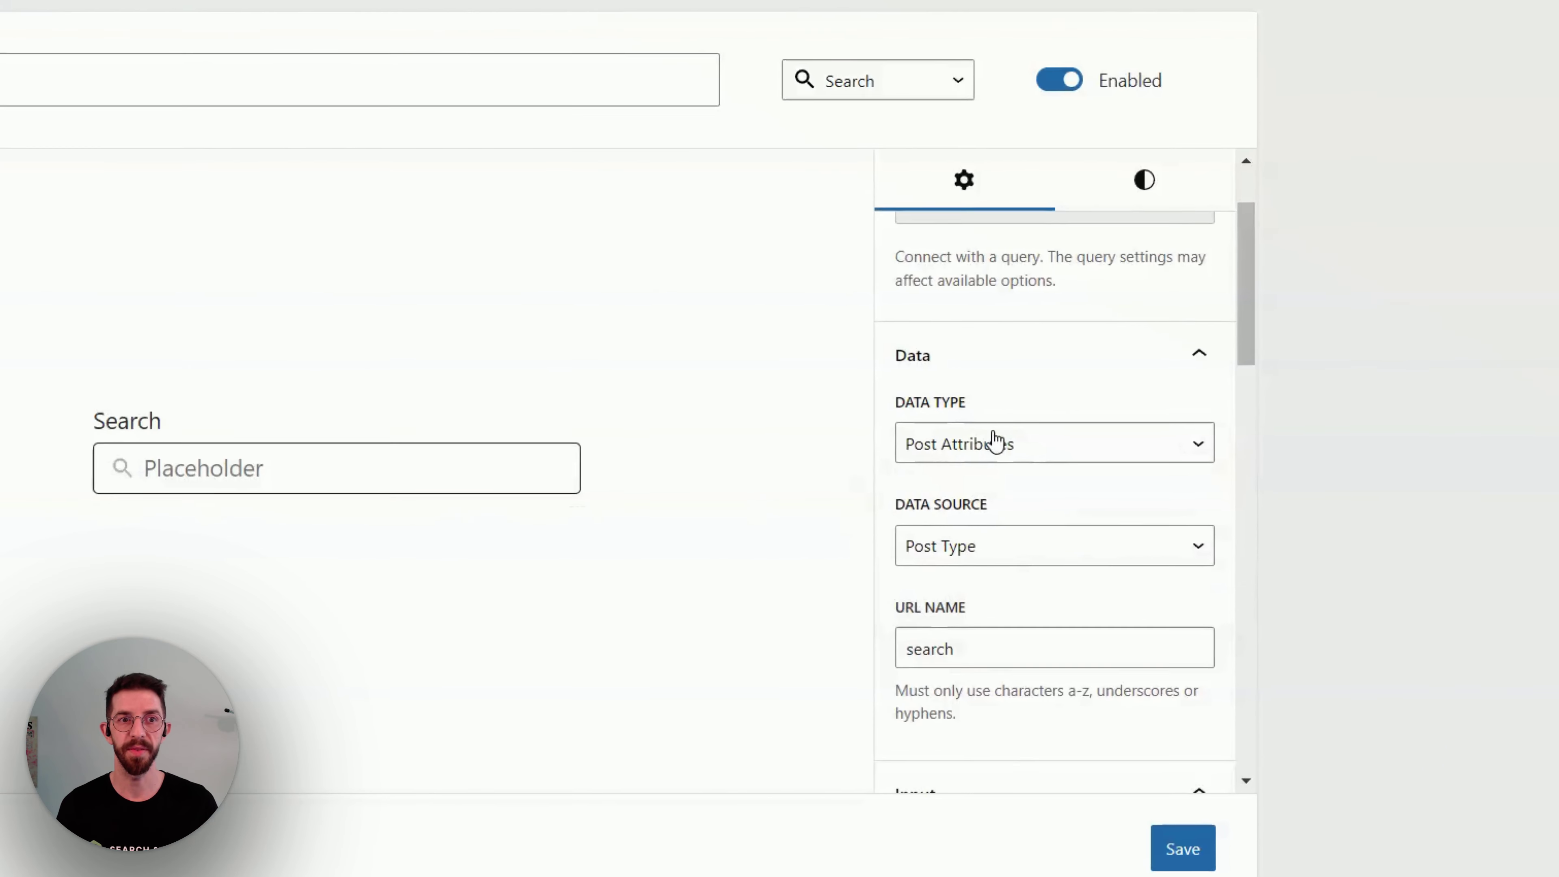
{"action": "left_click", "coordinate": [907, 546]}
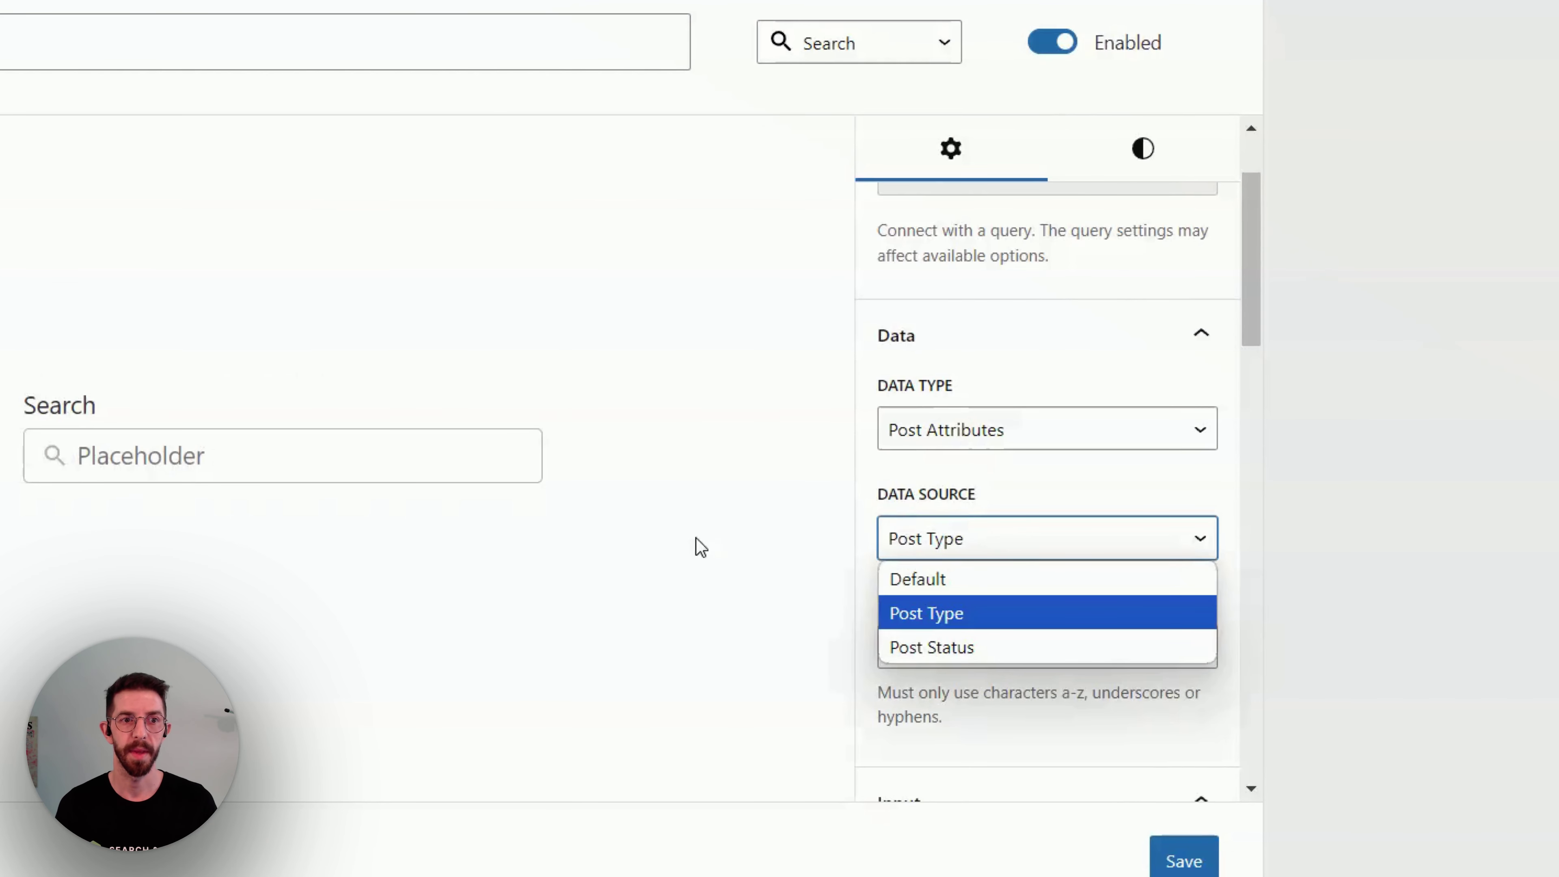
Step: Set the search field's data source to Default and point out the preview input
{"action": "left_click", "coordinate": [975, 580]}
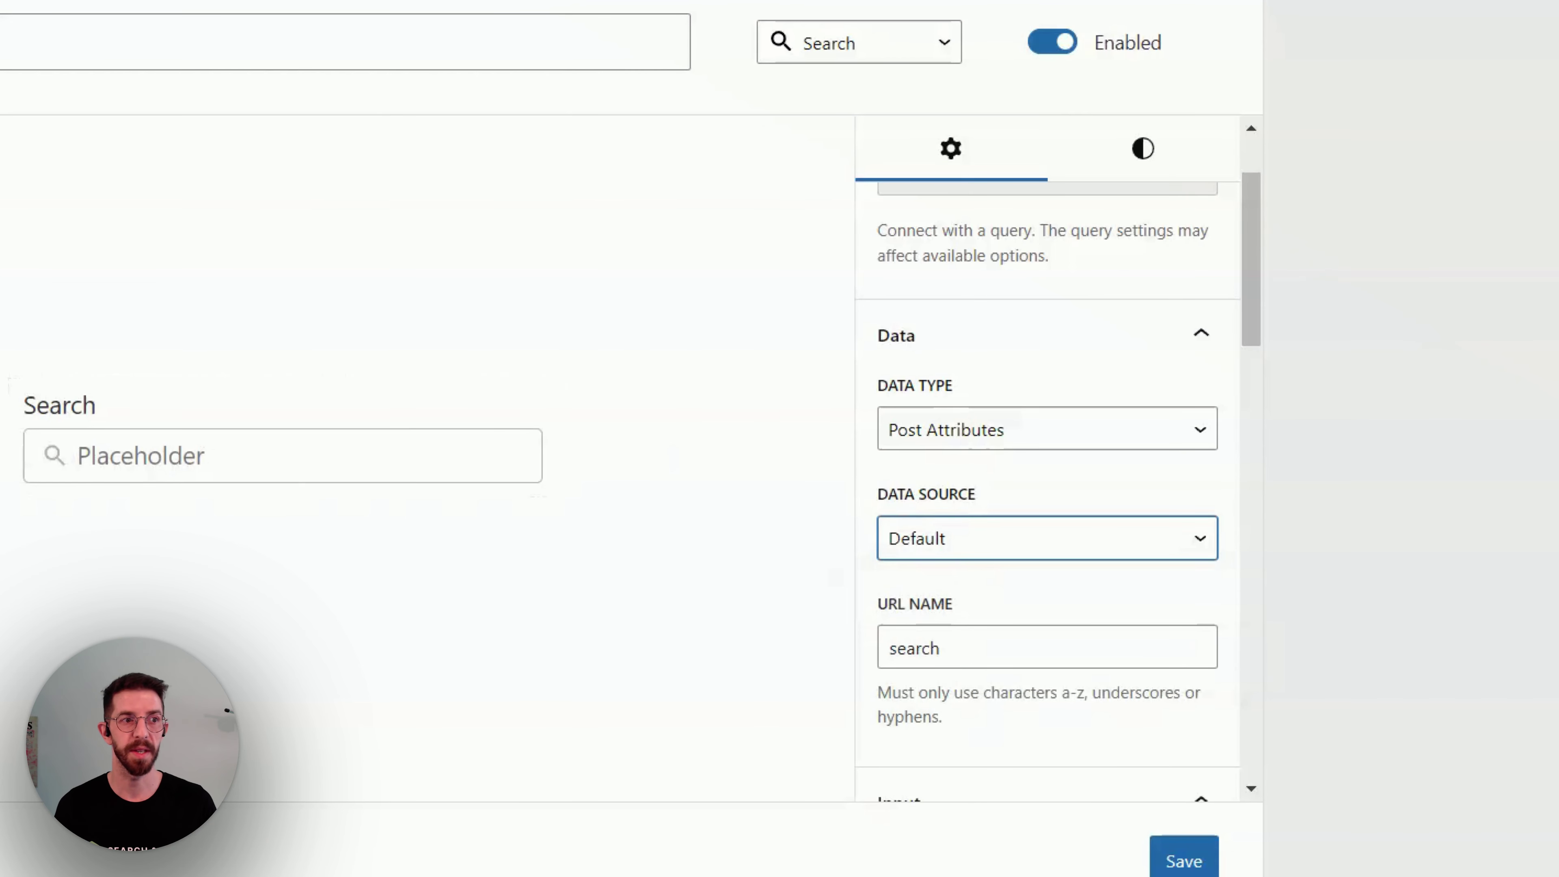
{"action": "left_click_drag", "start_coordinate": [614, 369], "coordinate": [417, 509]}
{"action": "left_click", "coordinate": [445, 540]}
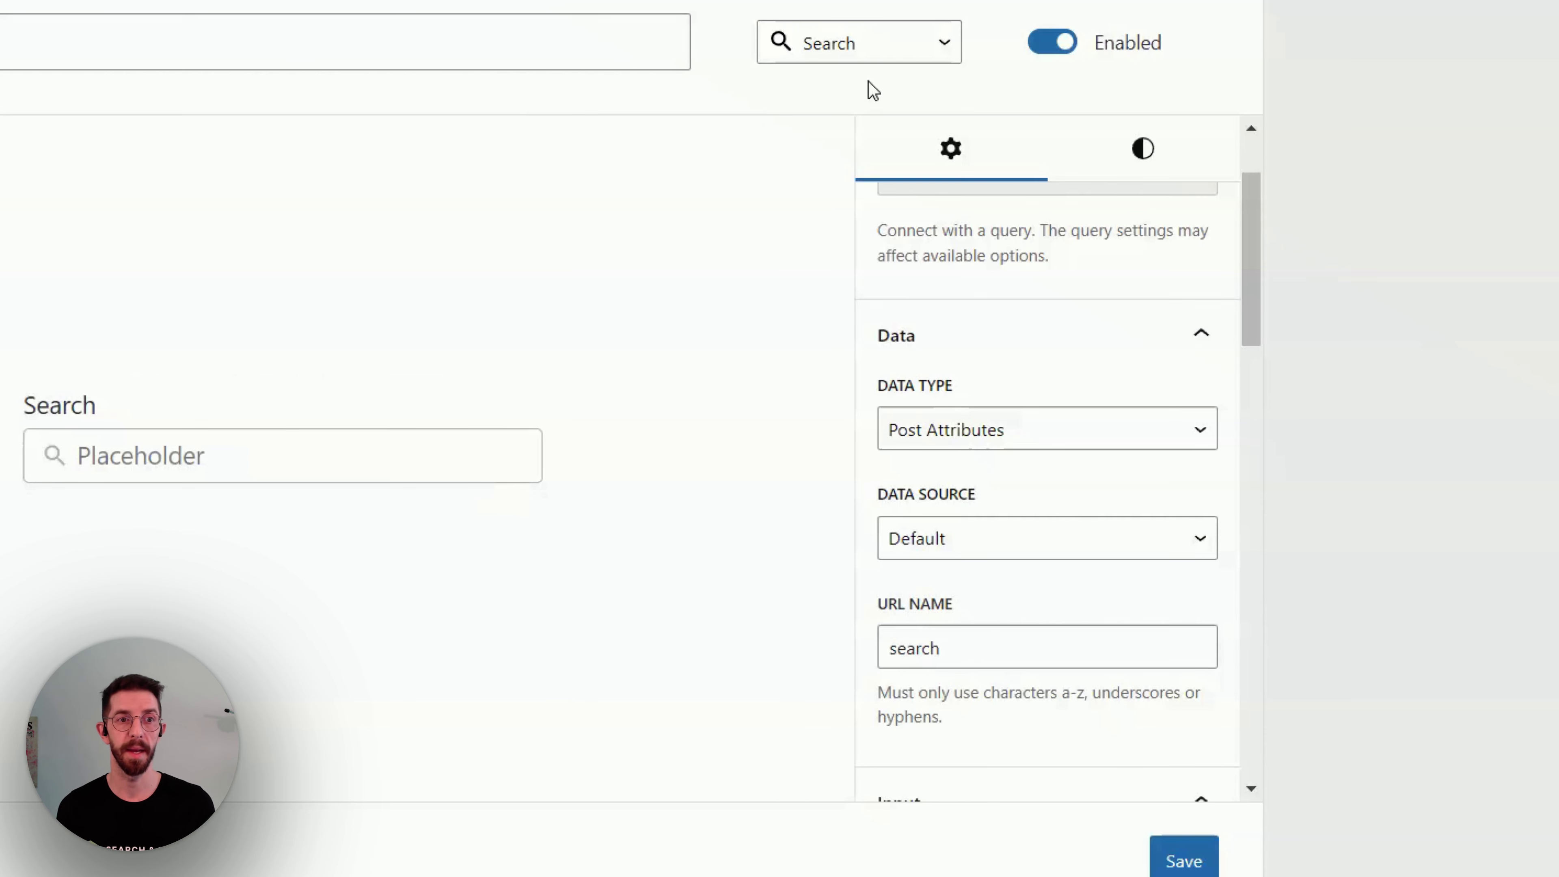
Step: Change the data source to Post Type, then to Post Status
{"action": "left_click", "coordinate": [1001, 535]}
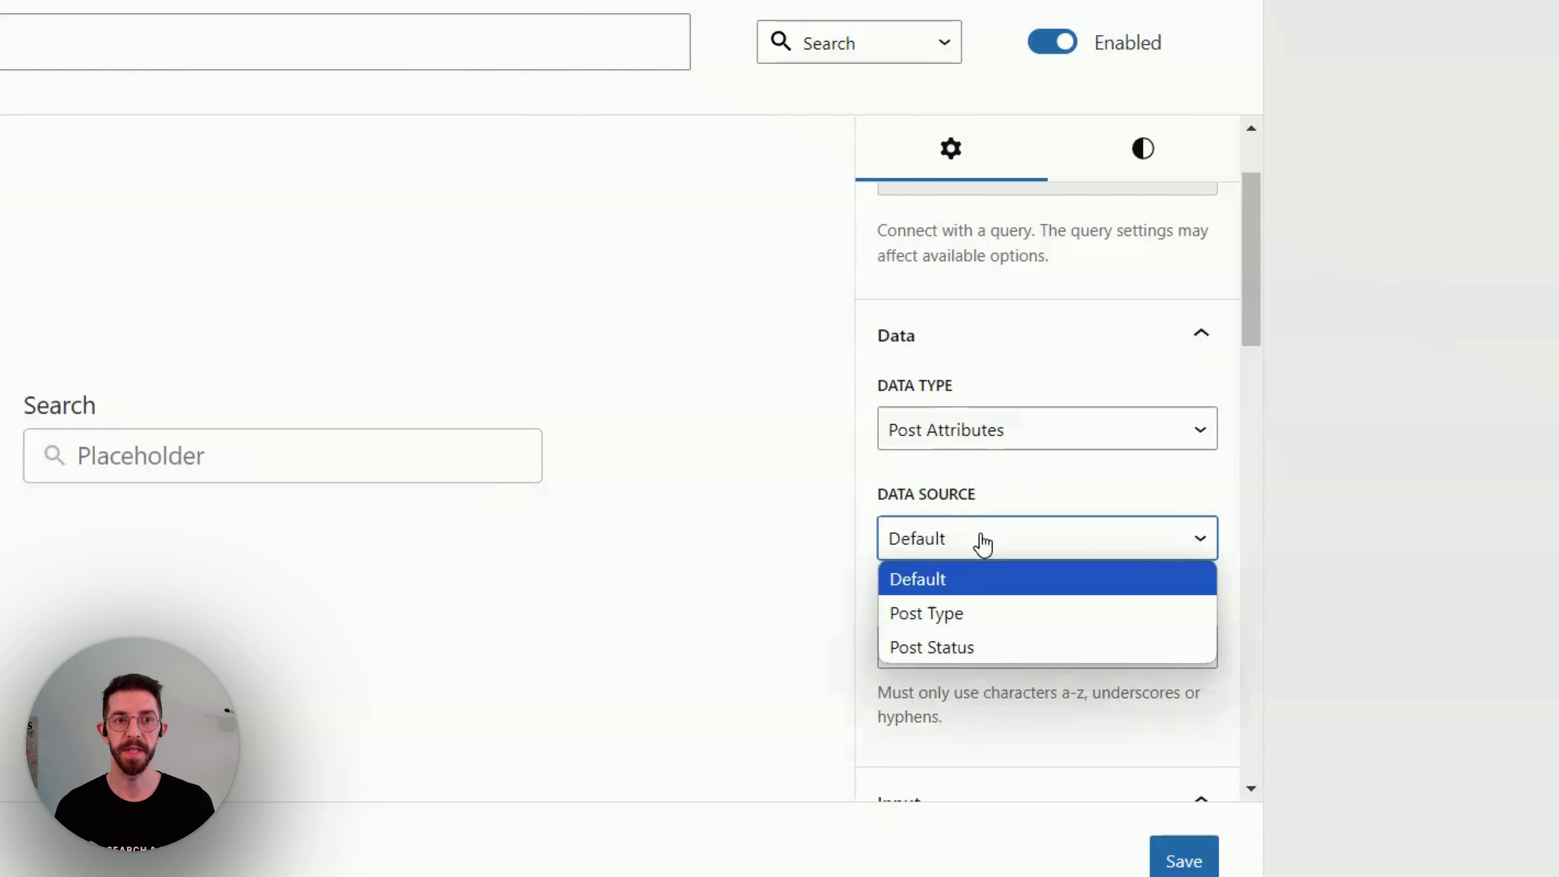
{"action": "left_click", "coordinate": [1020, 611]}
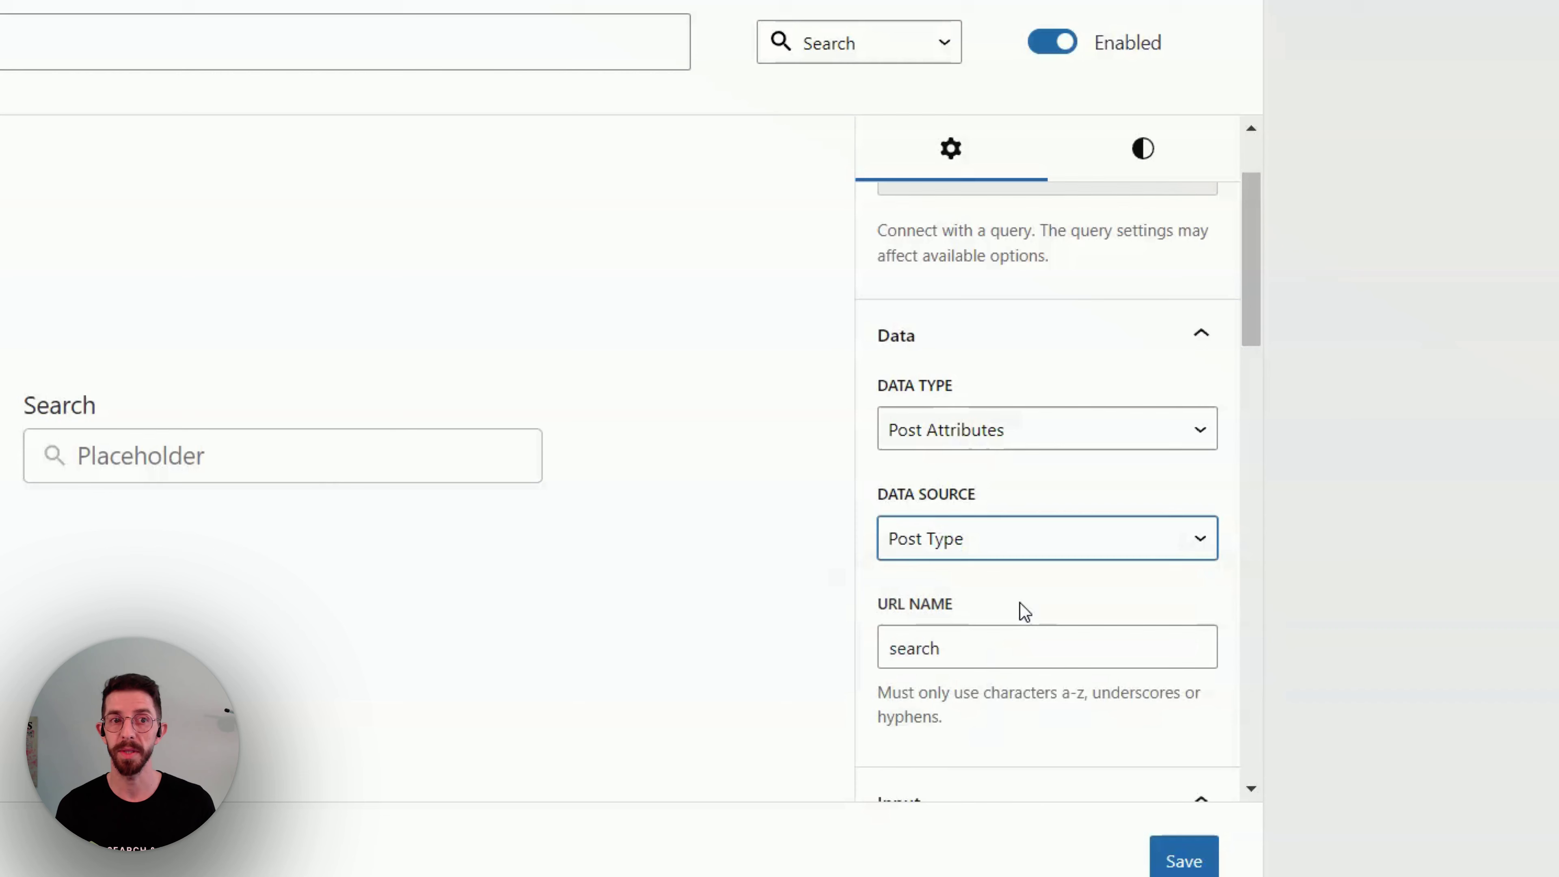
{"action": "left_click", "coordinate": [219, 443]}
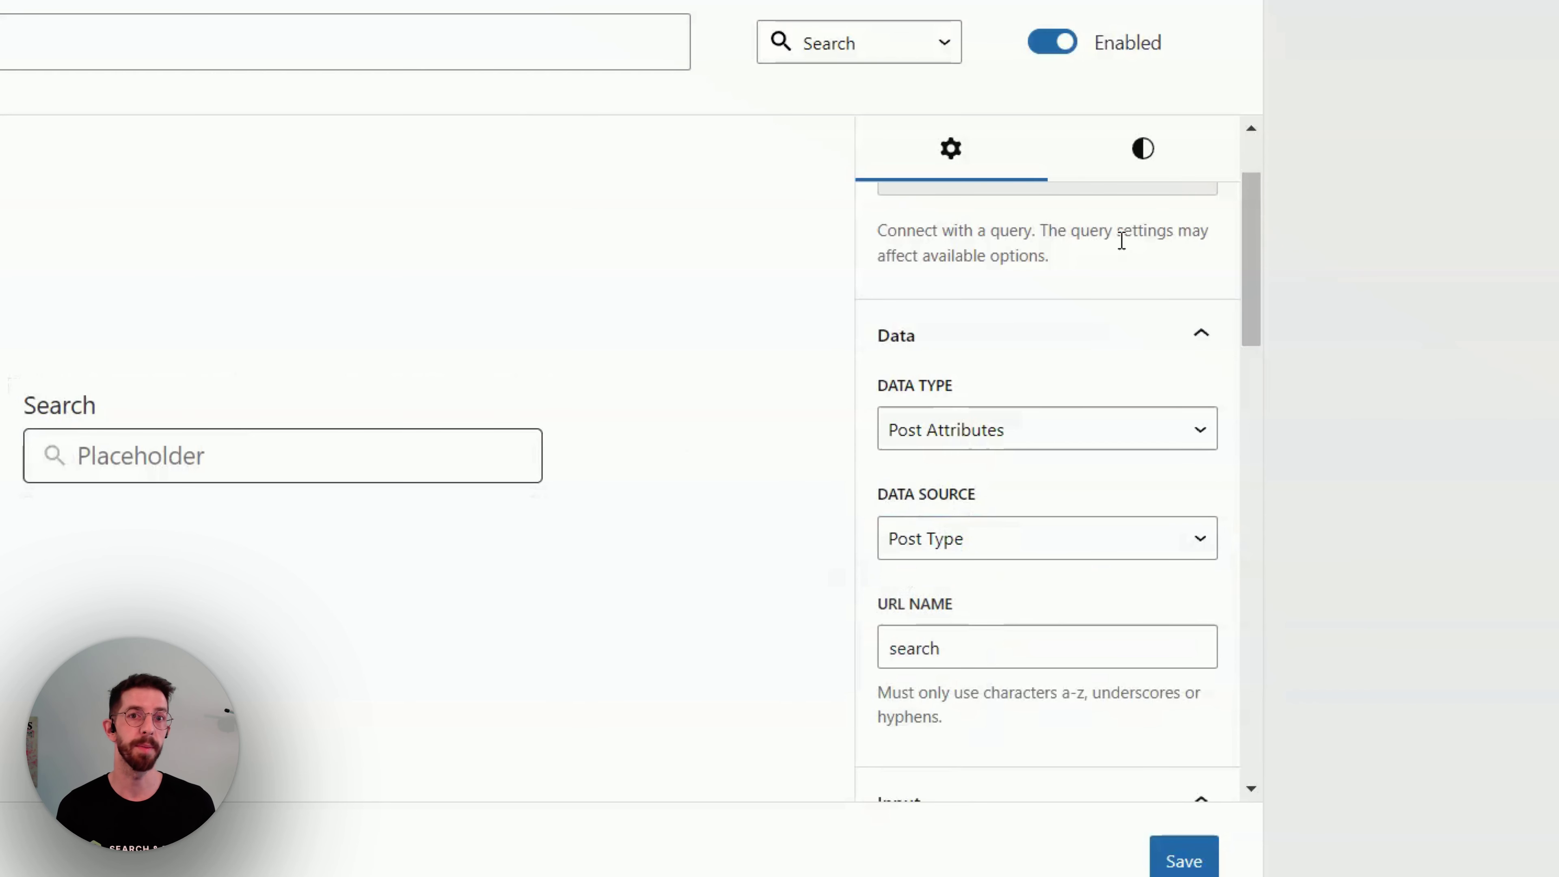
{"action": "left_click", "coordinate": [1030, 540]}
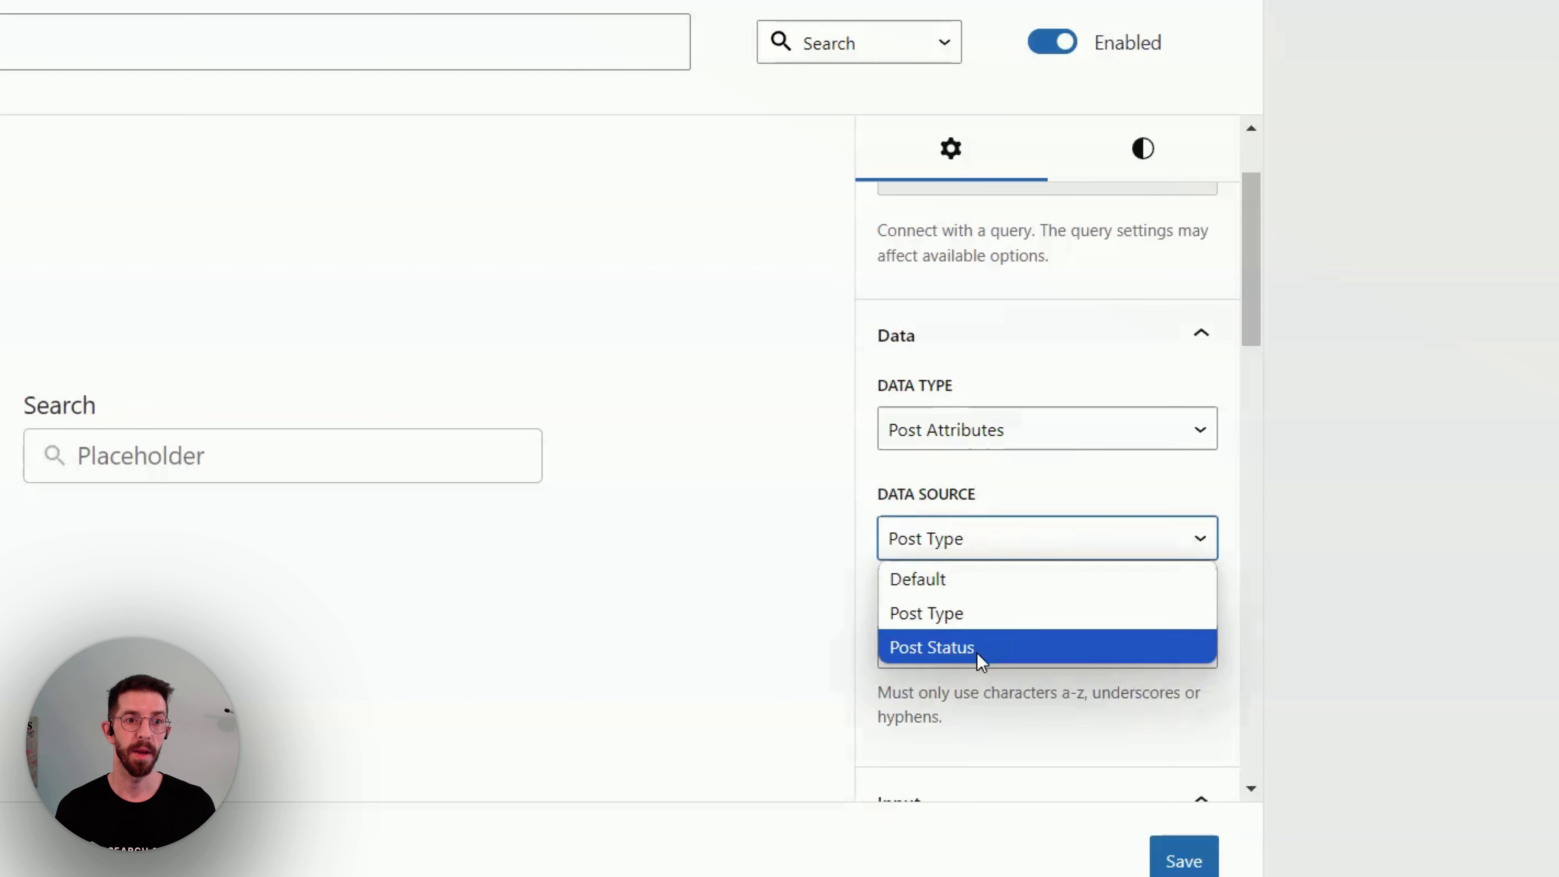
{"action": "left_click", "coordinate": [990, 646]}
Step: Set the data type to Taxonomy and look through the available taxonomies
{"action": "left_click", "coordinate": [1052, 432]}
{"action": "left_click", "coordinate": [995, 499]}
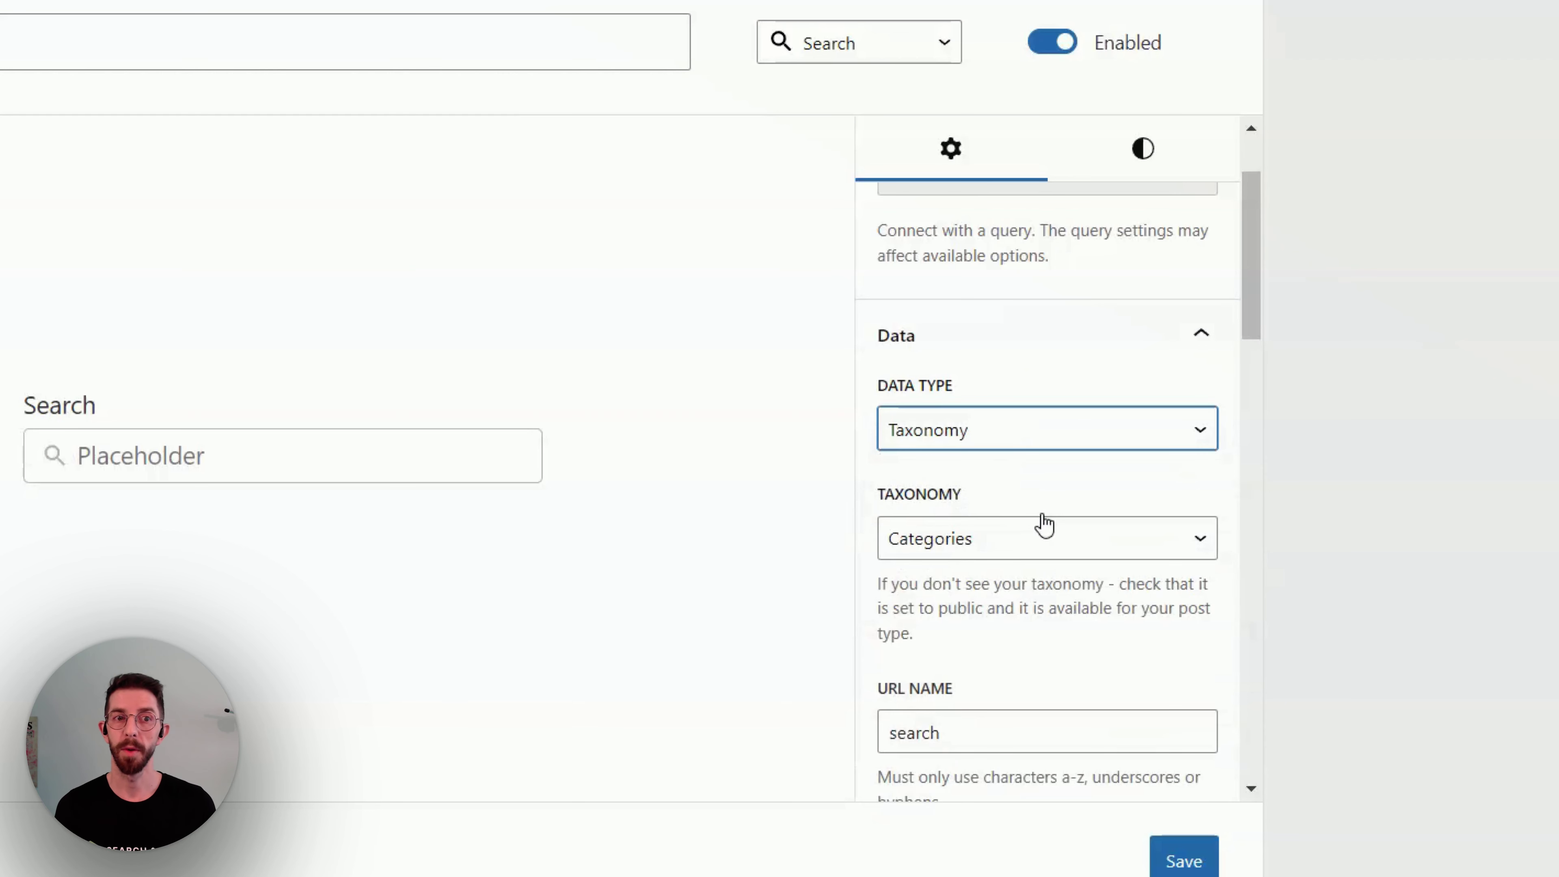
{"action": "left_click", "coordinate": [983, 541]}
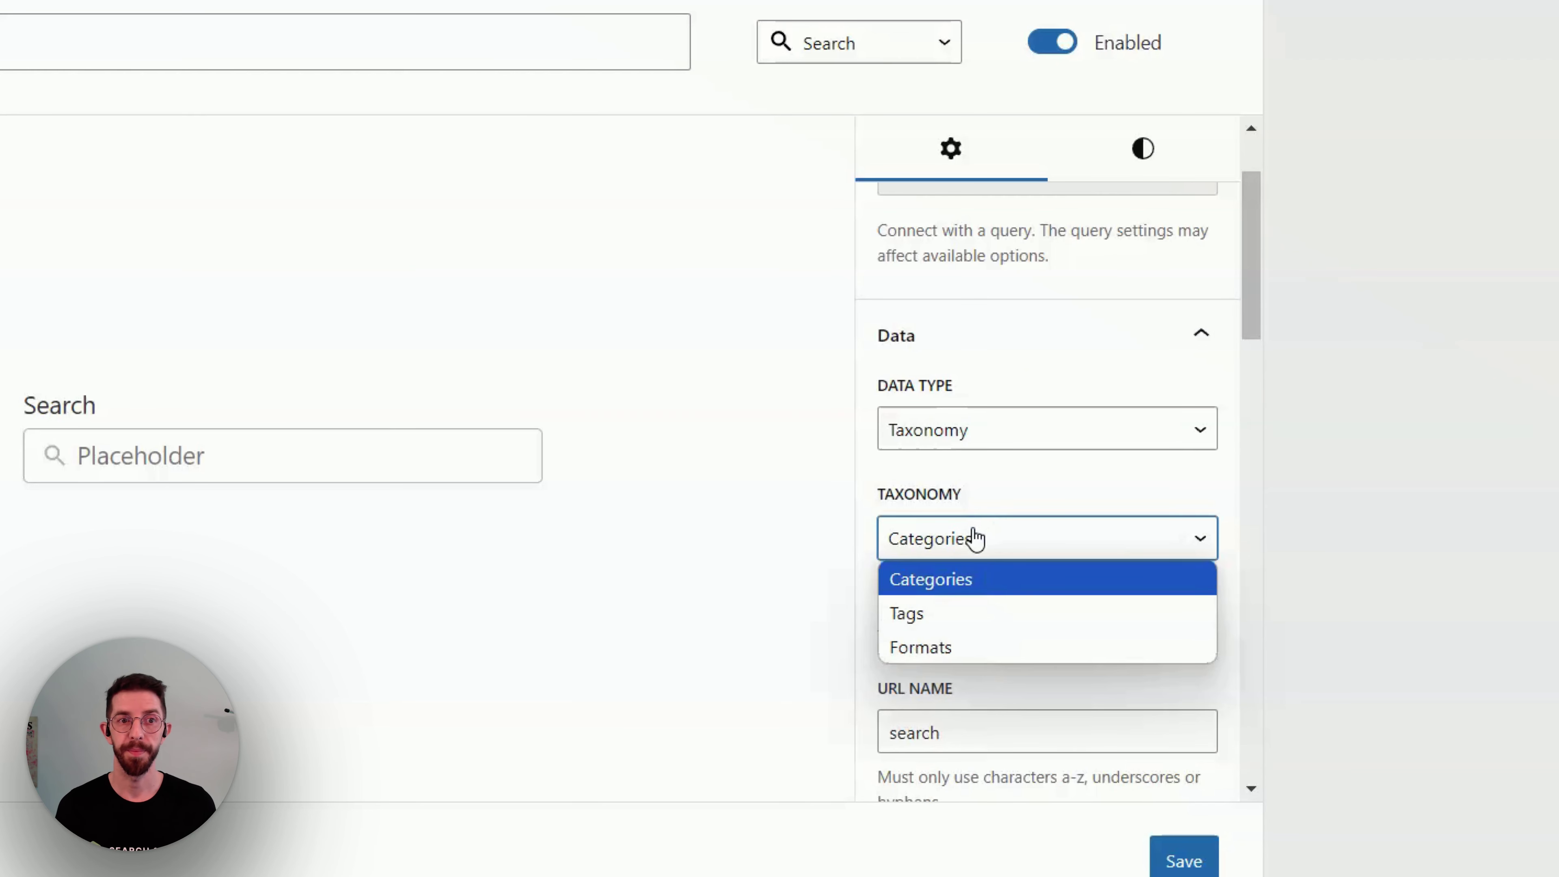
{"action": "left_click", "coordinate": [974, 540]}
Step: Set the data type to Custom Field and look over the settings it offers
{"action": "left_click", "coordinate": [990, 428]}
{"action": "left_click", "coordinate": [978, 539]}
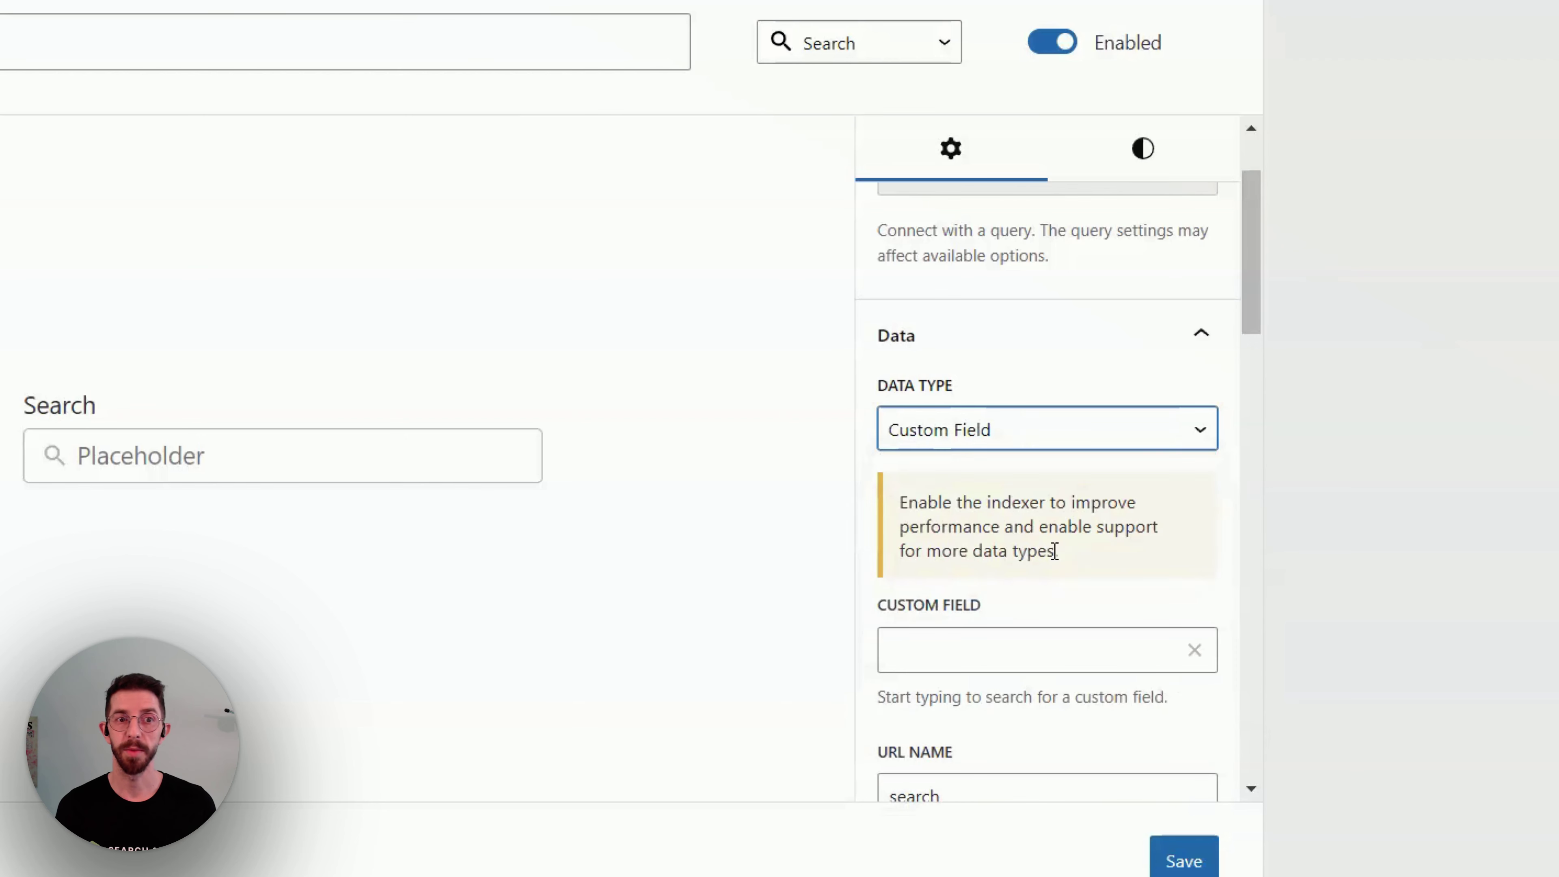
{"action": "scroll", "coordinate": [1003, 491], "scroll_direction": "down", "scroll_amount": 5}
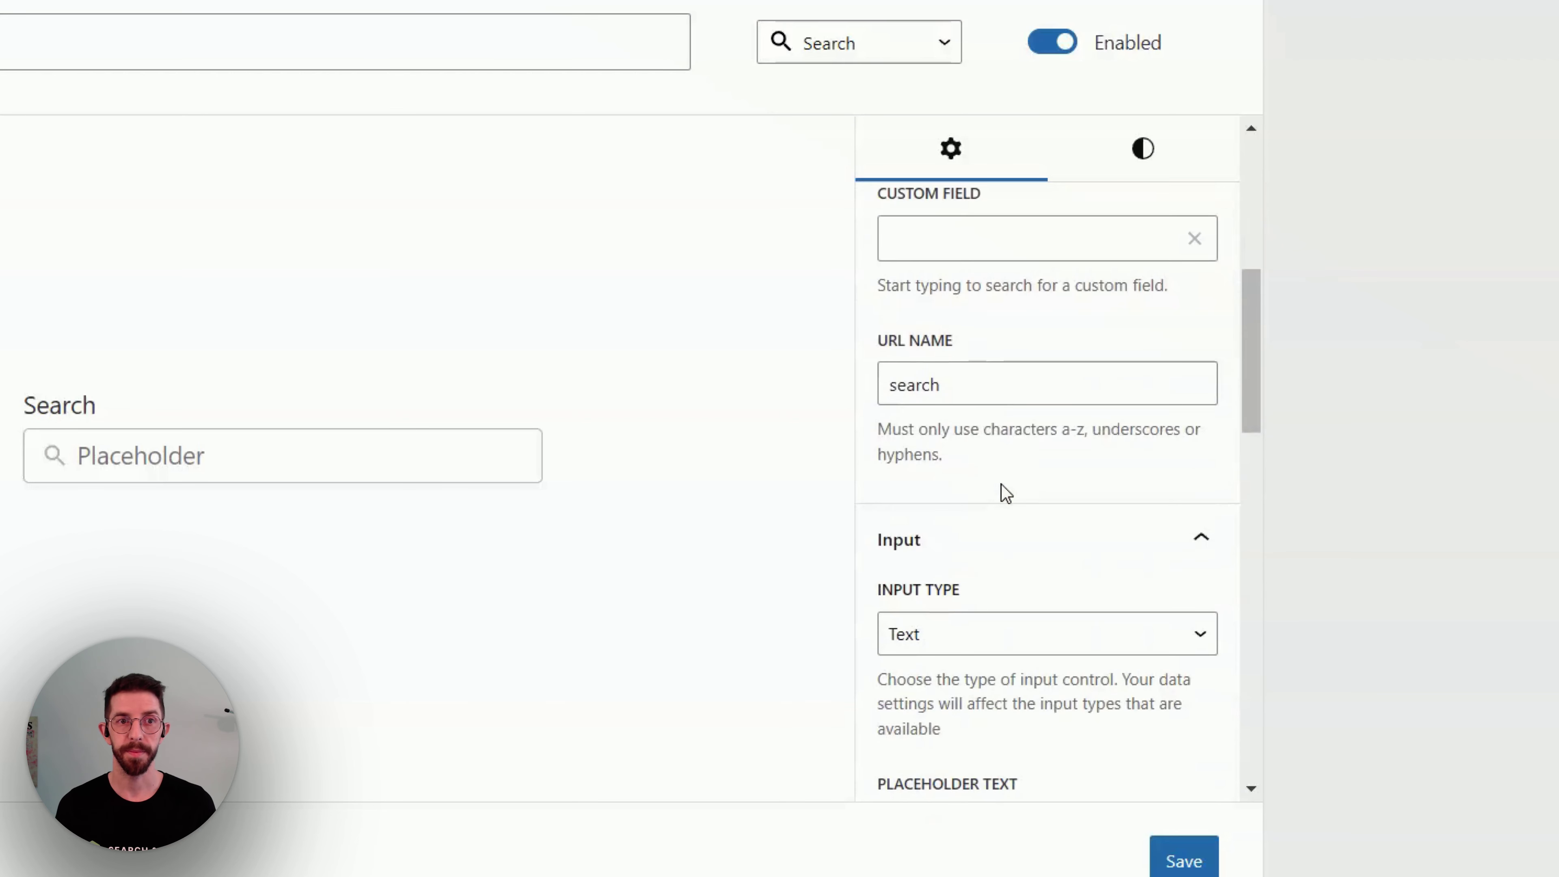
Step: Set the data type to Post Attributes and the data source to Default
{"action": "scroll", "coordinate": [1002, 492], "scroll_direction": "up", "scroll_amount": 4}
{"action": "scroll", "coordinate": [1003, 491], "scroll_direction": "up", "scroll_amount": 3}
{"action": "left_click", "coordinate": [971, 574]}
{"action": "left_click", "coordinate": [973, 603]}
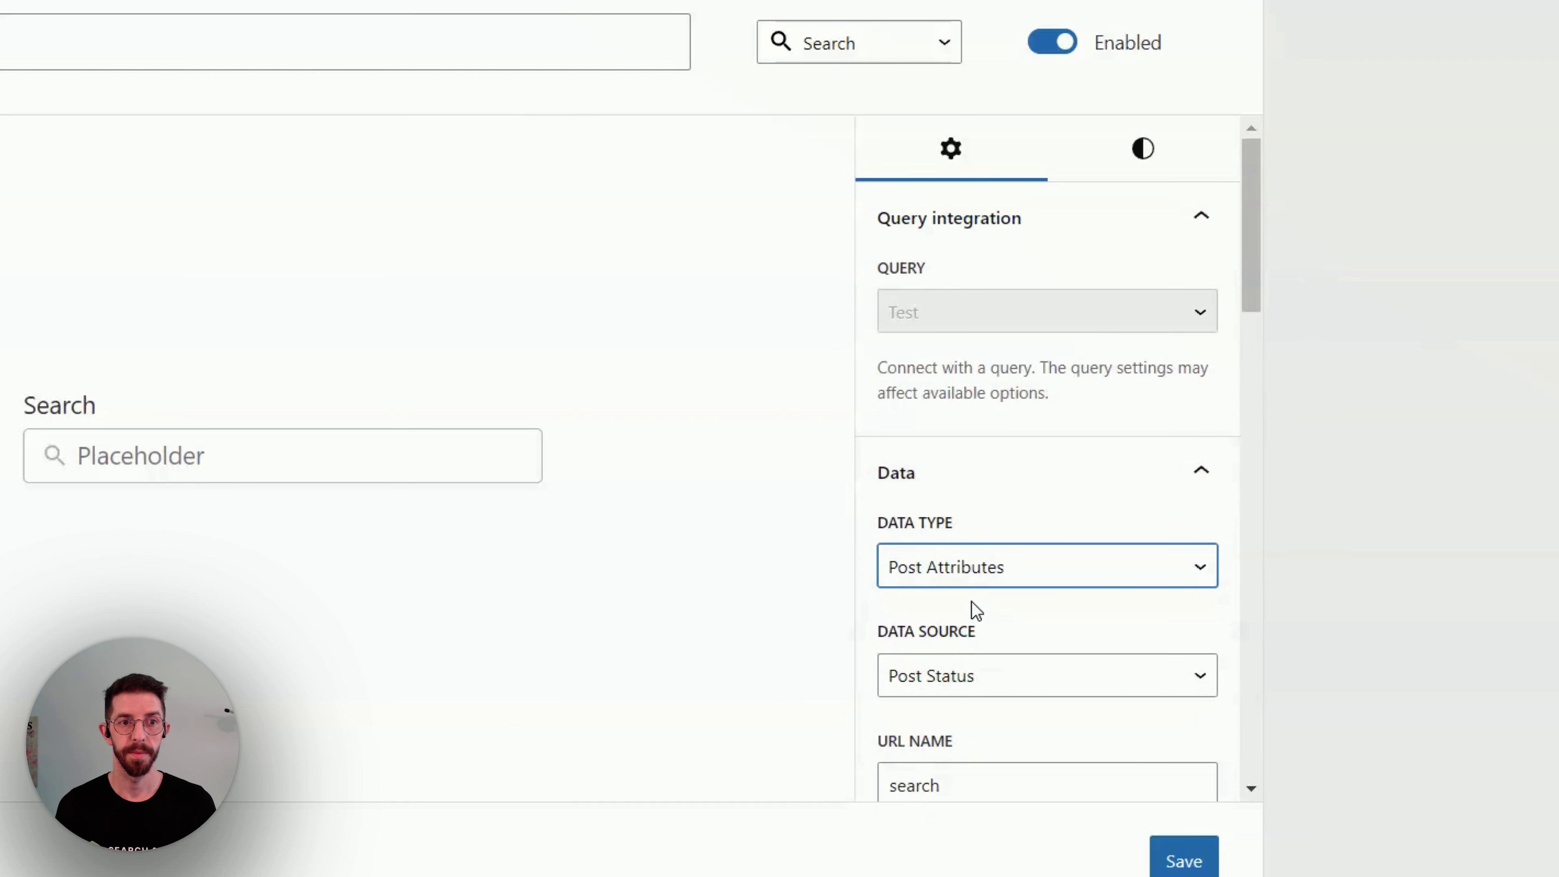
{"action": "left_click", "coordinate": [971, 678]}
{"action": "left_click", "coordinate": [992, 714]}
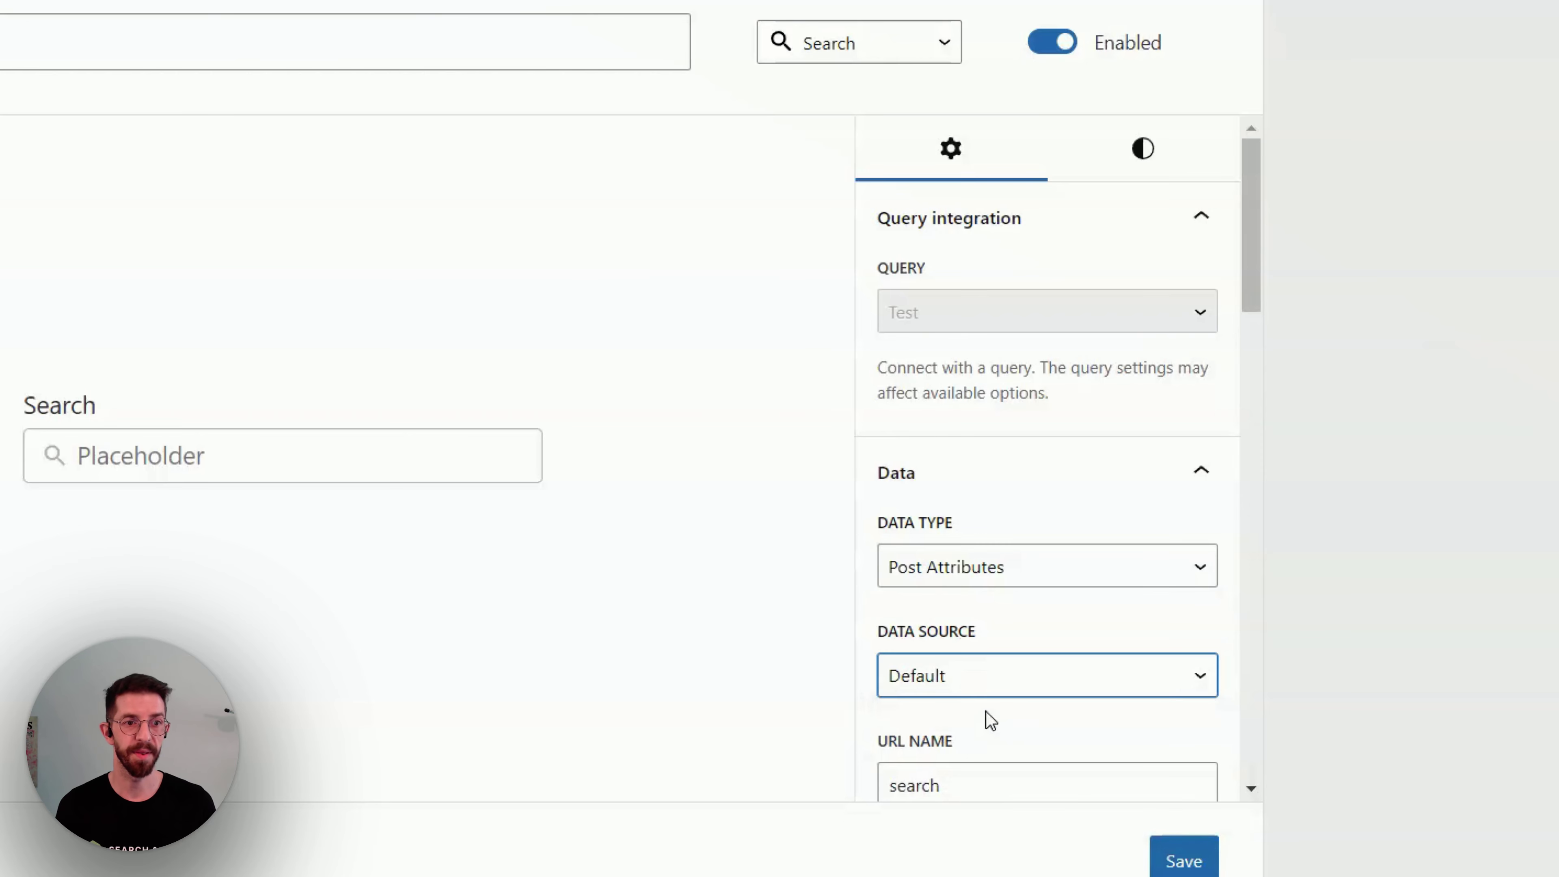
Step: Enable the field's description and enter "Search your post type below" as its text
{"action": "scroll", "coordinate": [1003, 485], "scroll_direction": "down", "scroll_amount": 4}
{"action": "scroll", "coordinate": [1003, 485], "scroll_direction": "down", "scroll_amount": 5}
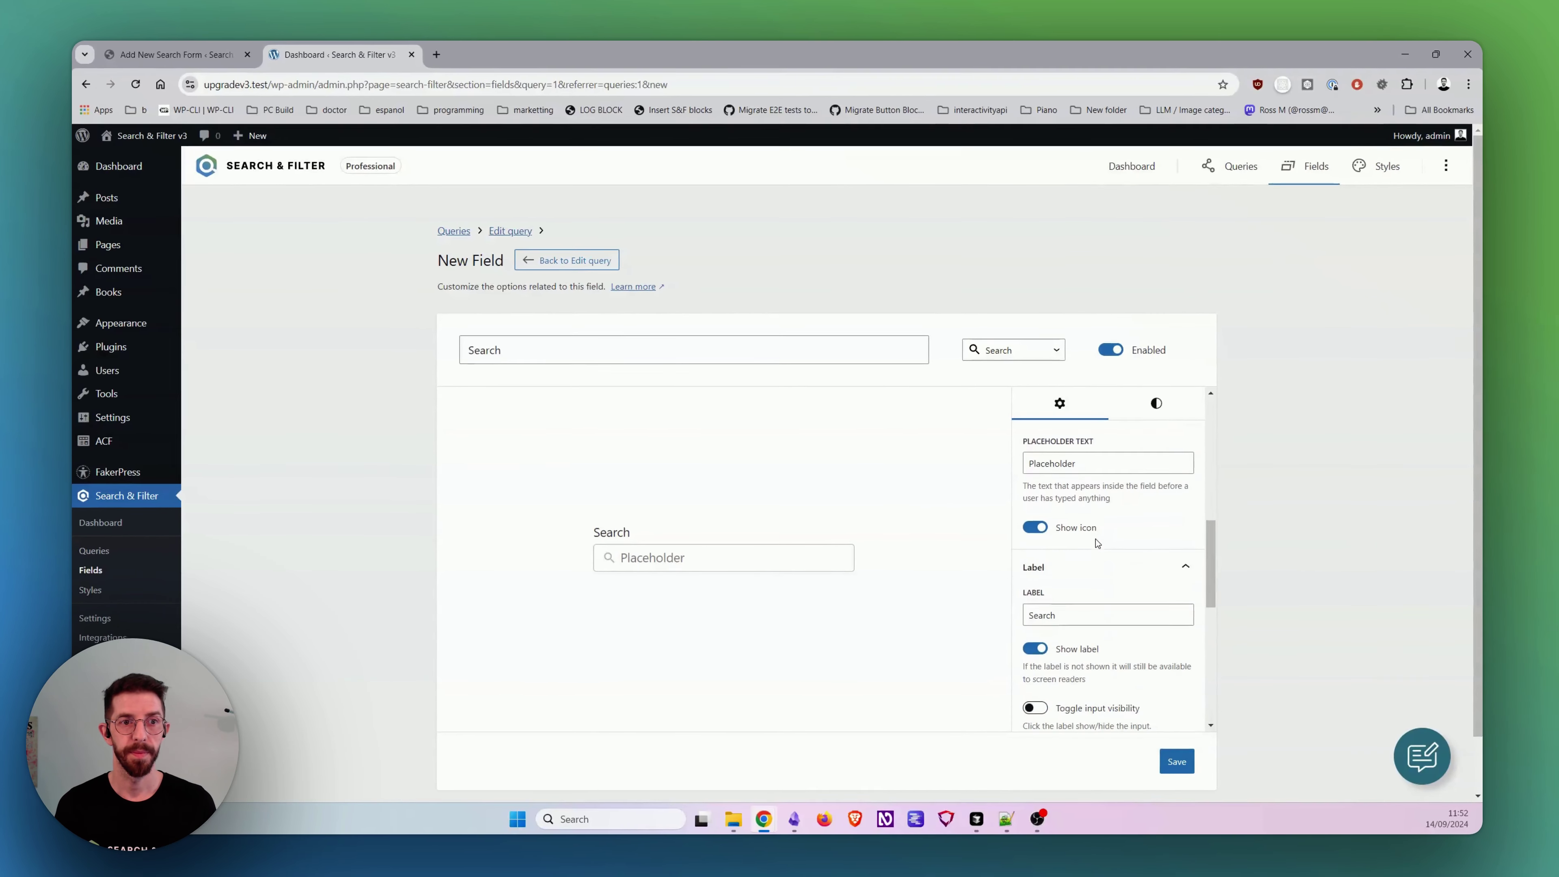
{"action": "scroll", "coordinate": [1097, 543], "scroll_direction": "down", "scroll_amount": 5}
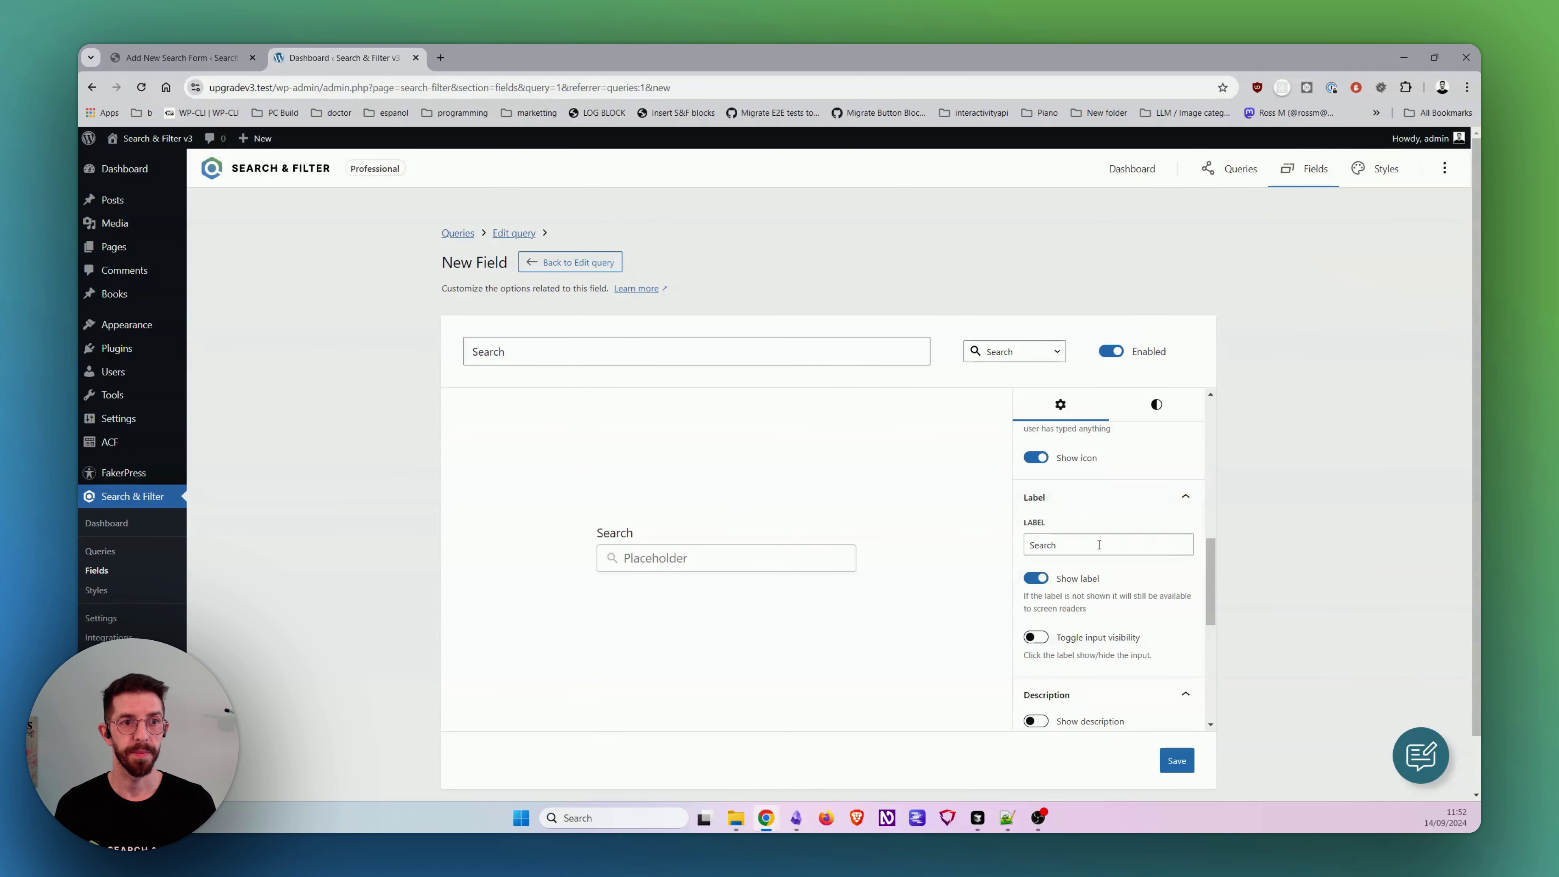
{"action": "left_click", "coordinate": [1091, 589]}
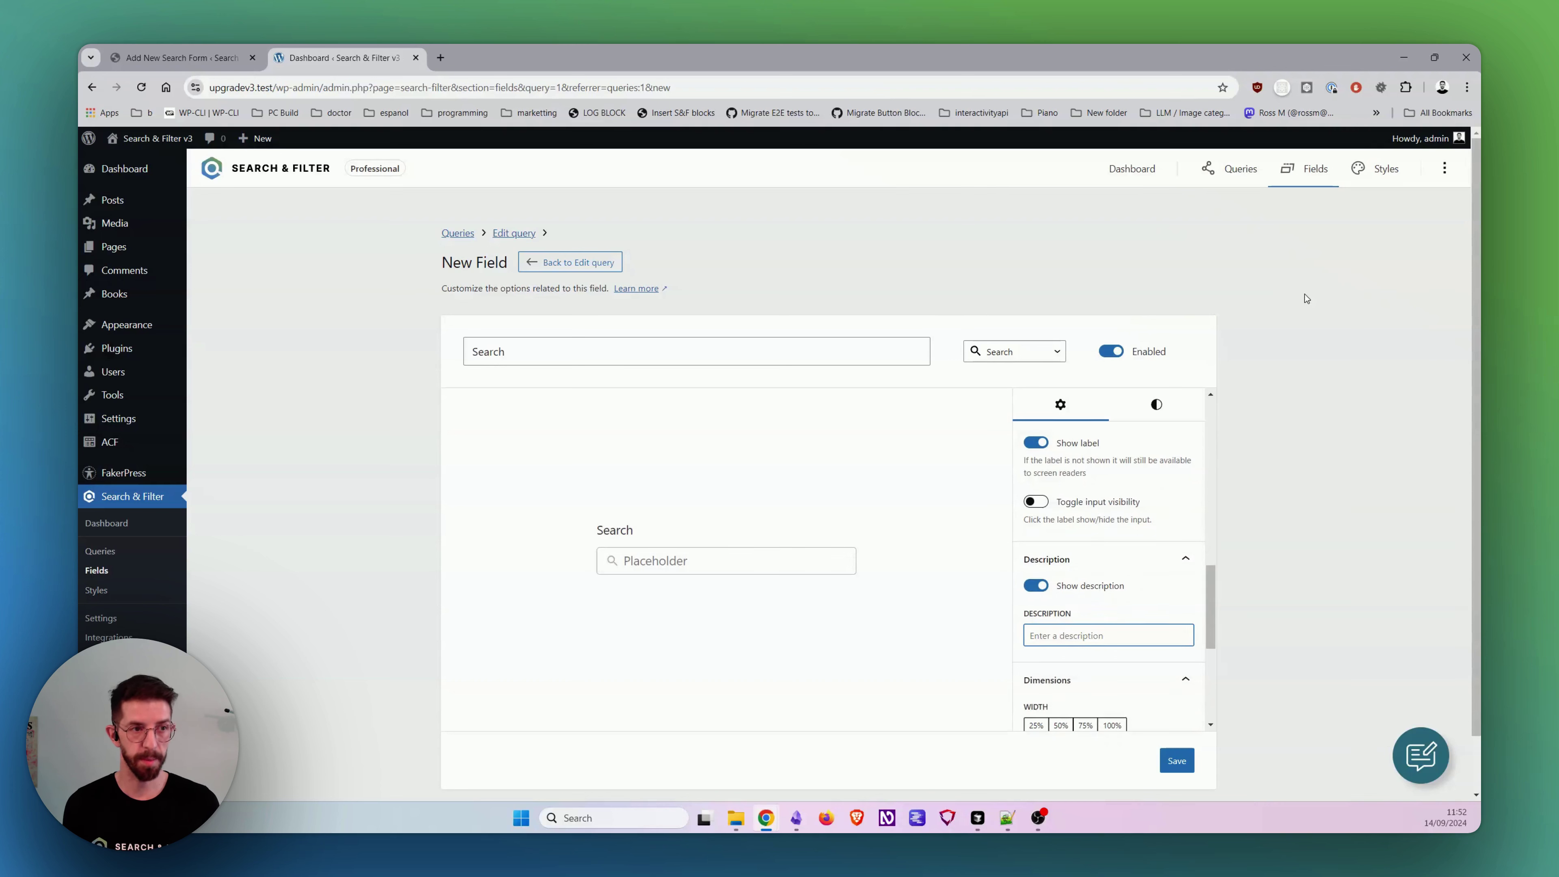
{"action": "type", "text": "Se"}
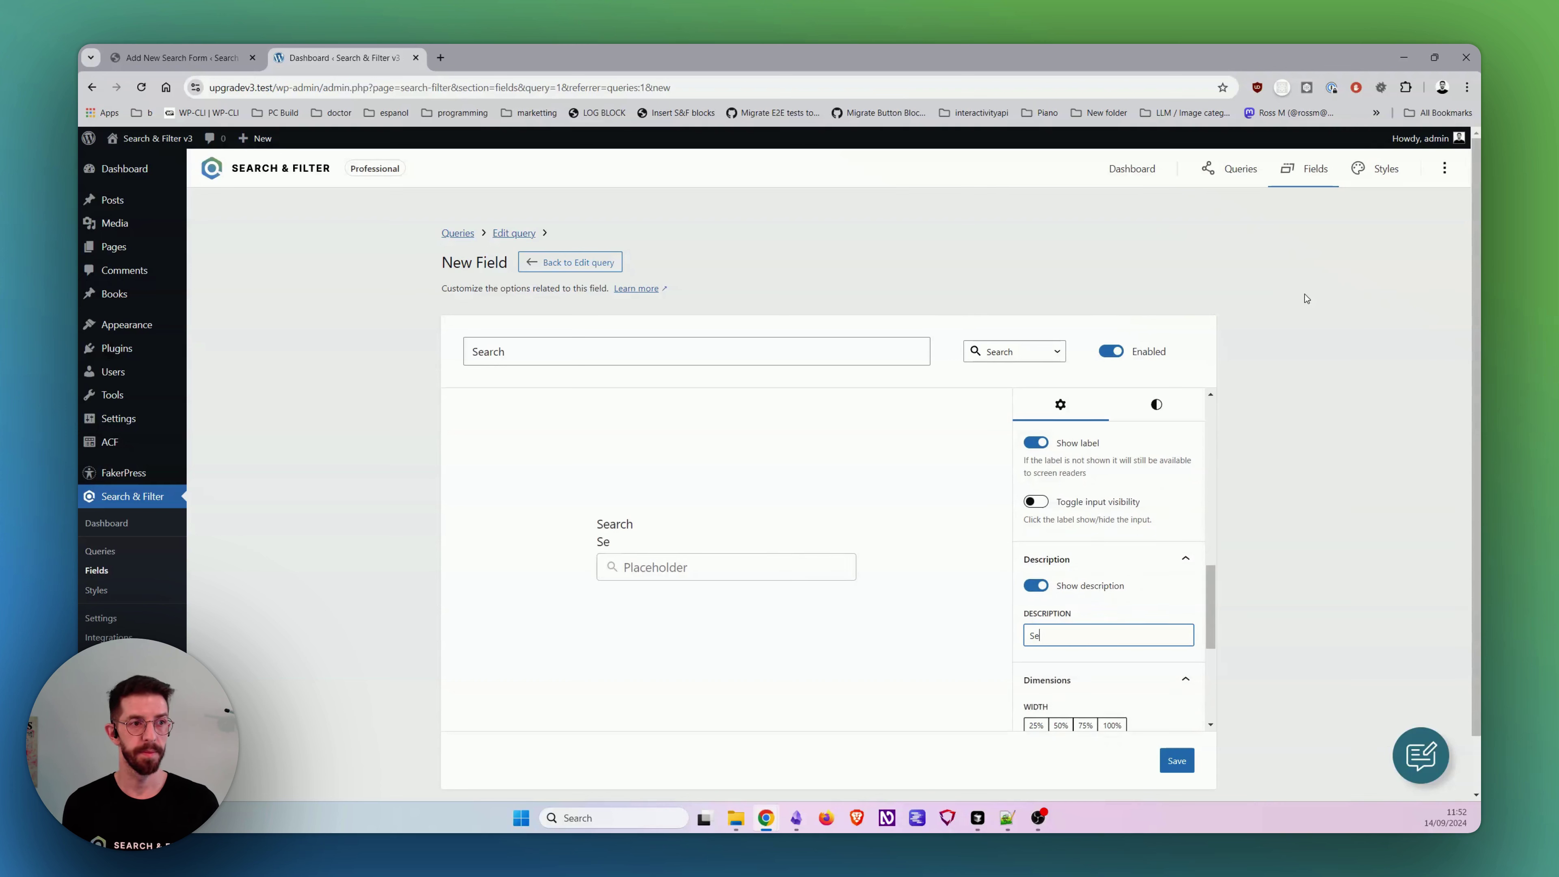
{"action": "type", "text": "arch your post type bel"}
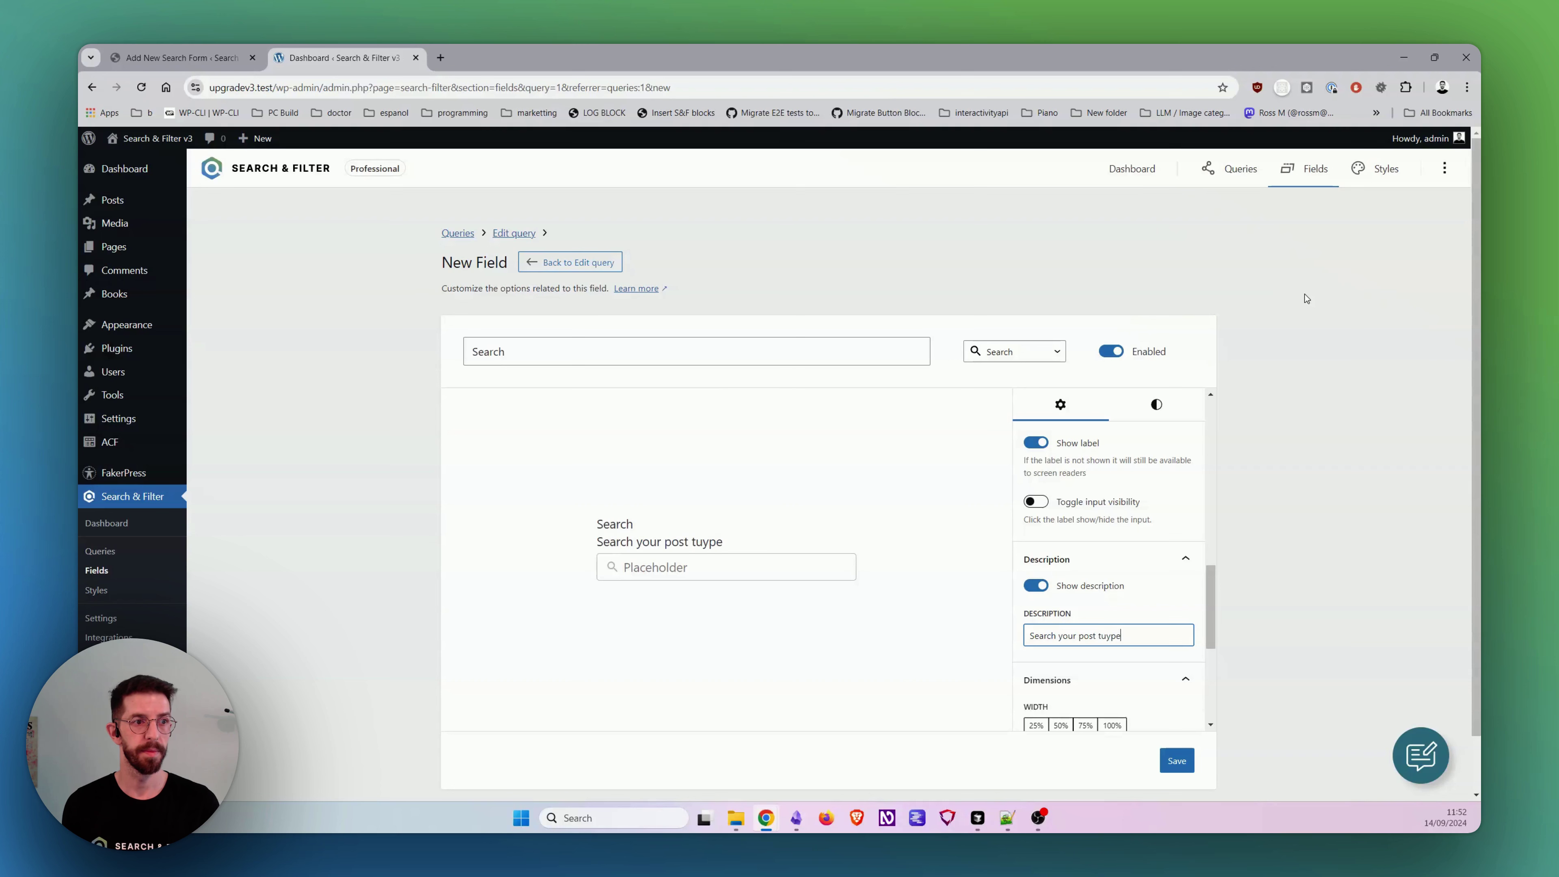
{"action": "type", "text": "ow"}
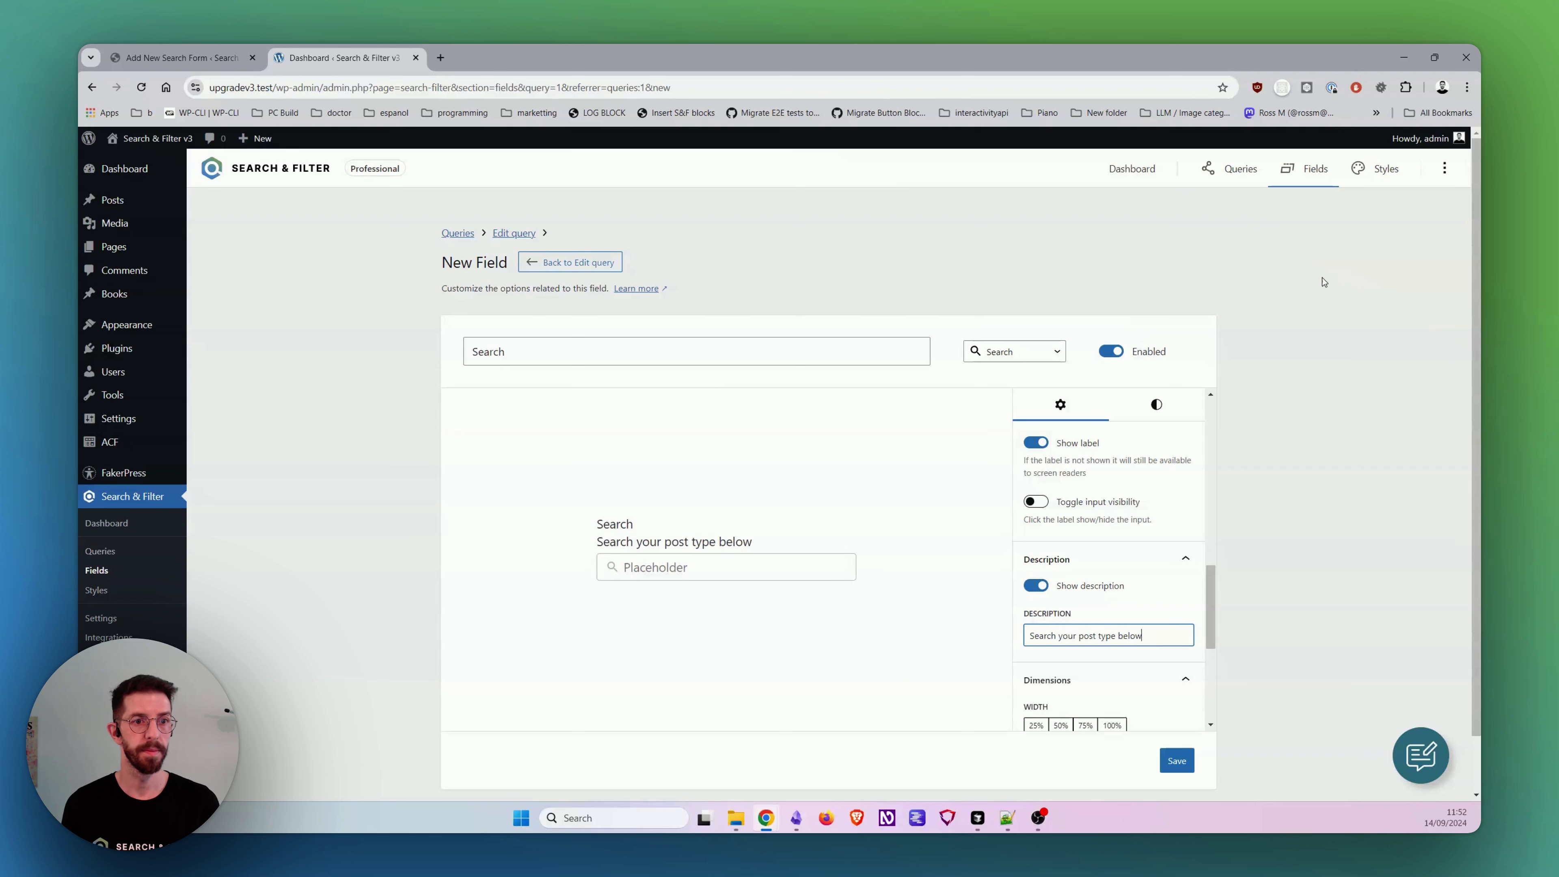
Step: Try field widths of 75%, 50% and 25%, and finish with the width set to 100%
{"action": "scroll", "coordinate": [1158, 614], "scroll_direction": "down", "scroll_amount": 3}
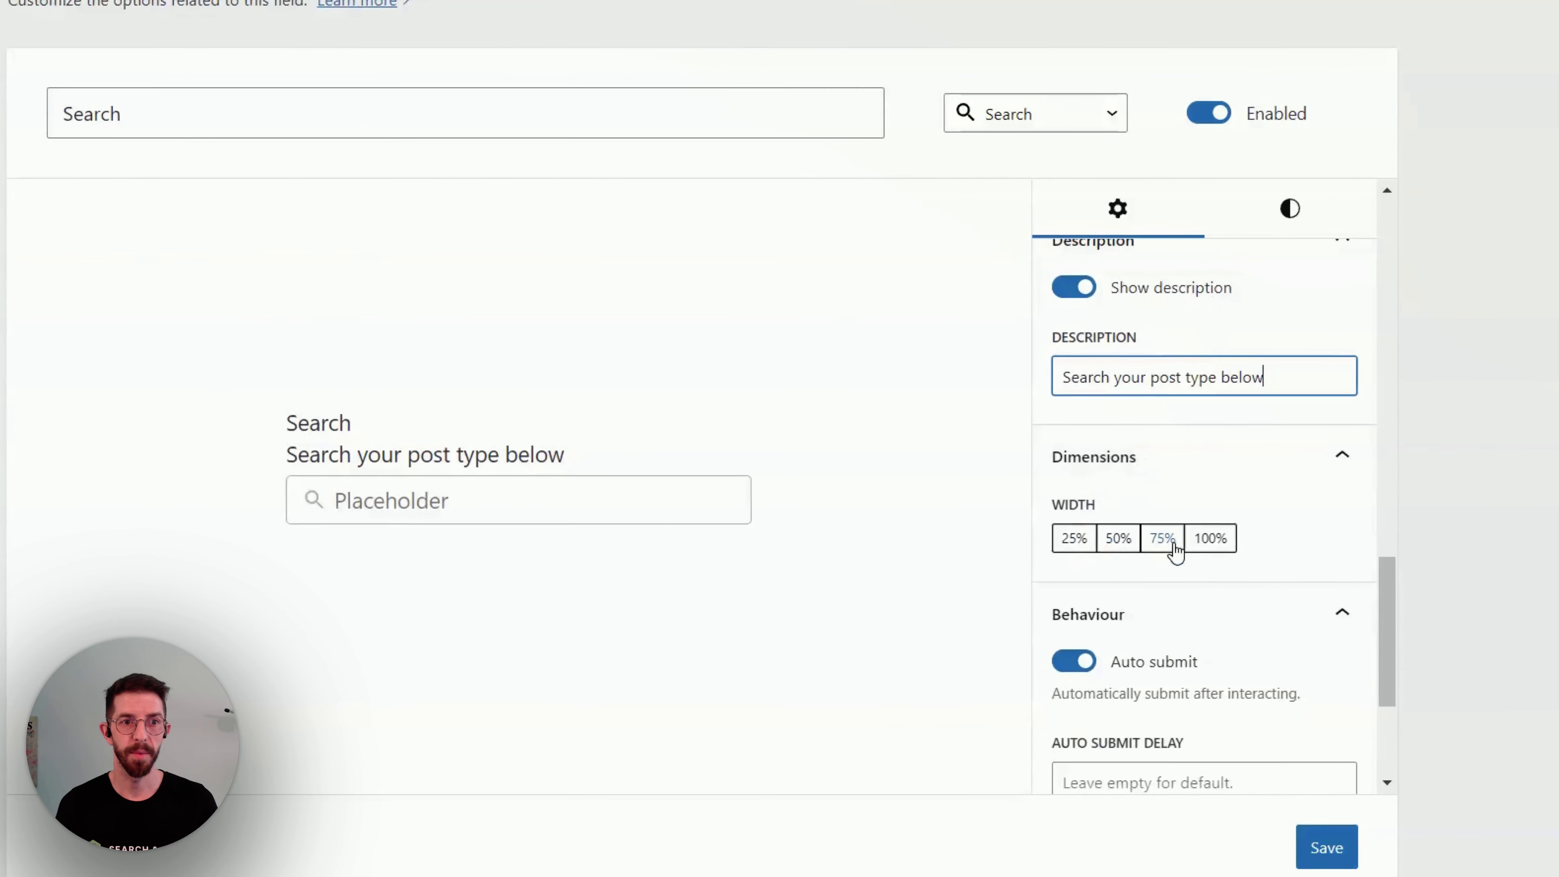
{"action": "left_click", "coordinate": [1176, 534]}
{"action": "left_click", "coordinate": [1133, 535]}
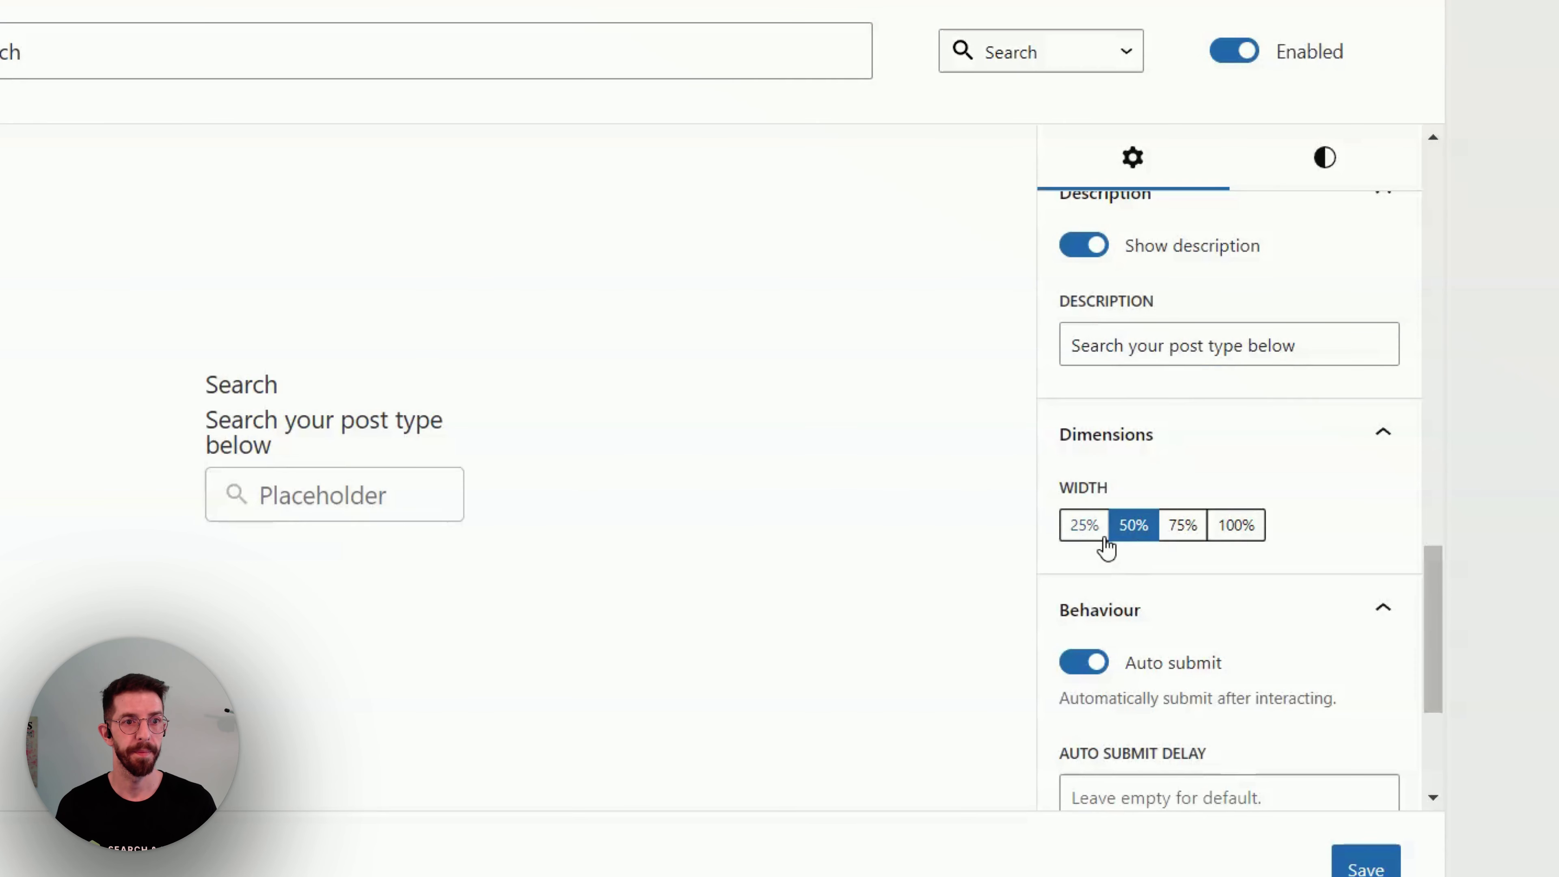
{"action": "left_click", "coordinate": [1098, 536]}
{"action": "left_click", "coordinate": [1135, 536]}
{"action": "left_click", "coordinate": [1175, 534]}
{"action": "left_click", "coordinate": [1234, 535]}
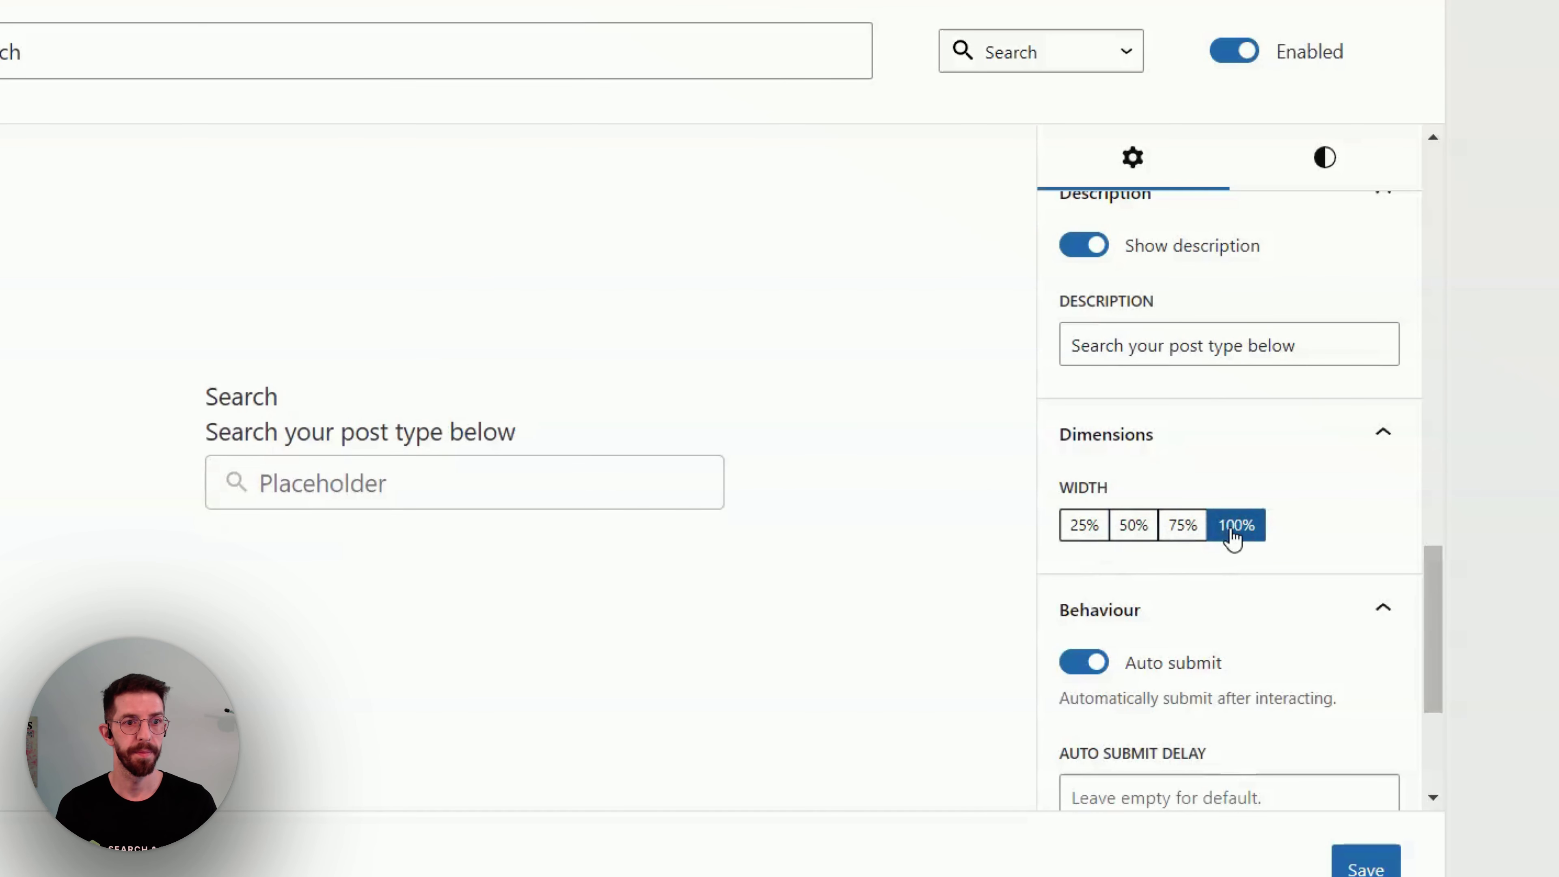
Step: Turn Auto submit off and on again, and open the auto submit delay for editing
{"action": "scroll", "coordinate": [1228, 534], "scroll_direction": "down", "scroll_amount": 2}
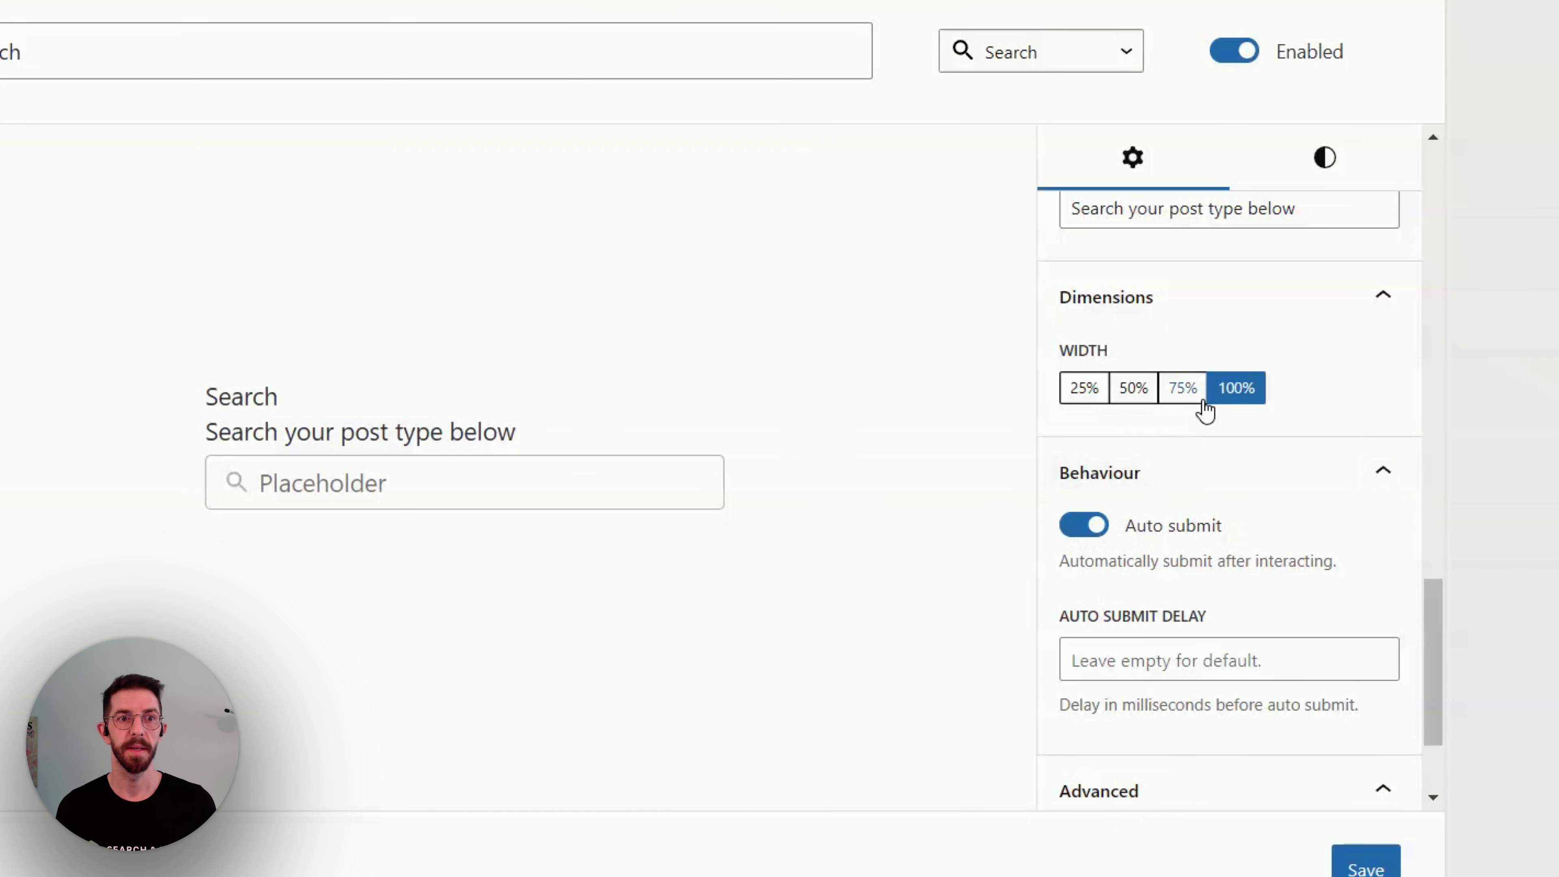
{"action": "left_click", "coordinate": [658, 502]}
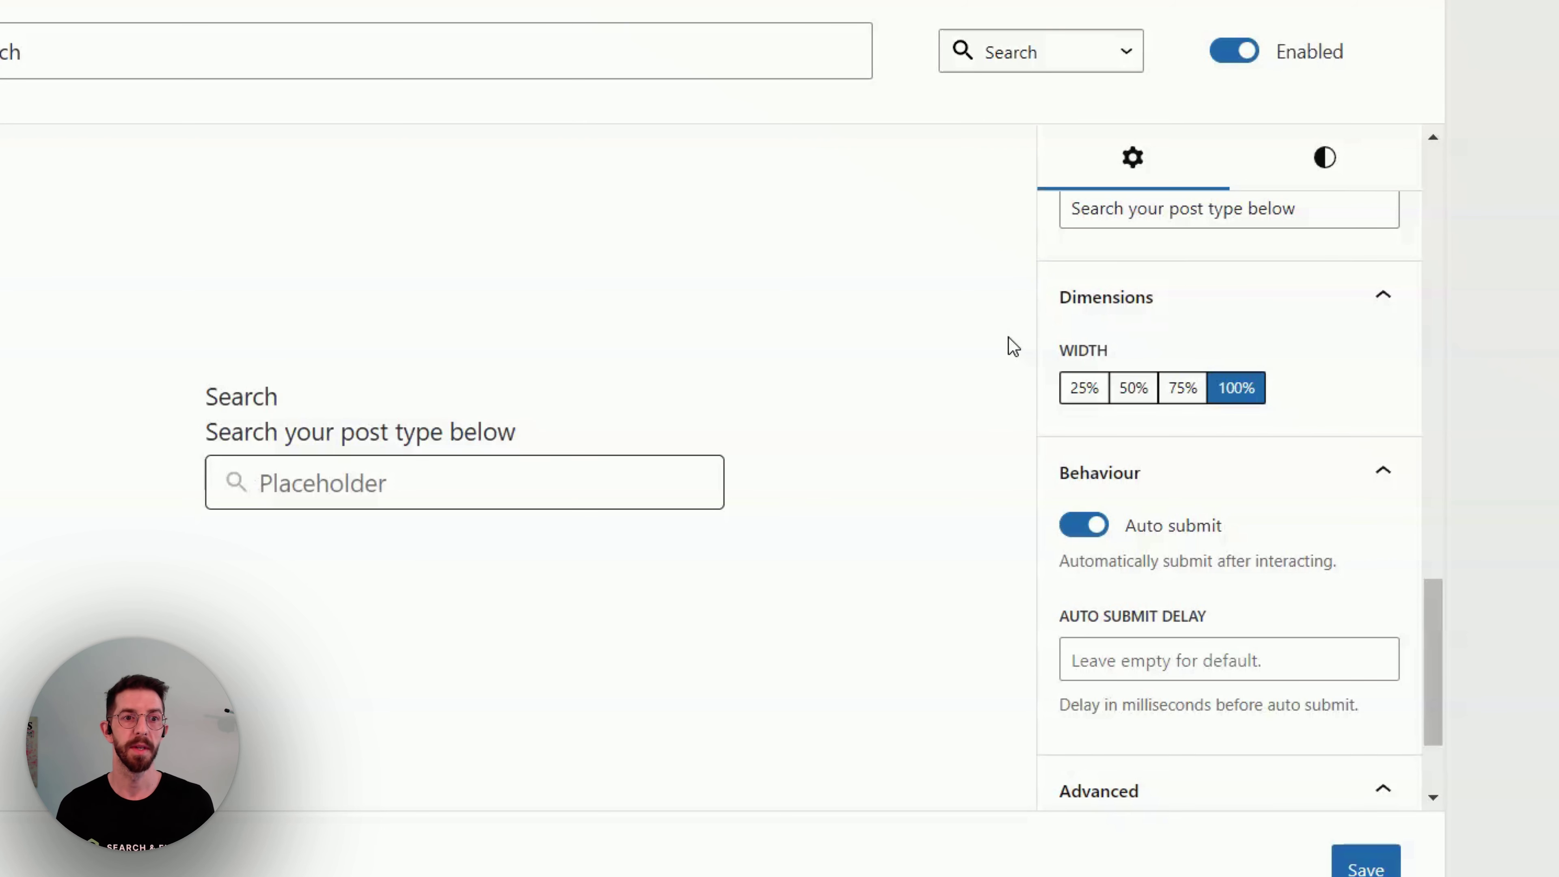
{"action": "left_click", "coordinate": [1093, 535]}
{"action": "left_click", "coordinate": [1094, 535]}
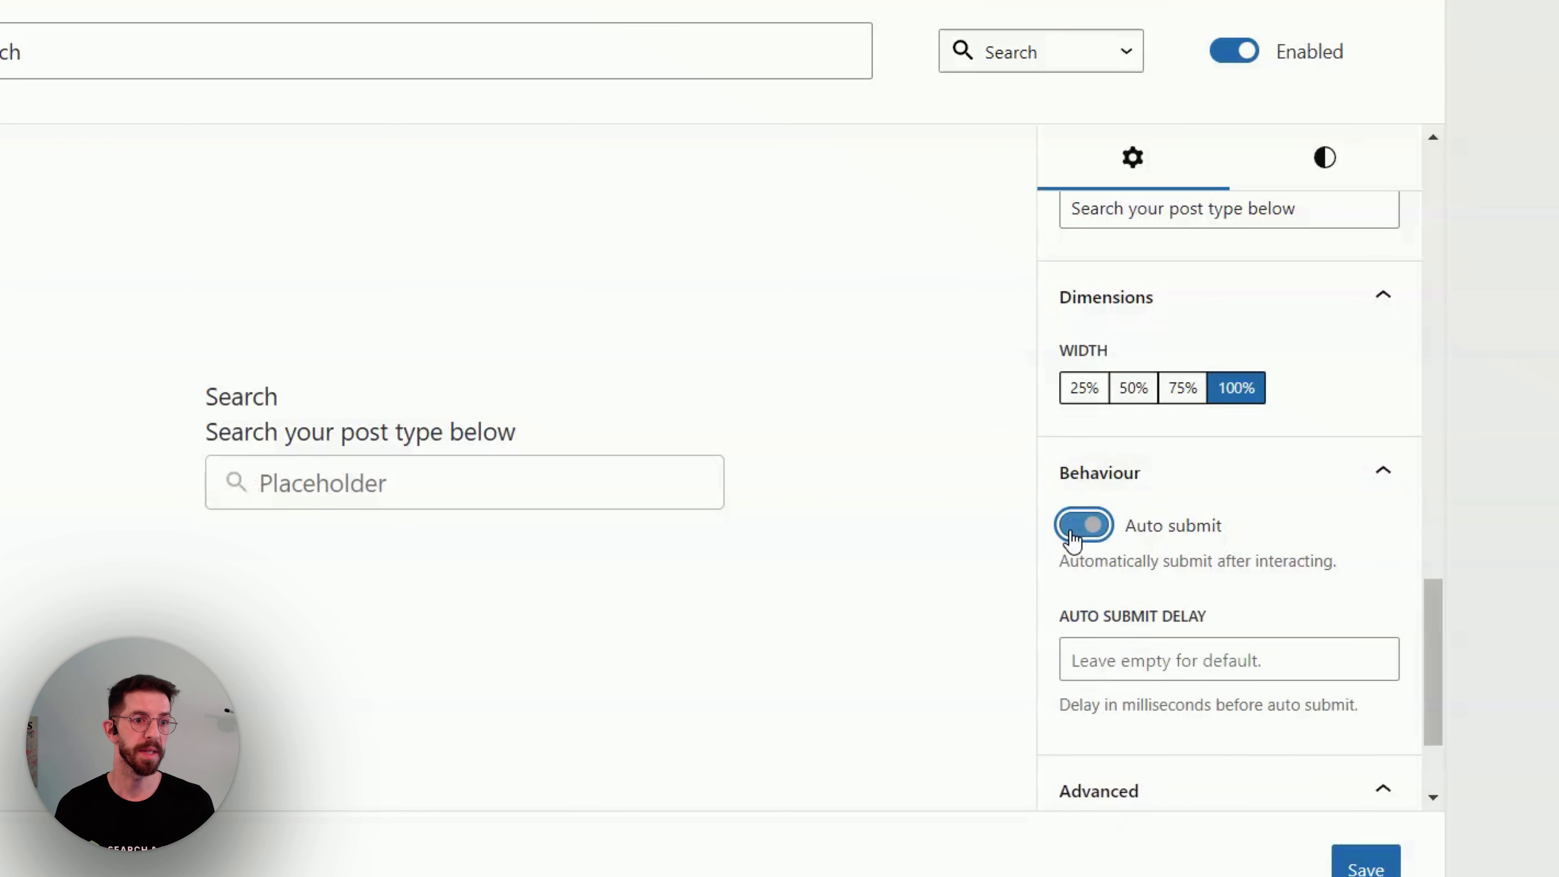
{"action": "left_click", "coordinate": [1206, 659]}
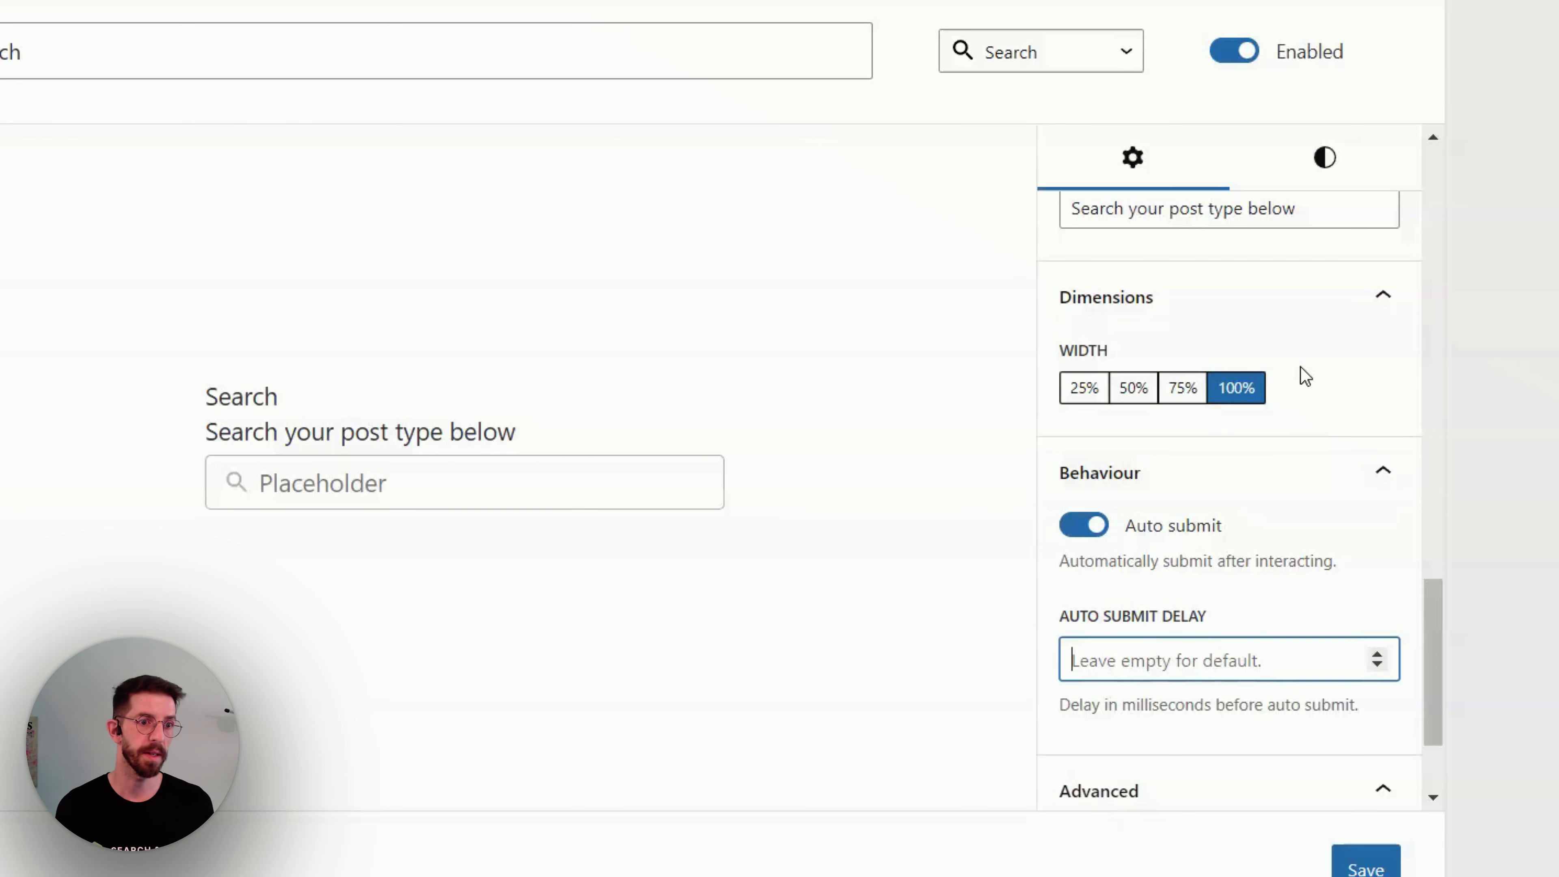
Step: Add the CSS class test-class to the field in its advanced settings
{"action": "scroll", "coordinate": [1306, 376], "scroll_direction": "down", "scroll_amount": 3}
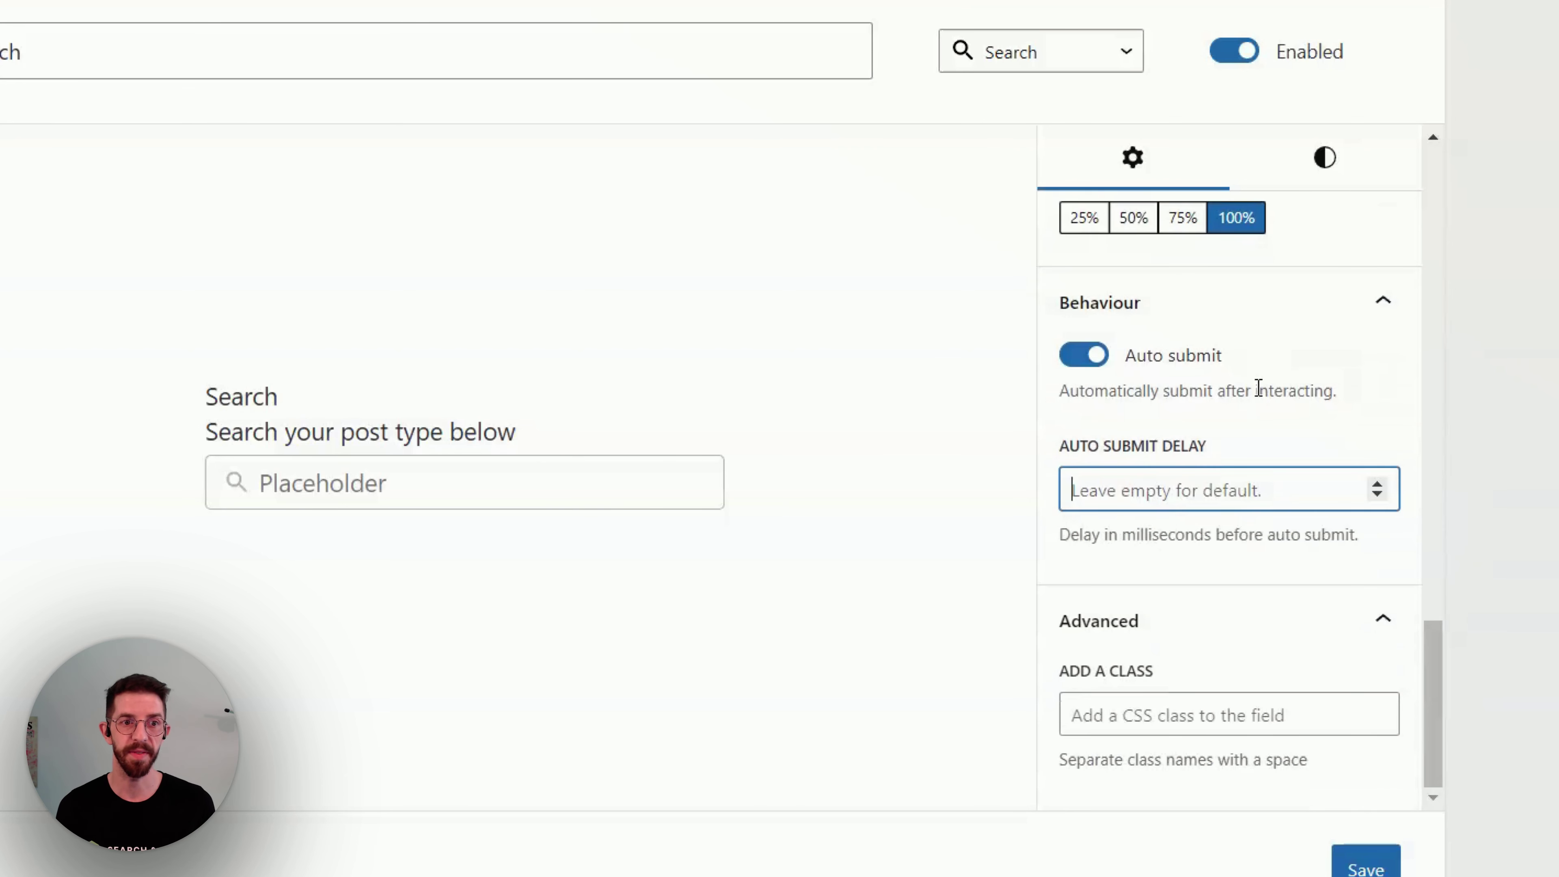
{"action": "left_click", "coordinate": [1179, 731]}
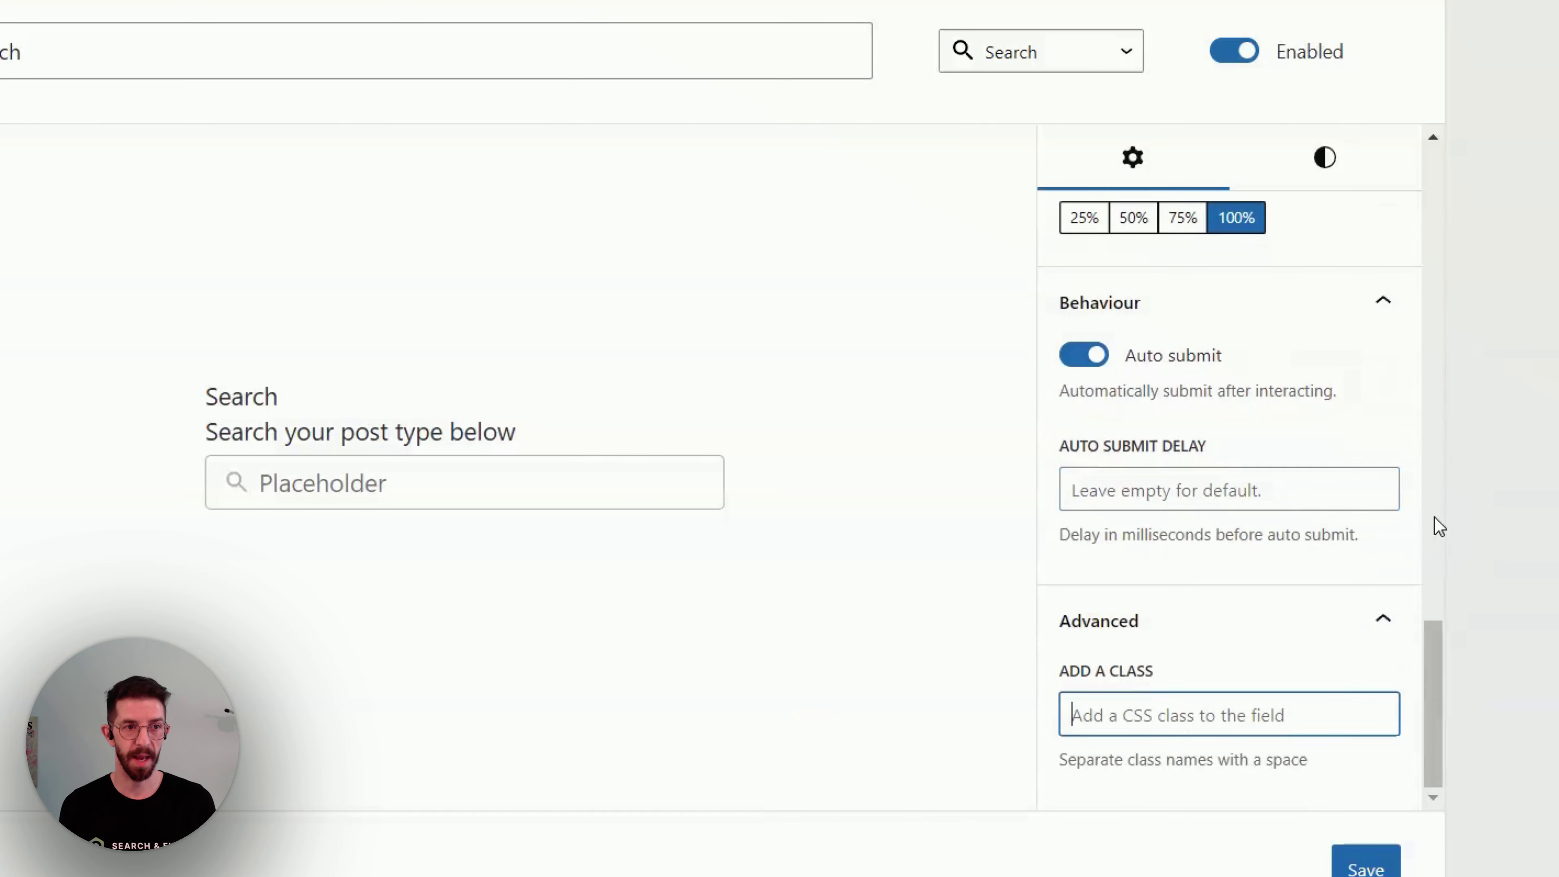
{"action": "type", "text": "test-class"}
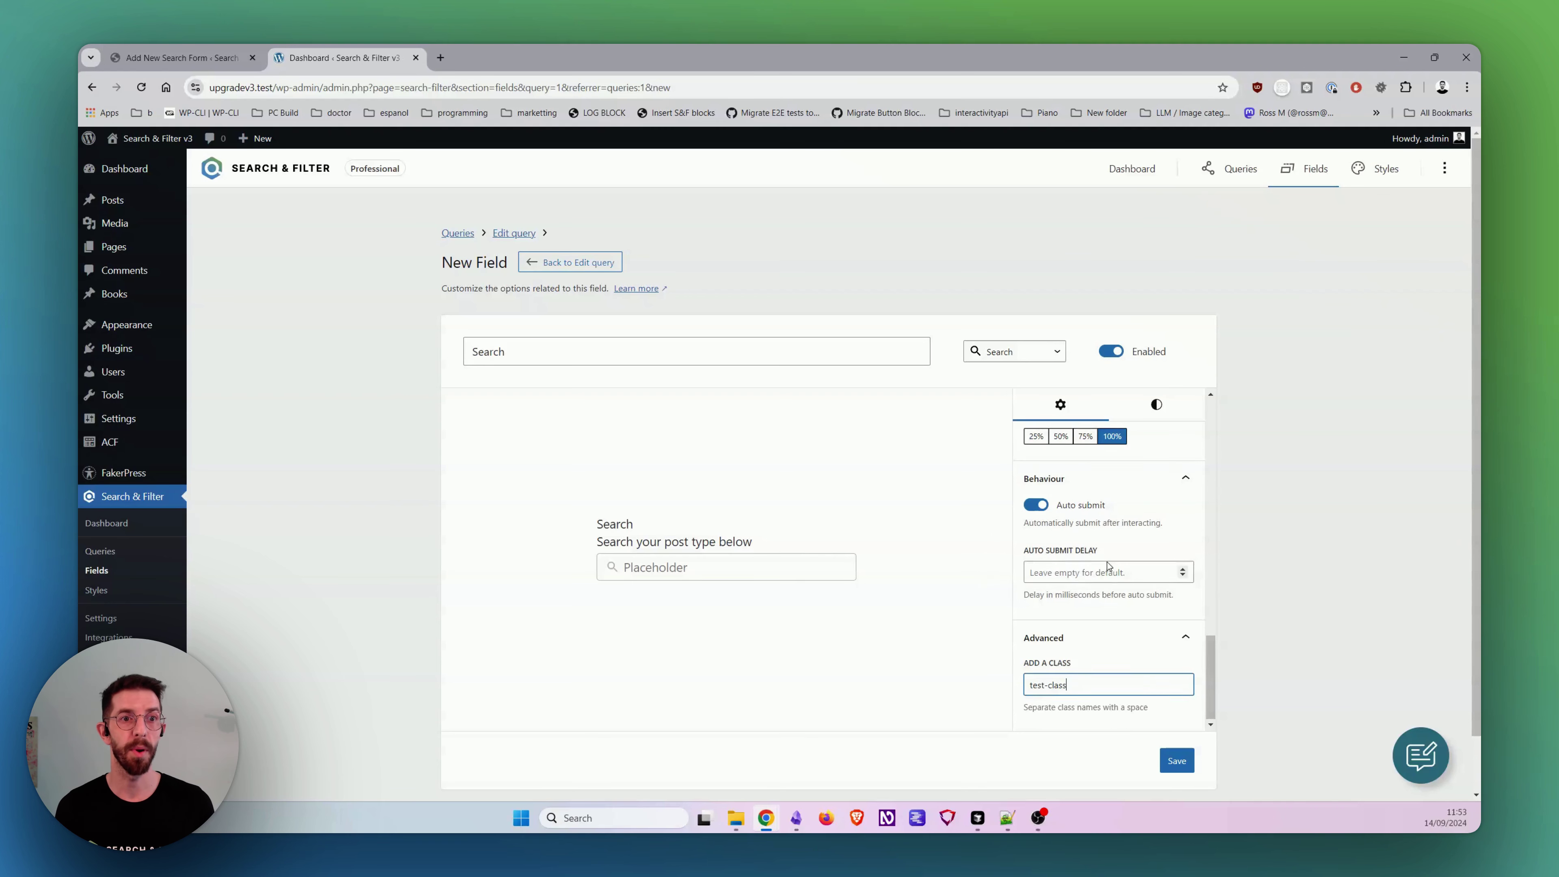
Step: Open the field's style settings and examine the preset, dimension and color options
{"action": "scroll", "coordinate": [1111, 568], "scroll_direction": "up", "scroll_amount": 5}
{"action": "scroll", "coordinate": [1087, 580], "scroll_direction": "up", "scroll_amount": 1}
{"action": "left_click", "coordinate": [824, 564]}
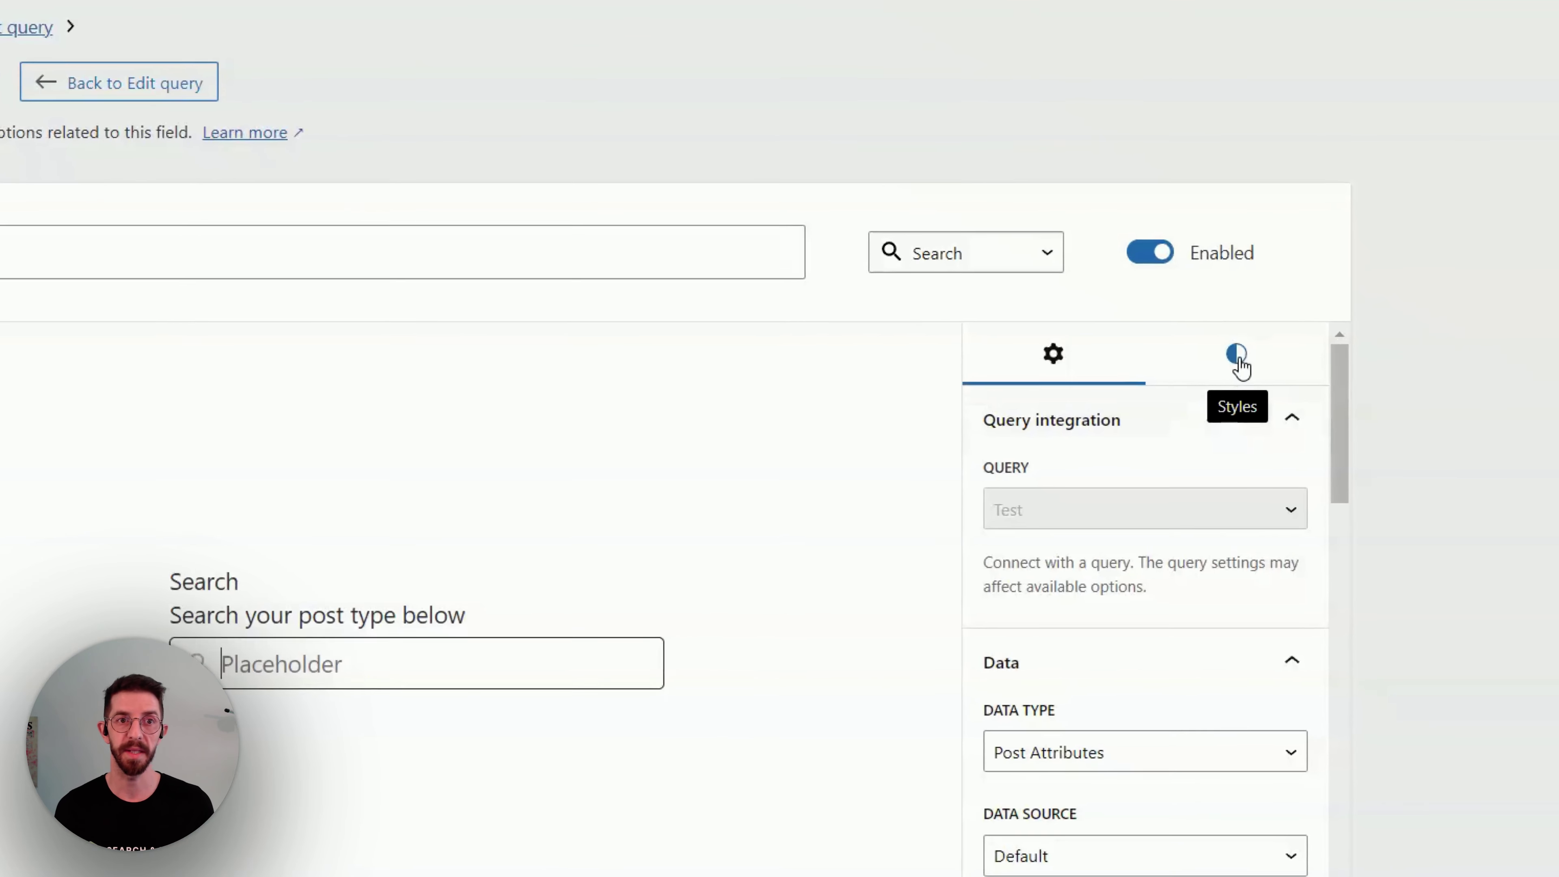
{"action": "left_click", "coordinate": [1246, 351]}
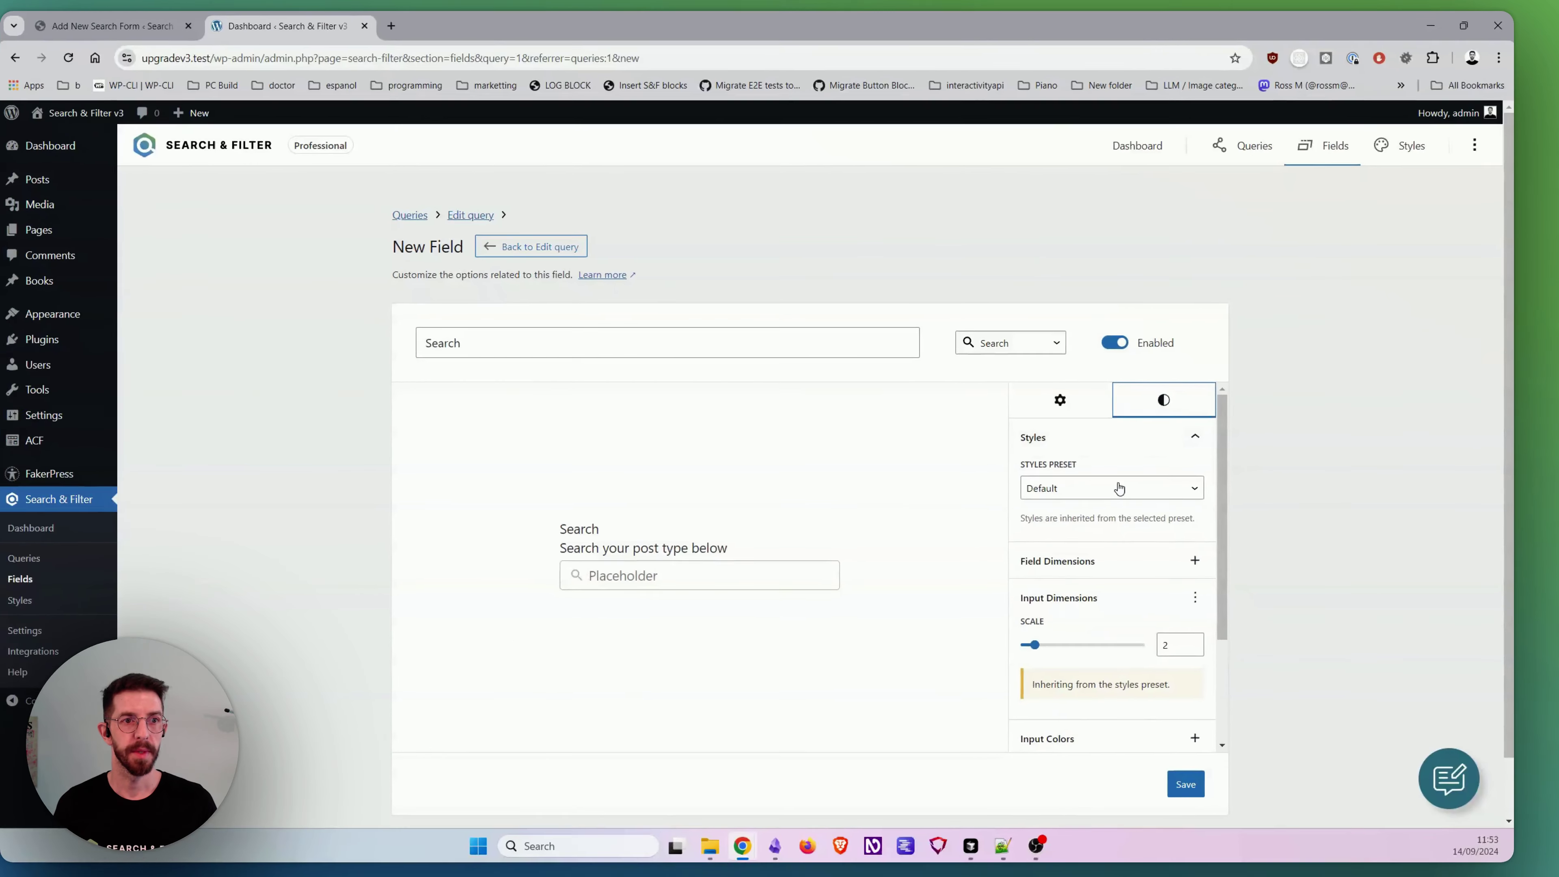
{"action": "scroll", "coordinate": [1134, 598], "scroll_direction": "down", "scroll_amount": 1}
{"action": "scroll", "coordinate": [1103, 530], "scroll_direction": "up", "scroll_amount": 2}
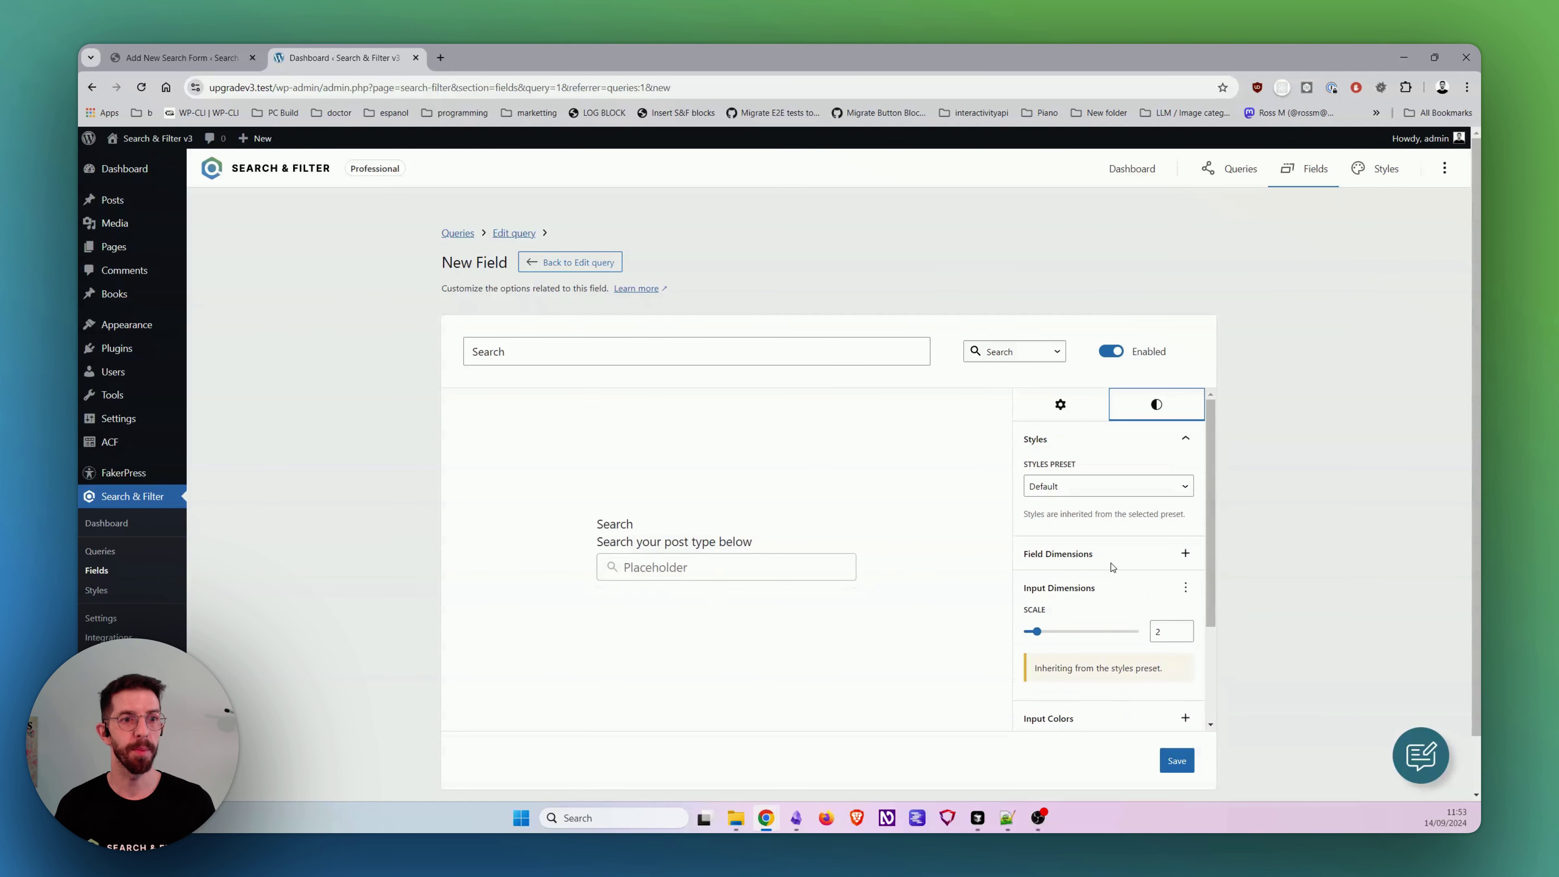
{"action": "scroll", "coordinate": [1112, 566], "scroll_direction": "down", "scroll_amount": 3}
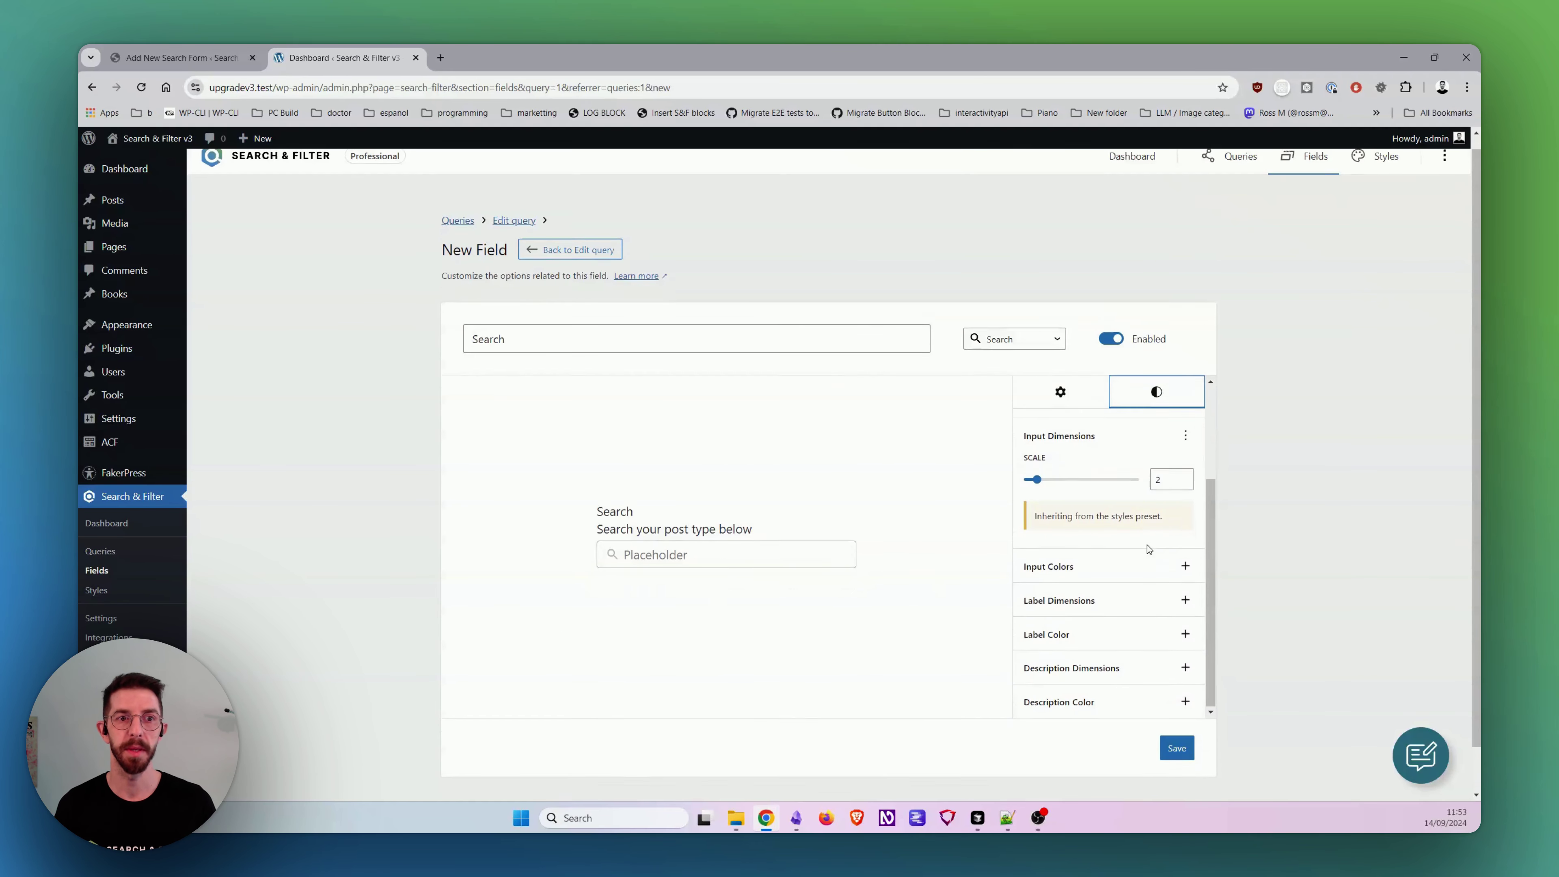
{"action": "scroll", "coordinate": [1145, 550], "scroll_direction": "up", "scroll_amount": 3}
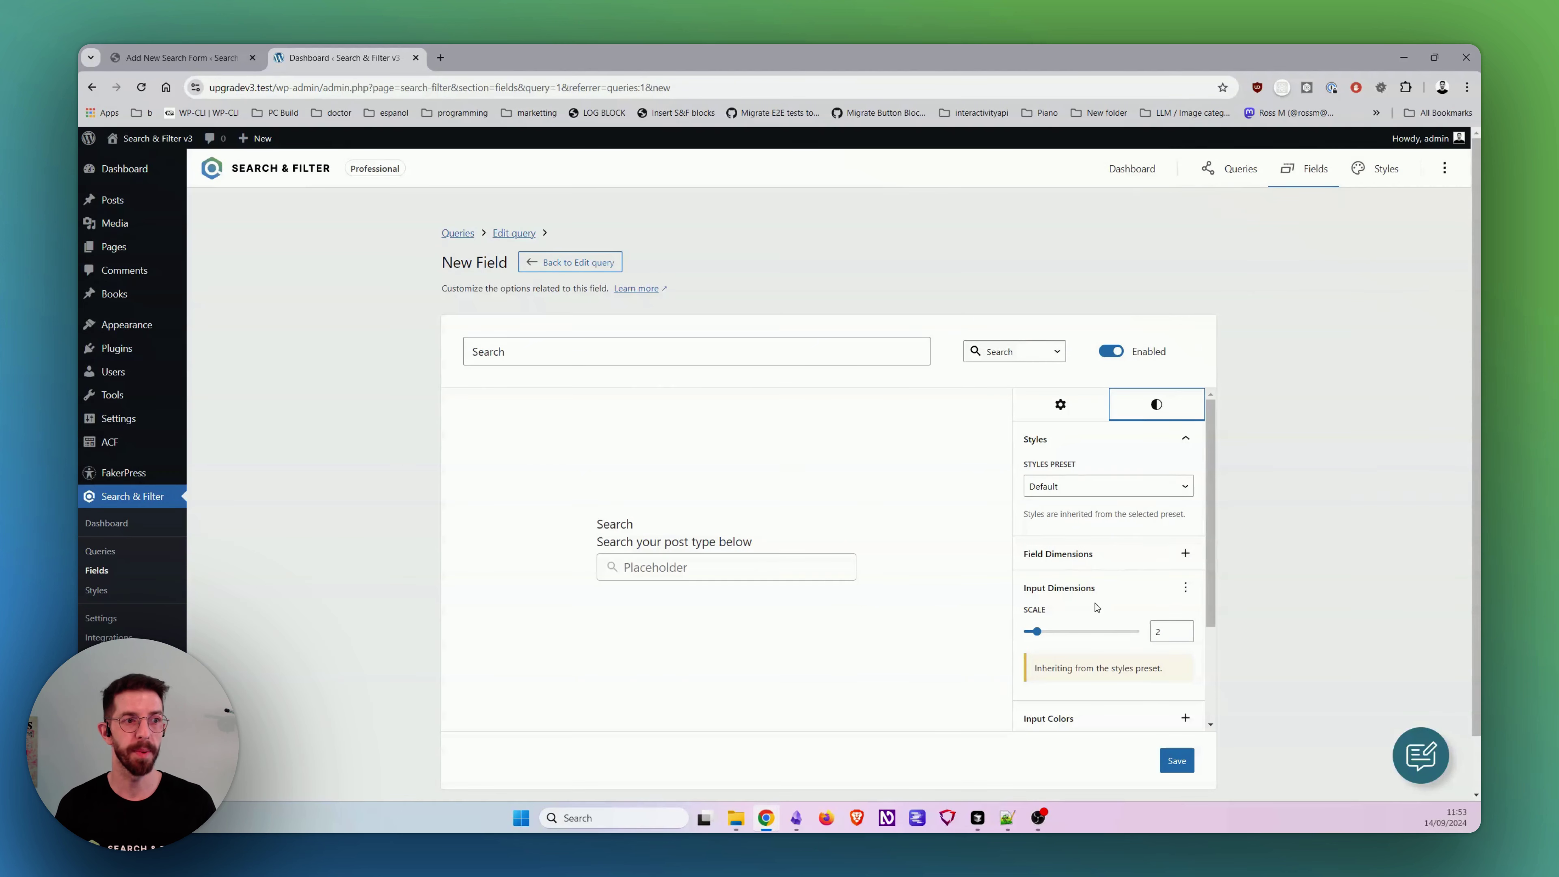
Step: Set the input scale to 1 and try sample text in the preview field
{"action": "left_click_drag", "start_coordinate": [1036, 631], "coordinate": [901, 647]}
{"action": "left_click", "coordinate": [798, 567]}
{"action": "type", "text": "fsdfs"}
{"action": "left_click", "coordinate": [830, 568]}
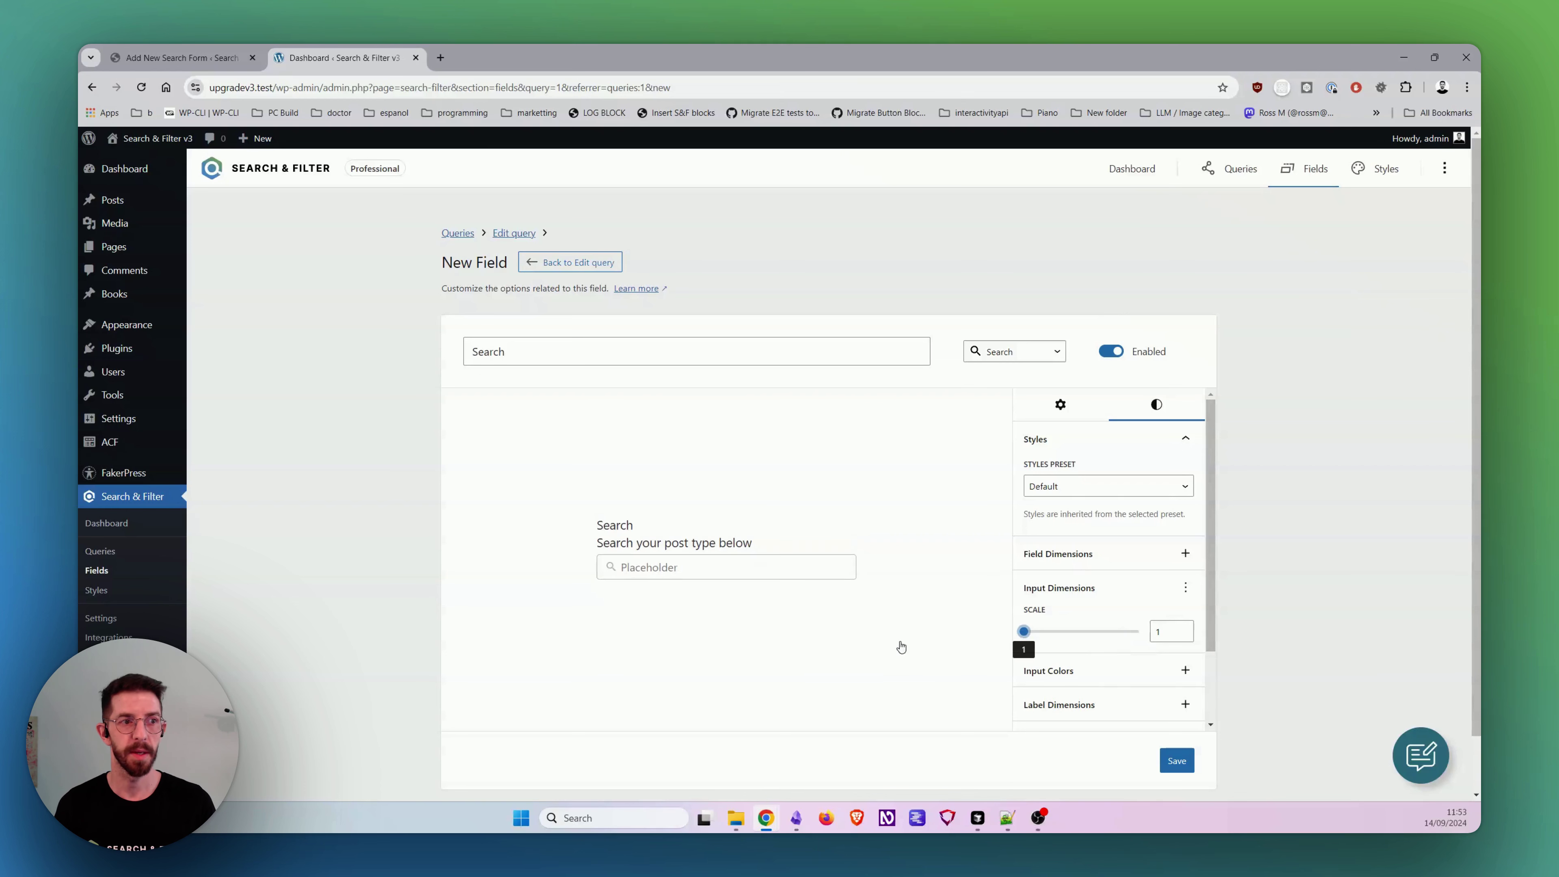
Step: Try more sample text in the preview field and set the input scale to 3
{"action": "left_click", "coordinate": [782, 574]}
{"action": "type", "text": "fsdfsdfds"}
{"action": "left_click_drag", "start_coordinate": [1024, 631], "coordinate": [1050, 636]}
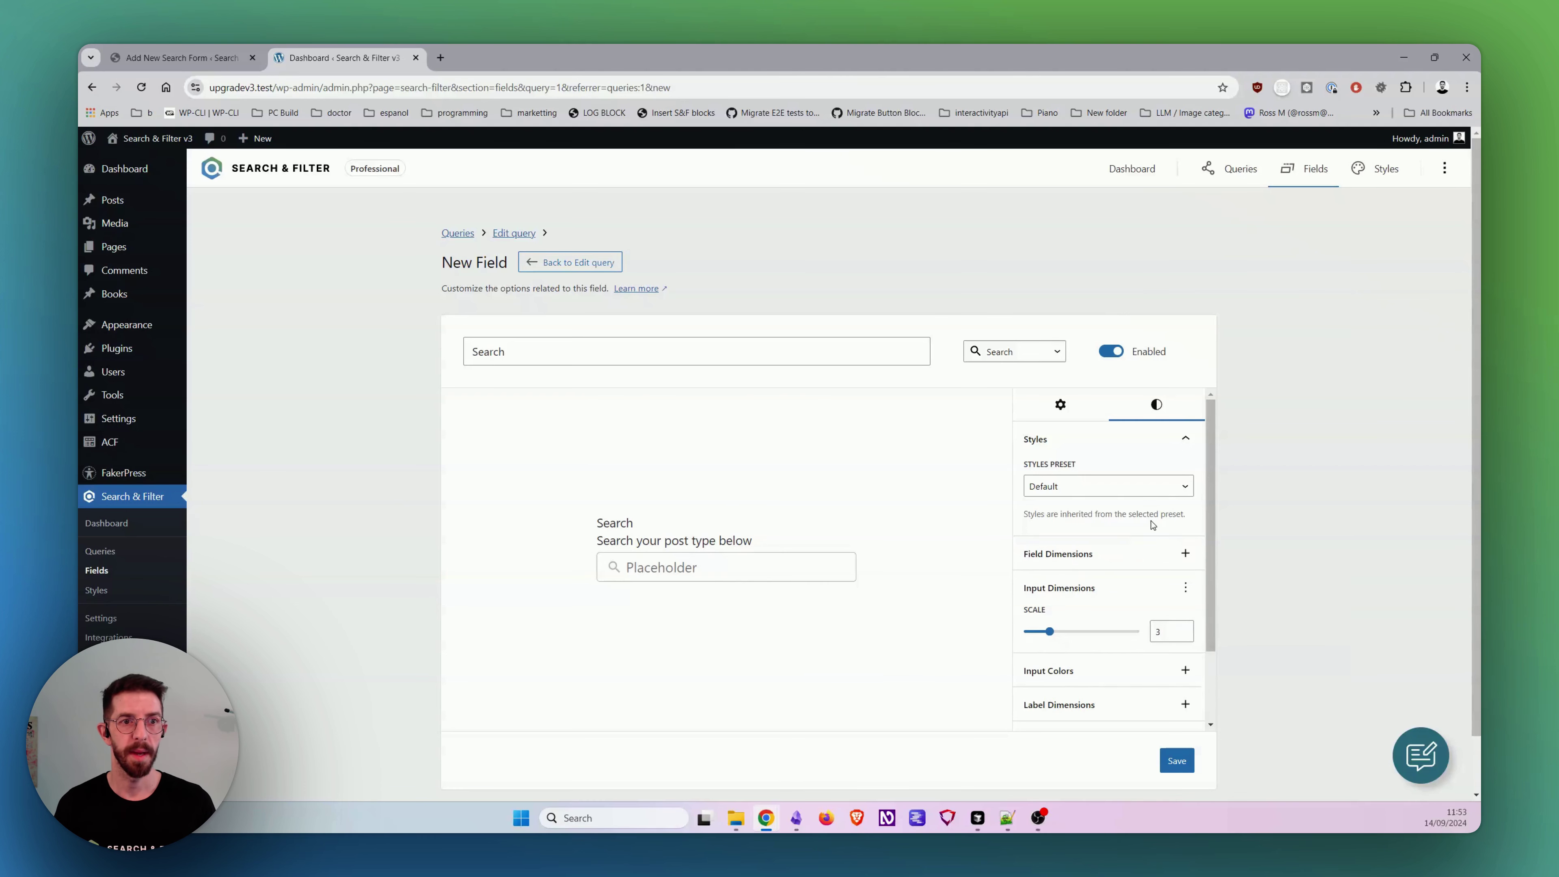
Step: Add the Color, Background Color and Icon Color settings to the field's input colors
{"action": "scroll", "coordinate": [1152, 525], "scroll_direction": "down", "scroll_amount": 1}
{"action": "left_click", "coordinate": [1187, 603]}
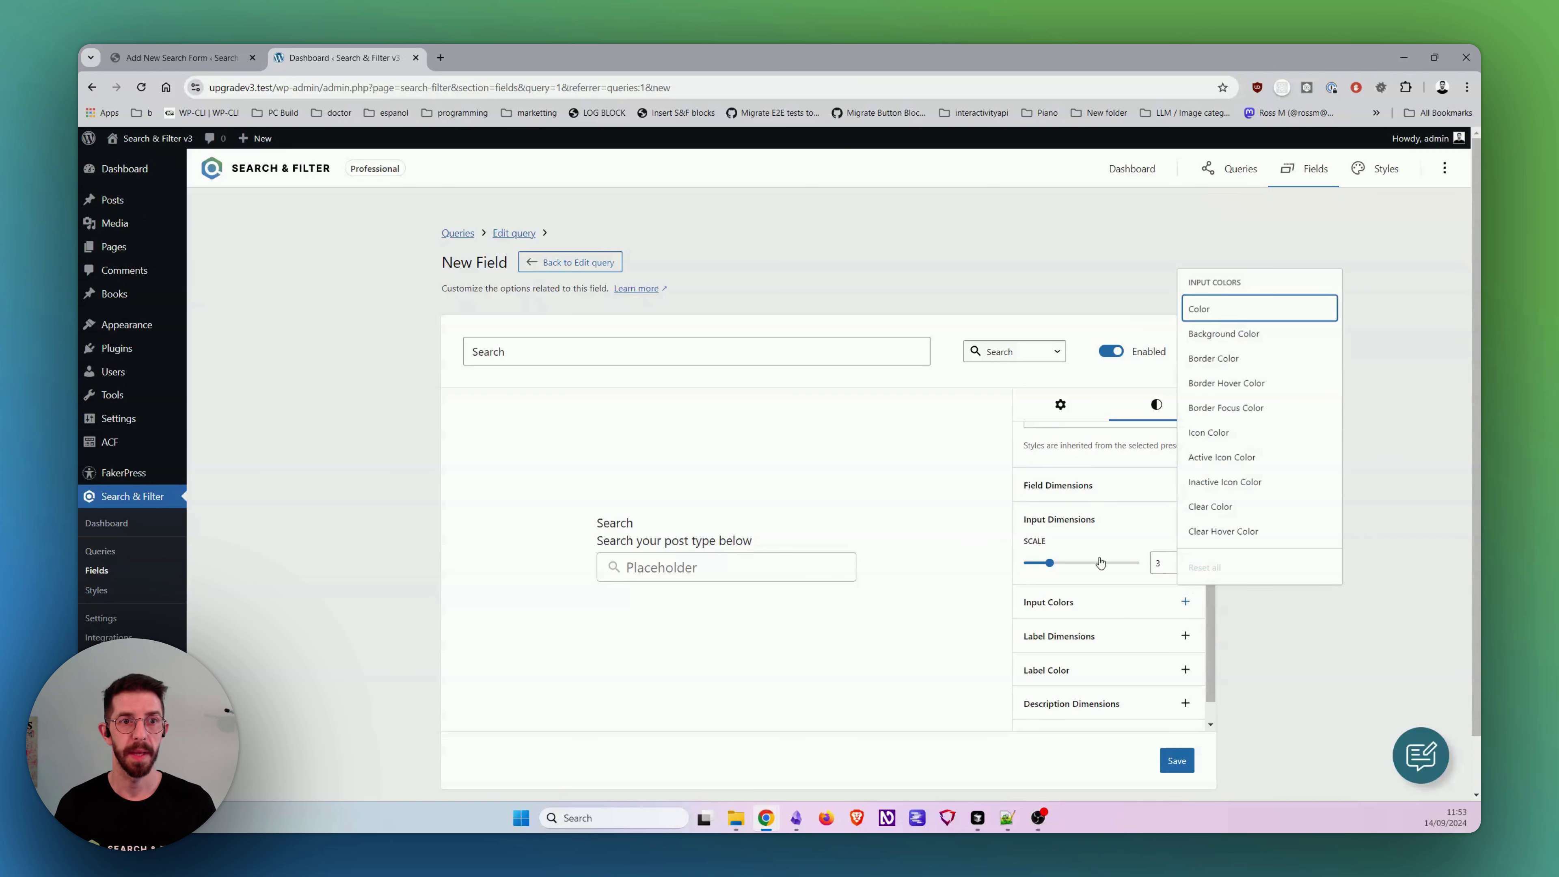
{"action": "left_click", "coordinate": [1253, 334]}
{"action": "left_click", "coordinate": [1255, 312]}
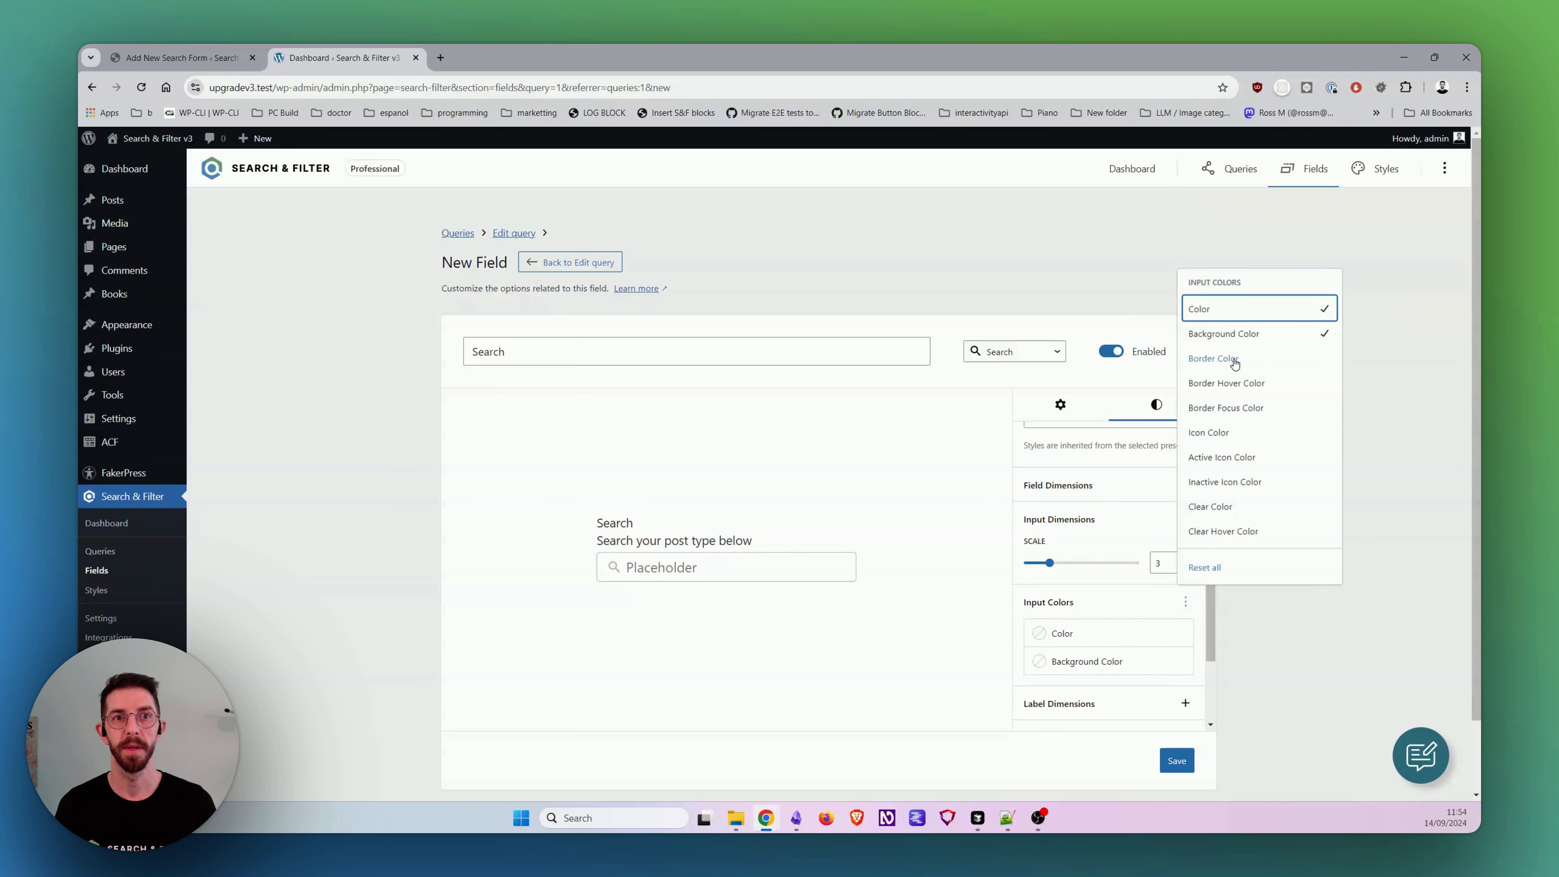
{"action": "left_click", "coordinate": [1218, 434]}
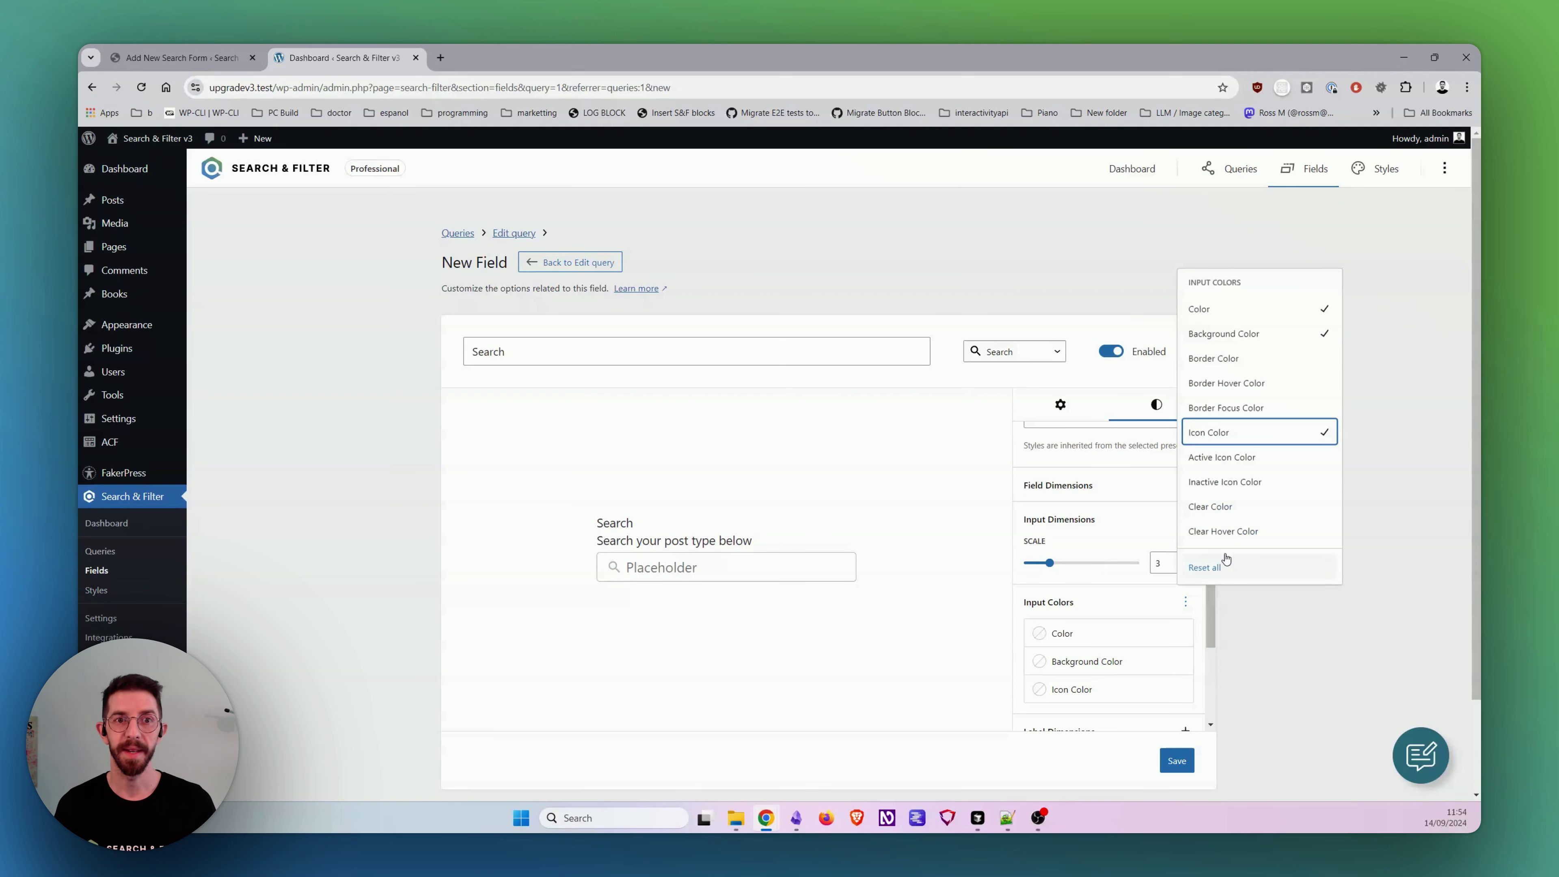
Step: Try sample text in the preview field and add the Clear Color and Active Icon Color settings to the input colors
{"action": "left_click", "coordinate": [748, 578]}
{"action": "type", "text": "sdfsdf"}
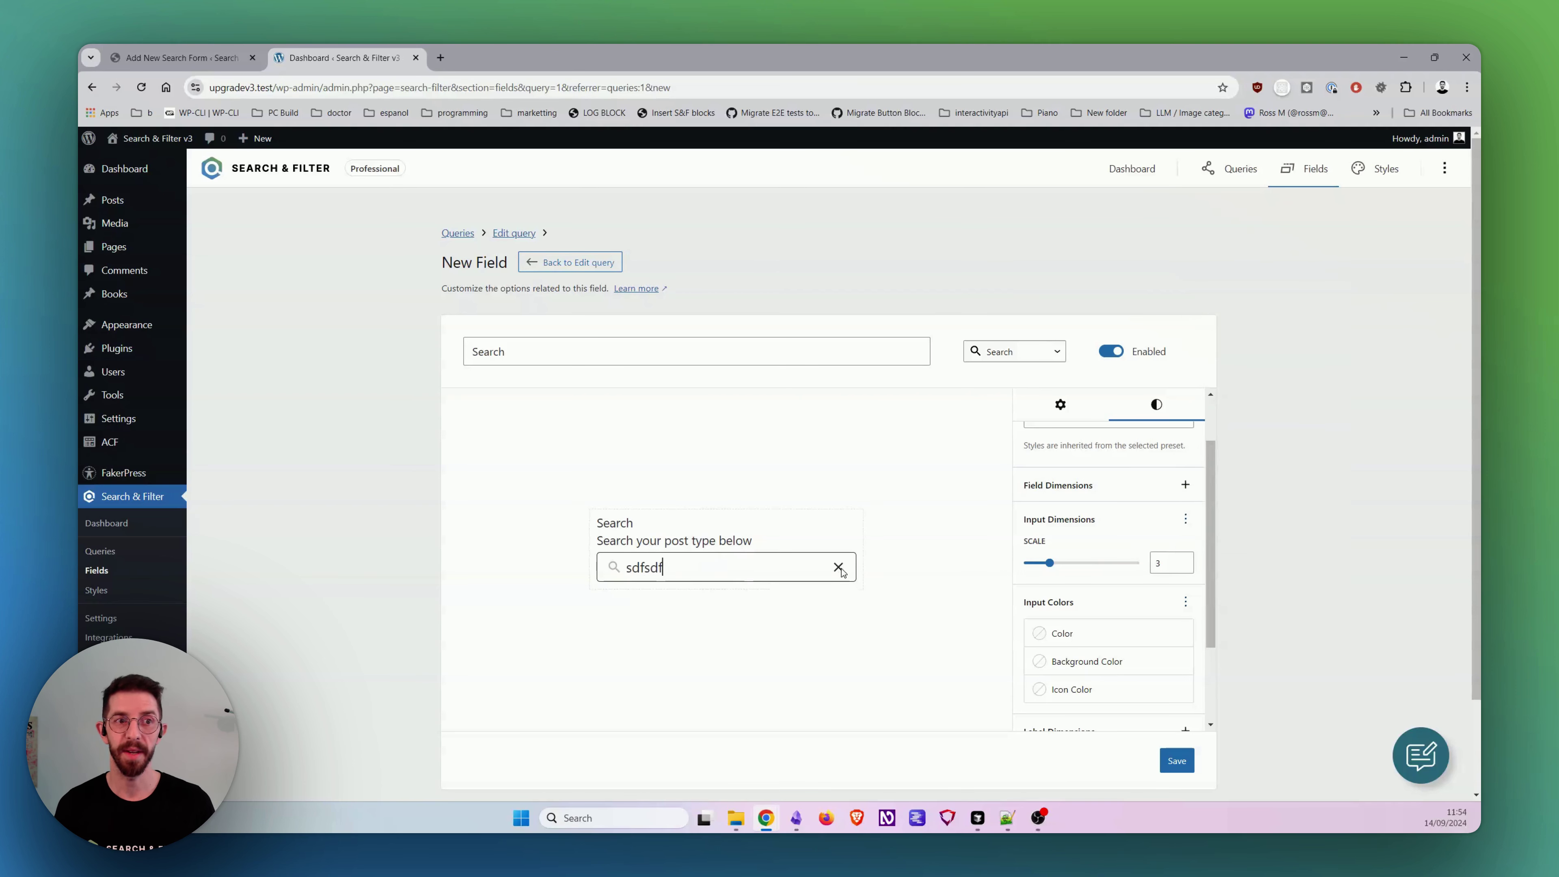
{"action": "left_click", "coordinate": [1184, 601]}
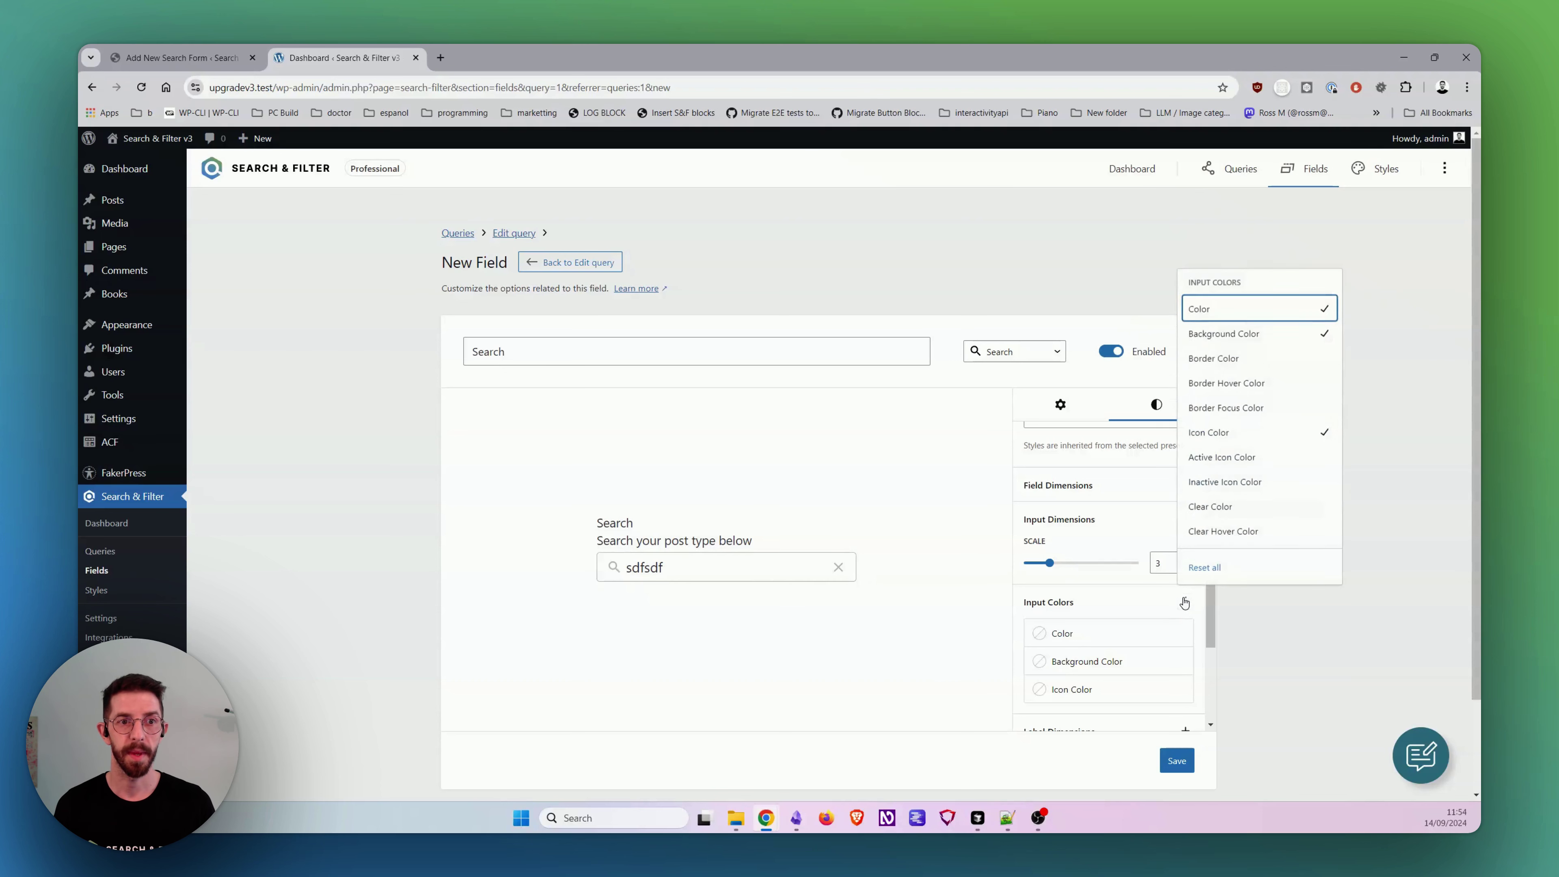
{"action": "left_click", "coordinate": [1249, 510]}
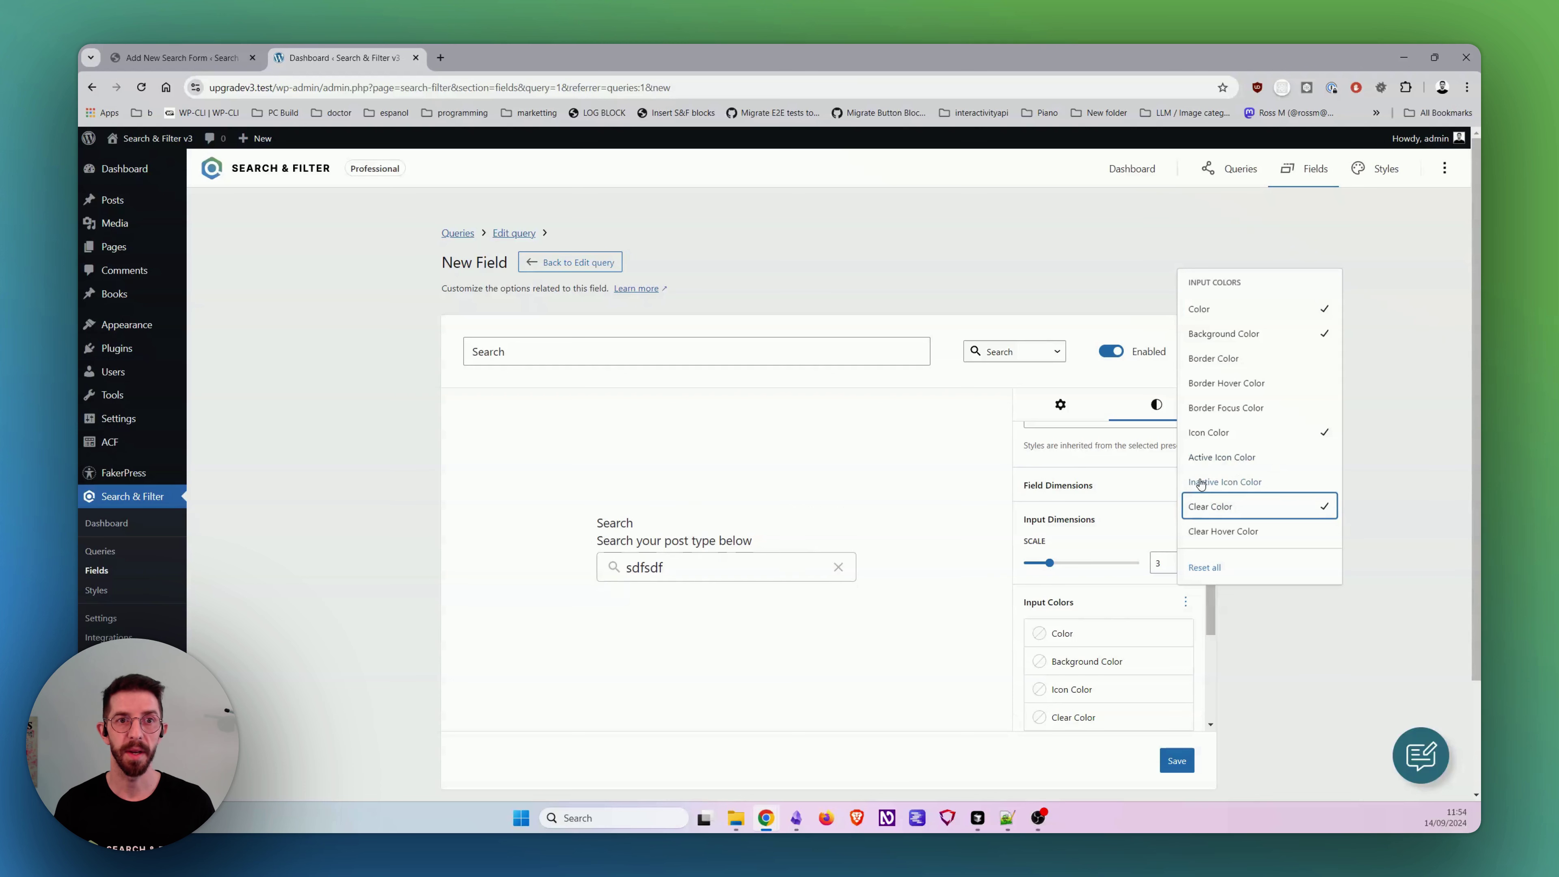
{"action": "left_click", "coordinate": [1242, 458]}
{"action": "left_click", "coordinate": [896, 687]}
Step: Set the input background color to a custom near-black gray, trying a mid gray and a dark red on the way
{"action": "scroll", "coordinate": [1122, 591], "scroll_direction": "down", "scroll_amount": 1}
{"action": "left_click", "coordinate": [1087, 592]}
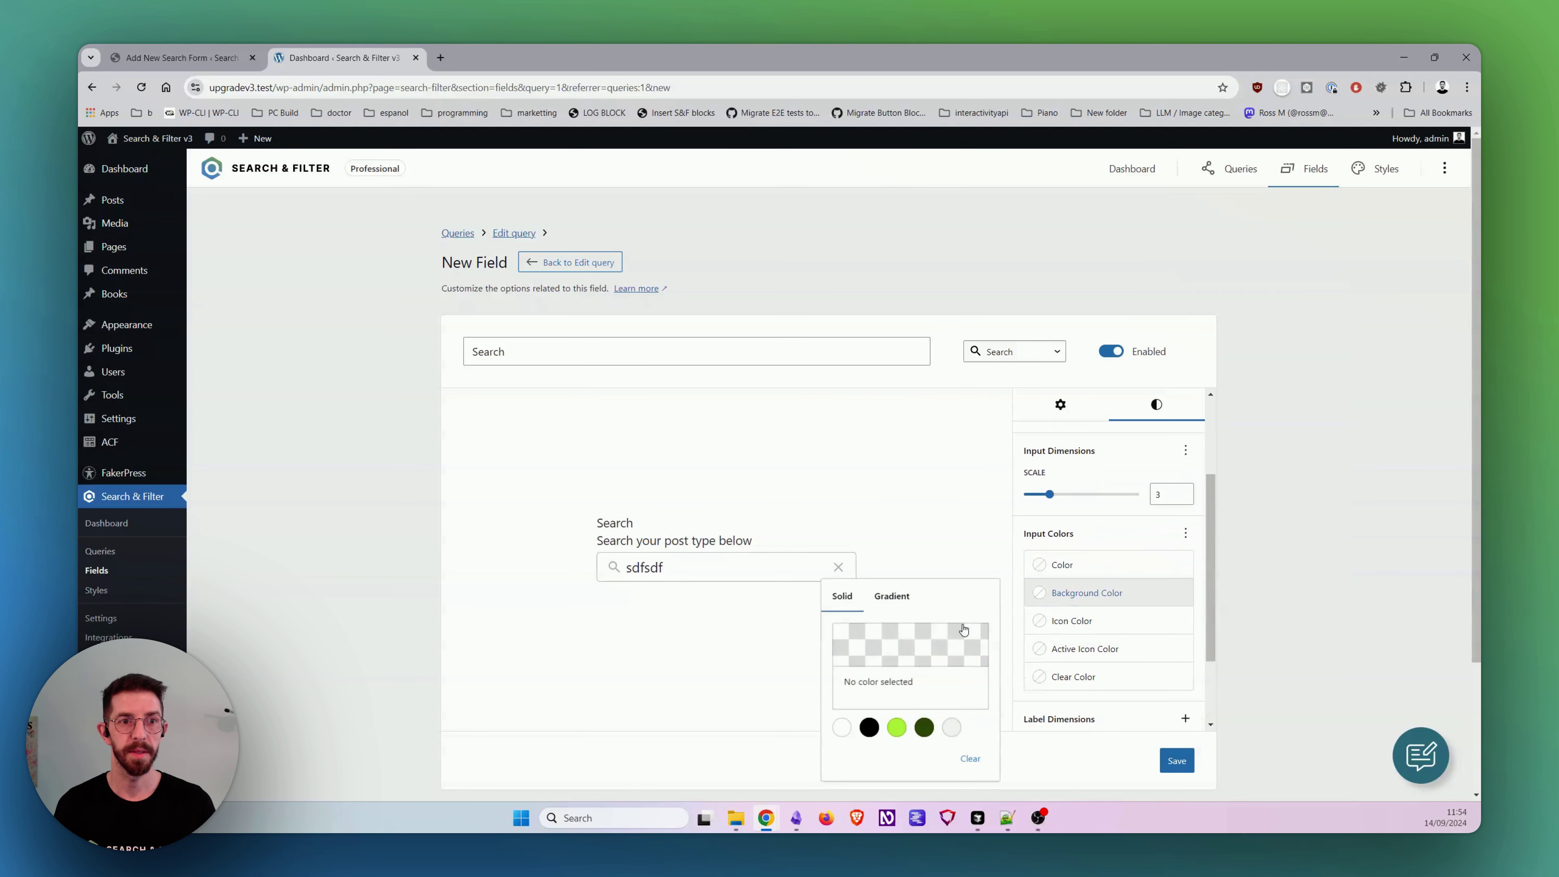
{"action": "left_click", "coordinate": [869, 727]}
{"action": "left_click", "coordinate": [910, 645]}
{"action": "left_click_drag", "start_coordinate": [725, 550], "coordinate": [662, 507]}
{"action": "left_click", "coordinate": [832, 513]}
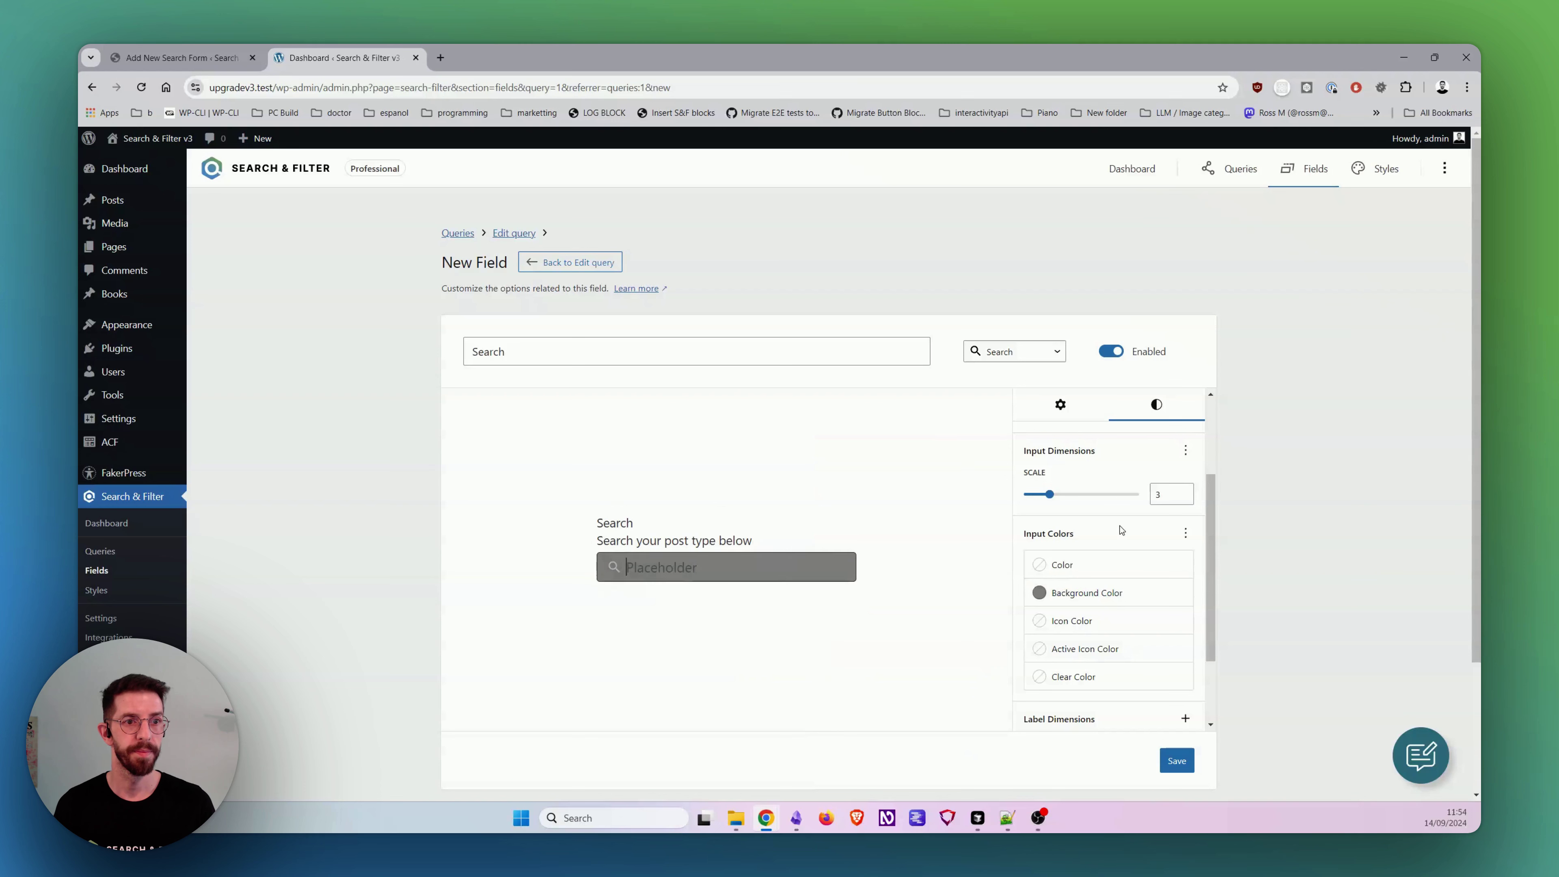
{"action": "left_click", "coordinate": [1039, 594]}
{"action": "left_click", "coordinate": [910, 645]}
{"action": "left_click_drag", "start_coordinate": [715, 554], "coordinate": [864, 532]}
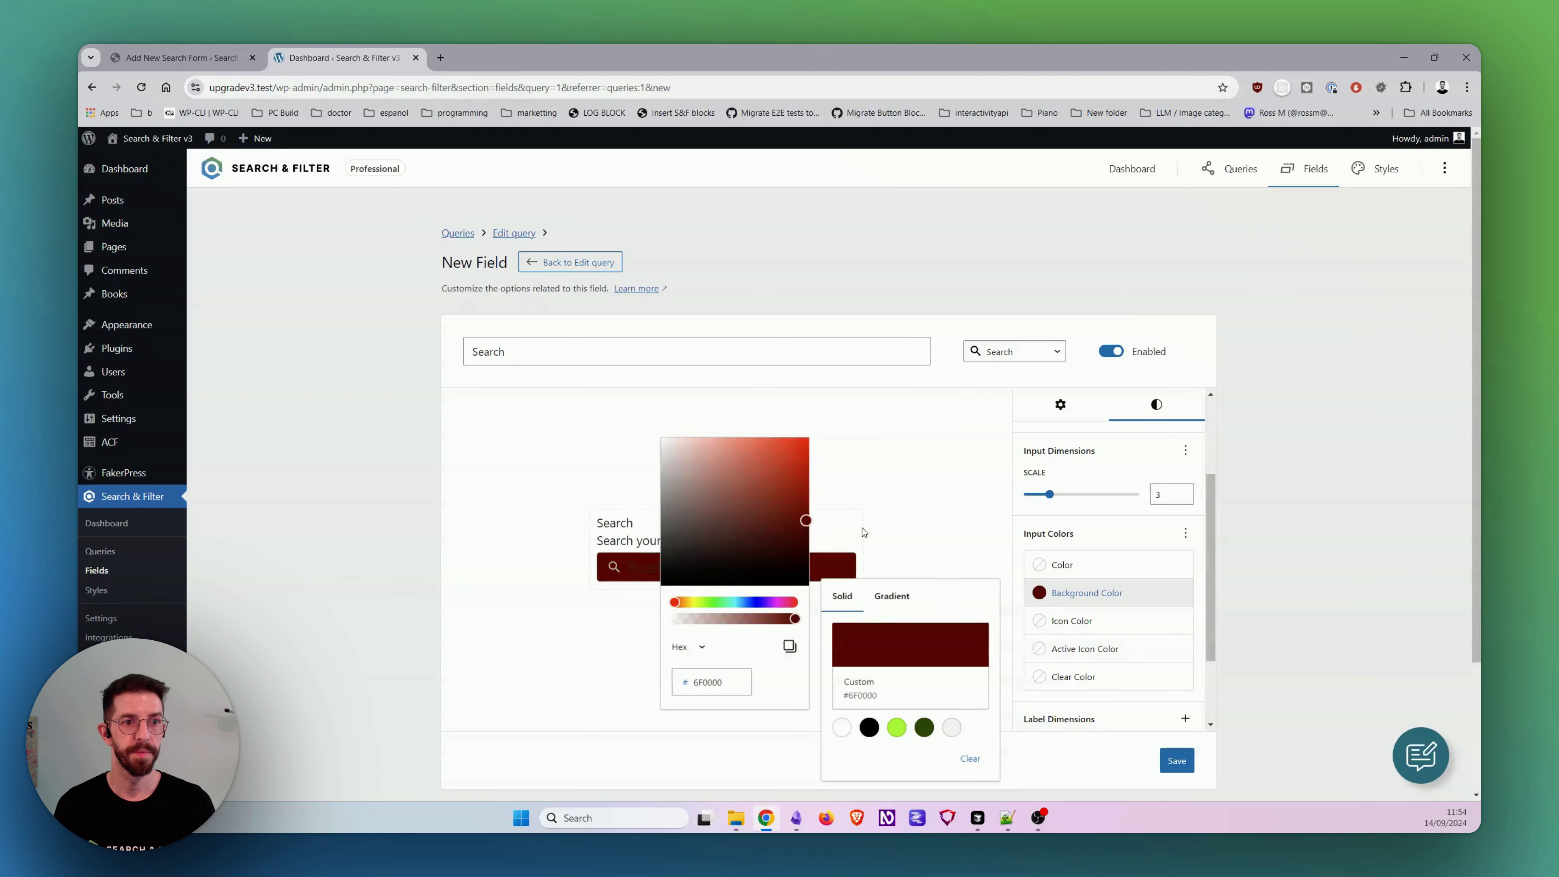
{"action": "left_click", "coordinate": [710, 559]}
Step: Set the input text color to white, try sample text in the preview field and clear it
{"action": "left_click", "coordinate": [1107, 574]}
{"action": "left_click", "coordinate": [1052, 572]}
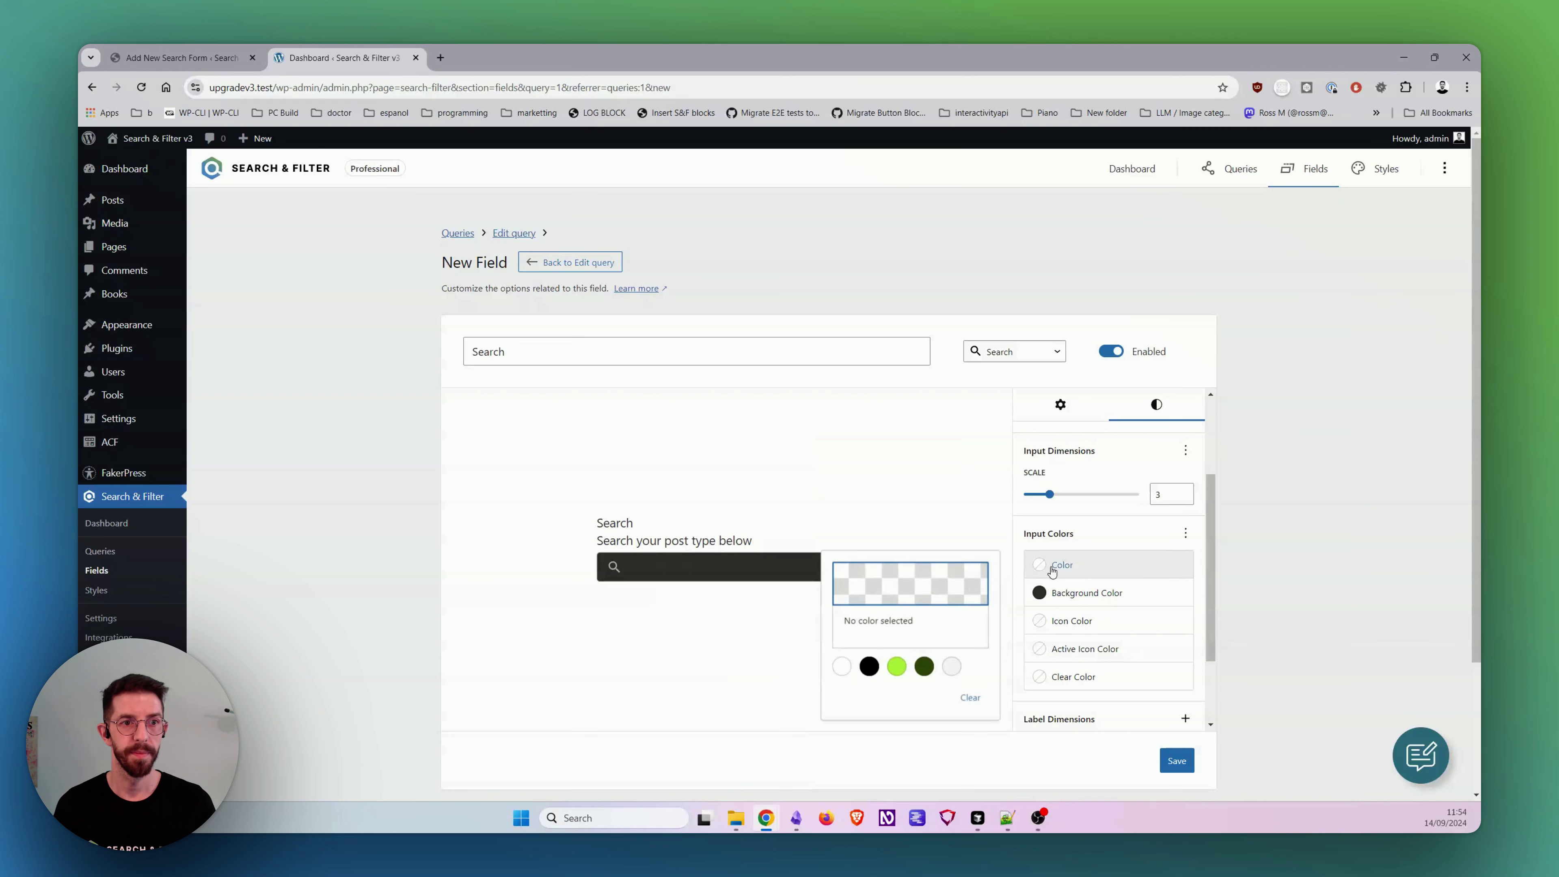
{"action": "left_click", "coordinate": [842, 667]}
{"action": "left_click", "coordinate": [796, 575]}
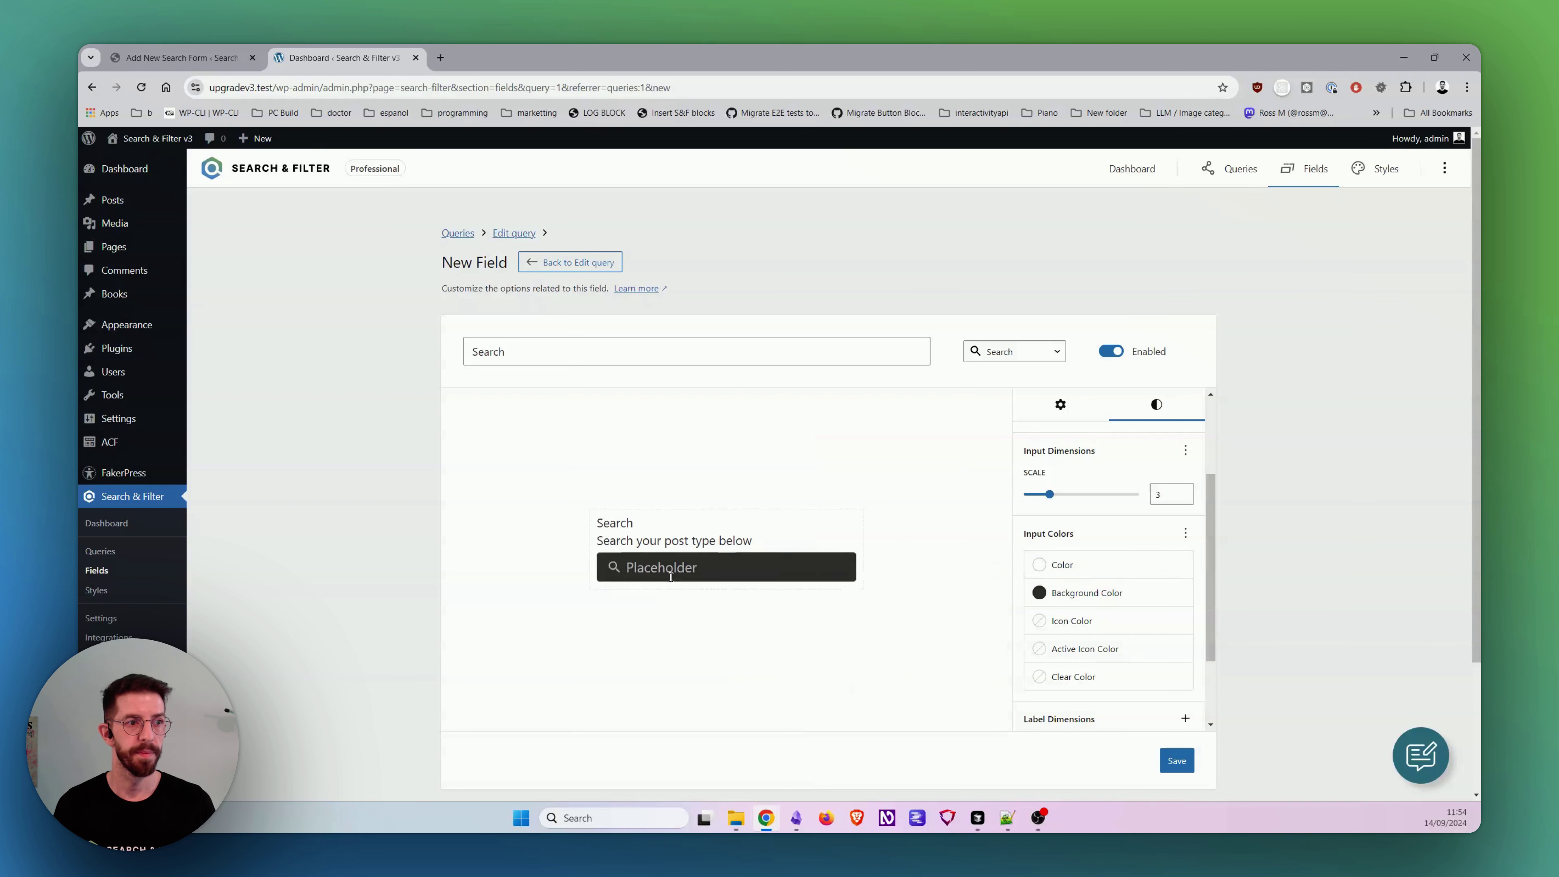
{"action": "type", "text": "sdfdfsdfsdf"}
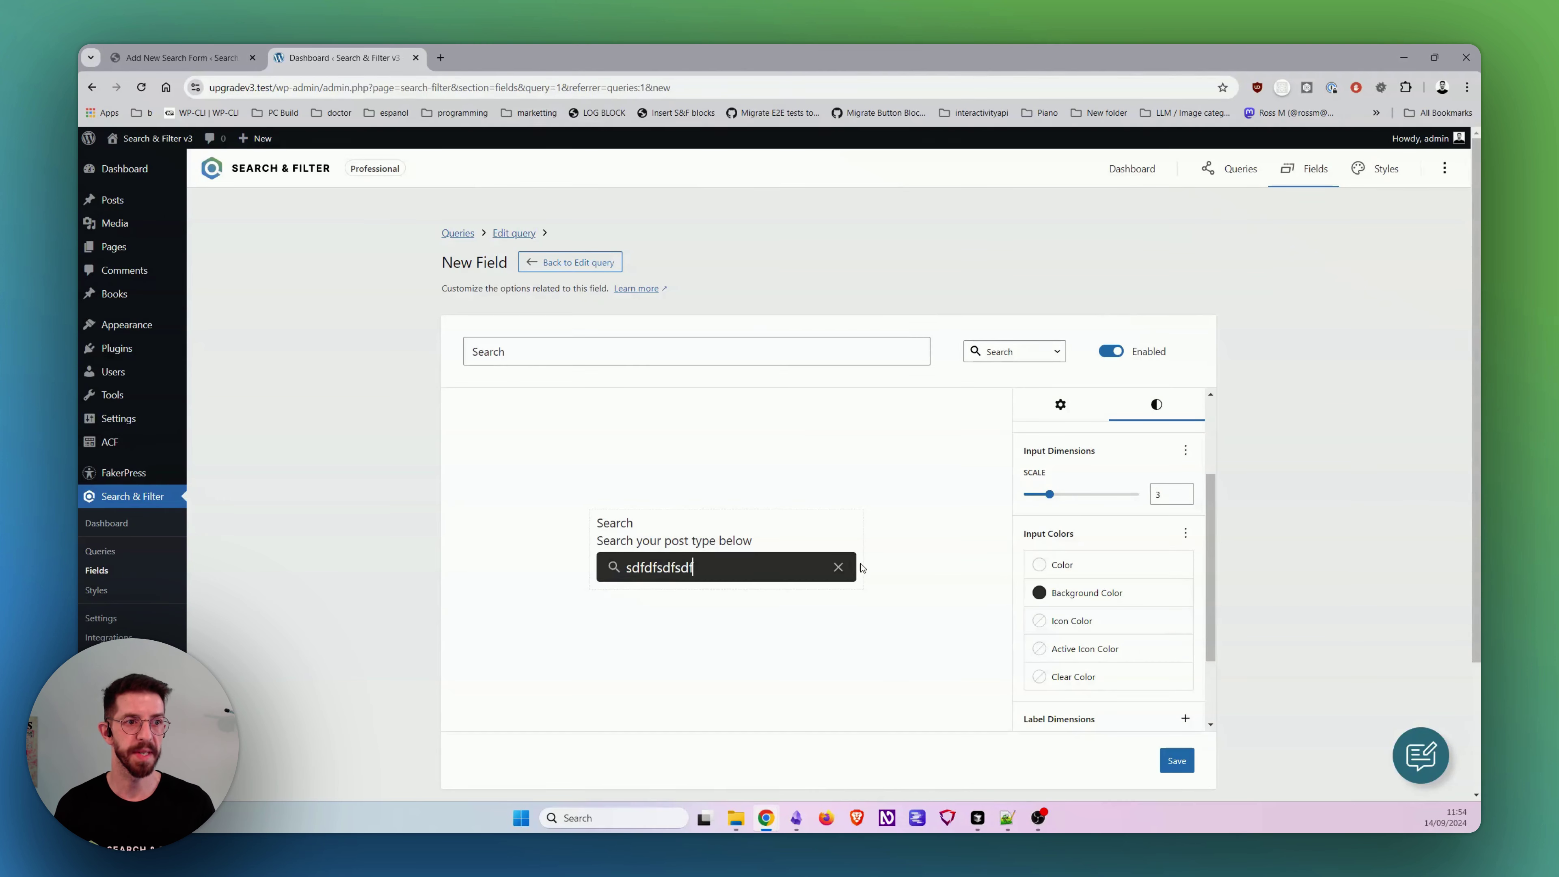
{"action": "left_click", "coordinate": [838, 567]}
Step: Set the input icon color to the Primary green #9DFF20, try sample text in the preview and clear it
{"action": "left_click", "coordinate": [1081, 621]}
{"action": "left_click", "coordinate": [897, 722]}
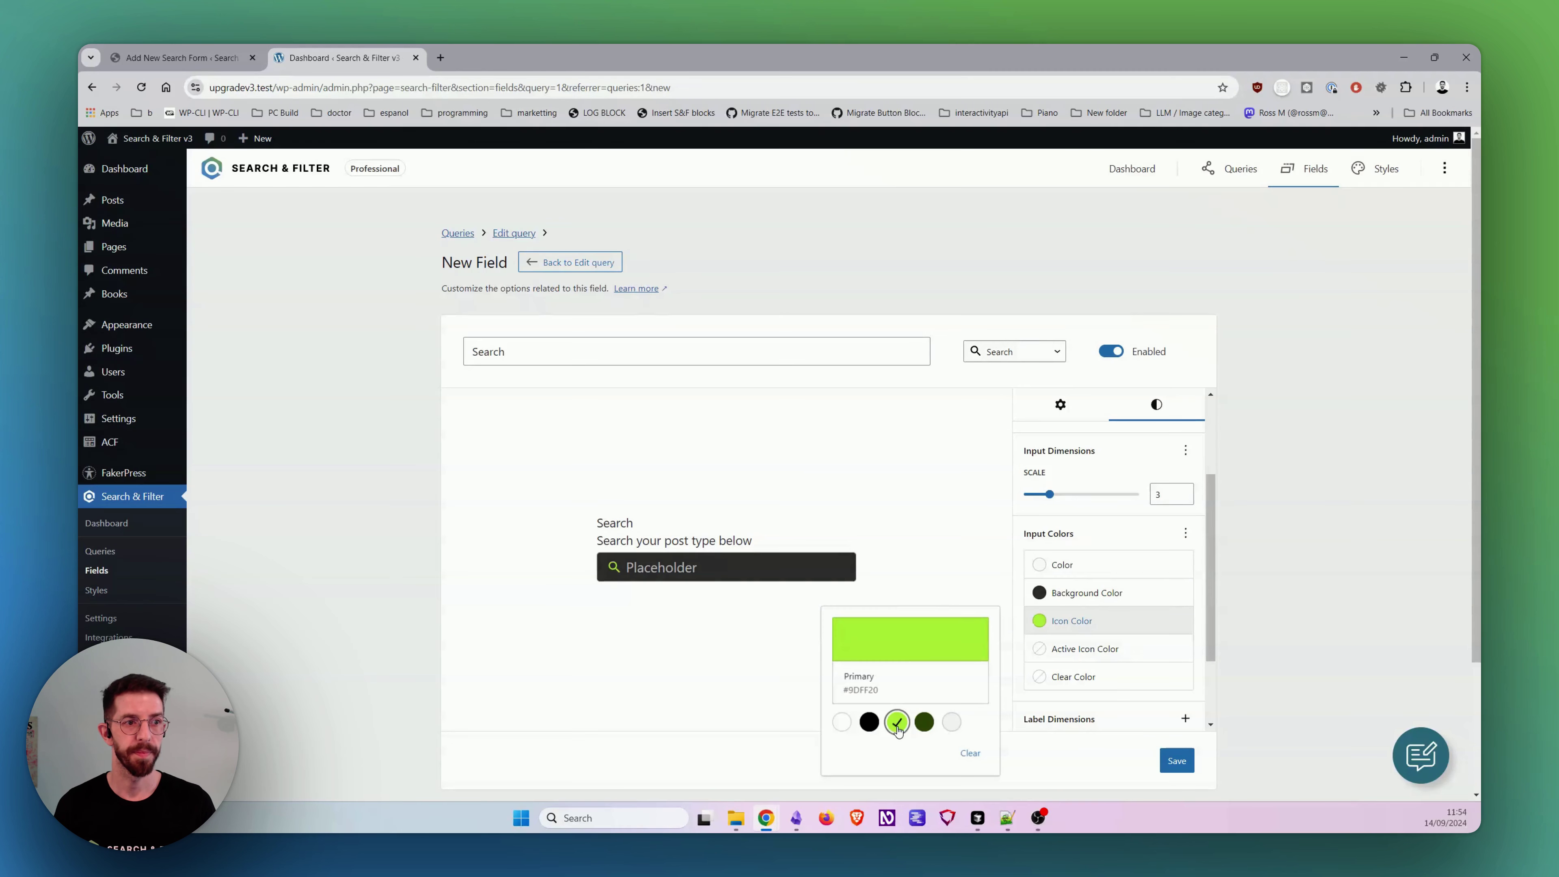
{"action": "left_click", "coordinate": [852, 514]}
{"action": "left_click", "coordinate": [833, 579]}
{"action": "type", "text": "sdfsdfsdf"}
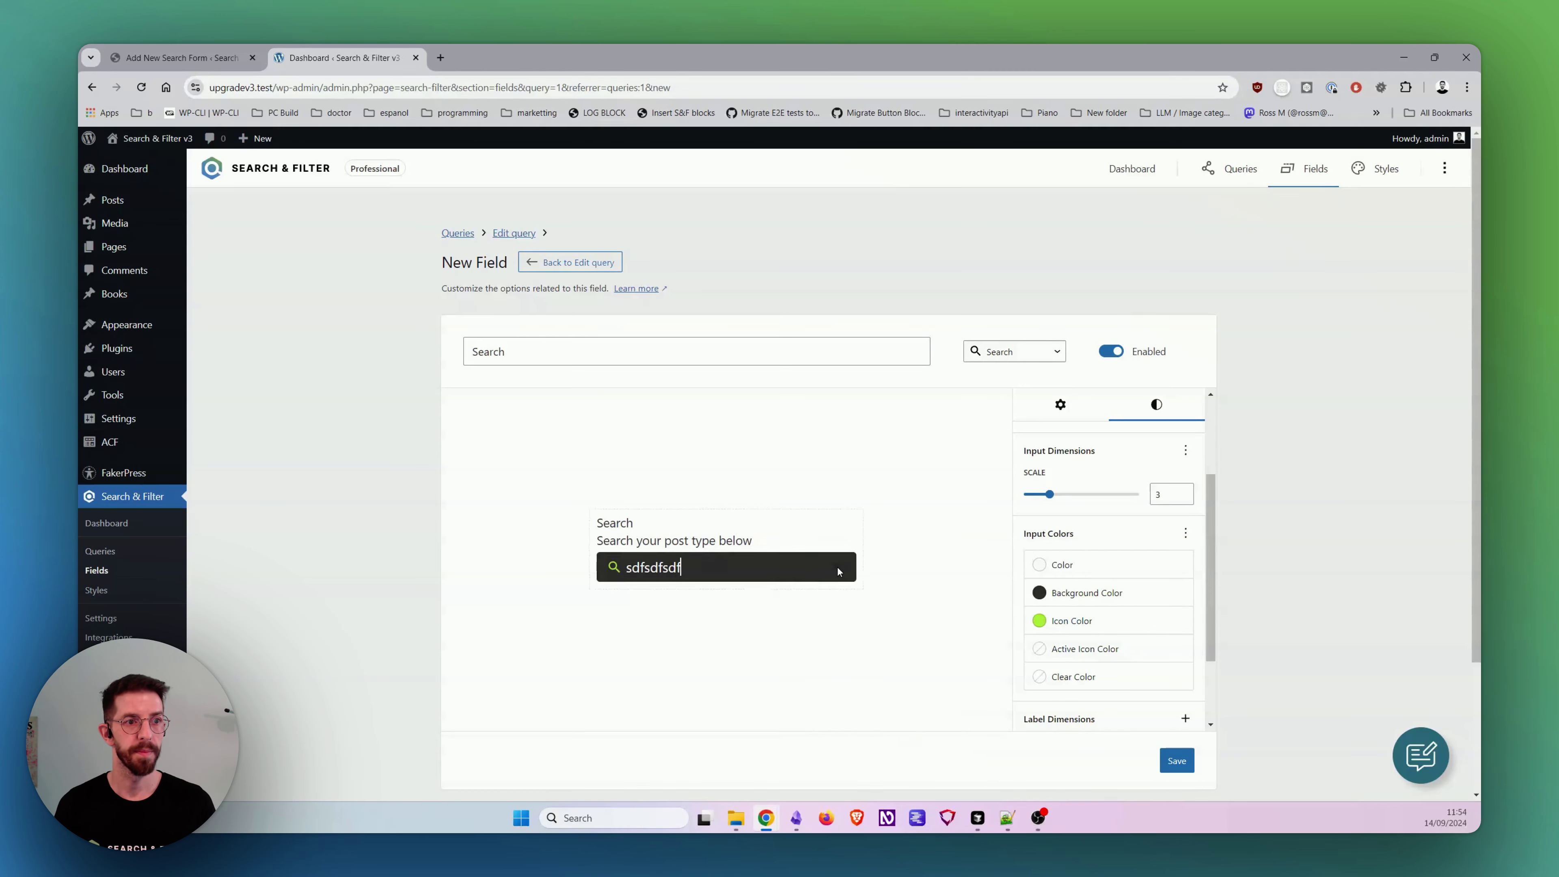
{"action": "left_click", "coordinate": [838, 571]}
Step: Try a custom red #E10E0E as the active icon color with sample text in the preview, and remove that color
{"action": "left_click", "coordinate": [1083, 648]}
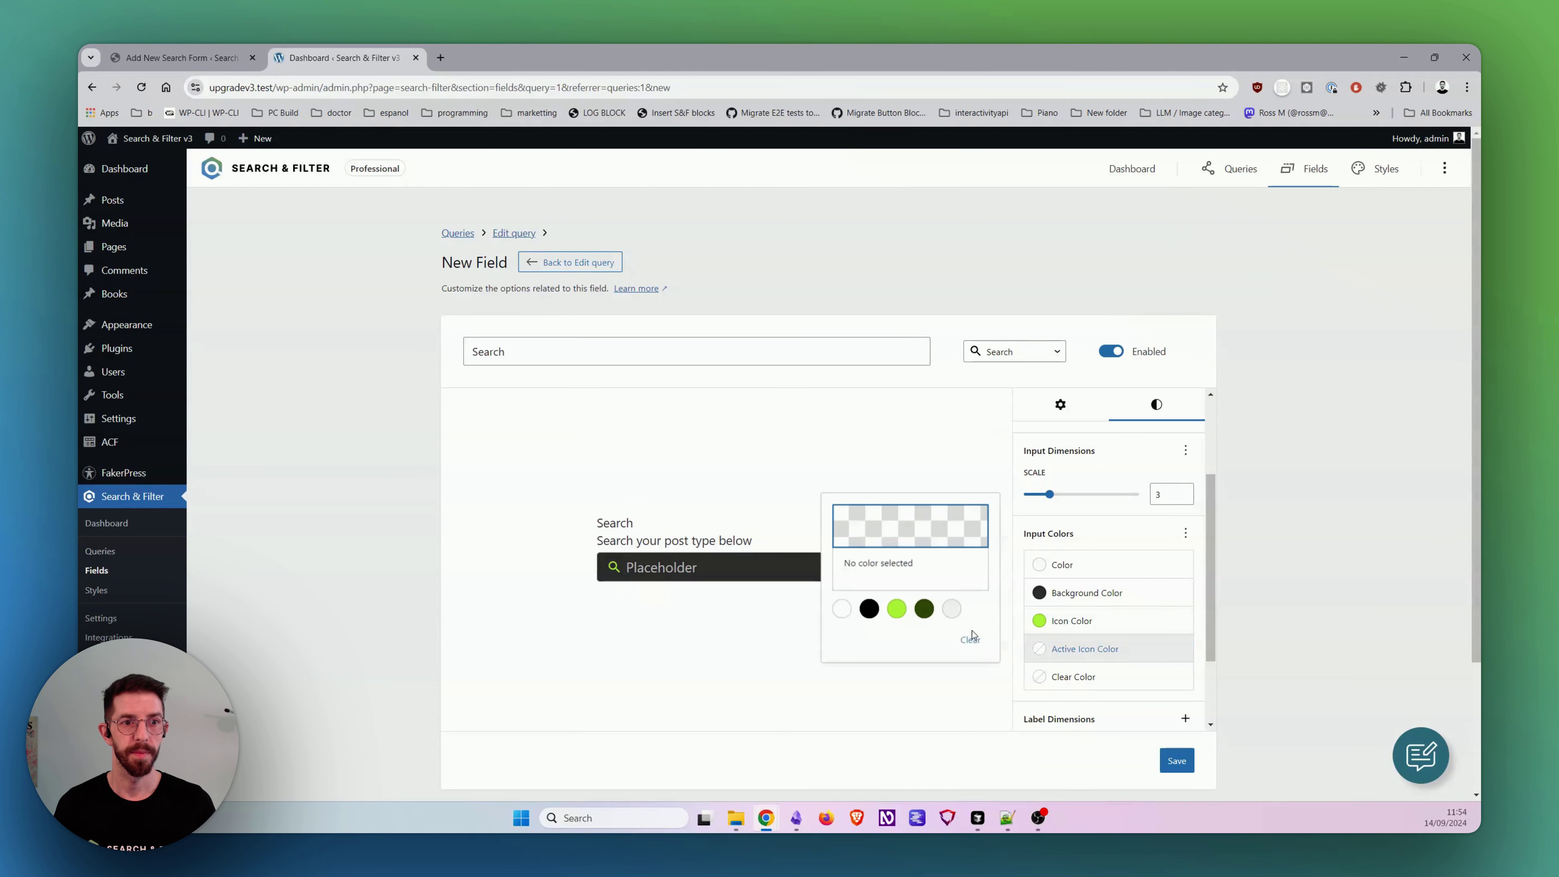
{"action": "left_click", "coordinate": [916, 525]}
{"action": "left_click", "coordinate": [793, 522]}
{"action": "left_click", "coordinate": [776, 556]}
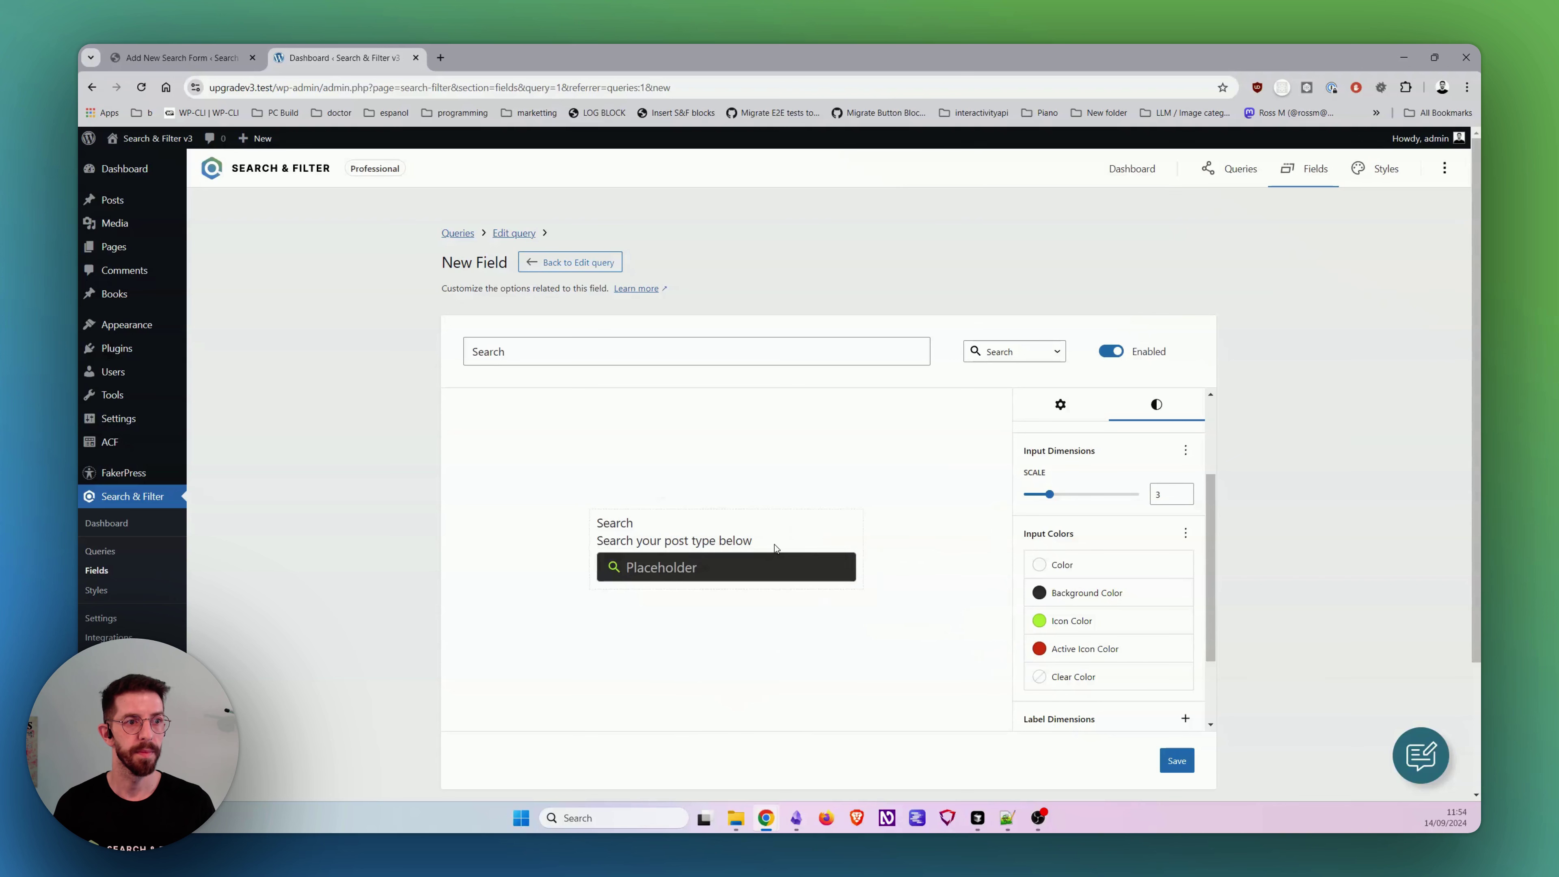
{"action": "type", "text": "sdfsdfsdf"}
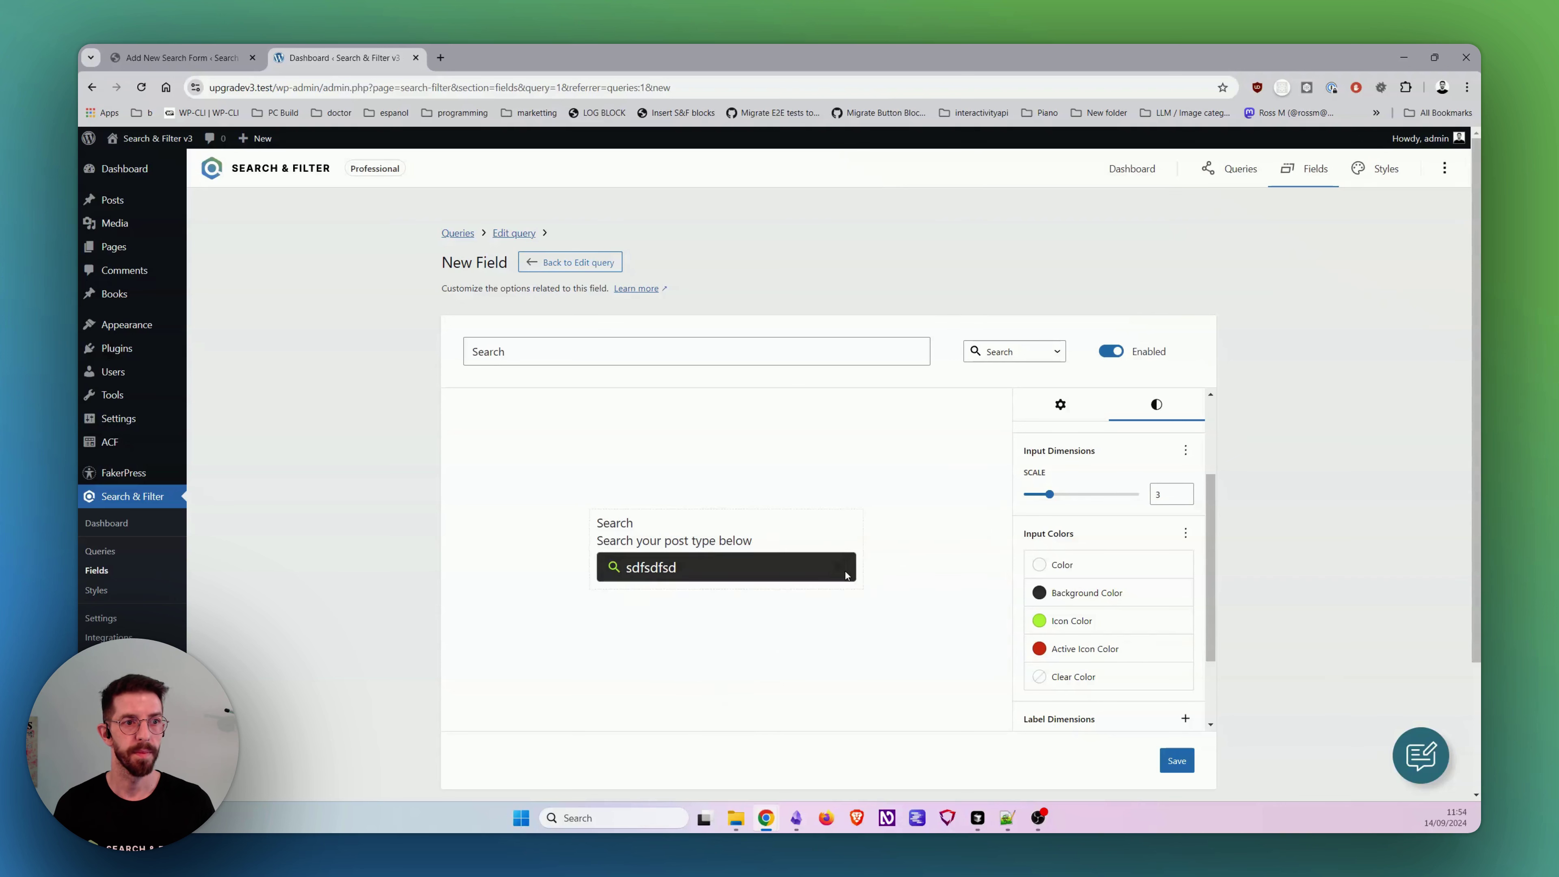
{"action": "left_click", "coordinate": [839, 567]}
{"action": "left_click", "coordinate": [1114, 653]}
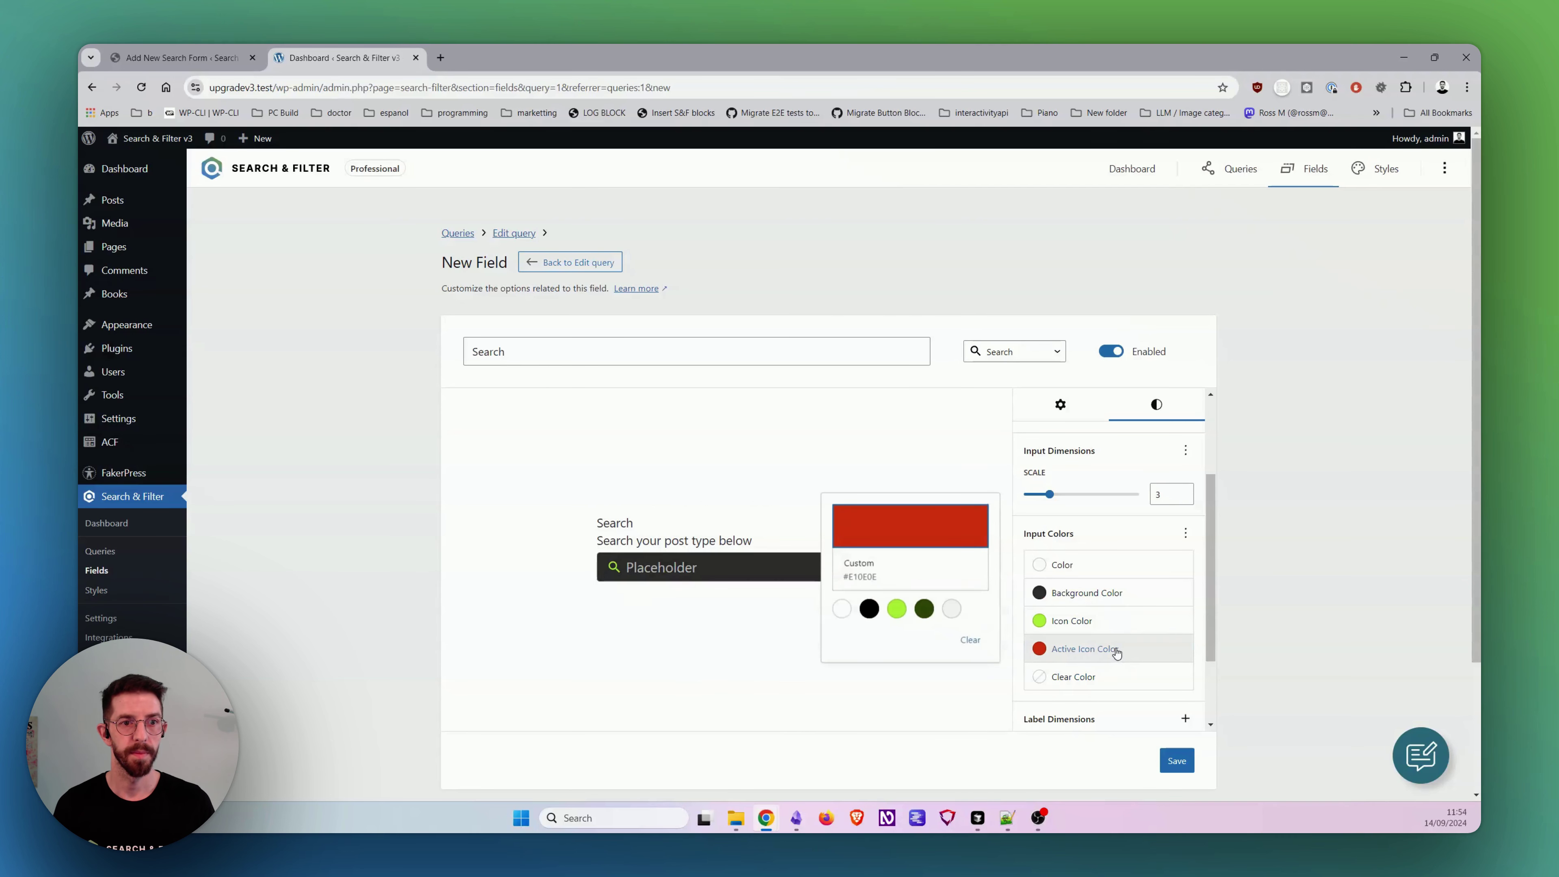
{"action": "left_click", "coordinate": [970, 640]}
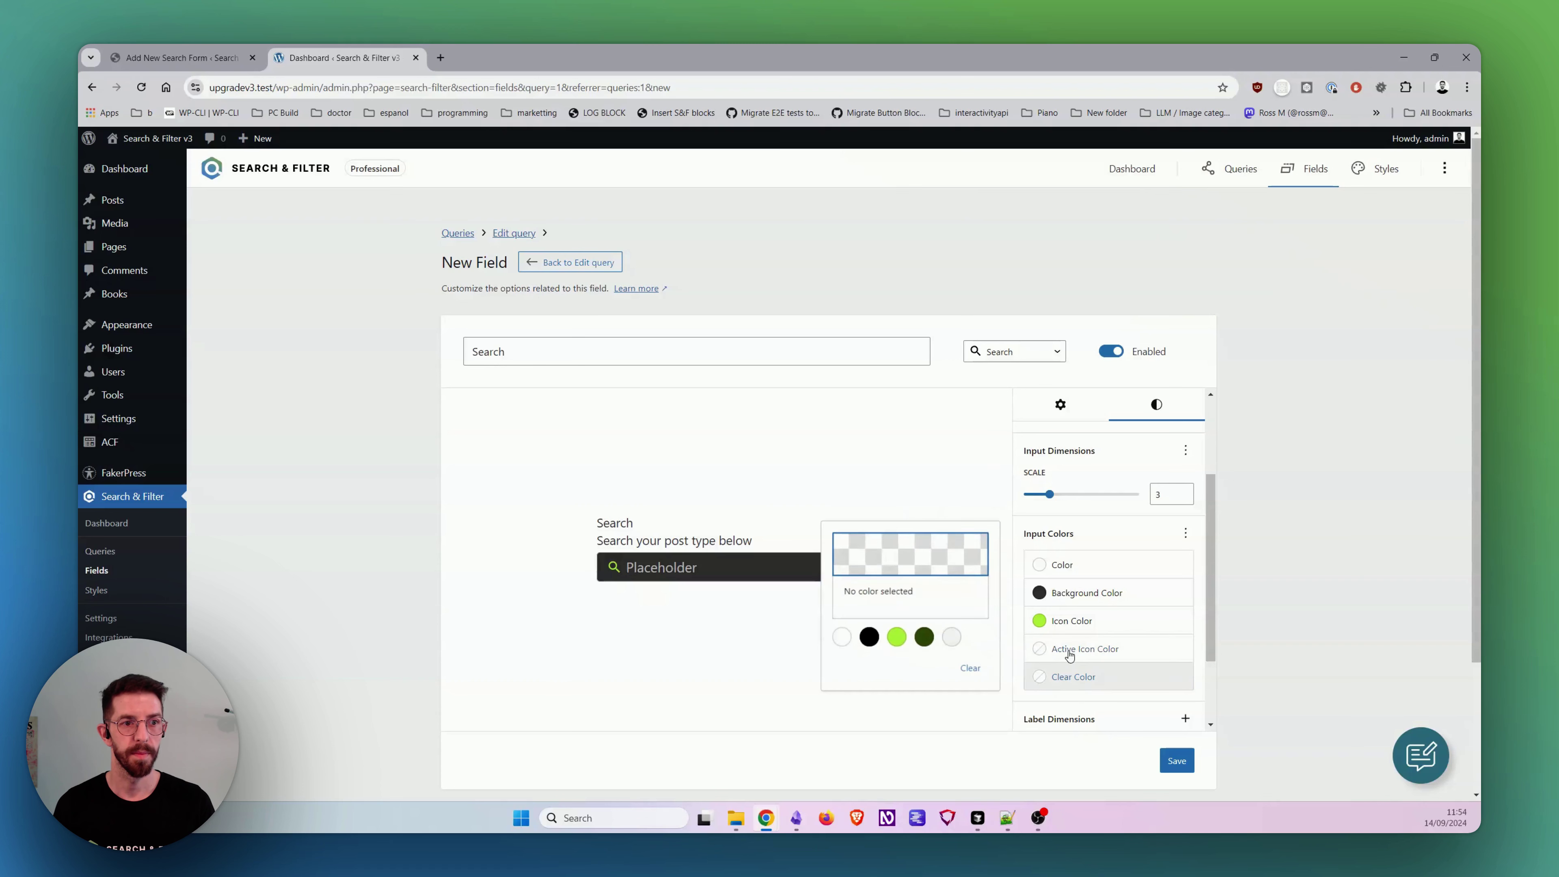
Step: Set the input's Clear Color to the custom red #D60F0F and try sample text in the preview field
{"action": "left_click", "coordinate": [931, 552]}
{"action": "left_click", "coordinate": [796, 352]}
{"action": "left_click", "coordinate": [774, 566]}
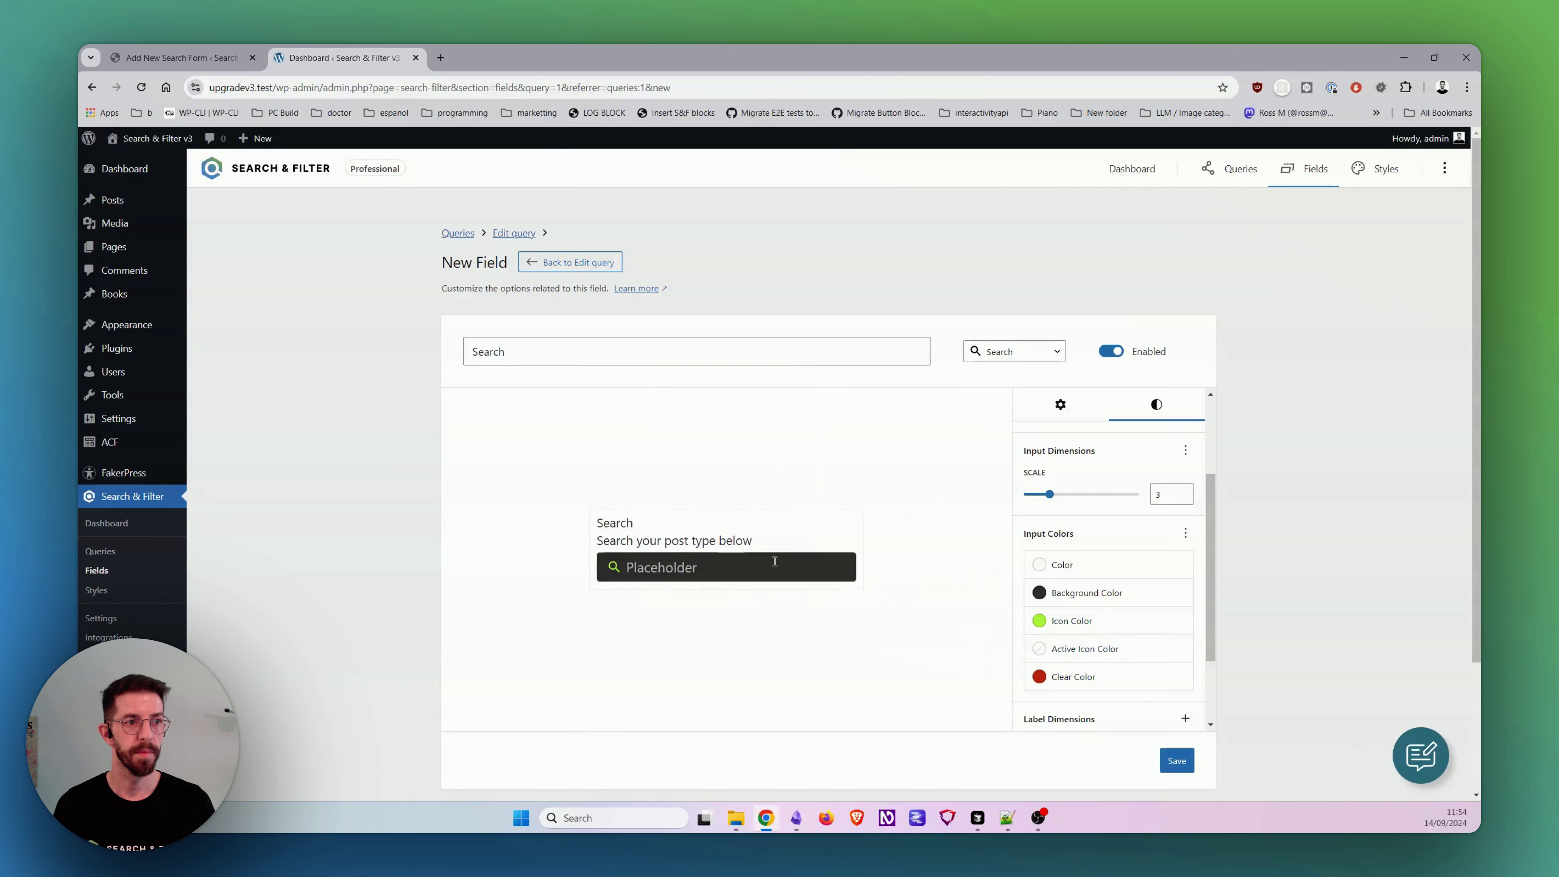
{"action": "type", "text": "sddsfsdf"}
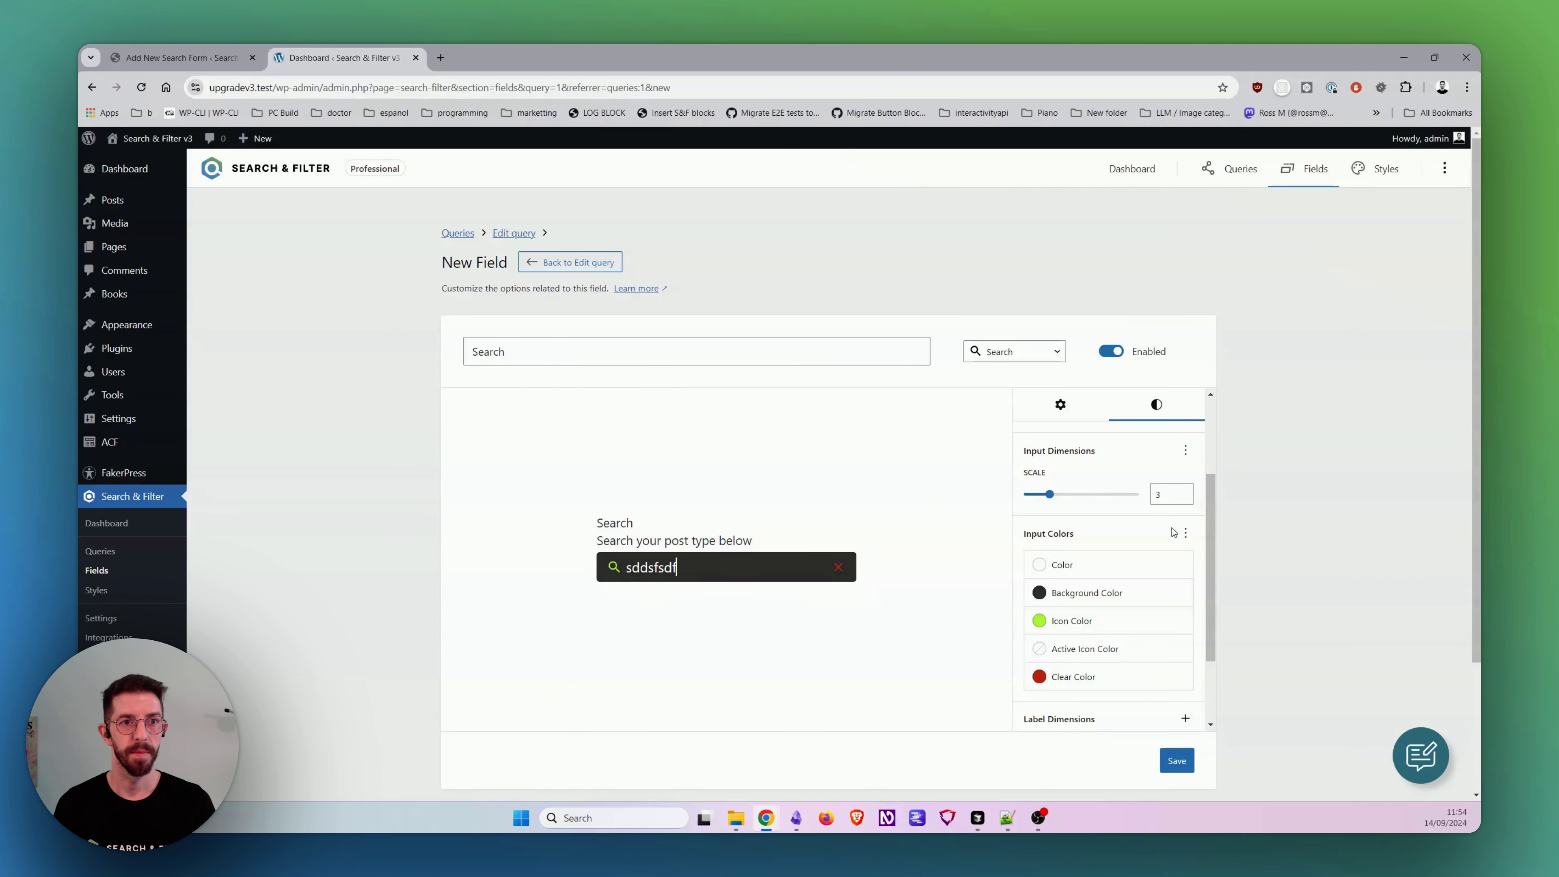
Step: Add the Clear Hover Color setting, set it to white and try sample text in the preview field
{"action": "left_click", "coordinate": [1185, 533]}
{"action": "left_click", "coordinate": [1259, 462]}
{"action": "left_click", "coordinate": [1100, 683]}
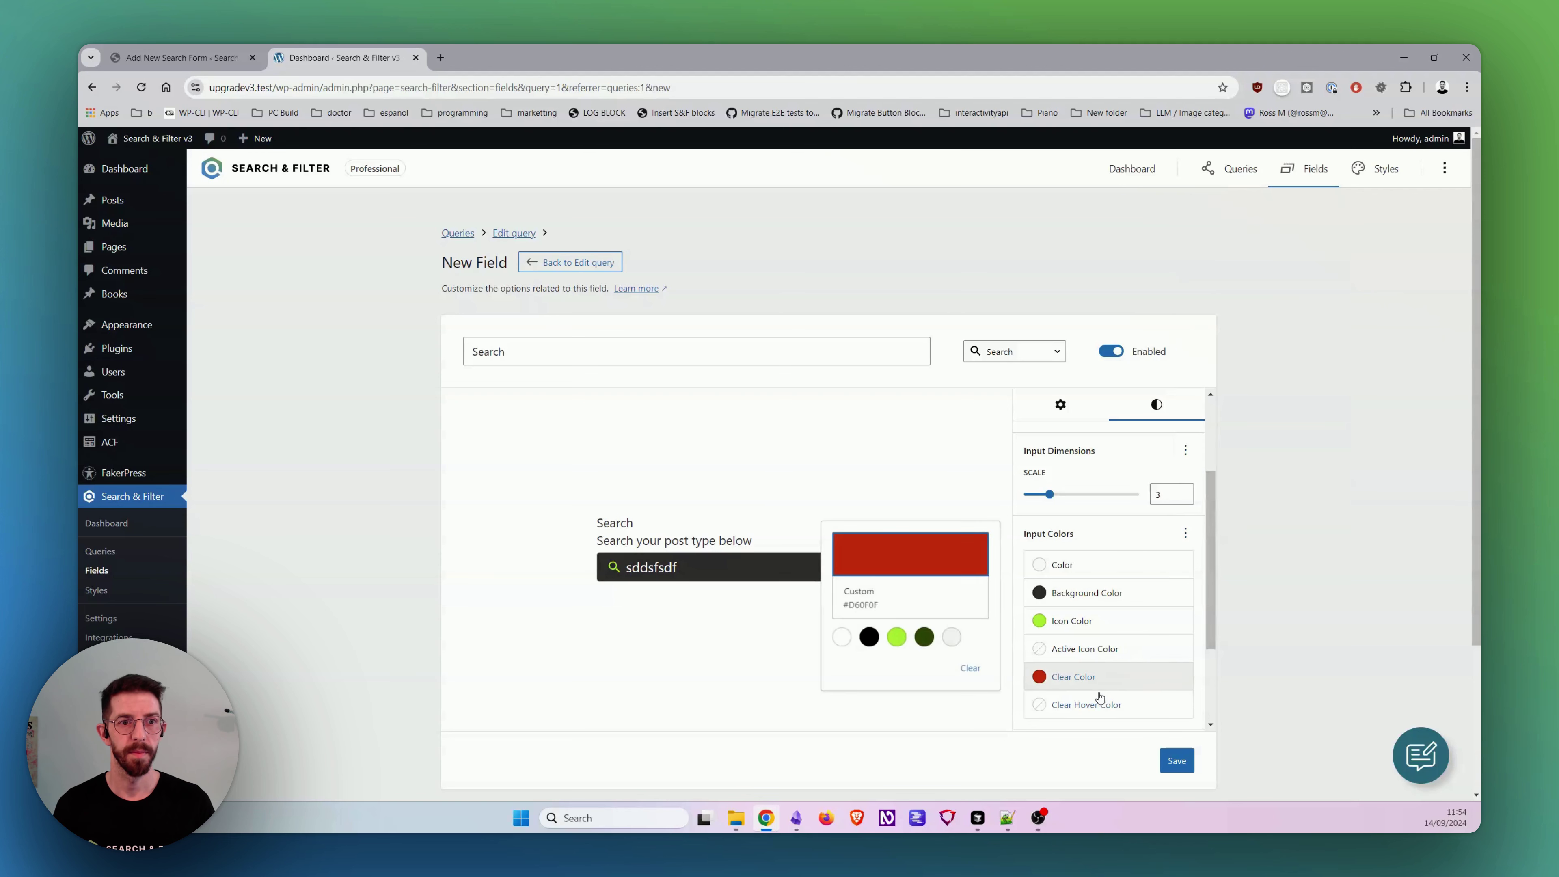
{"action": "left_click", "coordinate": [1083, 704]}
{"action": "left_click", "coordinate": [921, 579]}
{"action": "left_click_drag", "start_coordinate": [764, 498], "coordinate": [679, 415]}
{"action": "left_click", "coordinate": [566, 508]}
{"action": "left_click", "coordinate": [798, 568]}
{"action": "type", "text": "sdfsdf"}
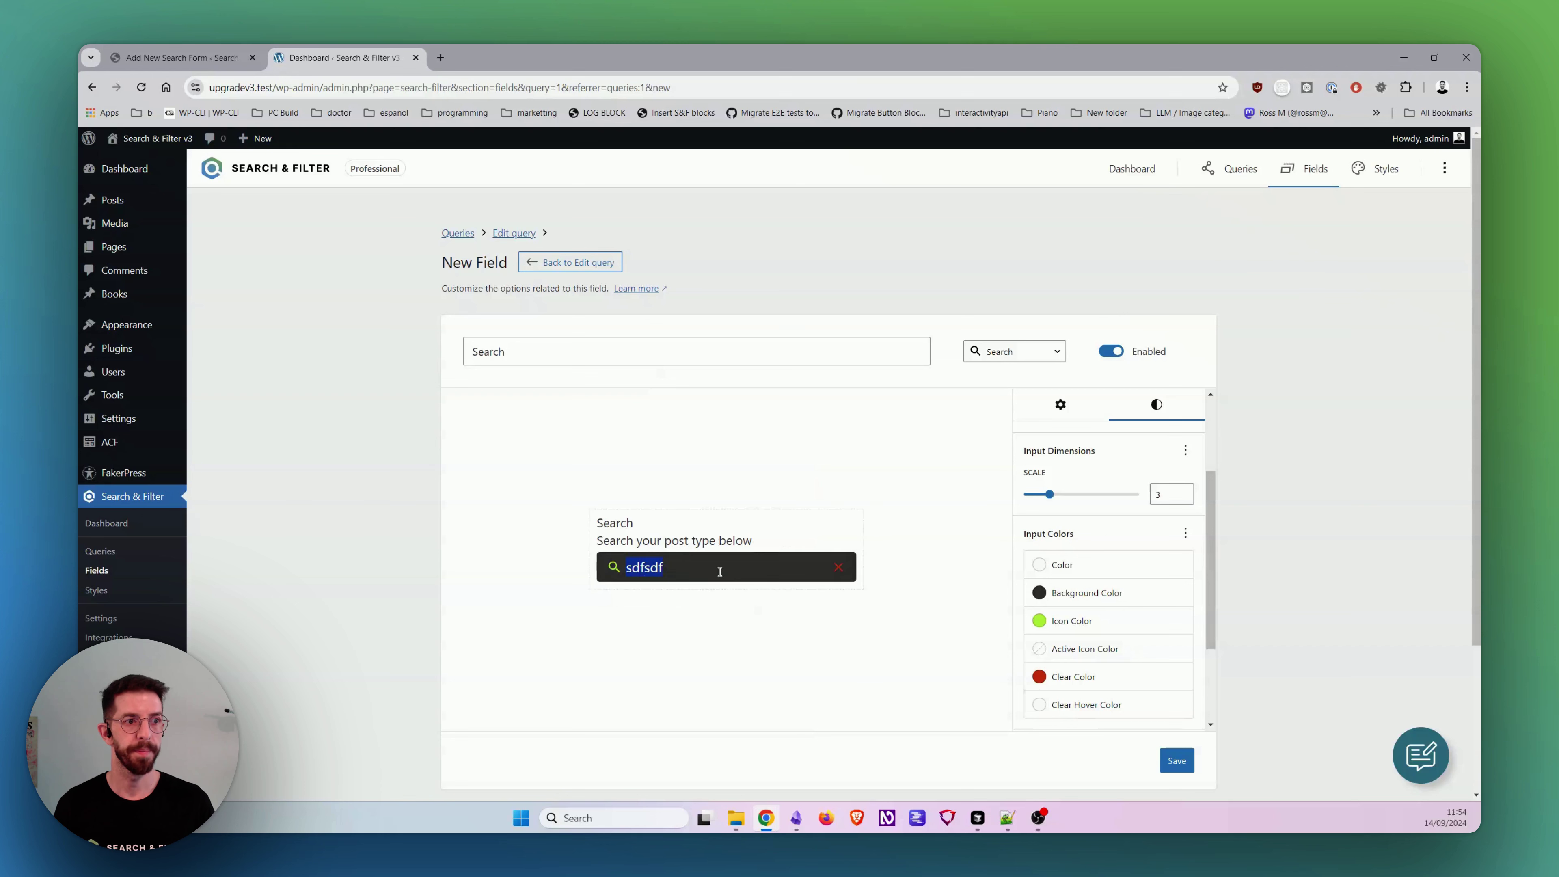
Step: Add the Scale setting to the label dimensions and set the label scale to 6
{"action": "scroll", "coordinate": [1077, 616], "scroll_direction": "down", "scroll_amount": 2}
{"action": "left_click", "coordinate": [1187, 614]}
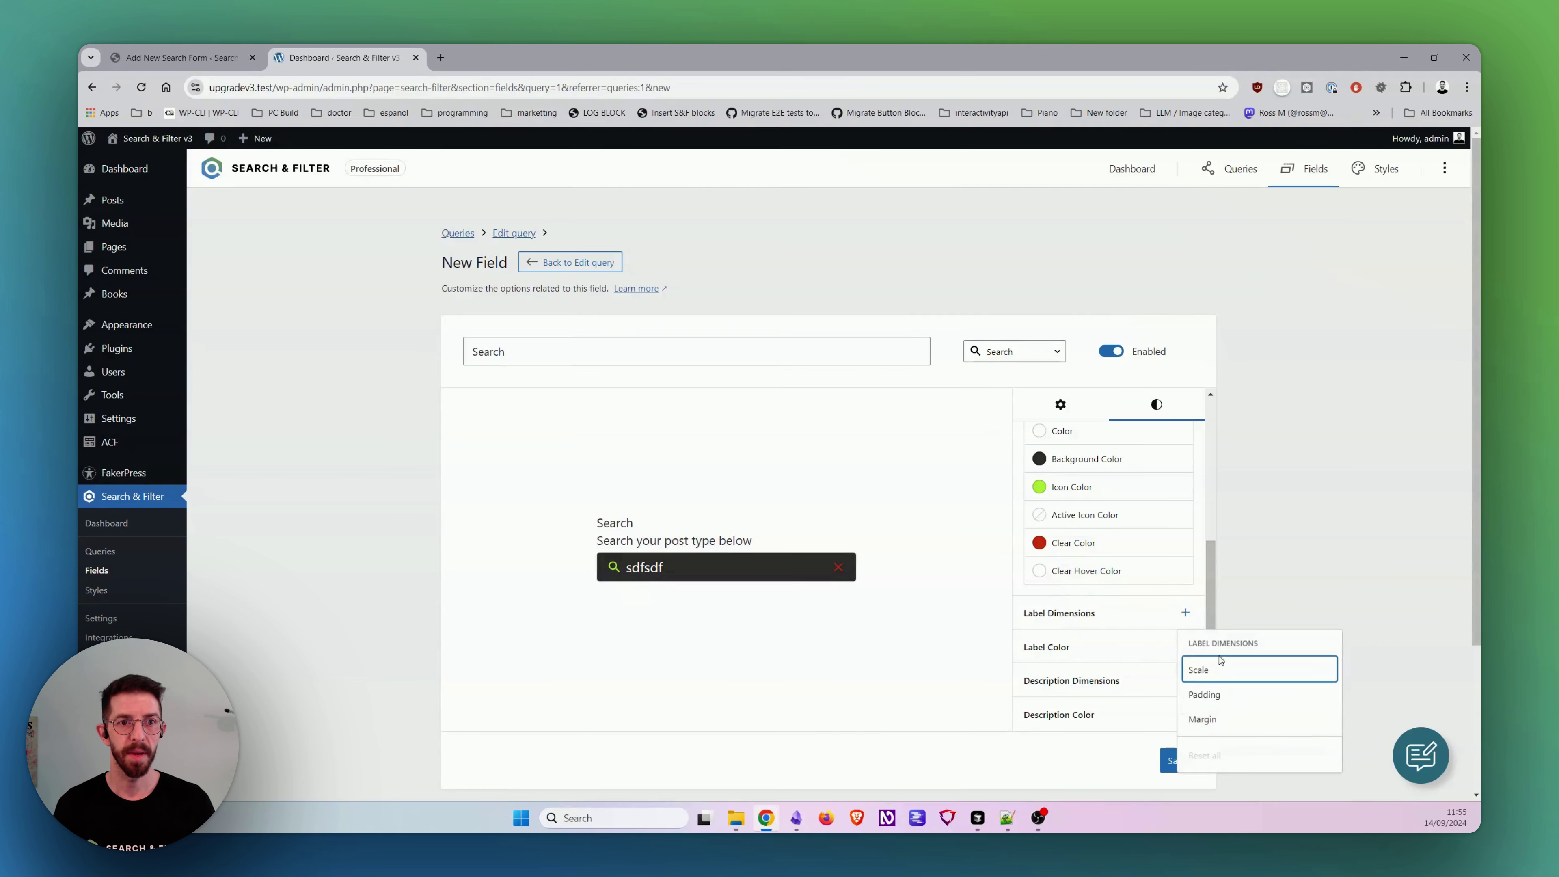
{"action": "left_click", "coordinate": [1224, 670]}
{"action": "left_click_drag", "start_coordinate": [1037, 657], "coordinate": [1090, 658]}
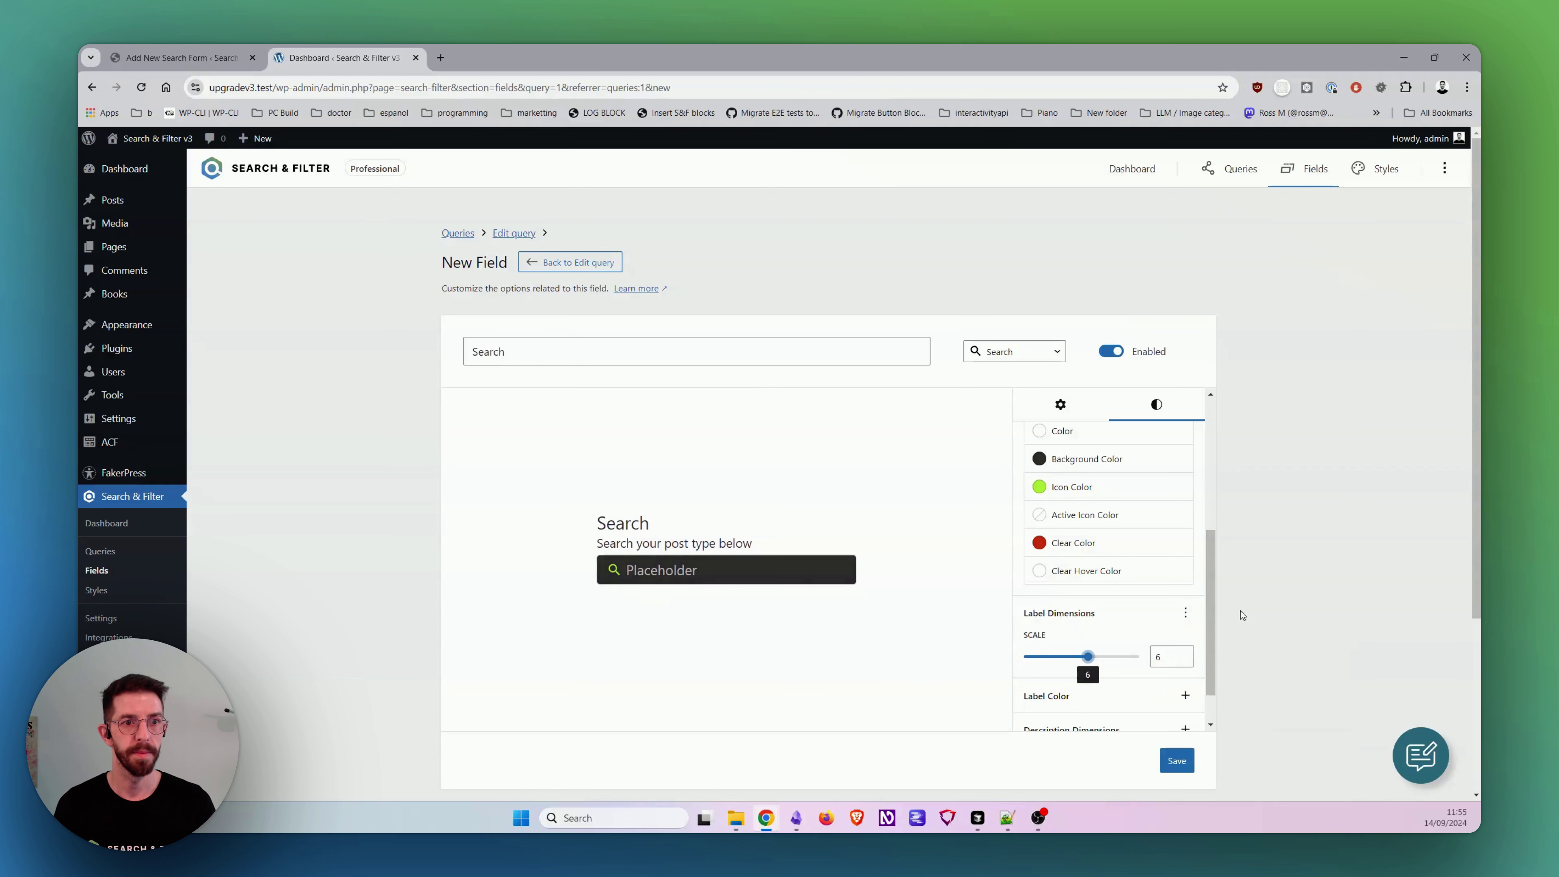
Step: Add the Scale setting to the description dimensions with a scale of 1
{"action": "scroll", "coordinate": [1128, 630], "scroll_direction": "down", "scroll_amount": 1}
{"action": "left_click", "coordinate": [1185, 680]}
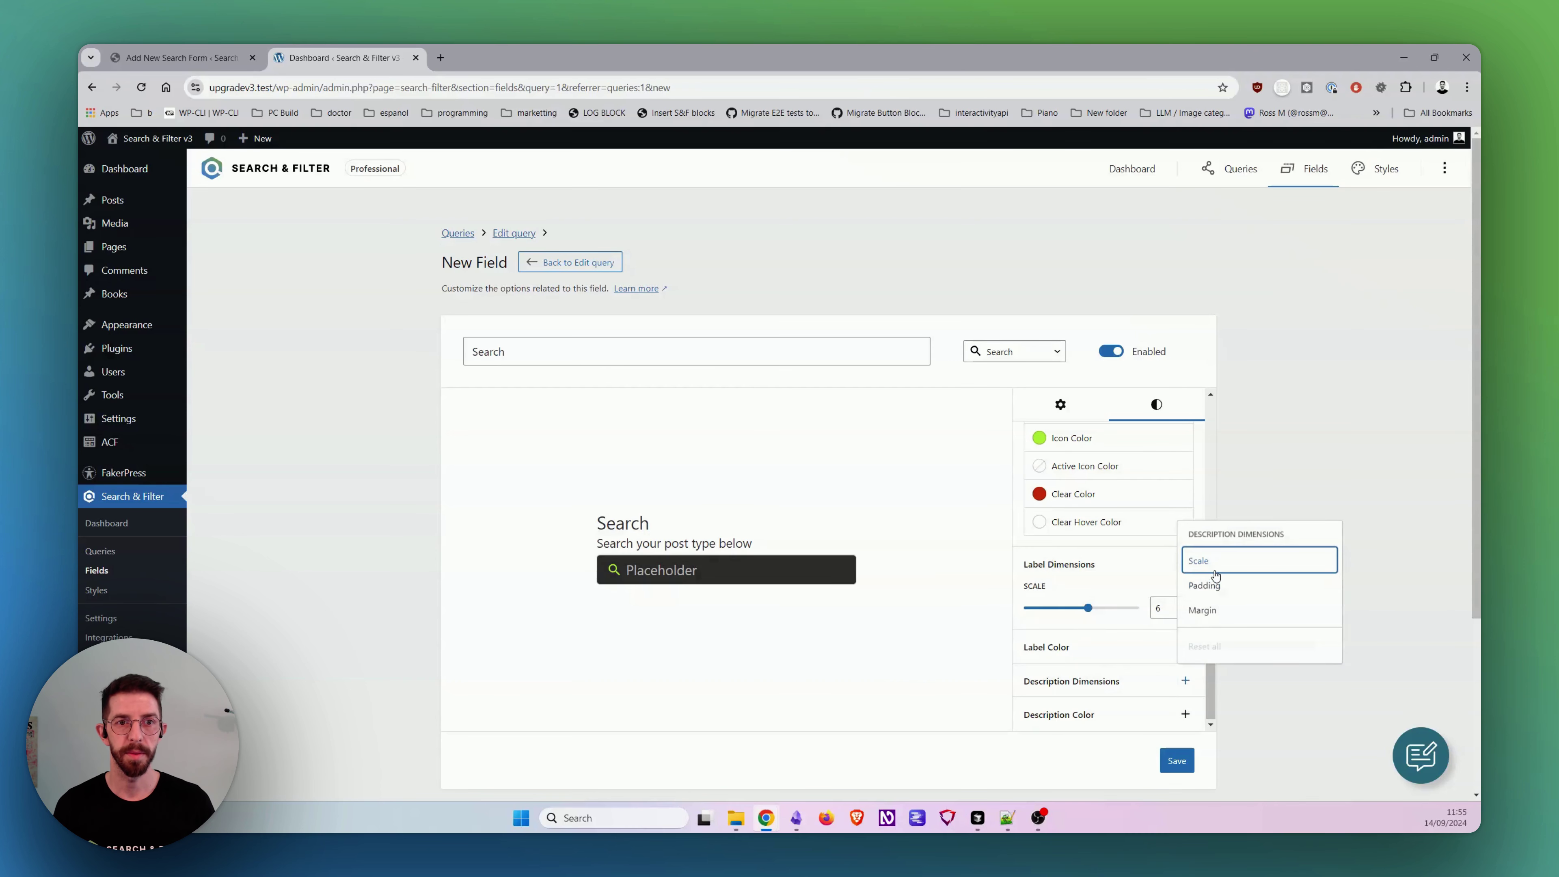
{"action": "left_click", "coordinate": [1216, 575]}
{"action": "left_click", "coordinate": [891, 706]}
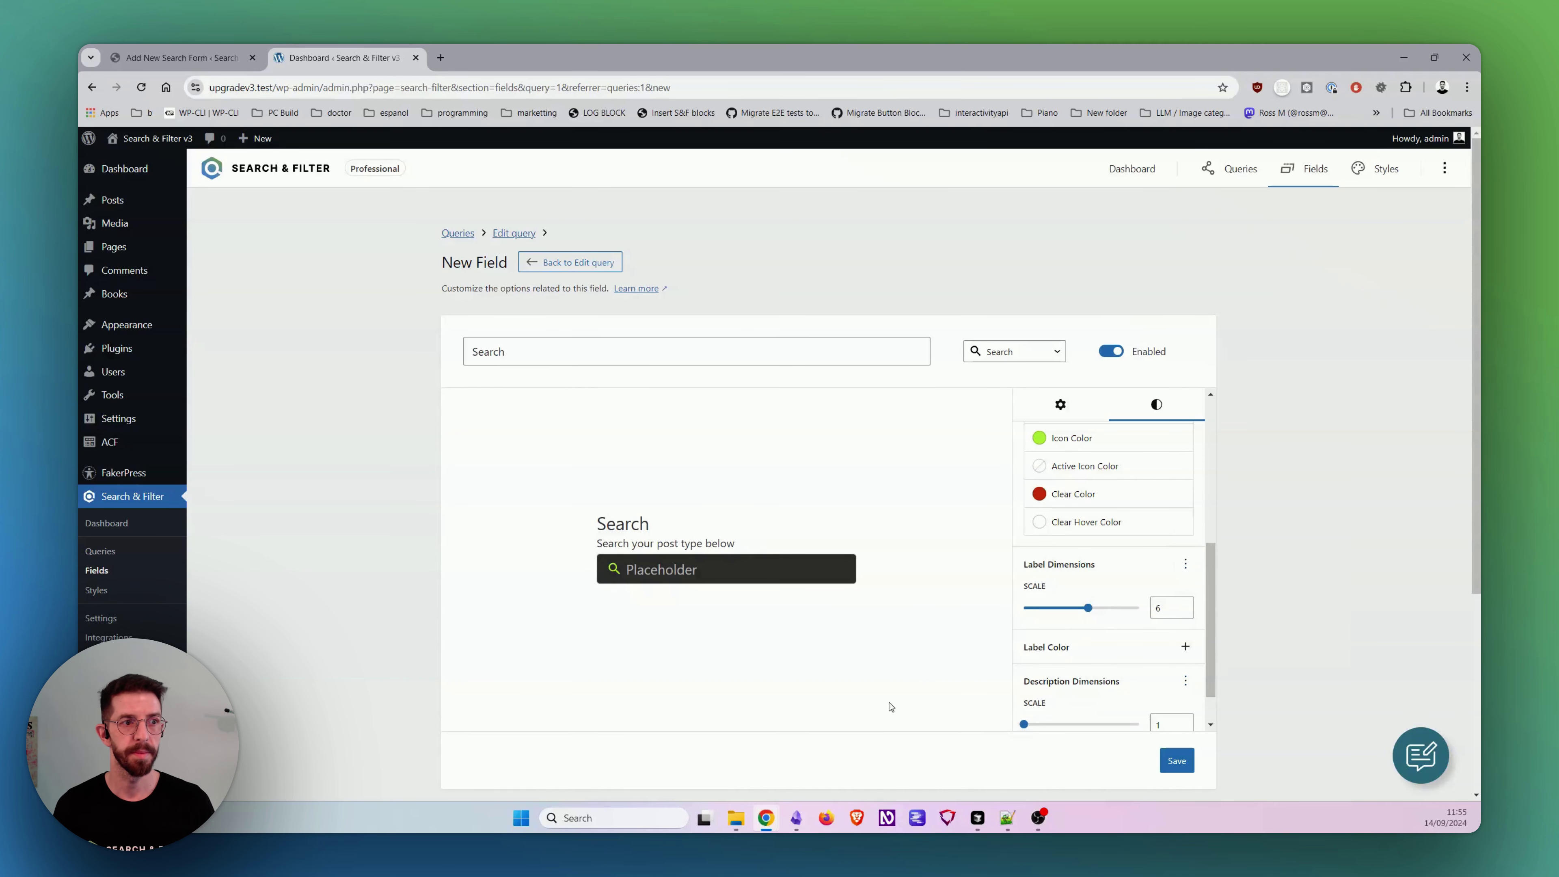
Step: Examine the label color options and the remaining description style settings
{"action": "scroll", "coordinate": [889, 581], "scroll_direction": "down", "scroll_amount": 1}
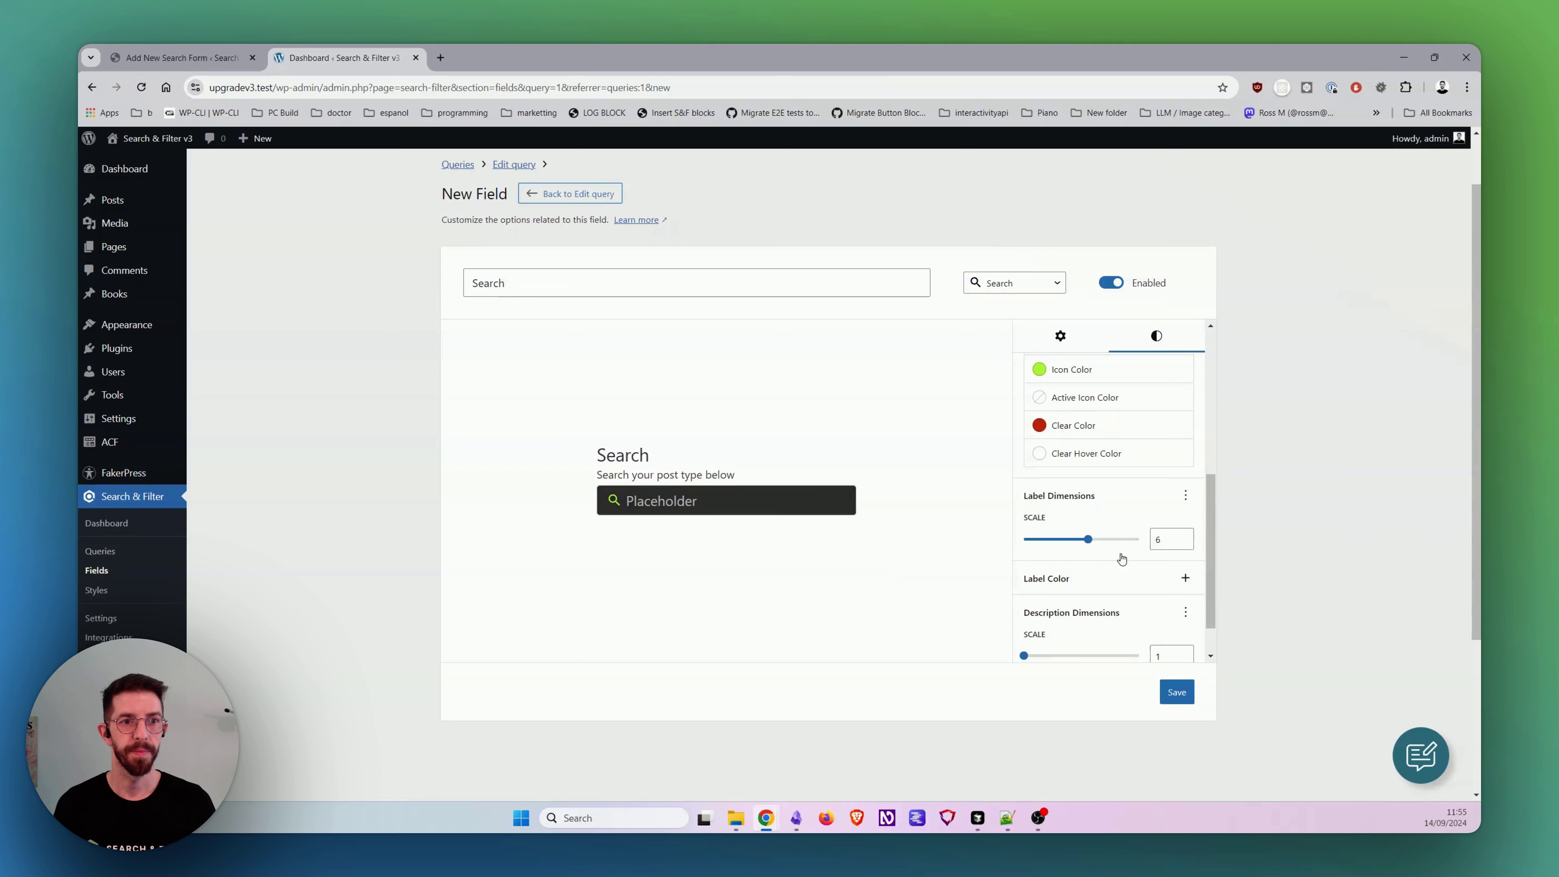
{"action": "scroll", "coordinate": [1121, 558], "scroll_direction": "down", "scroll_amount": 1}
{"action": "left_click", "coordinate": [1186, 529]}
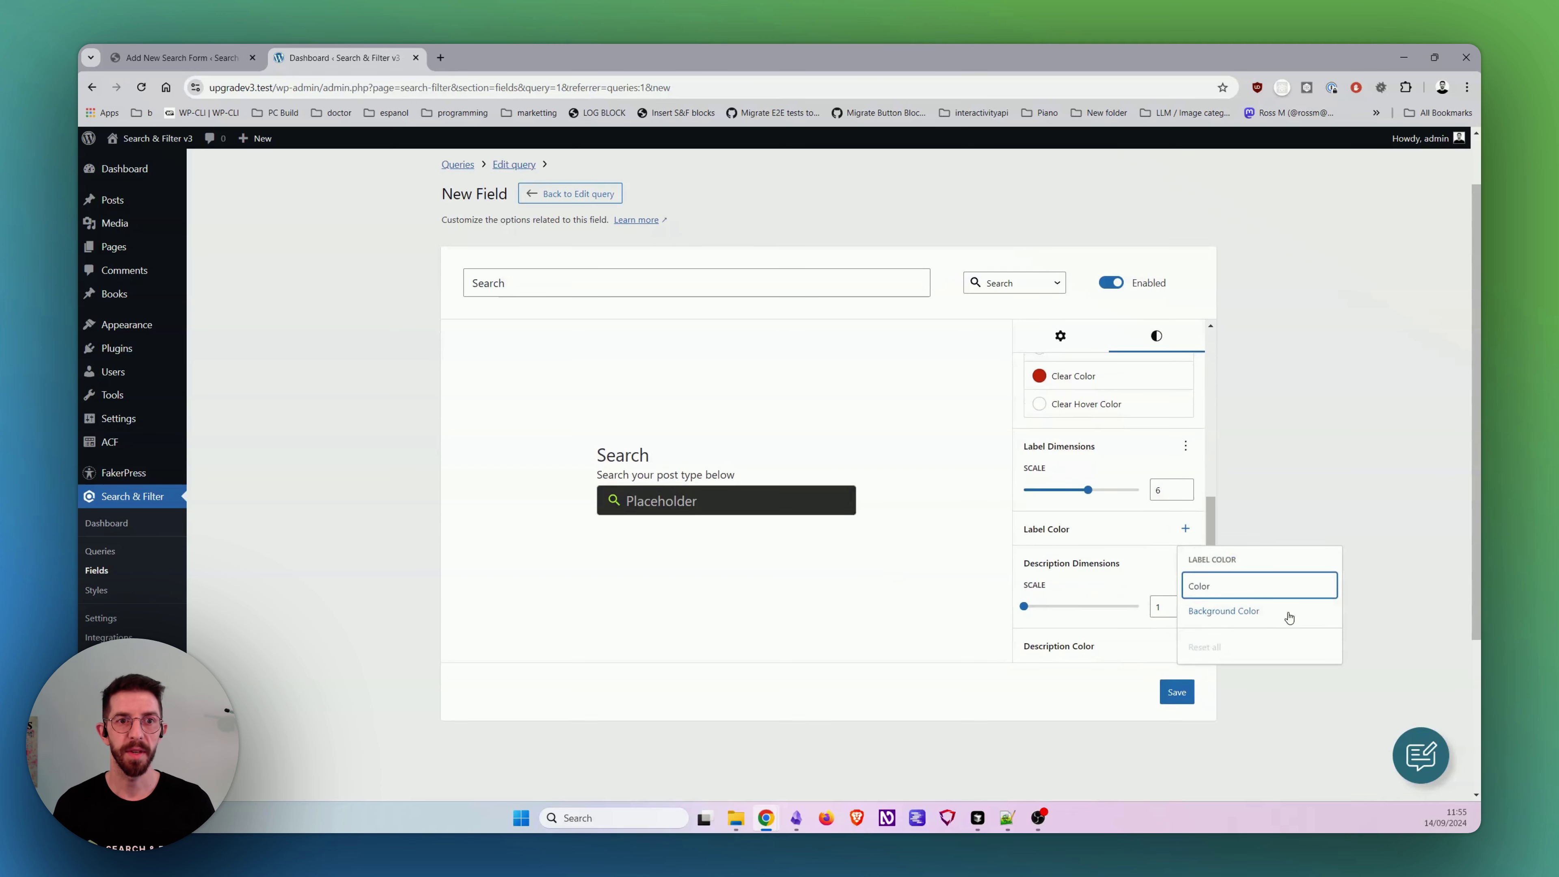
{"action": "scroll", "coordinate": [1111, 553], "scroll_direction": "down", "scroll_amount": 1}
{"action": "left_click", "coordinate": [1117, 572]}
{"action": "scroll", "coordinate": [960, 595], "scroll_direction": "down", "scroll_amount": 1}
{"action": "scroll", "coordinate": [957, 593], "scroll_direction": "up", "scroll_amount": 3}
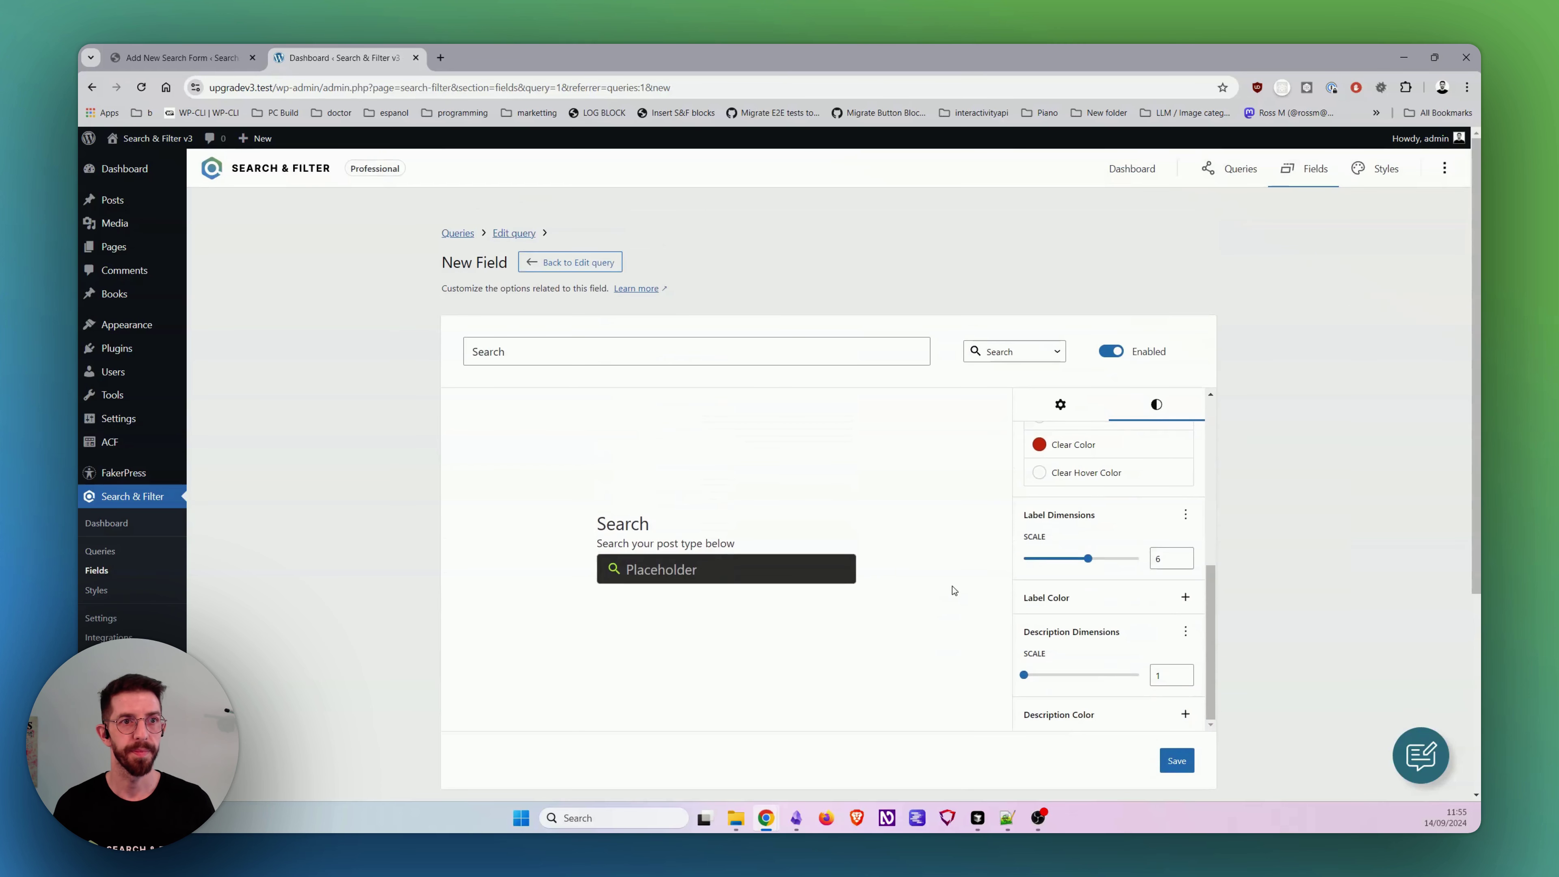
Step: Save the new Search field and return to the query to view its connected fields
{"action": "left_click", "coordinate": [1177, 760]}
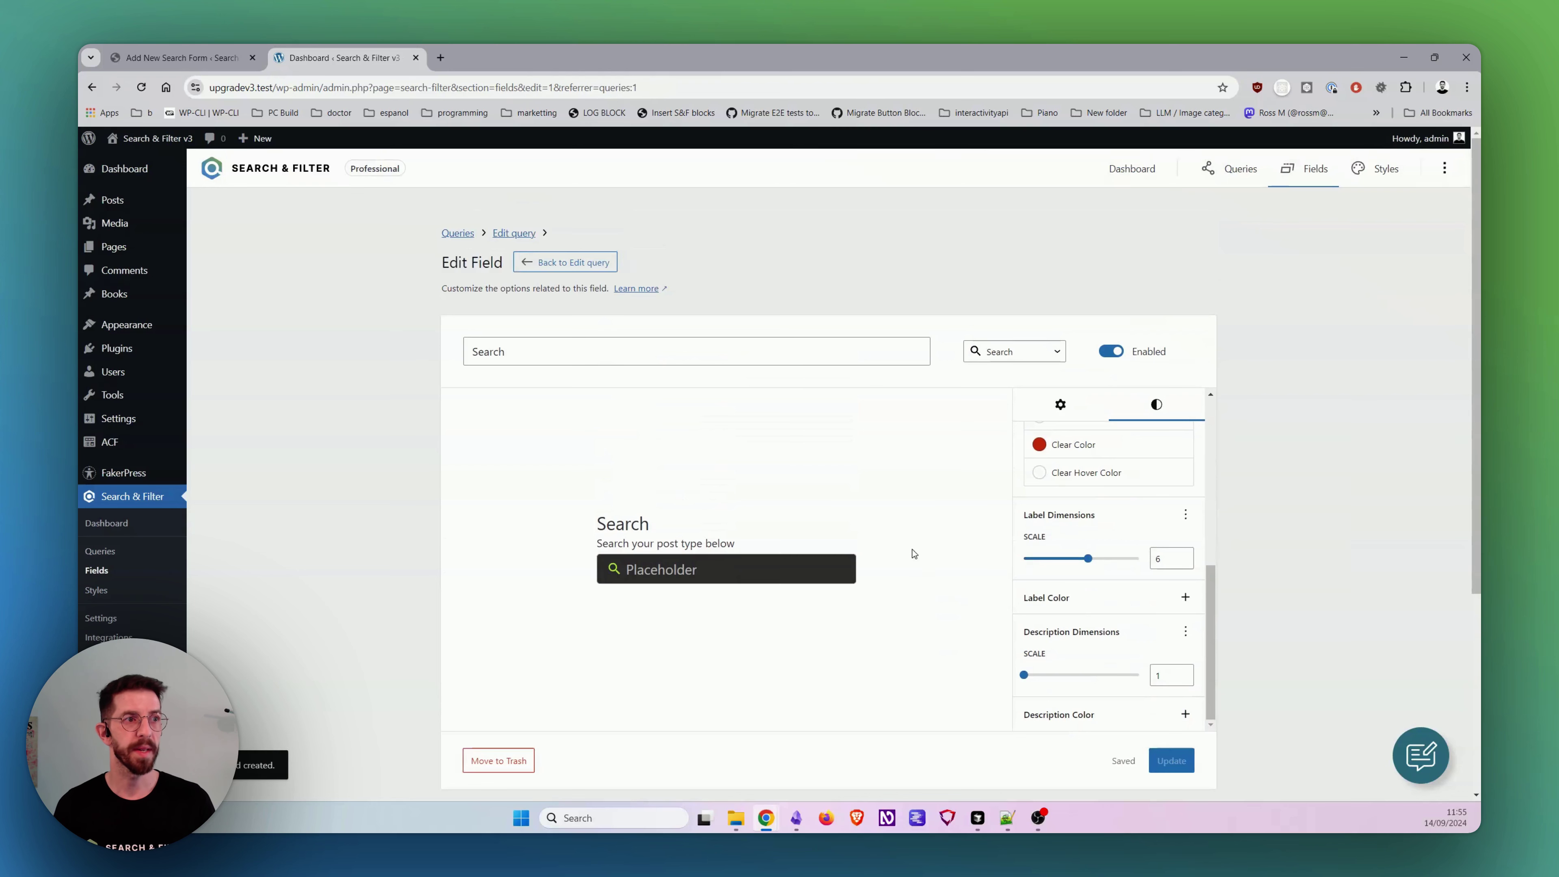
{"action": "scroll", "coordinate": [1120, 552], "scroll_direction": "up", "scroll_amount": 6}
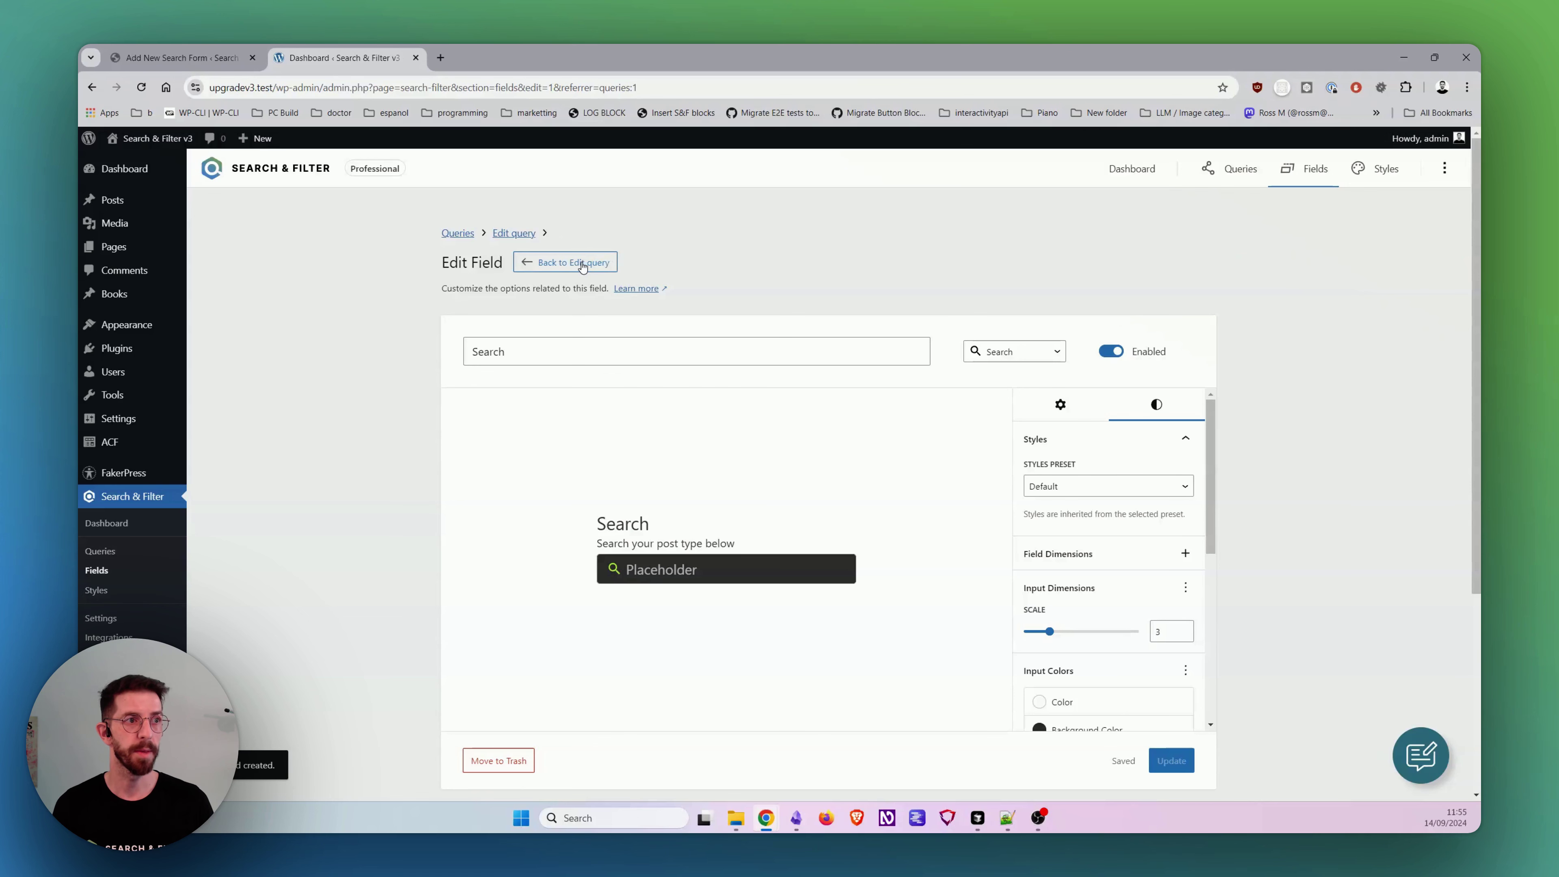
{"action": "left_click", "coordinate": [583, 263]}
{"action": "scroll", "coordinate": [472, 614], "scroll_direction": "down", "scroll_amount": 5}
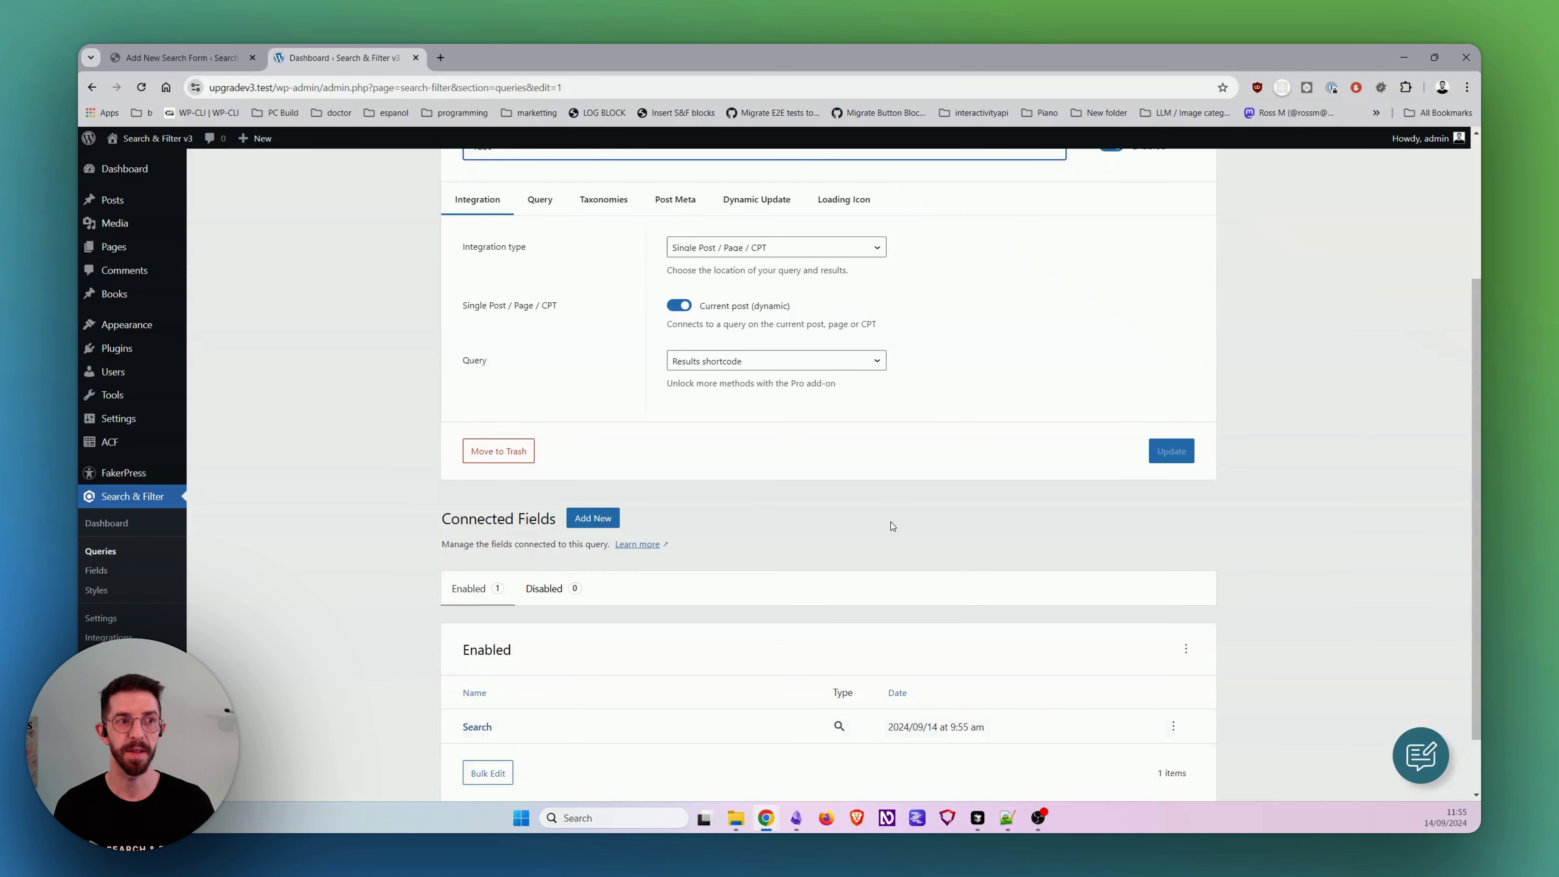
{"action": "scroll", "coordinate": [402, 701], "scroll_direction": "down", "scroll_amount": 2}
Step: Reopen the Search field from the connected fields, update it and view its shortcode information
{"action": "left_click", "coordinate": [476, 654]}
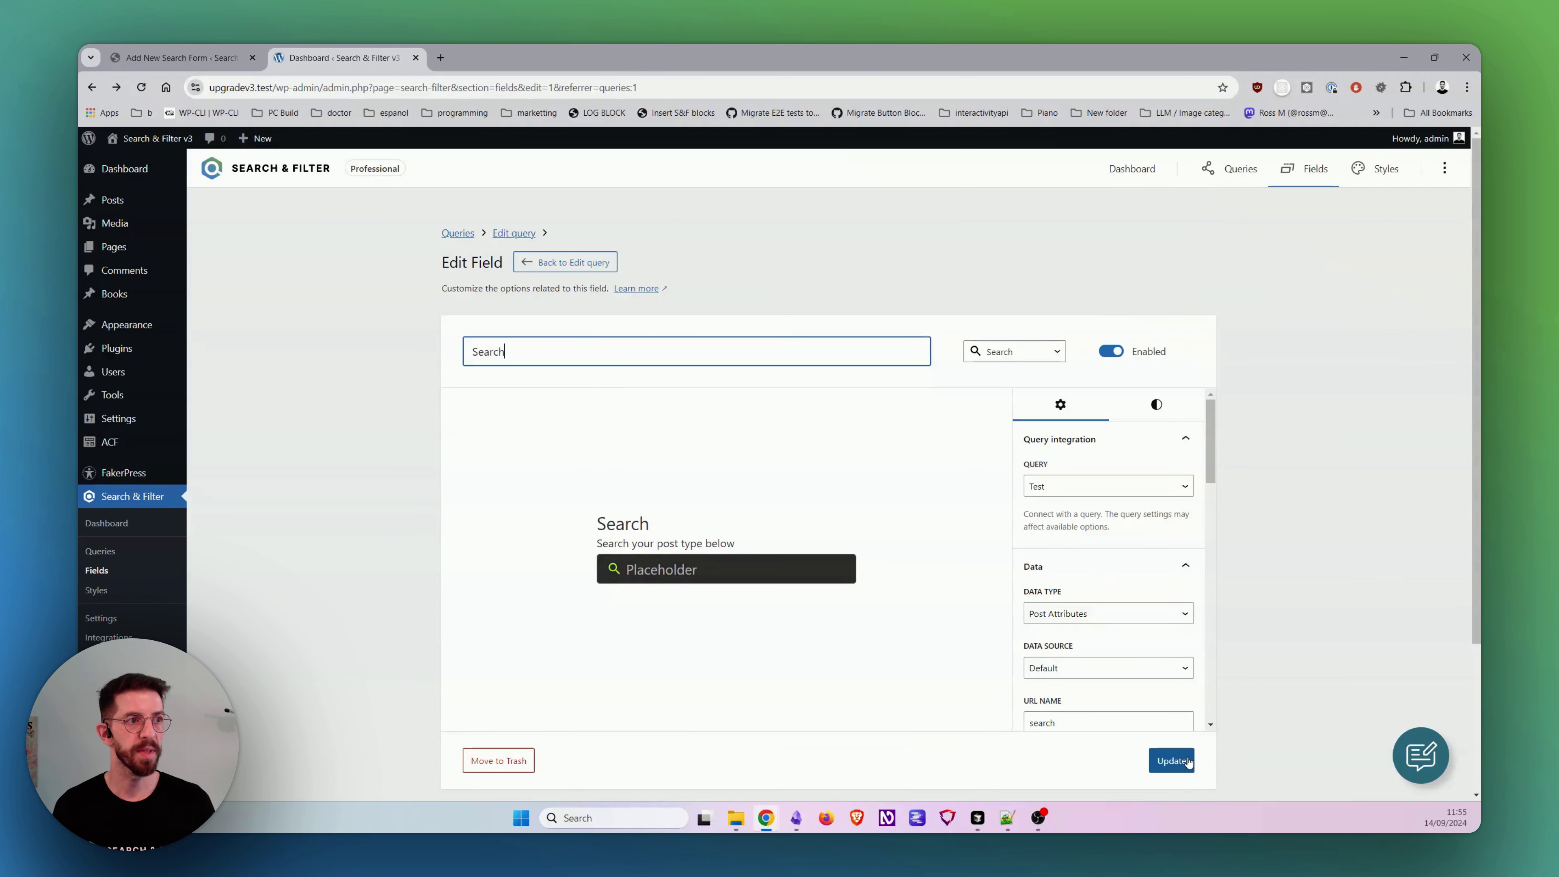
{"action": "left_click", "coordinate": [1188, 762]}
{"action": "scroll", "coordinate": [975, 673], "scroll_direction": "down", "scroll_amount": 2}
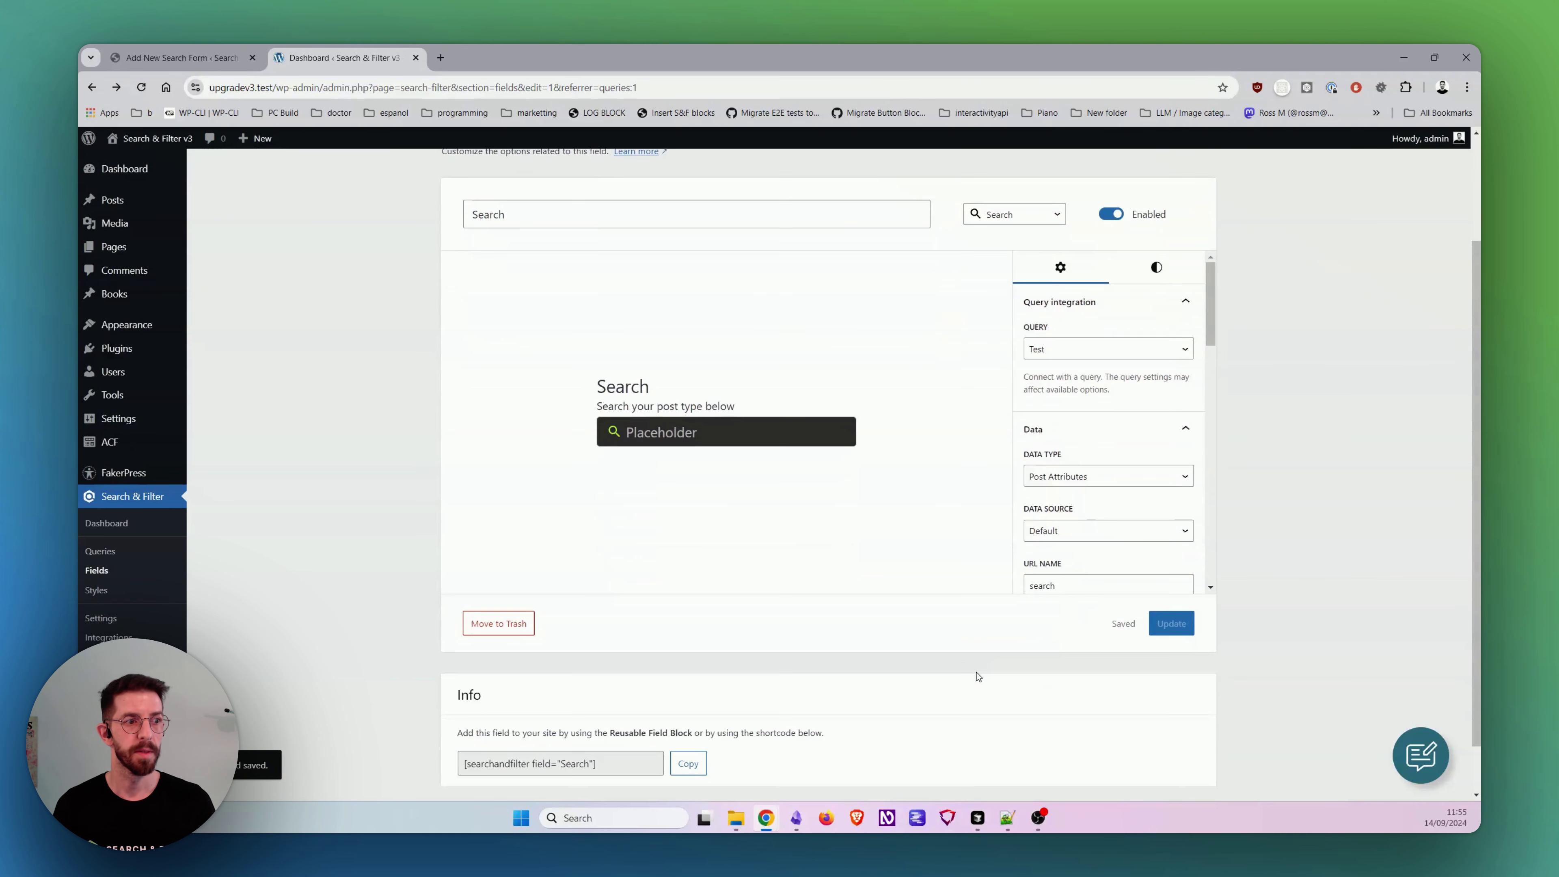
Step: Examine the usage instructions and the shortcode in the Search field's info section
{"action": "left_click_drag", "start_coordinate": [456, 739], "coordinate": [830, 737]}
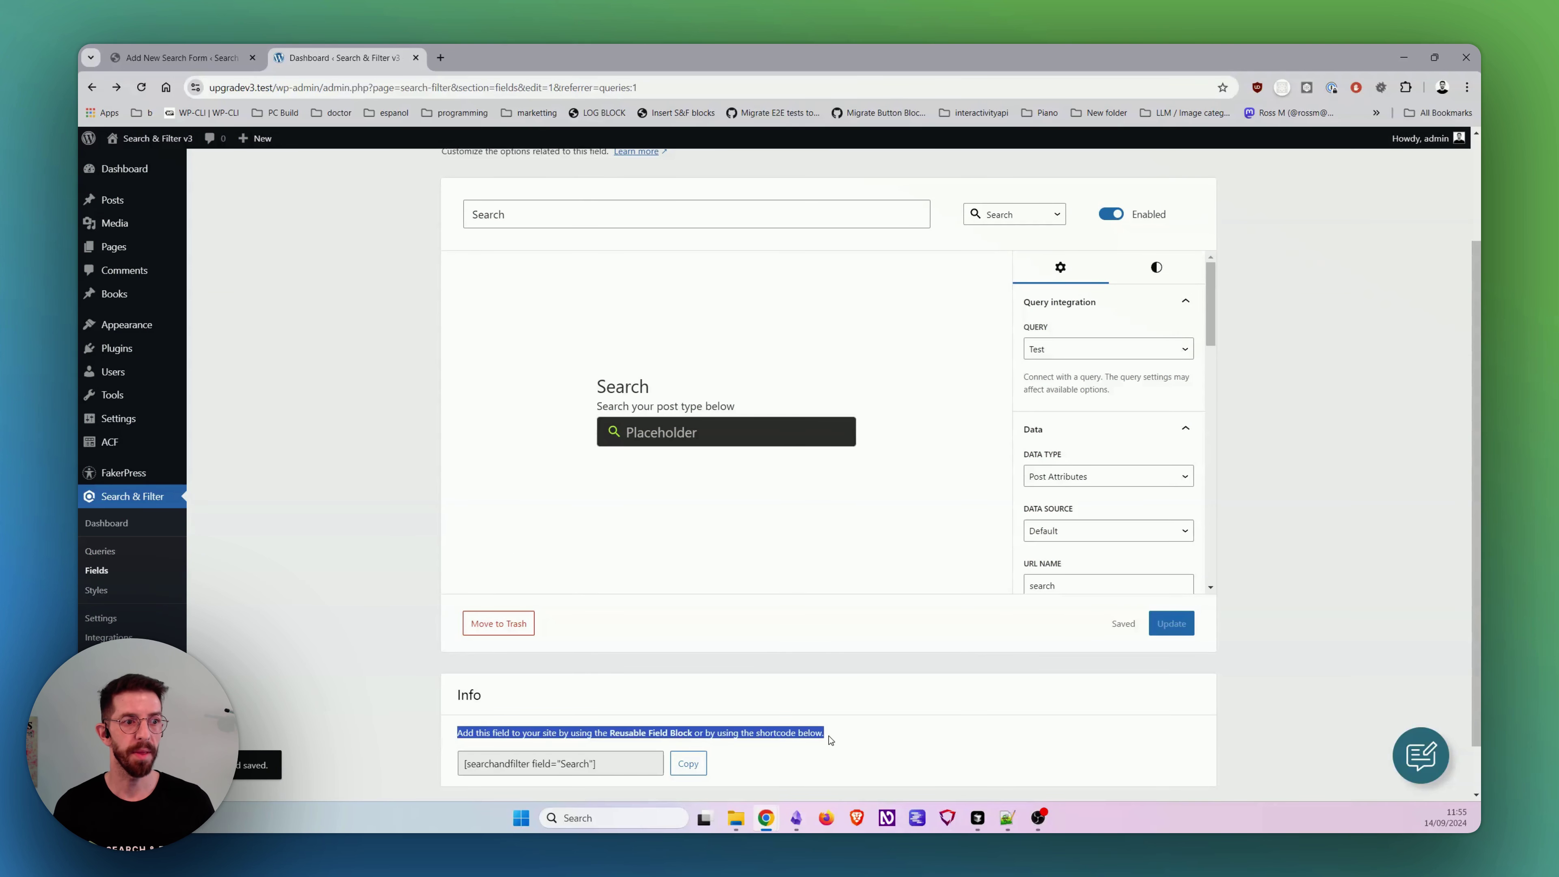
{"action": "left_click", "coordinate": [539, 761]}
{"action": "left_click_drag", "start_coordinate": [616, 764], "coordinate": [410, 769]}
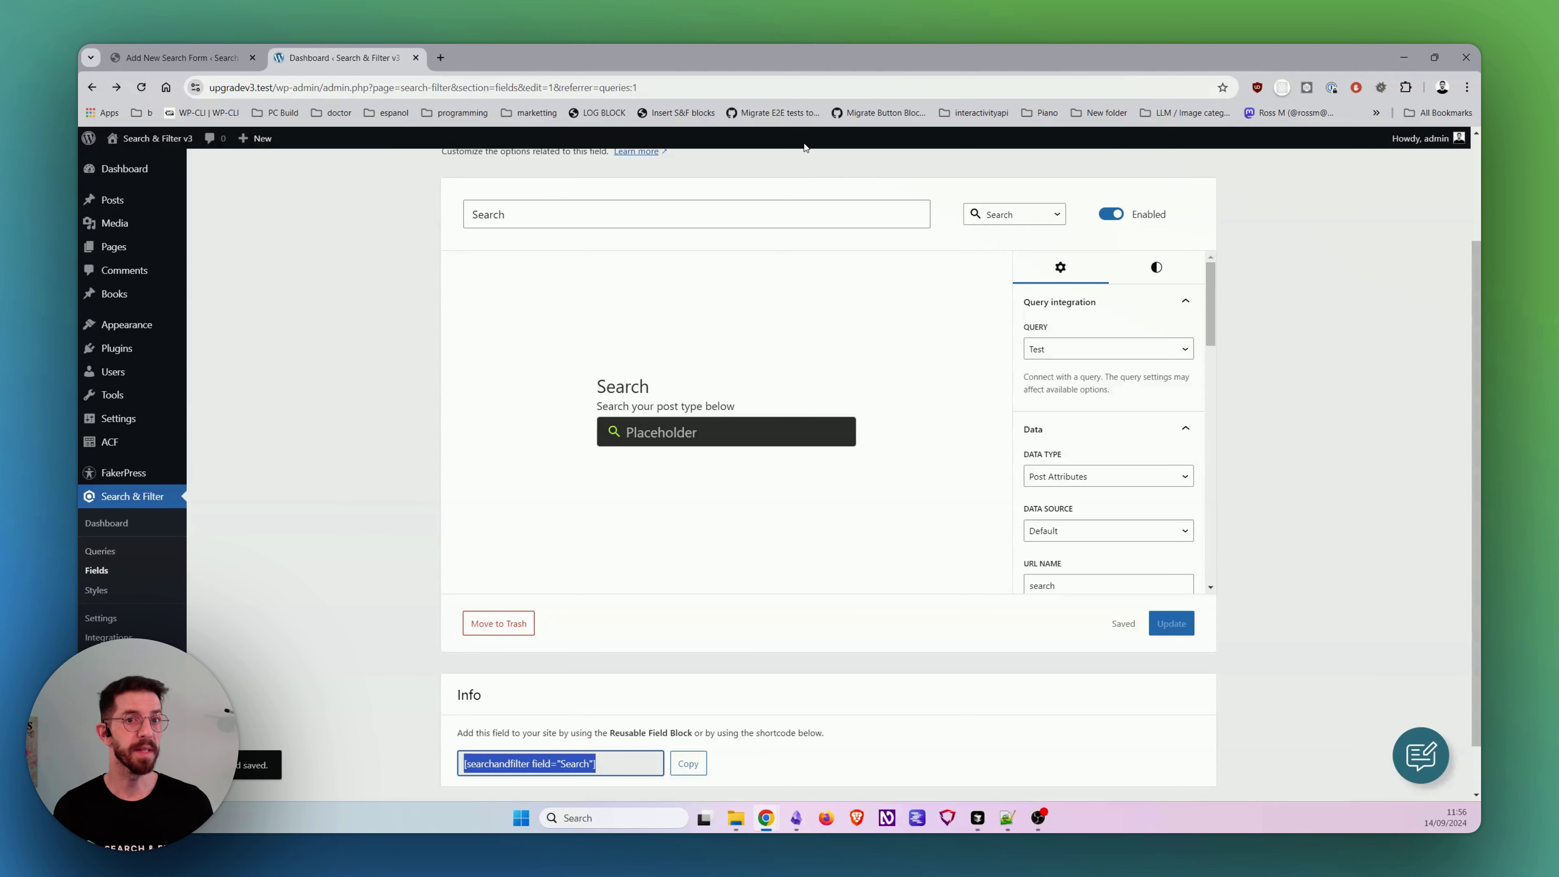
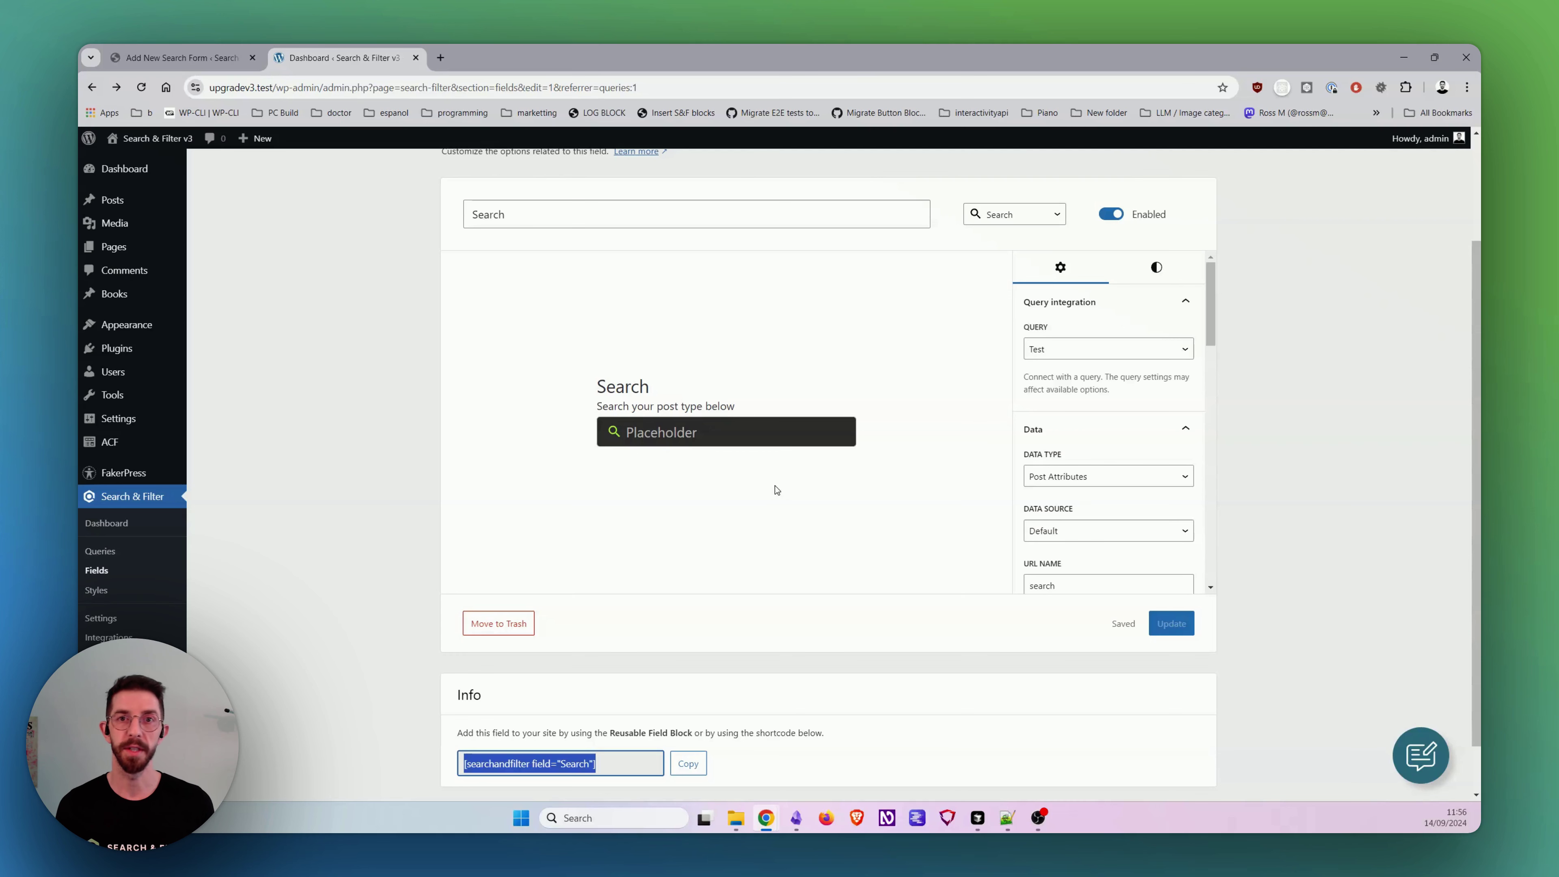
Step: Create a new WordPress page in a separate browser tab and title it "Test page"
{"action": "middle_click", "coordinate": [114, 247]}
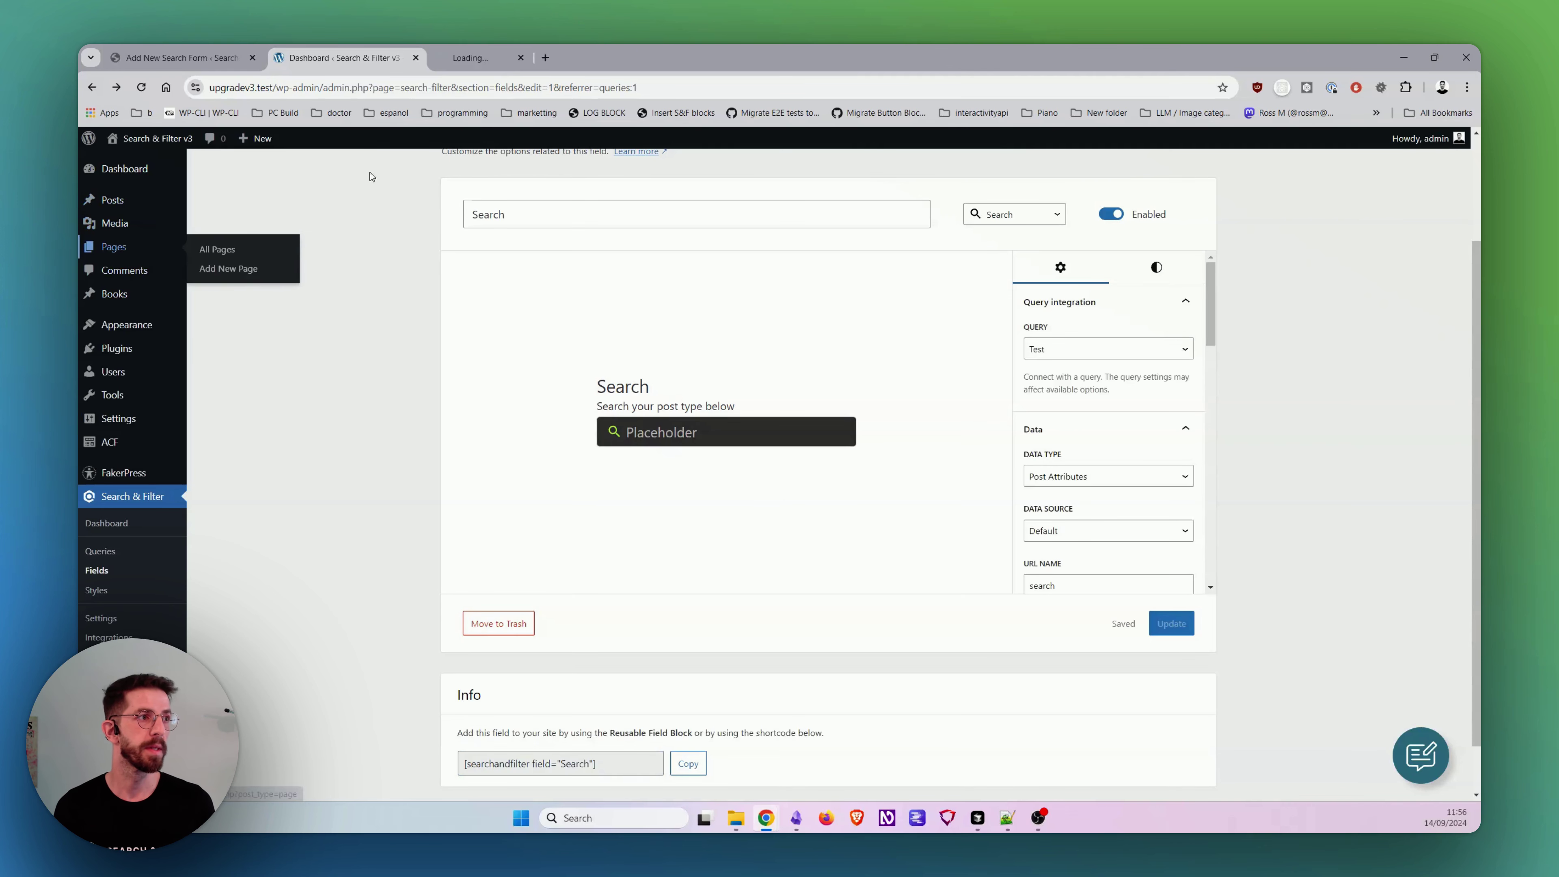
{"action": "key", "text": "ctrl+Tab"}
{"action": "left_click", "coordinate": [285, 175]}
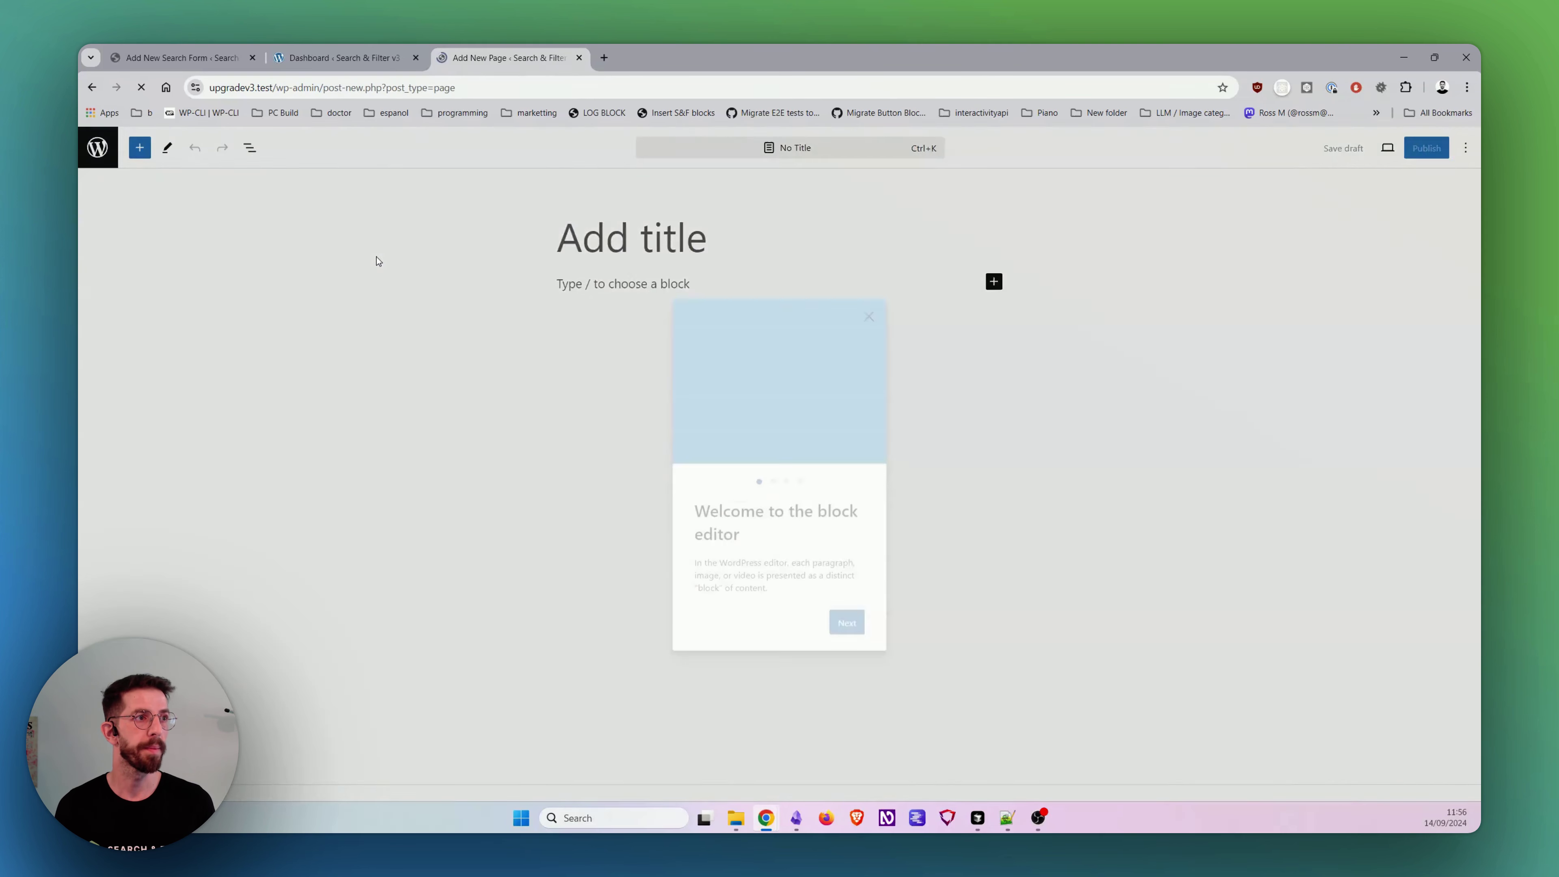
{"action": "left_click", "coordinate": [516, 231]}
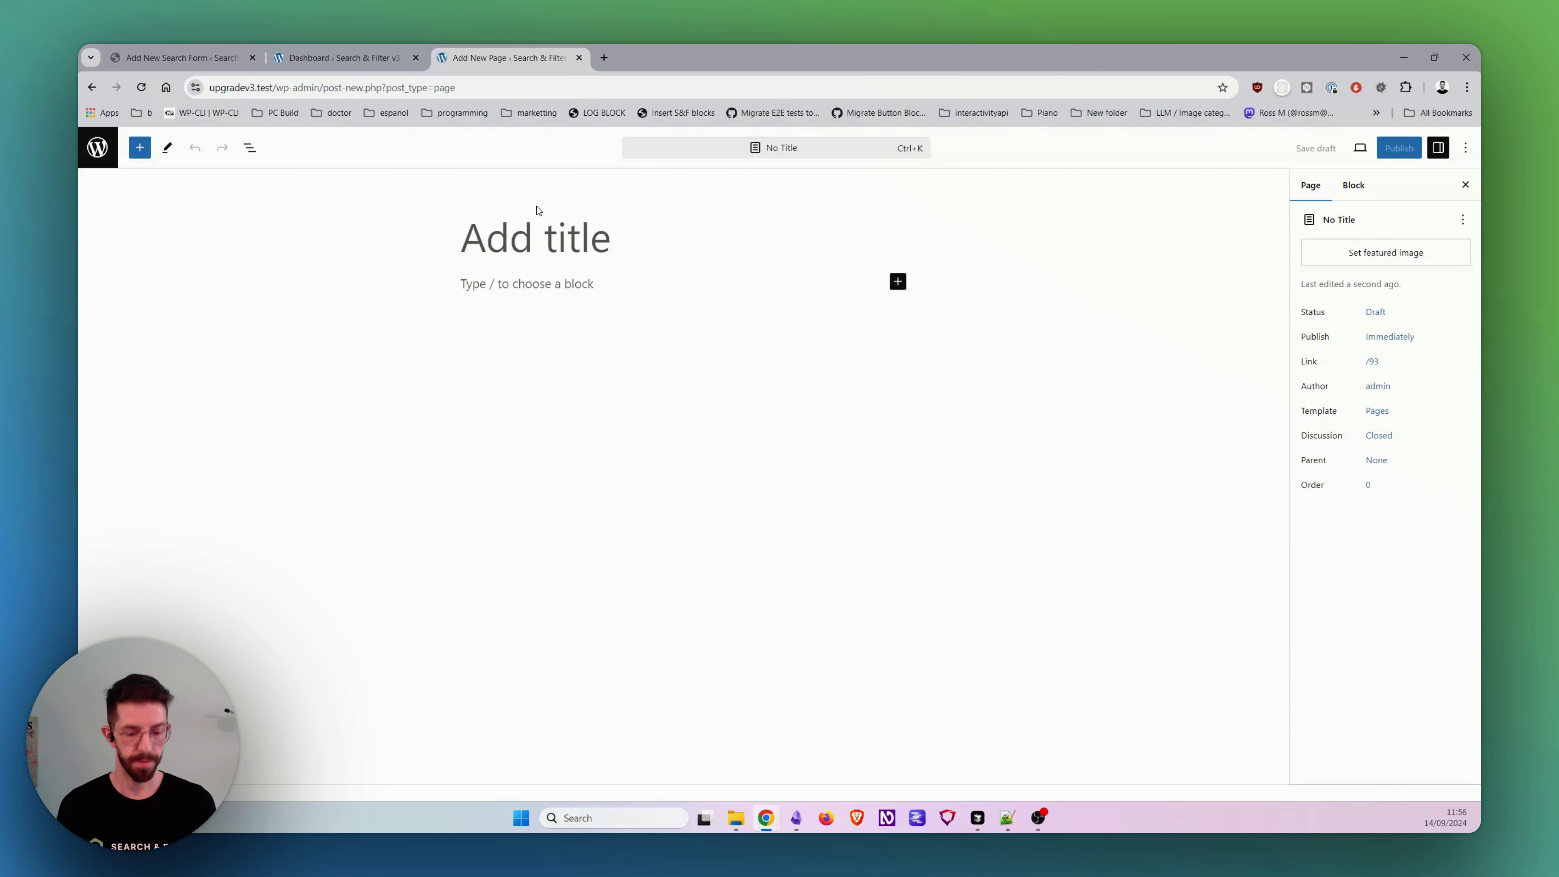
{"action": "type", "text": "Test page"}
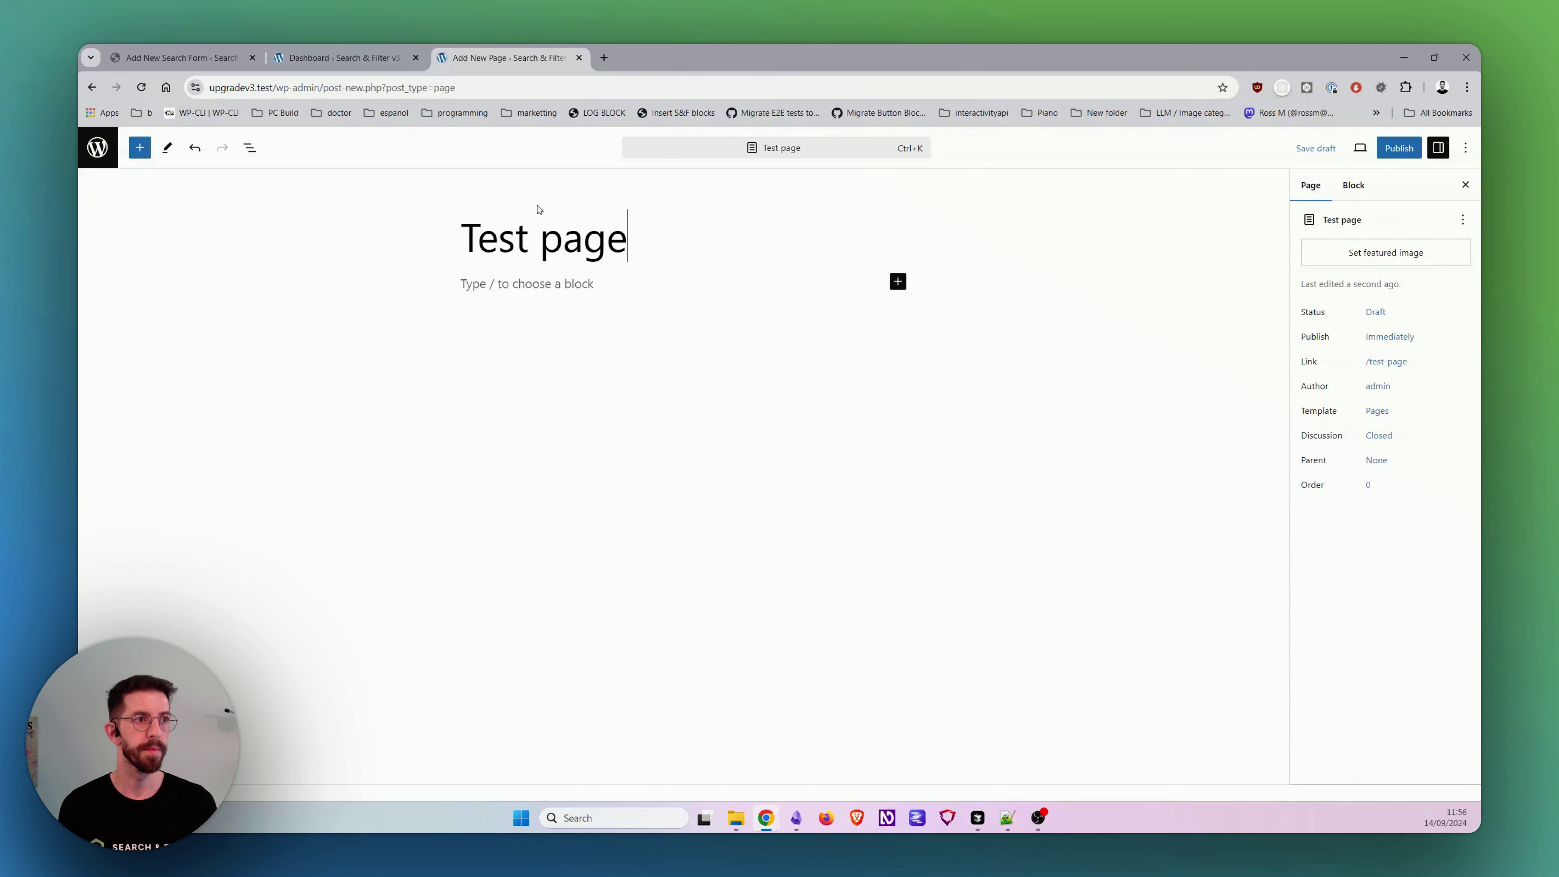
Step: Copy the Search field's shortcode and paste it into the body of the Test page
{"action": "left_click", "coordinate": [305, 58]}
{"action": "scroll", "coordinate": [678, 599], "scroll_direction": "down", "scroll_amount": 2}
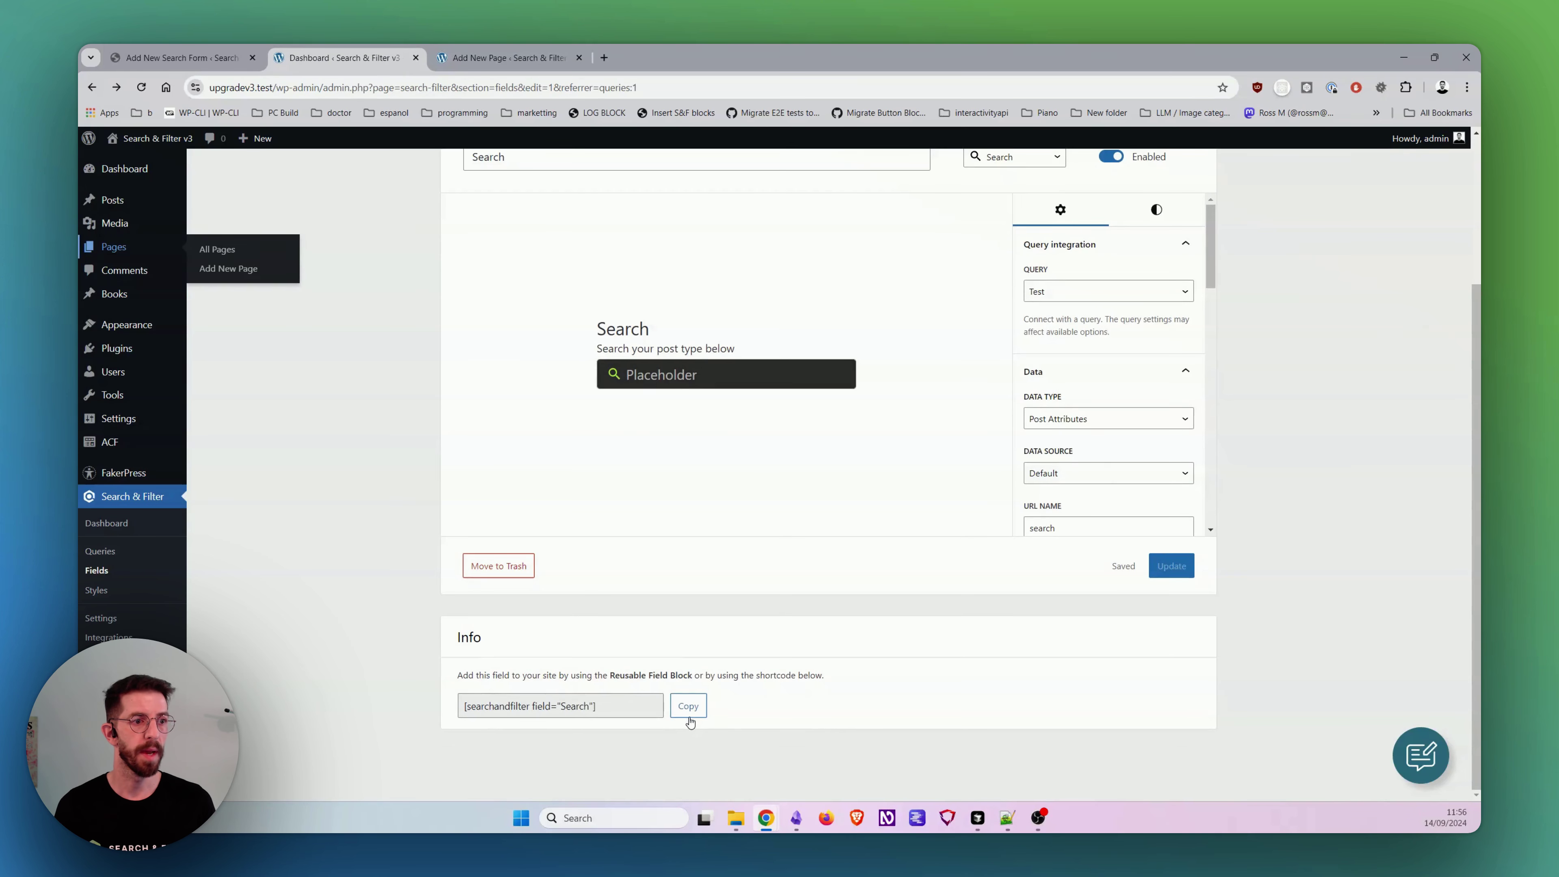
{"action": "left_click", "coordinate": [689, 706]}
{"action": "left_click", "coordinate": [503, 58]}
{"action": "left_click", "coordinate": [538, 284]}
{"action": "key", "text": "ctrl+v"}
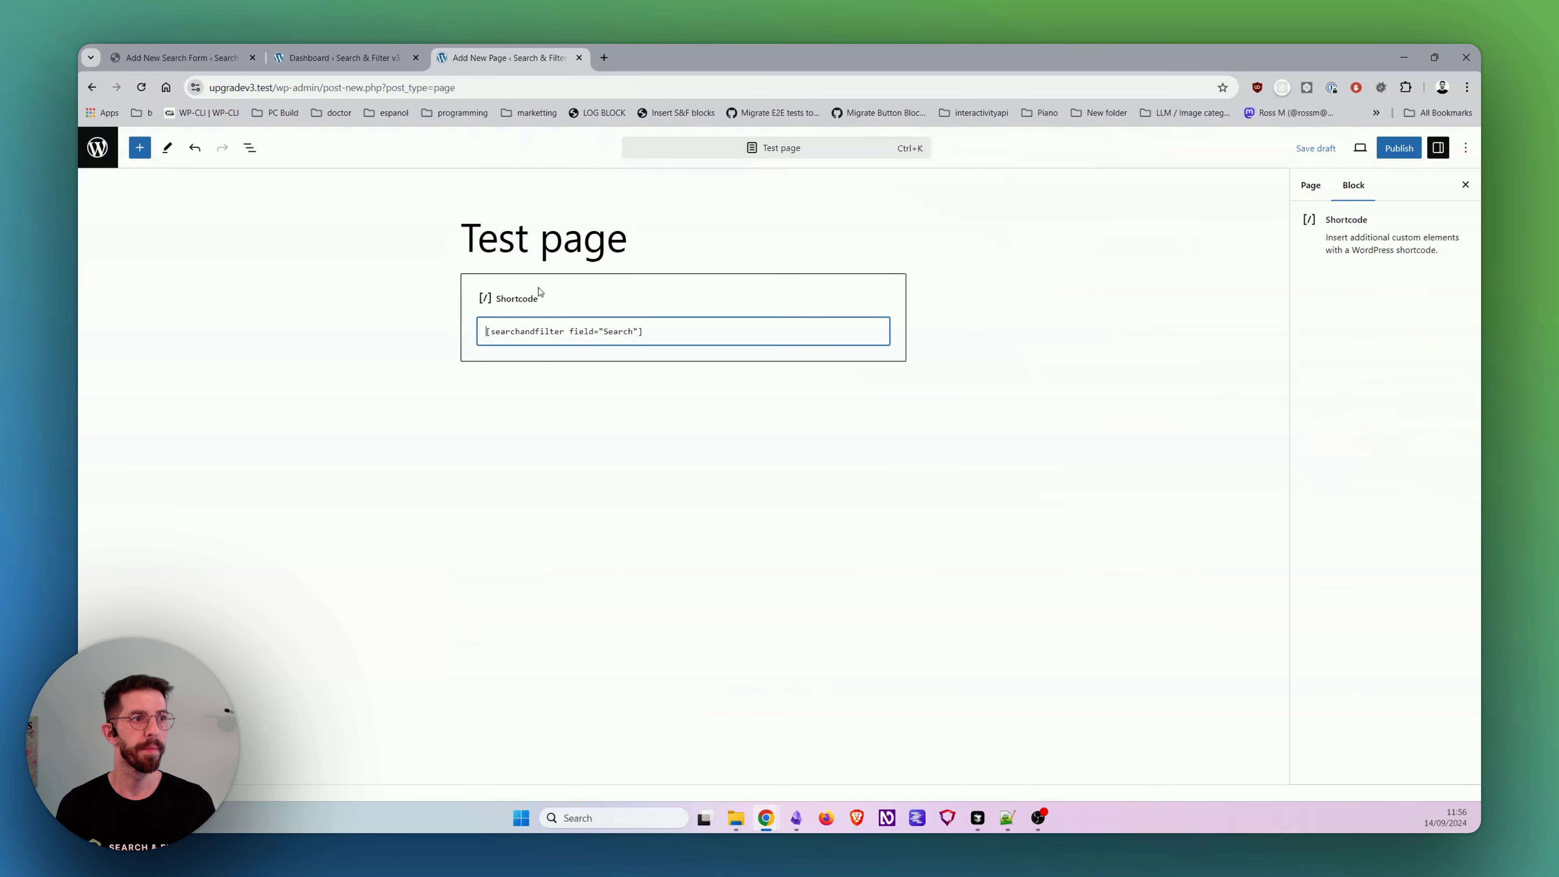
Step: Publish the Test page and open the live page in a new browser tab
{"action": "left_click", "coordinate": [1399, 147]}
{"action": "left_click", "coordinate": [1342, 147]}
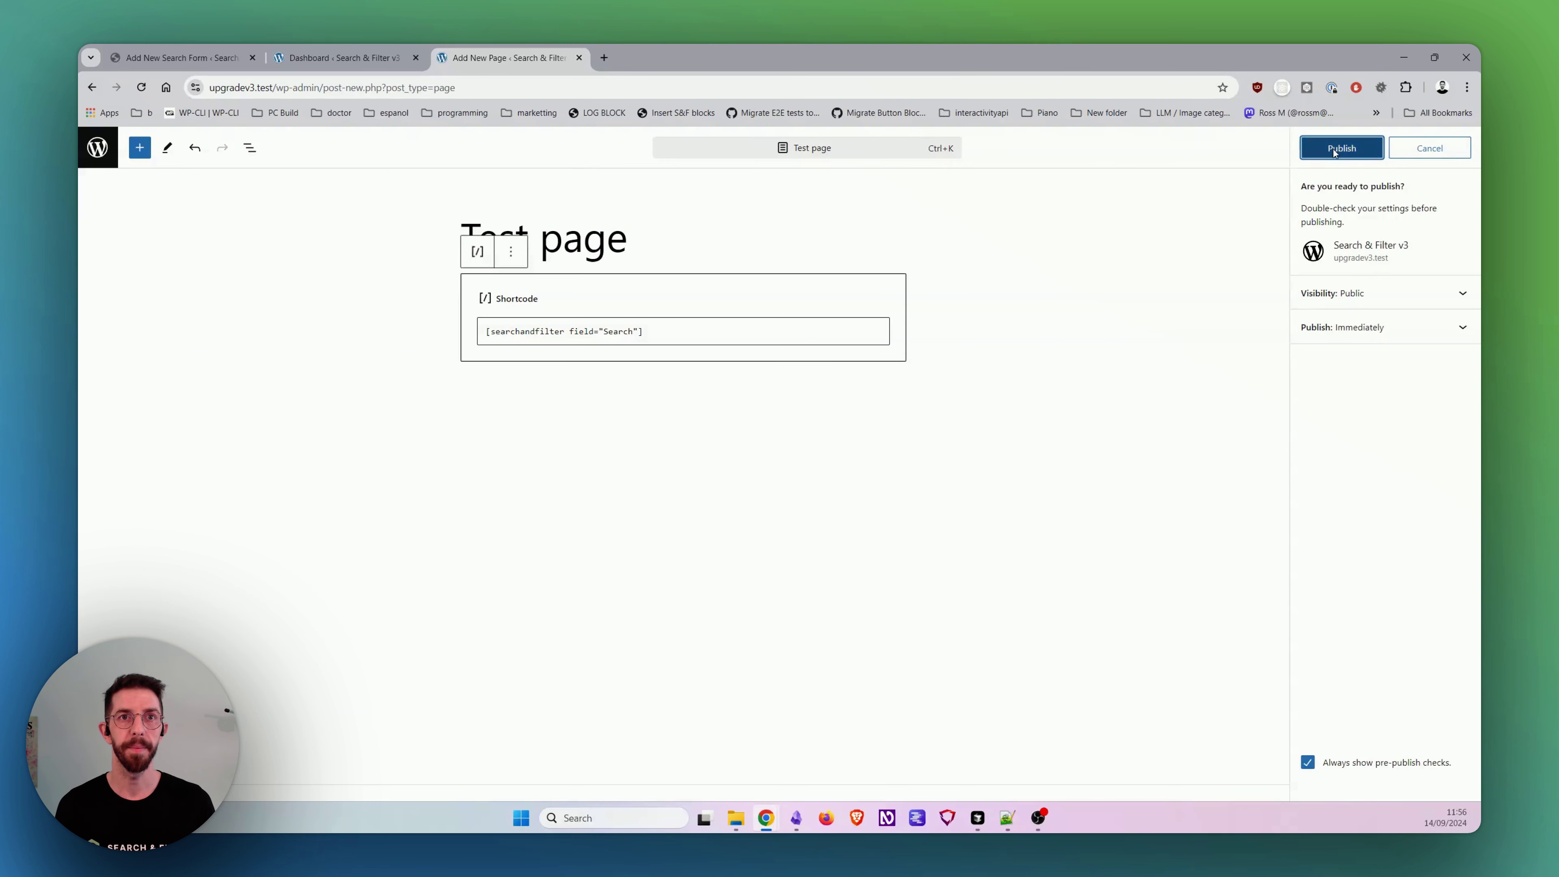
{"action": "middle_click", "coordinate": [1319, 186]}
Step: Wrap the shortcode block in a group, save the Test page and reload its live view
{"action": "left_click", "coordinate": [249, 147]}
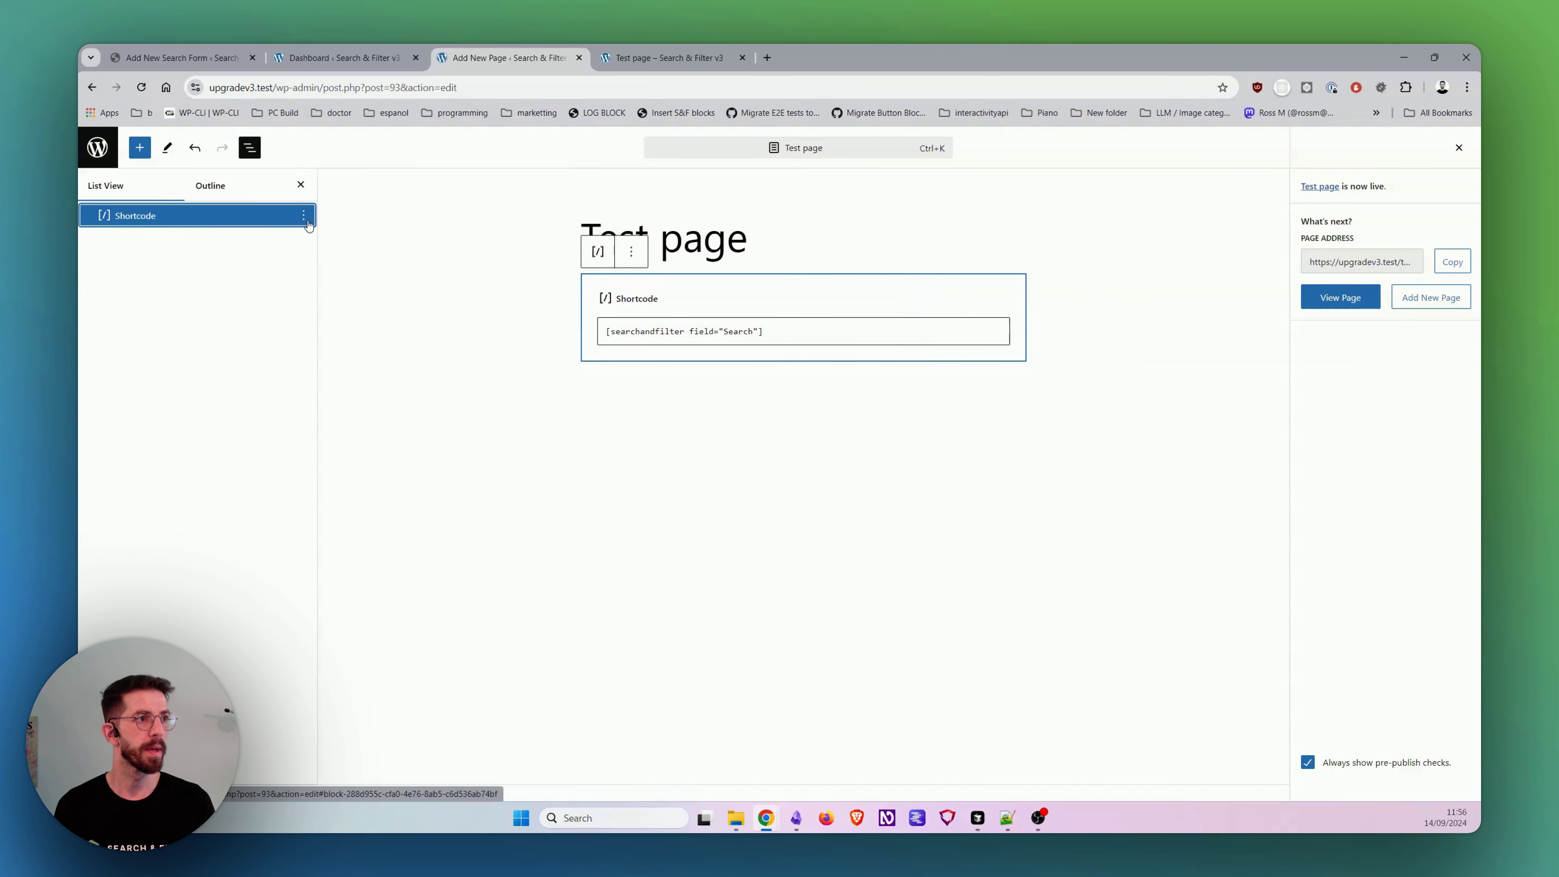
{"action": "left_click", "coordinate": [304, 215]}
{"action": "left_click", "coordinate": [396, 361]}
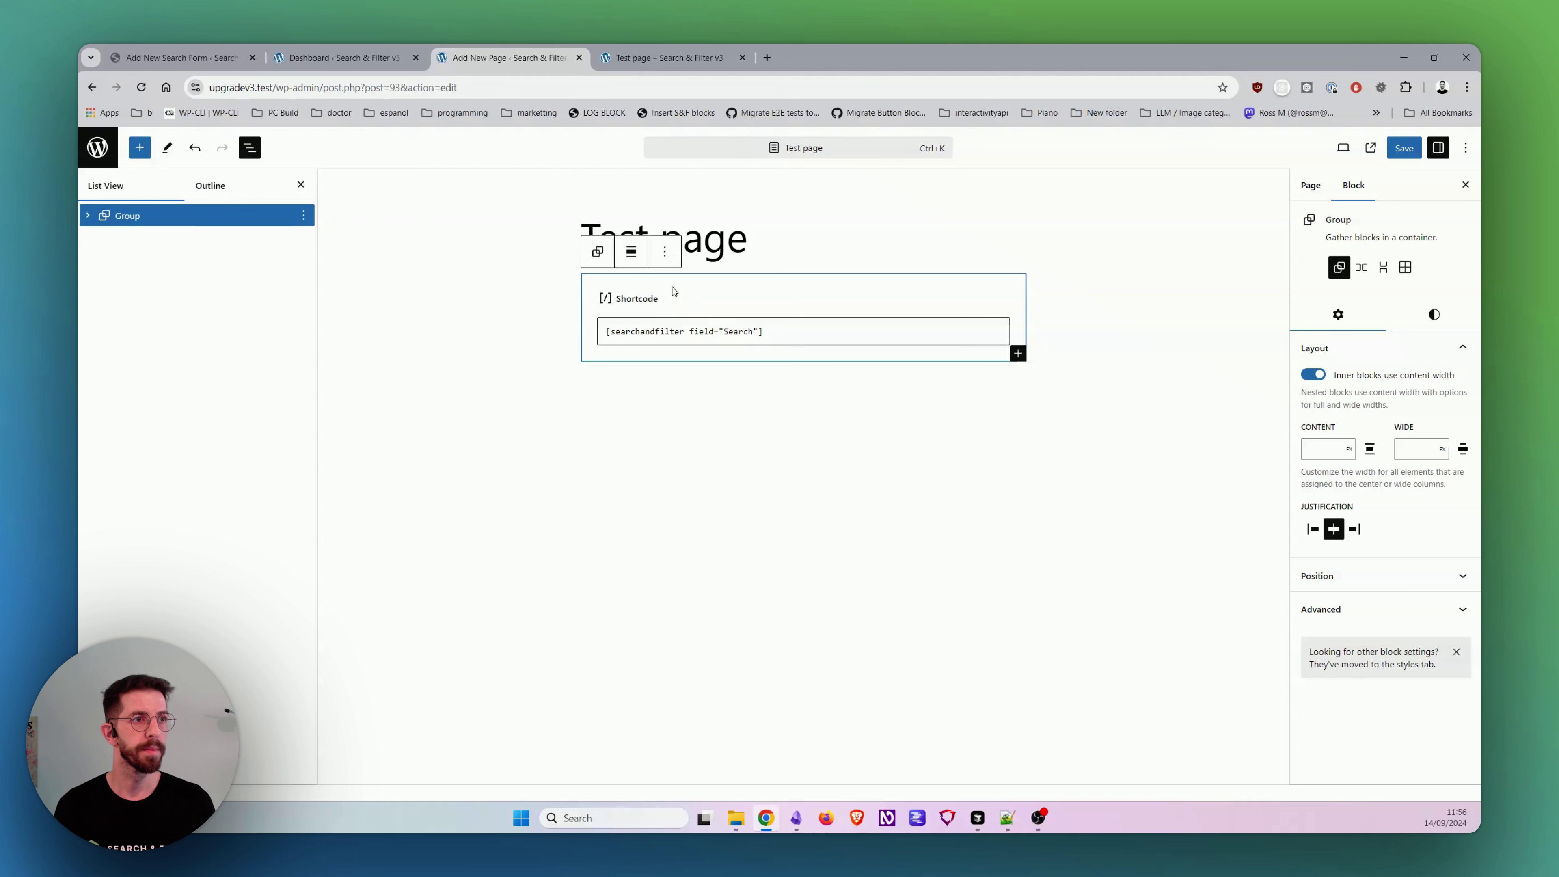
{"action": "left_click", "coordinate": [1404, 147]}
{"action": "left_click", "coordinate": [670, 54]}
{"action": "key", "text": "F5"}
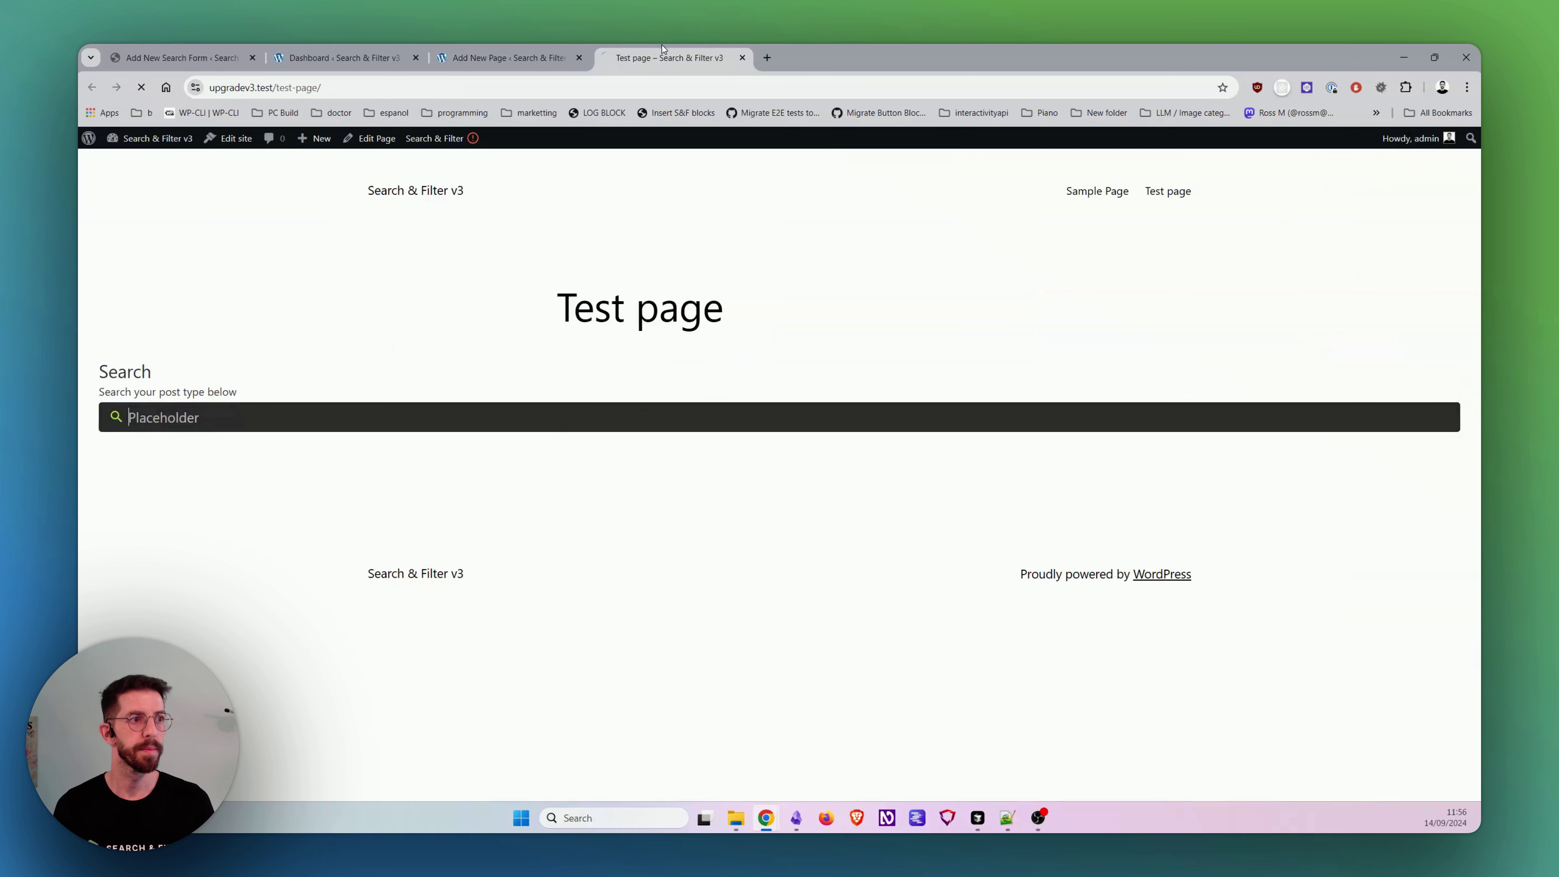
Step: Test the search field on the live page by submitting "sdfsdf"
{"action": "left_click", "coordinate": [668, 417]}
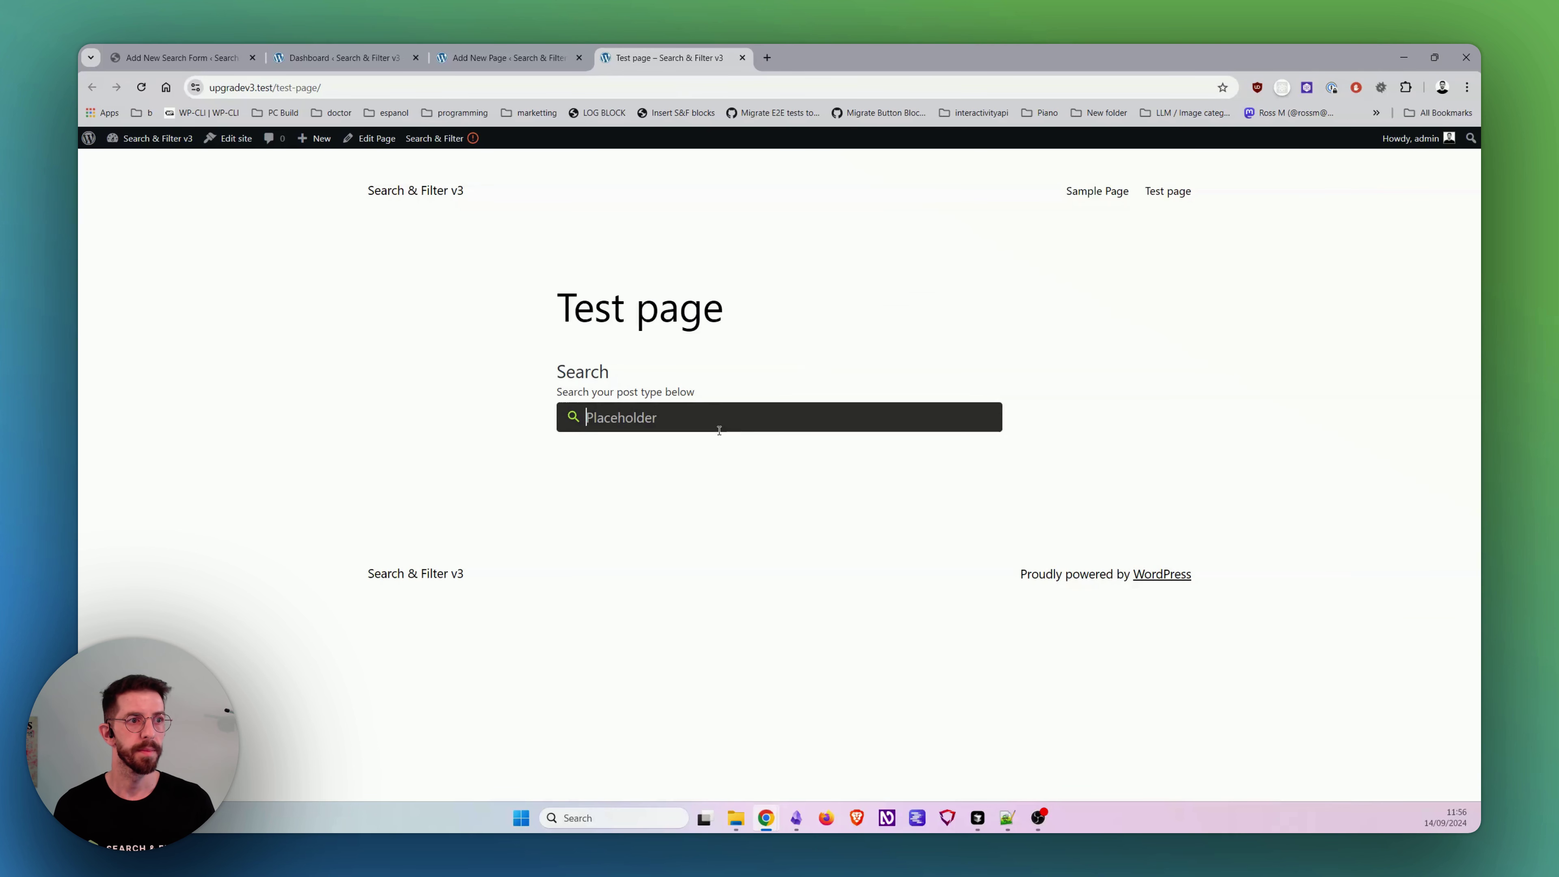
{"action": "type", "text": "sdfsdf"}
{"action": "left_click", "coordinate": [985, 418]}
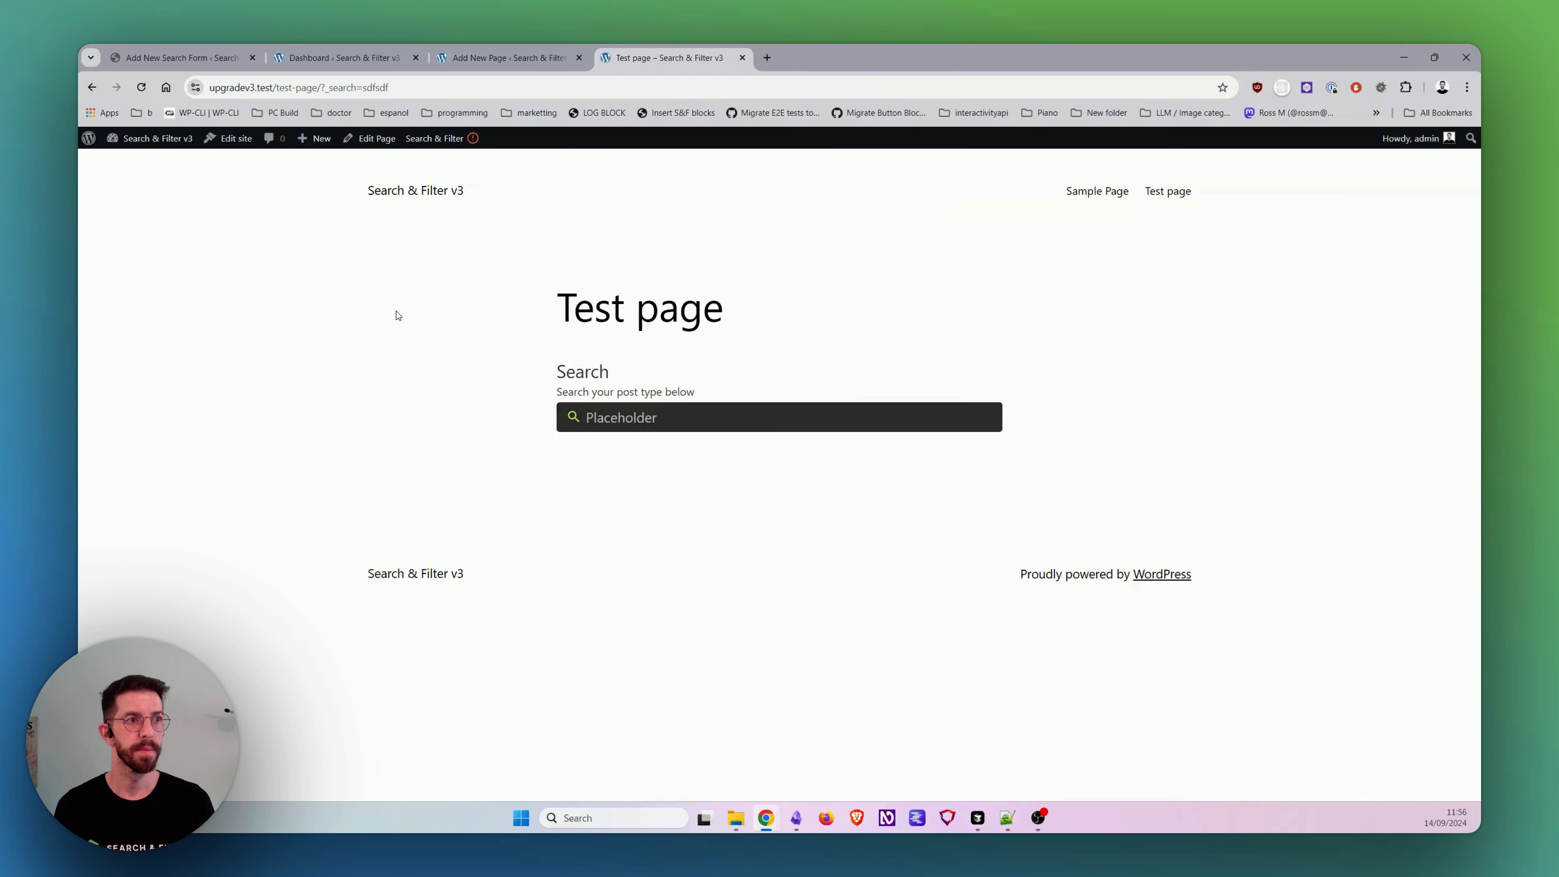
Step: Return from the Search field to the Test query and start a new connected field
{"action": "left_click", "coordinate": [501, 54]}
{"action": "left_click", "coordinate": [352, 54]}
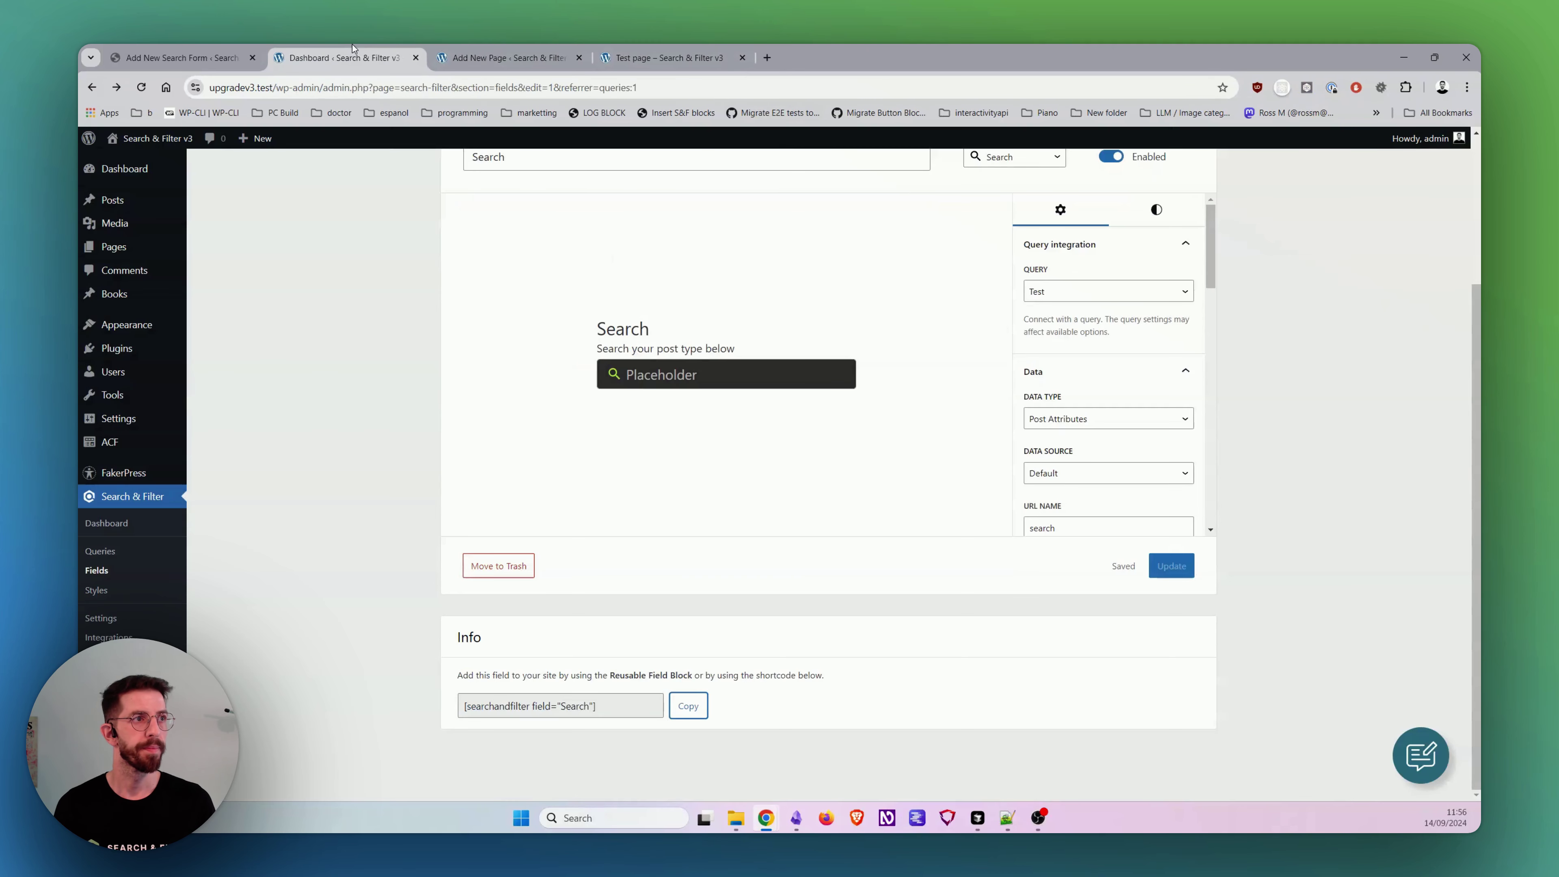
{"action": "left_click", "coordinate": [587, 261]}
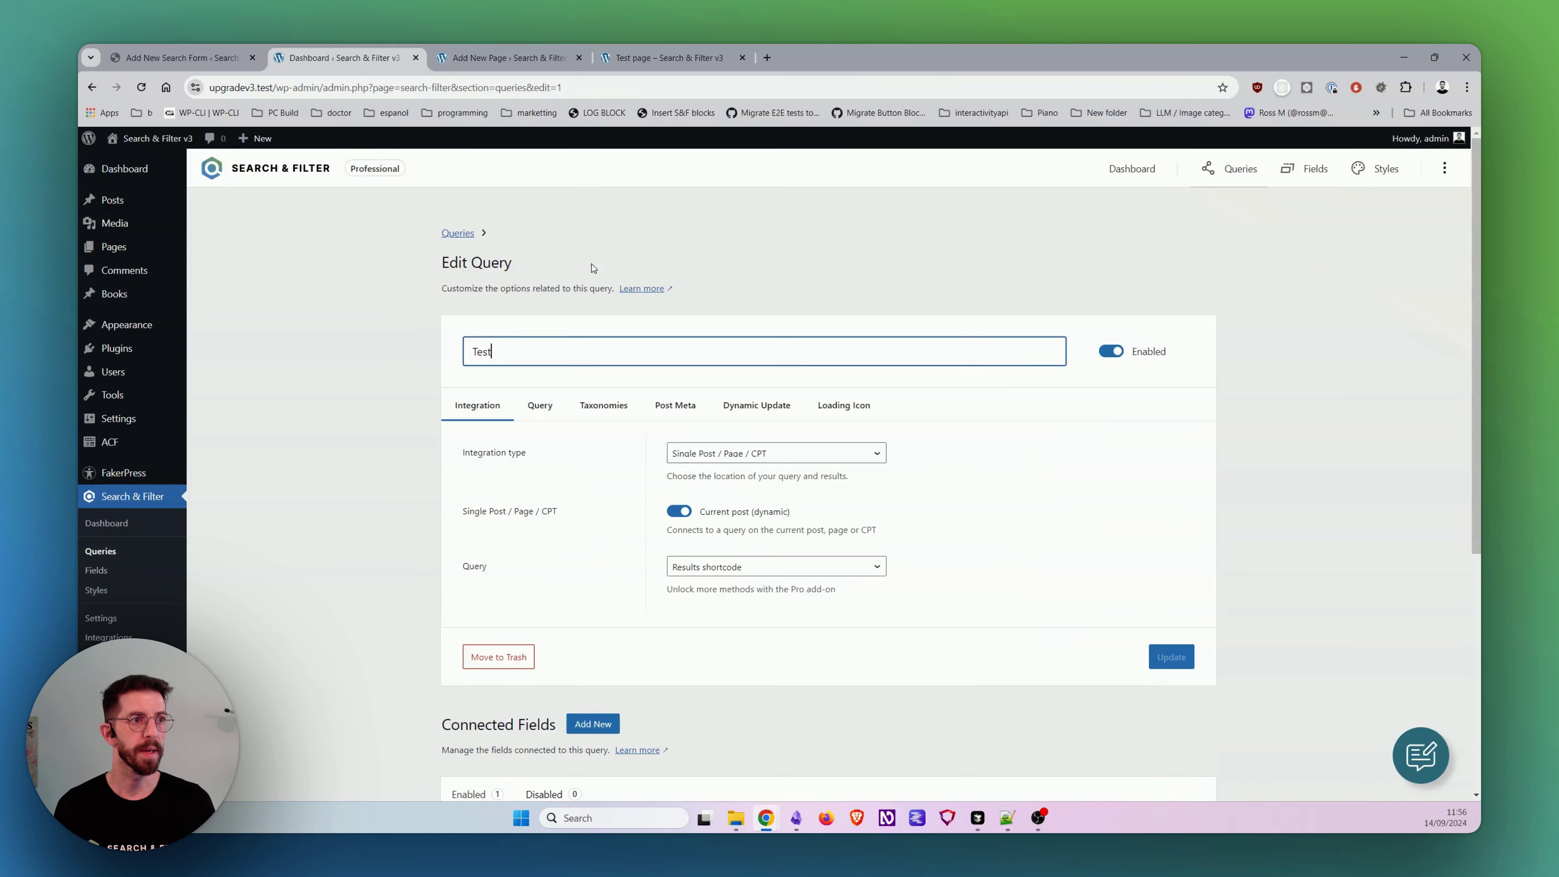
{"action": "scroll", "coordinate": [588, 403], "scroll_direction": "down", "scroll_amount": 5}
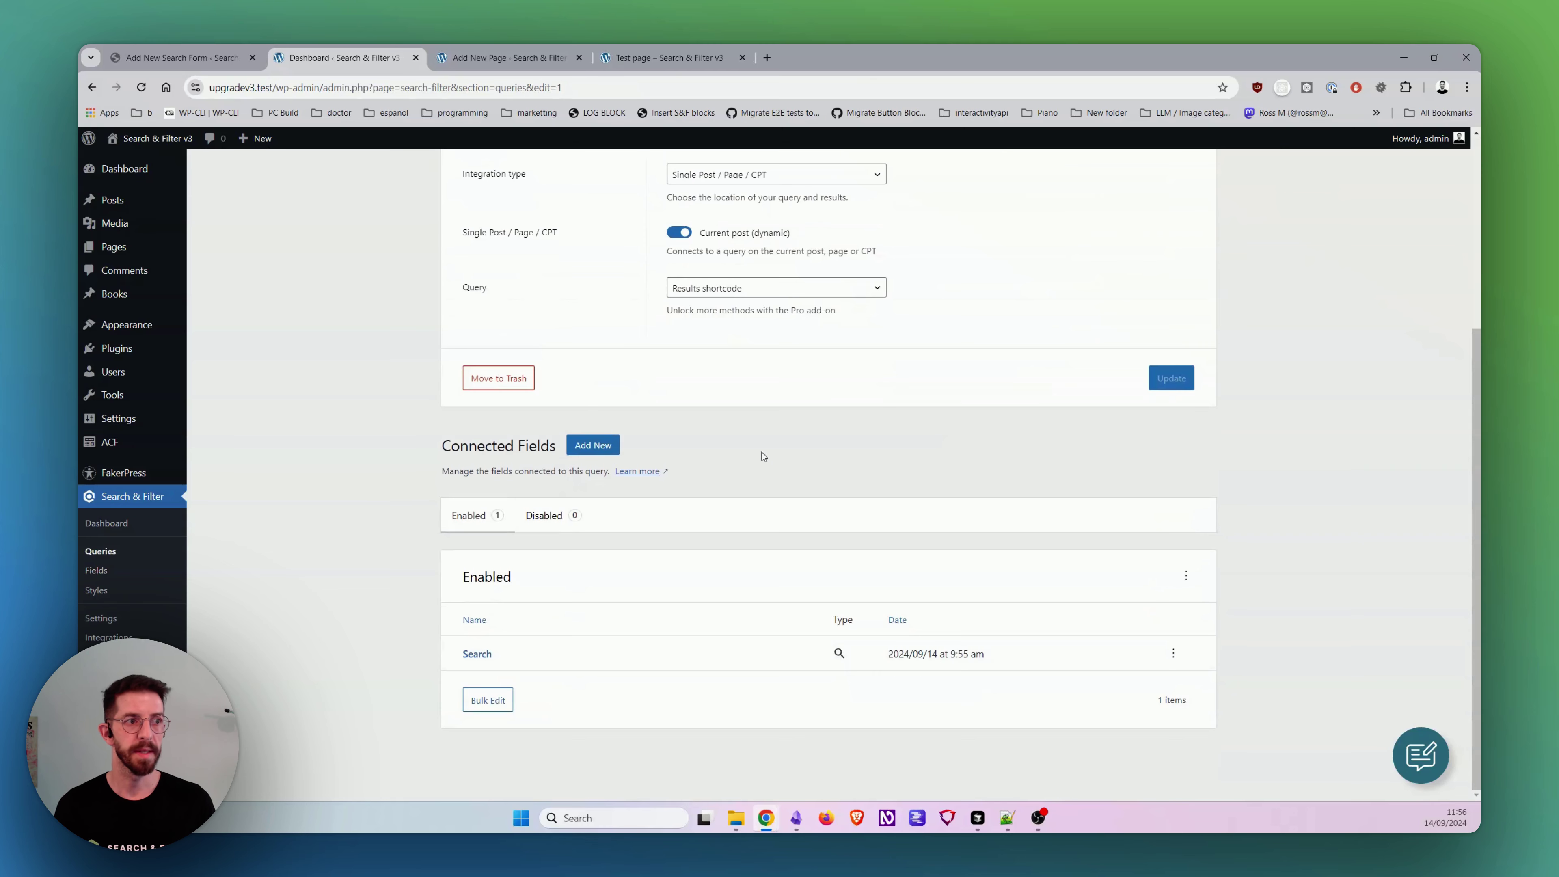
{"action": "left_click", "coordinate": [603, 446]}
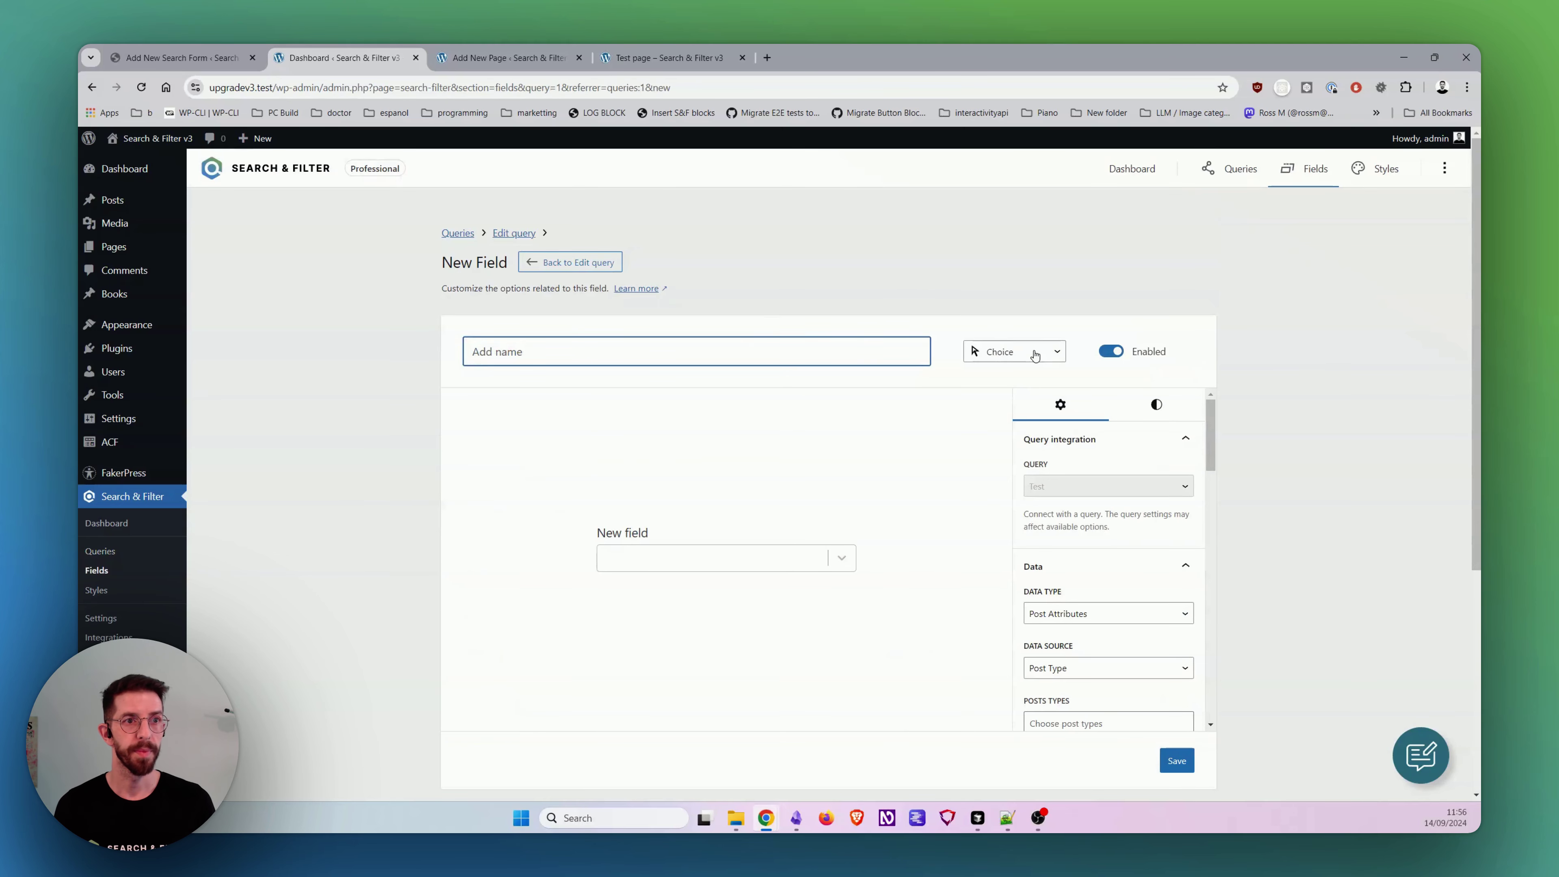
Step: Name the new Choice field "Category test"
{"action": "key", "text": "Tab"}
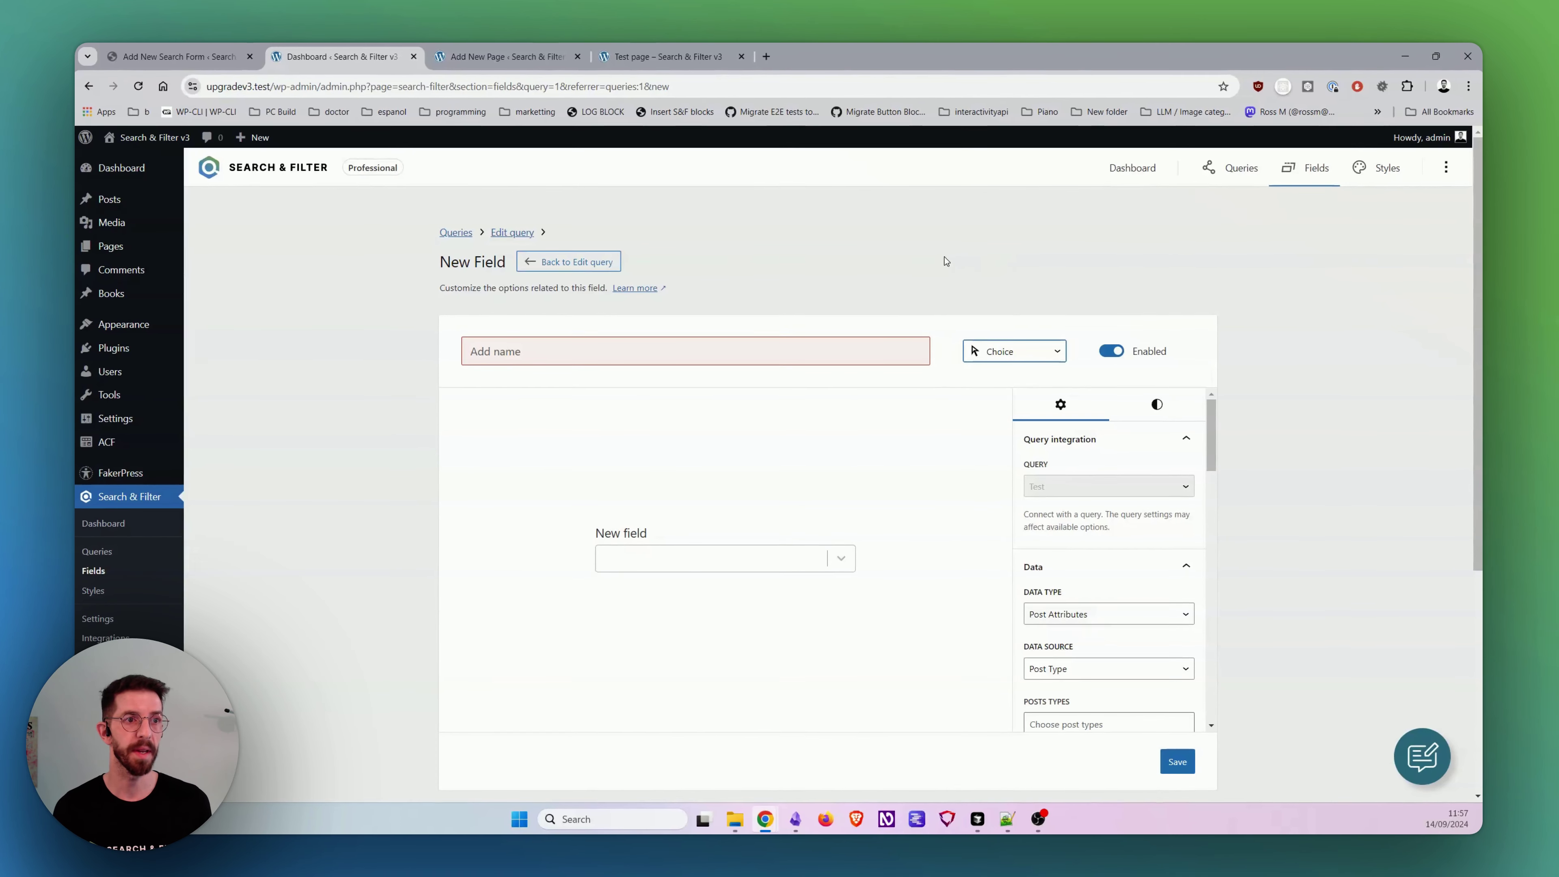
{"action": "left_click", "coordinate": [821, 355]}
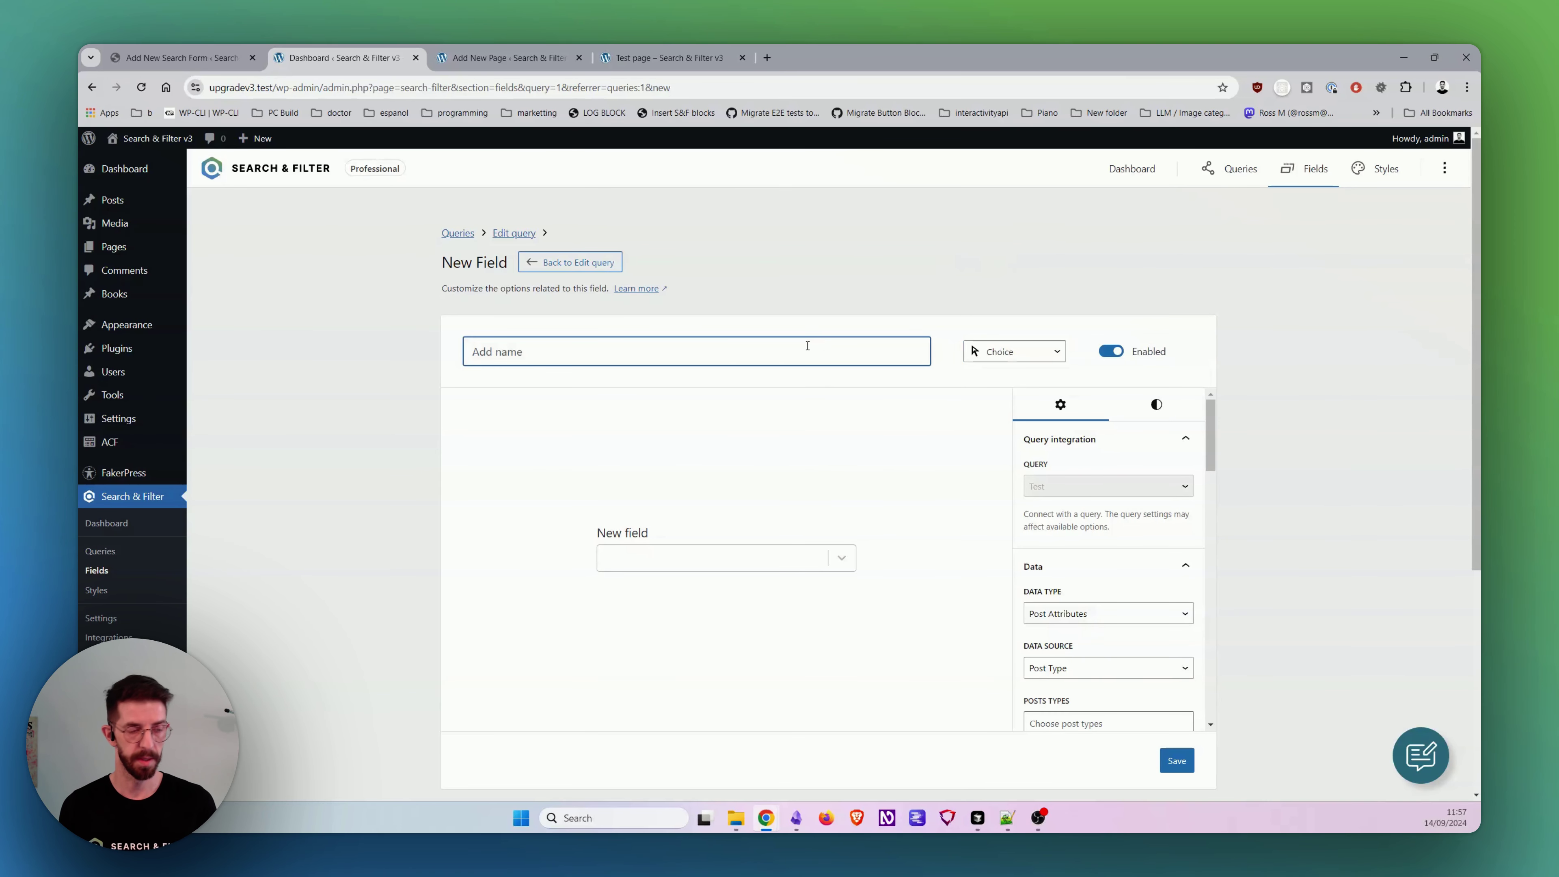
{"action": "type", "text": "Ca"}
{"action": "key", "text": "BackSpace"}
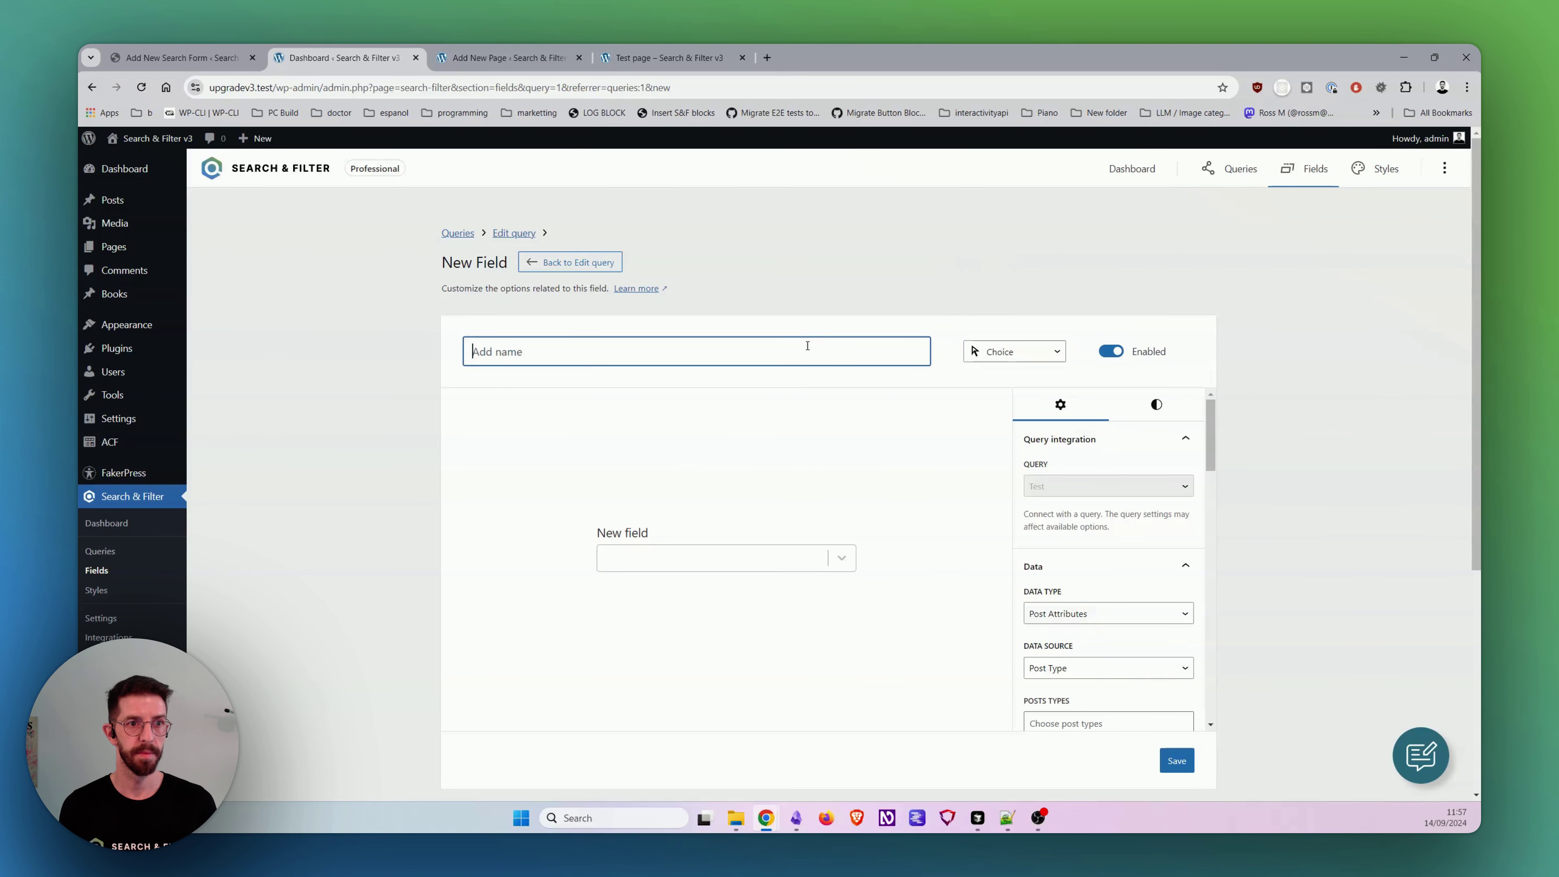
{"action": "type", "text": "Category test"}
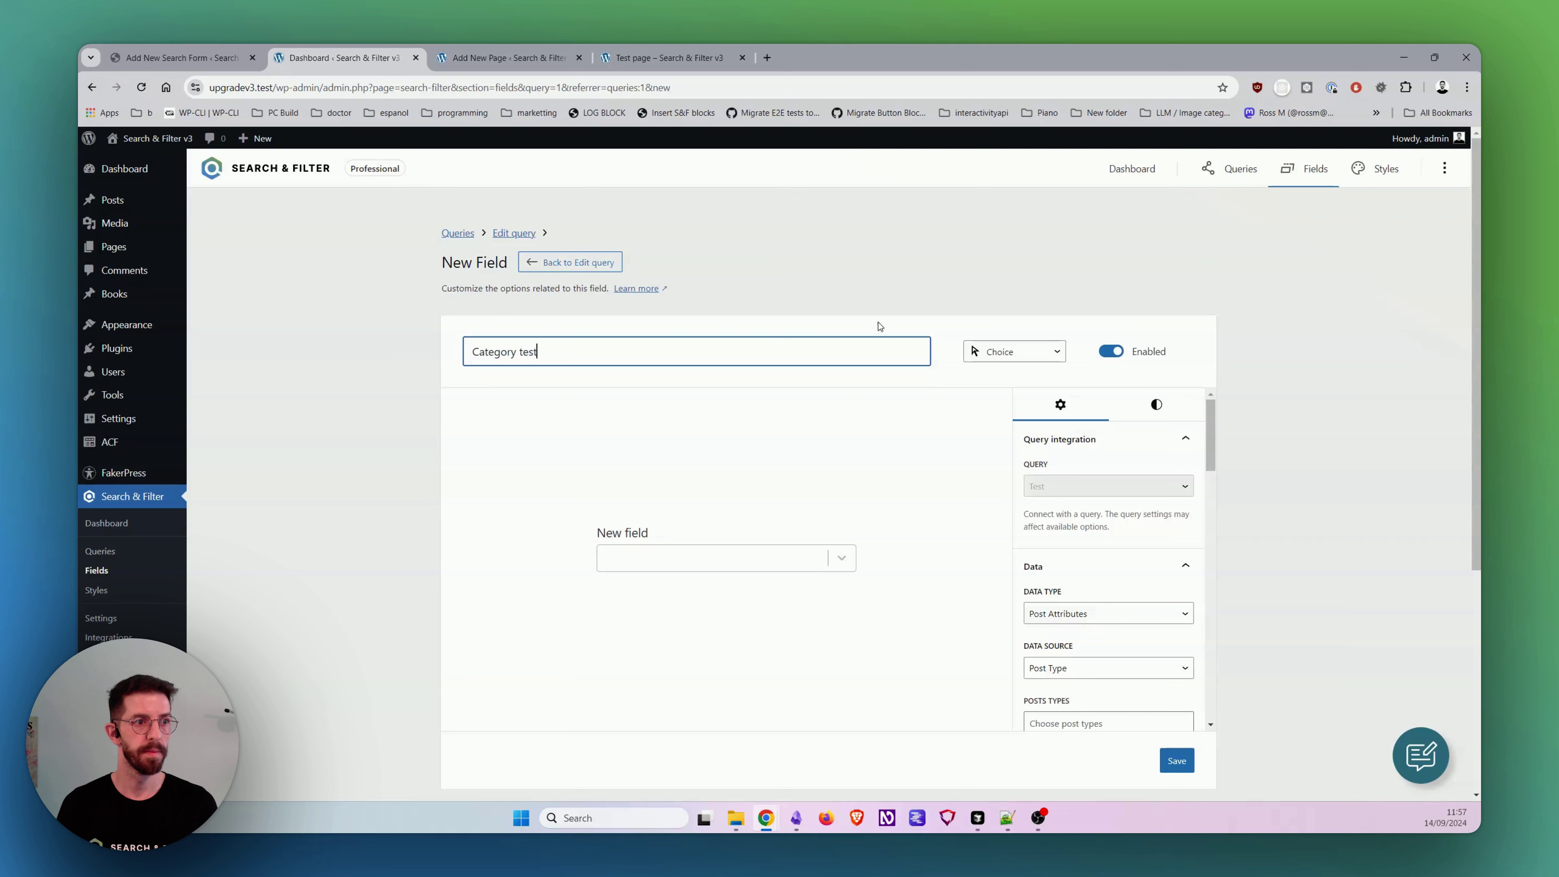
Step: Set the Category test field's data type to Taxonomy
{"action": "scroll", "coordinate": [1099, 491], "scroll_direction": "down", "scroll_amount": 2}
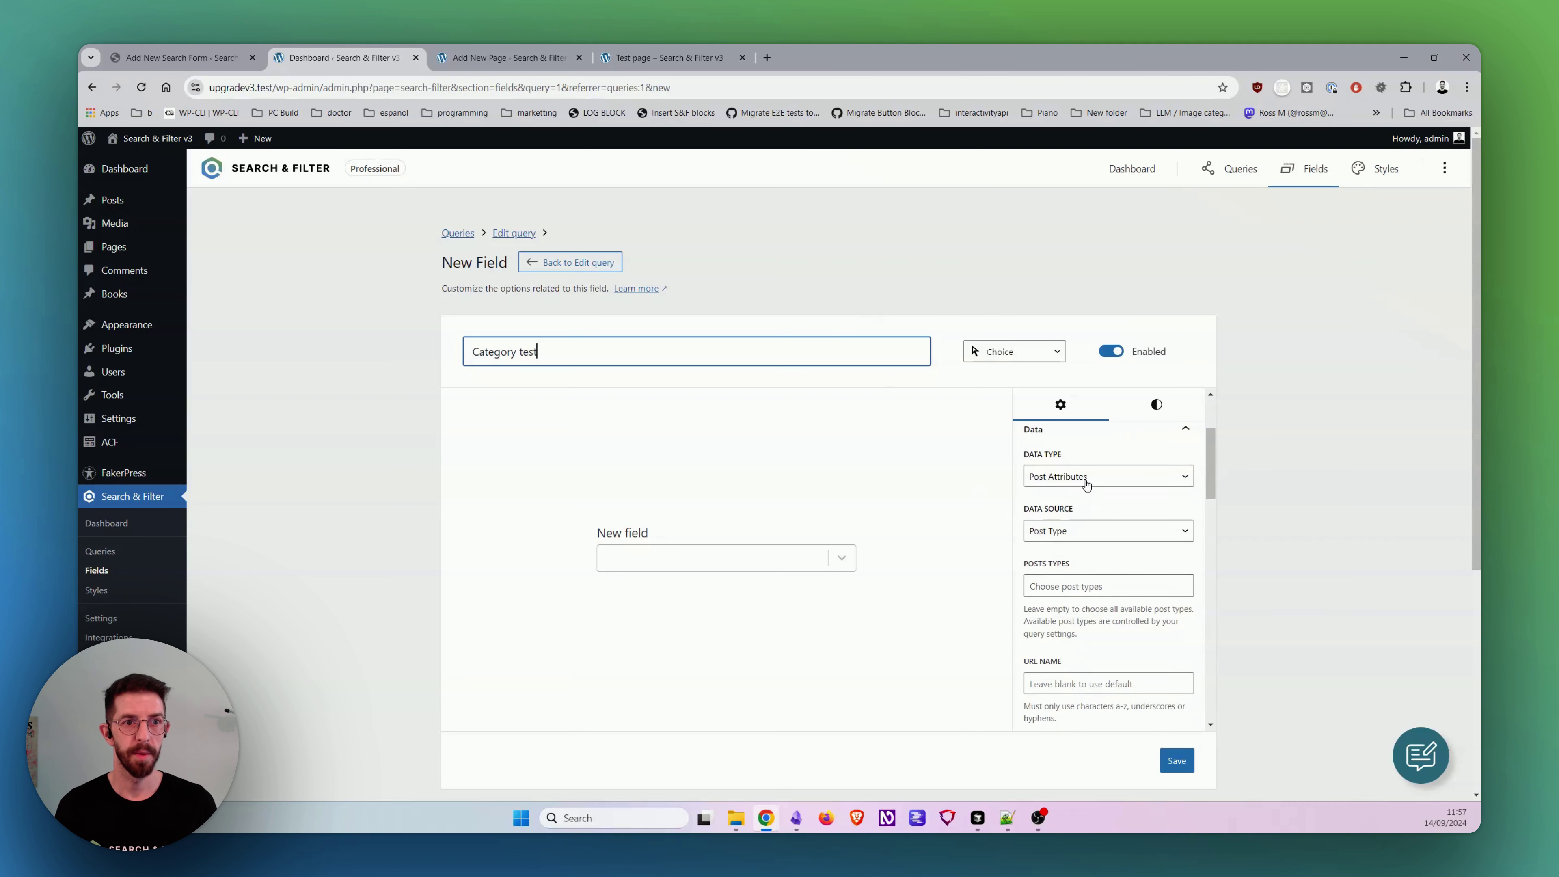
{"action": "left_click", "coordinate": [1093, 478]}
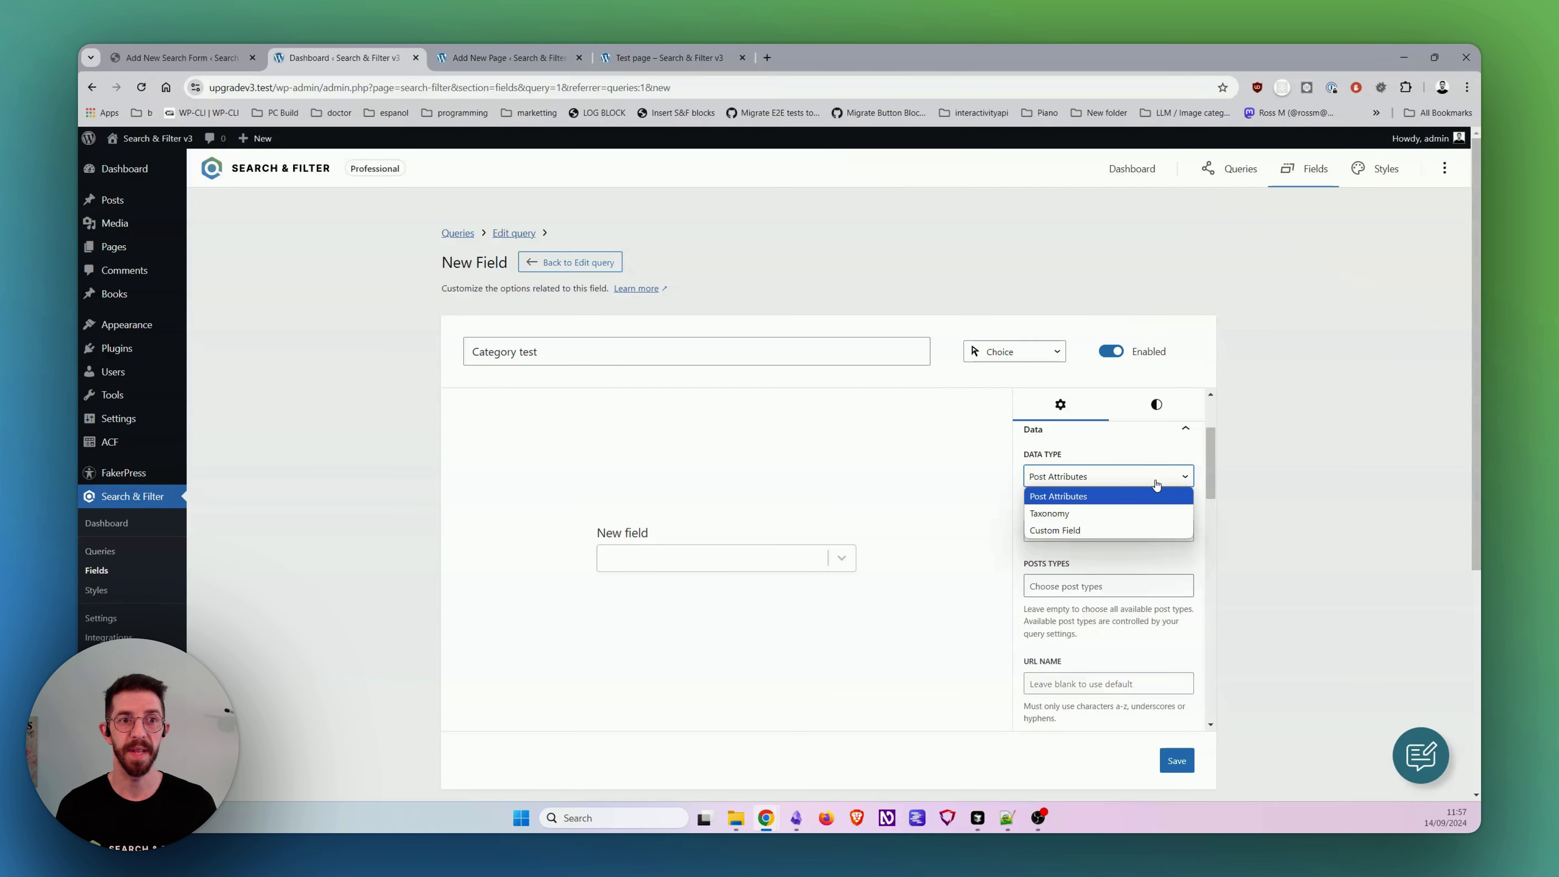
{"action": "left_click", "coordinate": [1142, 514]}
Step: Try out the category dropdown in the field preview, selecting Sit tempora
{"action": "left_click", "coordinate": [724, 557]}
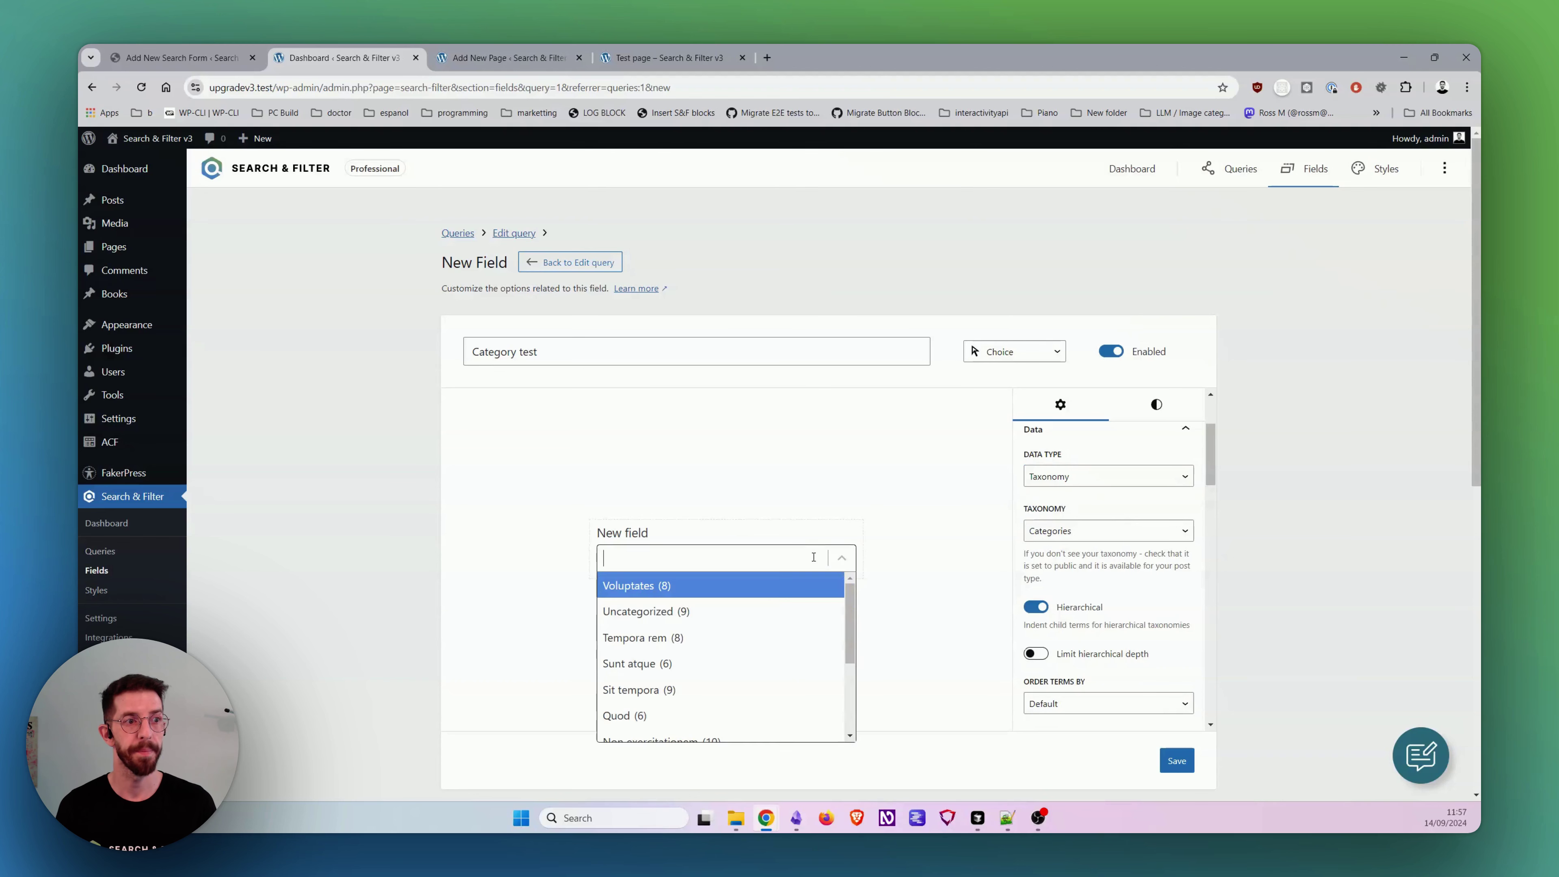
{"action": "left_click", "coordinate": [735, 622]}
{"action": "left_click", "coordinate": [810, 564]}
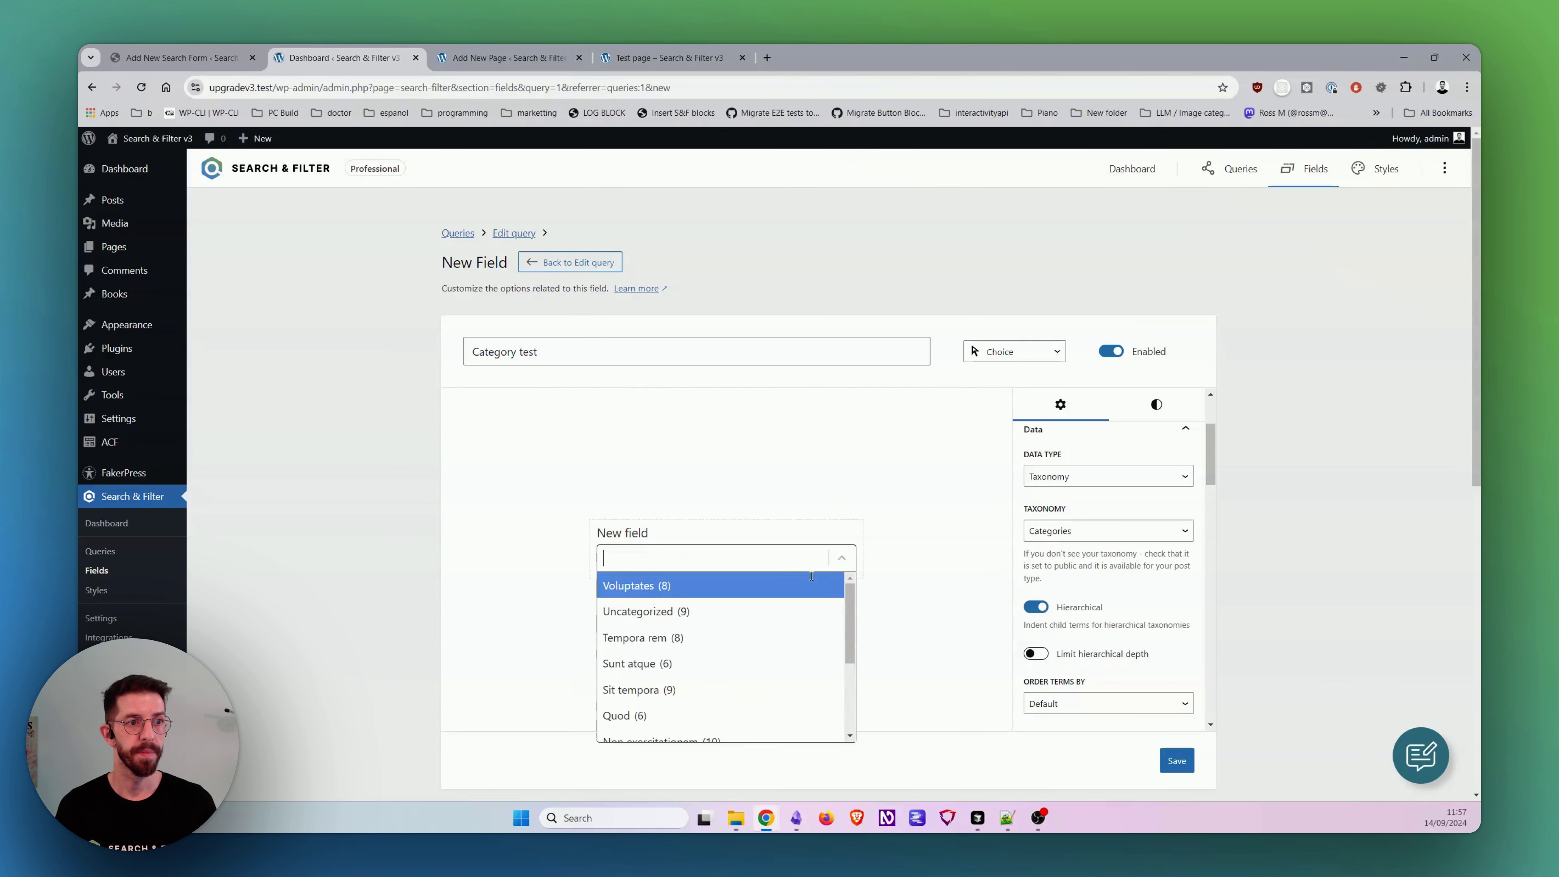
{"action": "left_click", "coordinate": [772, 684]}
Step: Choose Categories as the field's taxonomy and look through its hierarchy and ordering options
{"action": "left_click", "coordinate": [1105, 531]}
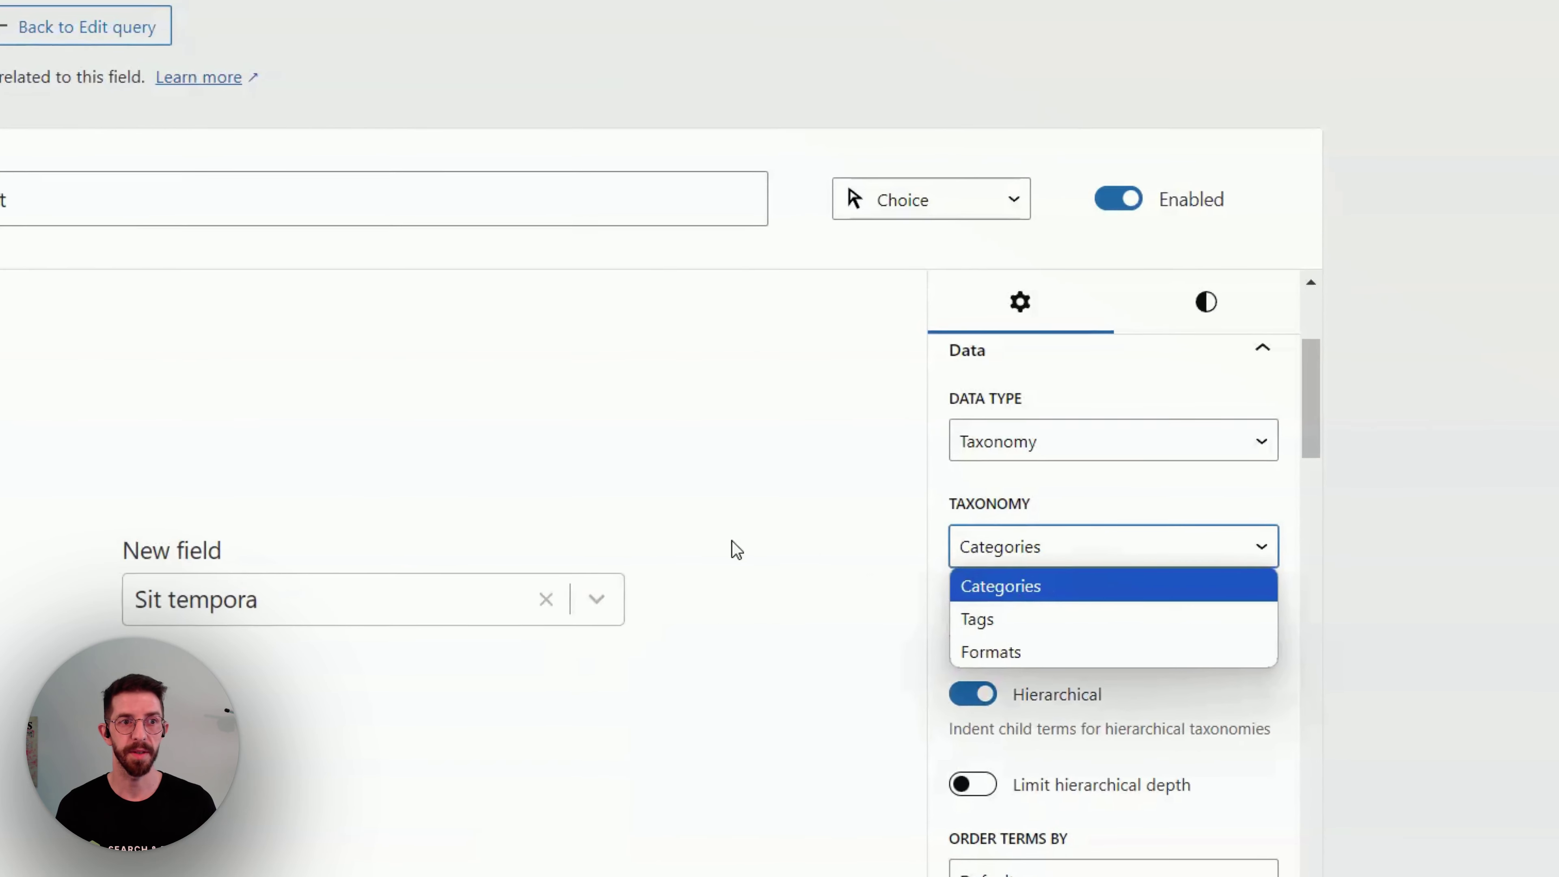
{"action": "left_click", "coordinate": [1015, 580]}
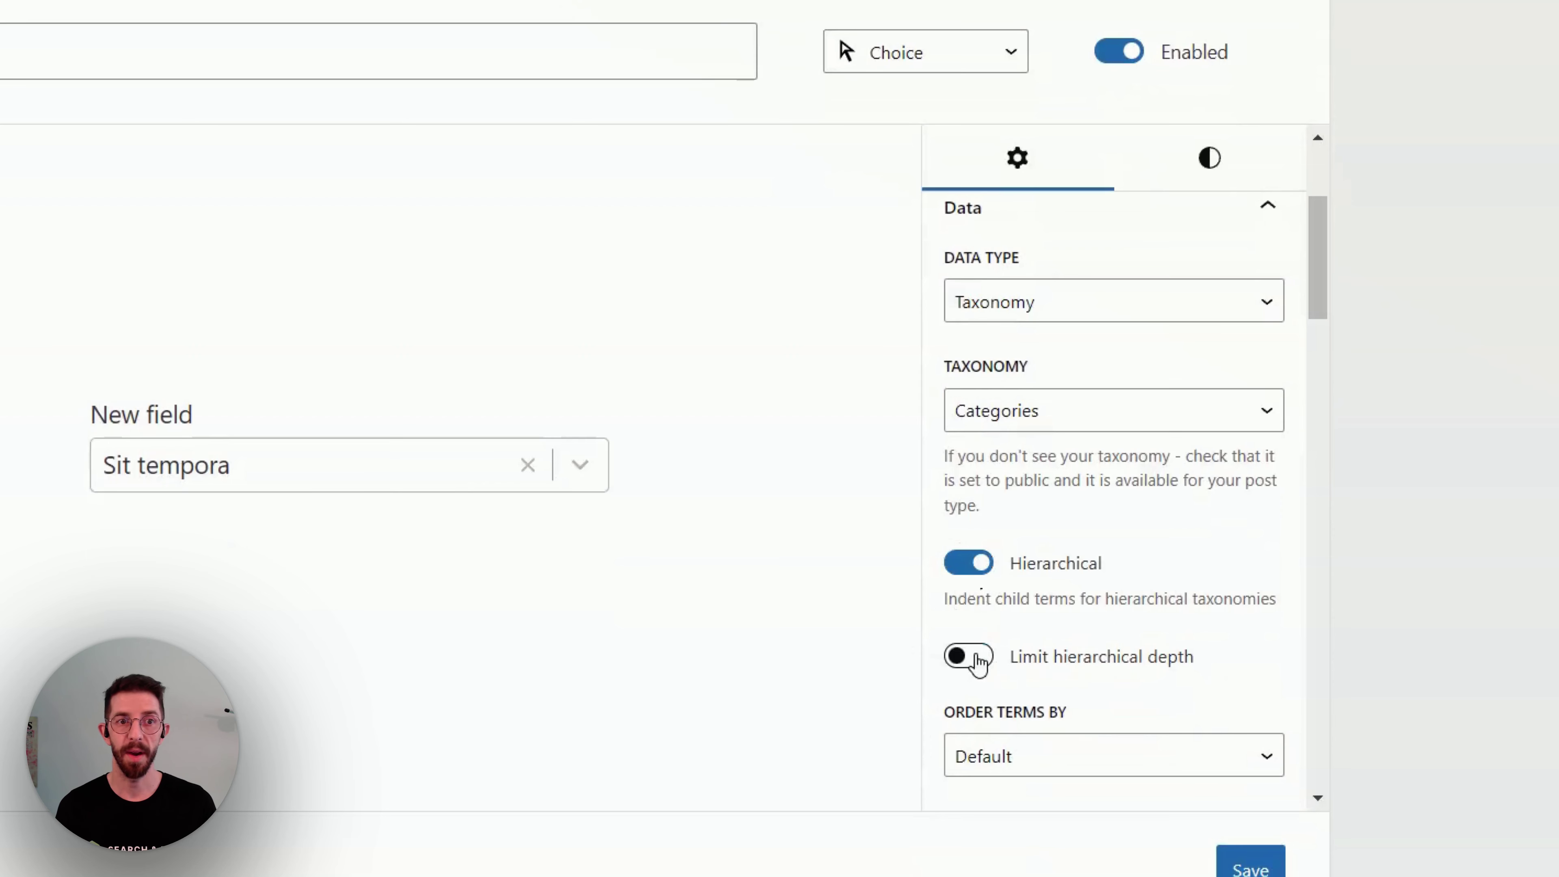
{"action": "scroll", "coordinate": [1067, 561], "scroll_direction": "down", "scroll_amount": 1}
{"action": "scroll", "coordinate": [1068, 424], "scroll_direction": "down", "scroll_amount": 3}
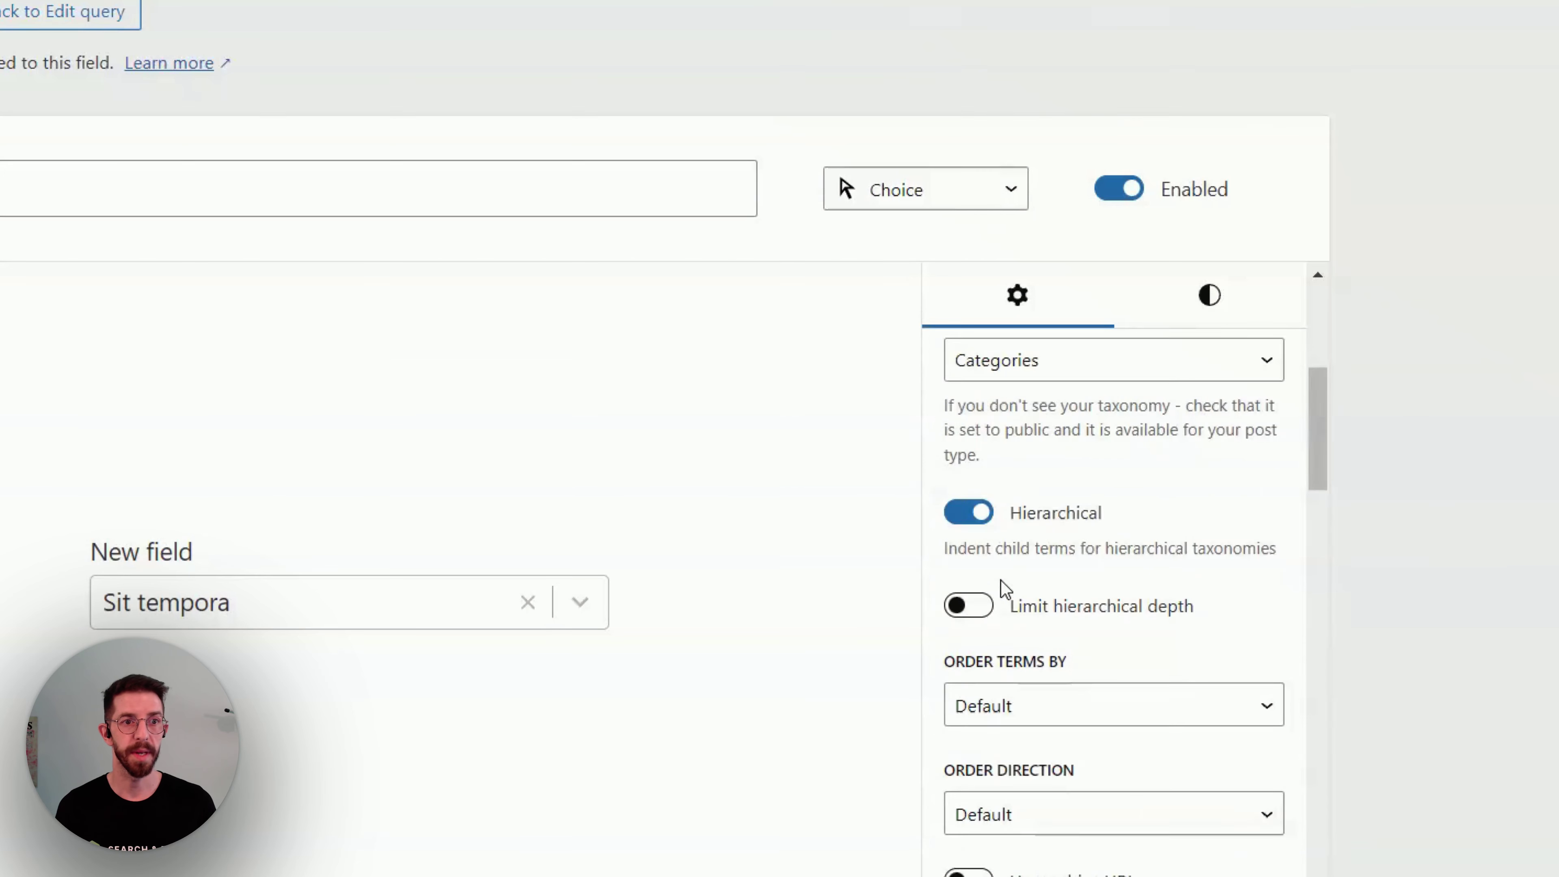
{"action": "scroll", "coordinate": [1003, 317], "scroll_direction": "down", "scroll_amount": 2}
Step: Try limiting the hierarchical depth to 3, checking the preview dropdown, and turn the limit off again
{"action": "left_click", "coordinate": [582, 603]}
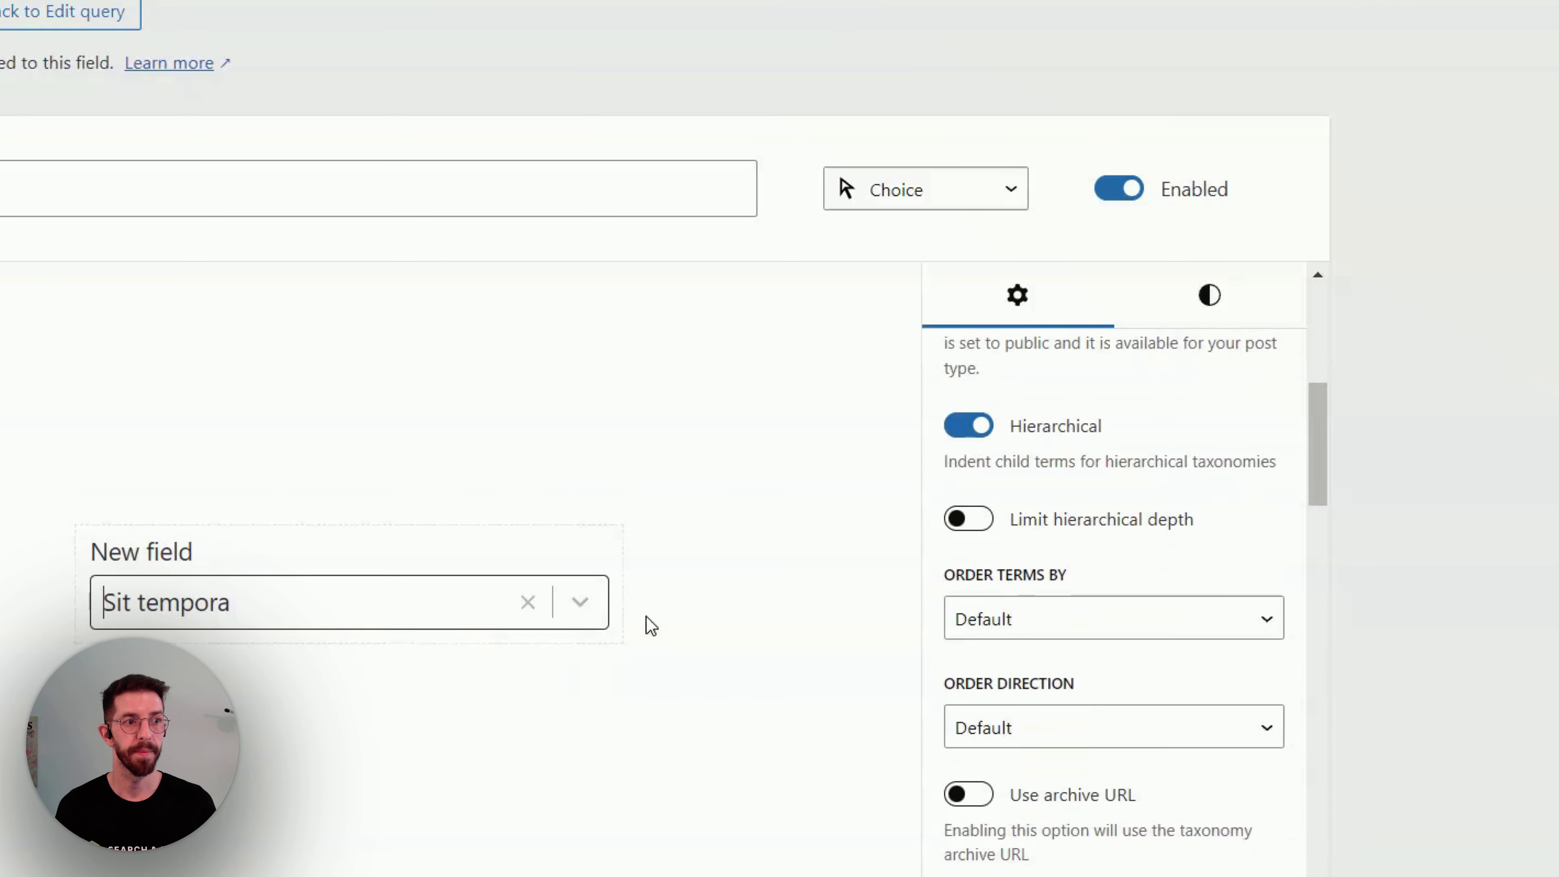
{"action": "left_click", "coordinate": [975, 522]}
{"action": "left_click", "coordinate": [580, 601]}
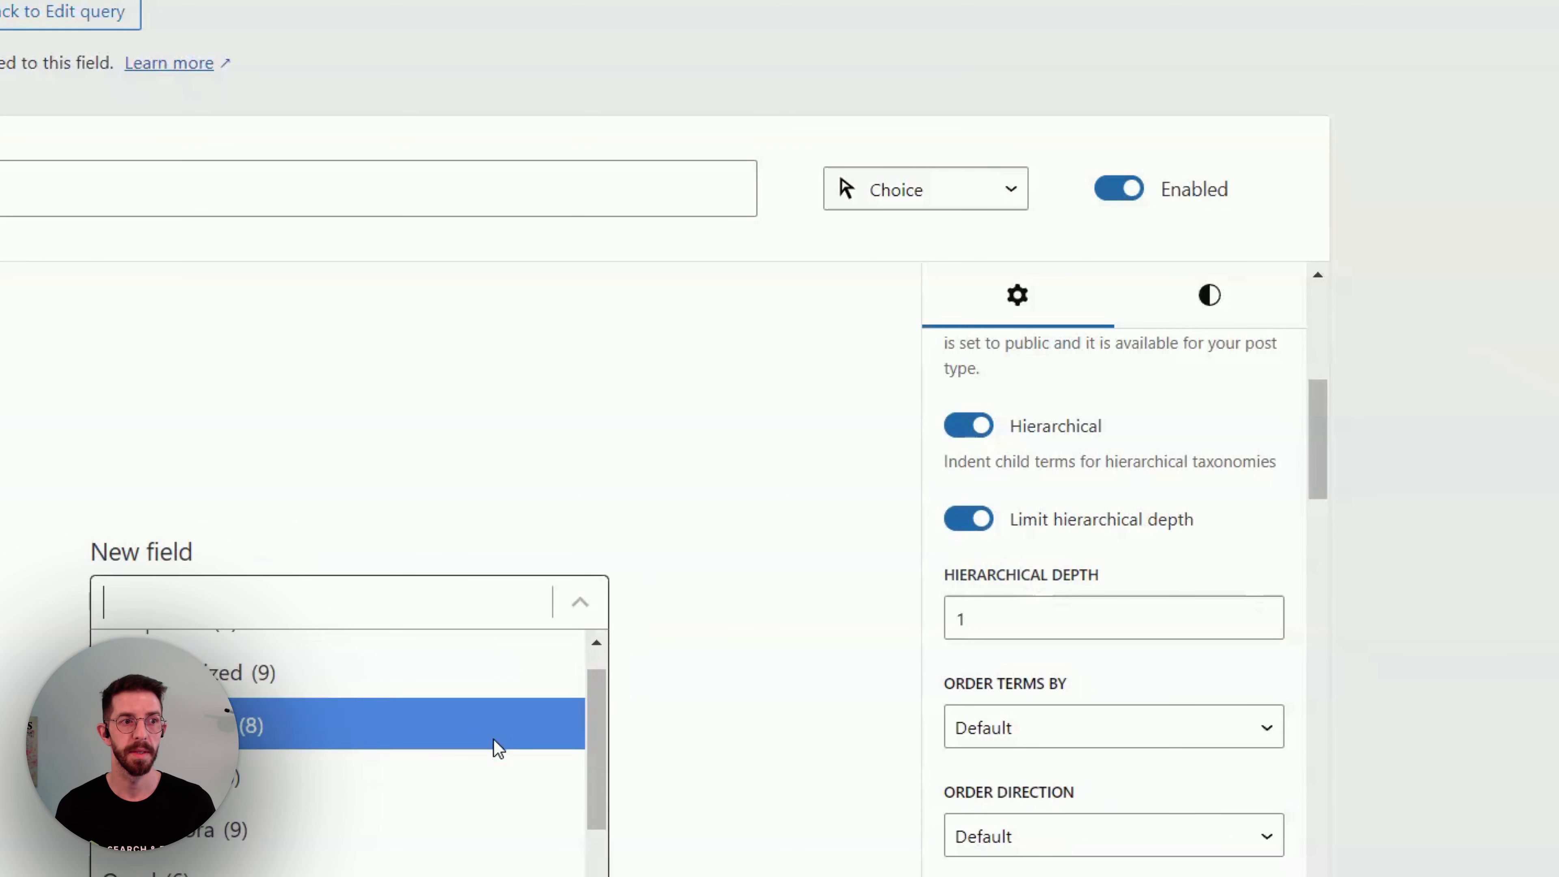
{"action": "scroll", "coordinate": [307, 860], "scroll_direction": "down", "scroll_amount": 5}
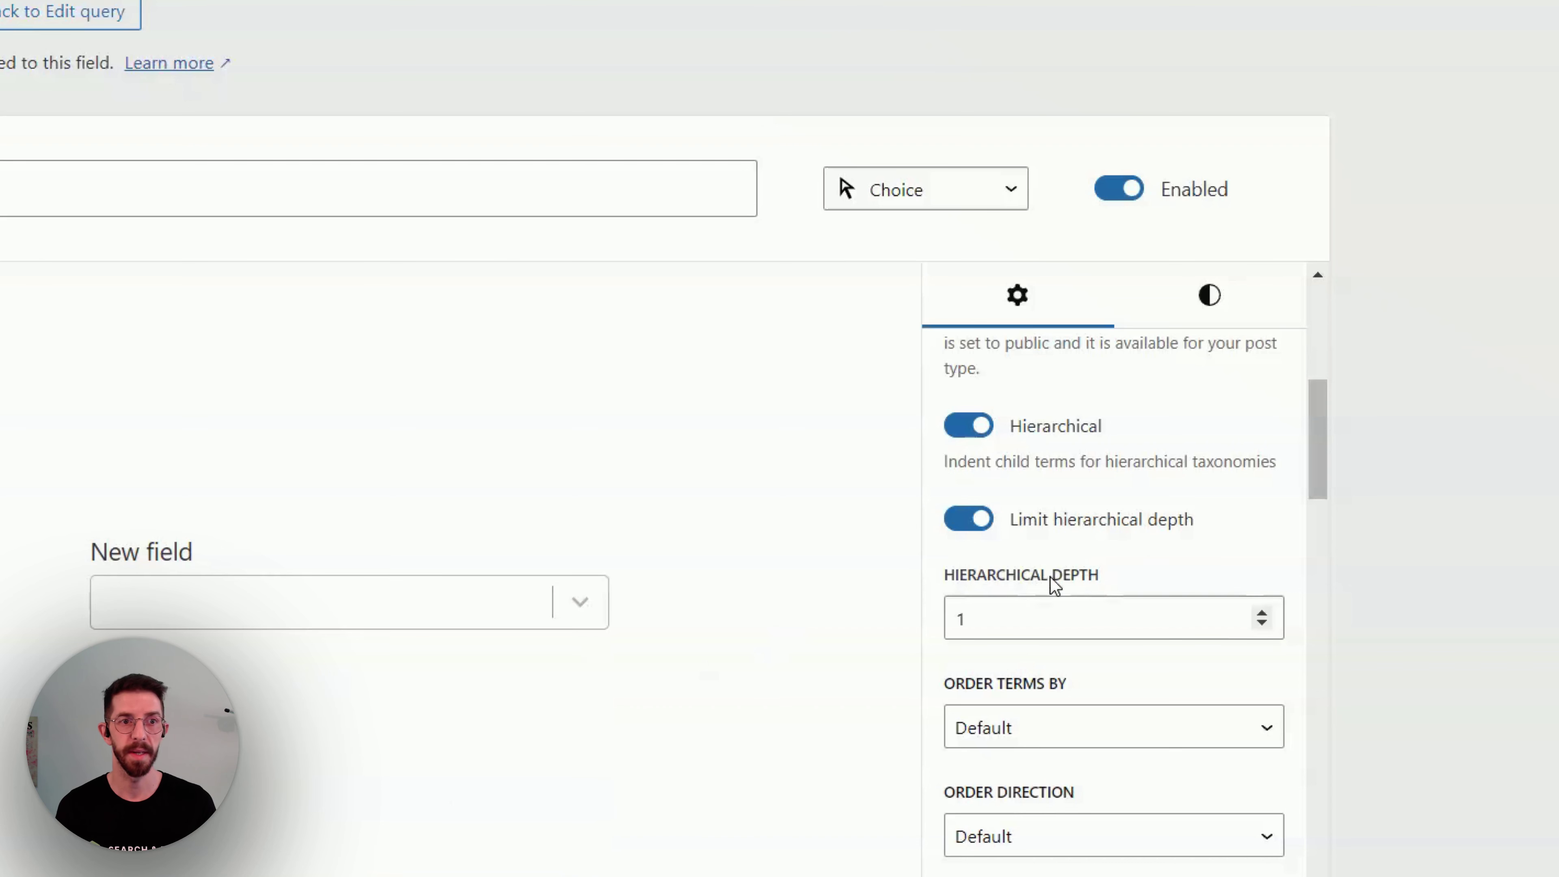
{"action": "left_click", "coordinate": [1262, 613]}
{"action": "left_click", "coordinate": [1263, 613]}
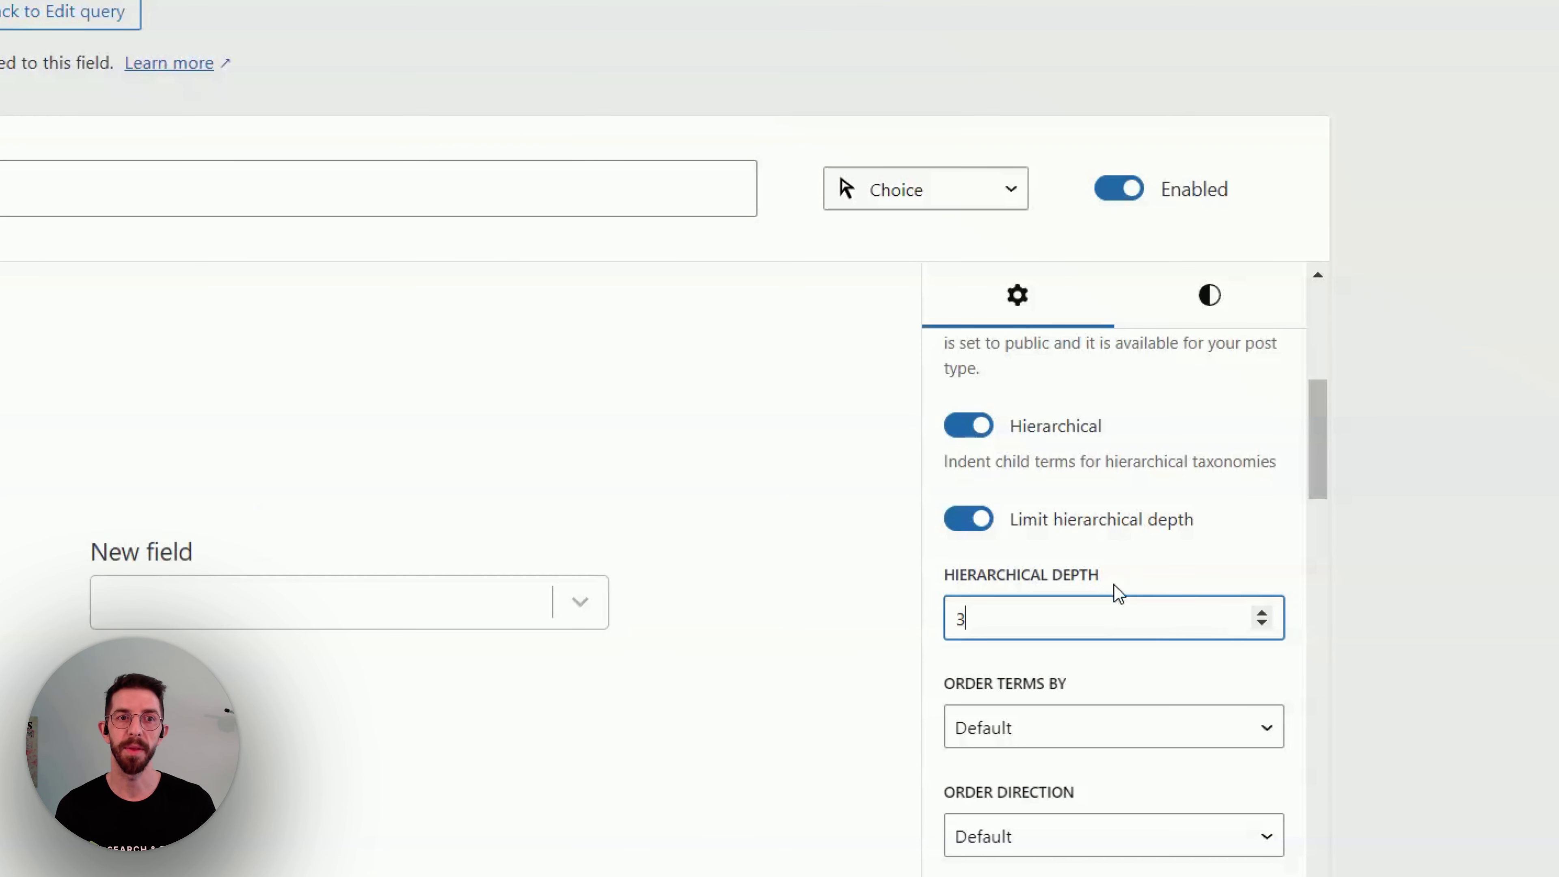
{"action": "left_click", "coordinate": [1107, 525]}
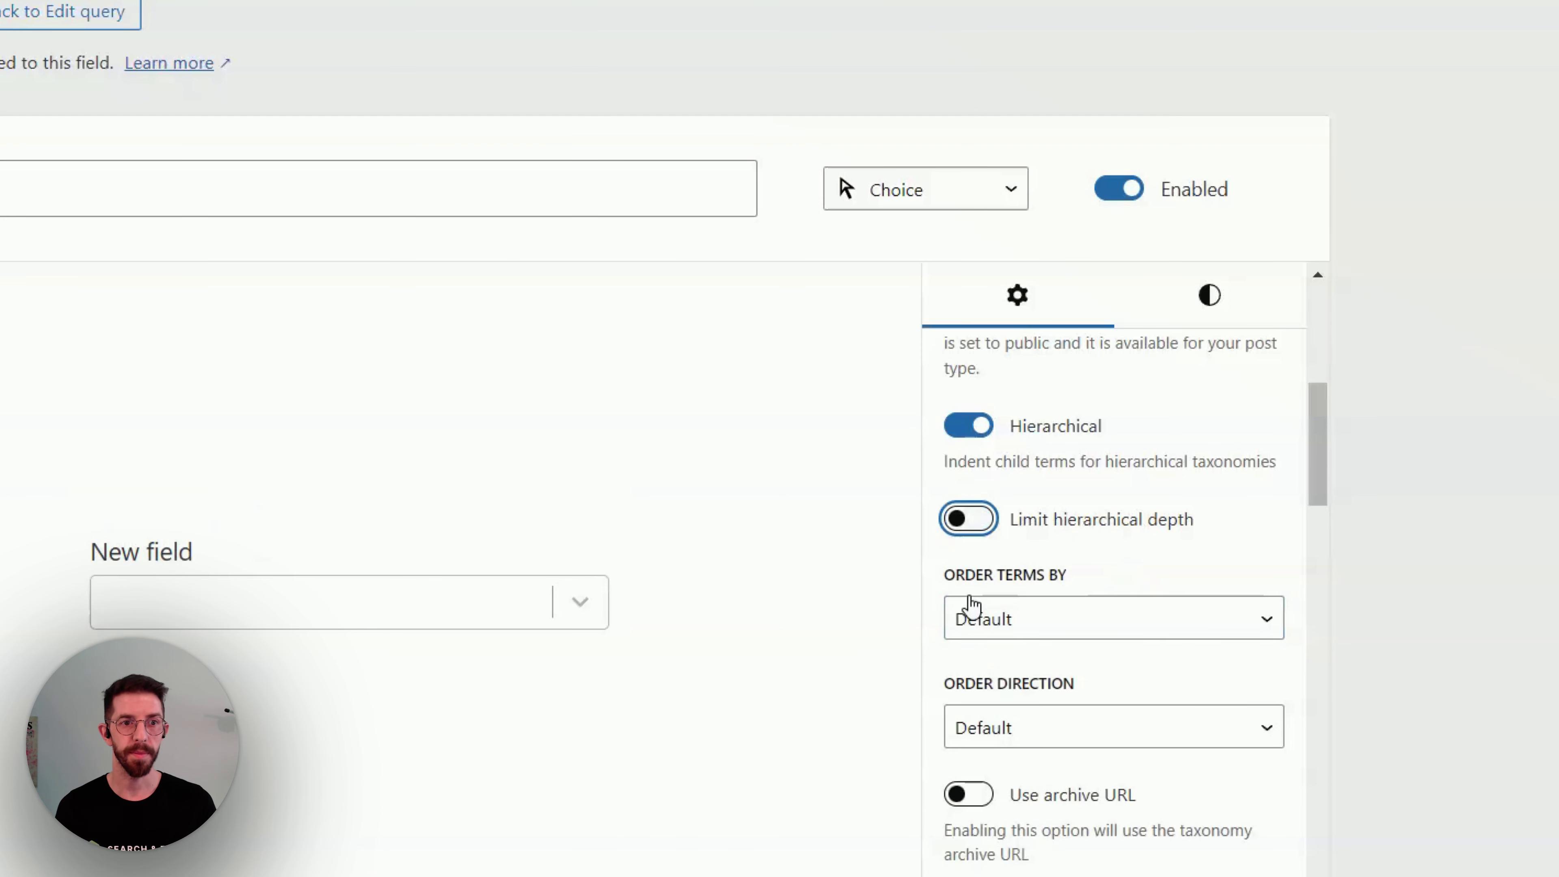
Step: Set the category field's URL name to categorytest
{"action": "scroll", "coordinate": [1044, 614], "scroll_direction": "down", "scroll_amount": 4}
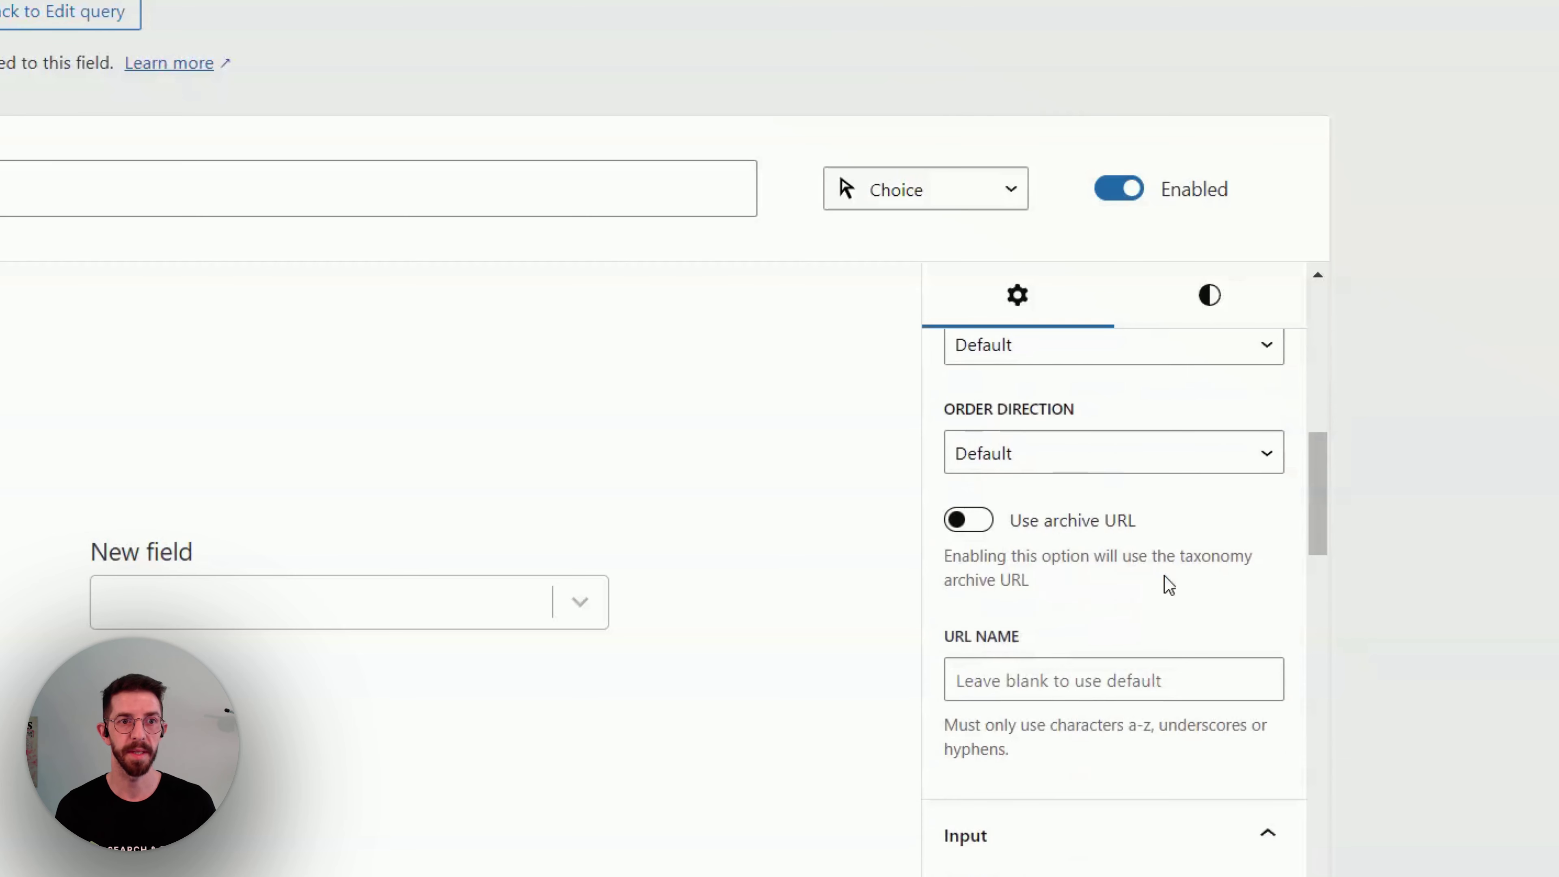
{"action": "scroll", "coordinate": [1193, 634], "scroll_direction": "down", "scroll_amount": 2}
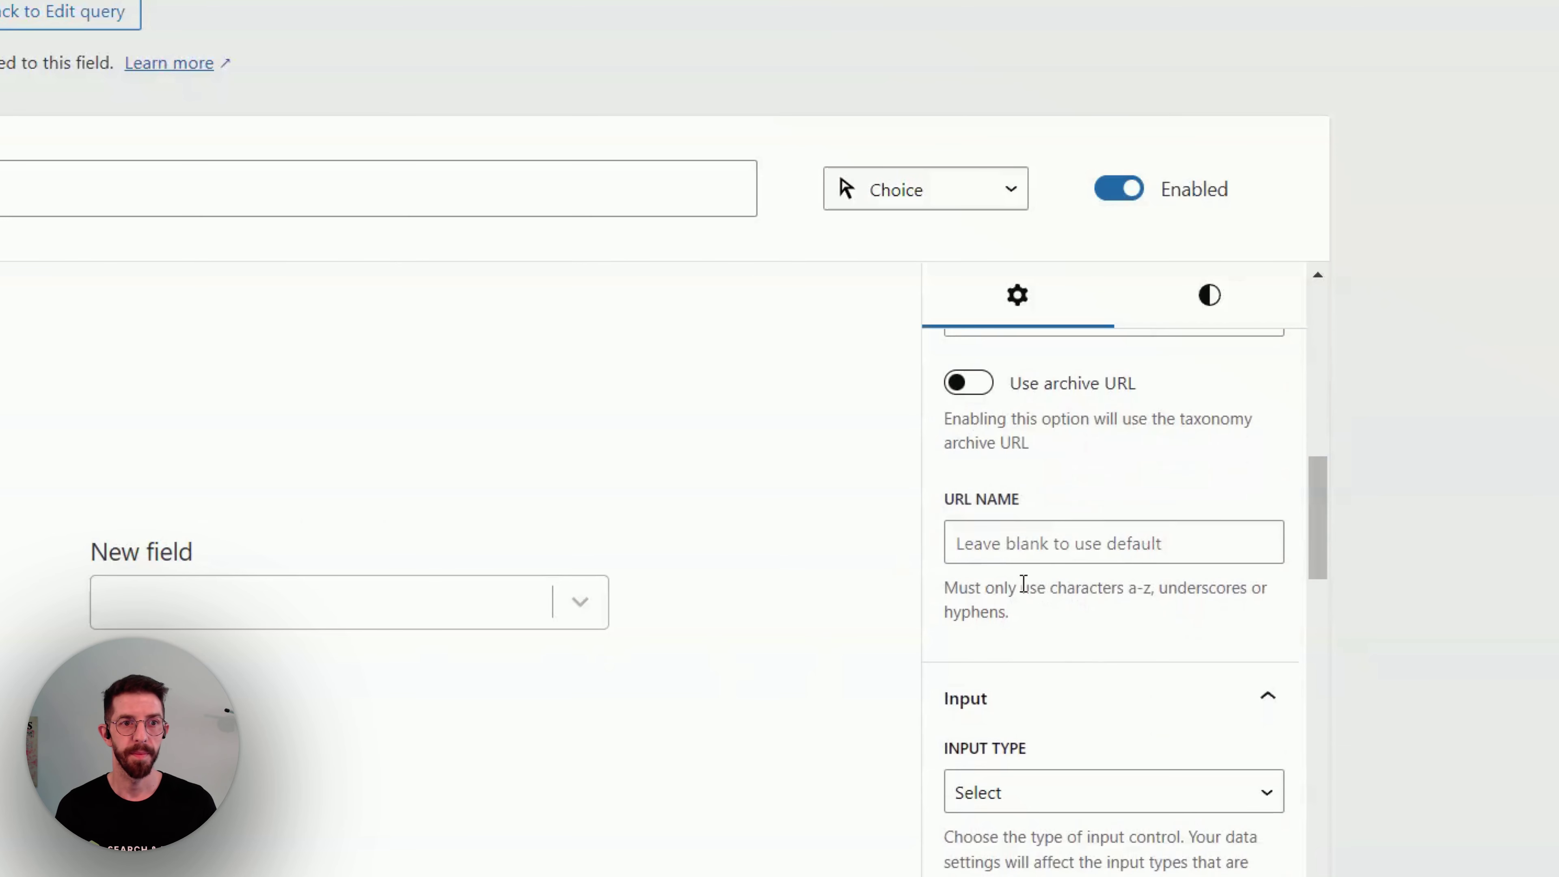
{"action": "left_click", "coordinate": [1049, 538]}
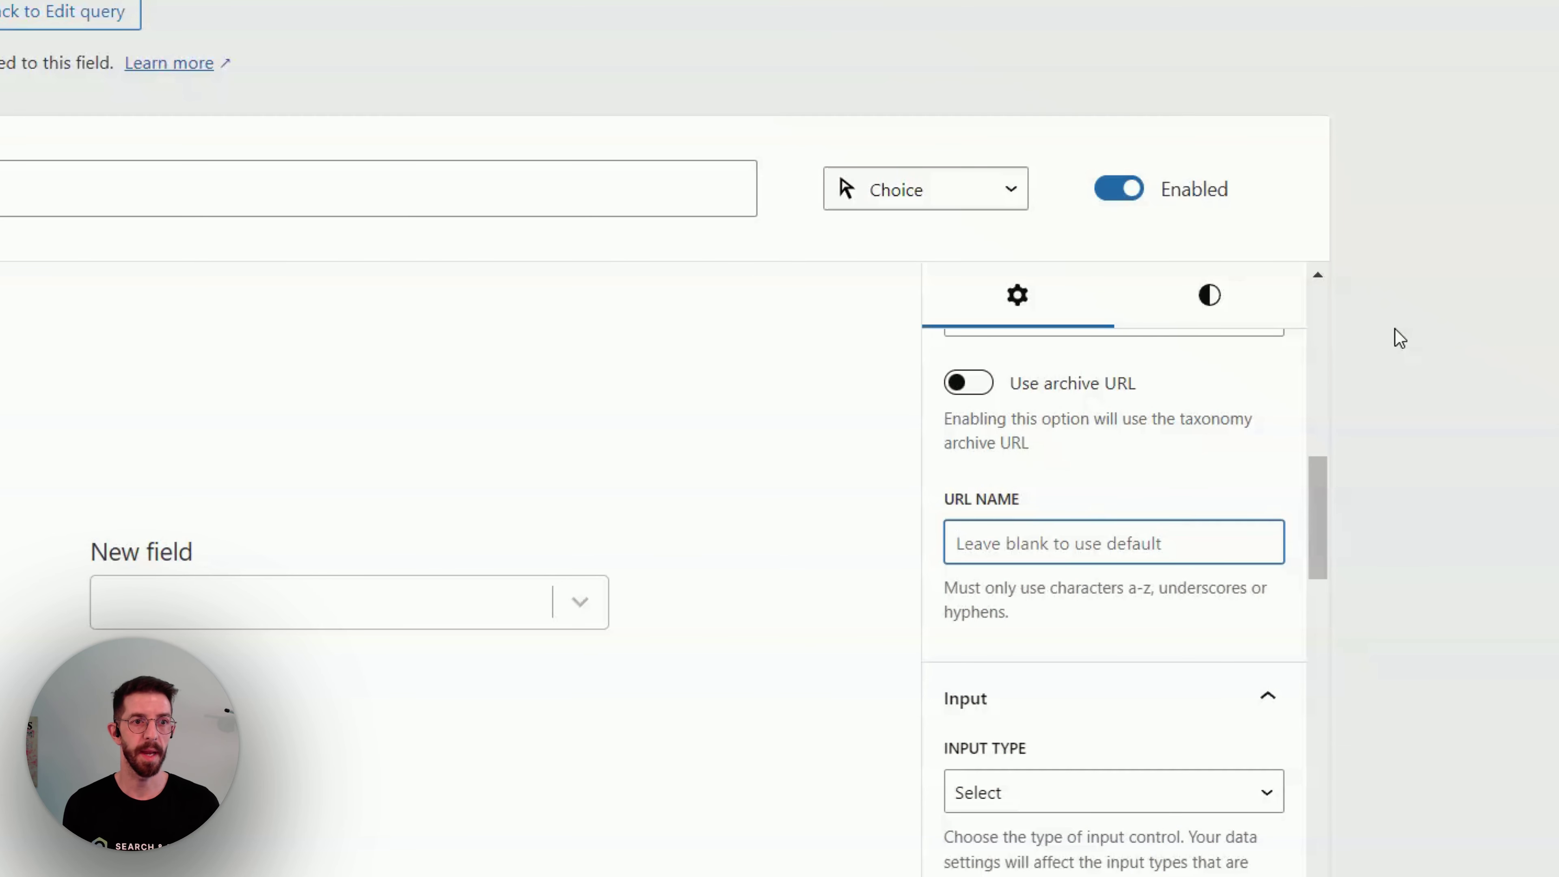
{"action": "type", "text": "categorytest"}
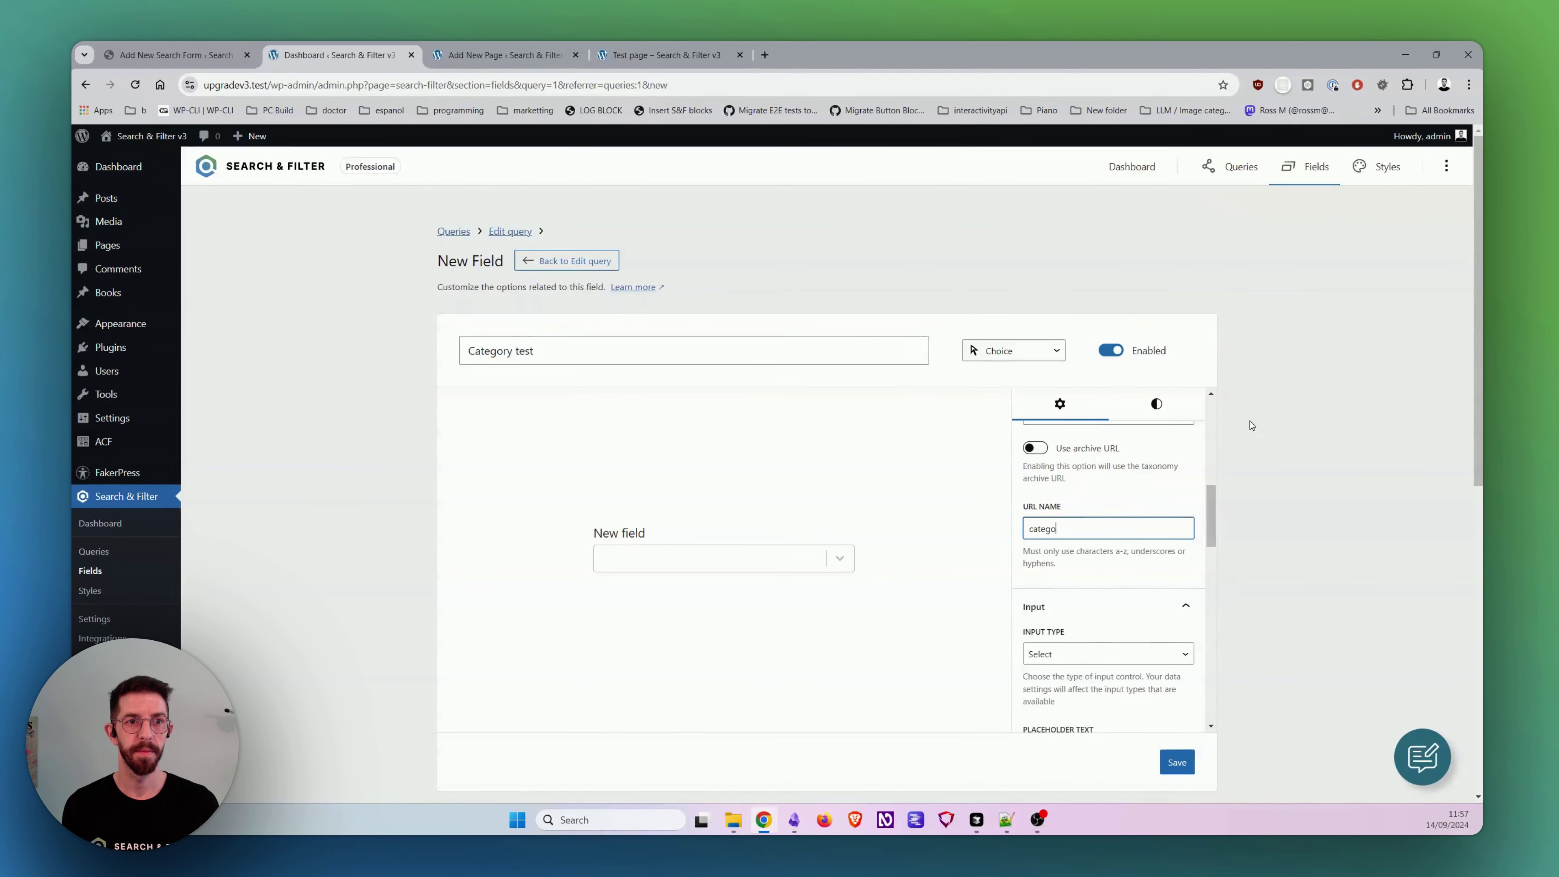
Step: Preview the Radio and Checkbox input types for the category field, and set its input type to Button
{"action": "scroll", "coordinate": [1164, 576], "scroll_direction": "down", "scroll_amount": 2}
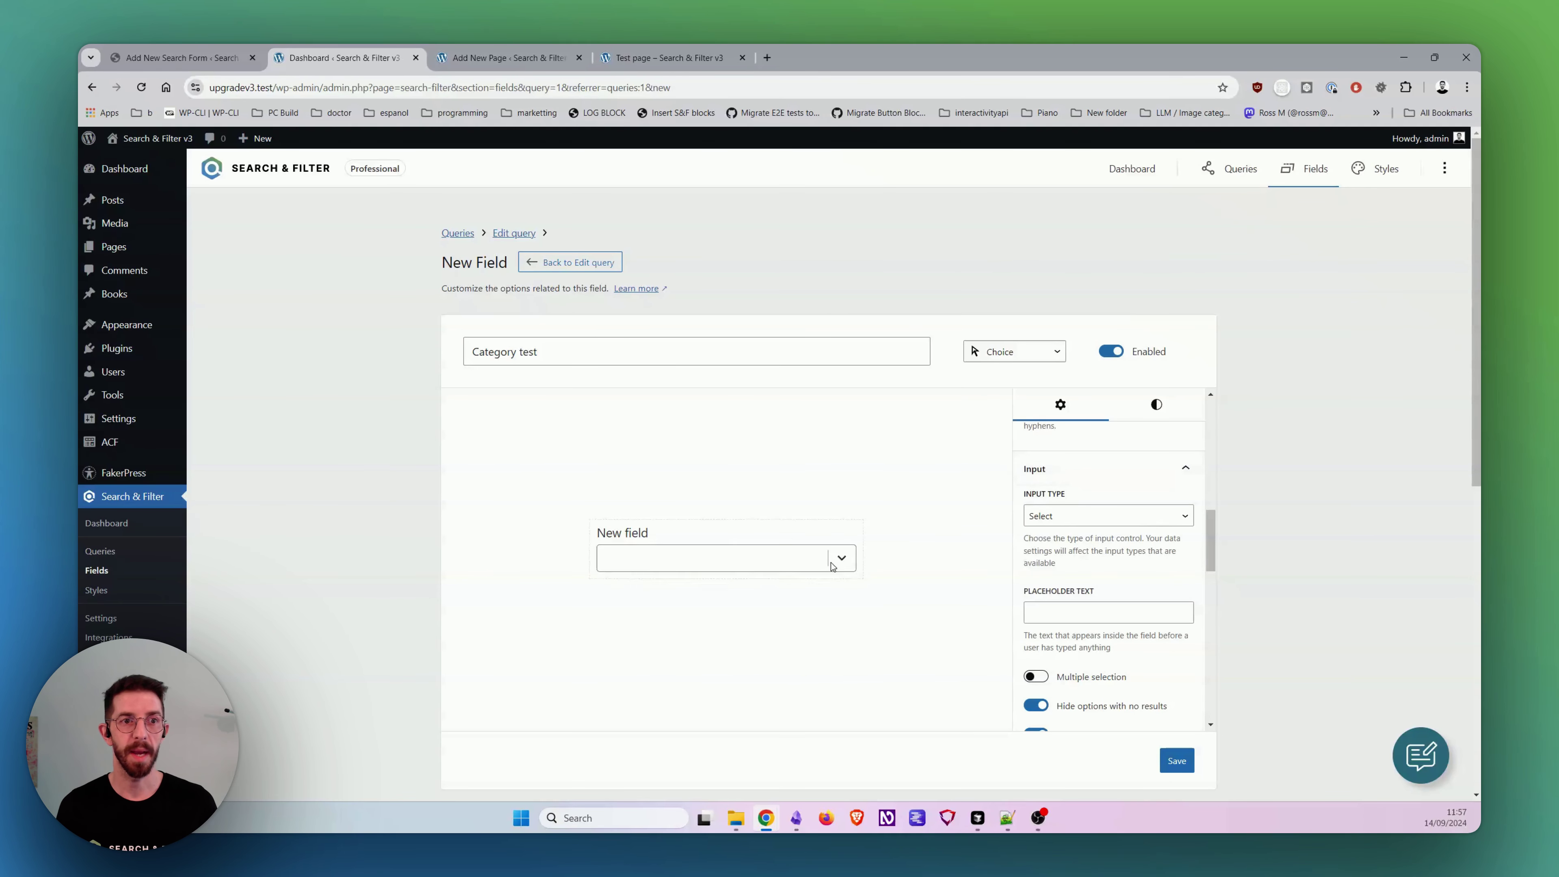
{"action": "left_click", "coordinate": [798, 557]}
{"action": "left_click", "coordinate": [1108, 516]}
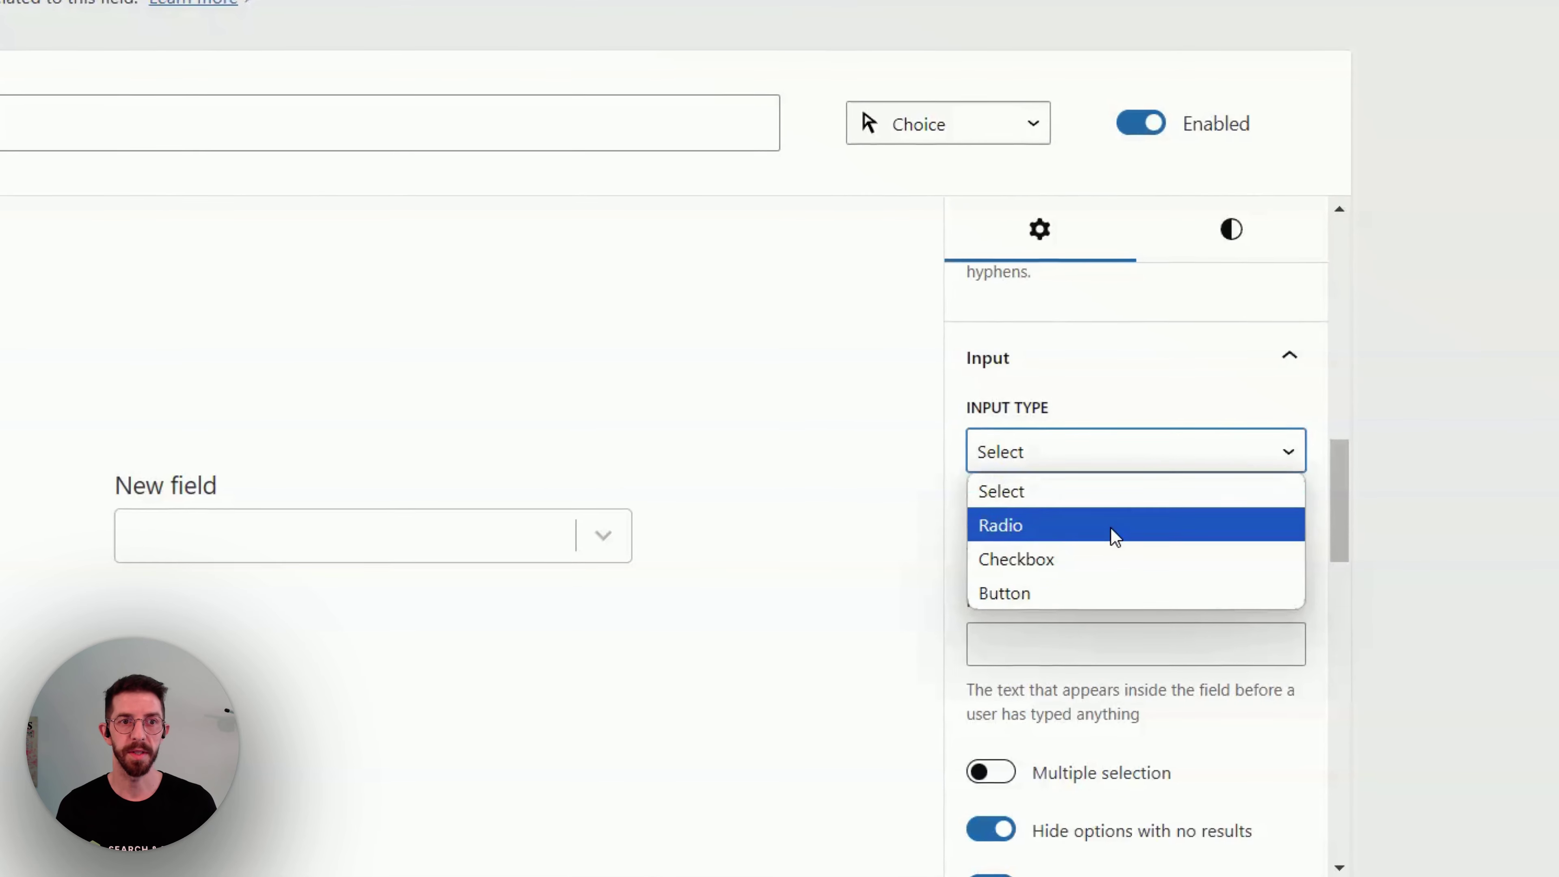
{"action": "left_click", "coordinate": [1112, 529]}
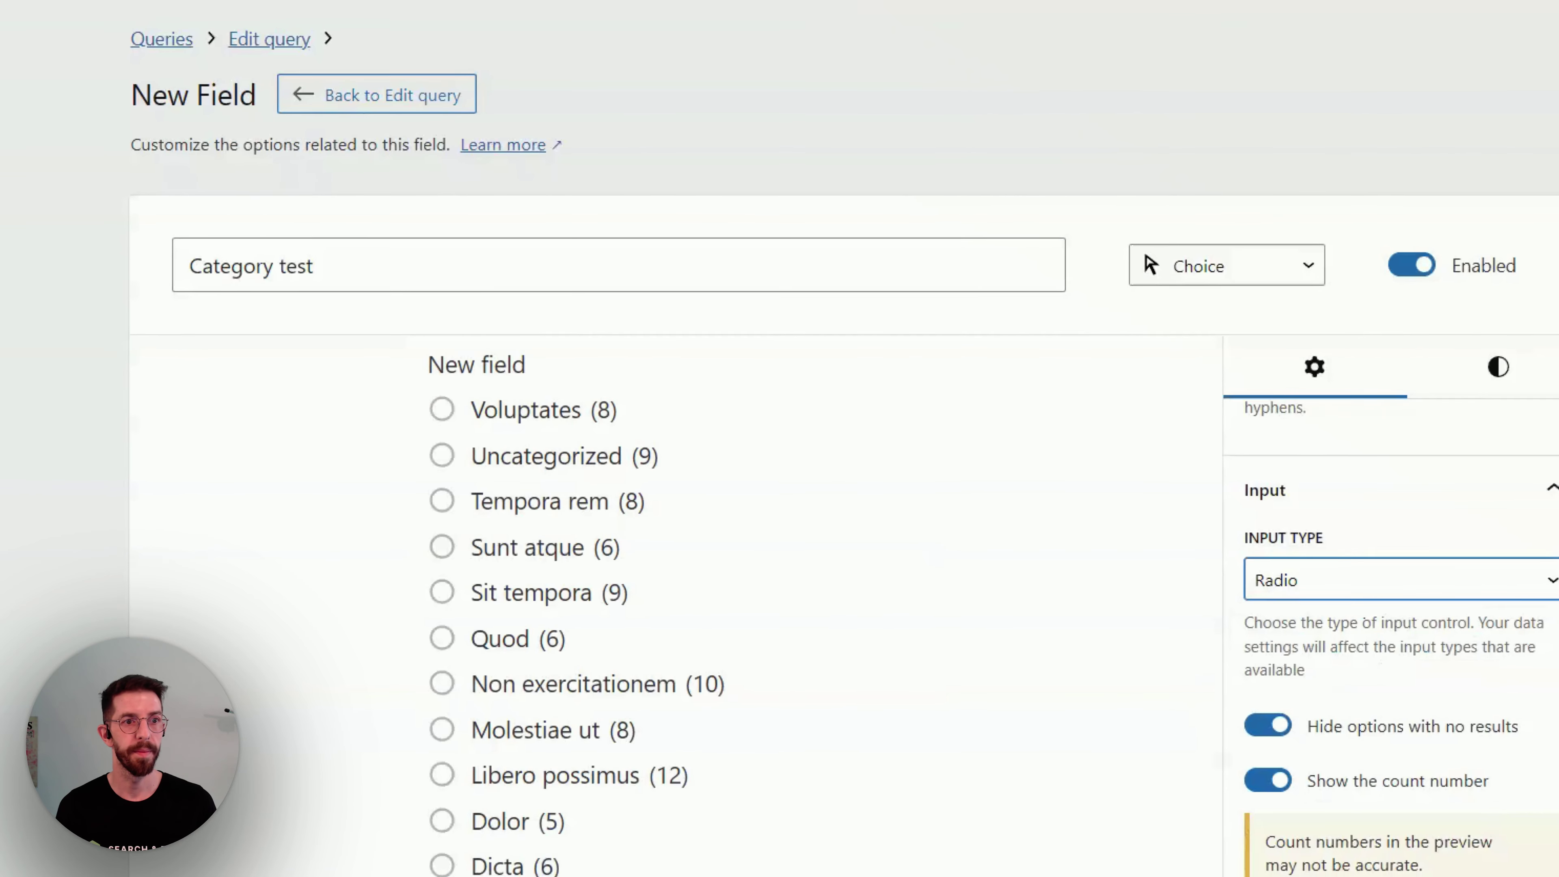
{"action": "left_click", "coordinate": [1450, 583]}
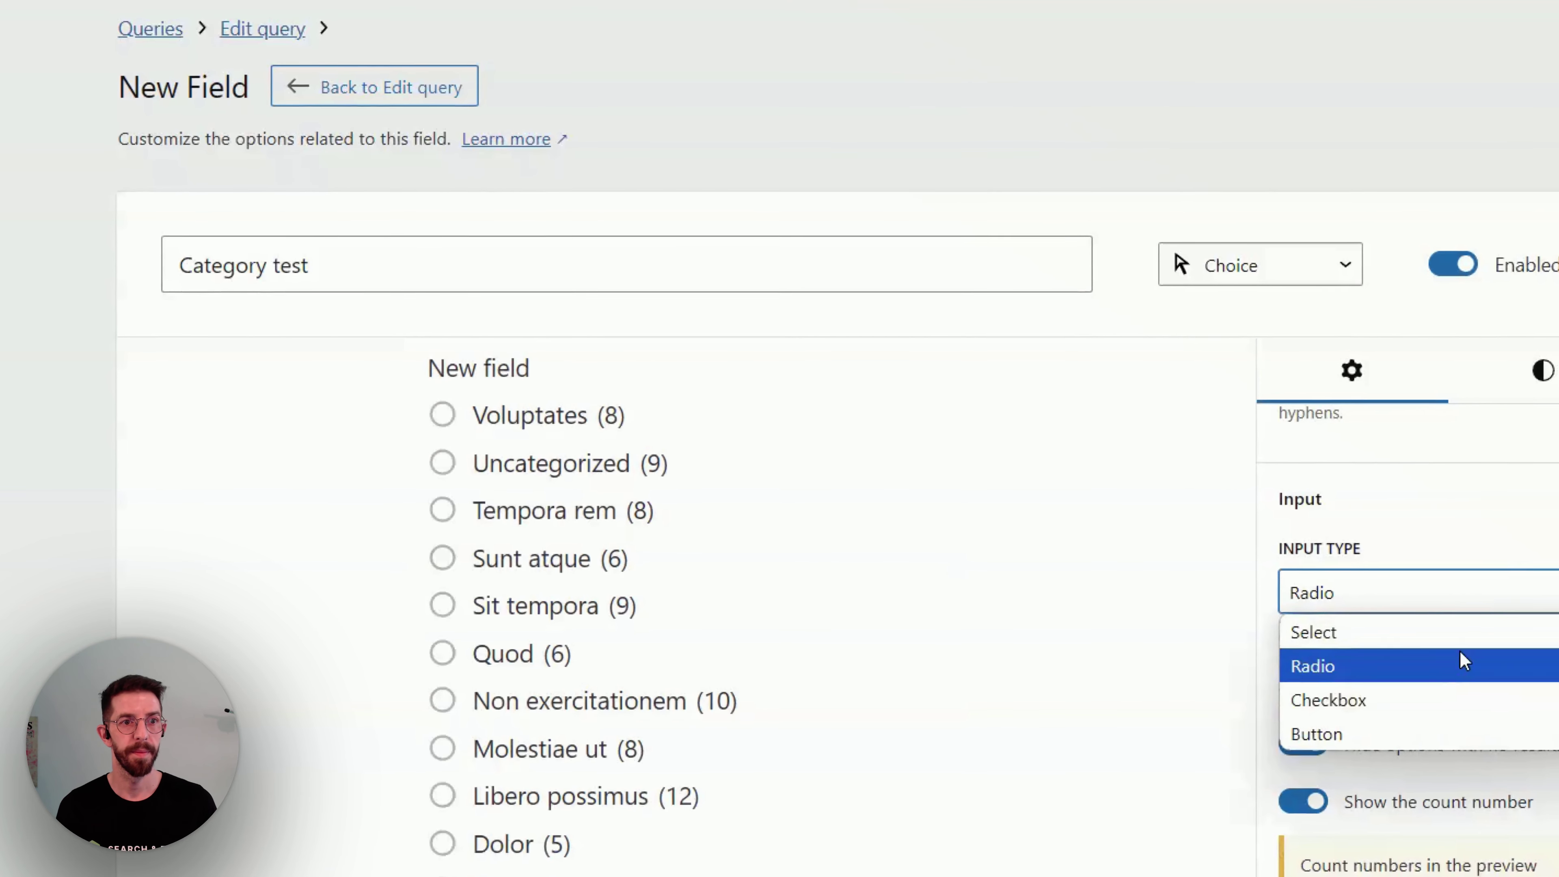
{"action": "left_click", "coordinate": [1418, 684]}
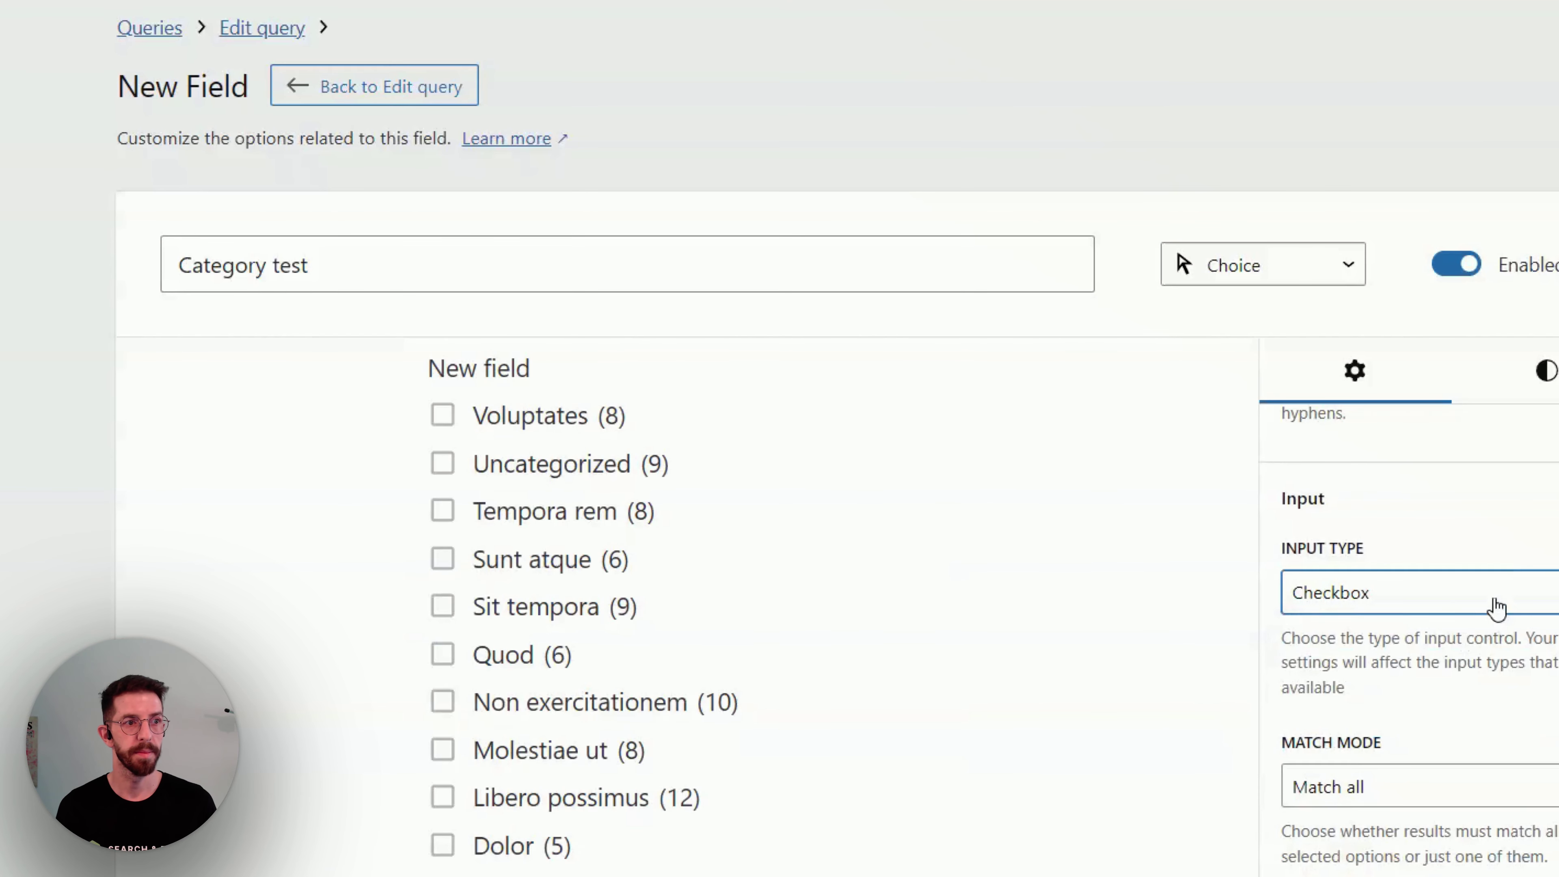
{"action": "left_click", "coordinate": [1495, 608]}
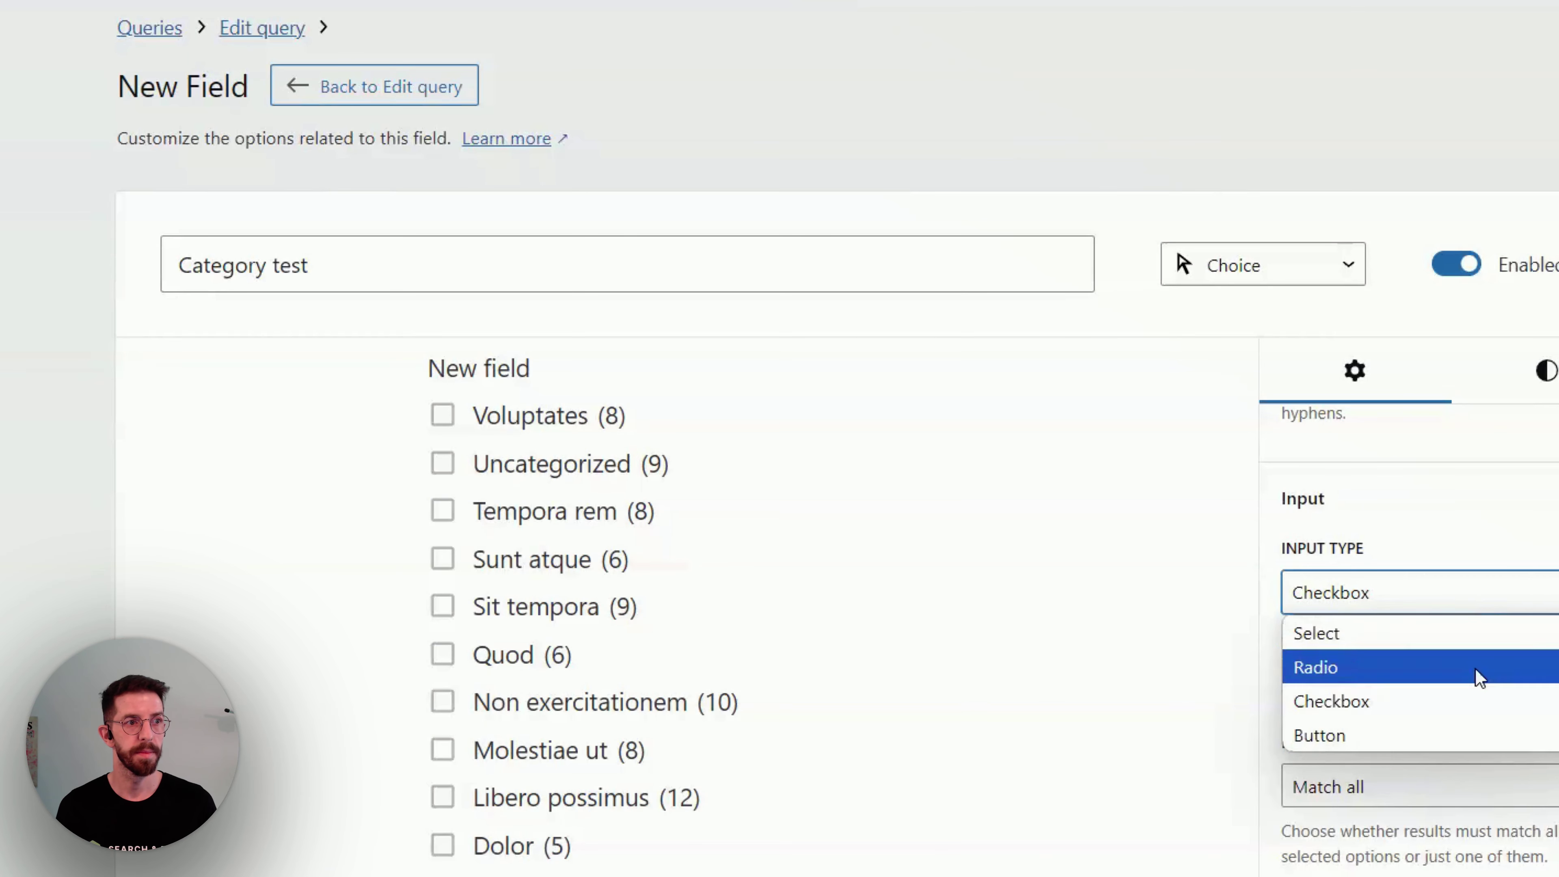
{"action": "left_click", "coordinate": [1465, 734]}
Step: Try multiple selection with Sunt atque and Tempora rem in the preview, turn it off again and test single choices
{"action": "scroll", "coordinate": [1389, 652], "scroll_direction": "down", "scroll_amount": 2}
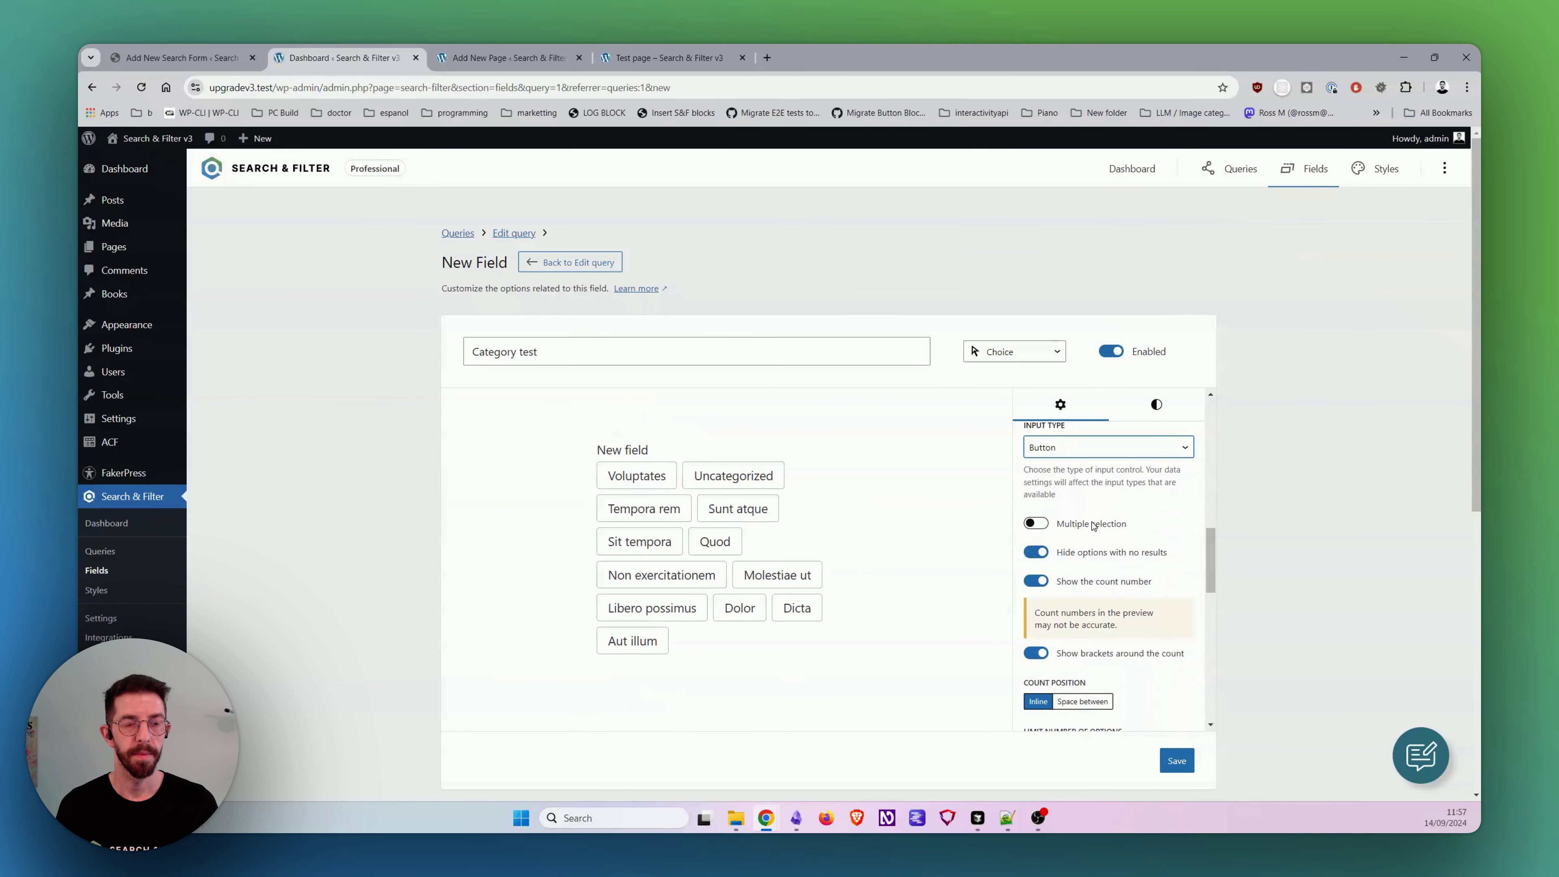
{"action": "left_click", "coordinate": [1087, 523]}
{"action": "left_click", "coordinate": [759, 513]}
{"action": "left_click", "coordinate": [645, 508]}
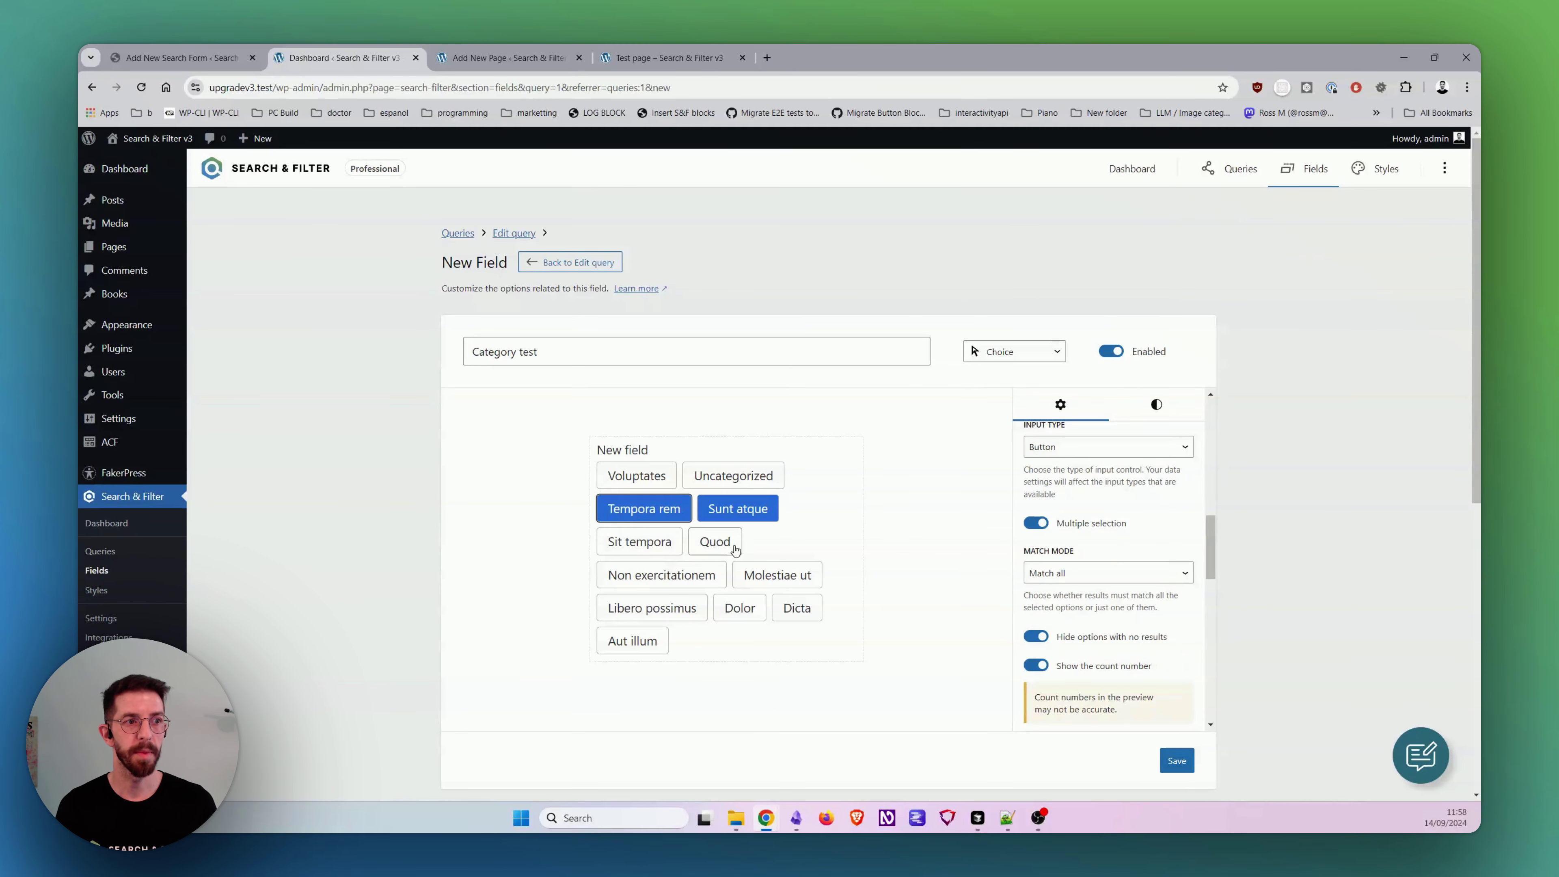
{"action": "left_click", "coordinate": [1096, 524]}
{"action": "left_click", "coordinate": [734, 508]}
{"action": "left_click", "coordinate": [640, 542]}
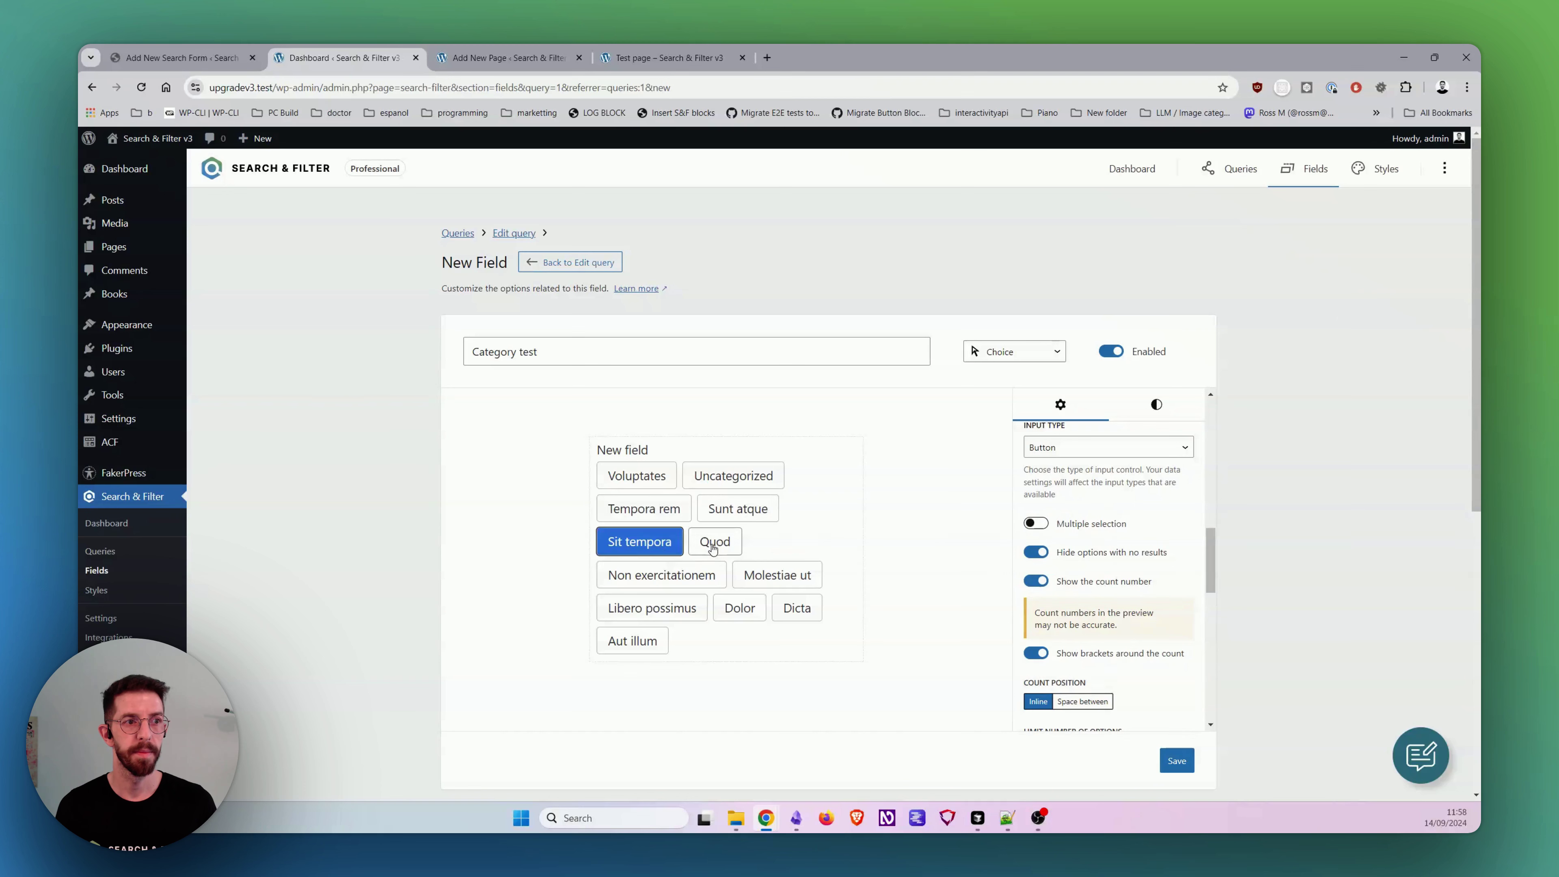
{"action": "left_click", "coordinate": [715, 542]}
Step: Limit the field's number of options to 6
{"action": "scroll", "coordinate": [1120, 565], "scroll_direction": "down", "scroll_amount": 3}
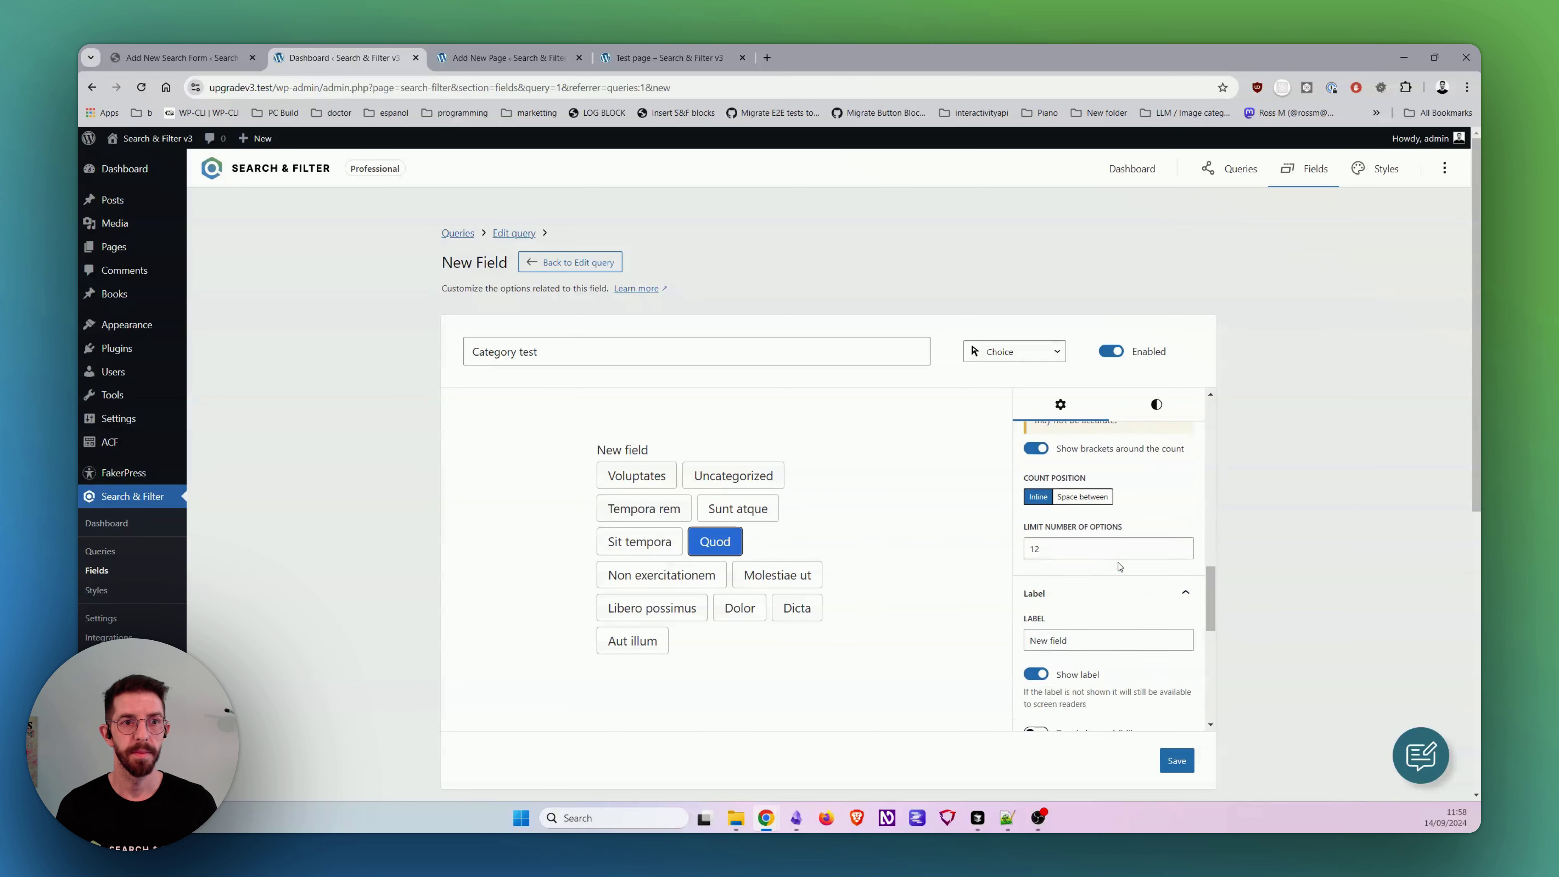
{"action": "left_click", "coordinate": [1103, 546]}
{"action": "double_click", "coordinate": [1104, 546]}
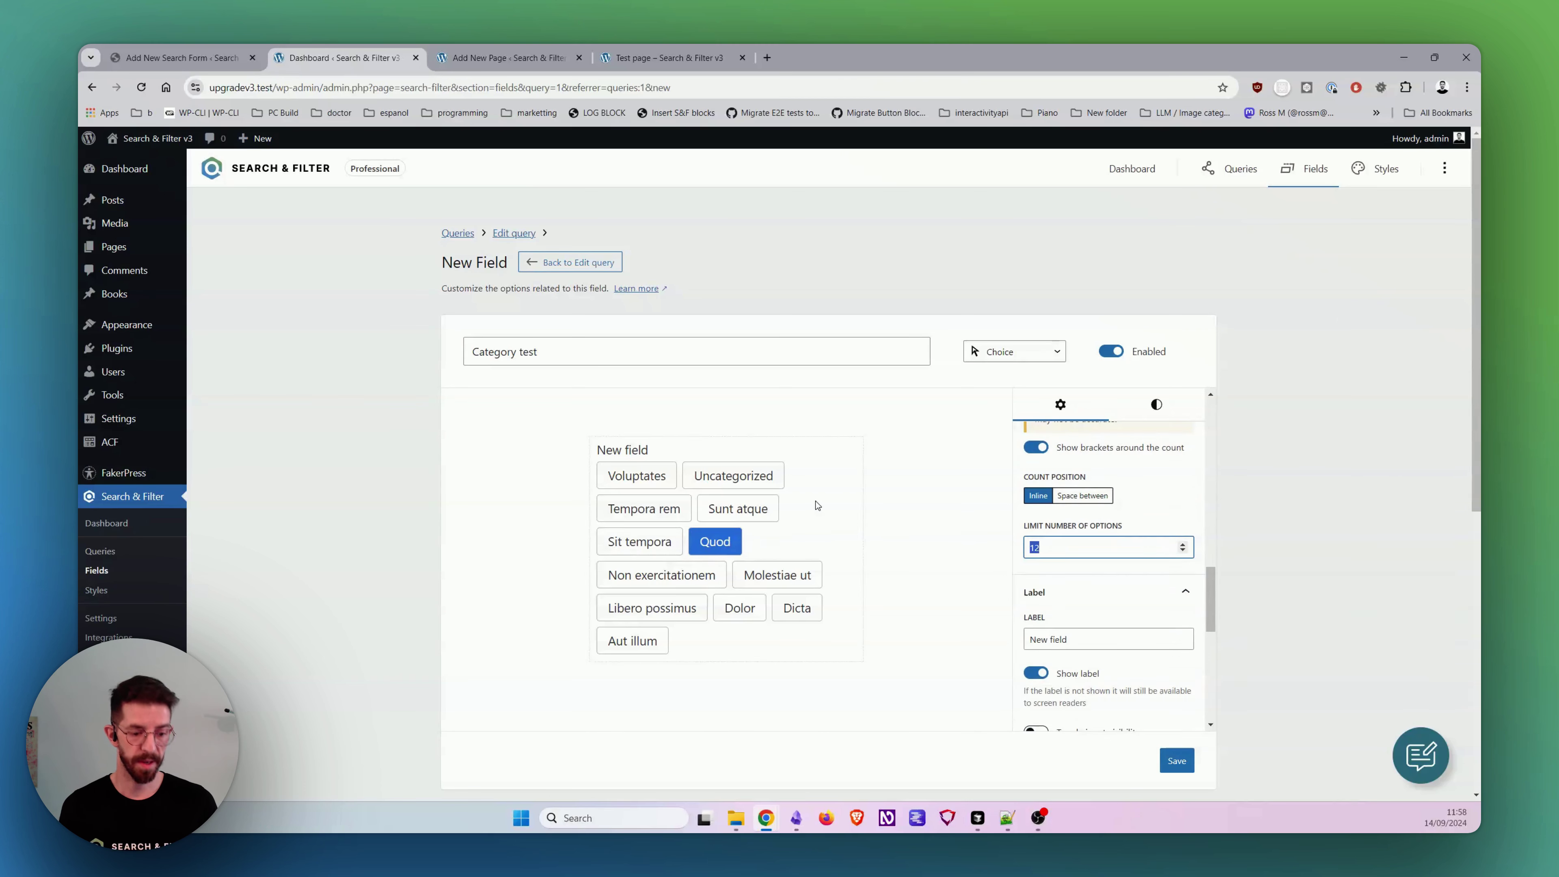
{"action": "type", "text": "6"}
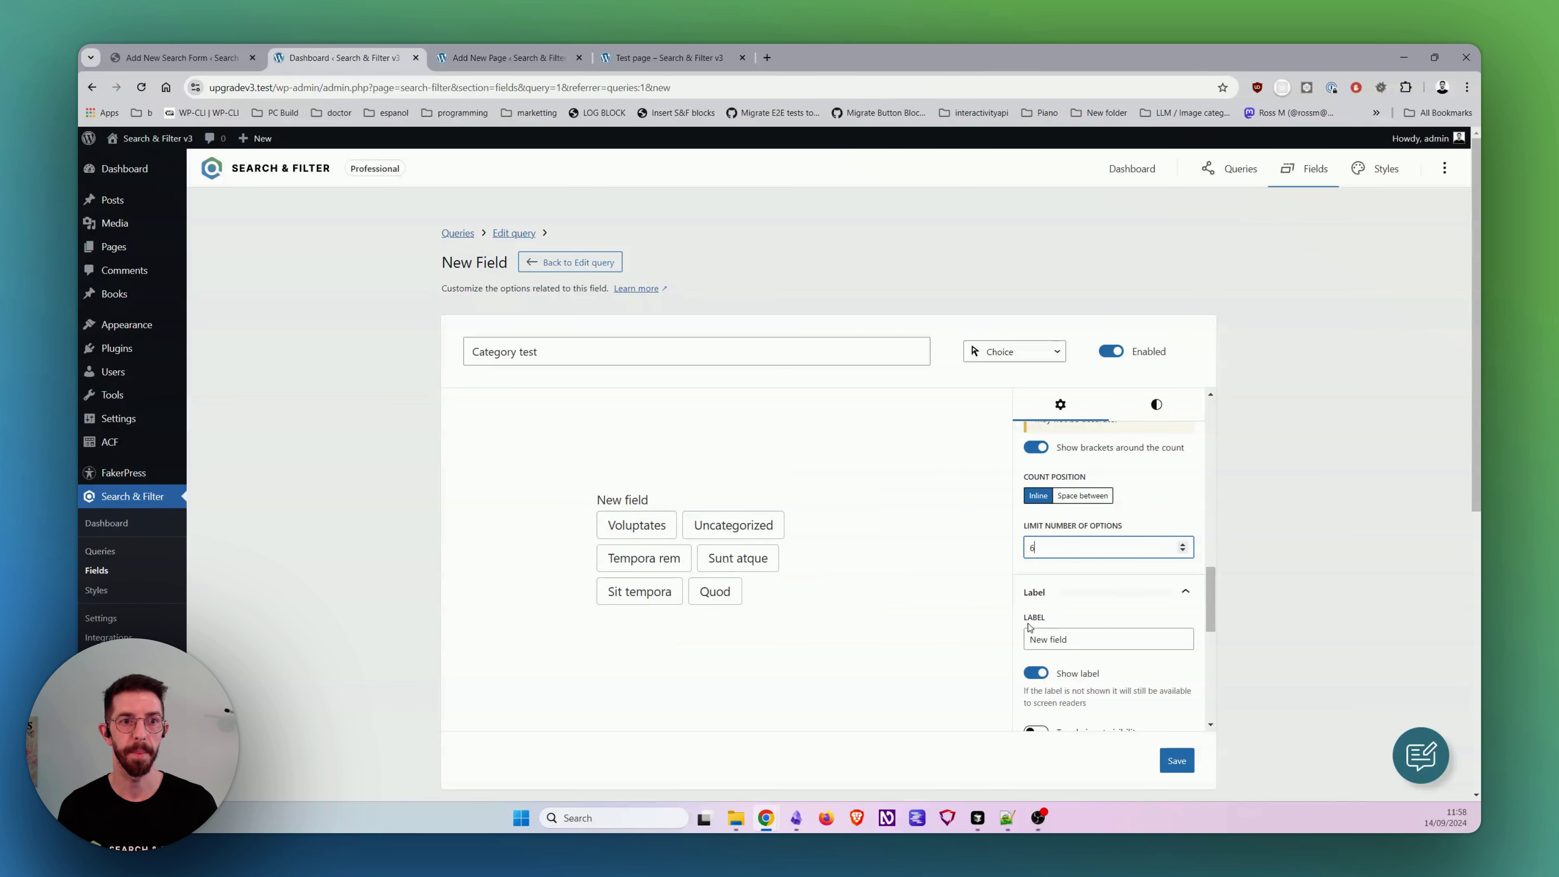
Step: Set the field's label to Categories and try hiding and showing the label
{"action": "triple_click", "coordinate": [1140, 639]}
{"action": "type", "text": "Categories"}
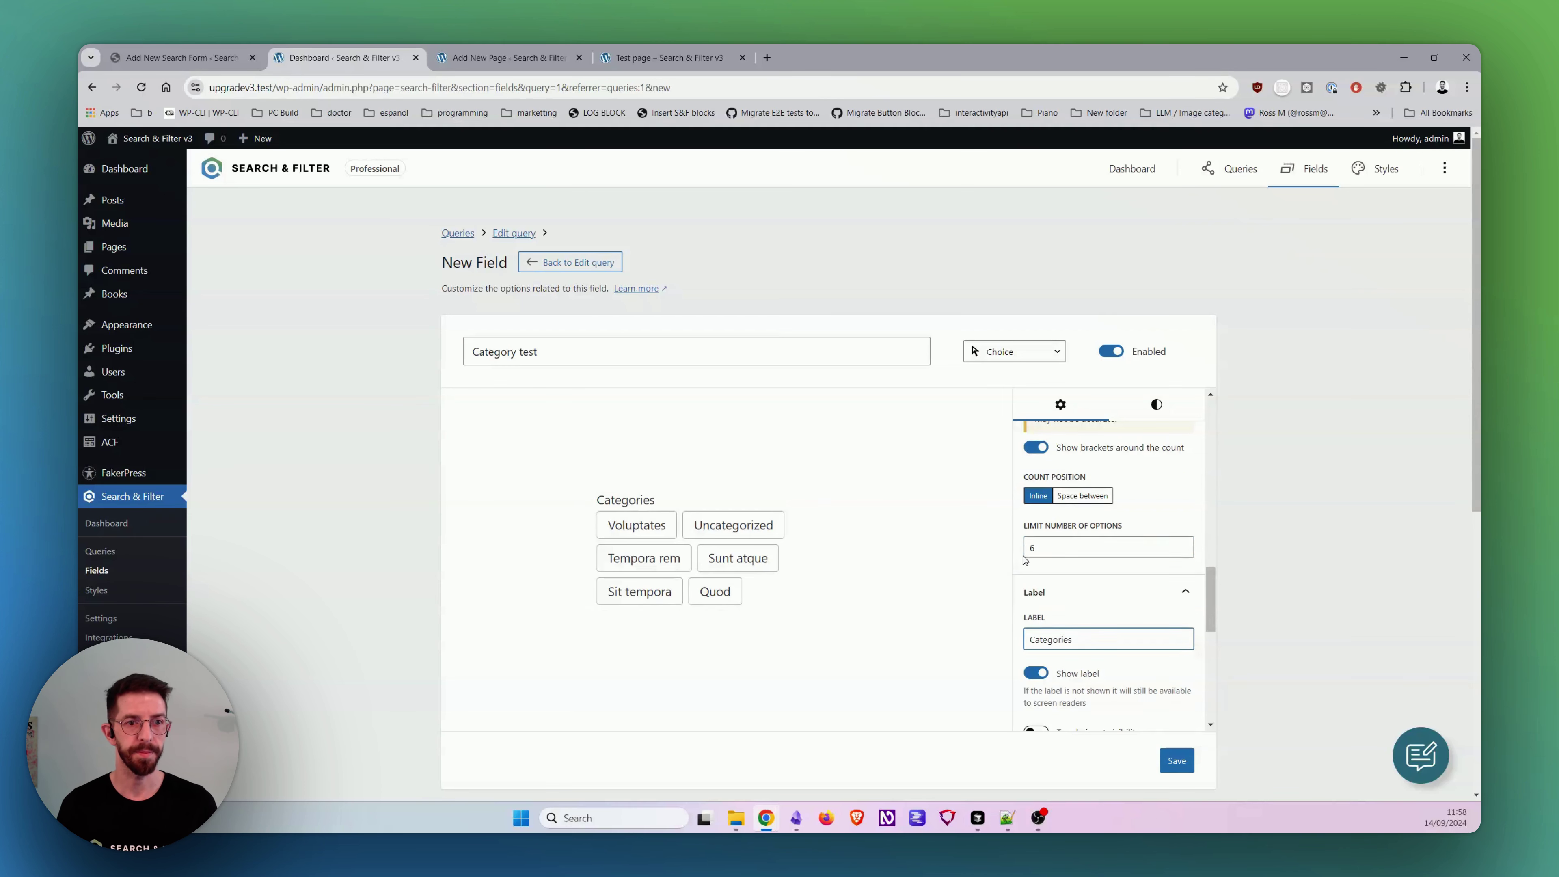
{"action": "scroll", "coordinate": [1026, 560], "scroll_direction": "down", "scroll_amount": 2}
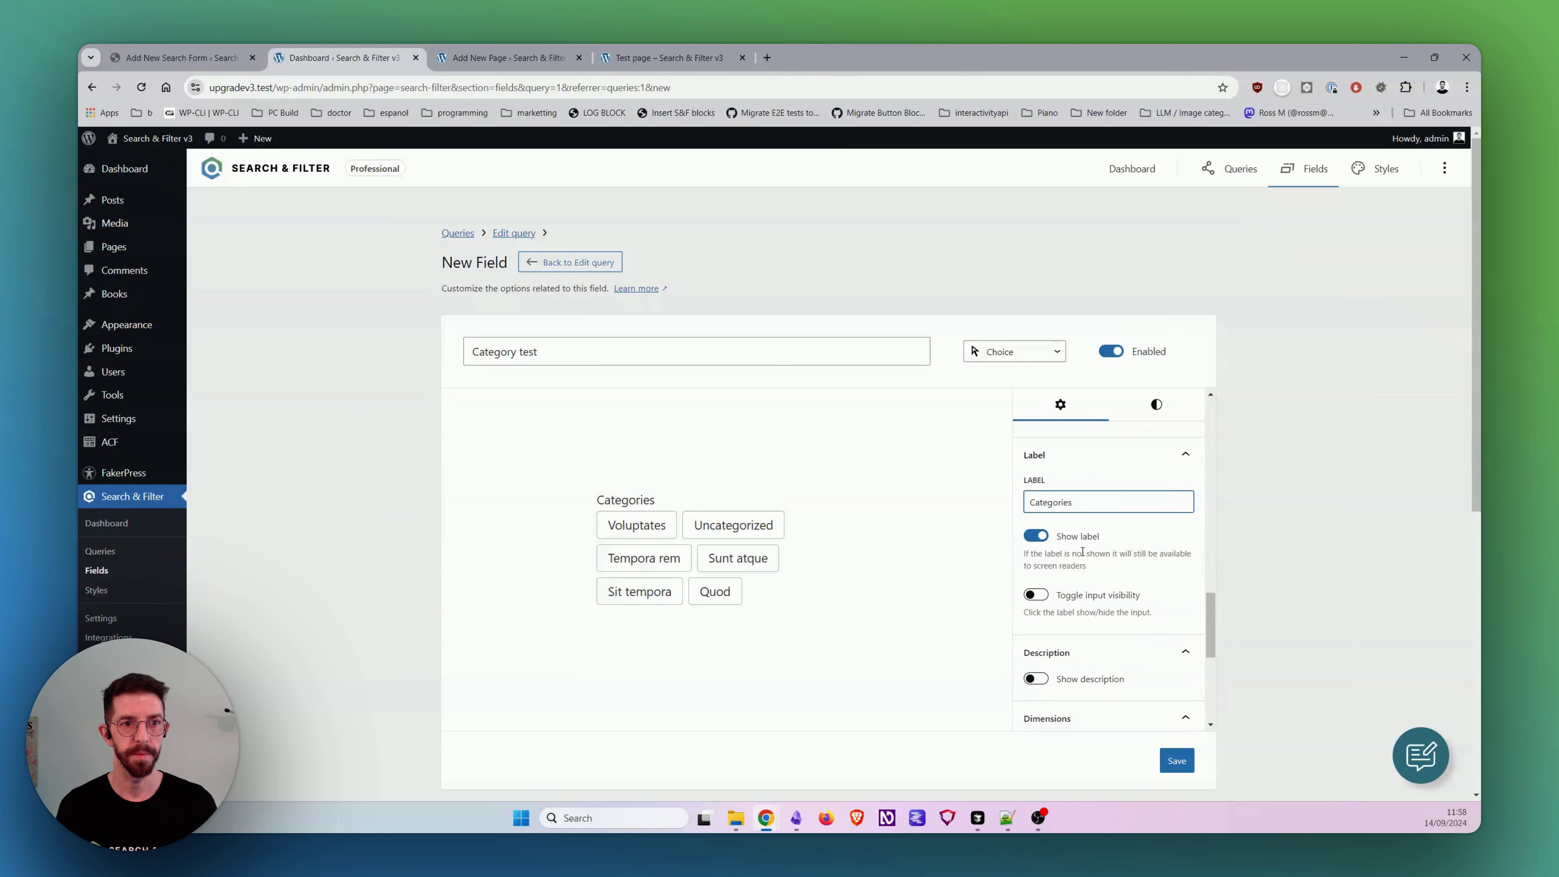
{"action": "left_click", "coordinate": [1035, 536]}
{"action": "left_click", "coordinate": [1035, 536]}
Step: Look through the remaining description, dimensions and behaviour settings and save the new Category test field
{"action": "scroll", "coordinate": [1108, 644], "scroll_direction": "down", "scroll_amount": 1}
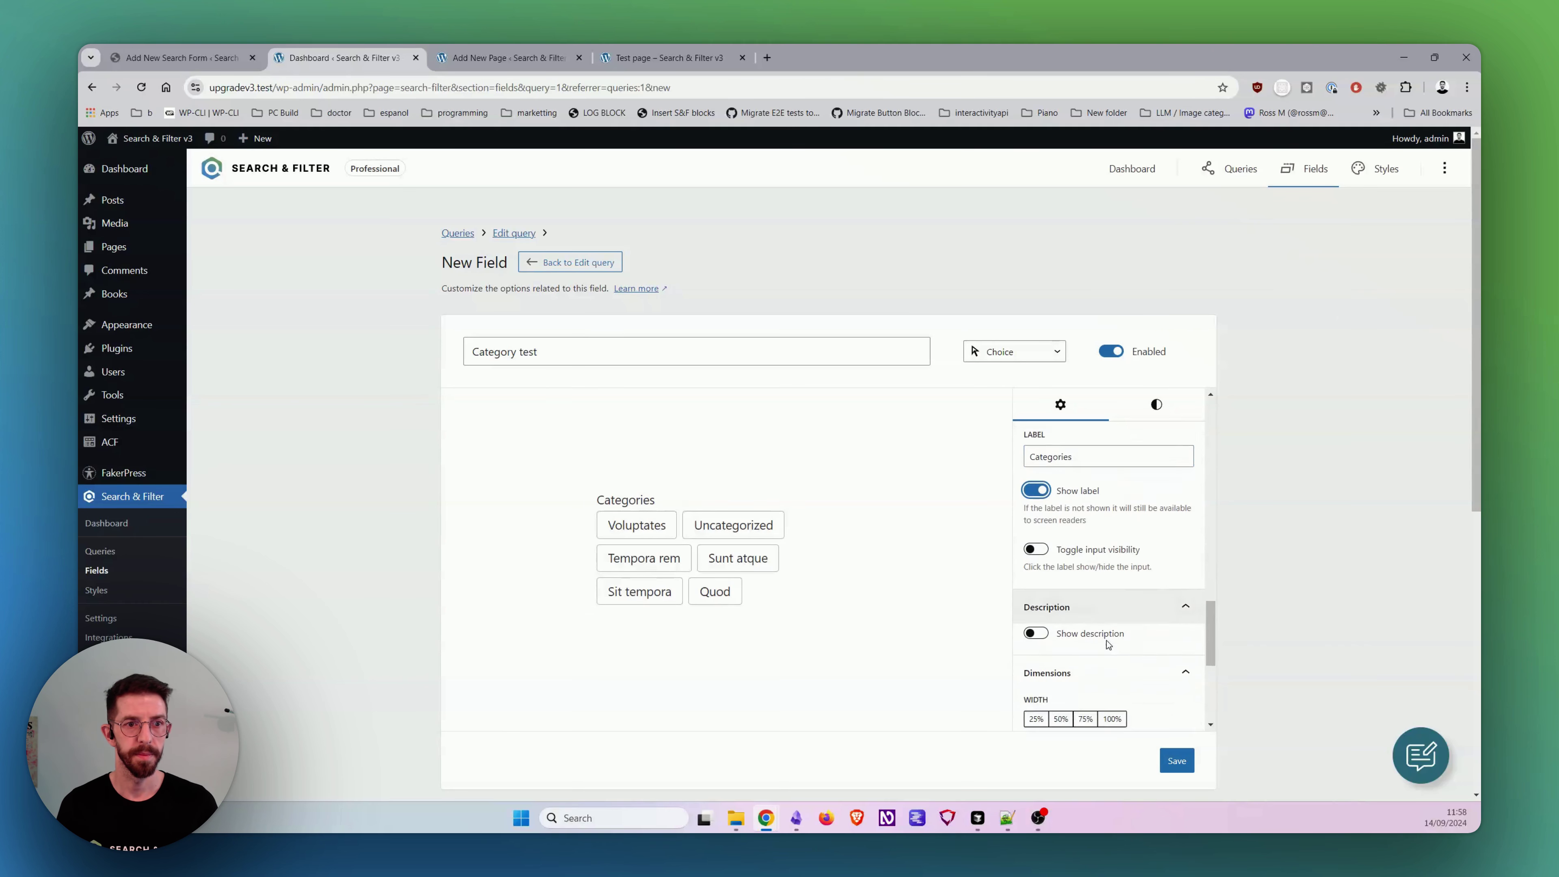
{"action": "scroll", "coordinate": [1108, 643], "scroll_direction": "down", "scroll_amount": 2}
{"action": "scroll", "coordinate": [1109, 643], "scroll_direction": "down", "scroll_amount": 1}
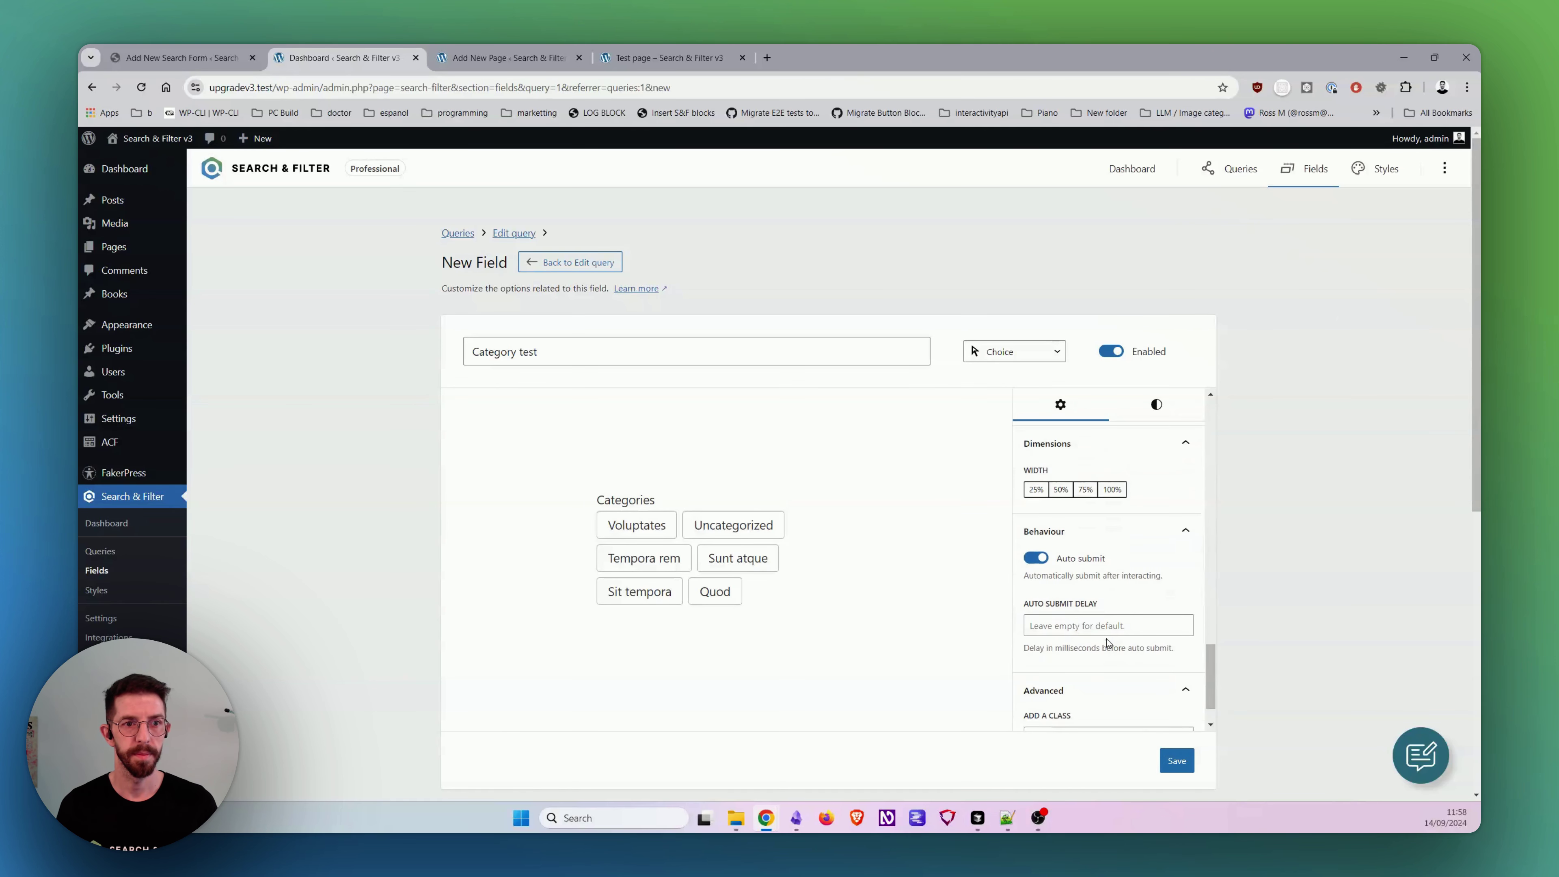
{"action": "scroll", "coordinate": [1107, 643], "scroll_direction": "down", "scroll_amount": 1}
{"action": "left_click", "coordinate": [1177, 761]}
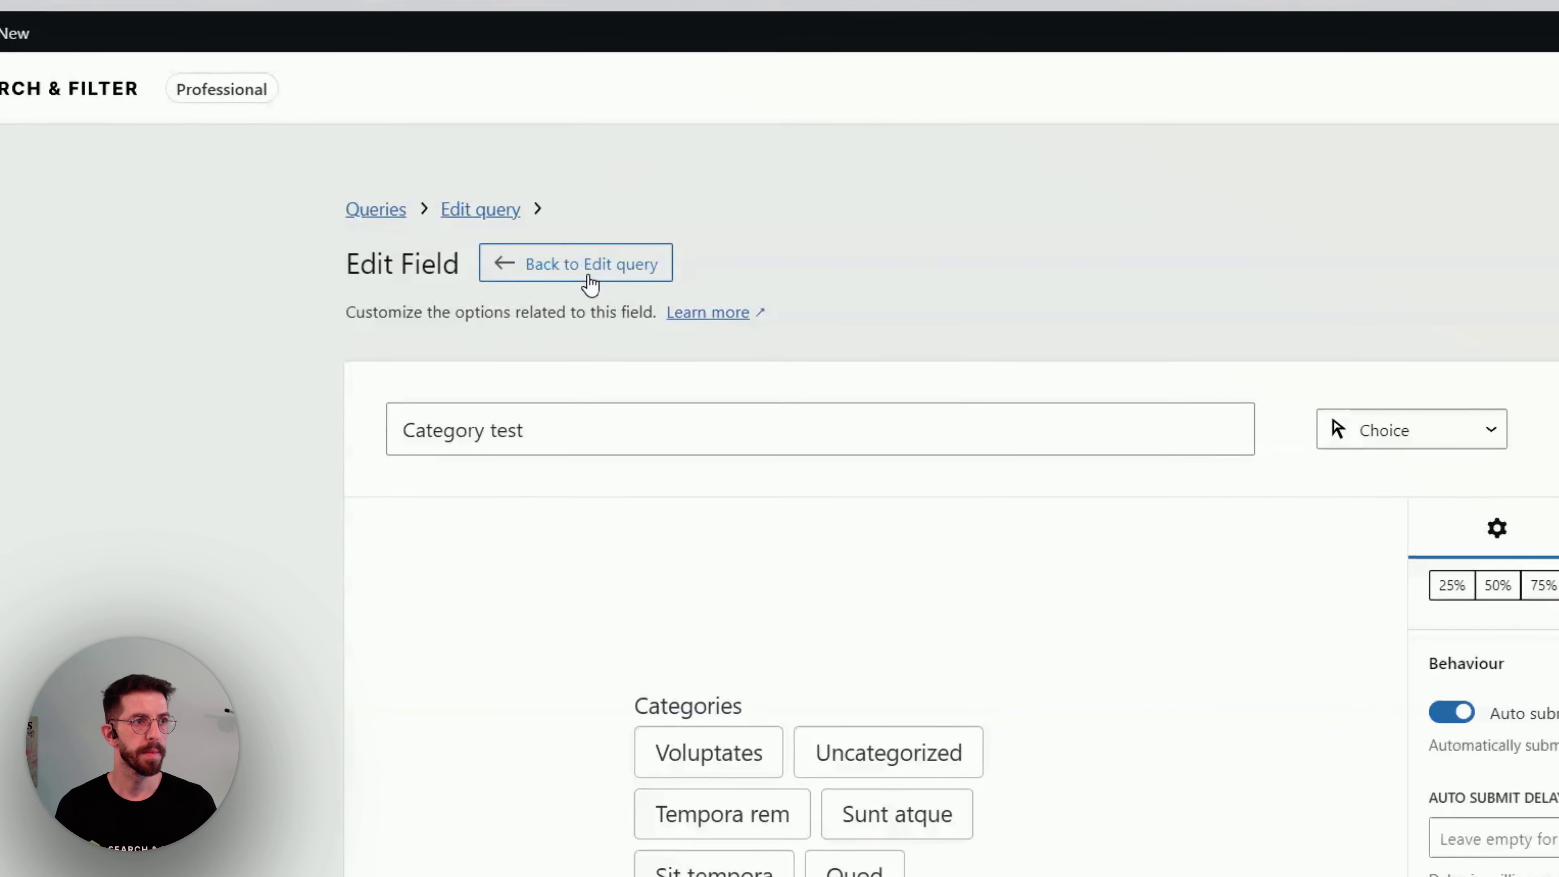
Step: Return to the Test query, open its connected Category test field and copy the field's shortcode
{"action": "left_click", "coordinate": [577, 264]}
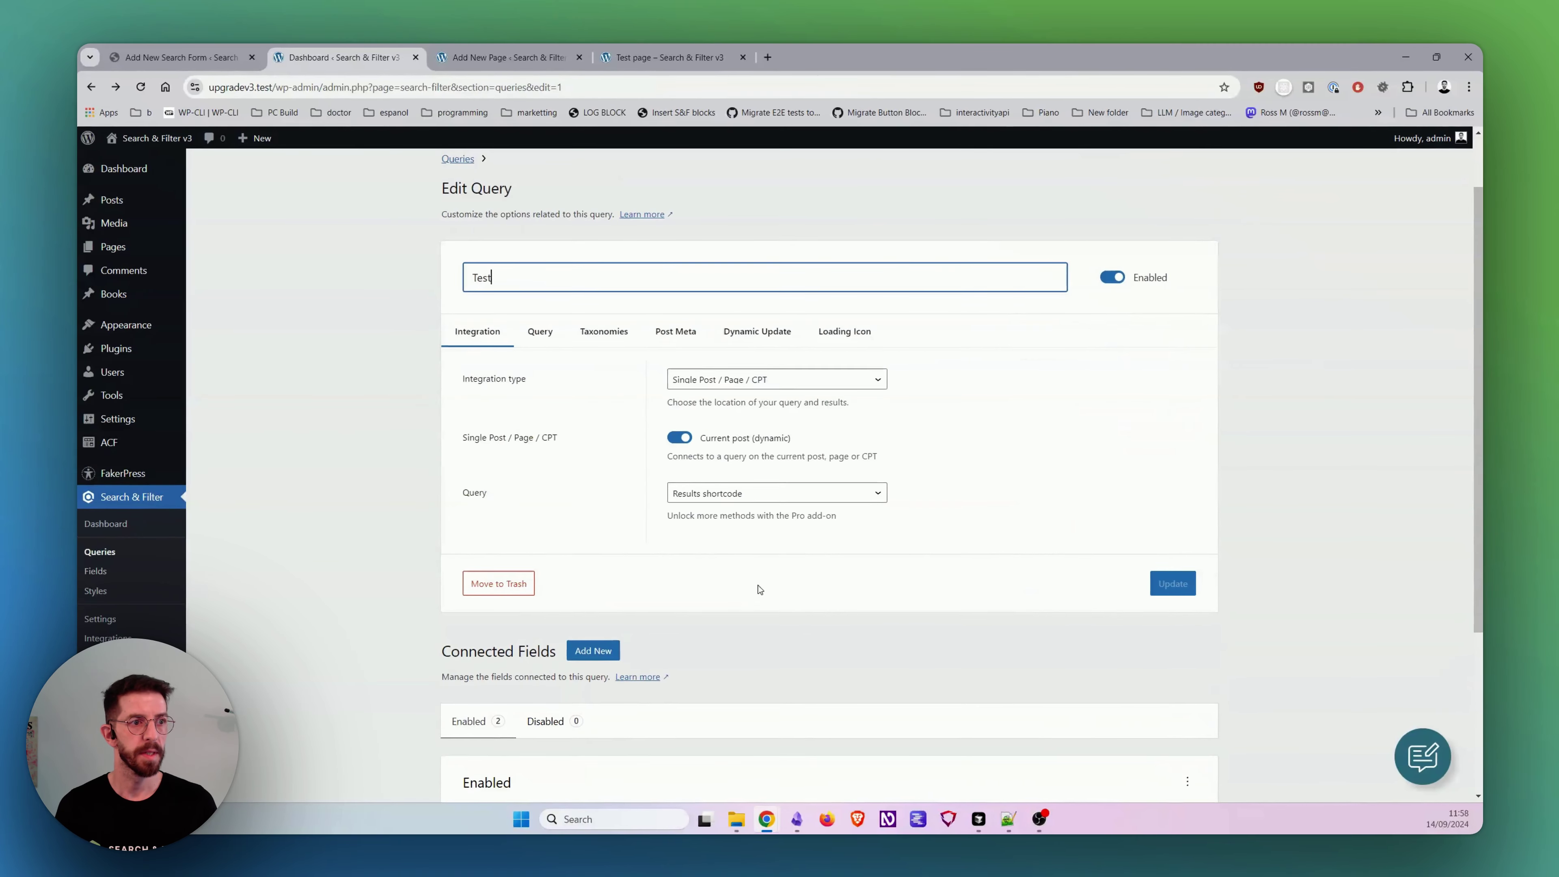
{"action": "scroll", "coordinate": [758, 588], "scroll_direction": "down", "scroll_amount": 5}
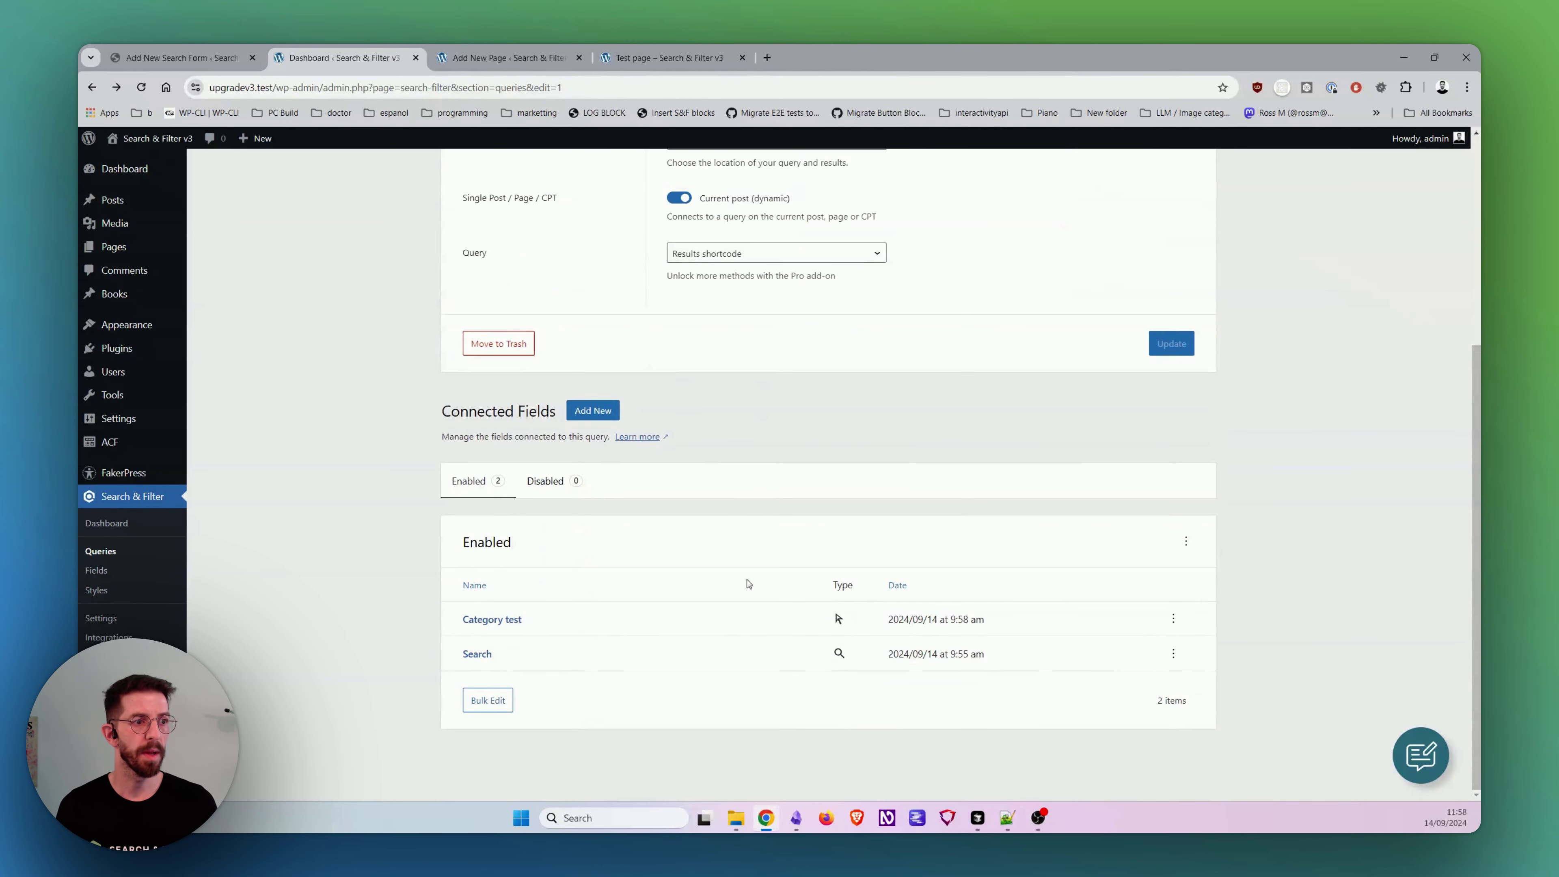
{"action": "left_click", "coordinate": [512, 628]}
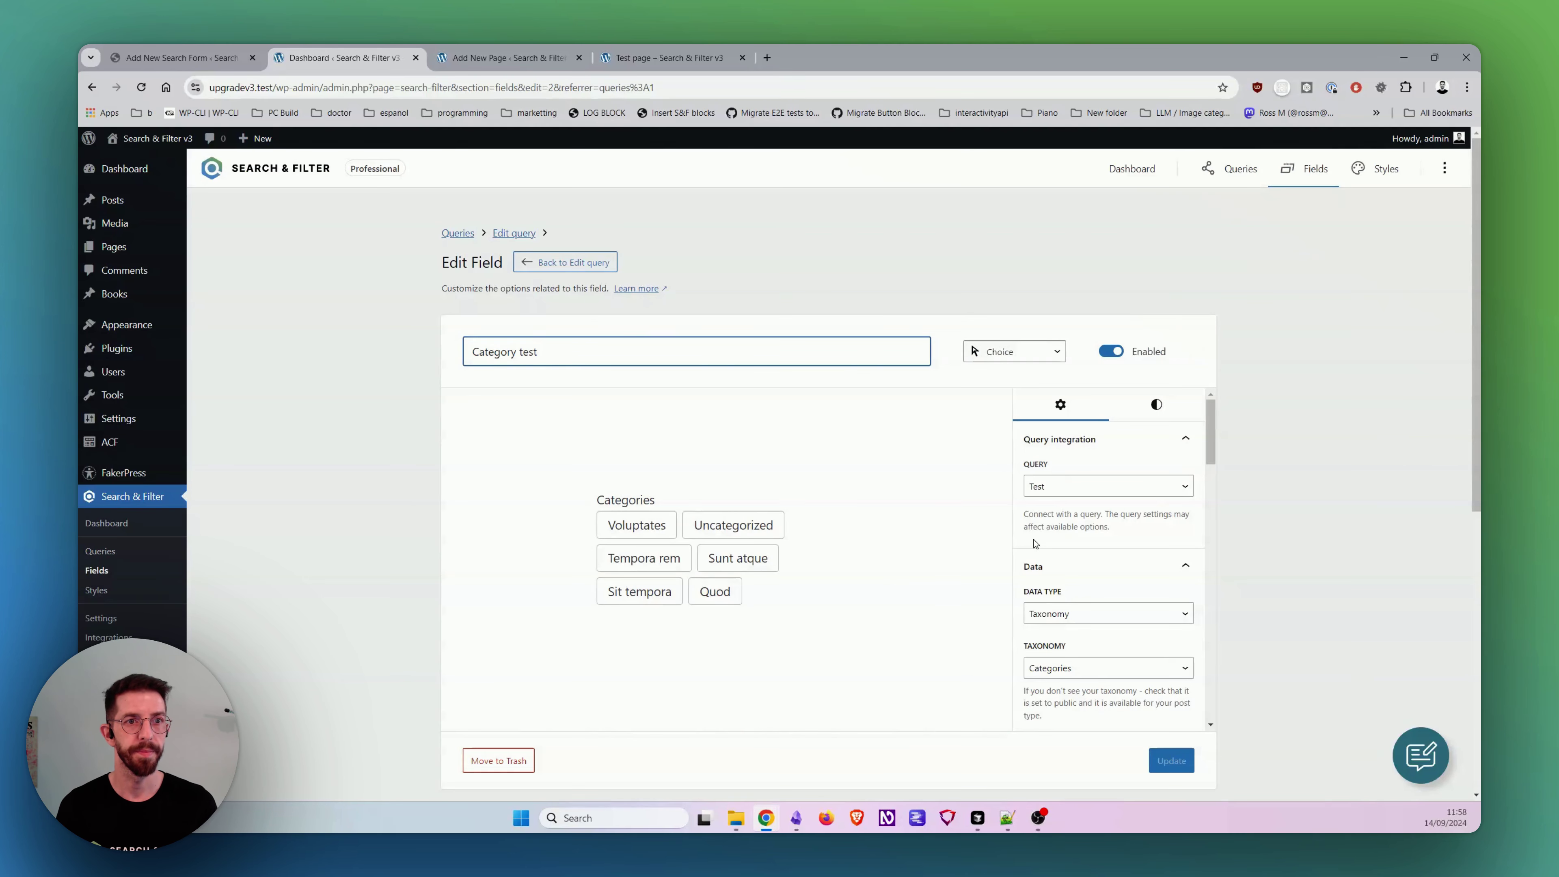
{"action": "scroll", "coordinate": [707, 640], "scroll_direction": "down", "scroll_amount": 5}
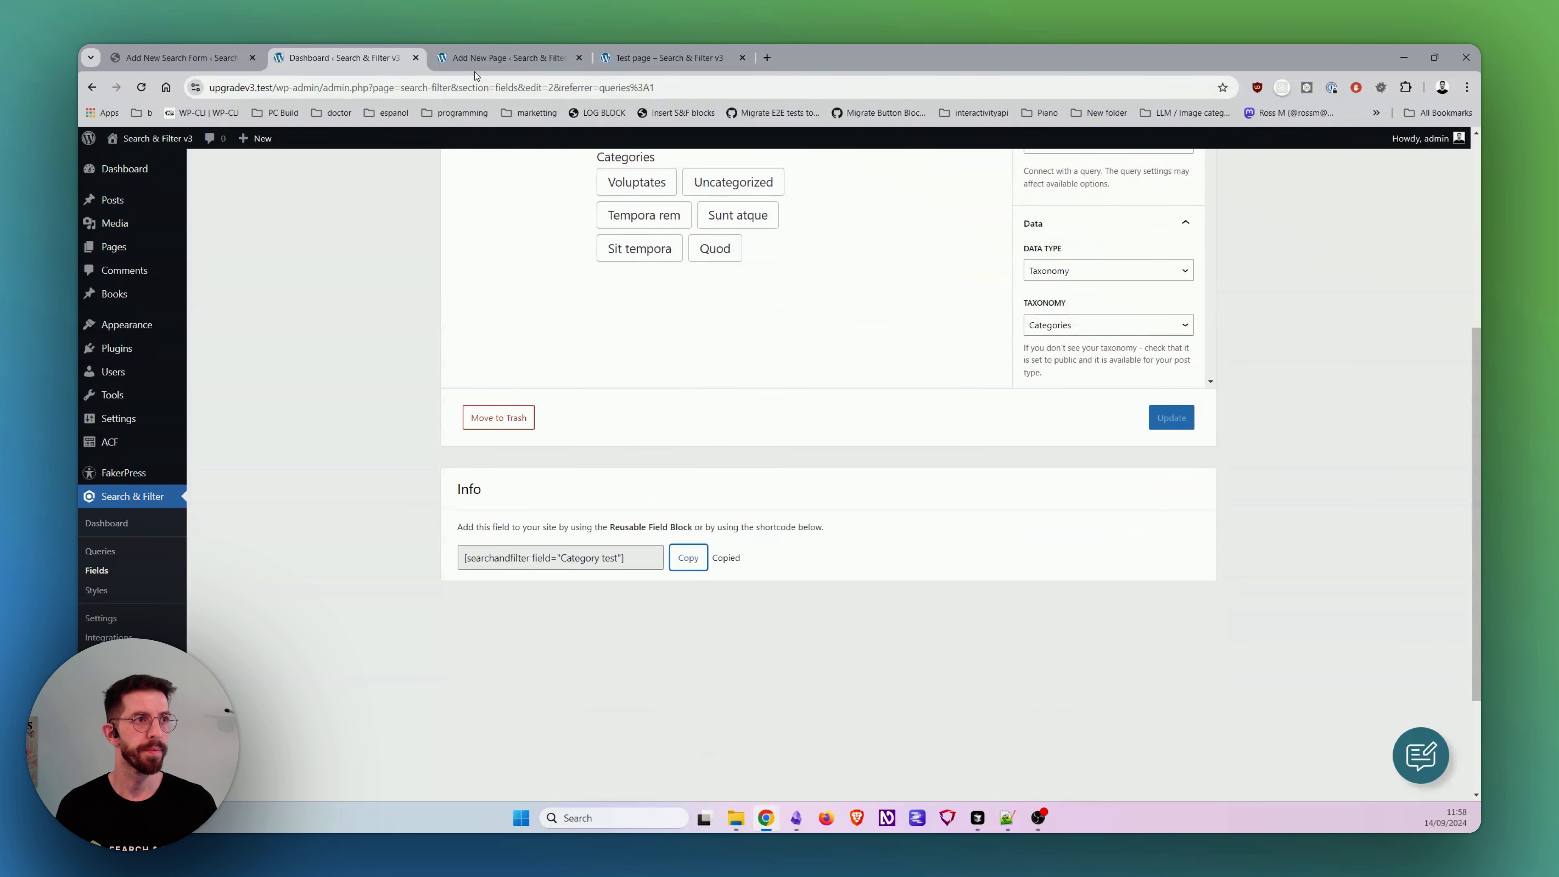
Step: Add the shortcode [searchandfilter field="Category test"] below the Search shortcode on Test page, save, and view the live page
{"action": "left_click", "coordinate": [505, 52]}
{"action": "left_click", "coordinate": [822, 330]}
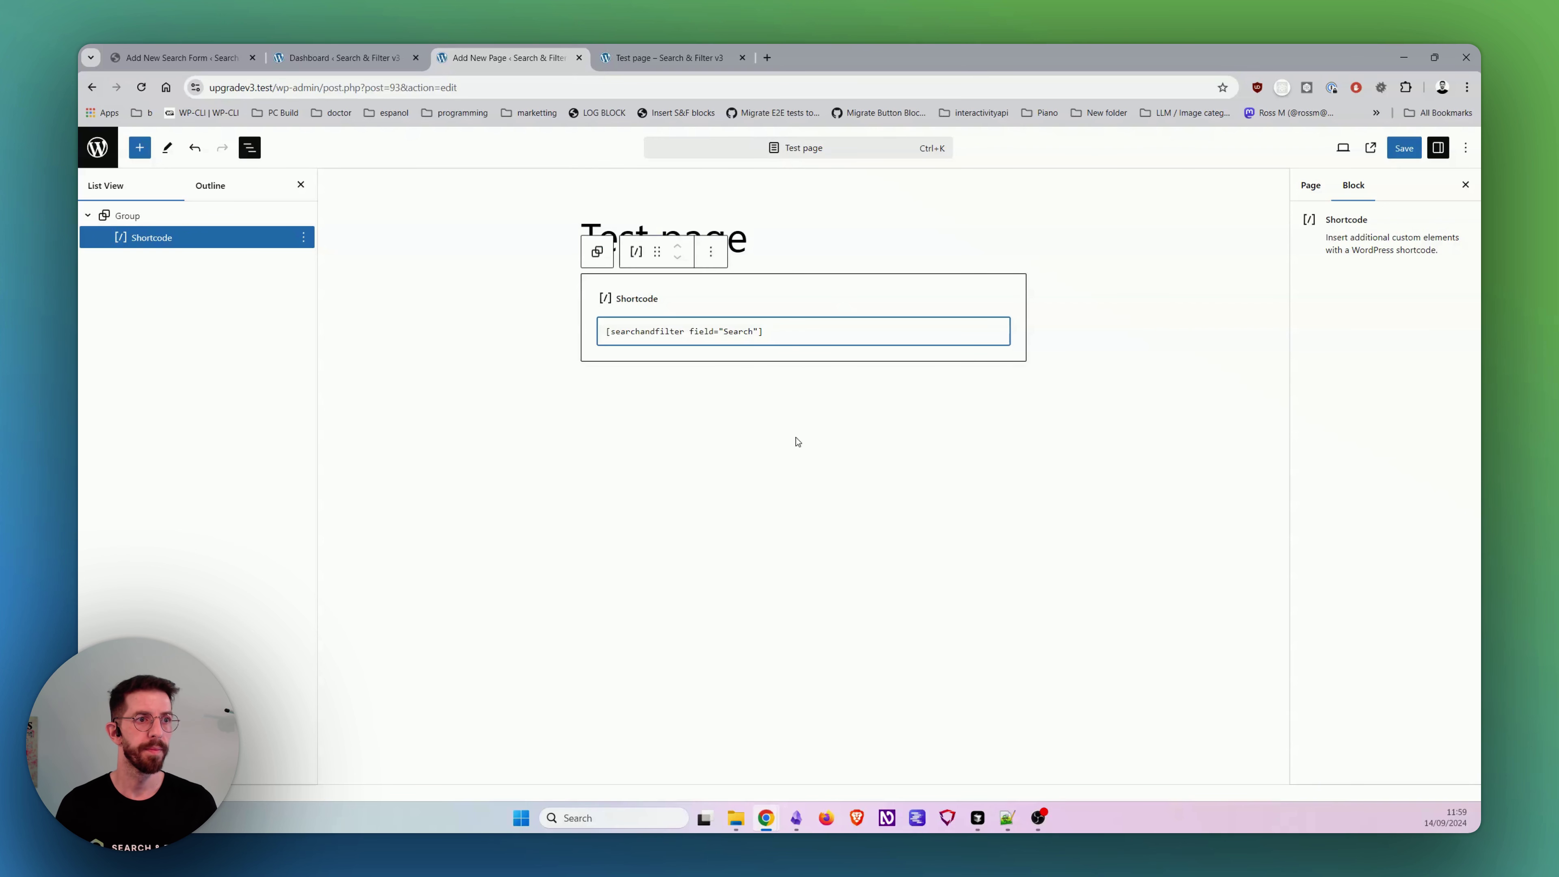
{"action": "left_click", "coordinate": [798, 376]}
{"action": "left_click", "coordinate": [796, 384]}
{"action": "type", "text": "[searchandfilter field=\"Category test\"]"}
{"action": "key", "text": "ctrl+s"}
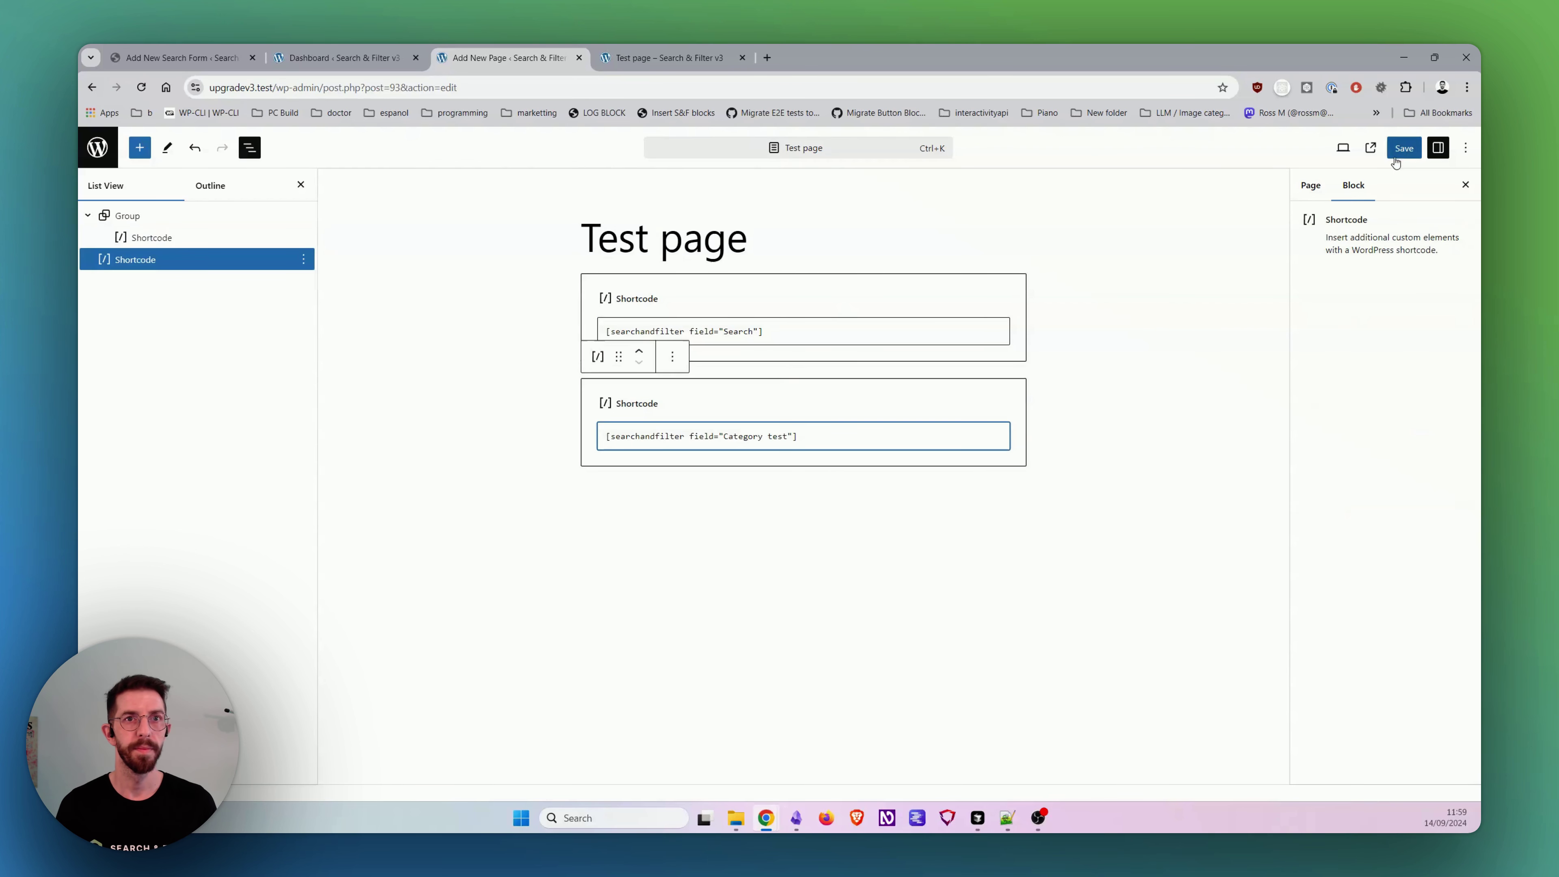
{"action": "left_click", "coordinate": [706, 58]}
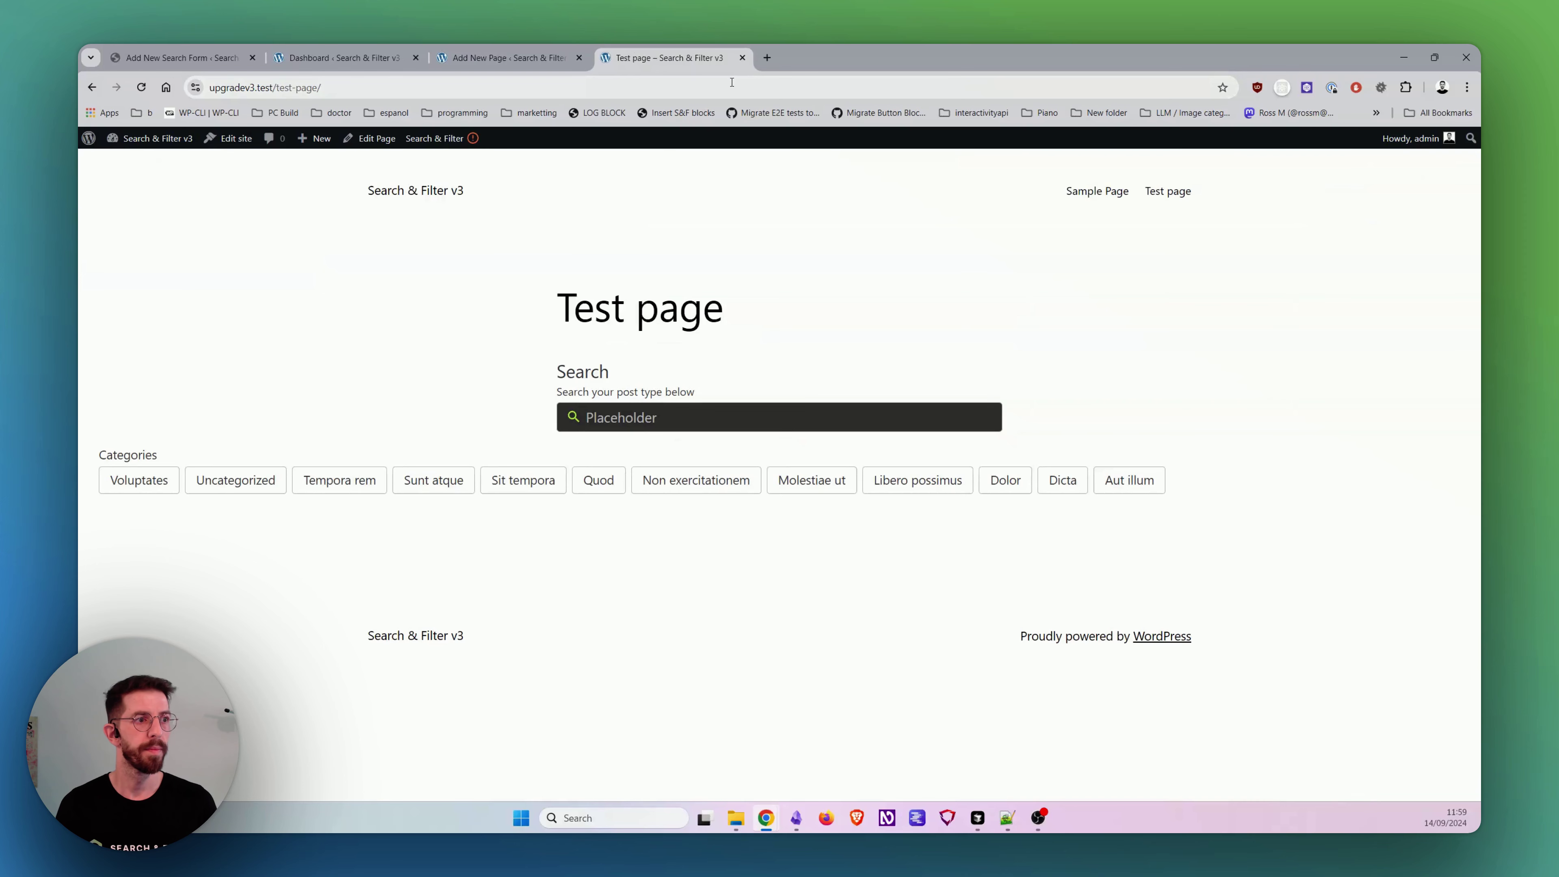
Step: Move the Category test shortcode block into the Group below the Search shortcode and view the updated live page
{"action": "left_click", "coordinate": [509, 58]}
{"action": "key", "text": "ctrl+a"}
{"action": "left_click", "coordinate": [709, 403]}
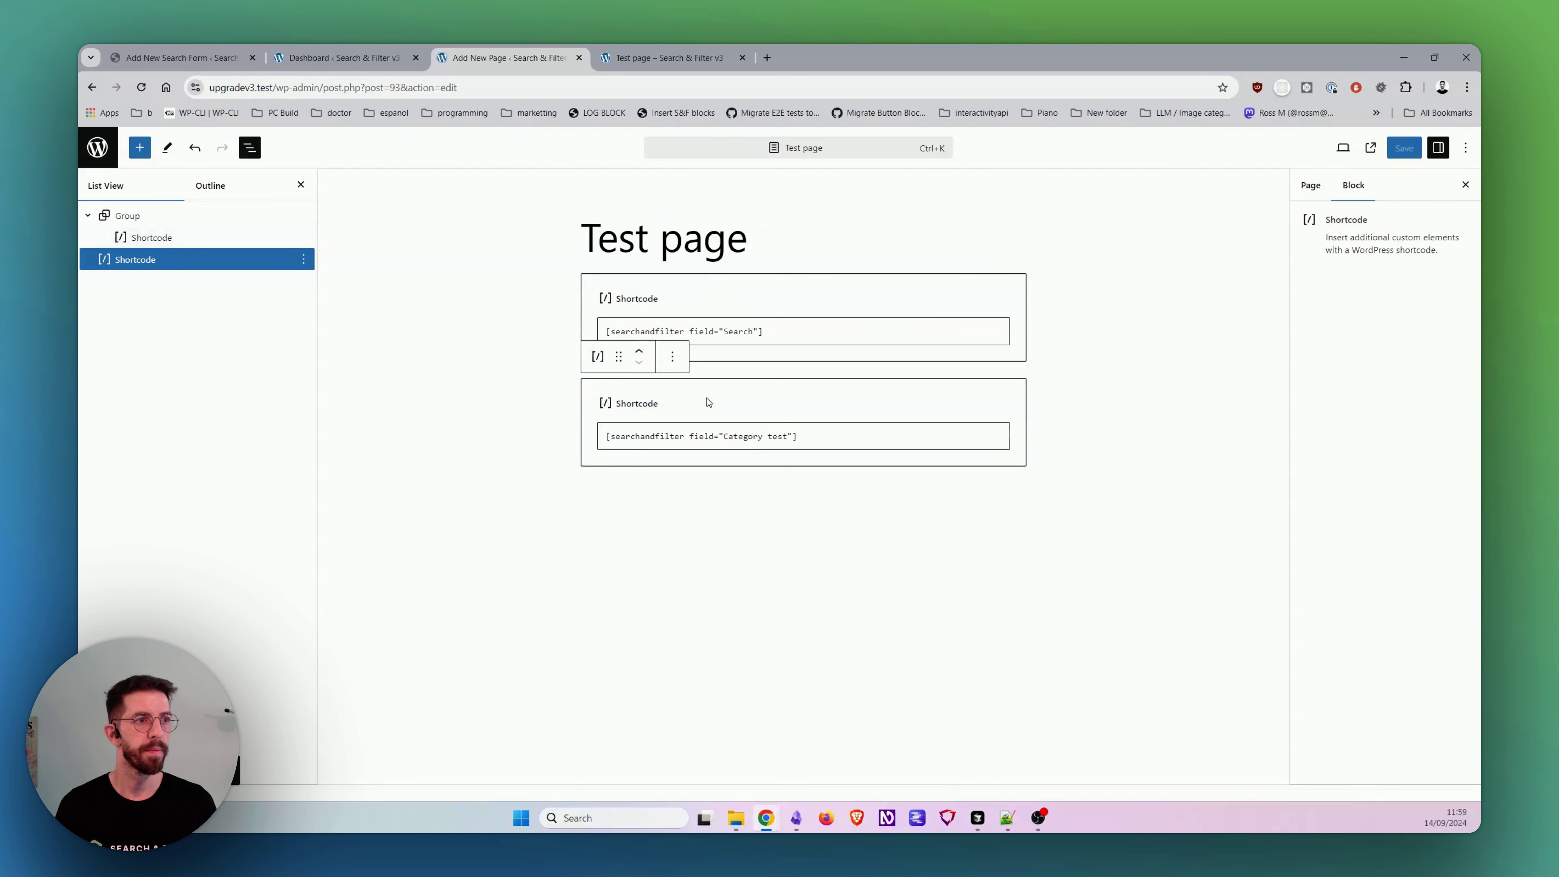
{"action": "left_click_drag", "start_coordinate": [147, 259], "coordinate": [200, 250]}
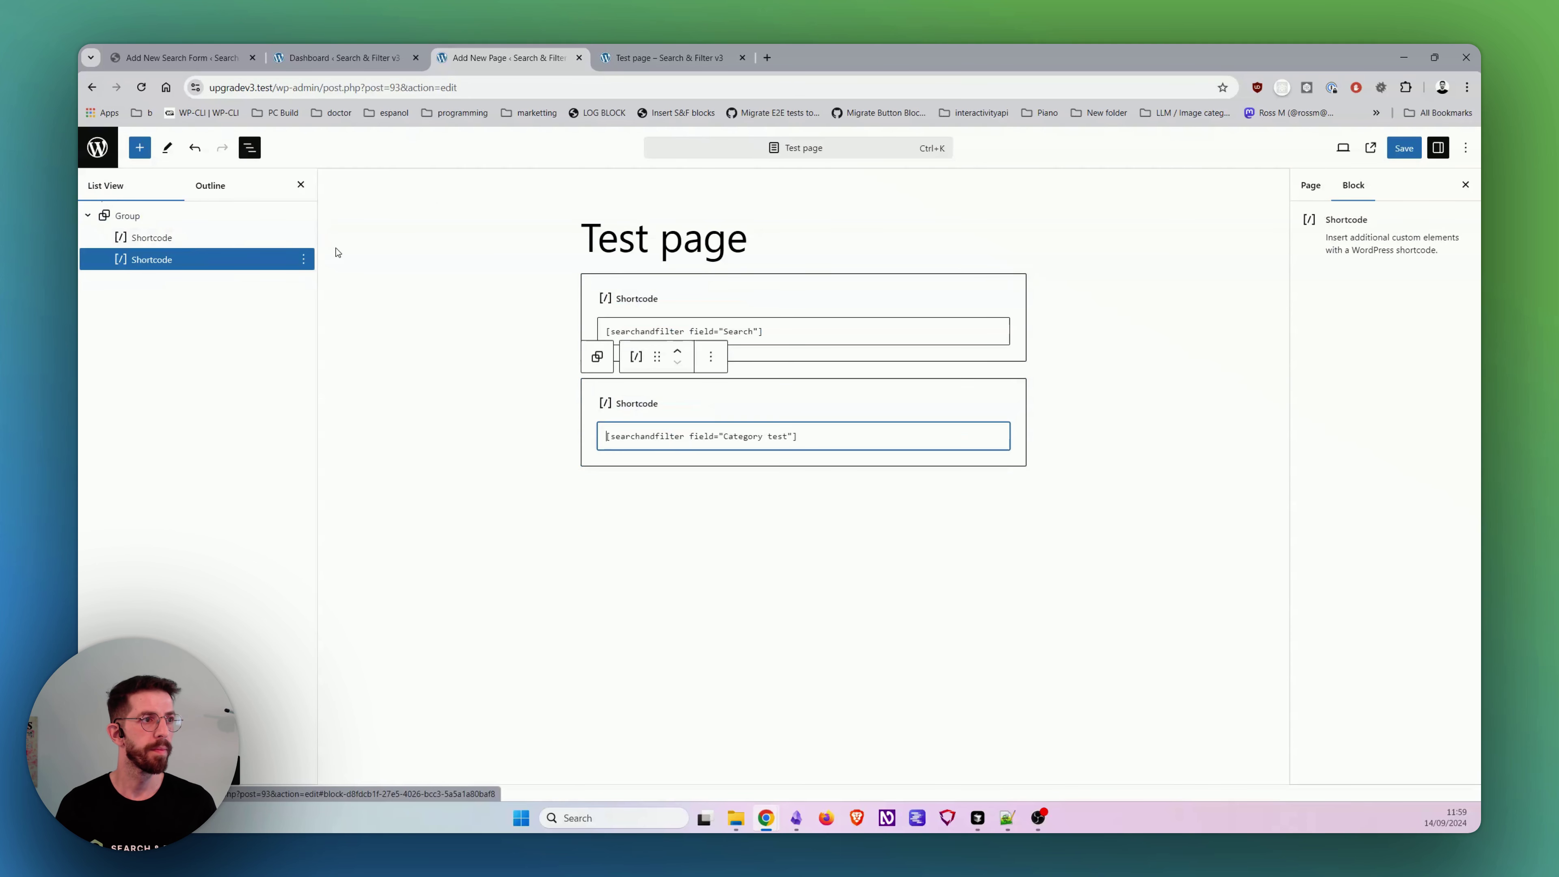
{"action": "left_click", "coordinate": [649, 49]}
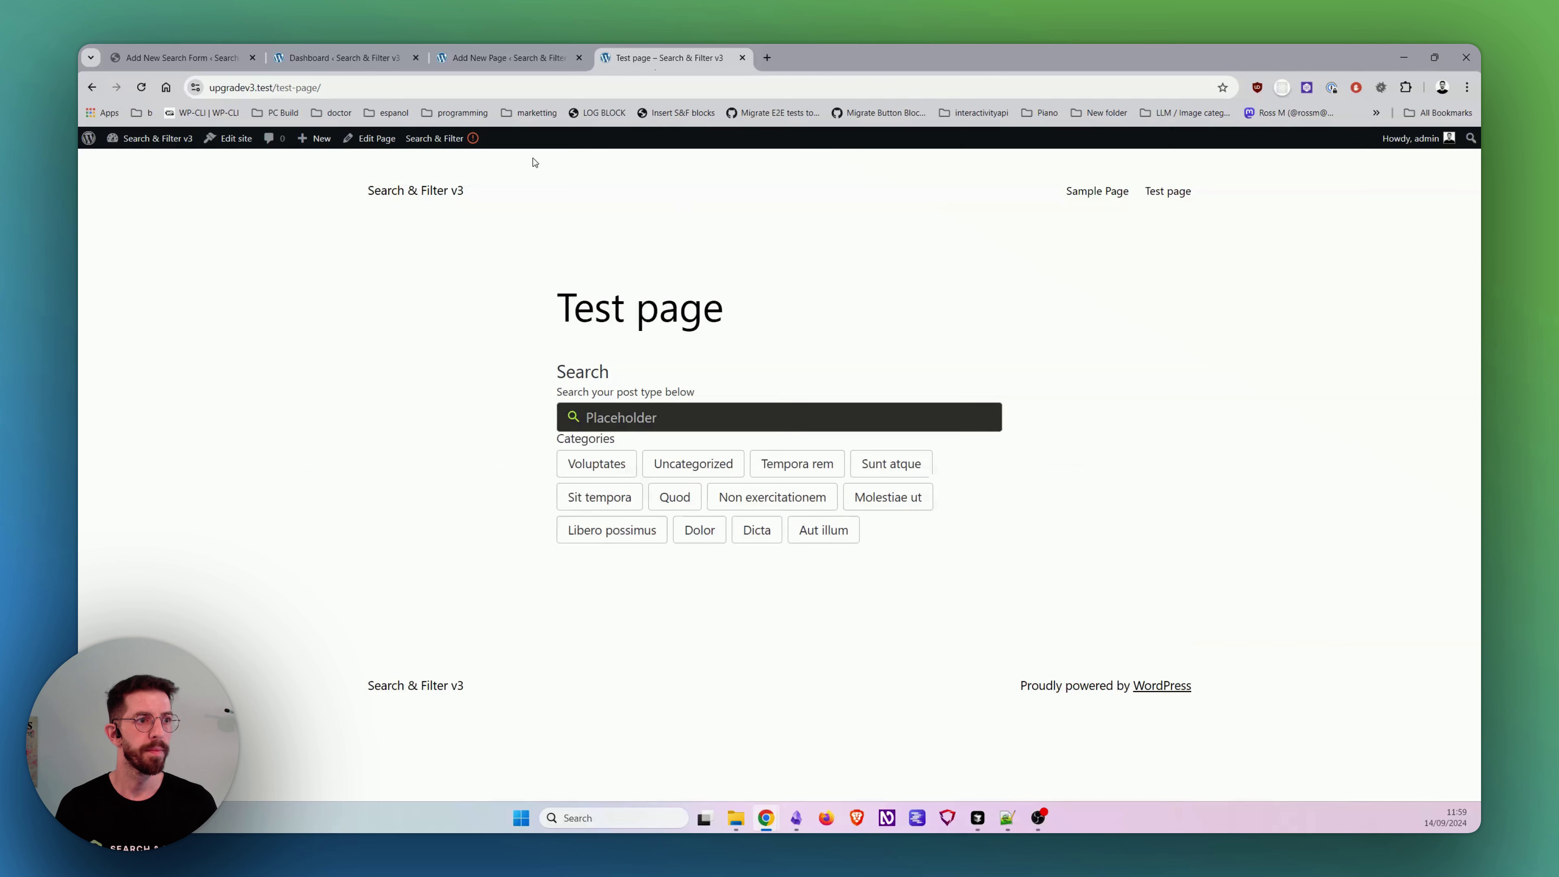
Step: Add a margin of about two thirds of the slider range to the Category test field's dimensions and update the field
{"action": "left_click", "coordinate": [485, 55]}
{"action": "left_click", "coordinate": [394, 56]}
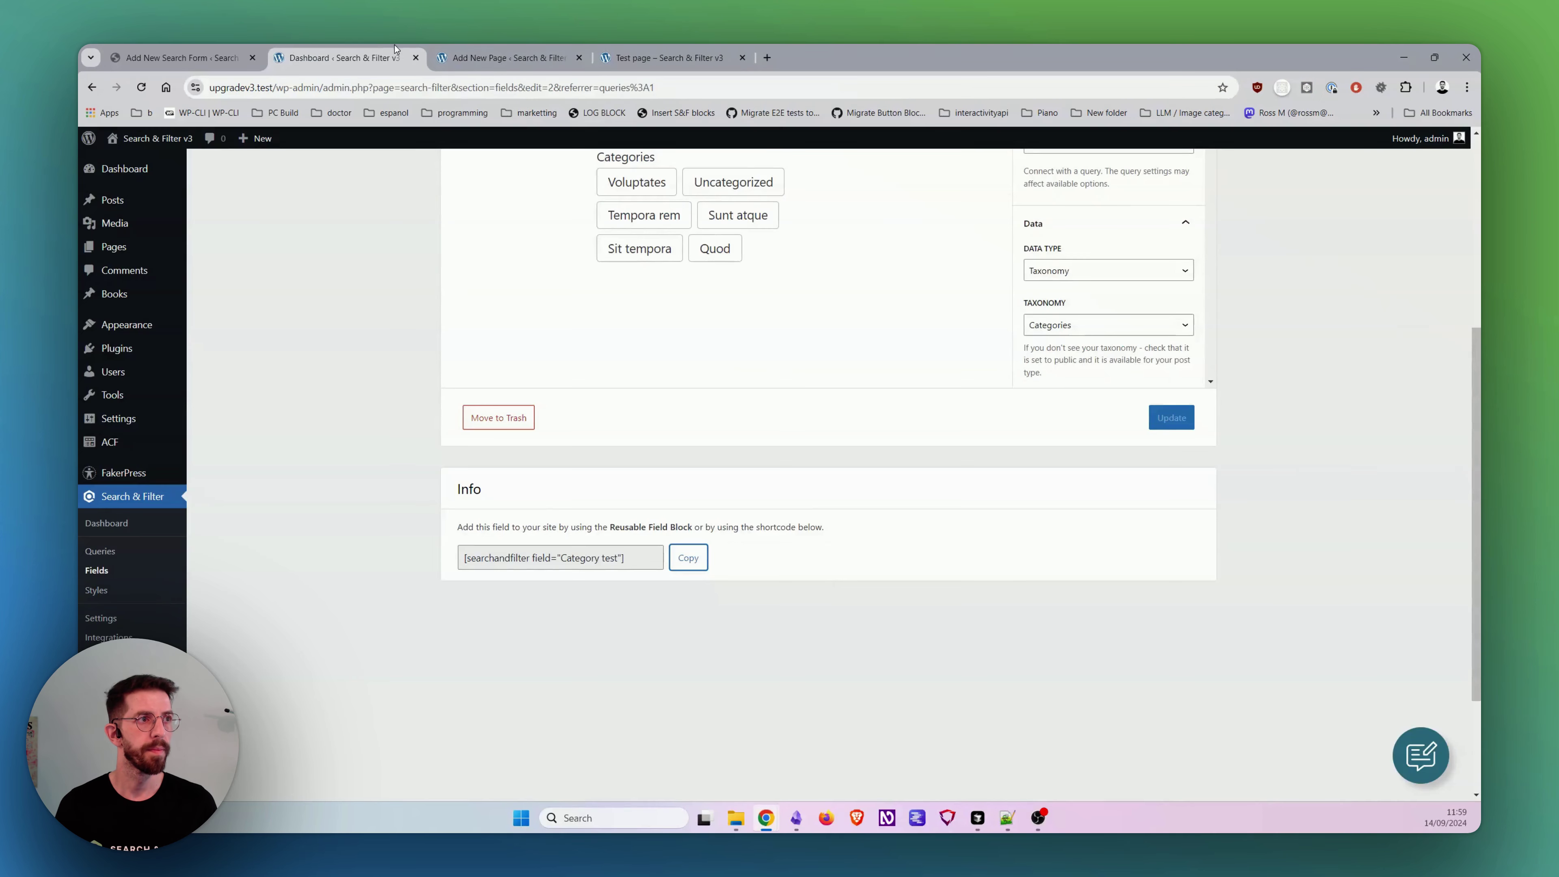
{"action": "left_click", "coordinate": [697, 57]}
{"action": "left_click", "coordinate": [394, 59]}
{"action": "scroll", "coordinate": [1111, 463], "scroll_direction": "up", "scroll_amount": 5}
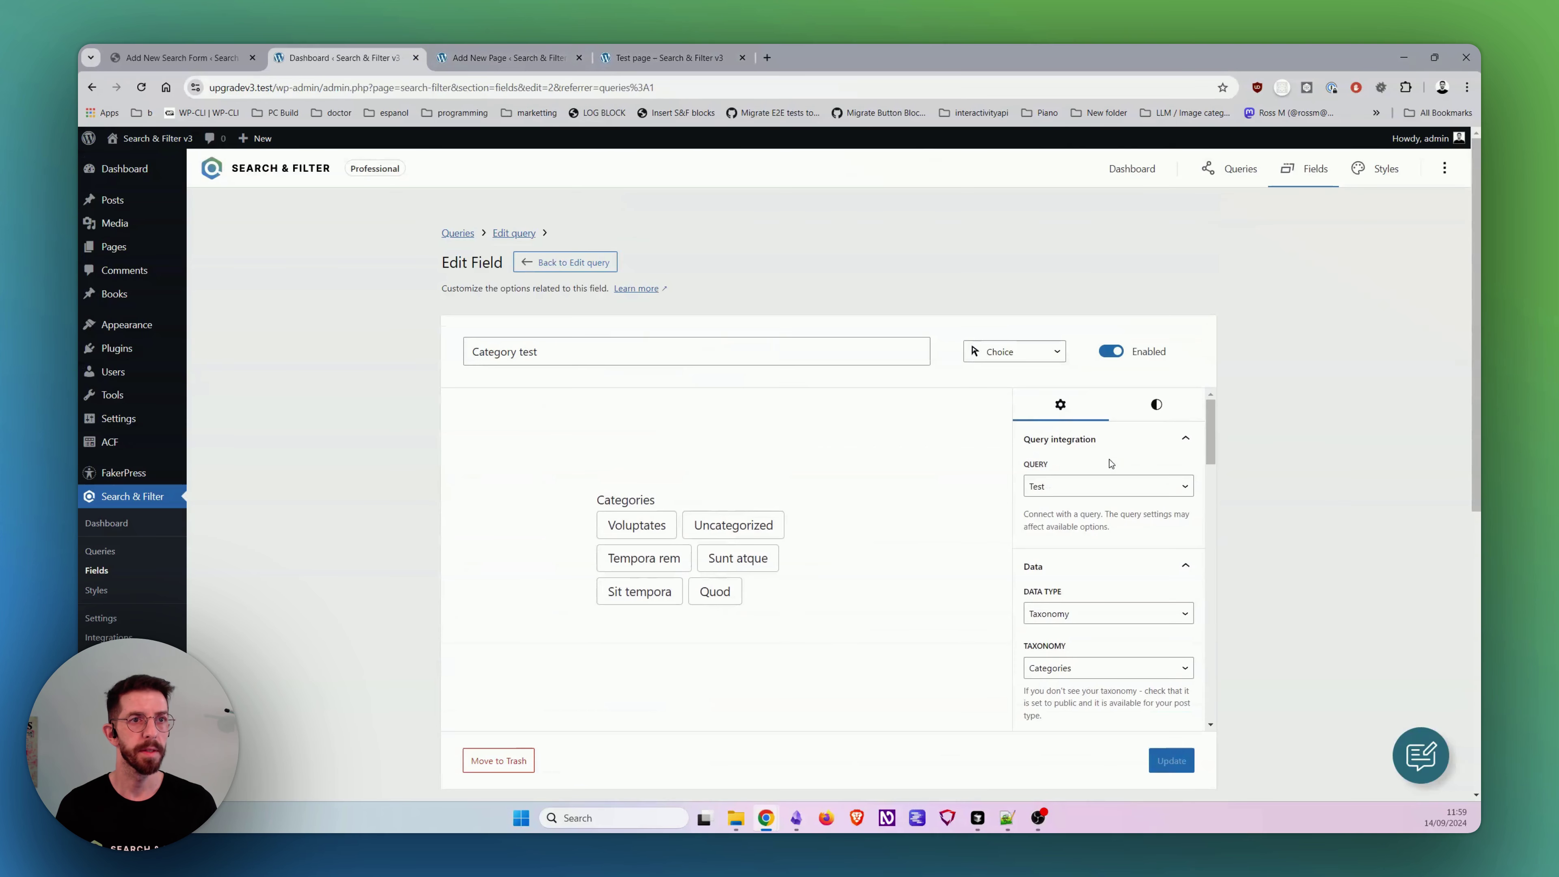
{"action": "left_click", "coordinate": [1166, 417]}
{"action": "left_click", "coordinate": [1185, 554]}
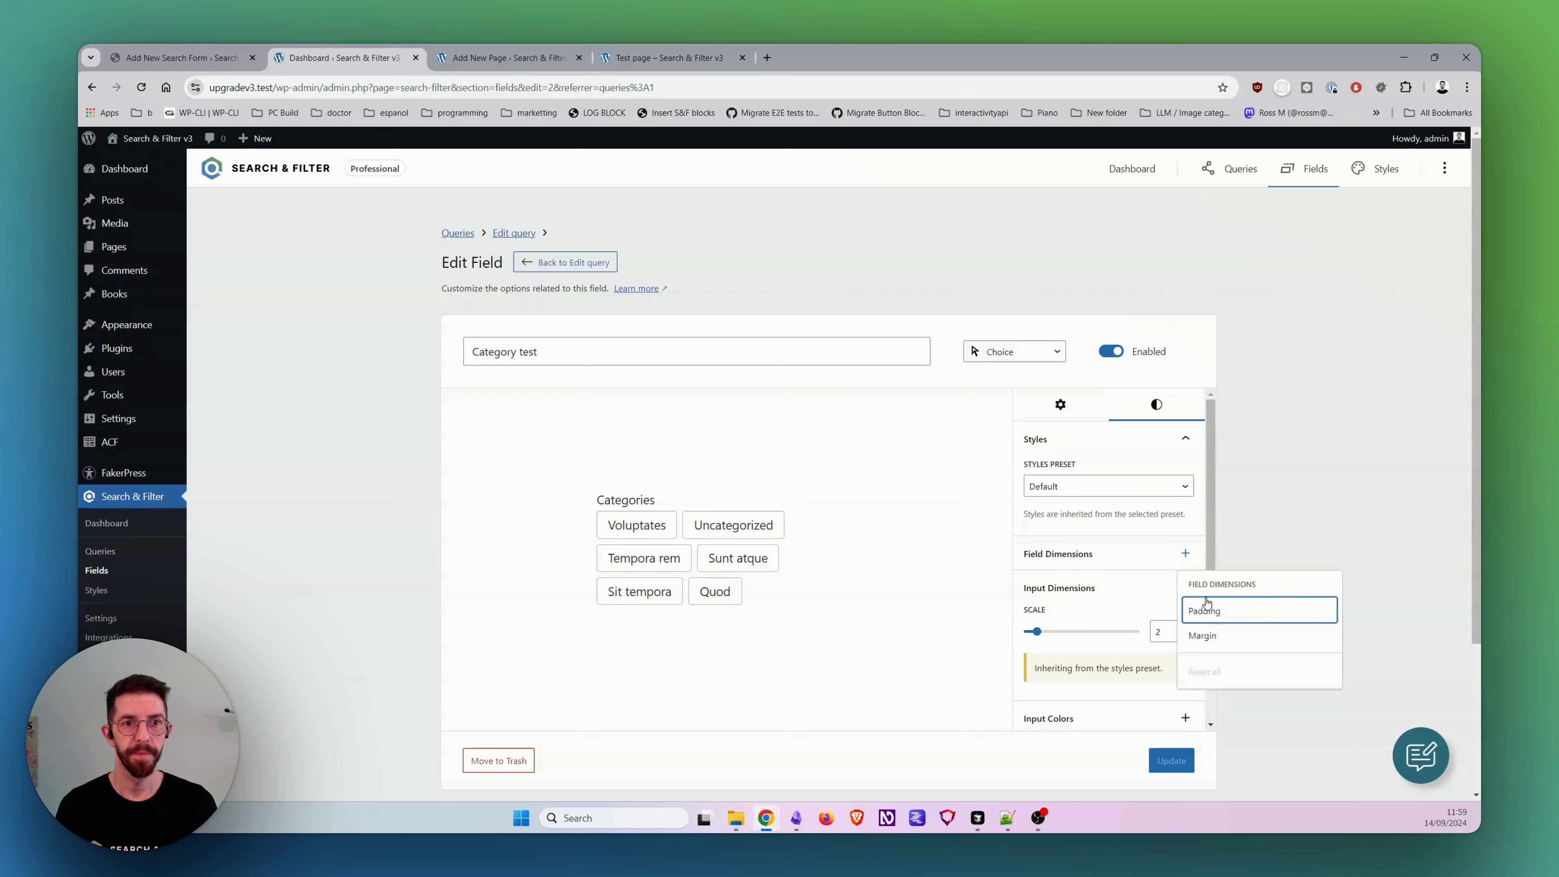
{"action": "left_click", "coordinate": [1202, 635]}
{"action": "left_click_drag", "start_coordinate": [1044, 605], "coordinate": [1124, 605]}
{"action": "left_click", "coordinate": [1171, 760]}
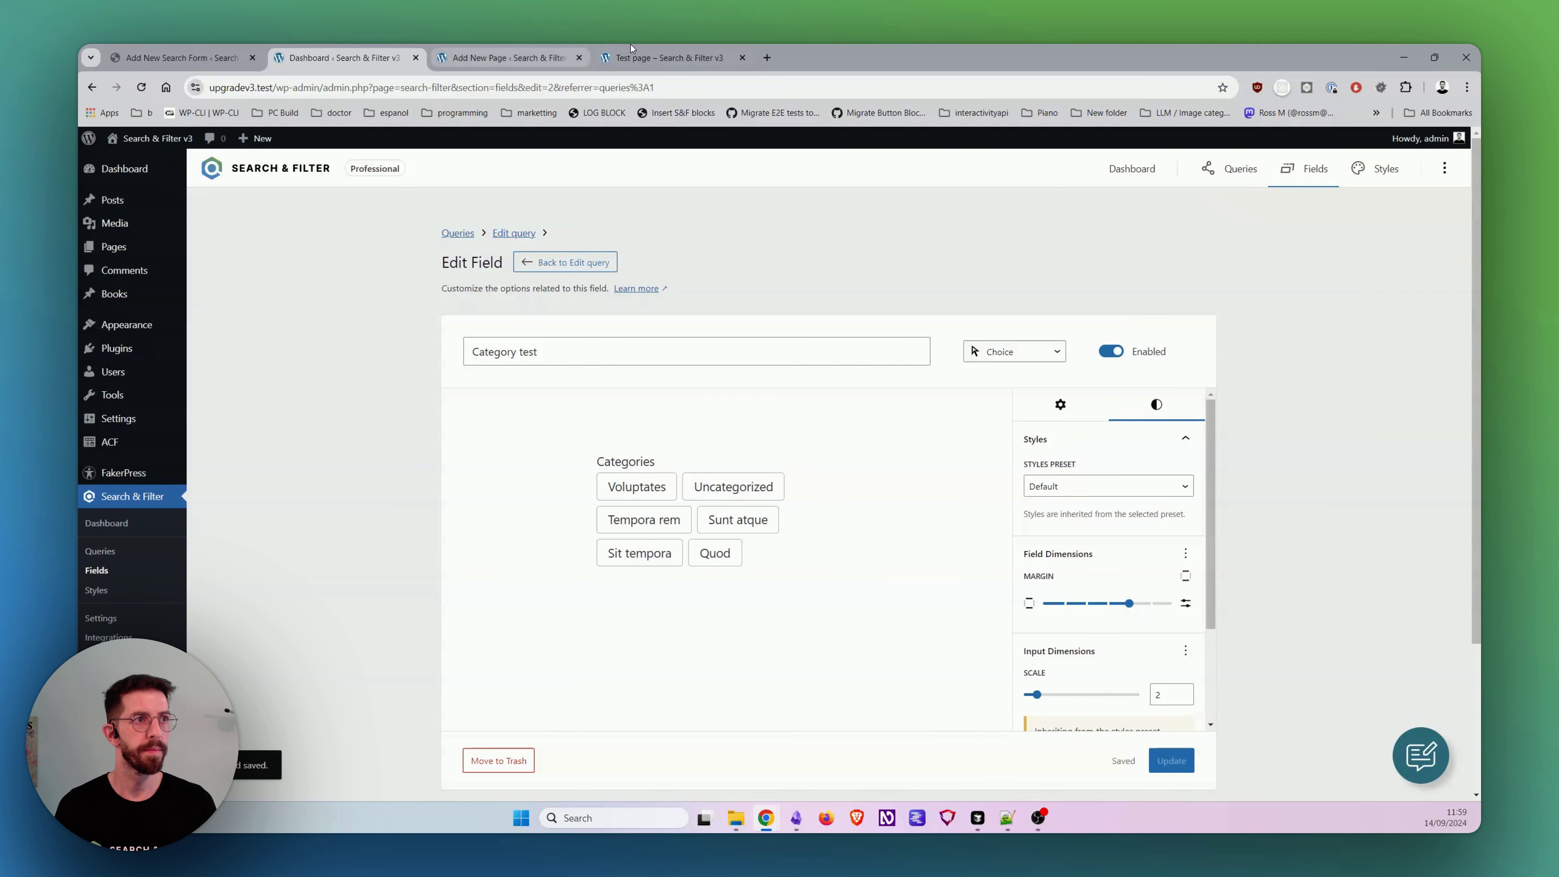
Step: Reduce the Category test field's margin to 1, update the field, and reload the live test page to check the spacing
{"action": "left_click", "coordinate": [649, 55]}
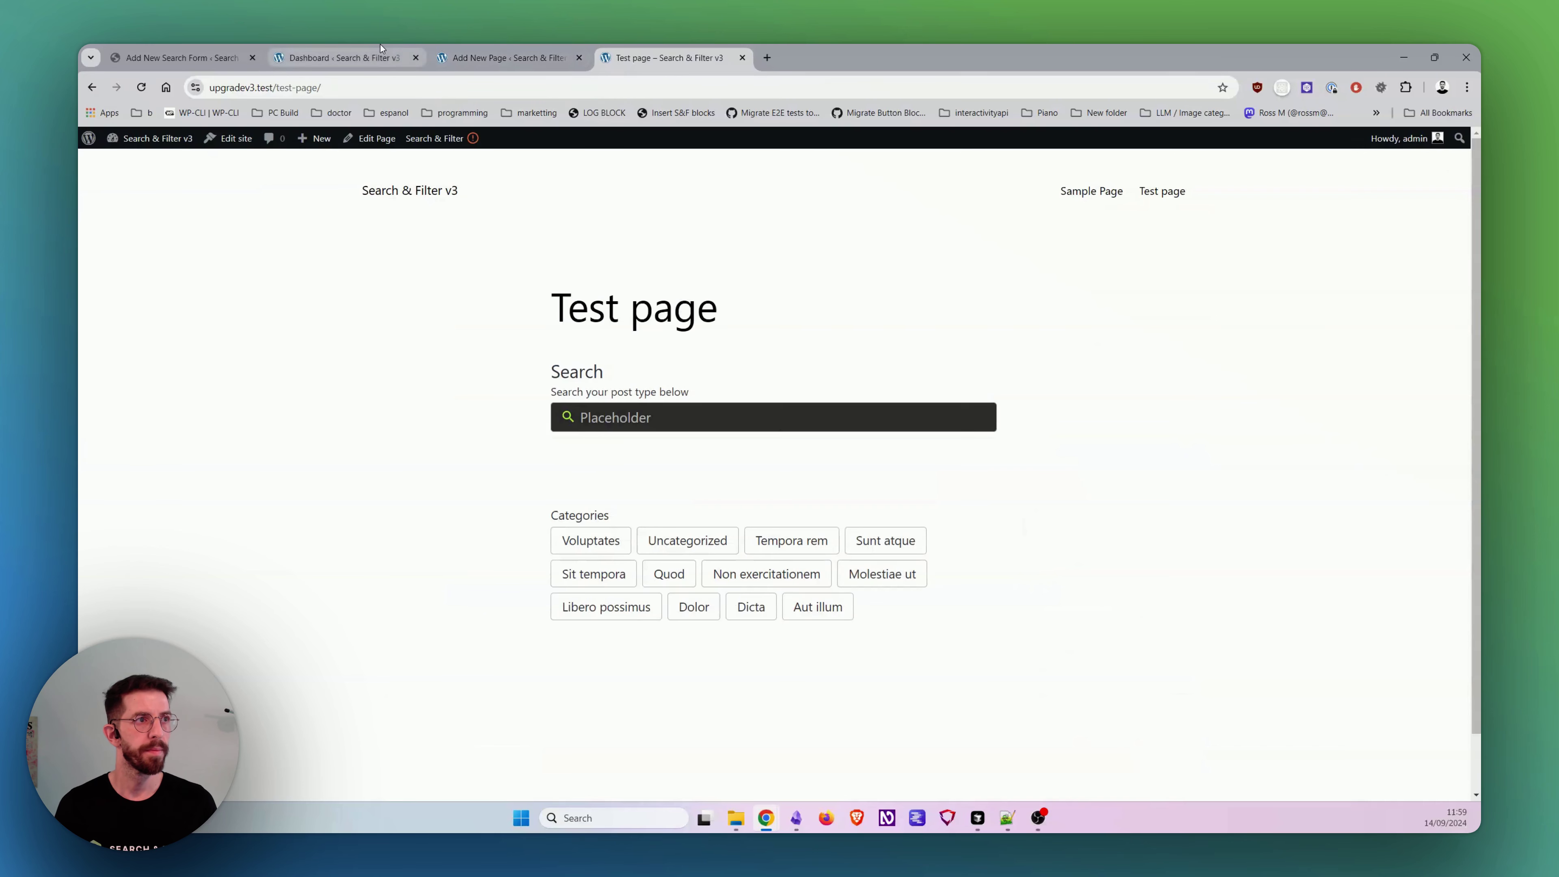
{"action": "left_click", "coordinate": [368, 55]}
{"action": "left_click_drag", "start_coordinate": [1128, 604], "coordinate": [1077, 605]}
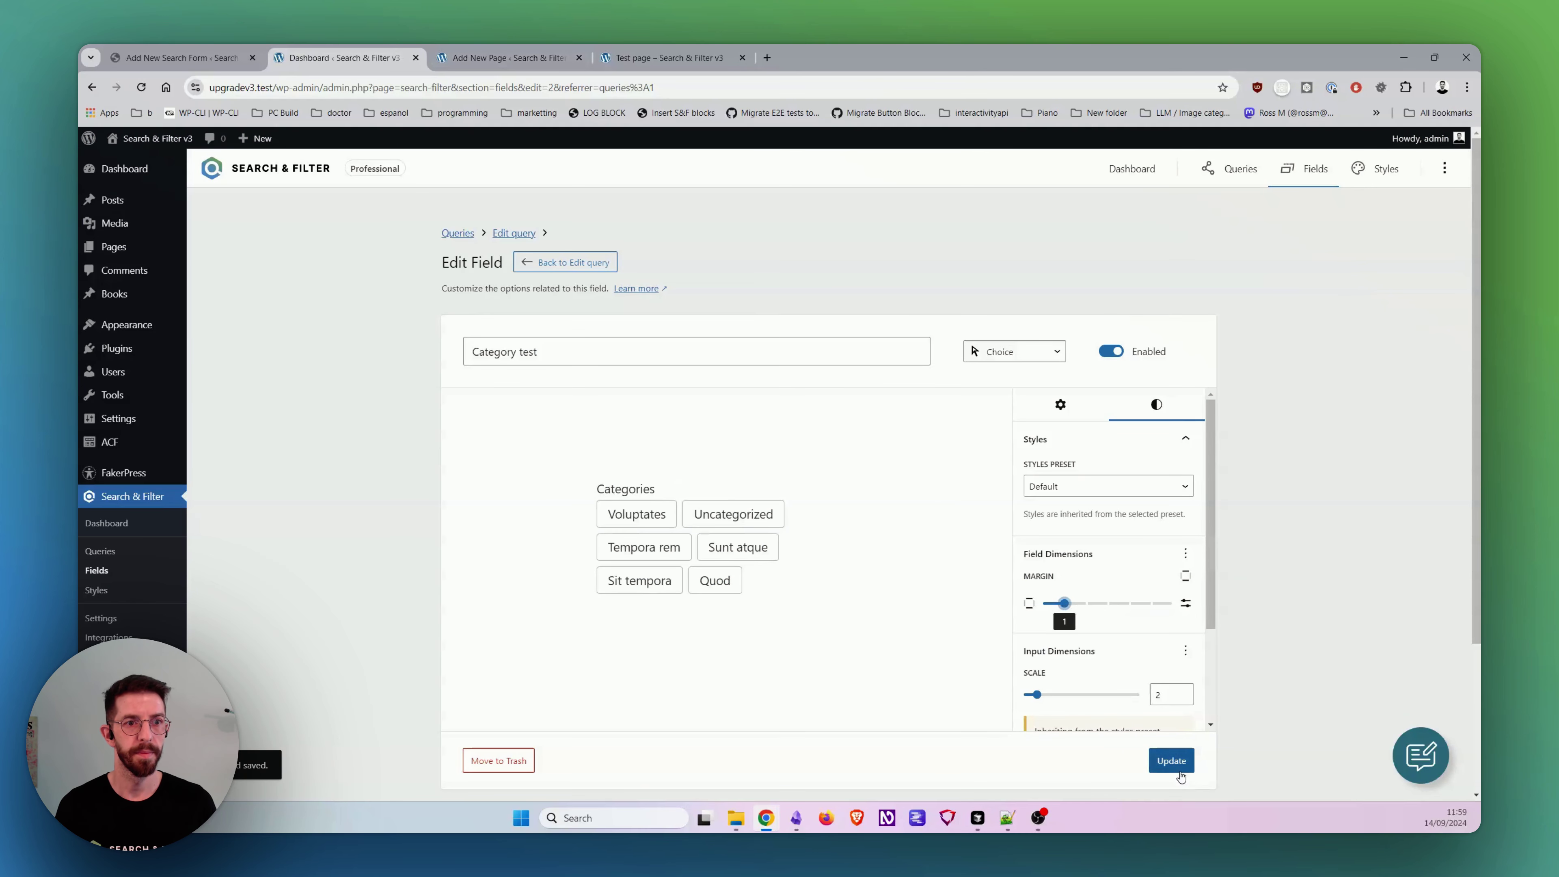
{"action": "left_click", "coordinate": [1172, 760]}
{"action": "left_click", "coordinate": [671, 56]}
{"action": "key", "text": "F5"}
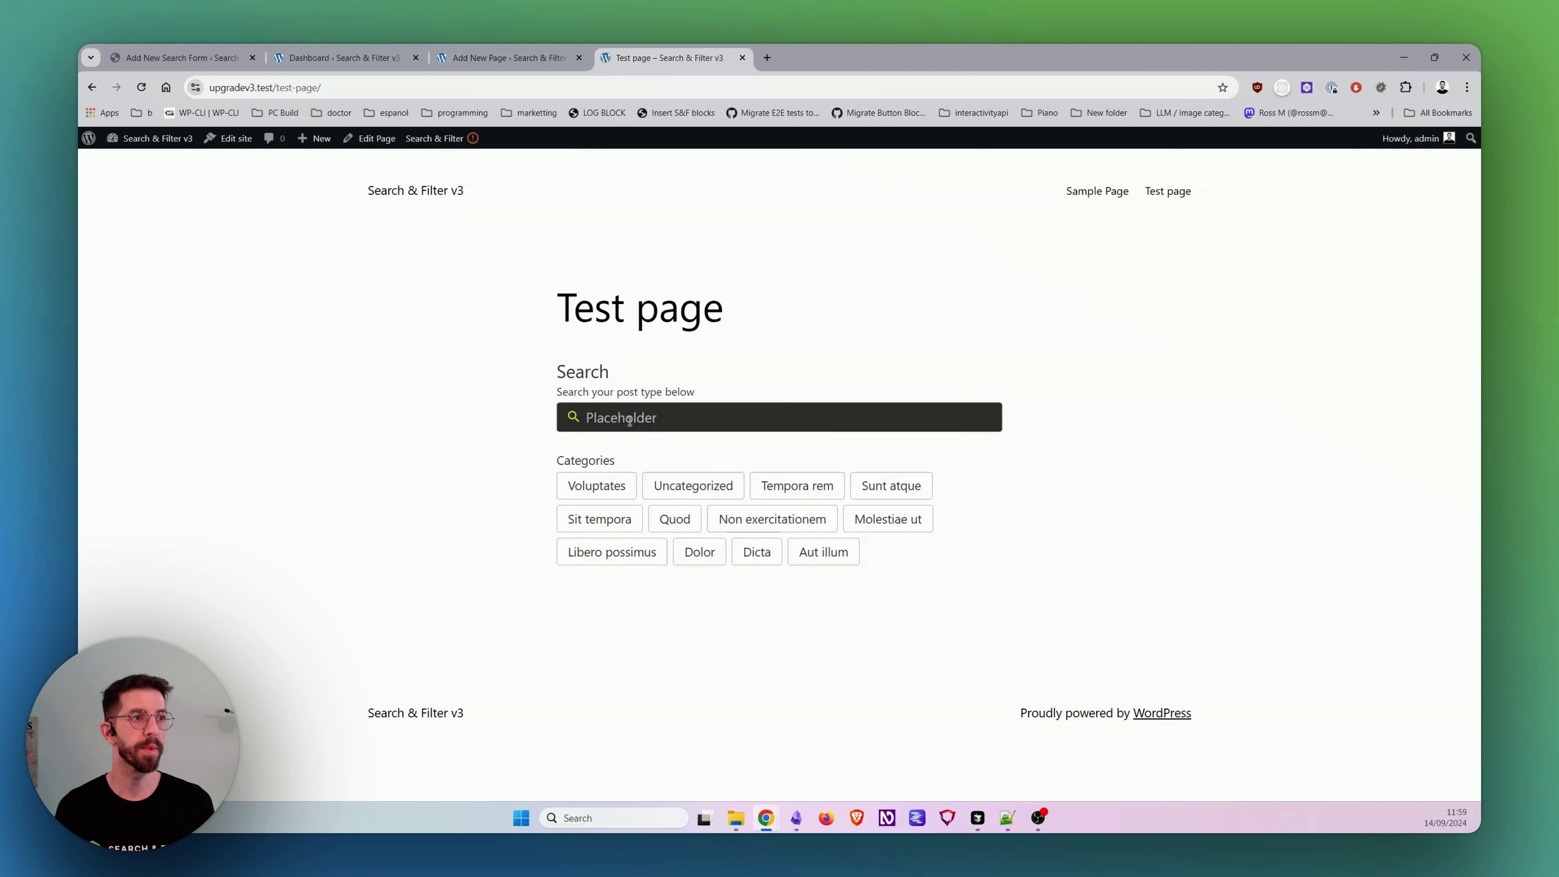
{"action": "left_click", "coordinate": [517, 49]}
{"action": "left_click", "coordinate": [652, 49]}
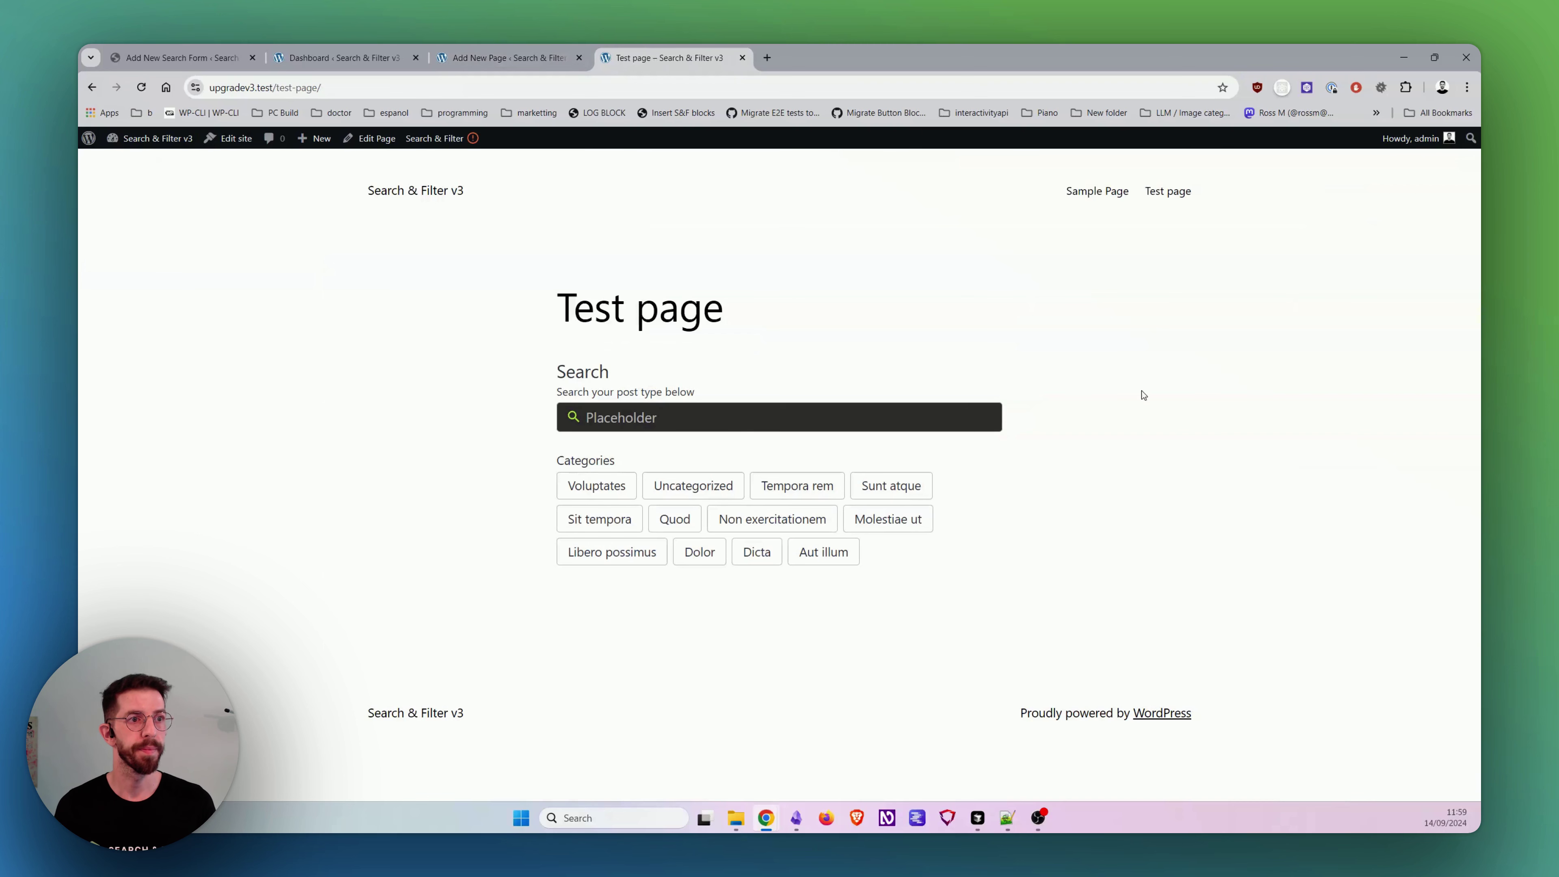
Step: Duplicate the Category test shortcode block inside the Group on Test page
{"action": "left_click", "coordinate": [553, 54]}
{"action": "triple_click", "coordinate": [860, 444]}
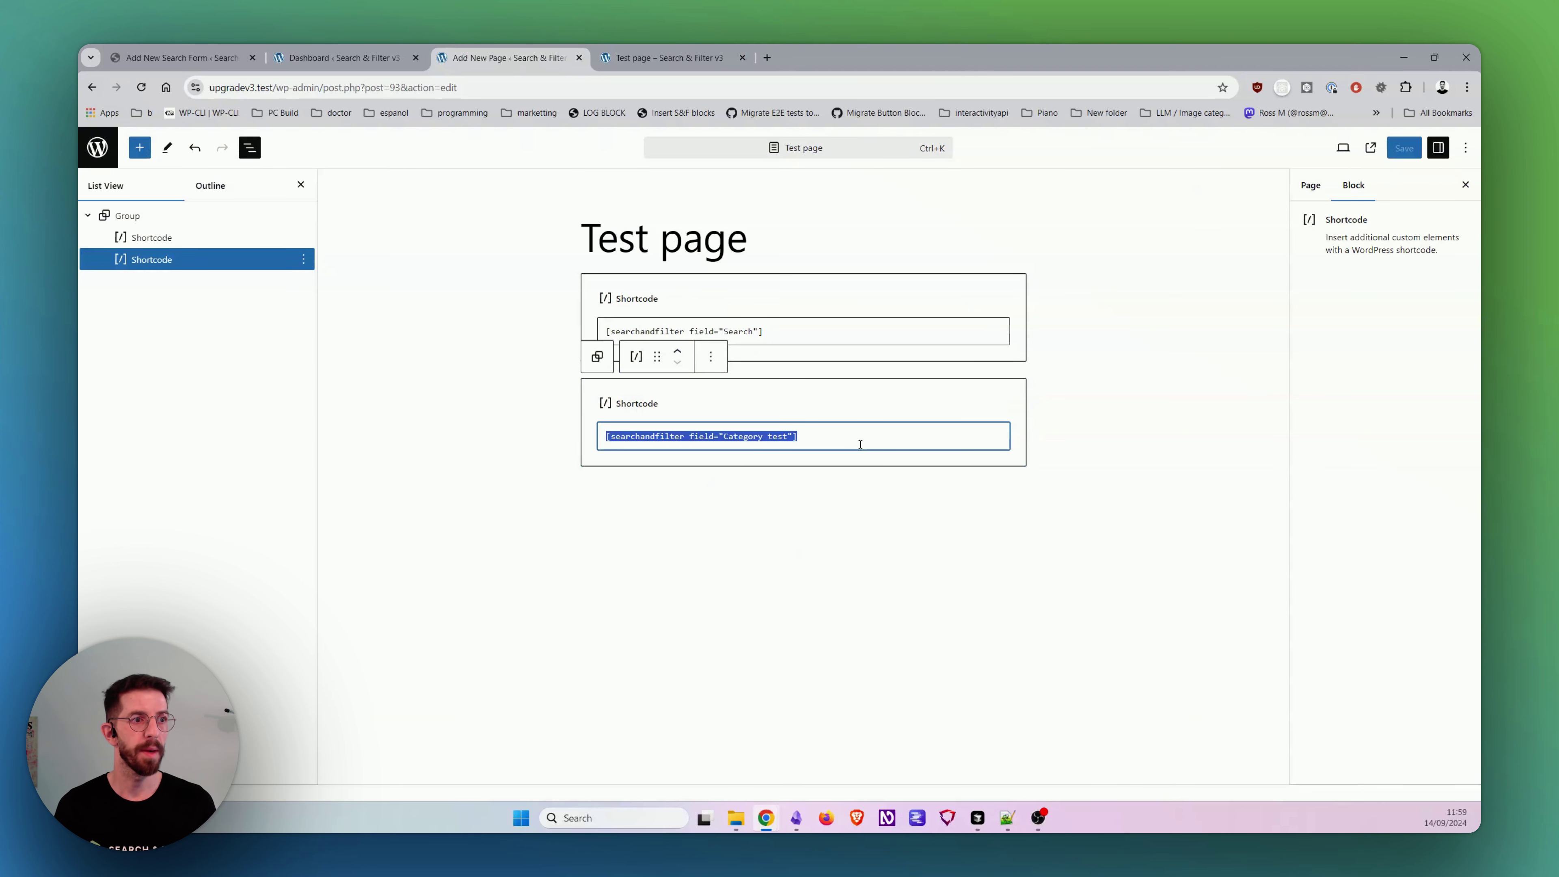
{"action": "left_click", "coordinate": [711, 473]}
{"action": "left_click", "coordinate": [276, 259]}
{"action": "left_click", "coordinate": [303, 259]}
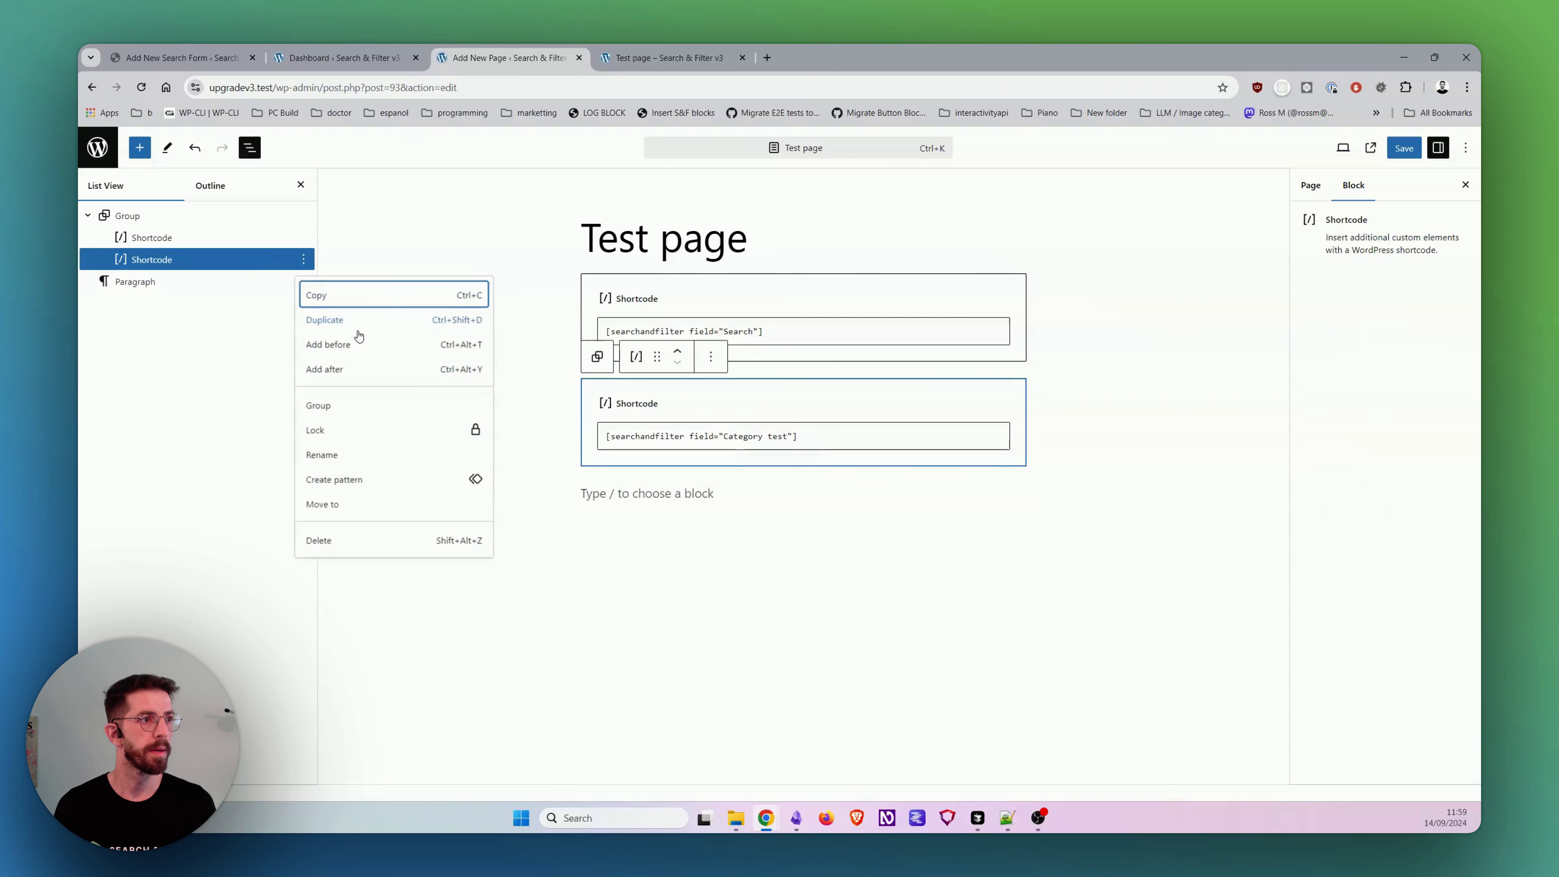
{"action": "left_click", "coordinate": [358, 321]}
{"action": "left_click", "coordinate": [700, 539]}
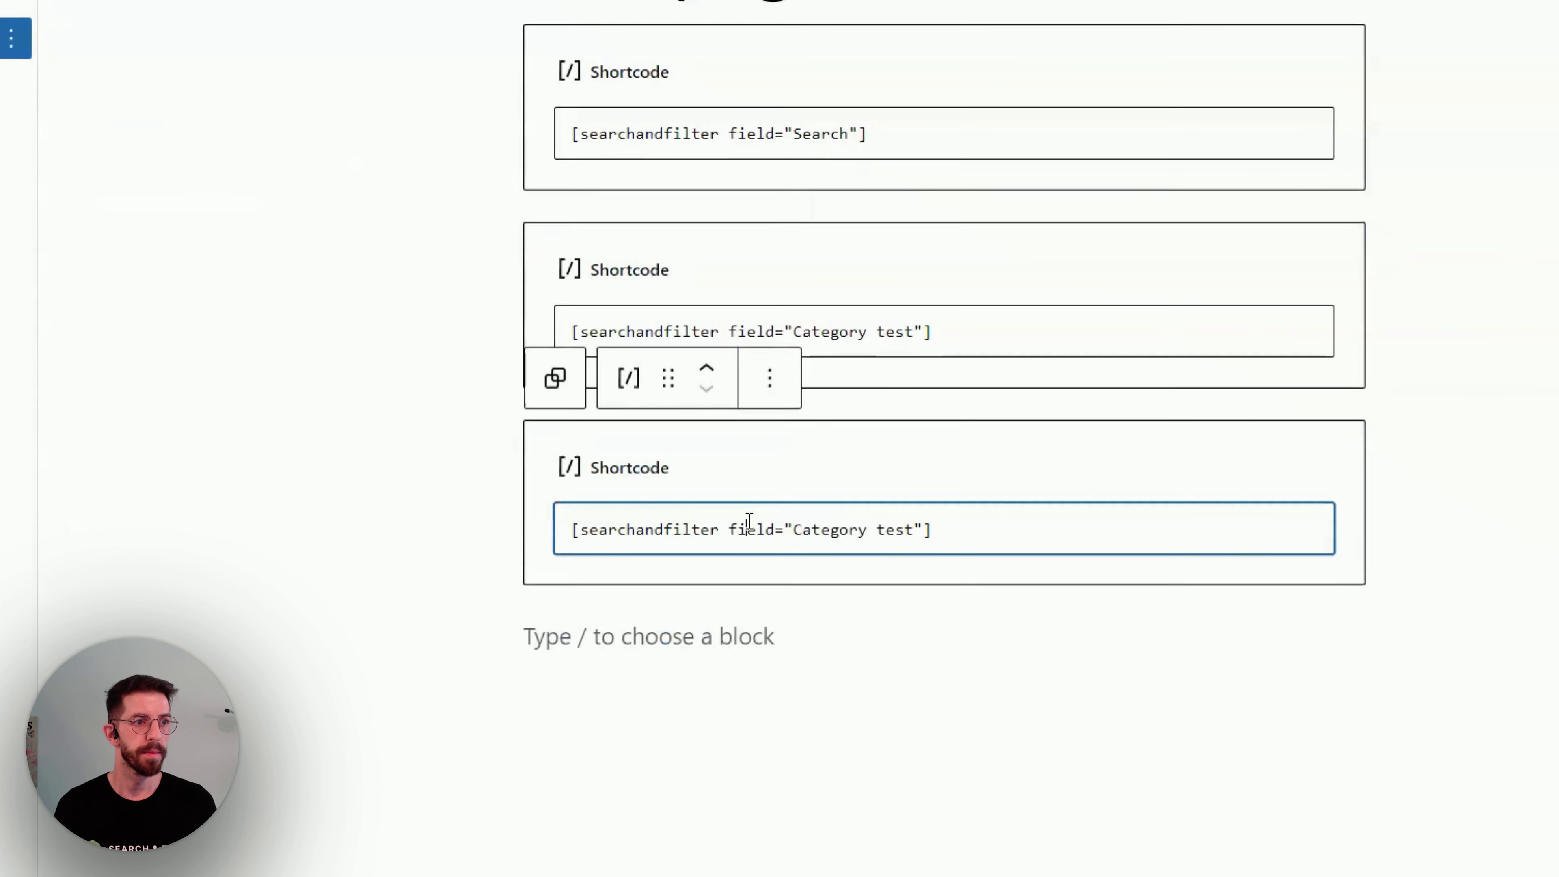
Step: Change the duplicated shortcode's field attribute to query and clear the Category test value between its quotes
{"action": "double_click", "coordinate": [749, 528]}
{"action": "type", "text": "query"}
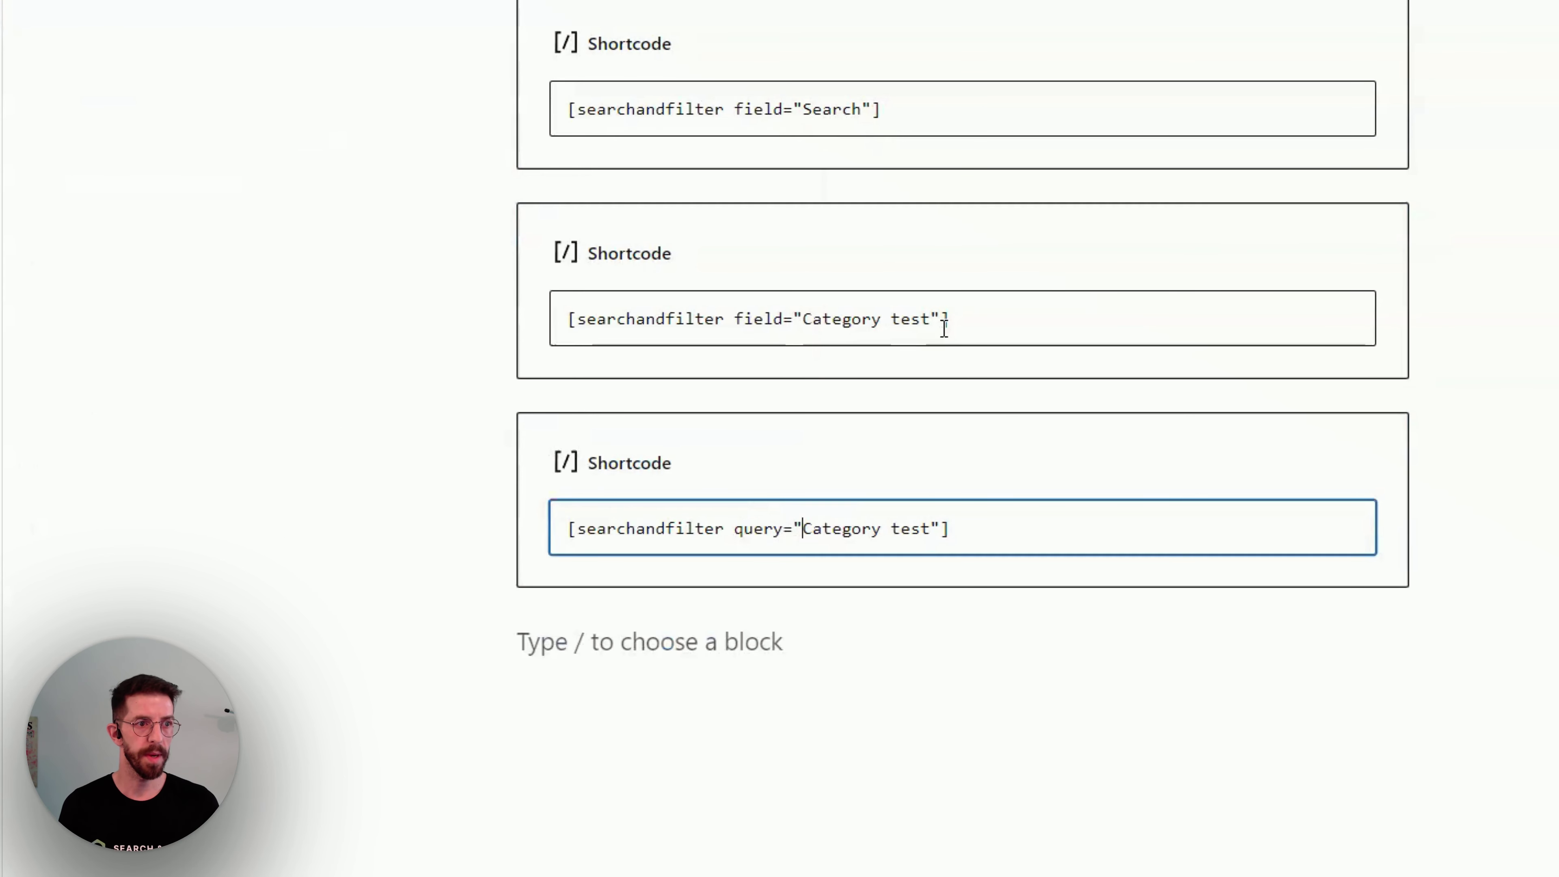
{"action": "key", "text": "shift+Right"}
{"action": "key", "text": "shift+Right"}
{"action": "key", "text": "shift+Right"}
{"action": "key", "text": "shift+Right"}
{"action": "key", "text": "shift+Right"}
{"action": "key", "text": "shift+Right"}
{"action": "key", "text": "shift+Right"}
{"action": "key", "text": "shift+Right"}
{"action": "key", "text": "shift+Right"}
{"action": "key", "text": "shift+Right"}
{"action": "key", "text": "shift+Right"}
{"action": "key", "text": "shift+Right"}
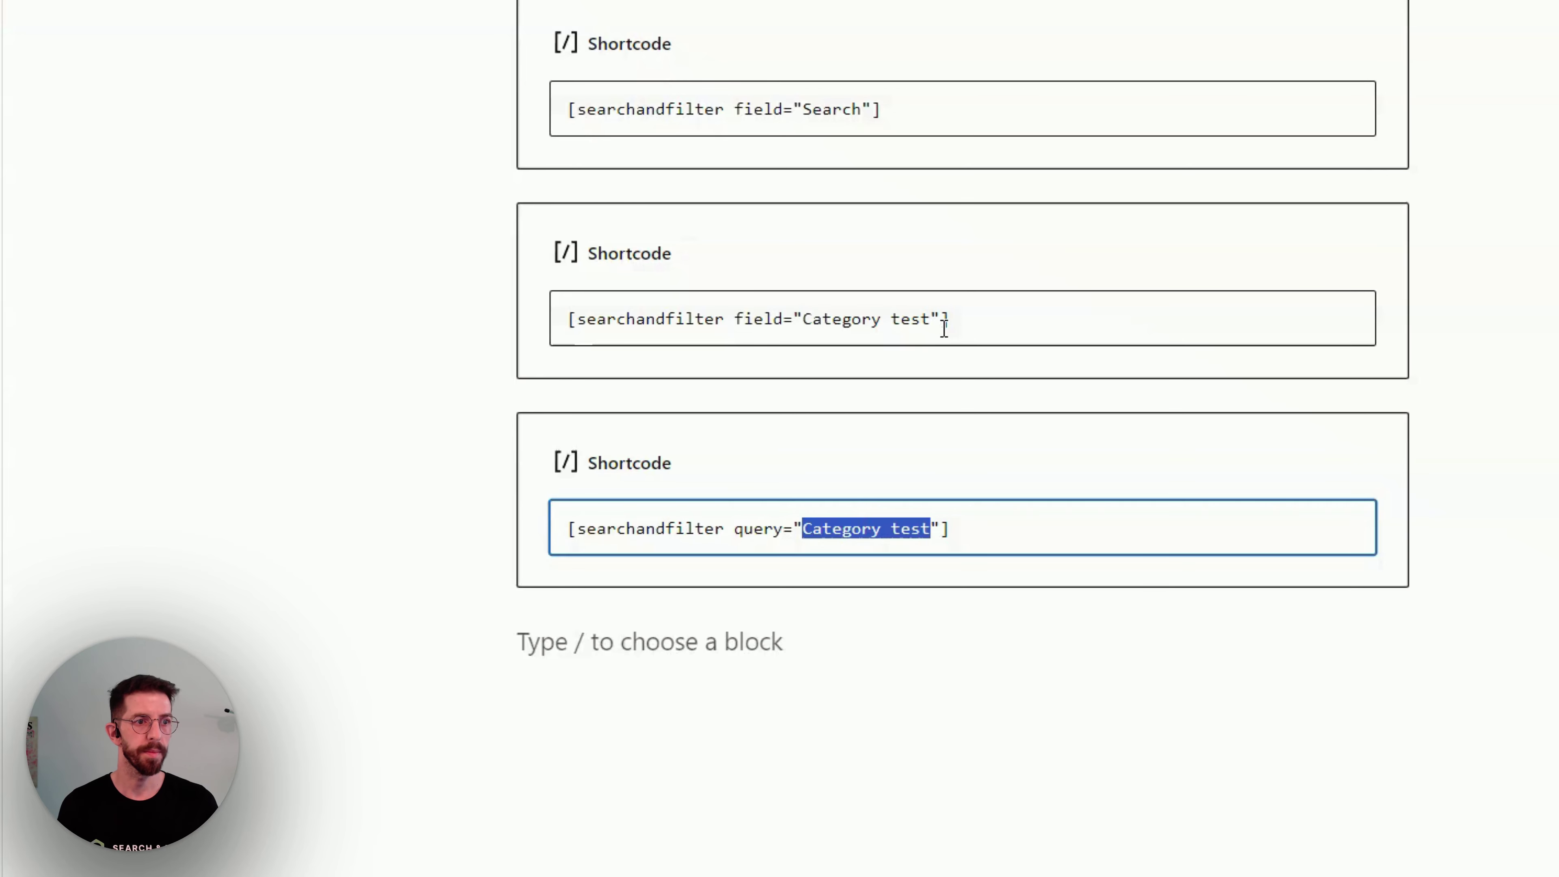
{"action": "key", "text": "BackSpace"}
{"action": "left_click", "coordinate": [669, 58]}
{"action": "left_click", "coordinate": [579, 42]}
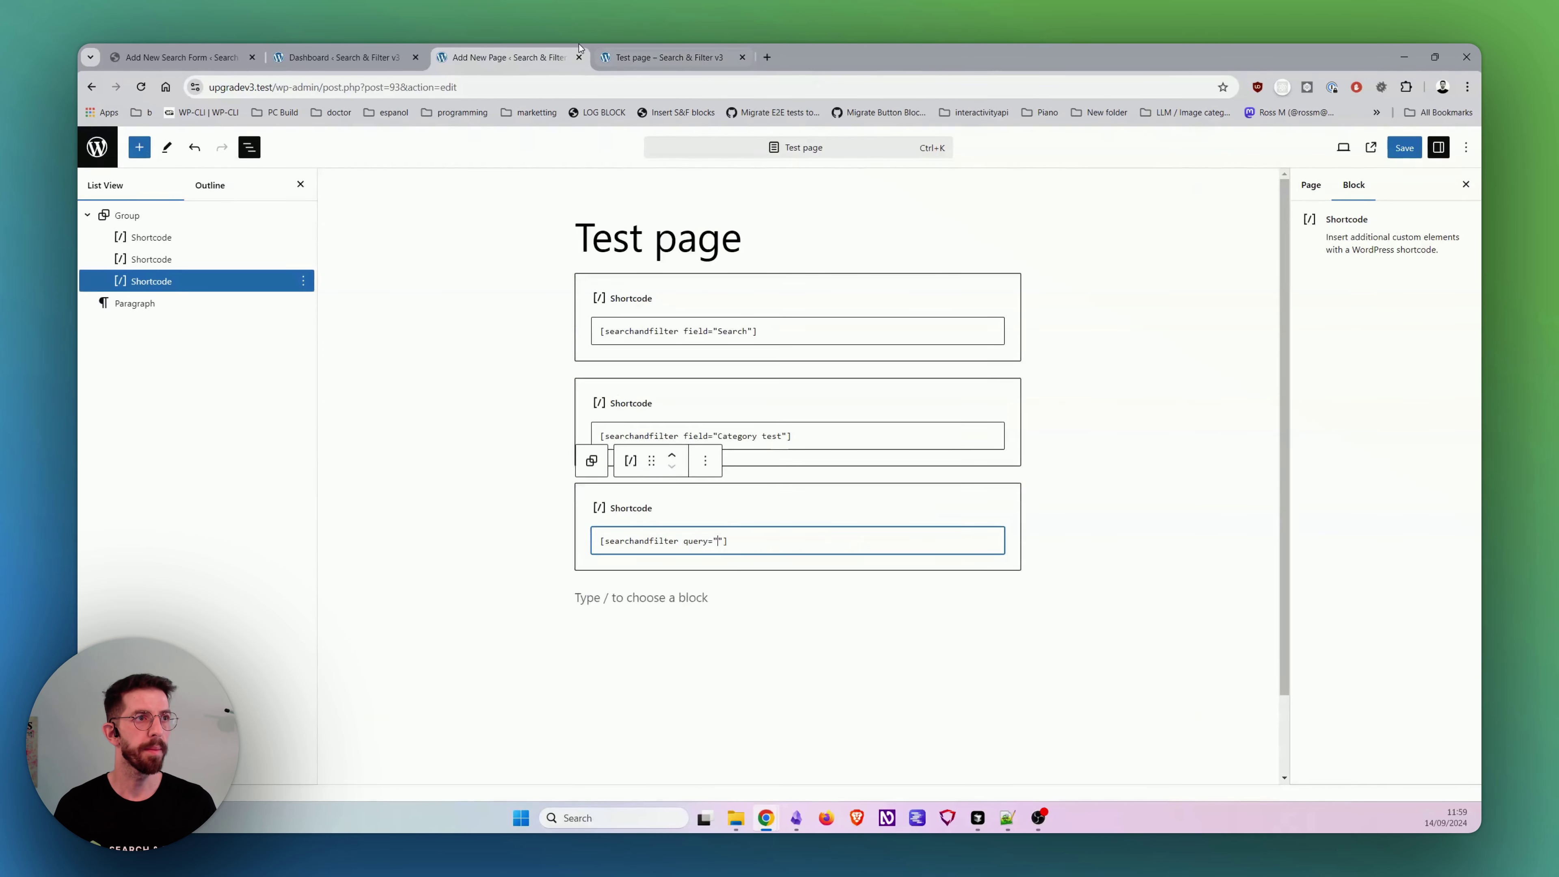
Step: Look up the Test query's ID and complete the shortcode as [searchandfilter query="1" action="show-results"]
{"action": "left_click", "coordinate": [342, 58]}
{"action": "left_click", "coordinate": [1231, 168]}
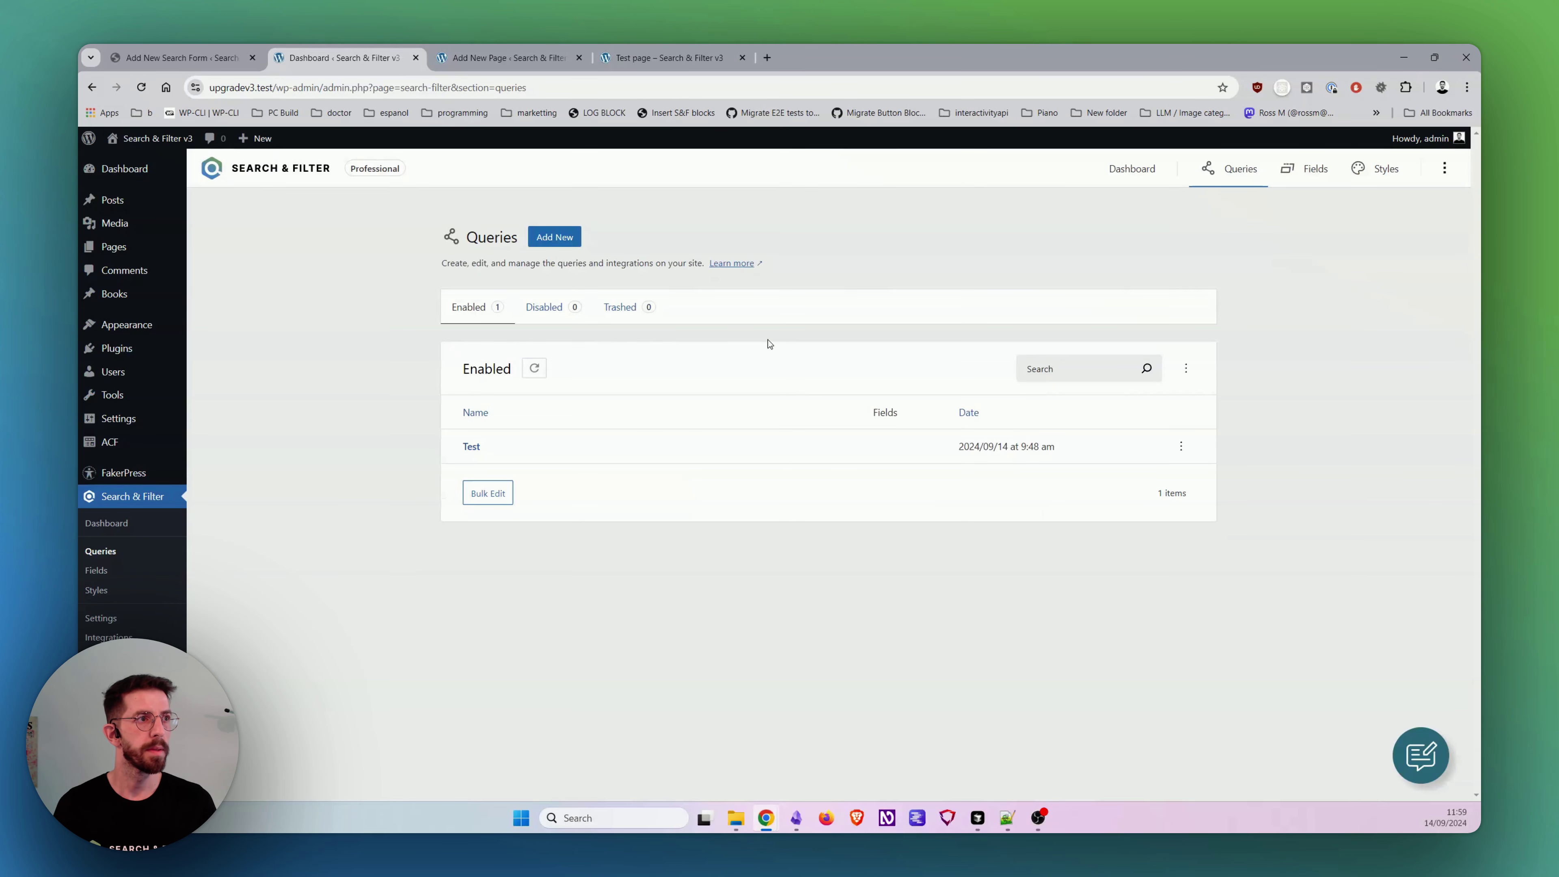
{"action": "left_click", "coordinate": [471, 446]}
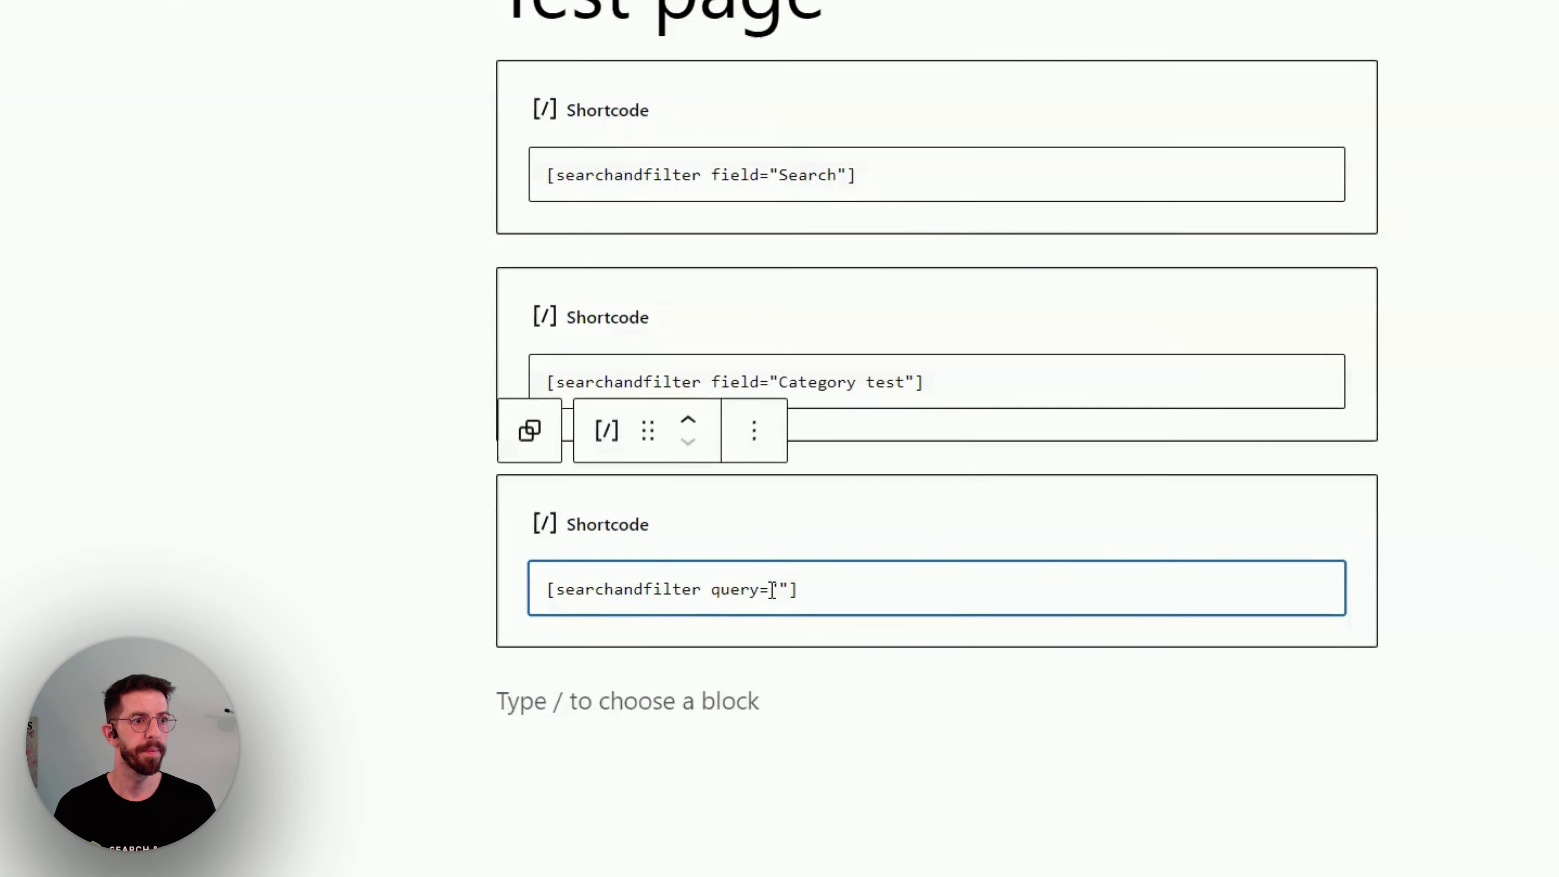
{"action": "type", "text": "1"}
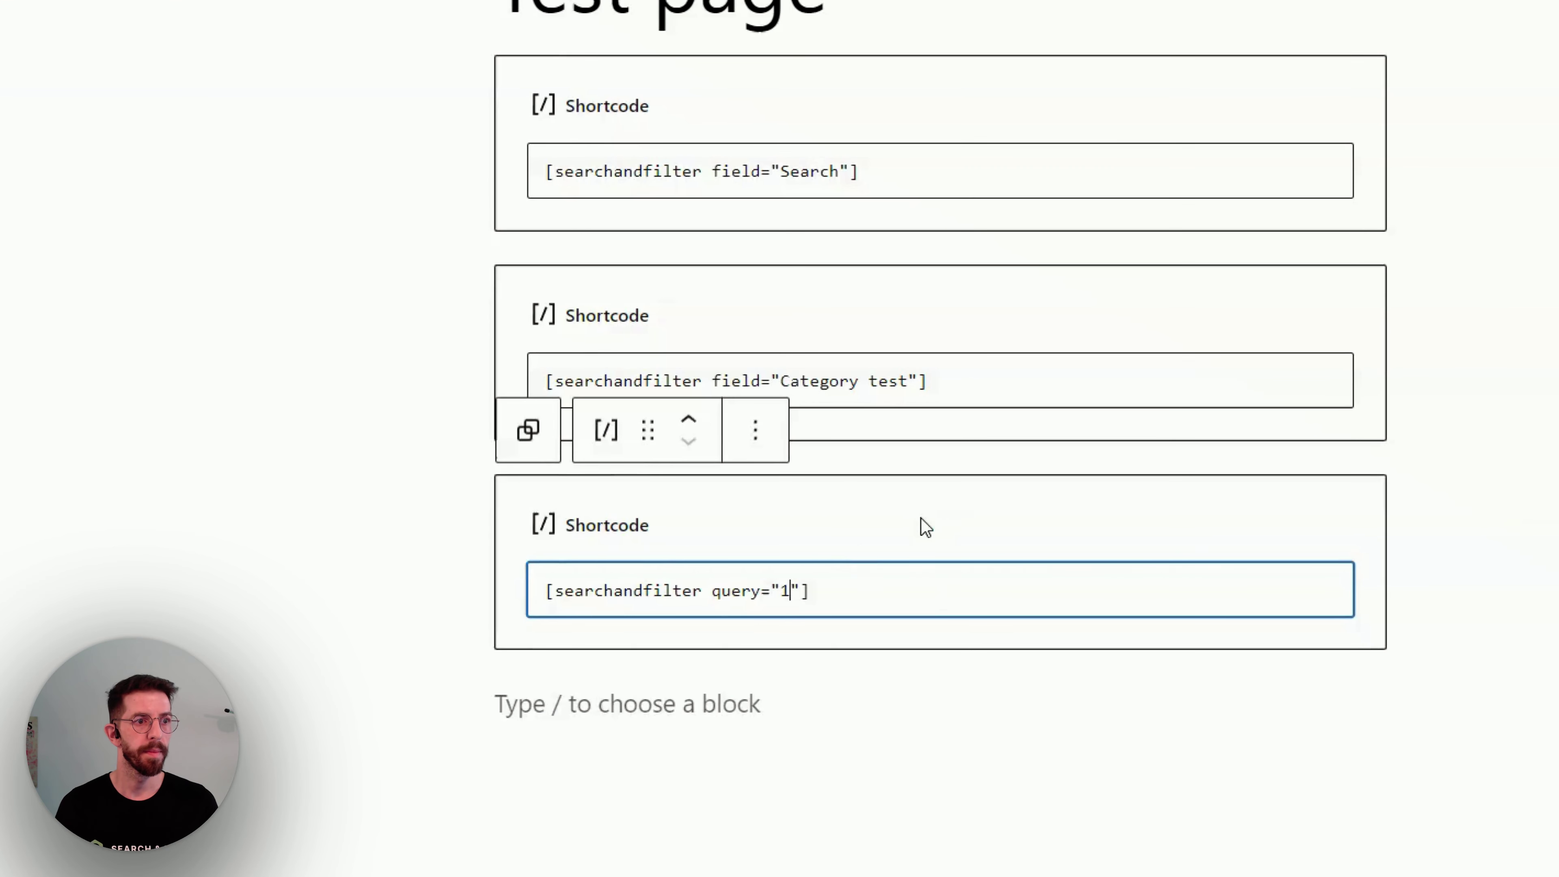
{"action": "key", "text": "Right"}
{"action": "type", "text": "action"}
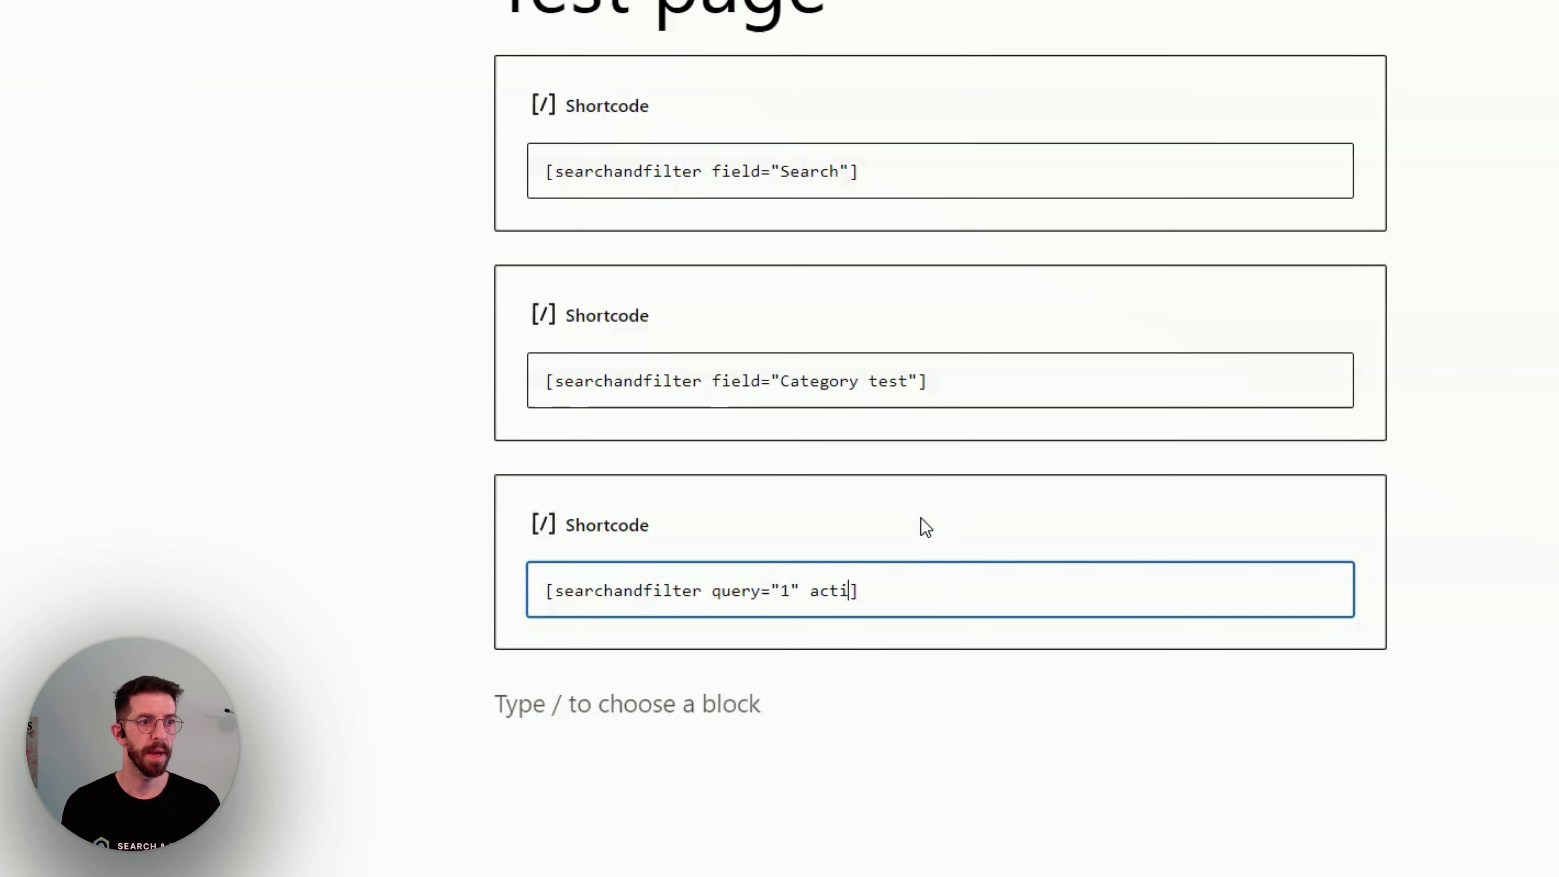
{"action": "type", "text": "=\"show-results"}
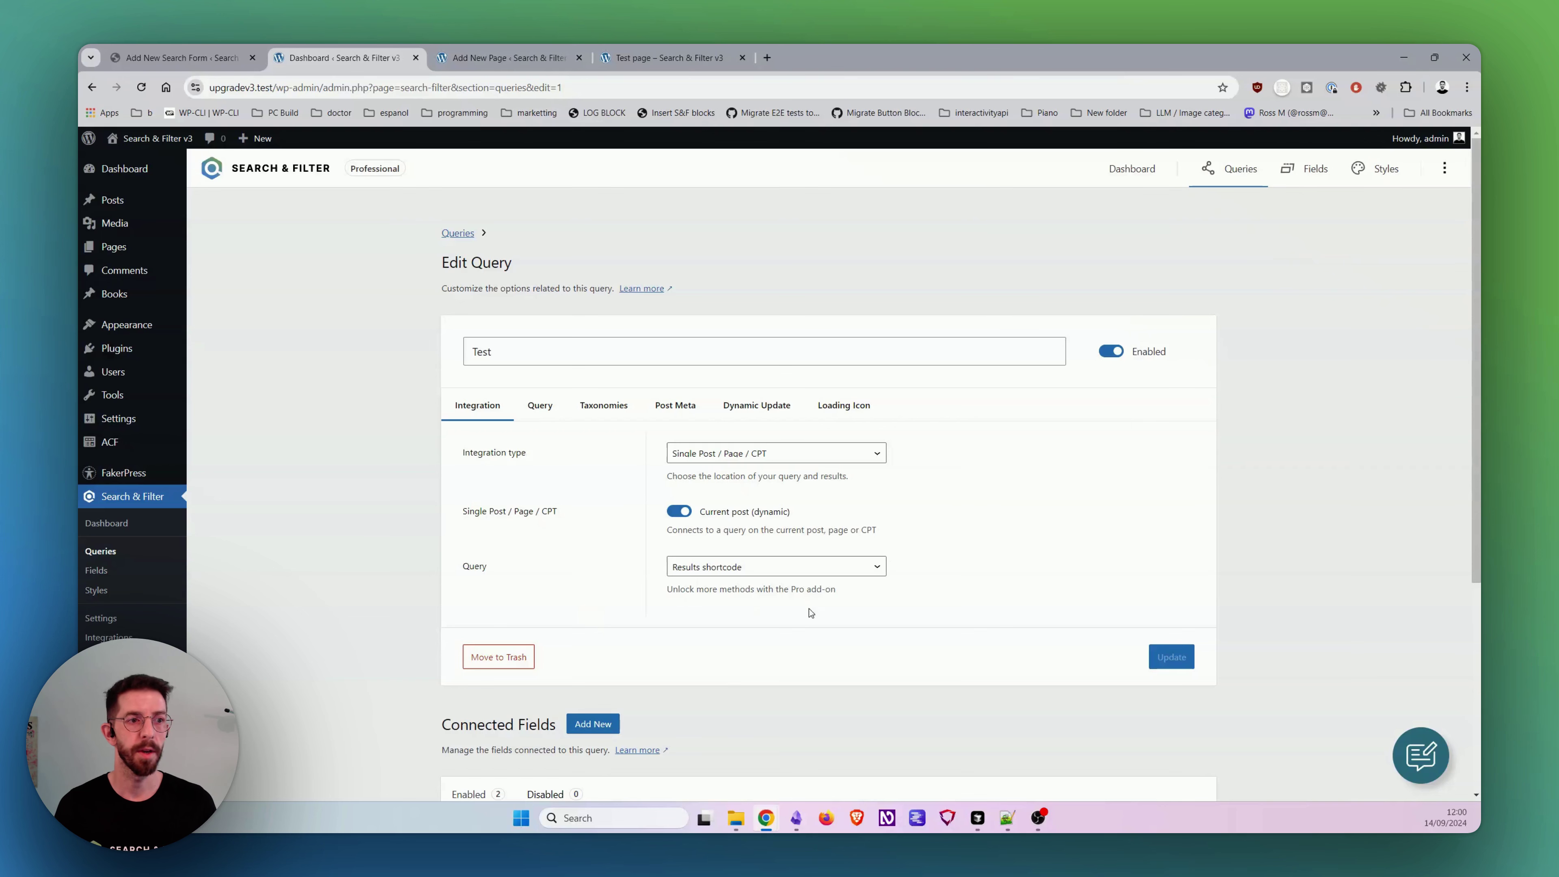
Step: Review the Test query's integration settings and connected fields, and inspect the results list on the live test page
{"action": "scroll", "coordinate": [767, 629], "scroll_direction": "down", "scroll_amount": 3}
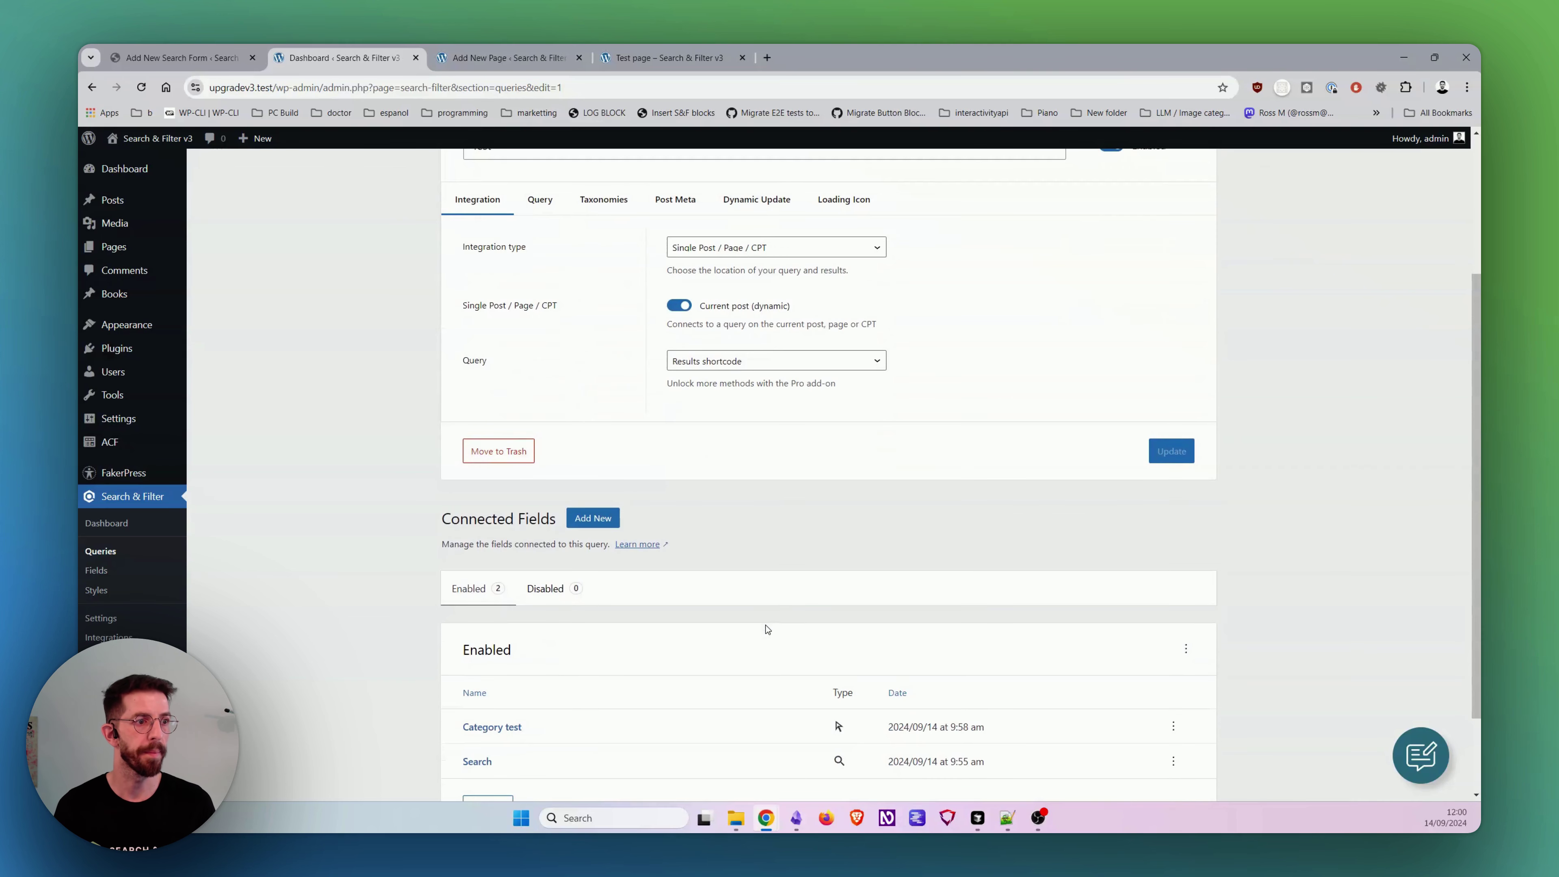
{"action": "scroll", "coordinate": [766, 629], "scroll_direction": "up", "scroll_amount": 4}
{"action": "left_click", "coordinate": [664, 49]}
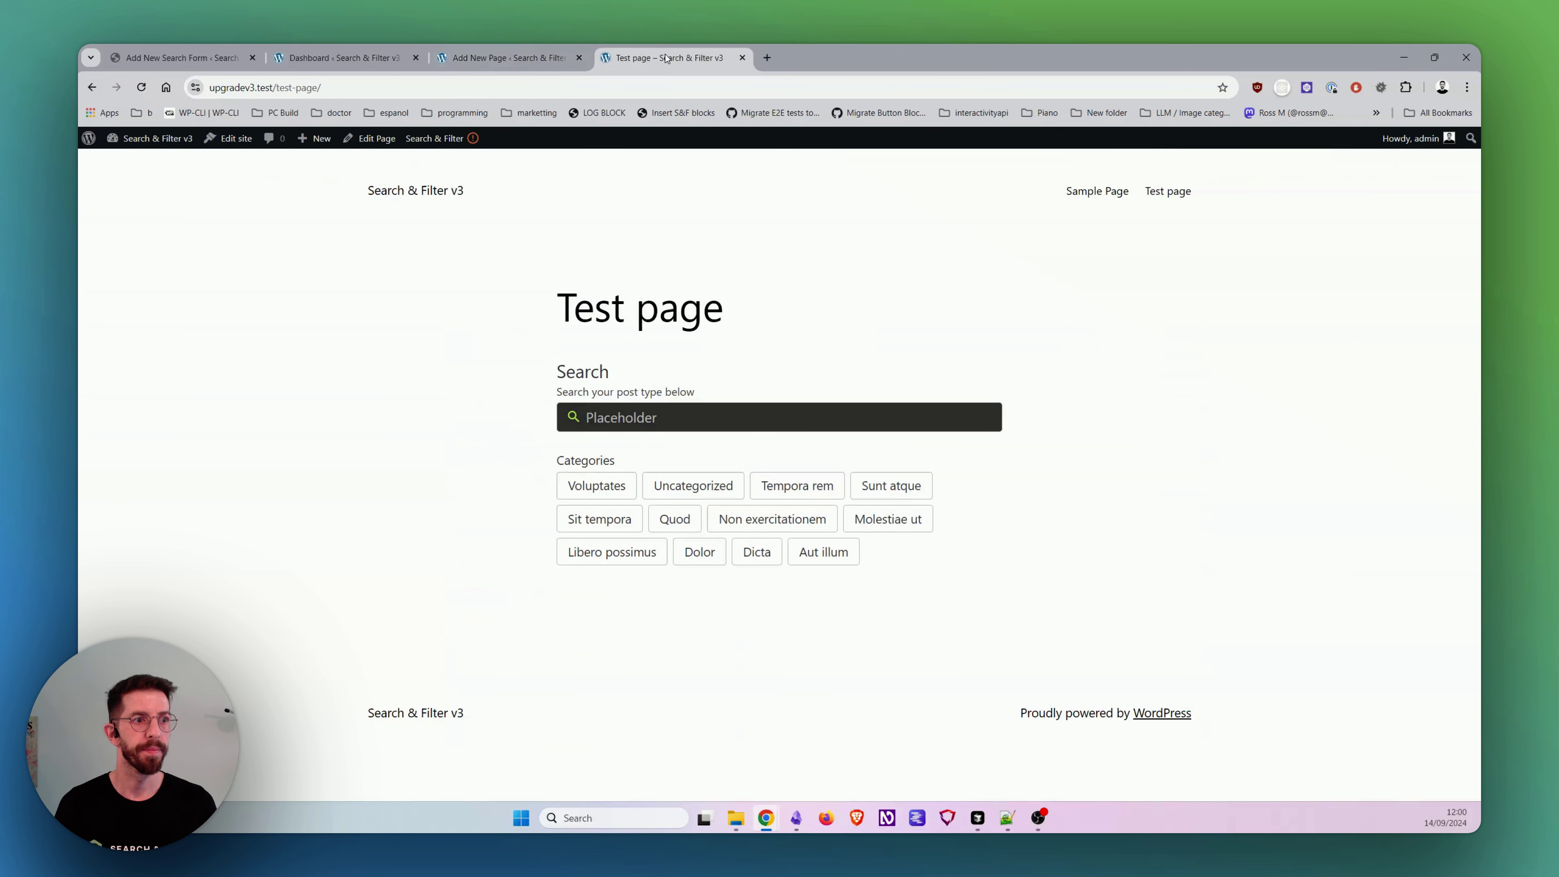
{"action": "scroll", "coordinate": [766, 261], "scroll_direction": "down", "scroll_amount": 20}
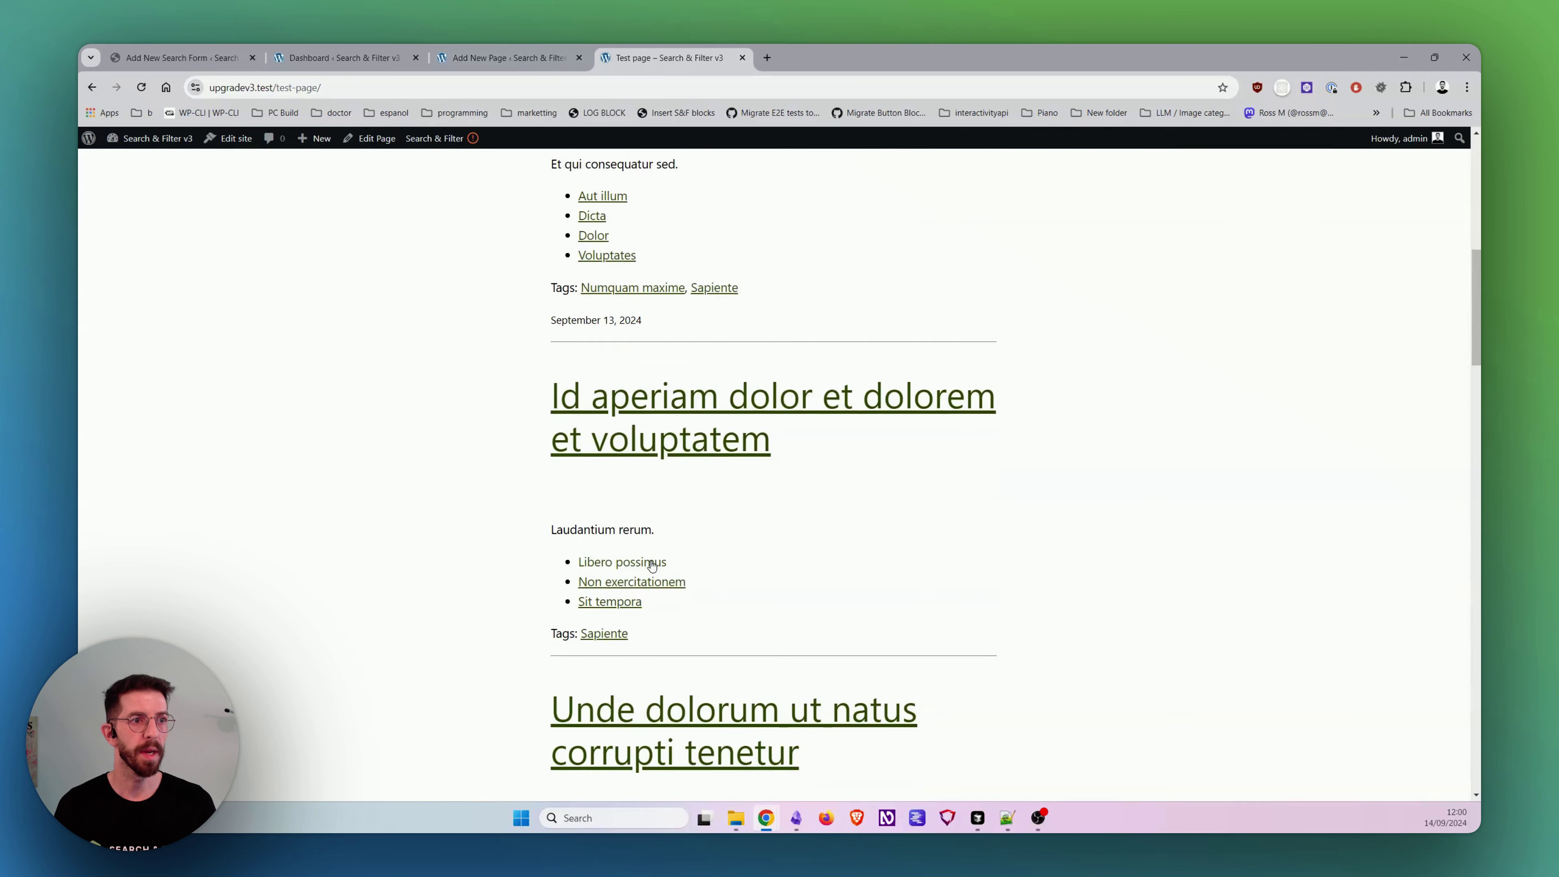
{"action": "scroll", "coordinate": [563, 551], "scroll_direction": "up", "scroll_amount": 20}
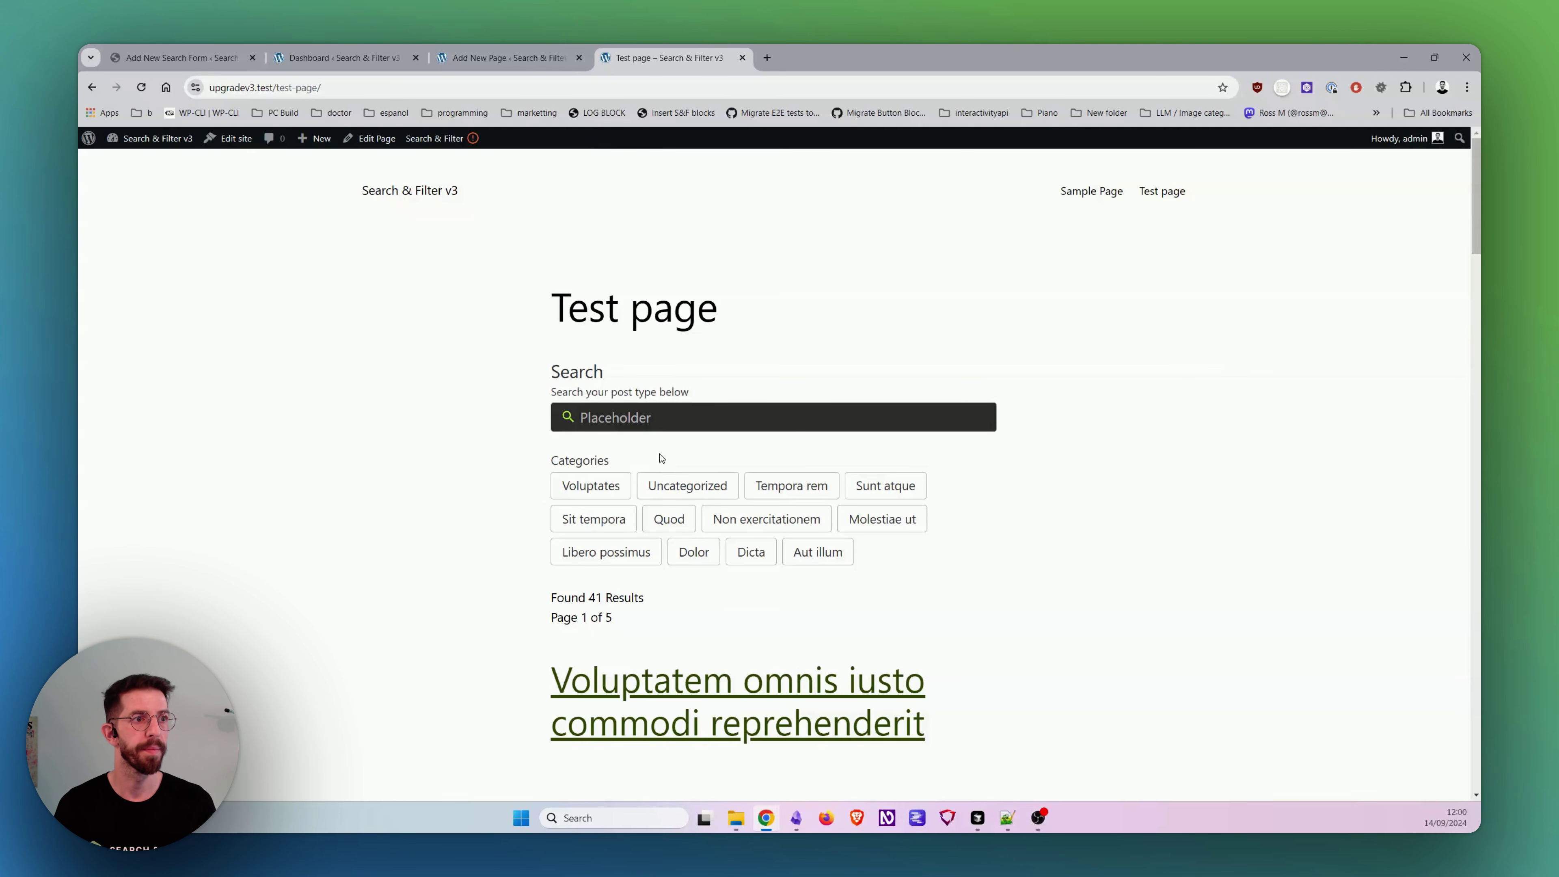
Step: Try the category filters on the live page, including Voluptates, Uncategorized, Quod and Tempora rem, and clear the selection
{"action": "left_click", "coordinate": [604, 486]}
{"action": "left_click", "coordinate": [606, 487]}
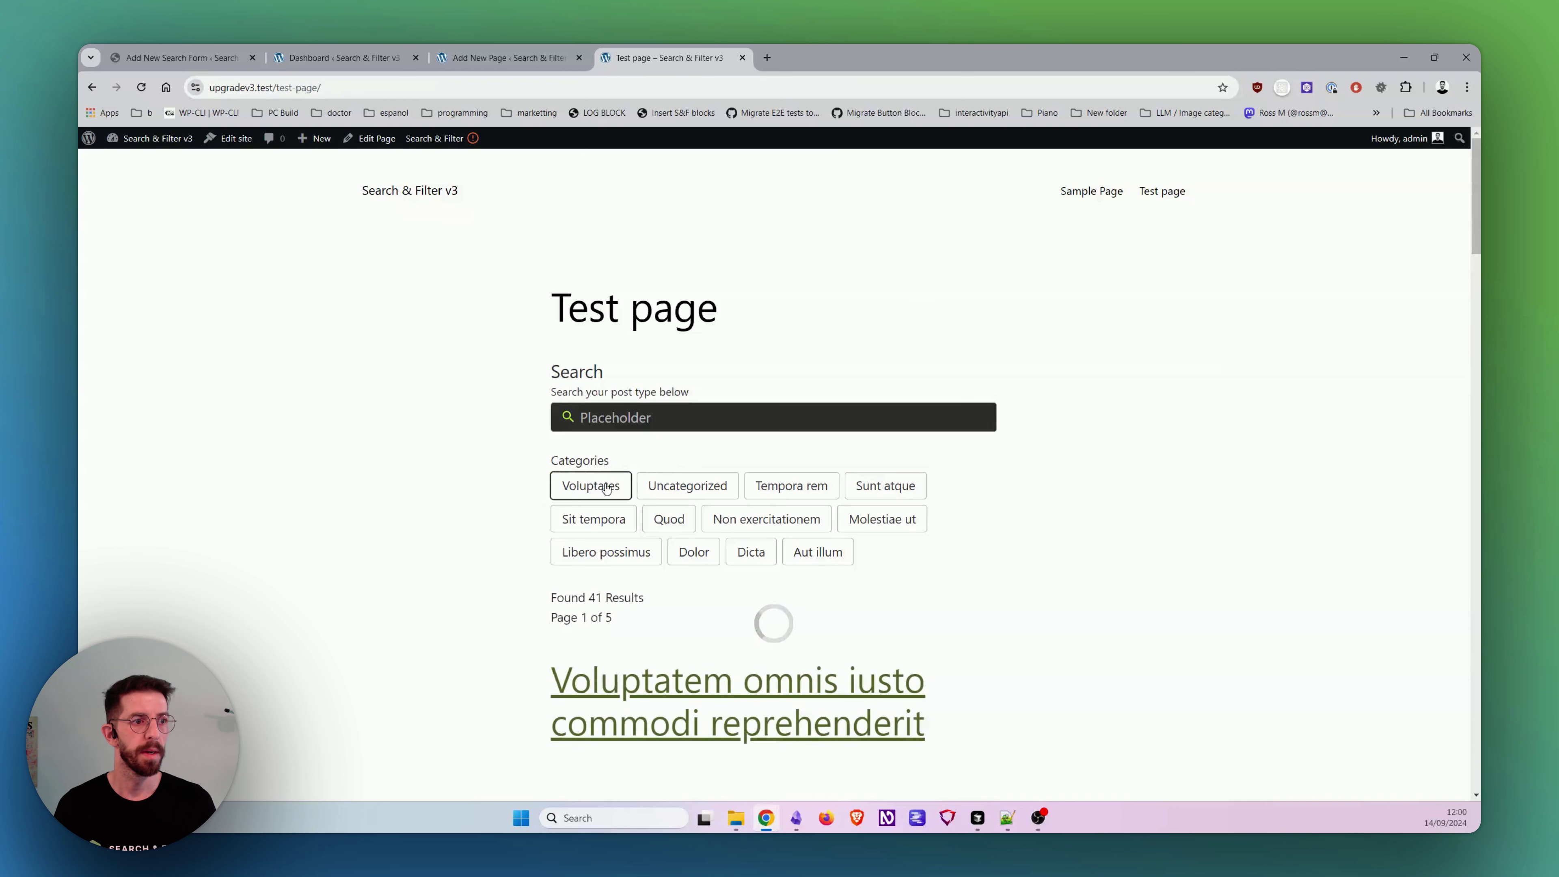
{"action": "left_click", "coordinate": [686, 487]}
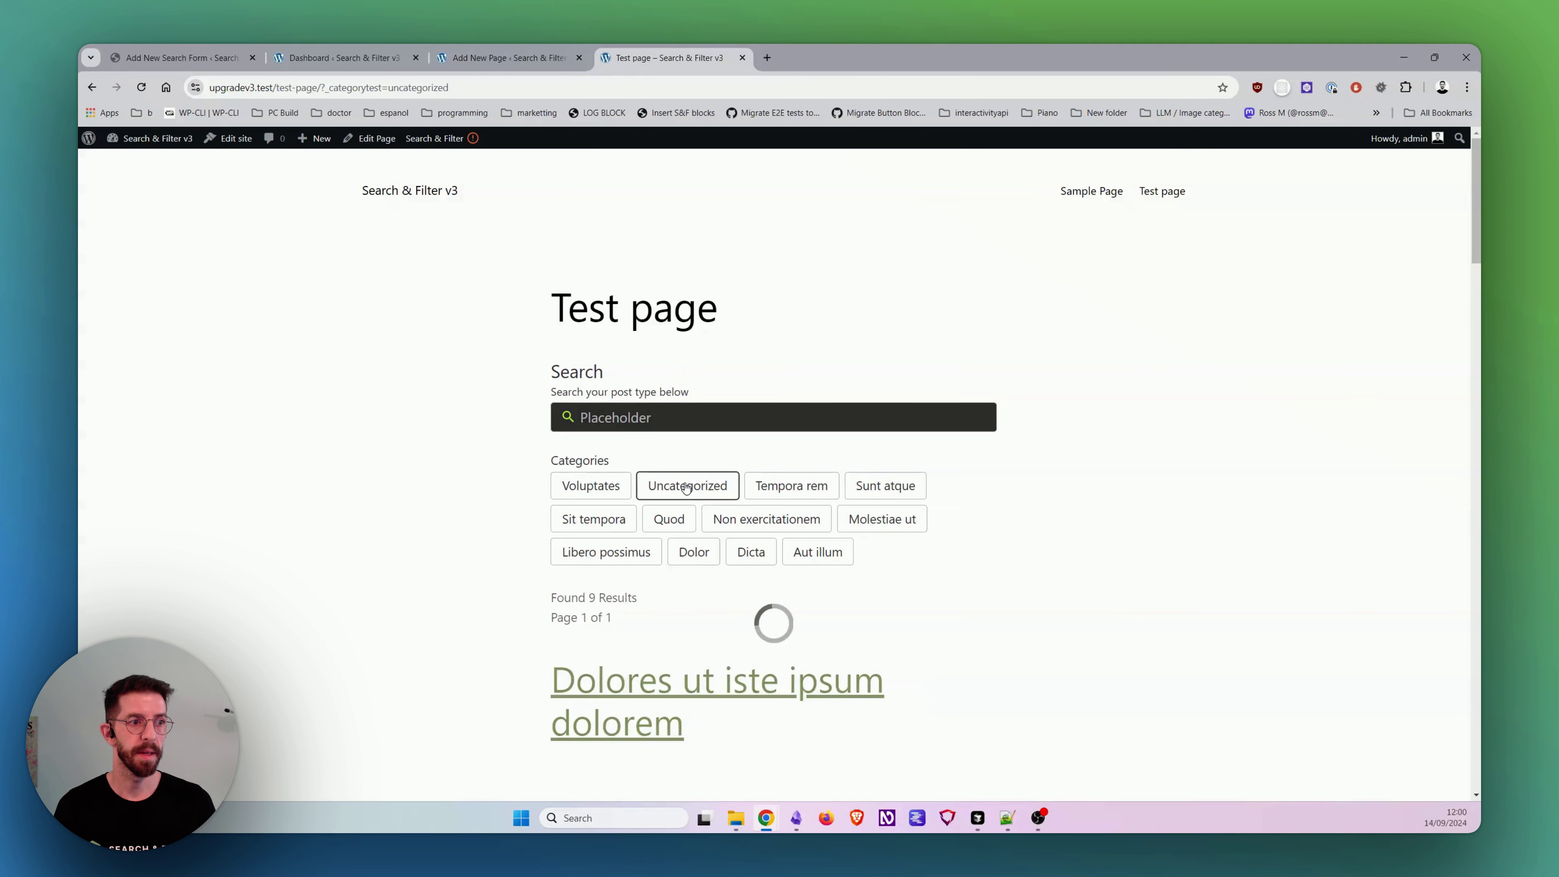
{"action": "left_click", "coordinate": [672, 520]}
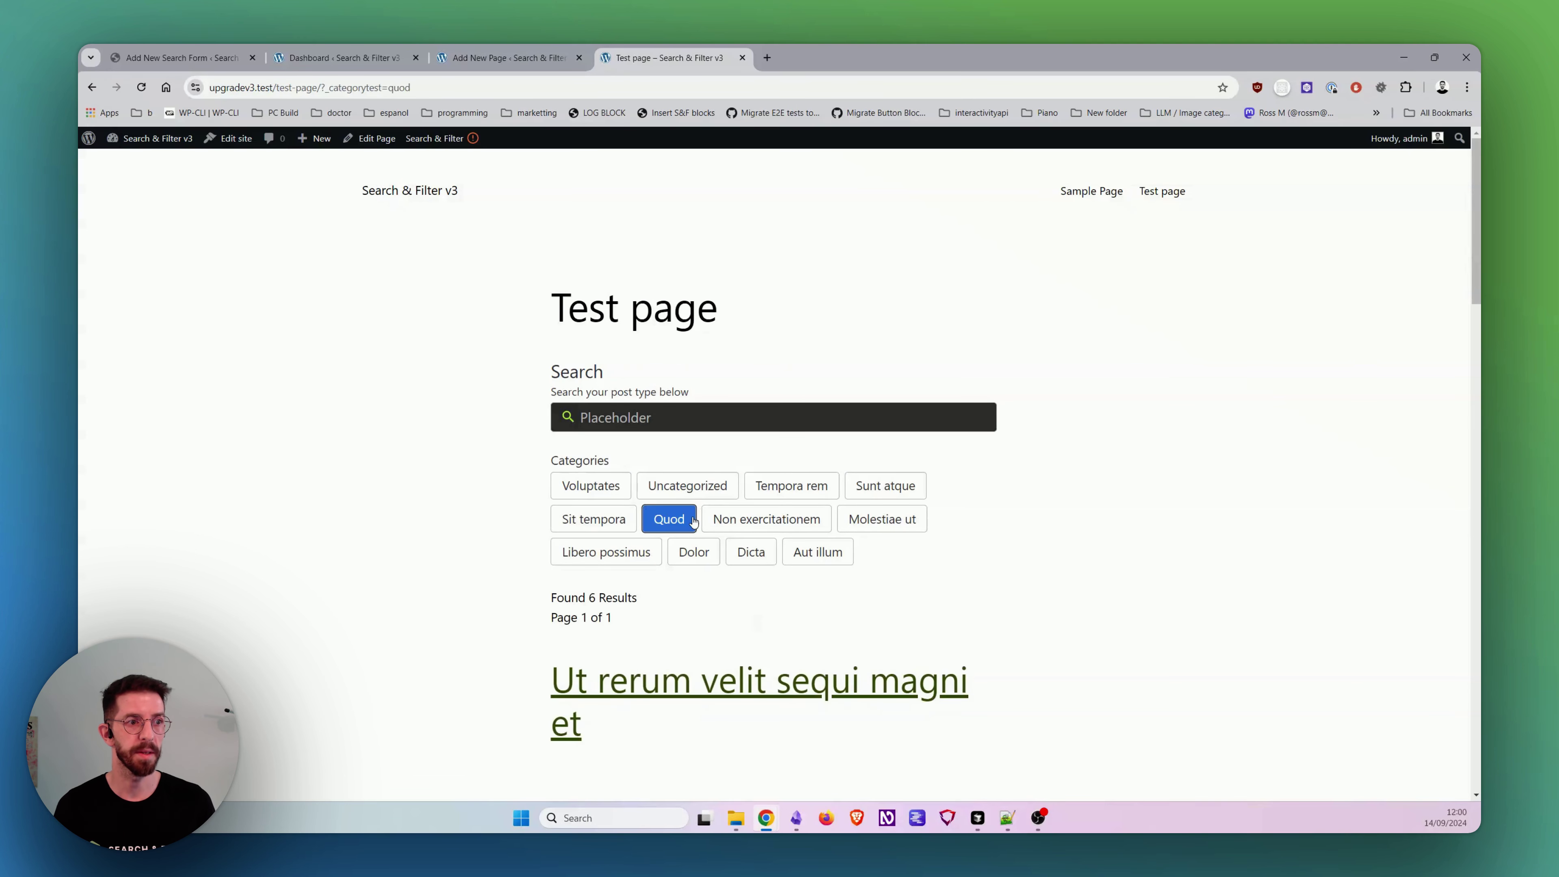
{"action": "scroll", "coordinate": [693, 521], "scroll_direction": "down", "scroll_amount": 5}
{"action": "scroll", "coordinate": [694, 521], "scroll_direction": "up", "scroll_amount": 5}
{"action": "left_click", "coordinate": [675, 519]}
{"action": "left_click", "coordinate": [885, 520]}
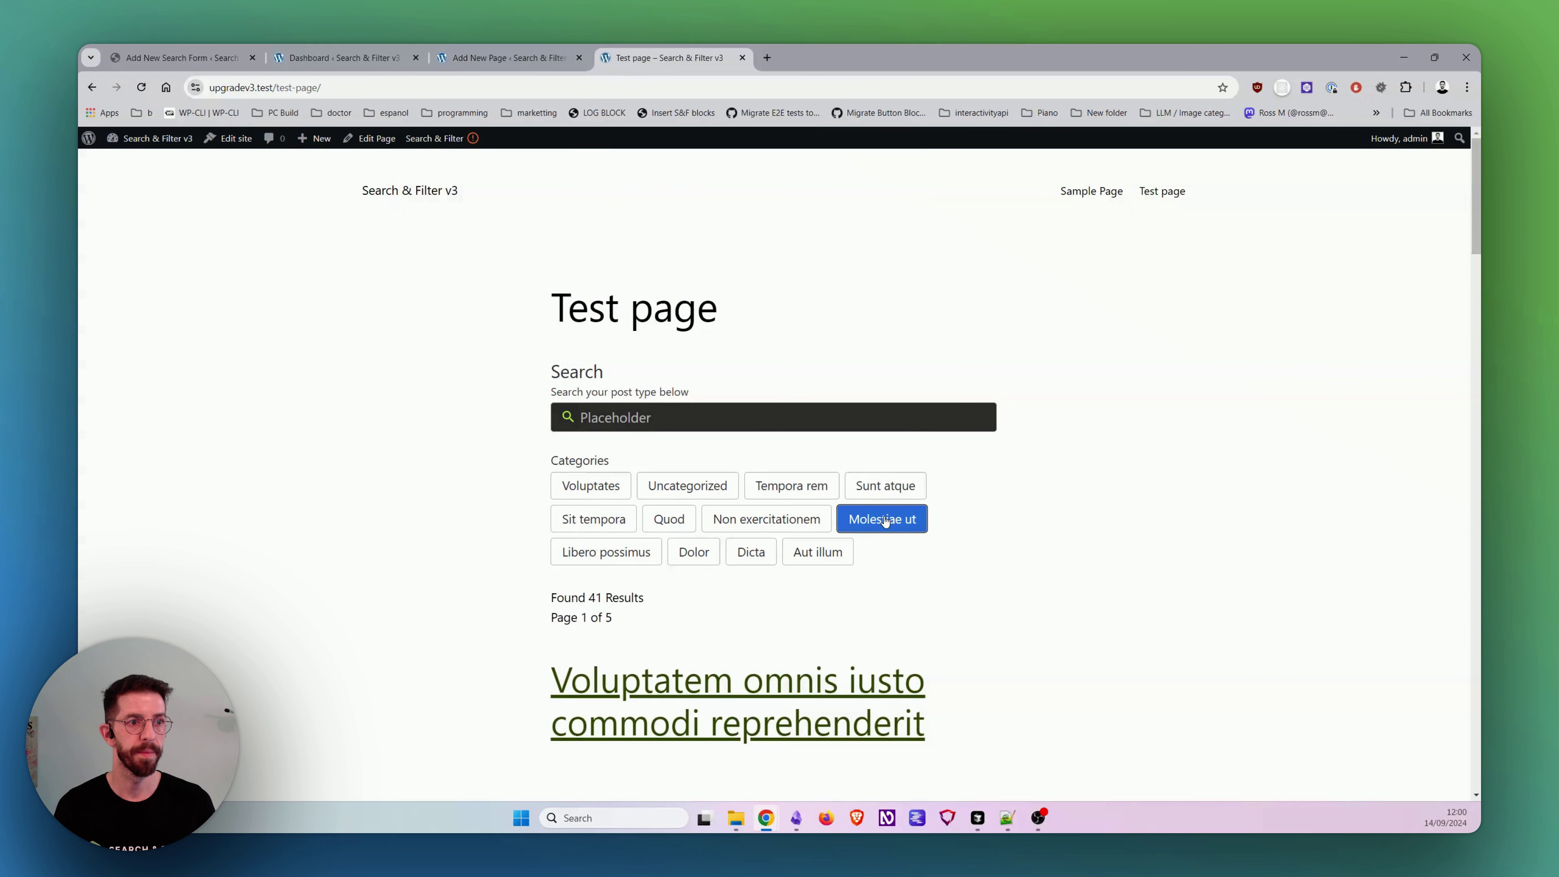
{"action": "left_click", "coordinate": [863, 491]}
{"action": "left_click", "coordinate": [787, 491]}
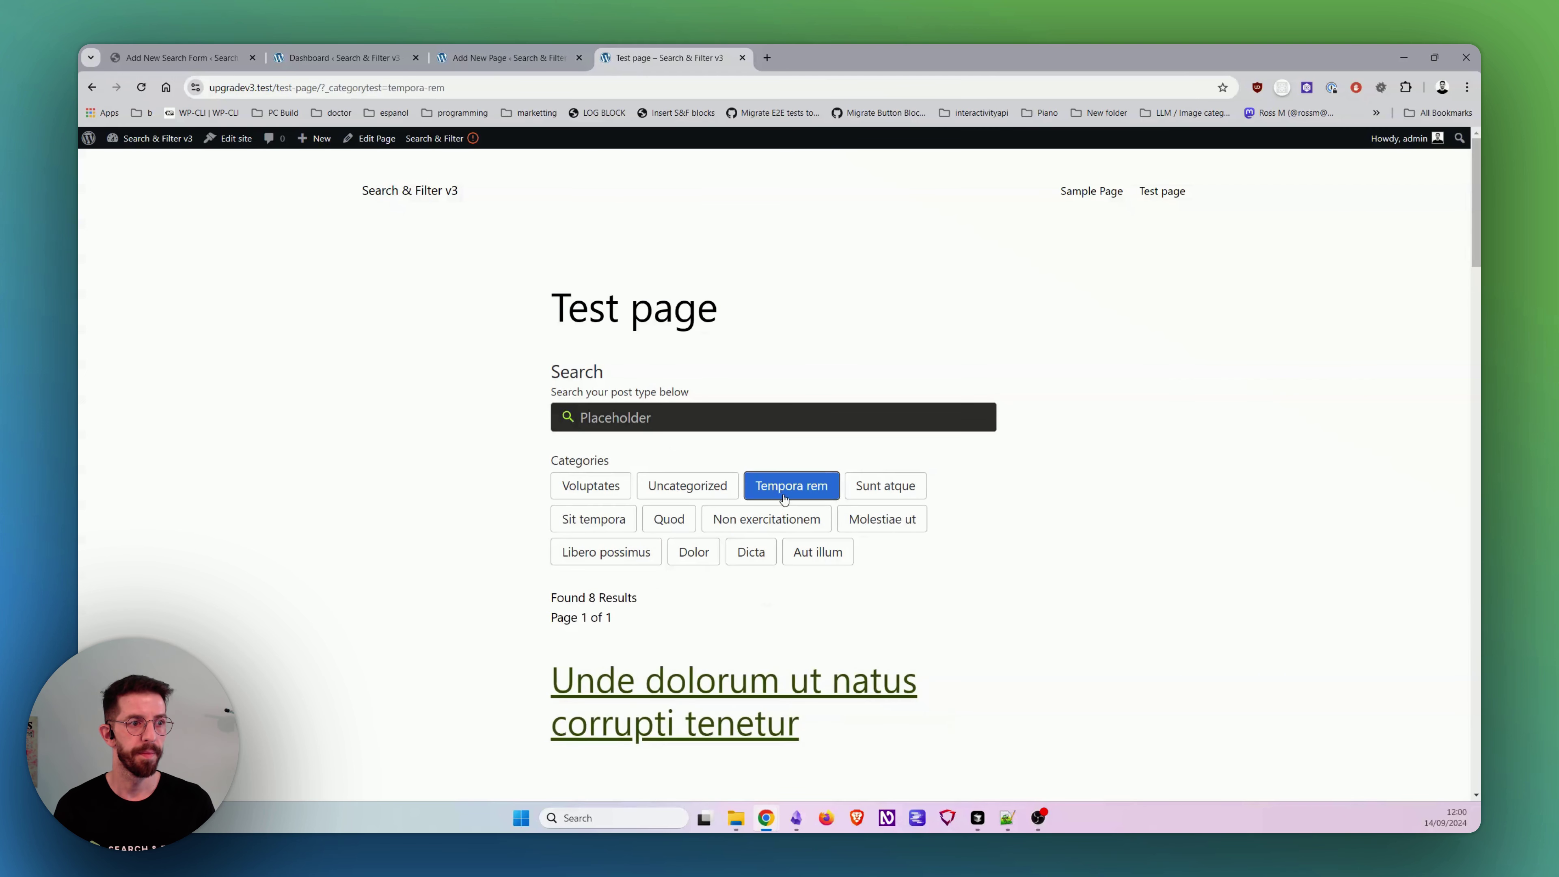
{"action": "left_click", "coordinate": [785, 498]}
{"action": "scroll", "coordinate": [787, 276], "scroll_direction": "down", "scroll_amount": 2}
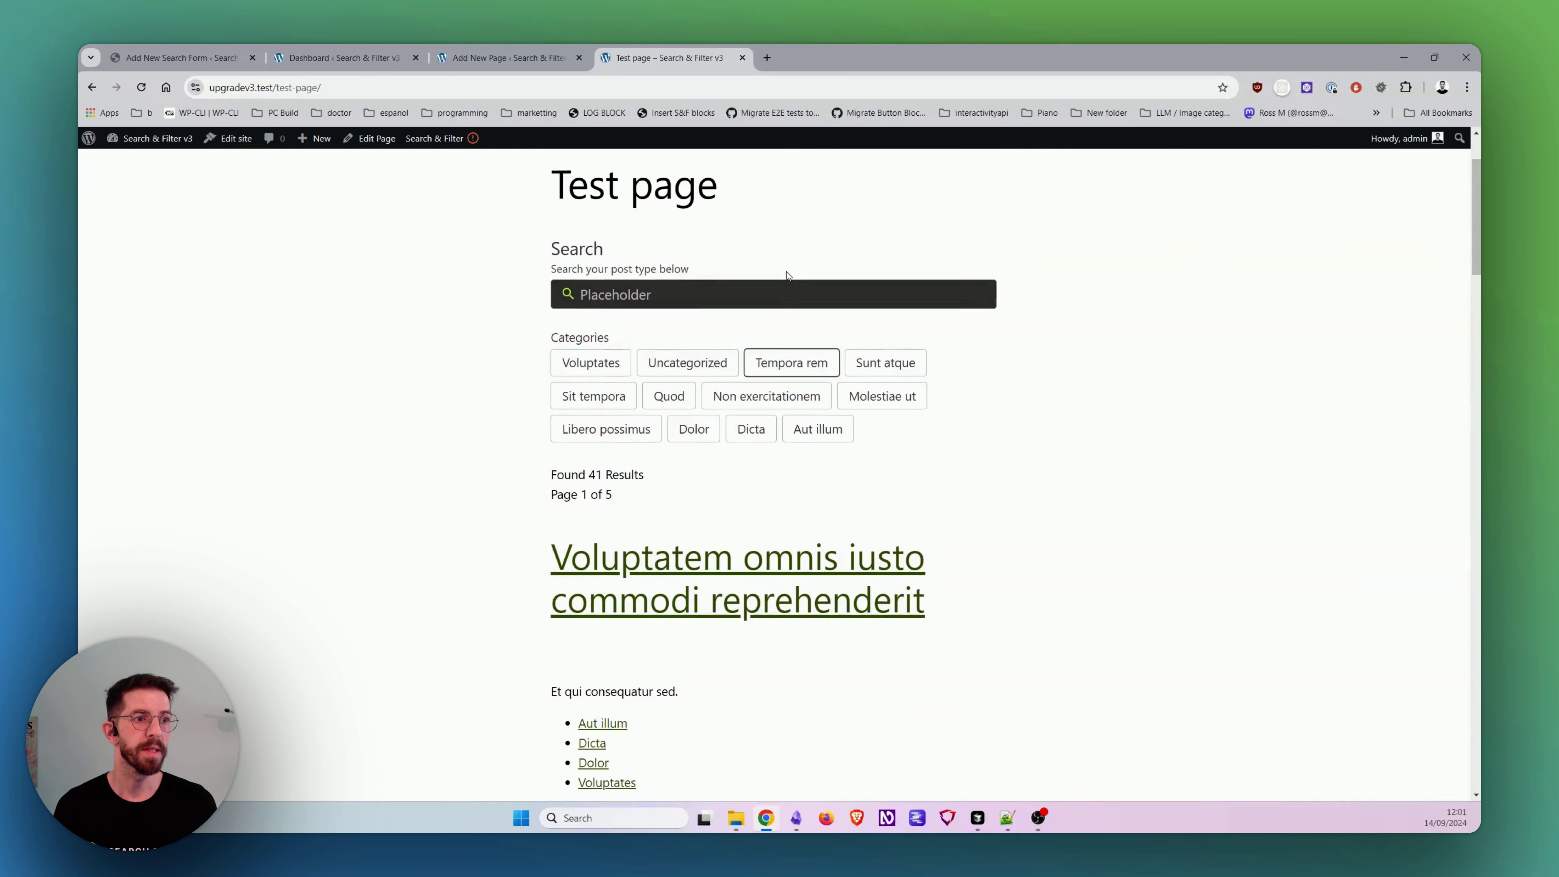
{"action": "scroll", "coordinate": [787, 275], "scroll_direction": "up", "scroll_amount": 2}
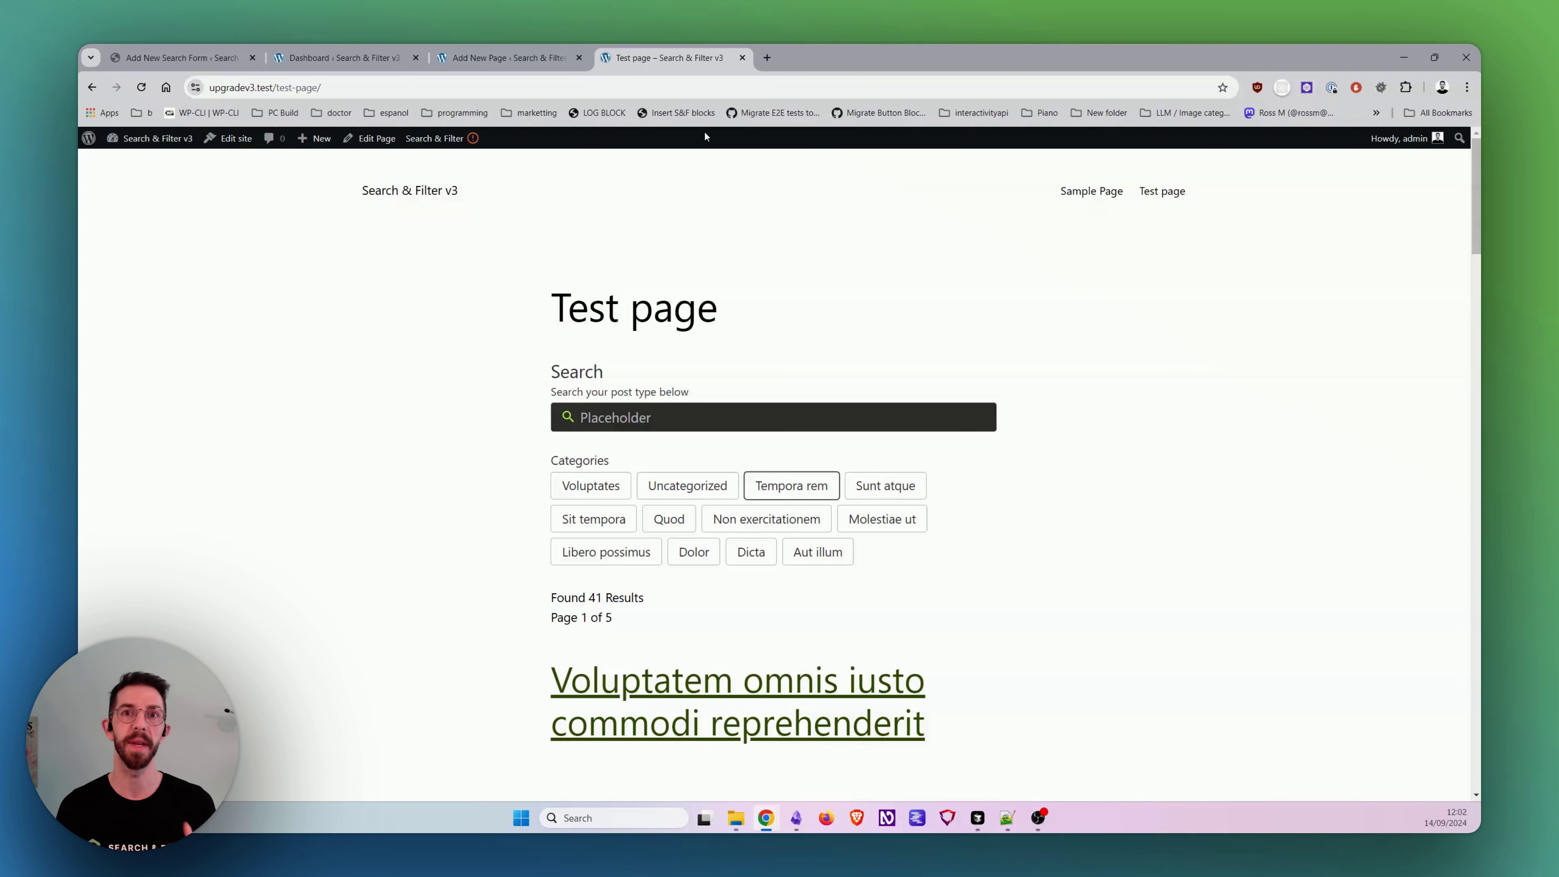
Step: Enable the Use indexer option in the Test query's query settings and update the query
{"action": "left_click", "coordinate": [504, 57]}
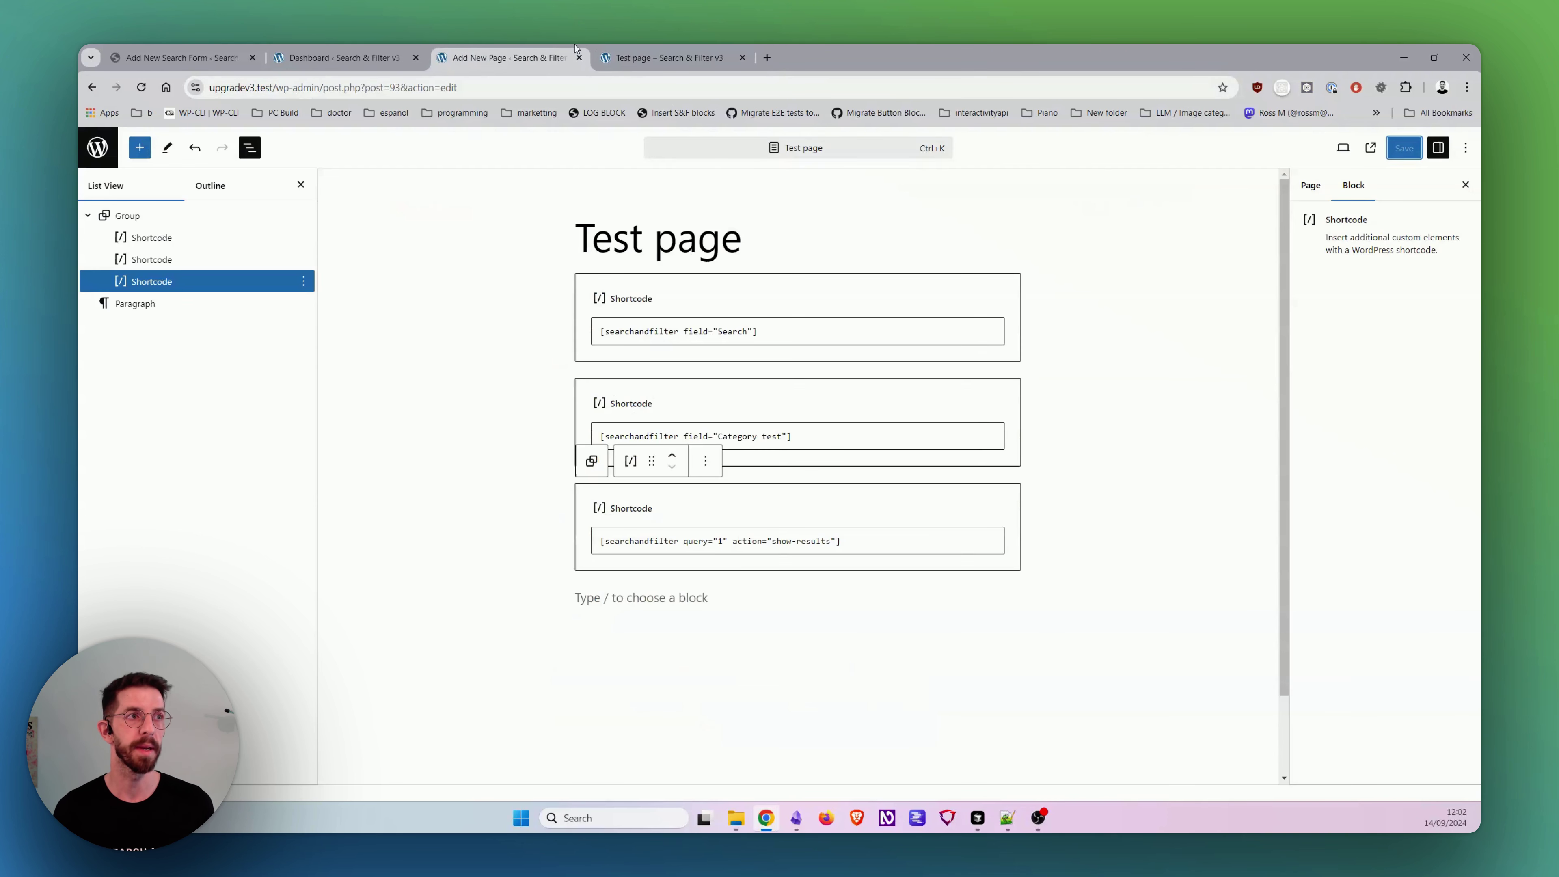
{"action": "left_click", "coordinate": [344, 57]}
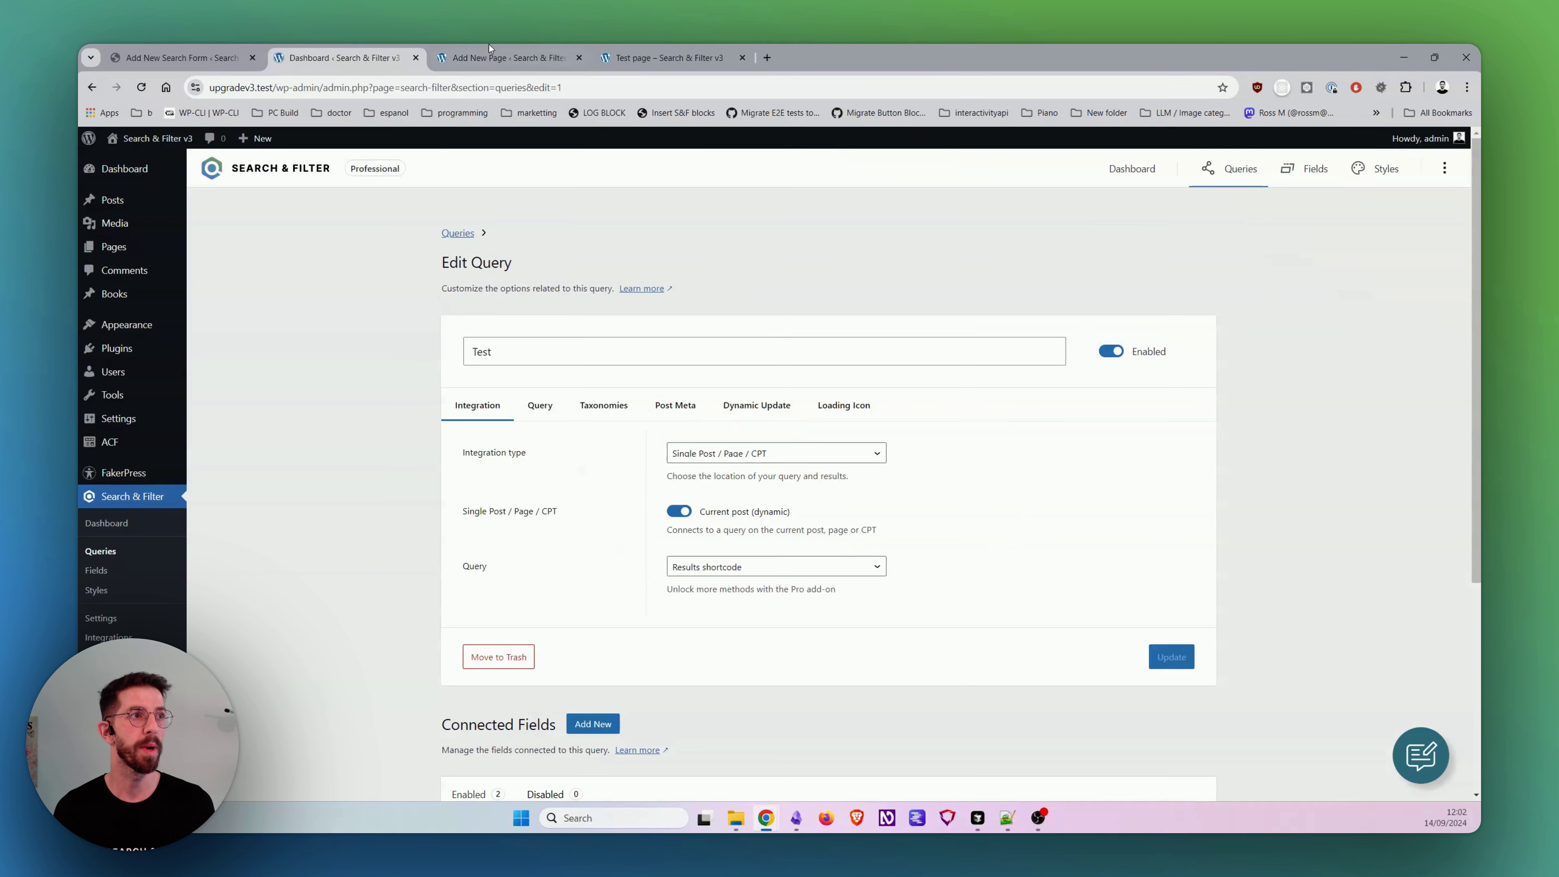
{"action": "left_click", "coordinate": [536, 407]}
{"action": "left_click_drag", "start_coordinate": [451, 453], "coordinate": [549, 453]}
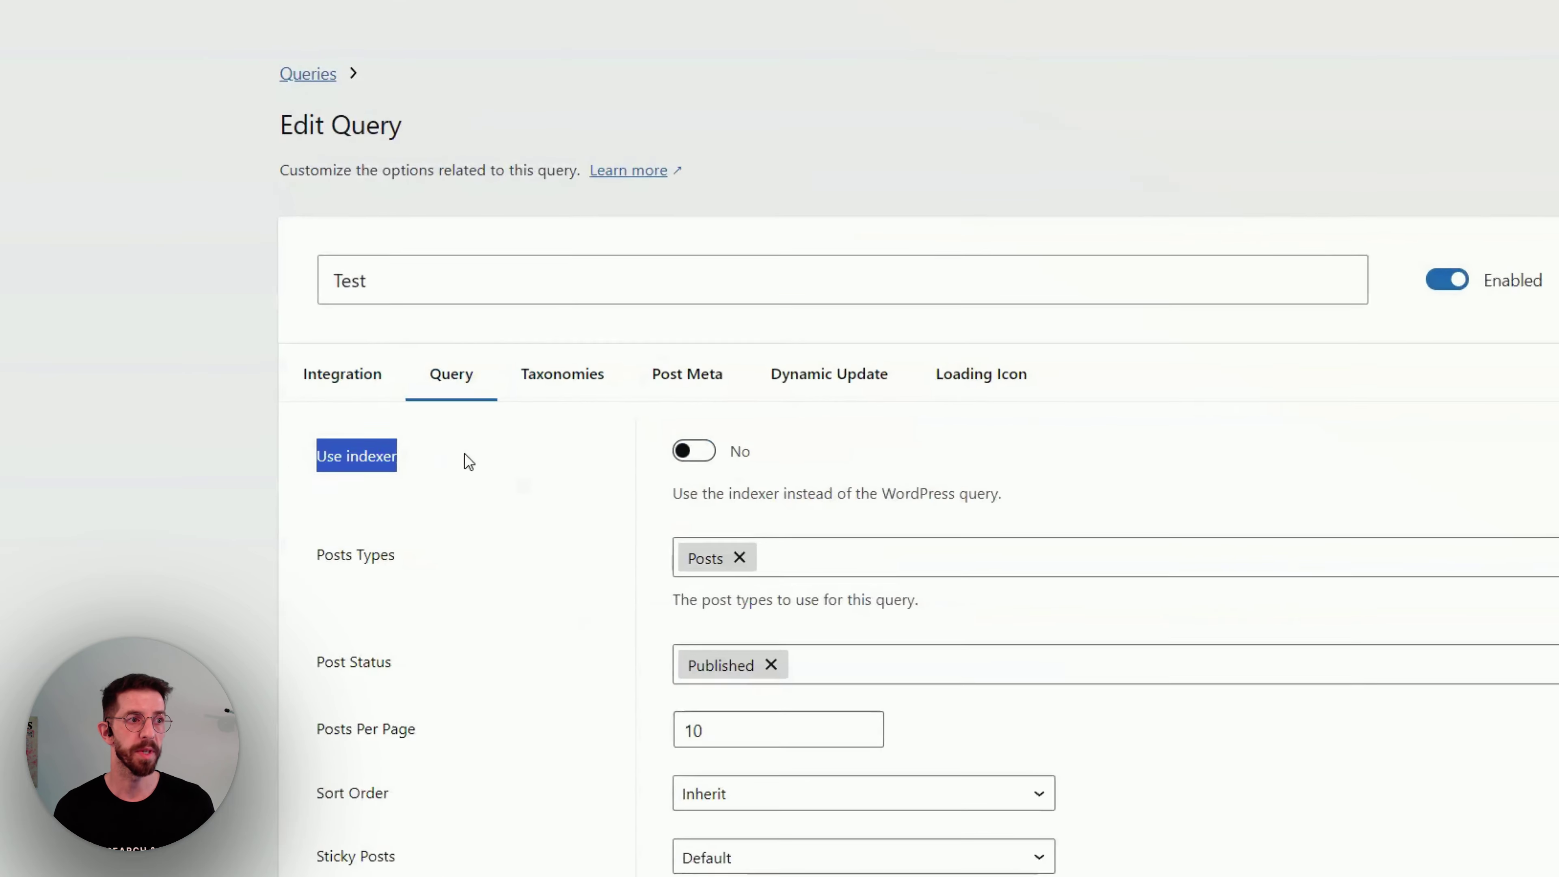
{"action": "left_click", "coordinate": [679, 449]}
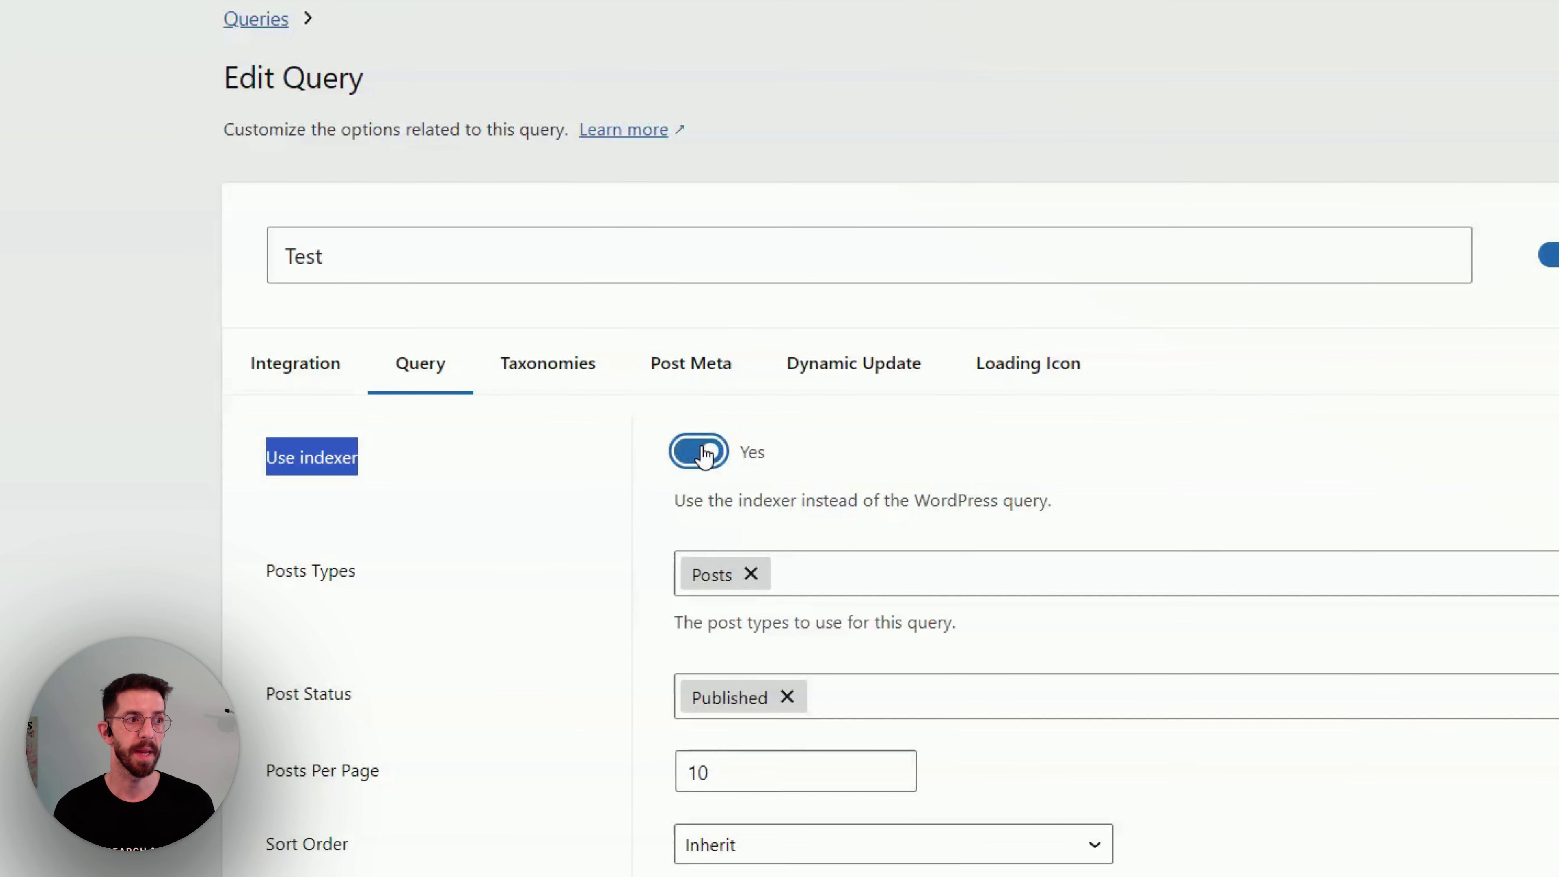
{"action": "scroll", "coordinate": [982, 553], "scroll_direction": "down", "scroll_amount": 5}
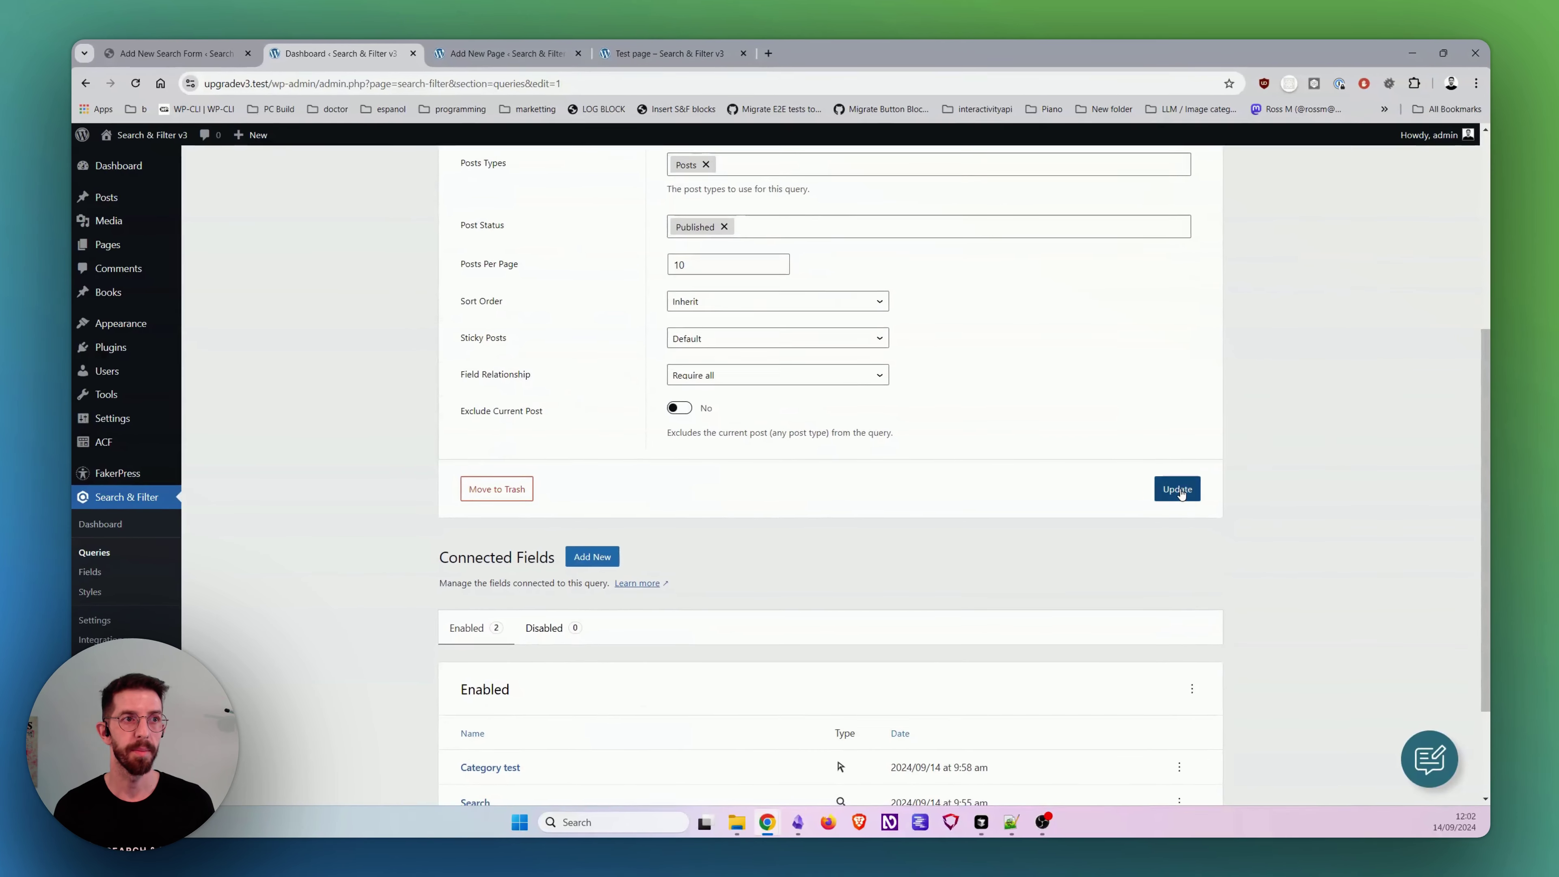
{"action": "left_click", "coordinate": [1259, 503]}
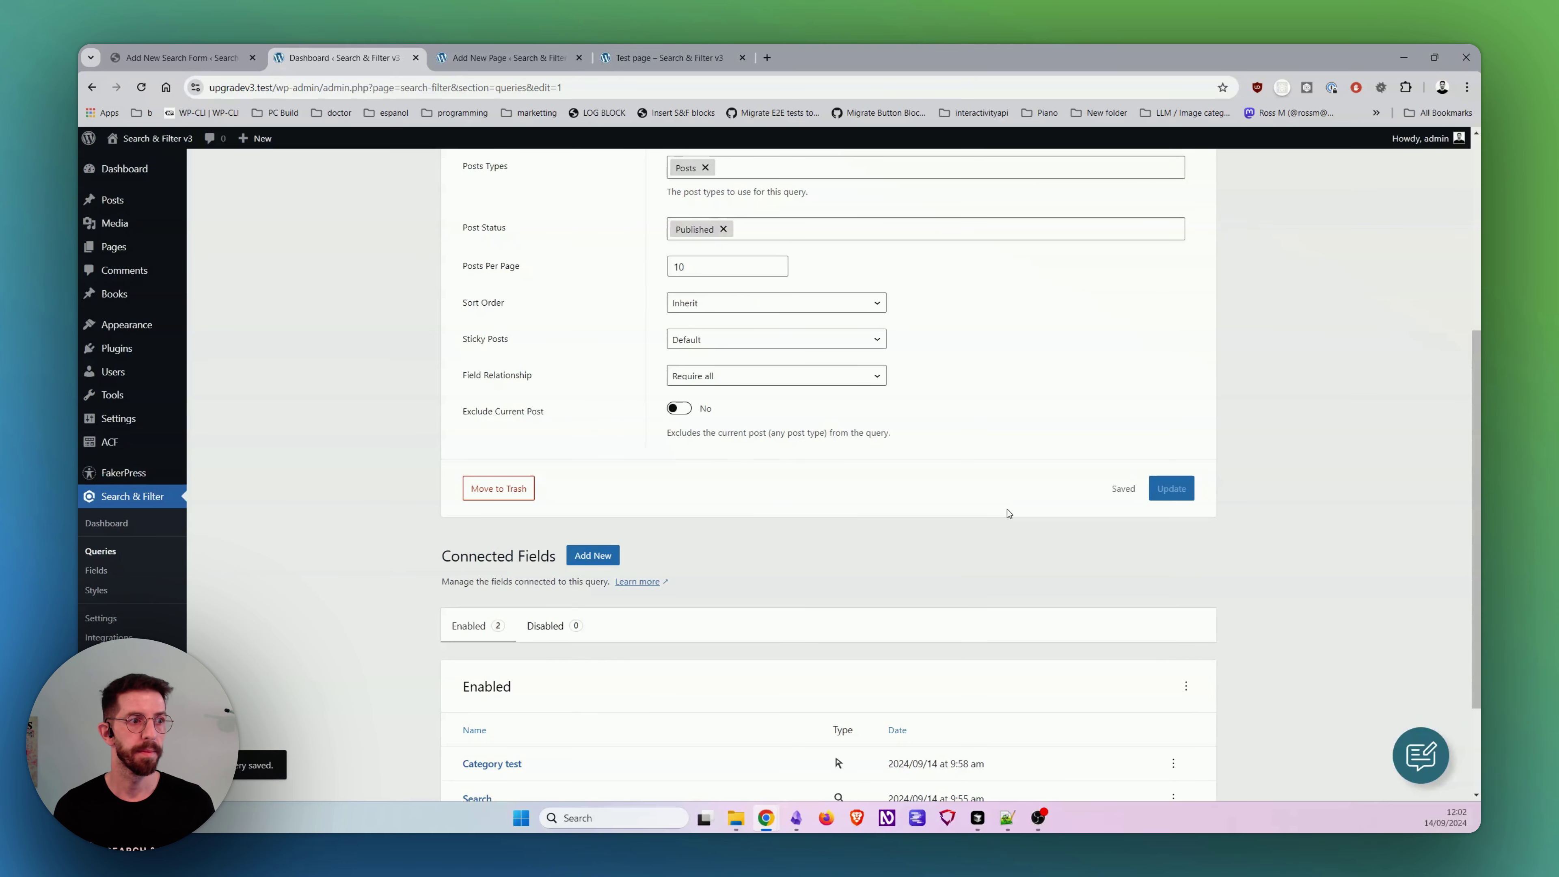
{"action": "scroll", "coordinate": [1006, 512], "scroll_direction": "up", "scroll_amount": 5}
Step: Examine the Indexer status on the Search & Filter dashboard, including synced posts, index rows and indexed post type
{"action": "left_click", "coordinate": [1137, 171]}
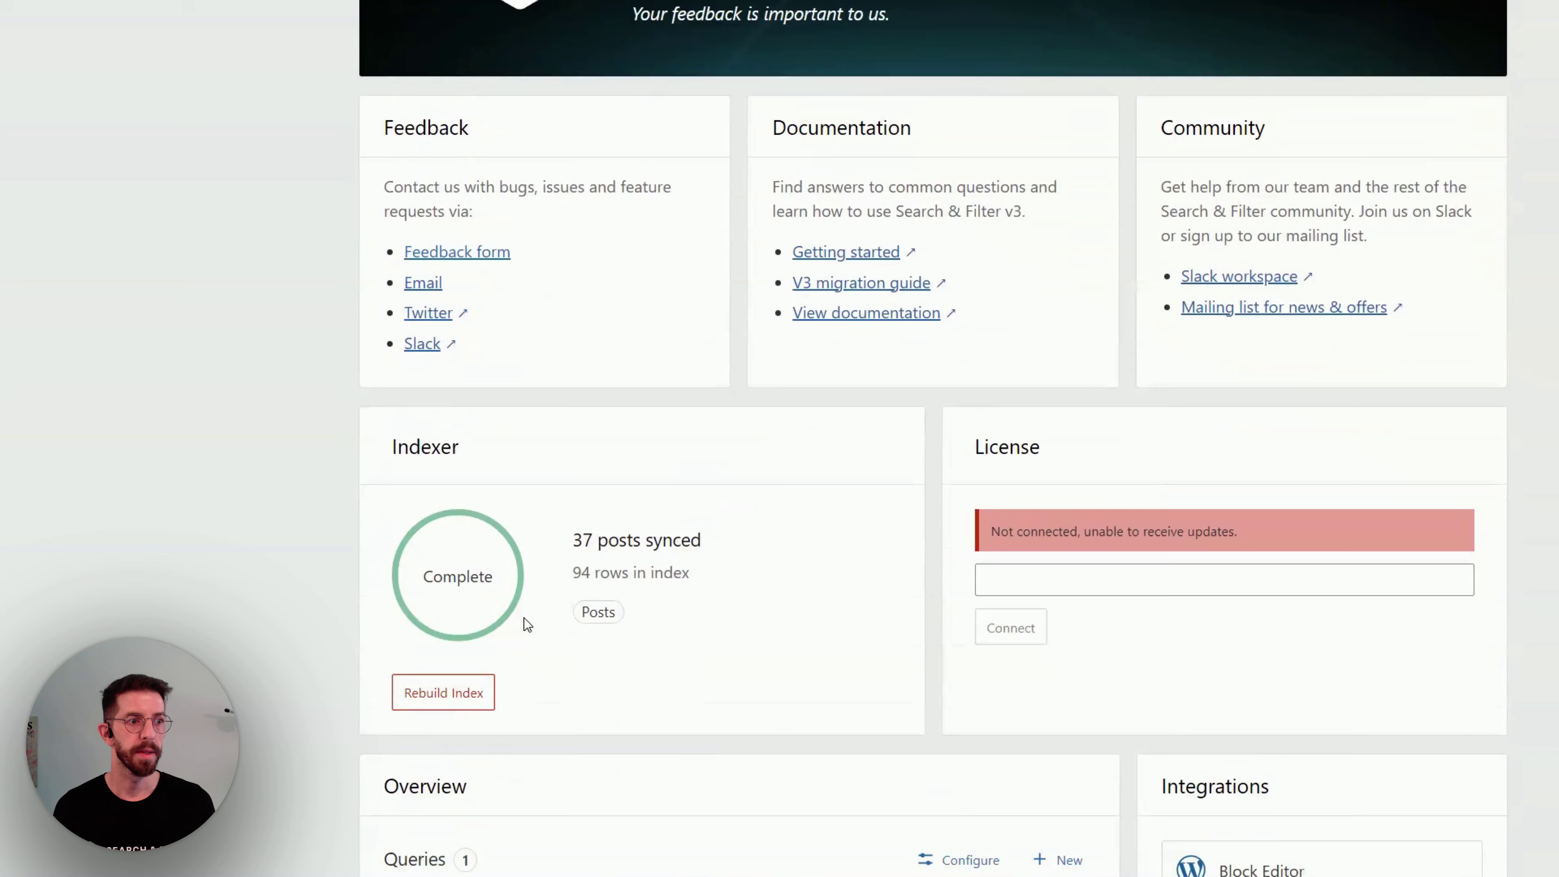
{"action": "left_click_drag", "start_coordinate": [571, 540], "coordinate": [819, 583]}
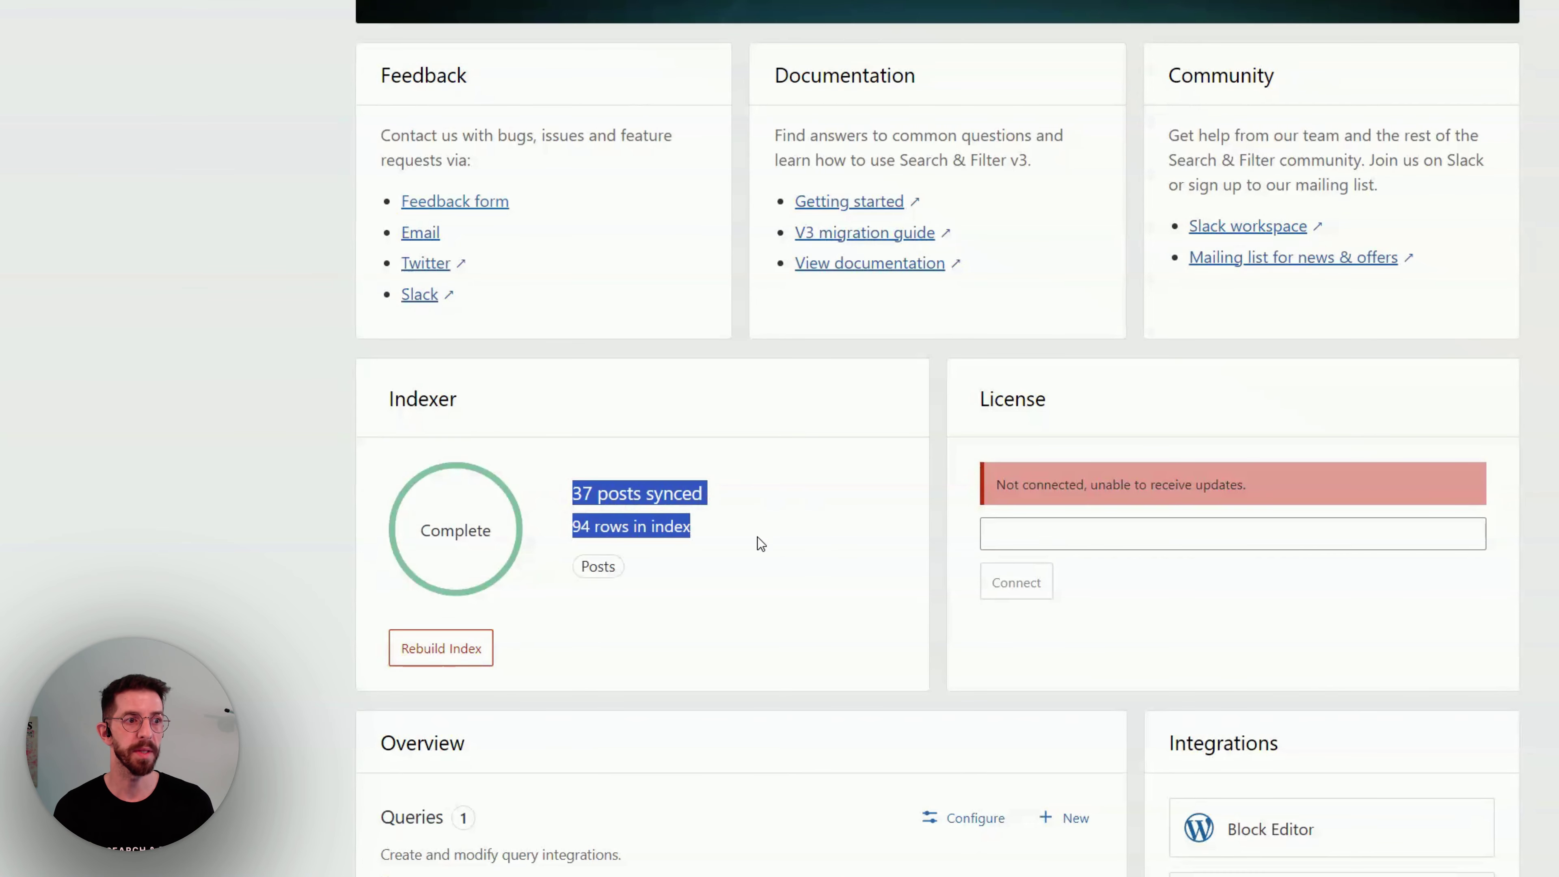
{"action": "double_click", "coordinate": [602, 568]}
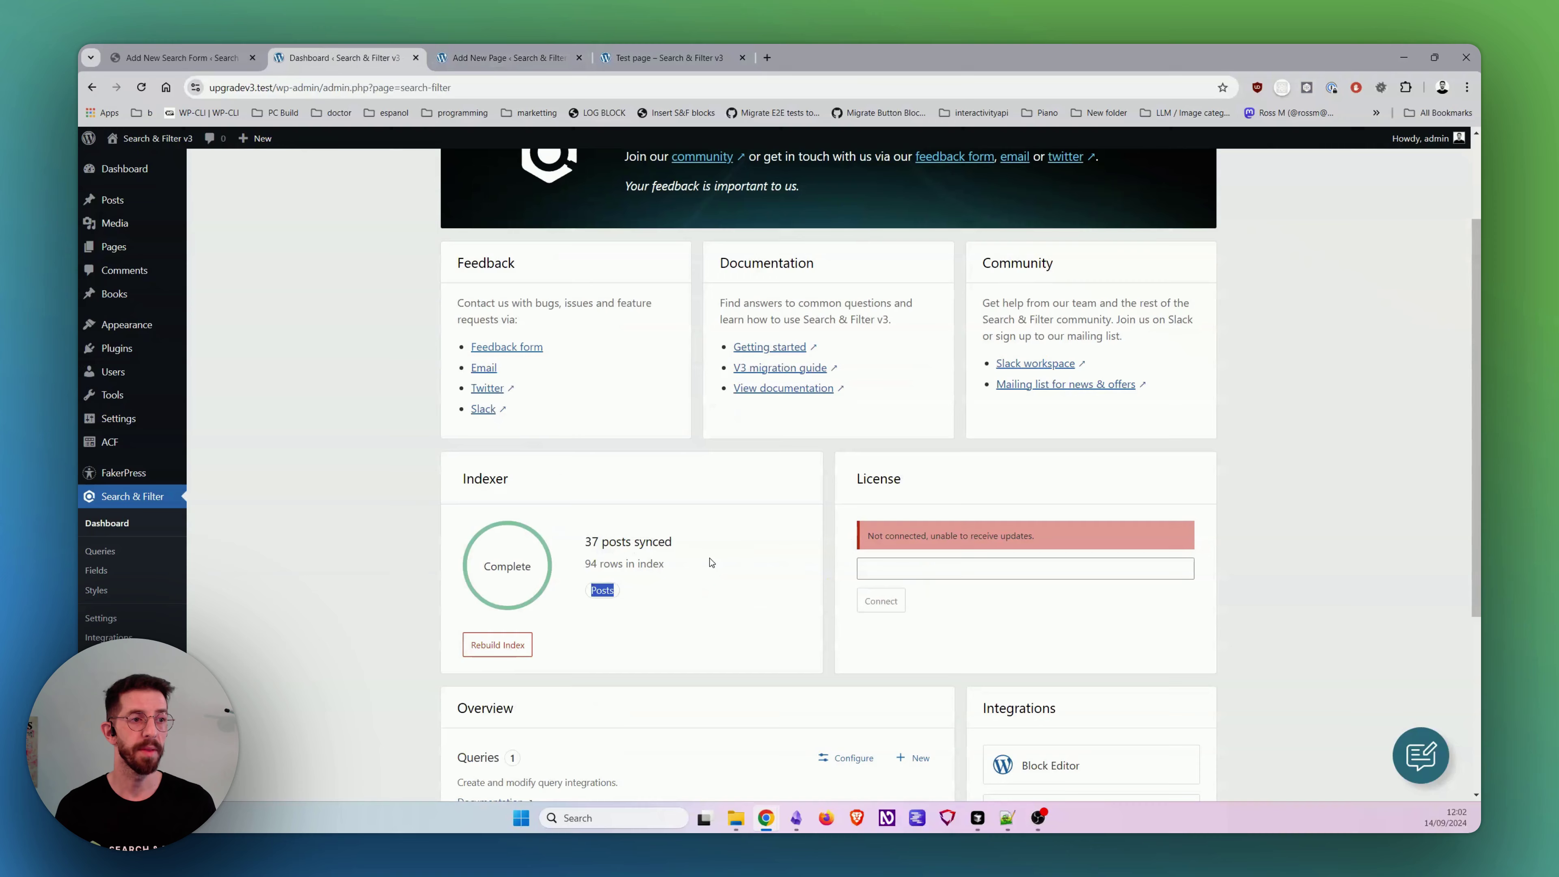
Step: Look through the reusable fields and queries lists, and review the Test query's integration settings
{"action": "left_click", "coordinate": [710, 562]}
{"action": "scroll", "coordinate": [982, 399], "scroll_direction": "up", "scroll_amount": 5}
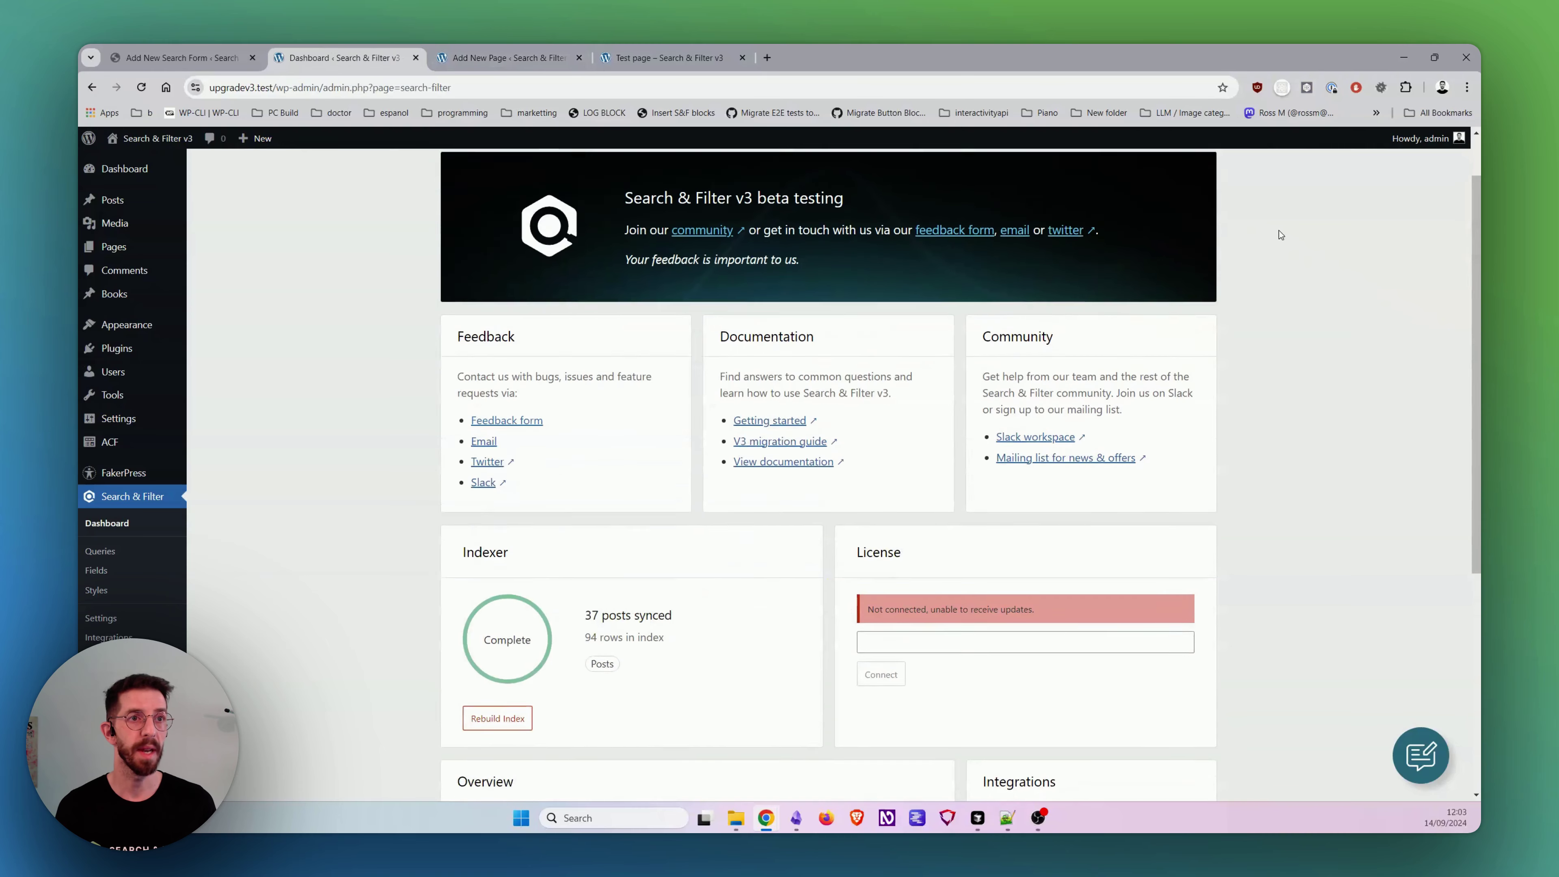
{"action": "left_click", "coordinate": [1303, 168]}
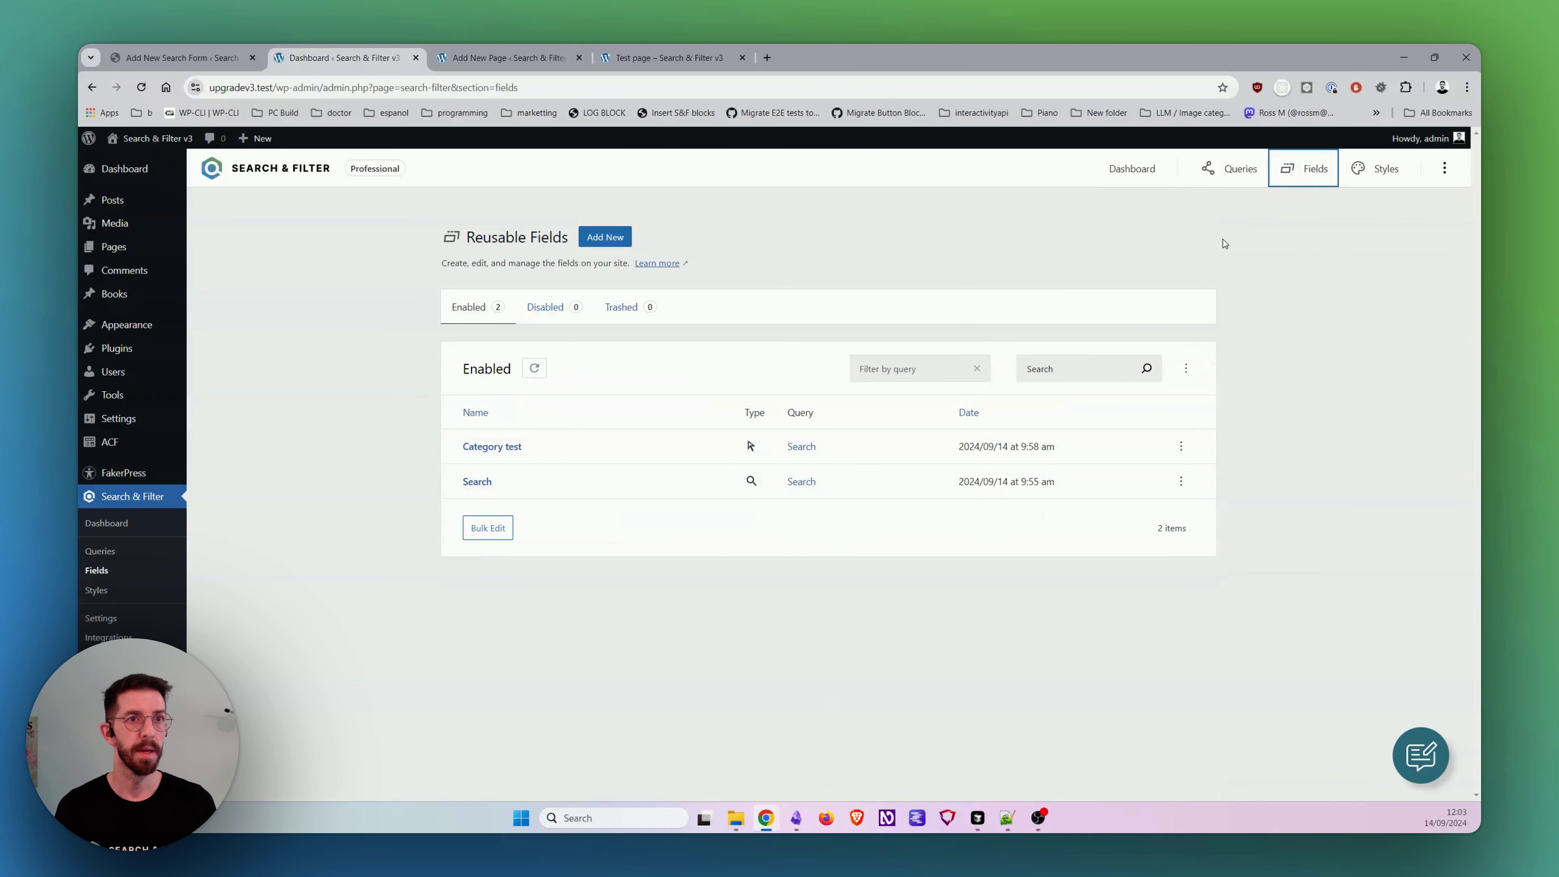
{"action": "left_click", "coordinate": [1238, 162]}
{"action": "left_click", "coordinate": [1300, 179]}
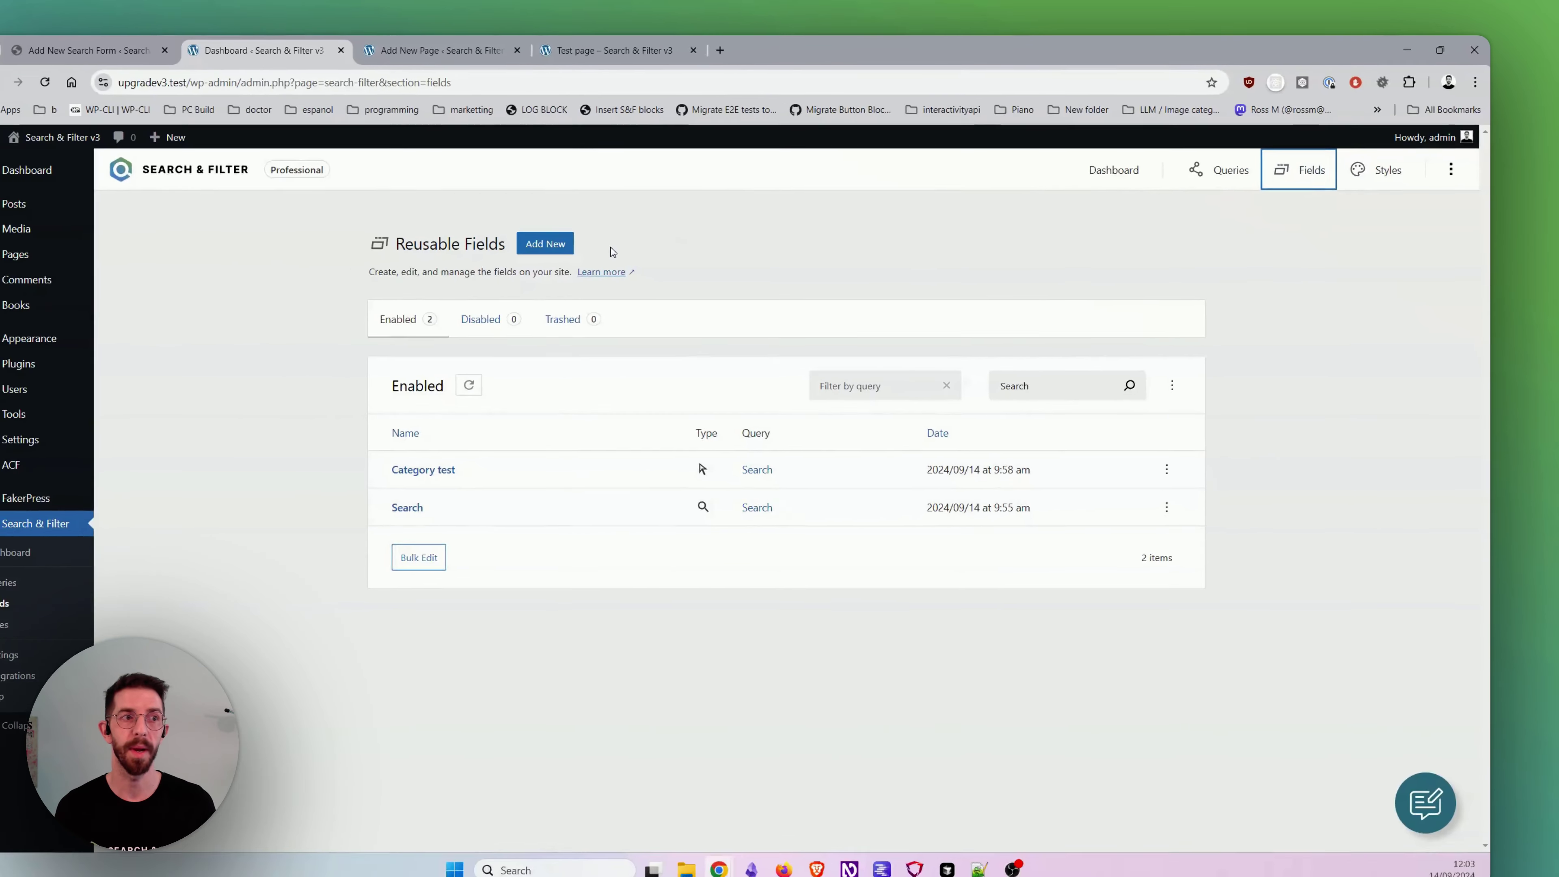
{"action": "left_click", "coordinate": [1228, 175]}
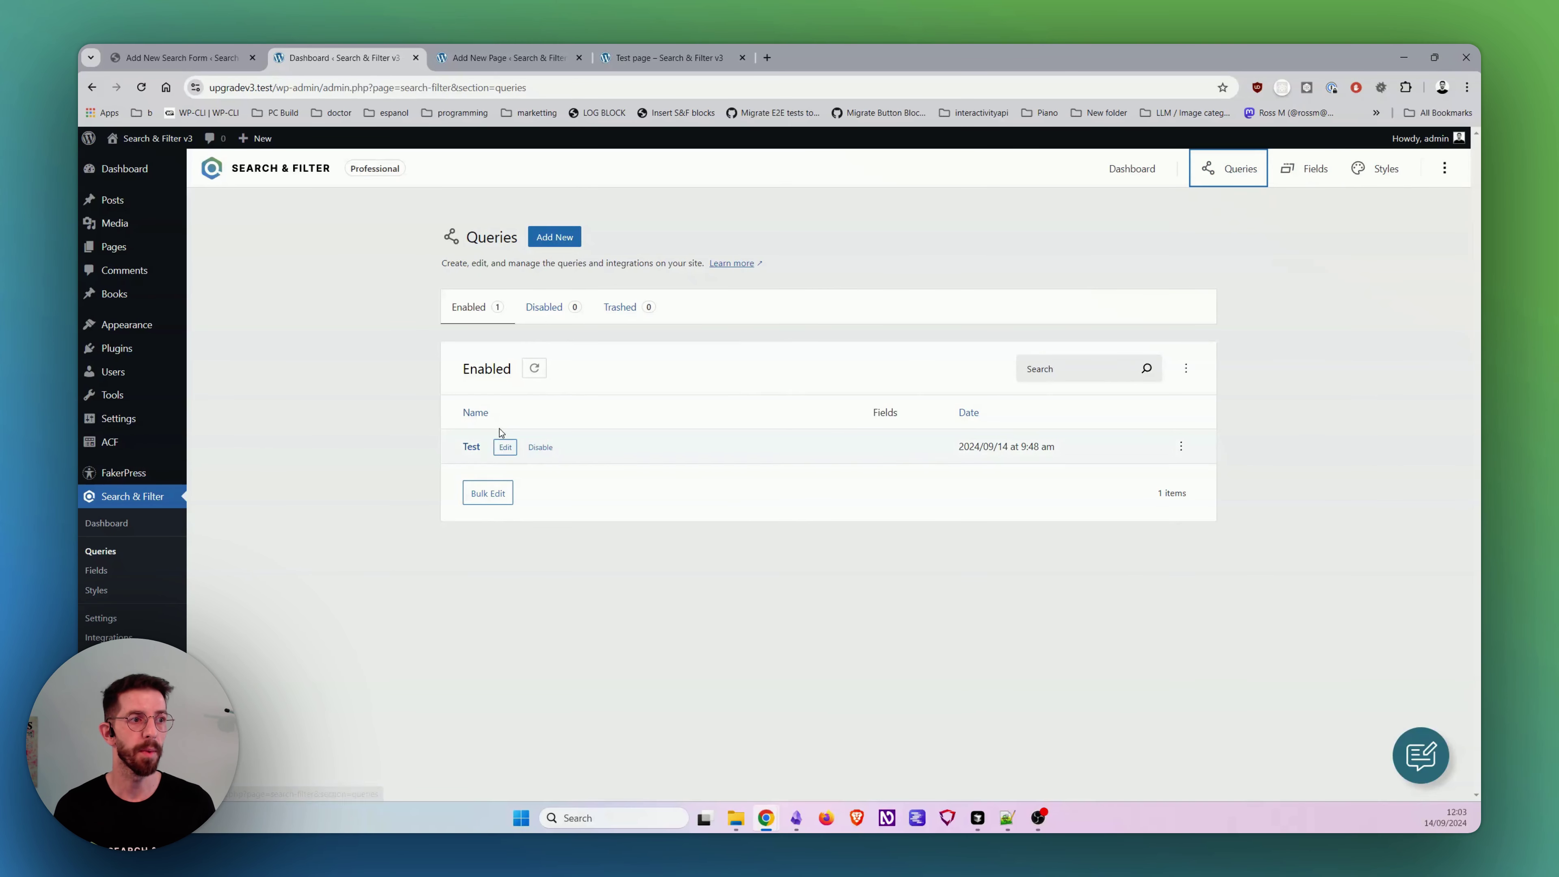
{"action": "left_click", "coordinate": [468, 447]}
{"action": "scroll", "coordinate": [589, 486], "scroll_direction": "down", "scroll_amount": 5}
{"action": "scroll", "coordinate": [921, 338], "scroll_direction": "up", "scroll_amount": 5}
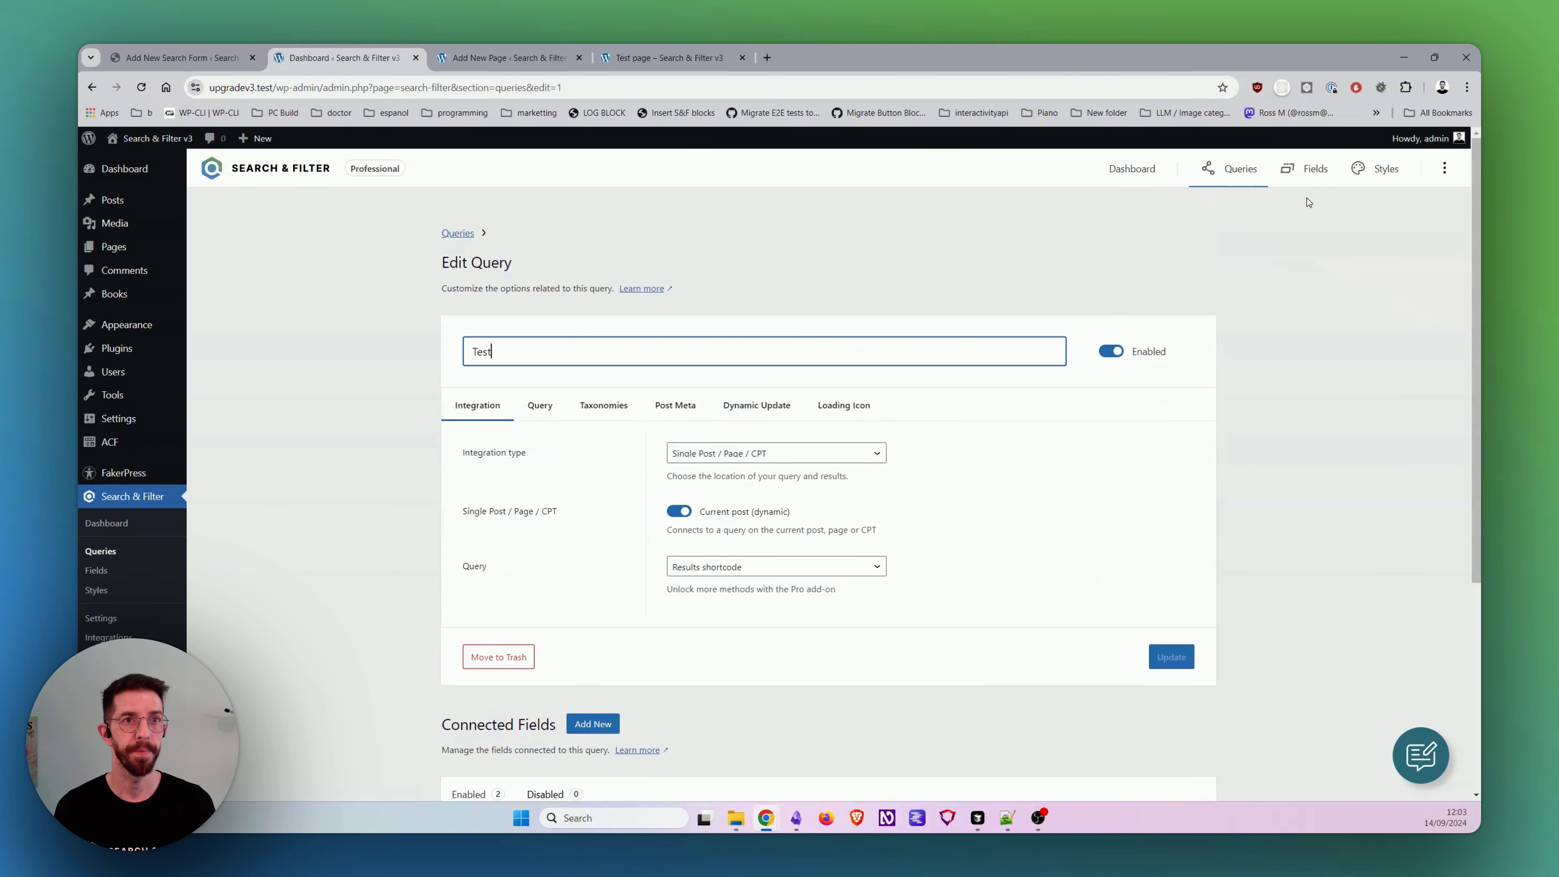
Step: Open the Category test field for editing and change its input type from Button to Select
{"action": "left_click", "coordinate": [1305, 173]}
{"action": "left_click", "coordinate": [491, 488]}
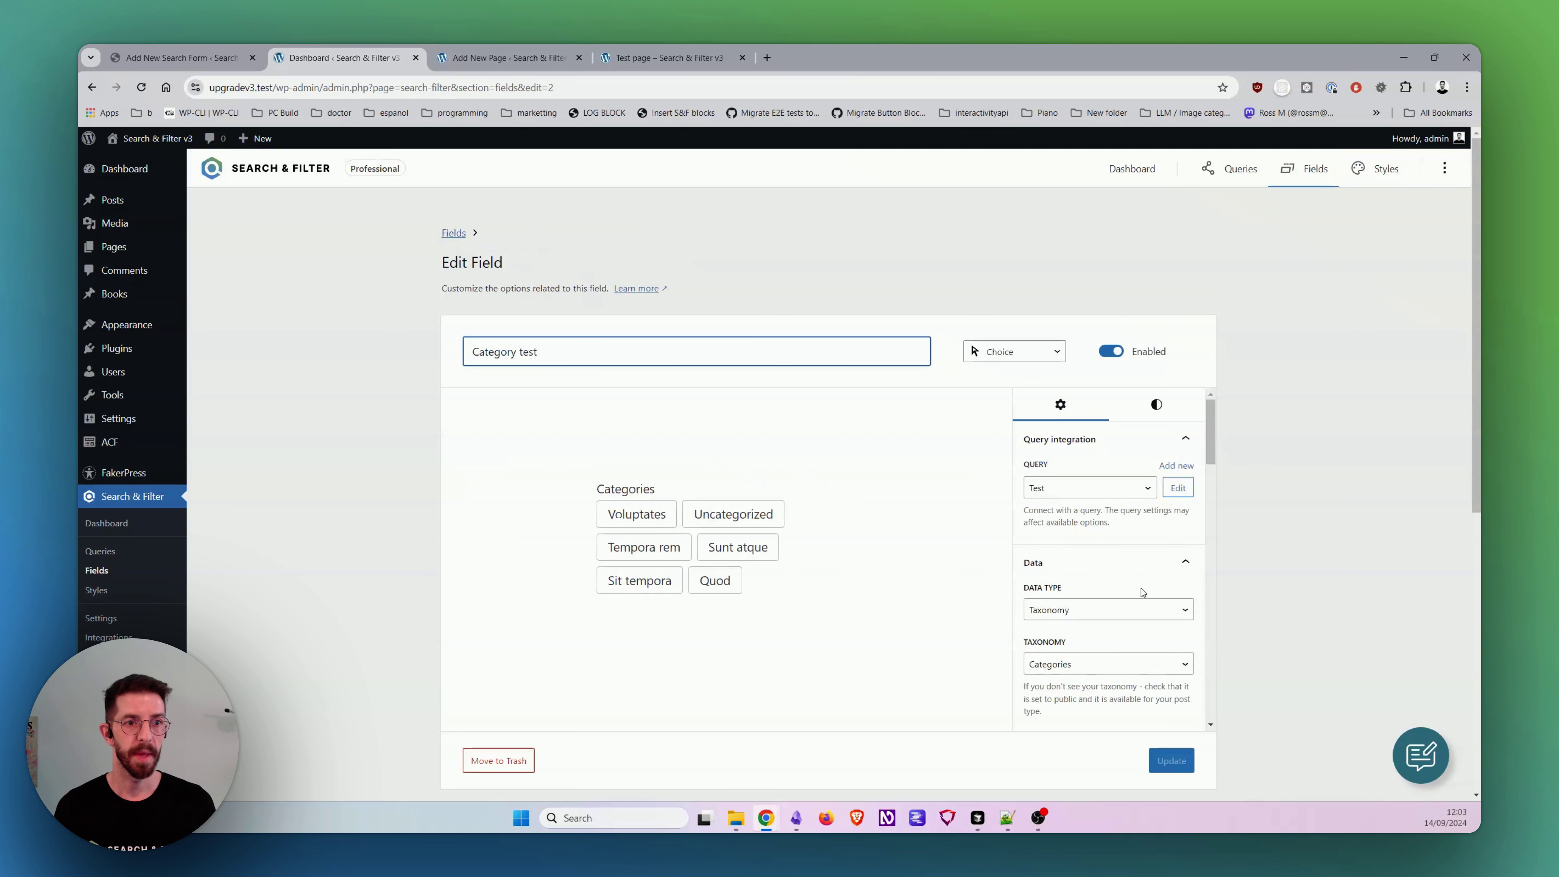
{"action": "scroll", "coordinate": [1129, 571], "scroll_direction": "down", "scroll_amount": 6}
{"action": "scroll", "coordinate": [1123, 559], "scroll_direction": "up", "scroll_amount": 1}
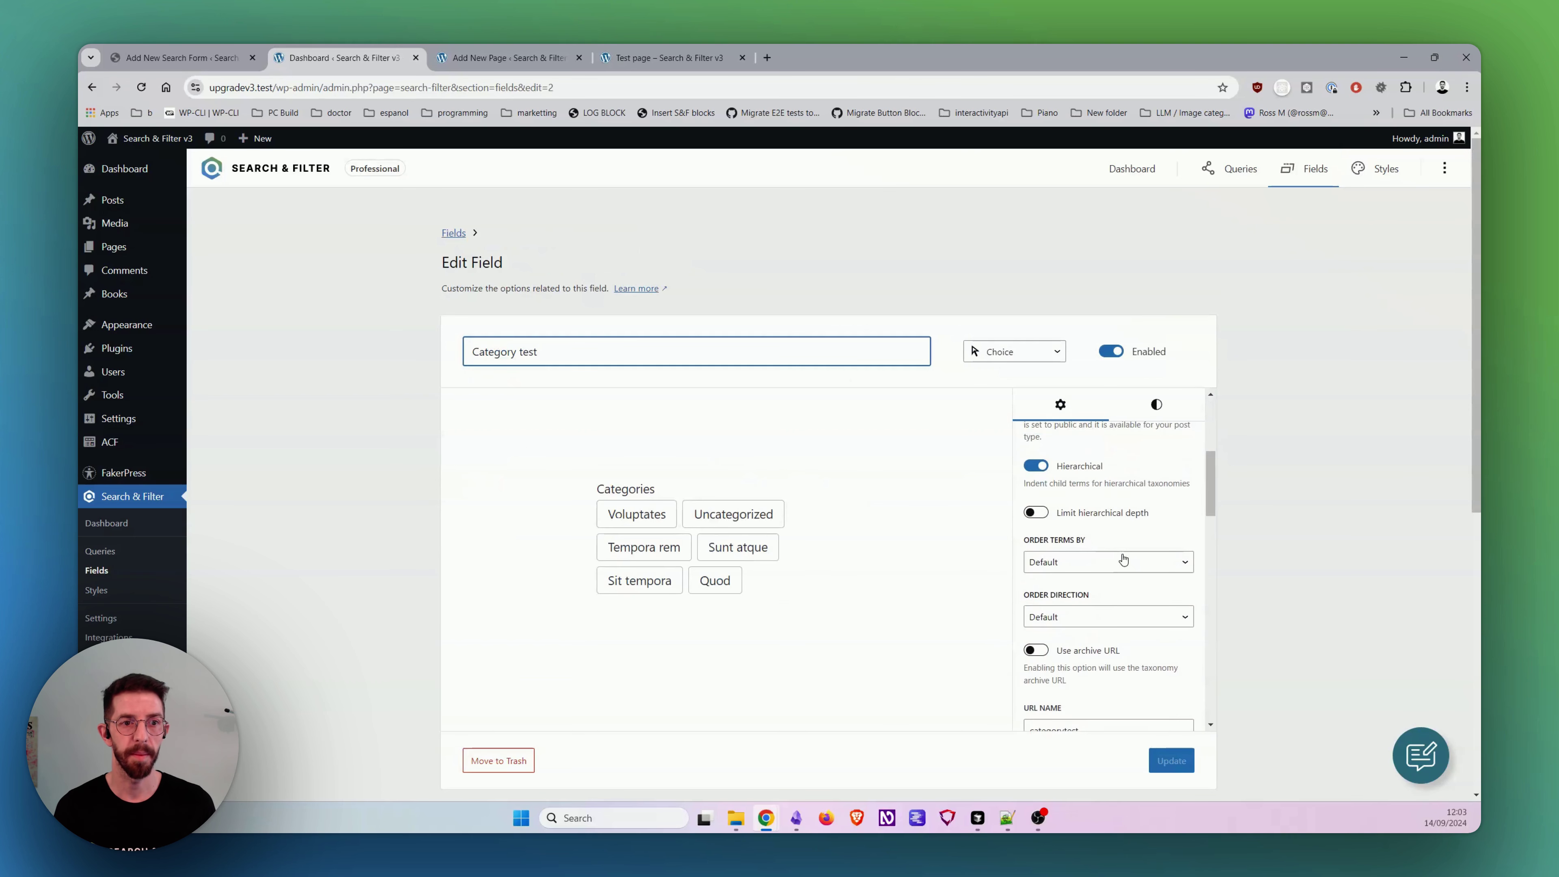
{"action": "scroll", "coordinate": [1109, 584], "scroll_direction": "down", "scroll_amount": 3}
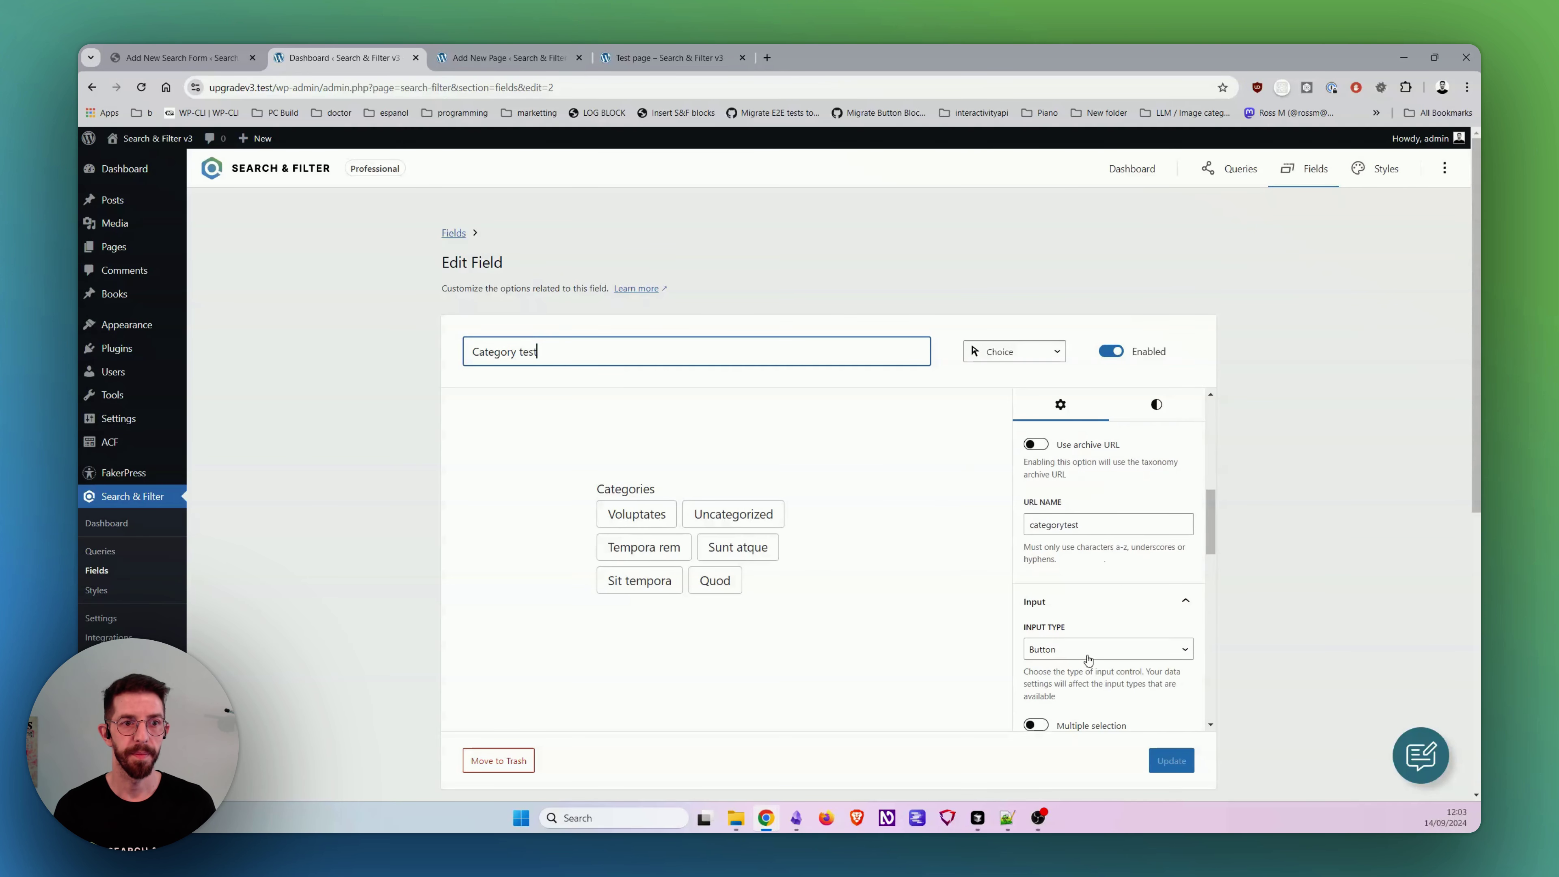
{"action": "left_click", "coordinate": [1088, 659]}
{"action": "left_click", "coordinate": [1096, 669]}
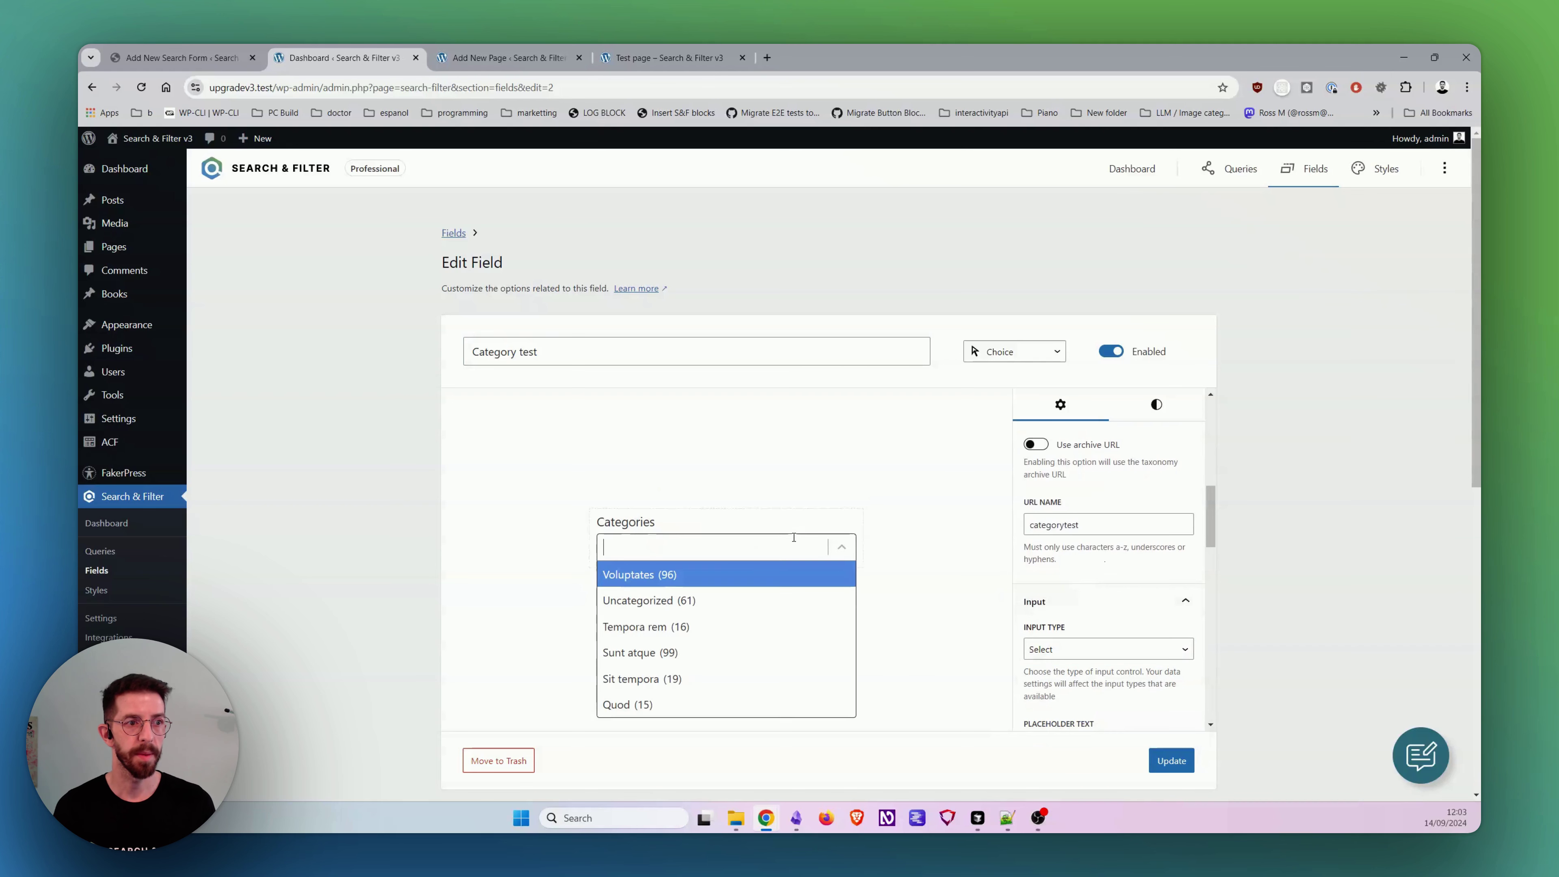
Step: Try an option limit of 0 in the Category test field's preview, leave the limit empty and update the field
{"action": "scroll", "coordinate": [1093, 575], "scroll_direction": "down", "scroll_amount": 5}
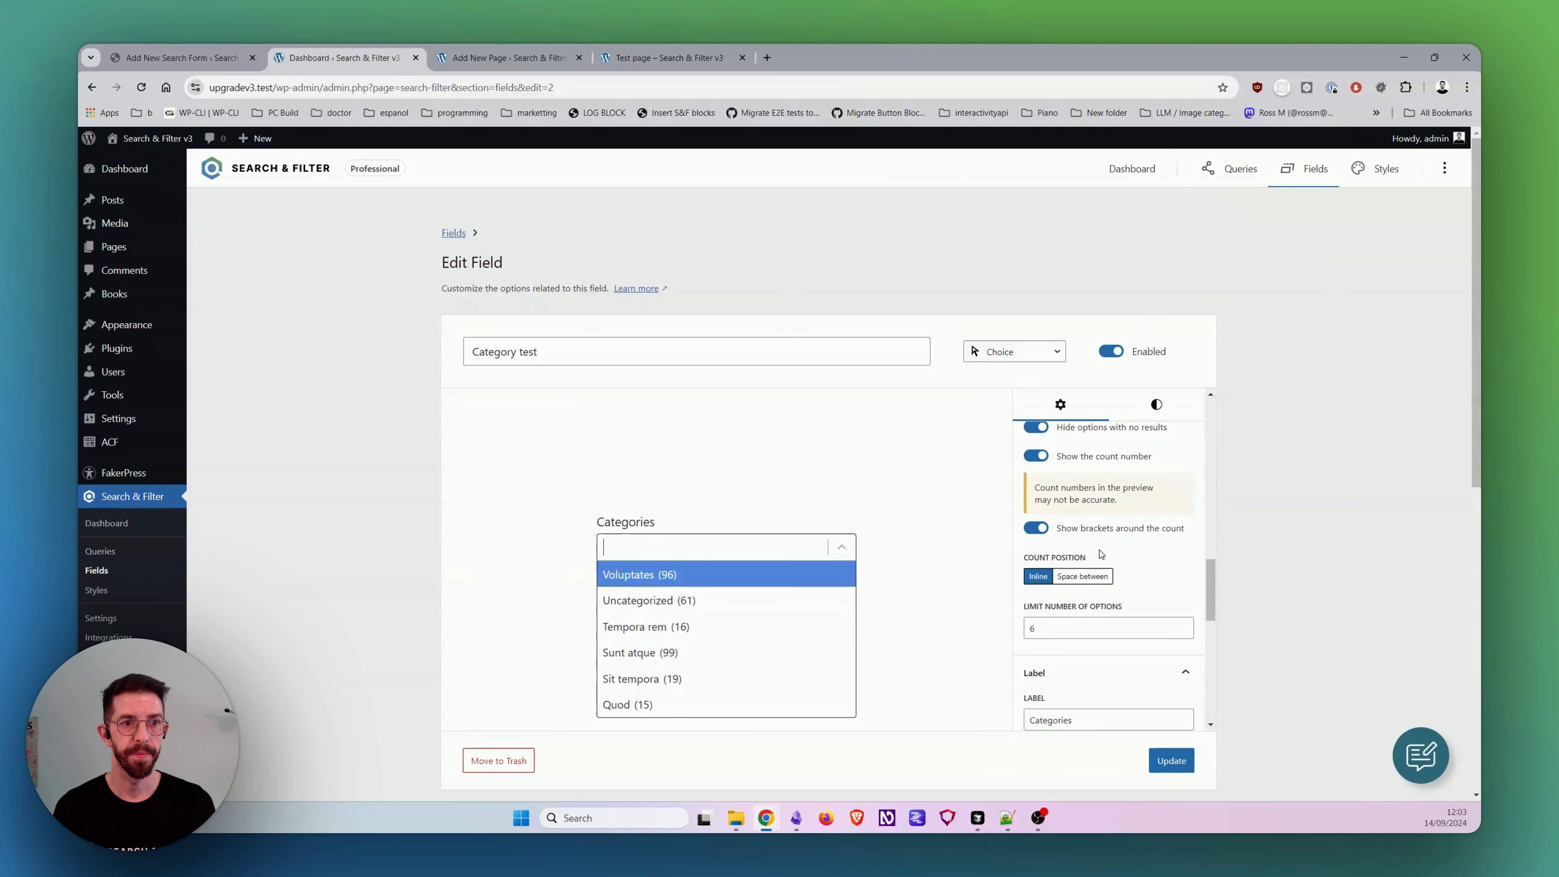
{"action": "left_click", "coordinate": [1100, 638]}
{"action": "key", "text": "BackSpace"}
{"action": "type", "text": "0"}
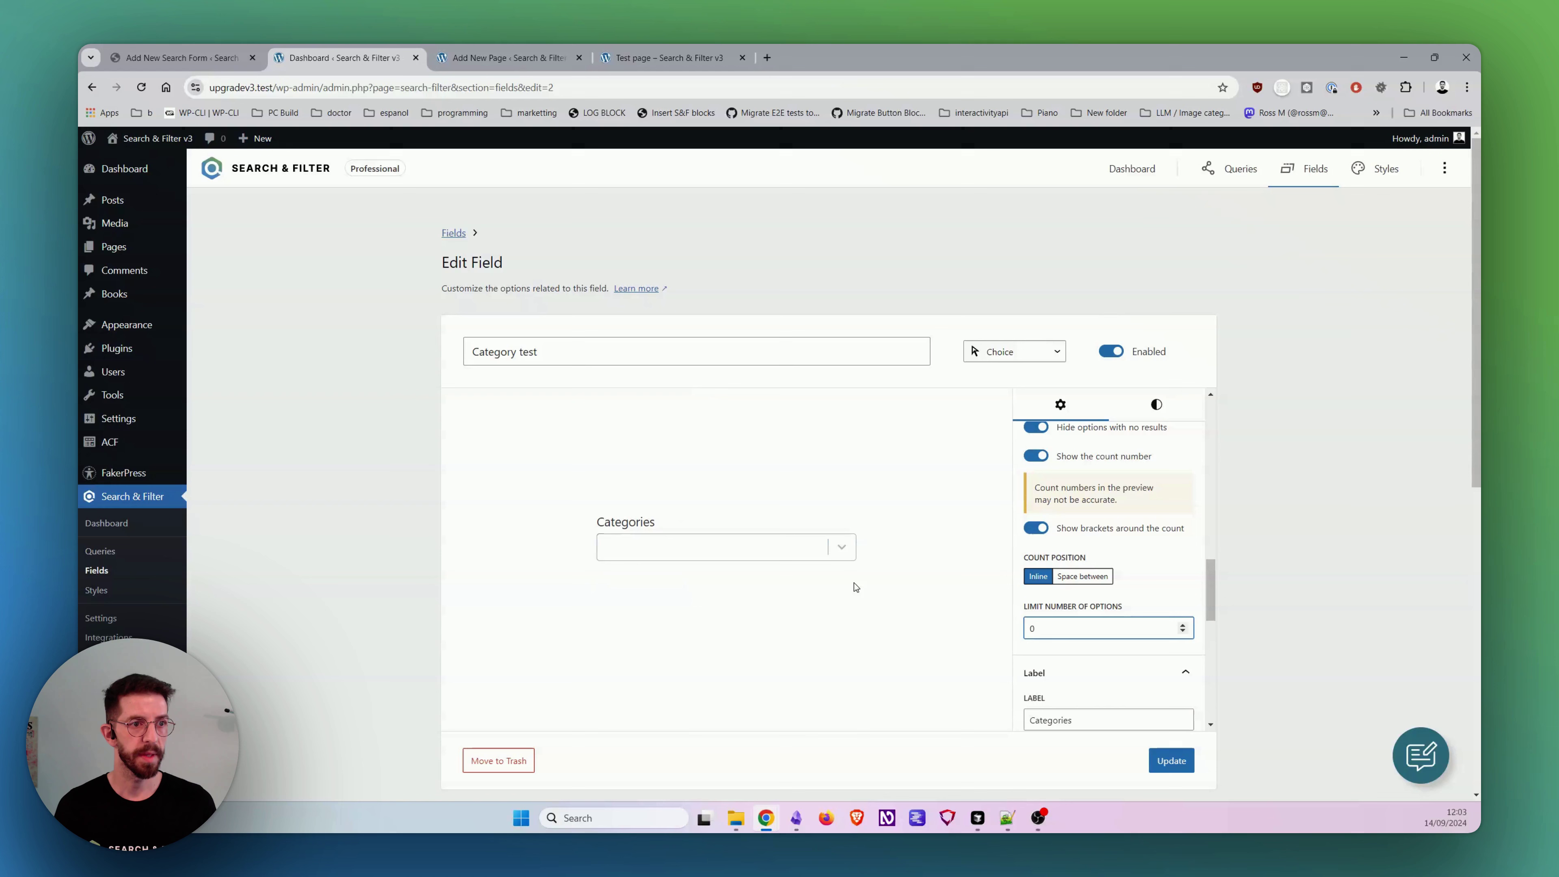
{"action": "left_click", "coordinate": [841, 547]}
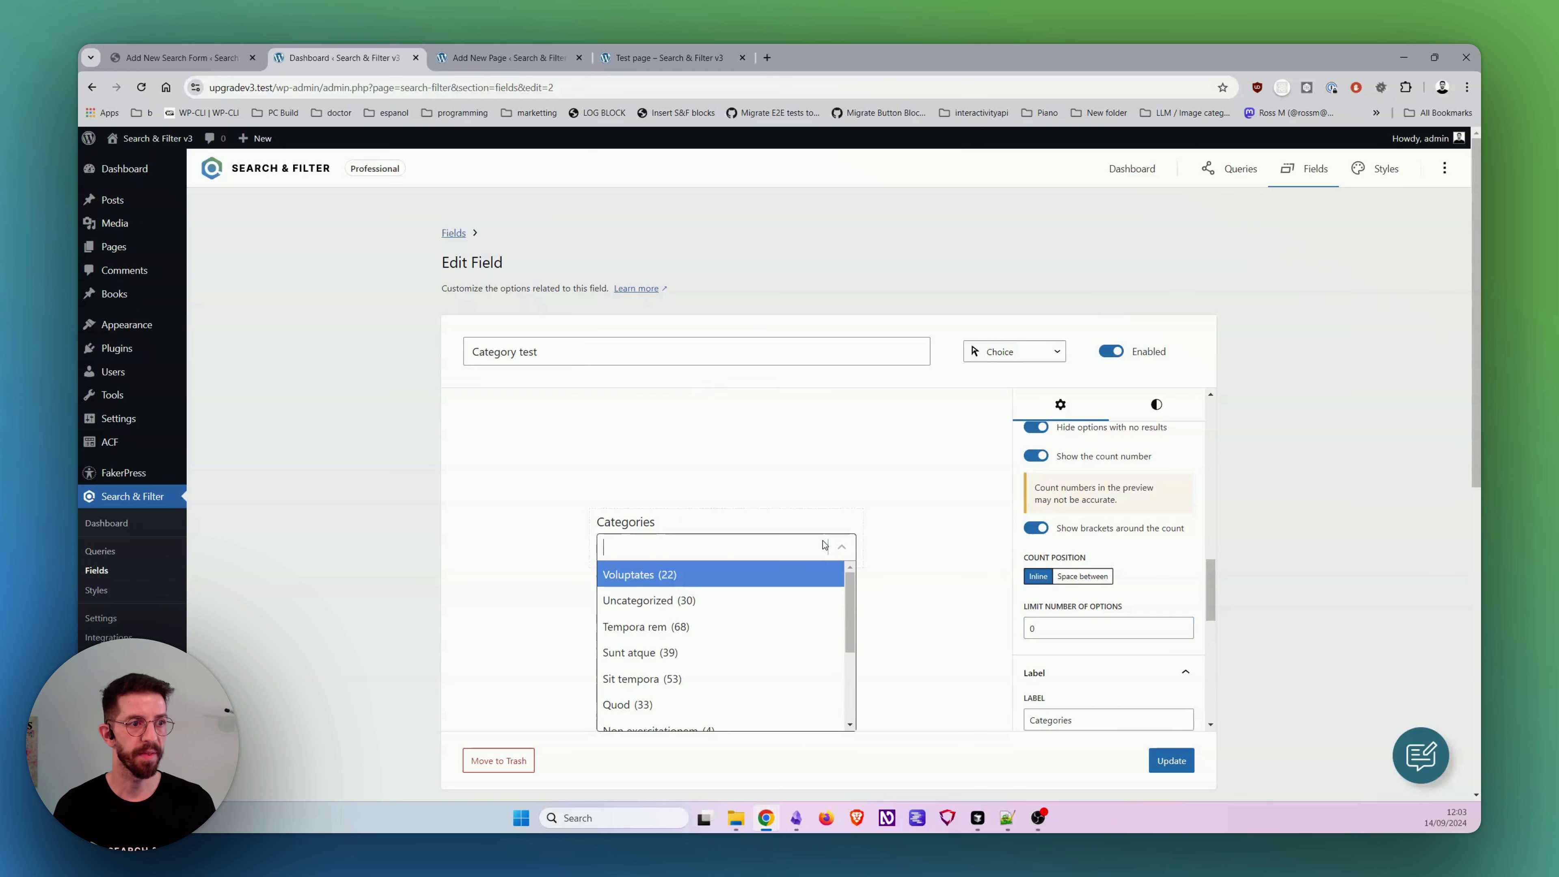
{"action": "left_click", "coordinate": [841, 547]}
{"action": "left_click", "coordinate": [1092, 613]}
{"action": "key", "text": "BackSpace"}
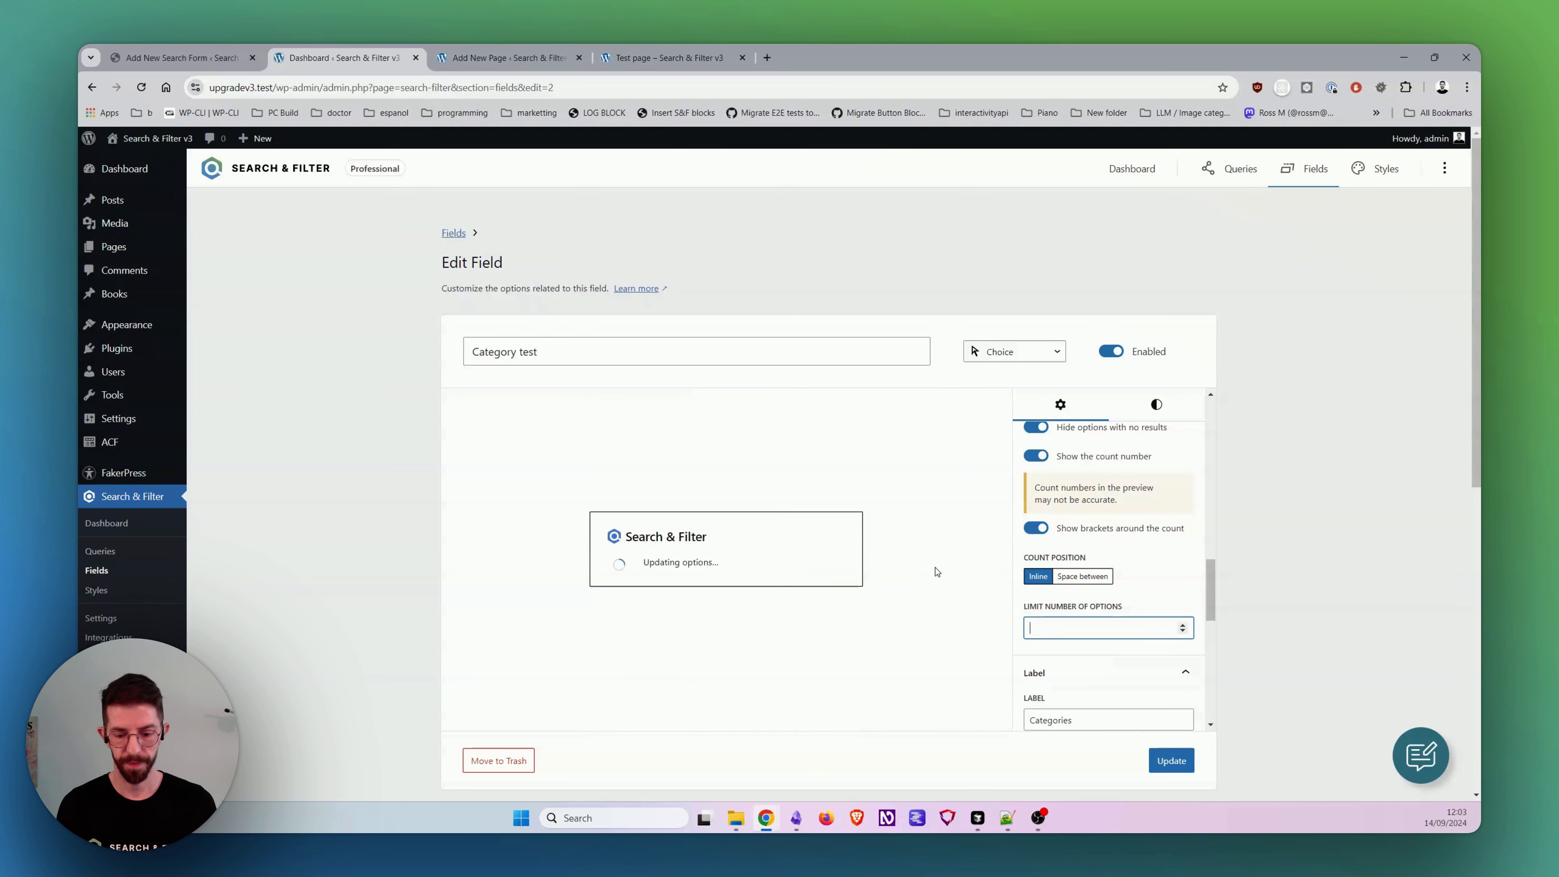
{"action": "left_click", "coordinate": [1172, 760]}
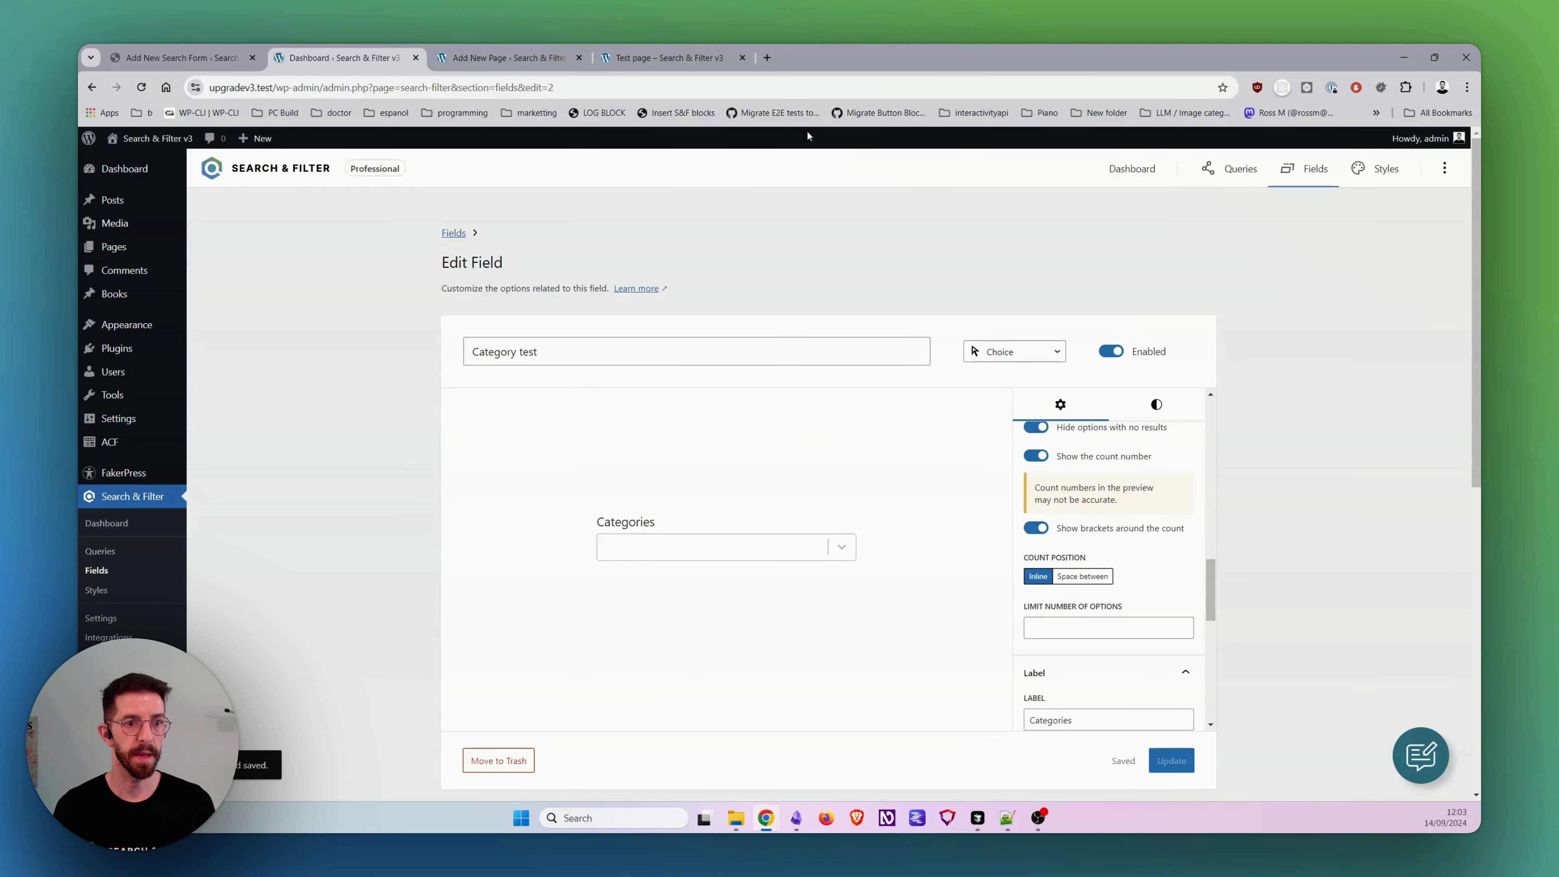
Step: Reload the live test page, search for "Voluptatem" and inspect the Categories dropdown options
{"action": "left_click", "coordinate": [669, 57]}
{"action": "key", "text": "F5"}
{"action": "left_click", "coordinate": [896, 345]}
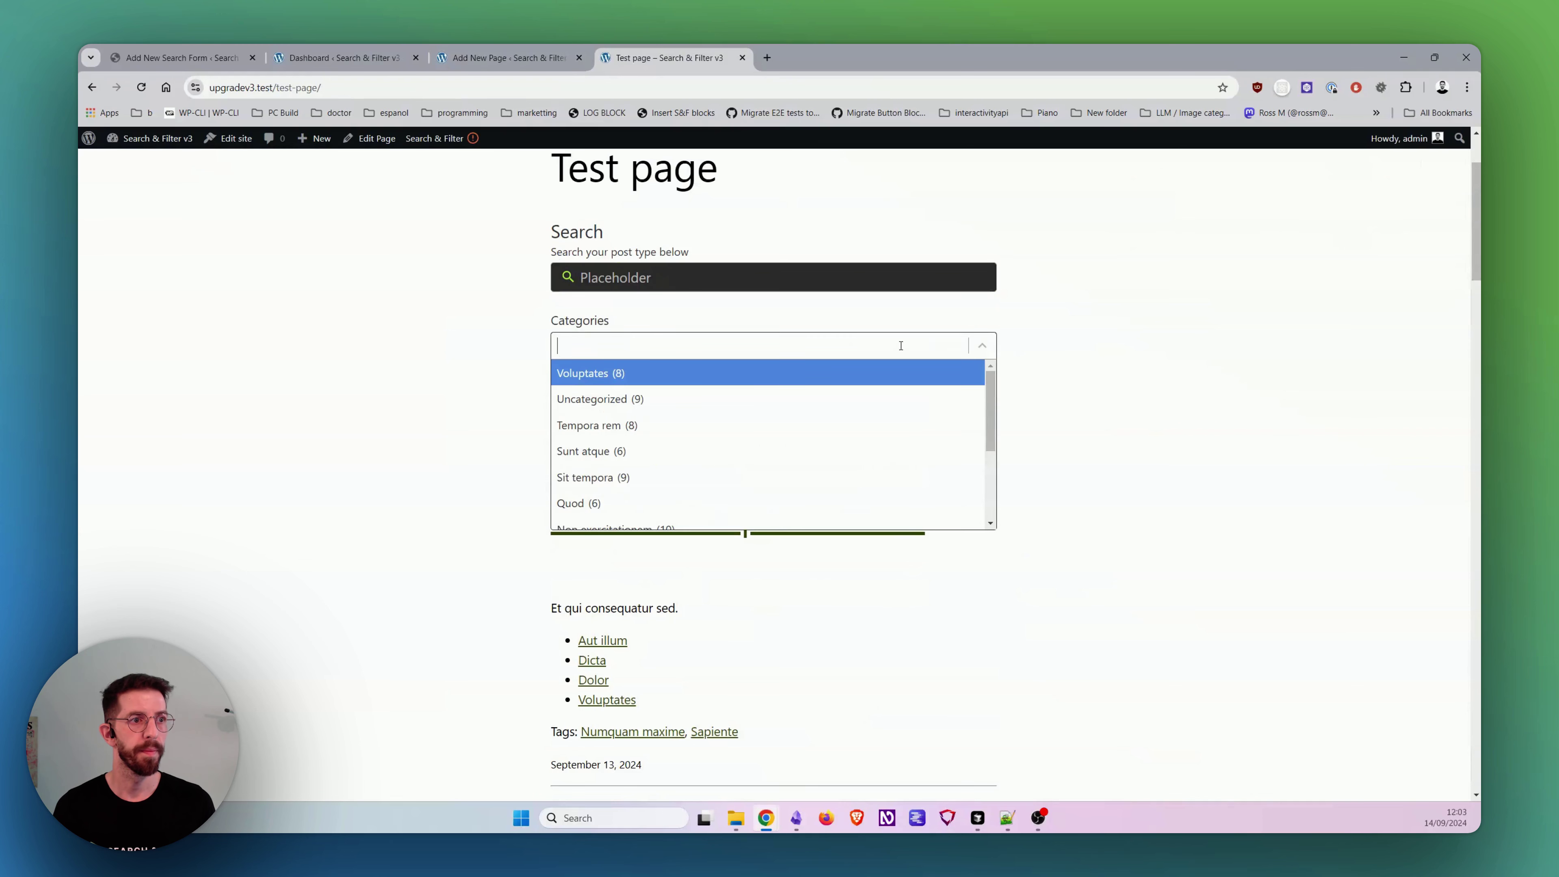
{"action": "left_click", "coordinate": [853, 282]}
{"action": "type", "text": "Voluptatem"}
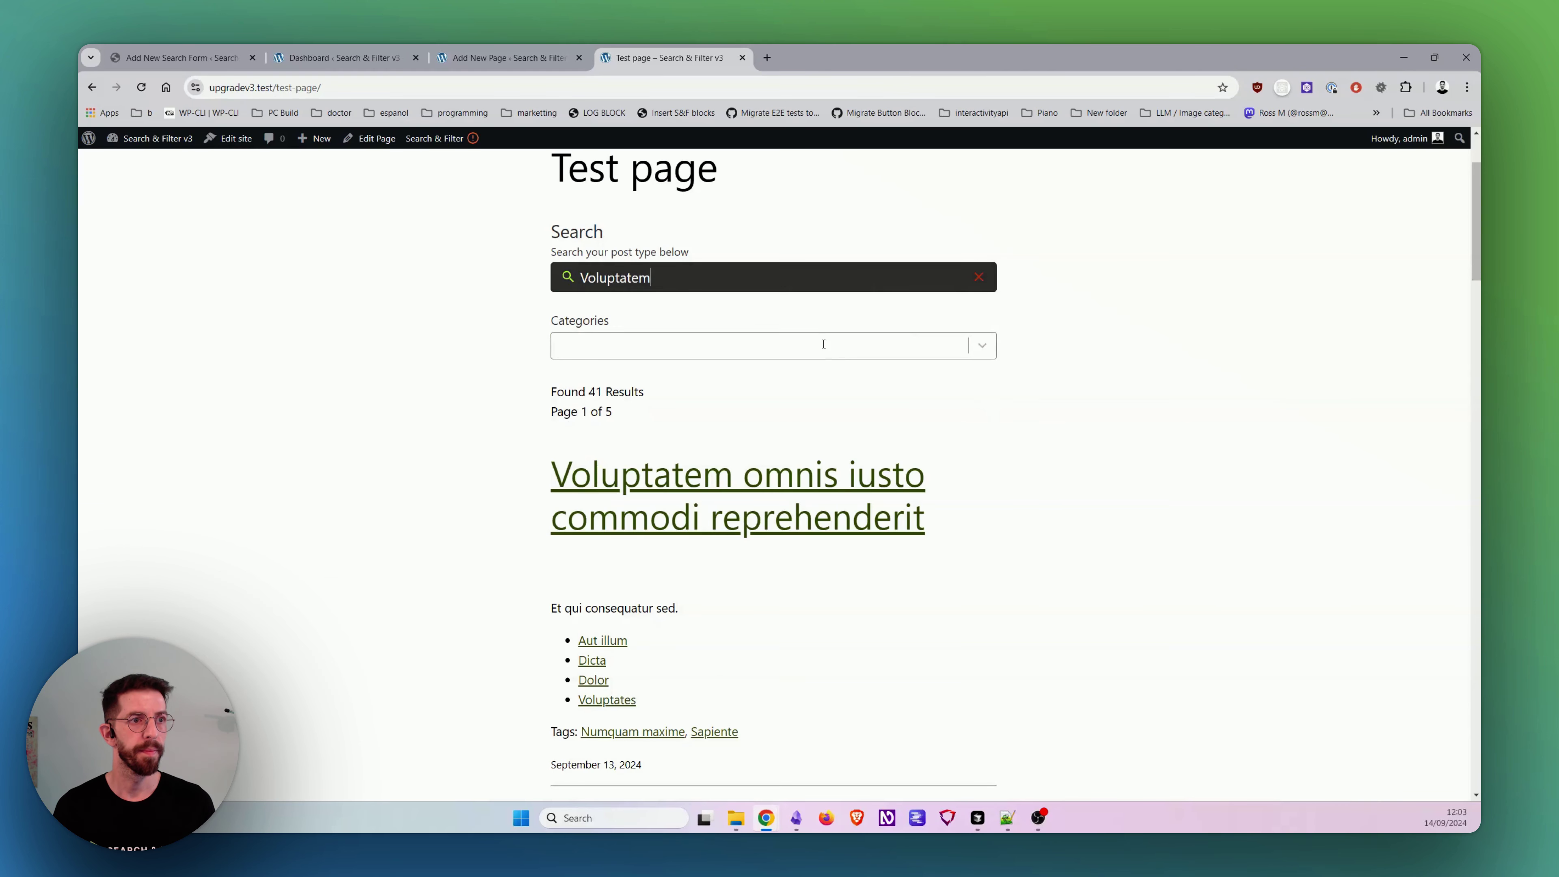
{"action": "left_click", "coordinate": [823, 346]}
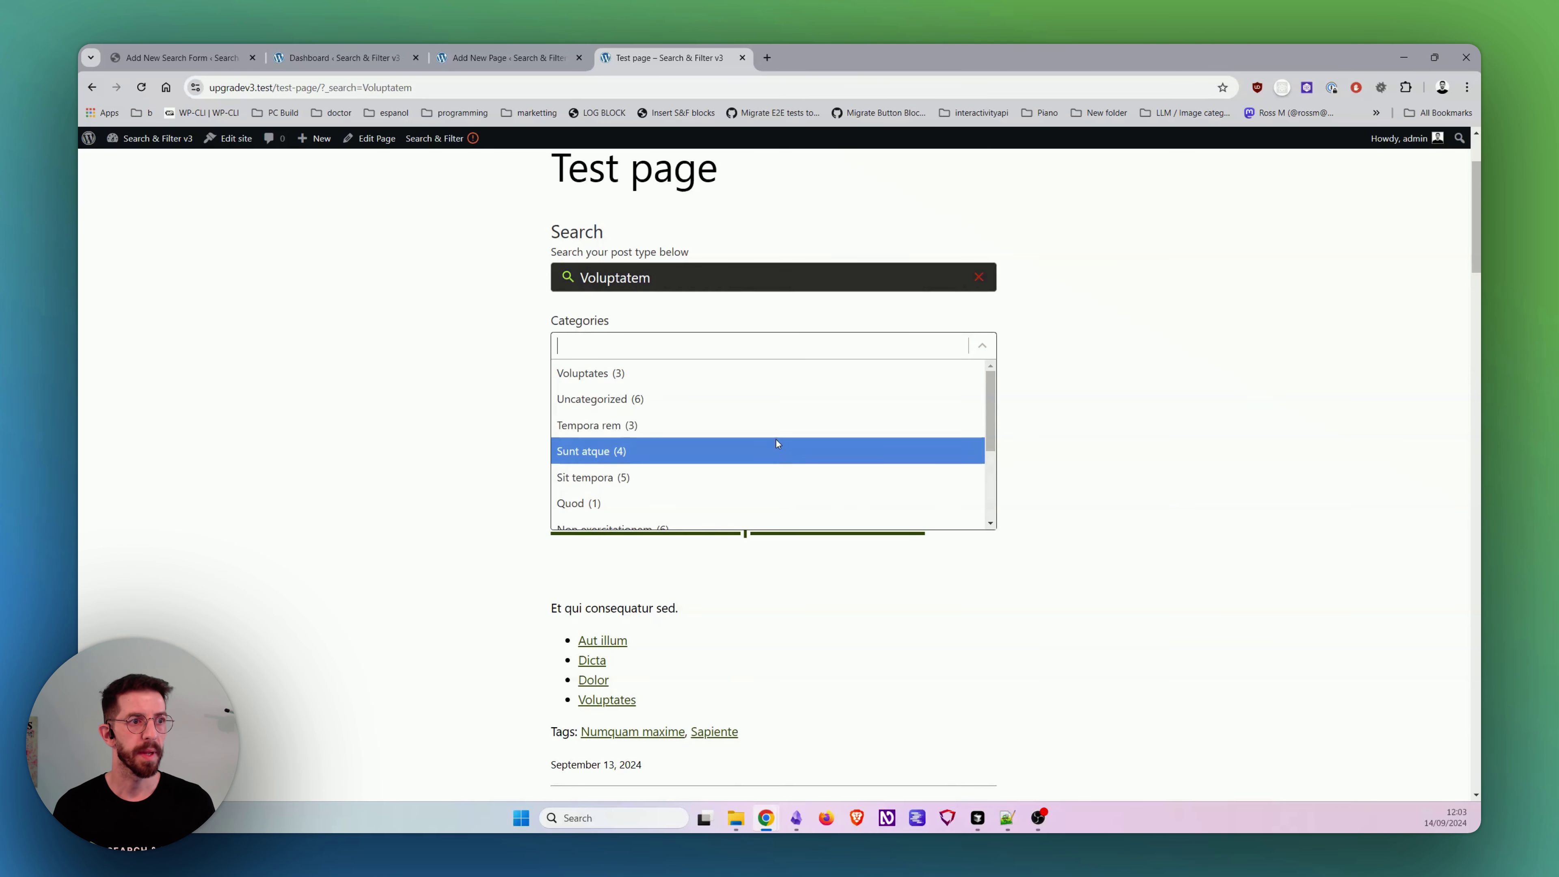
{"action": "left_click", "coordinate": [401, 503]}
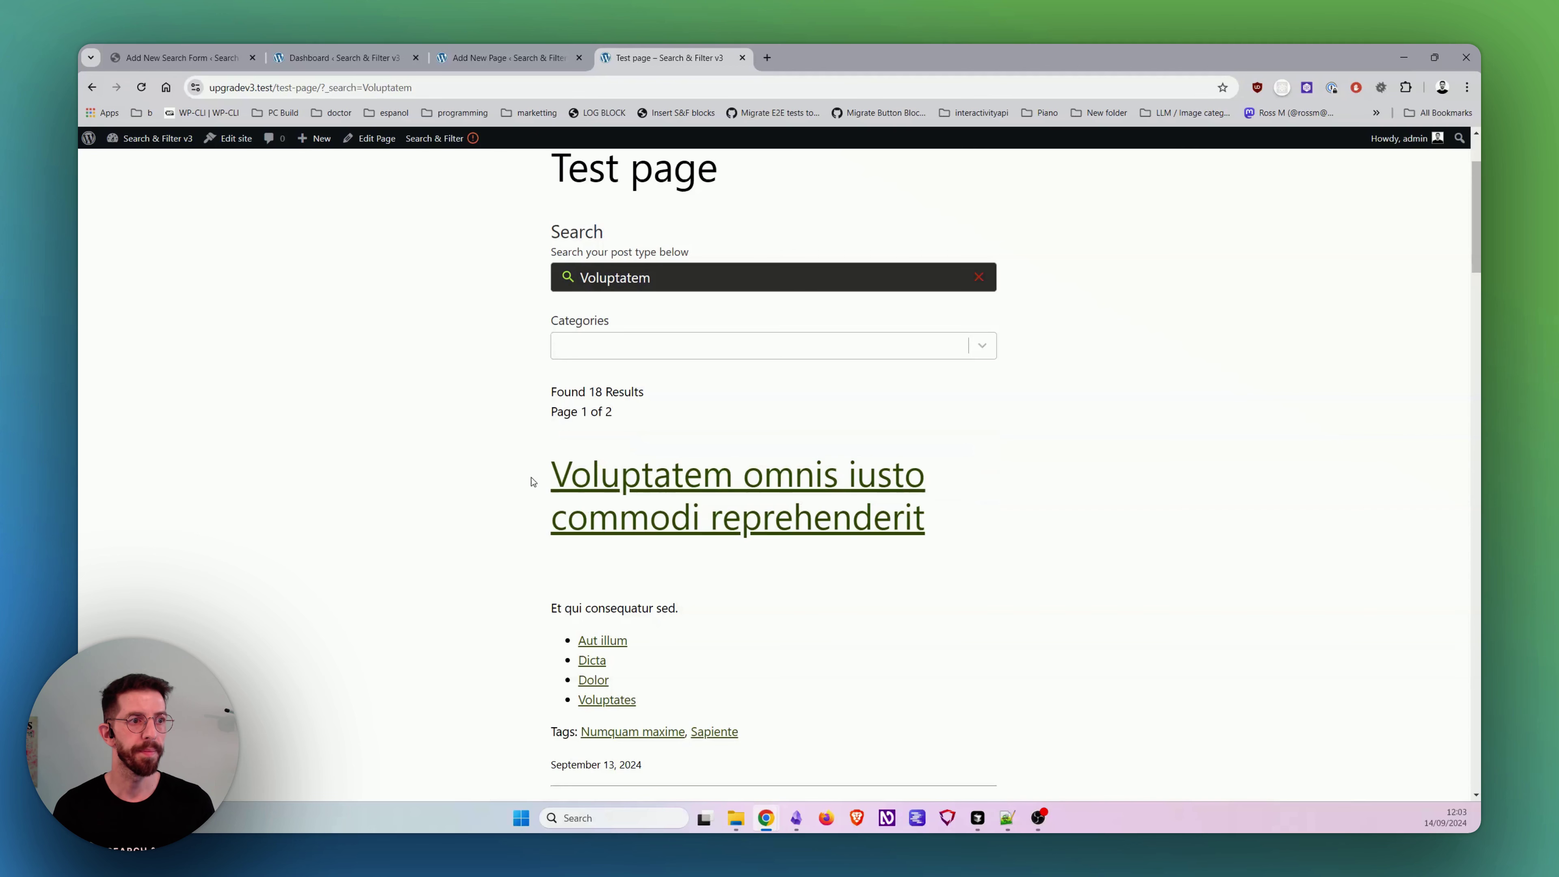
Step: Refine the live page search to "Voluptatem omnis"
{"action": "scroll", "coordinate": [533, 482], "scroll_direction": "down", "scroll_amount": 1}
{"action": "left_click", "coordinate": [725, 216]}
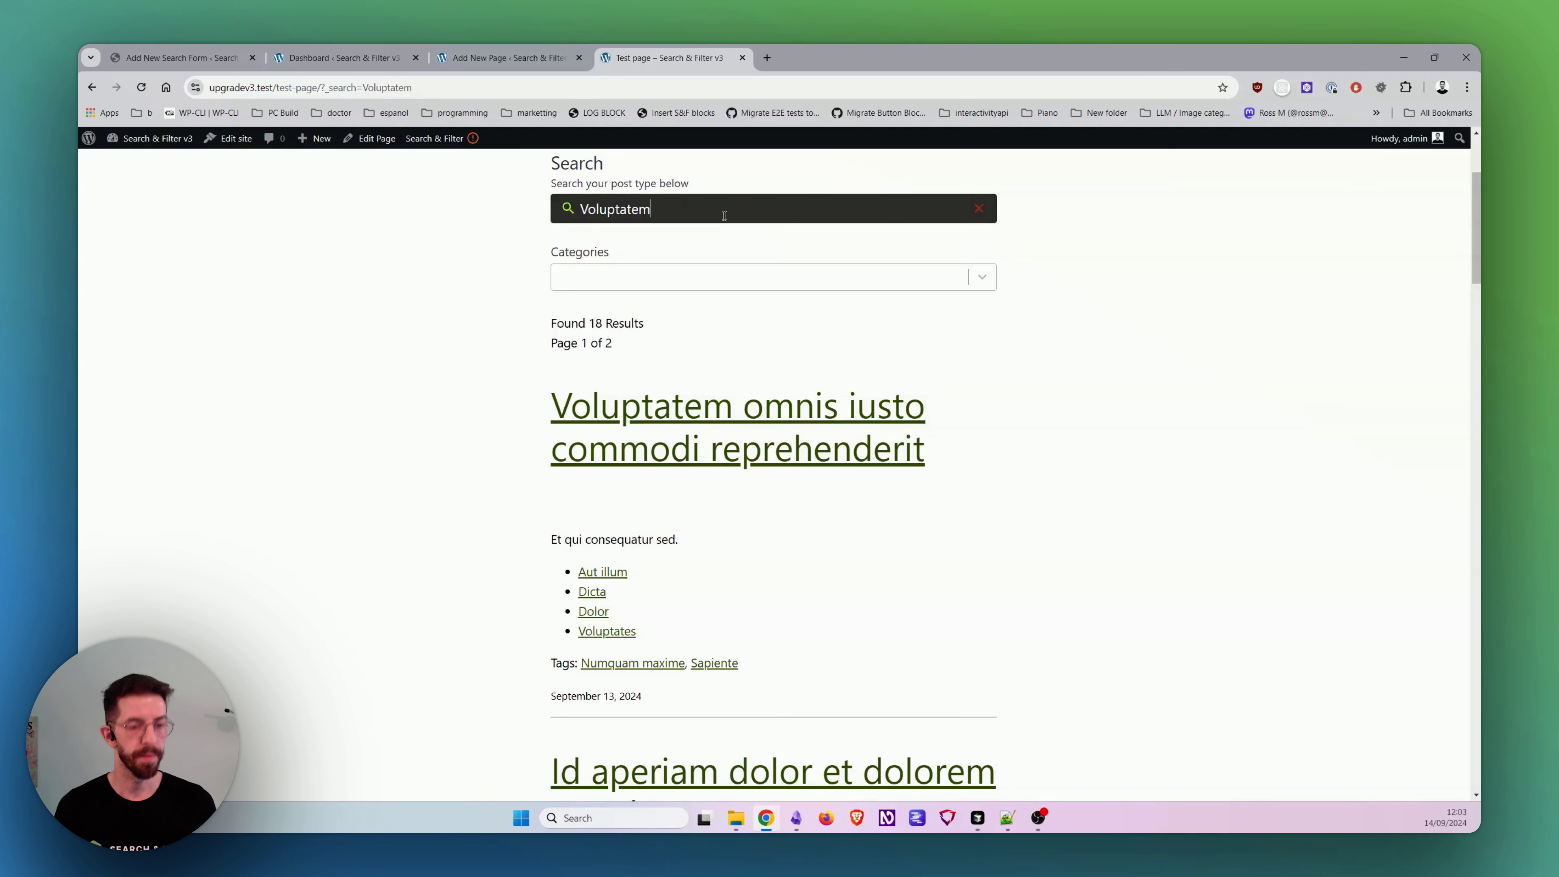
{"action": "type", "text": "omis"}
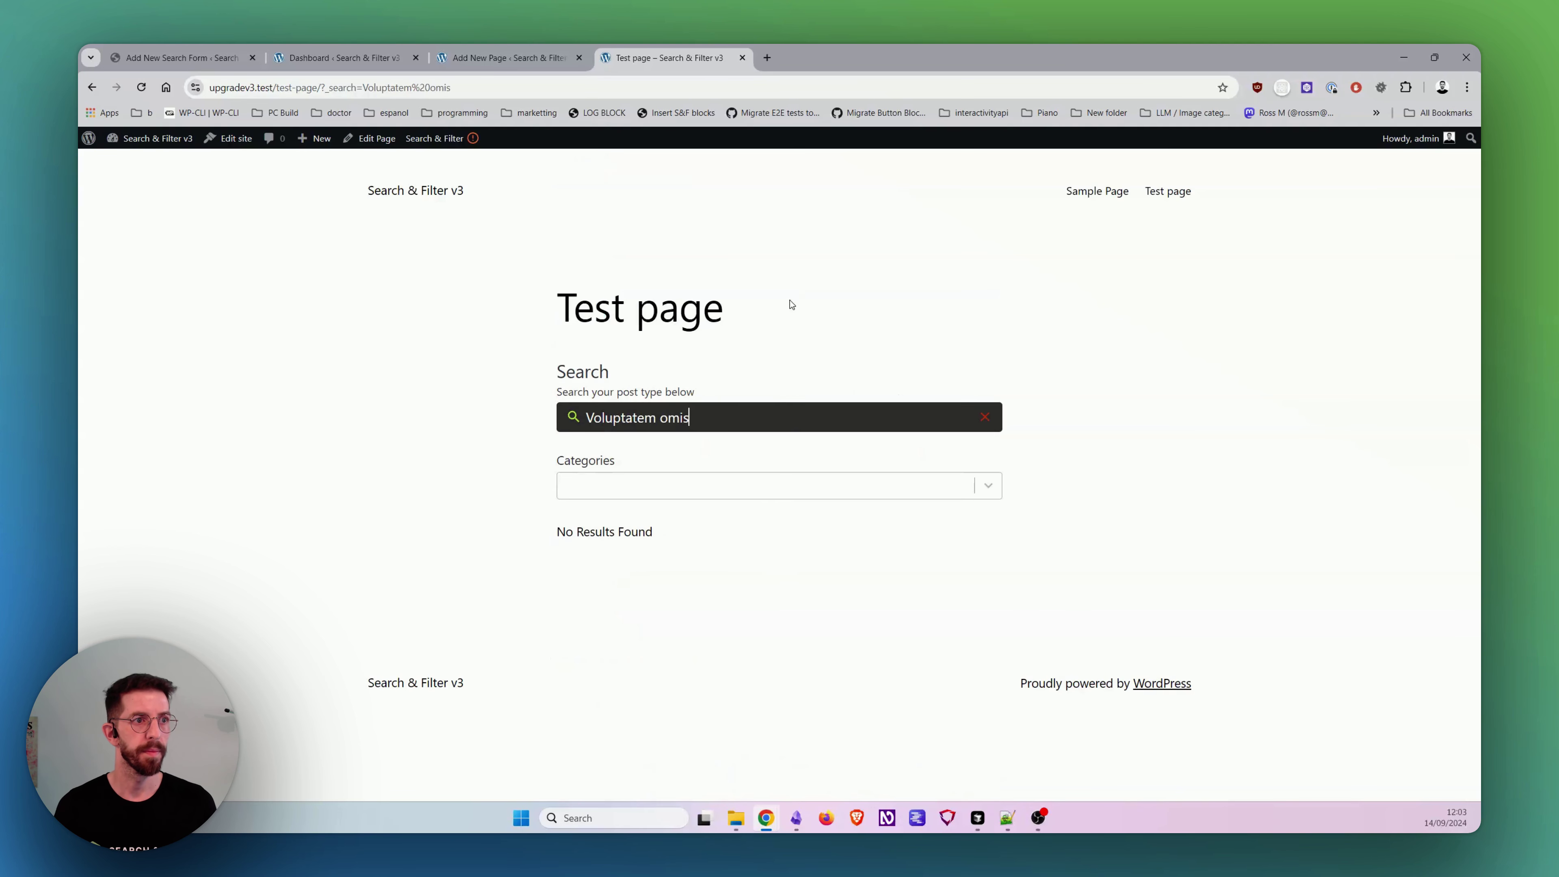
{"action": "left_click", "coordinate": [790, 482]}
{"action": "left_click", "coordinate": [791, 447]}
{"action": "left_click", "coordinate": [688, 421]}
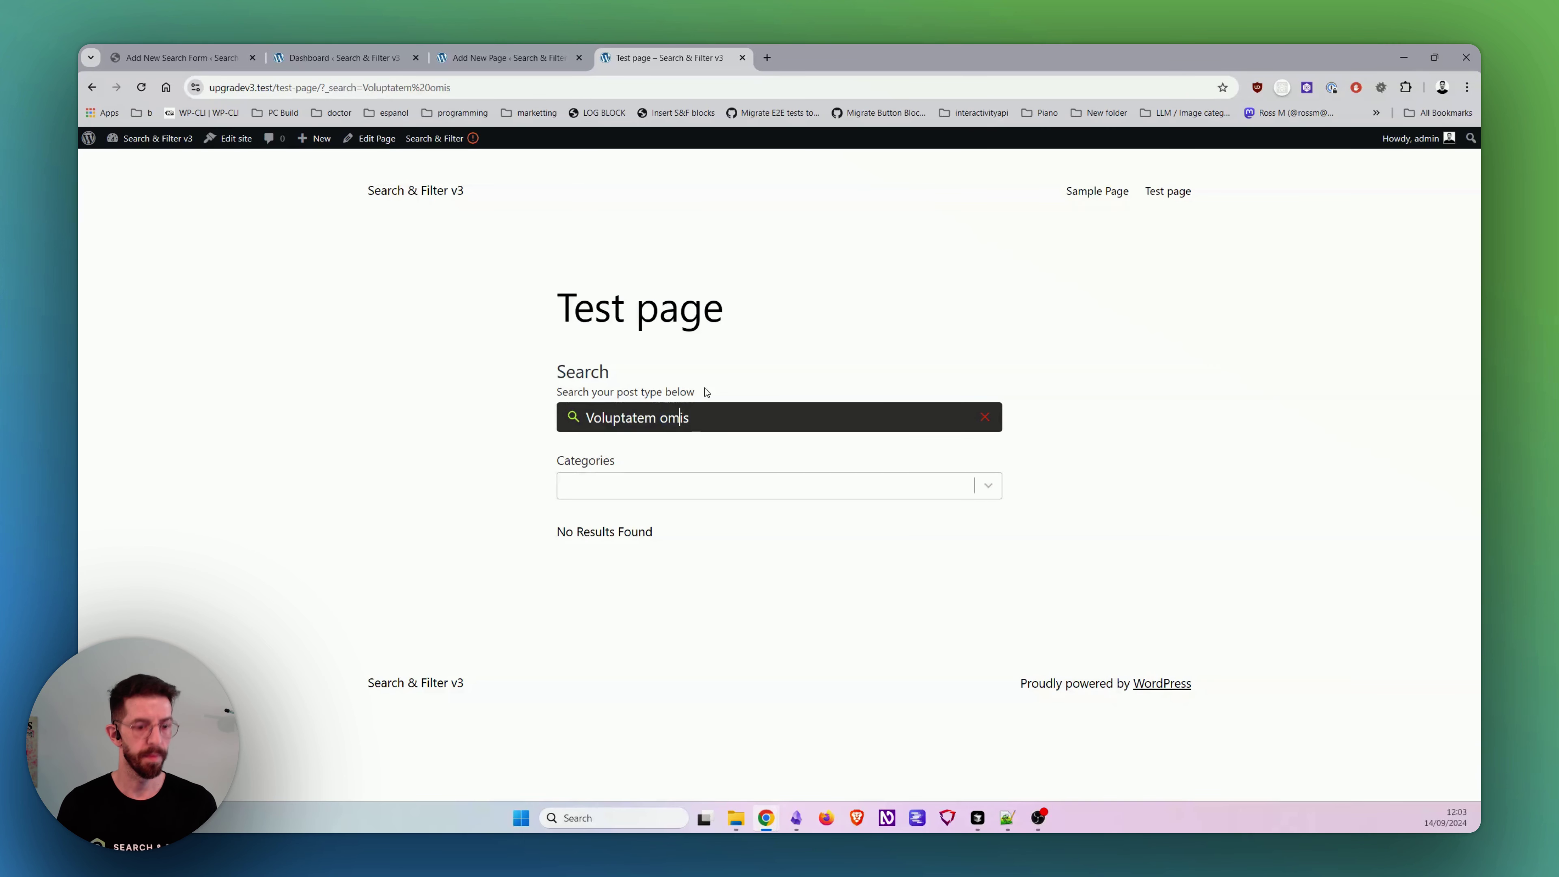
{"action": "type", "text": "n"}
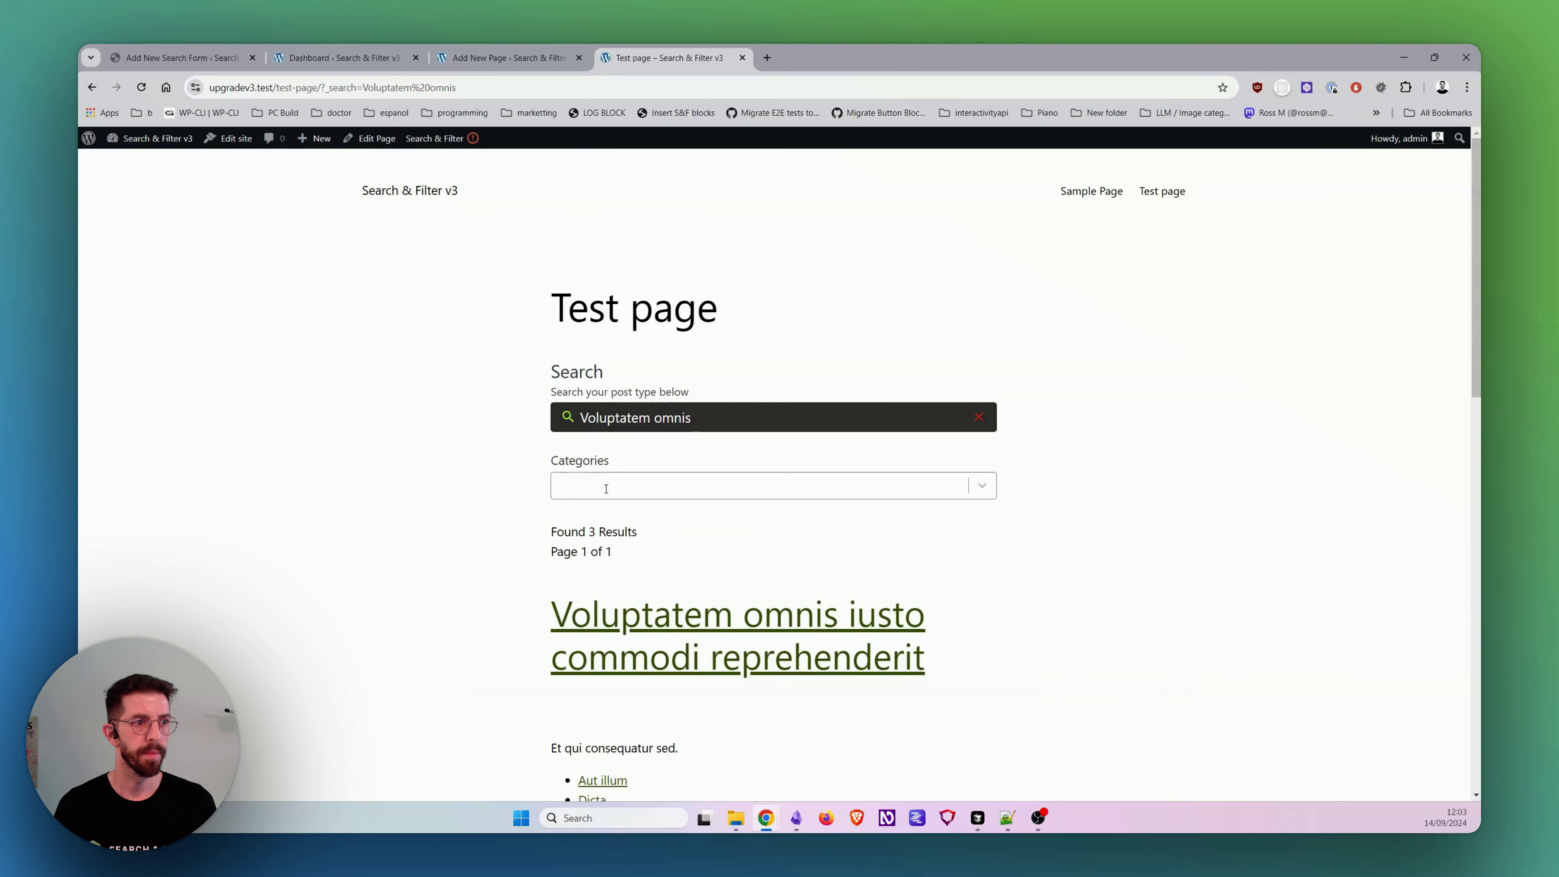
Step: Examine the available category options and the result list for the "Voluptatem omnis" search
{"action": "left_click", "coordinate": [605, 488]}
{"action": "scroll", "coordinate": [700, 546], "scroll_direction": "down", "scroll_amount": 3}
{"action": "scroll", "coordinate": [706, 572], "scroll_direction": "up", "scroll_amount": 1}
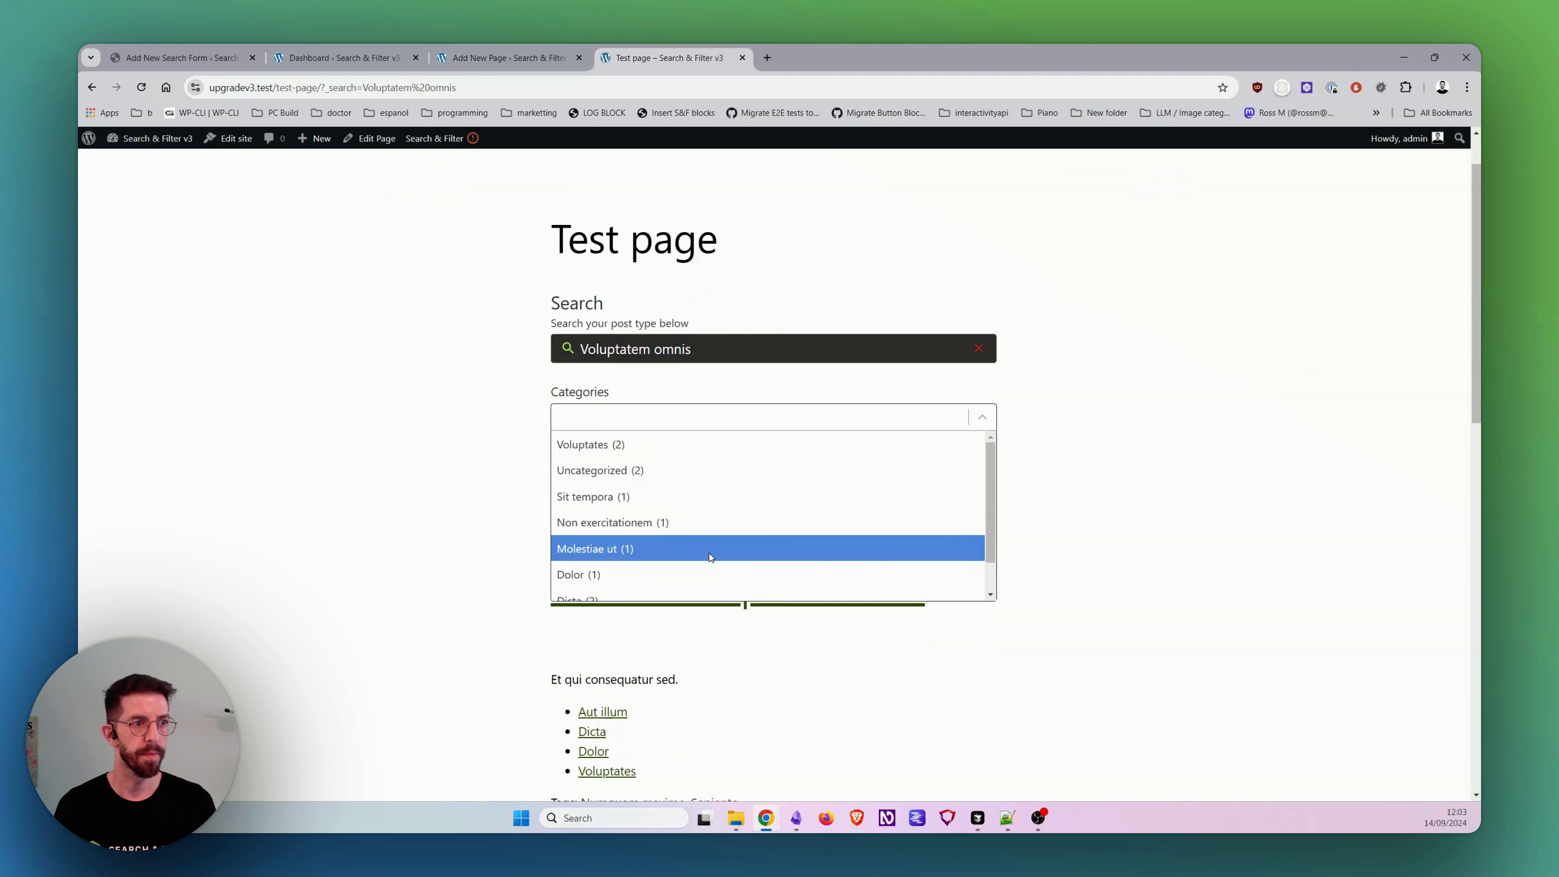
{"action": "left_click", "coordinate": [376, 516]}
{"action": "scroll", "coordinate": [658, 508], "scroll_direction": "down", "scroll_amount": 4}
{"action": "scroll", "coordinate": [659, 508], "scroll_direction": "up", "scroll_amount": 5}
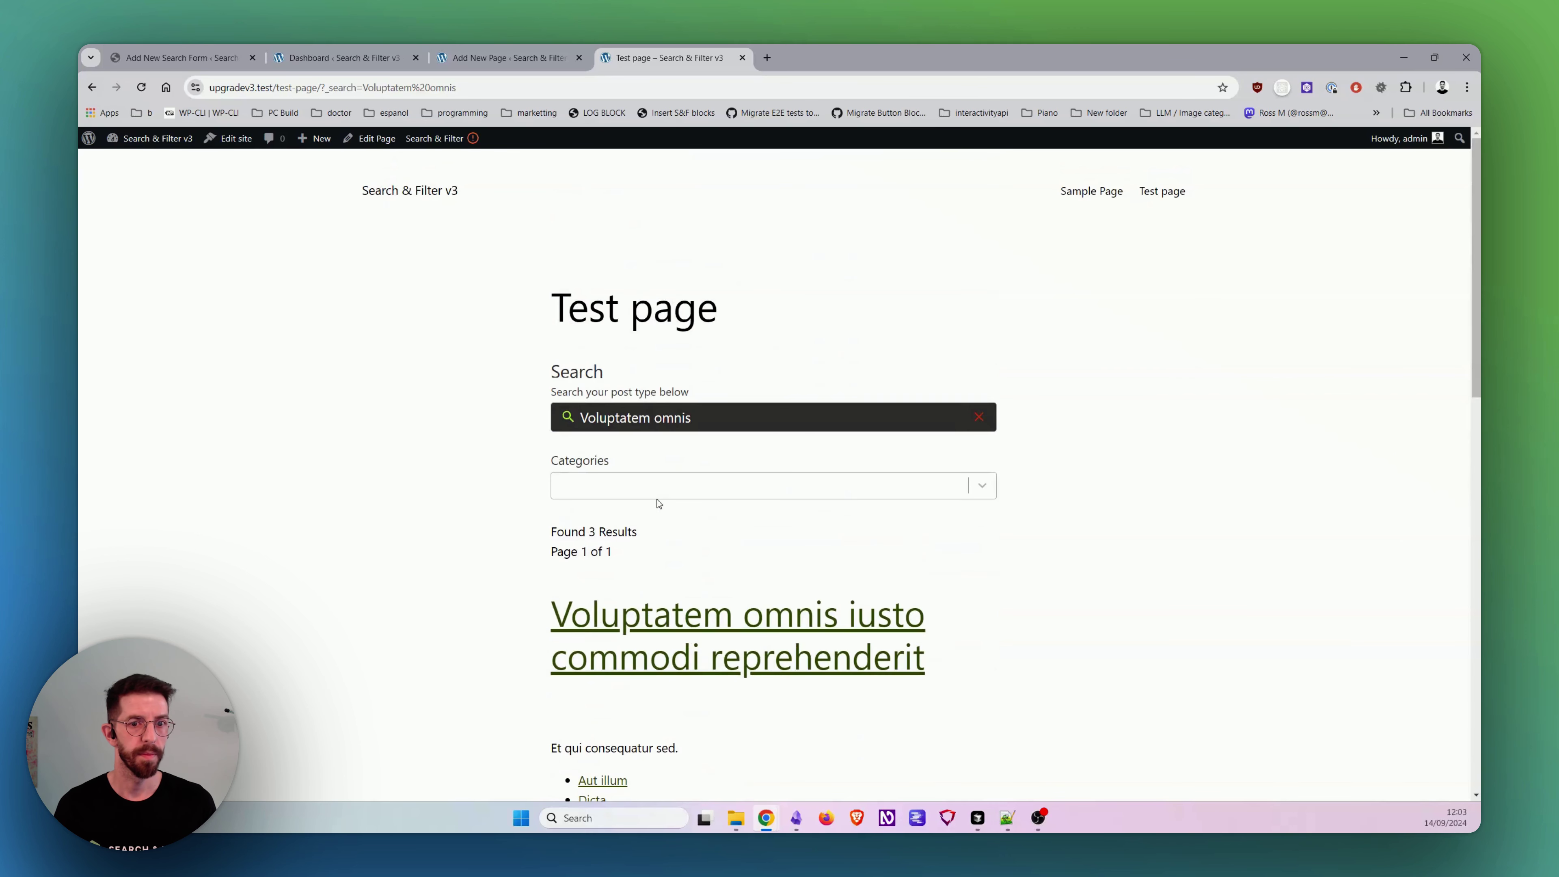
Step: Enable the Advanced Custom Fields integration in Search & Filter and check the Category test field's data type options
{"action": "left_click", "coordinate": [309, 45]}
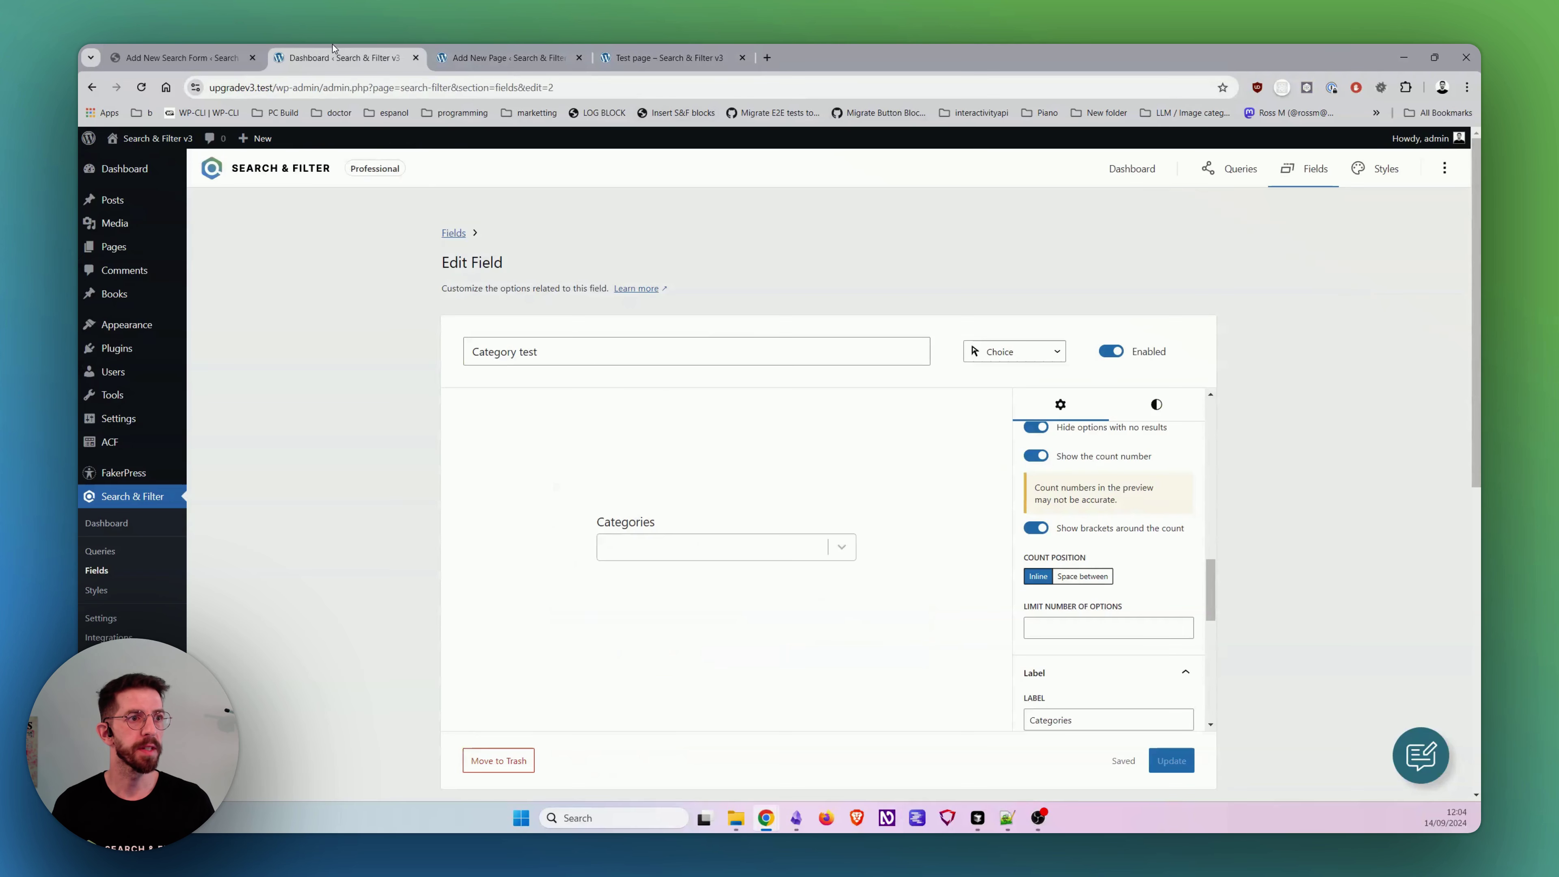
{"action": "scroll", "coordinate": [1074, 547], "scroll_direction": "up", "scroll_amount": 10}
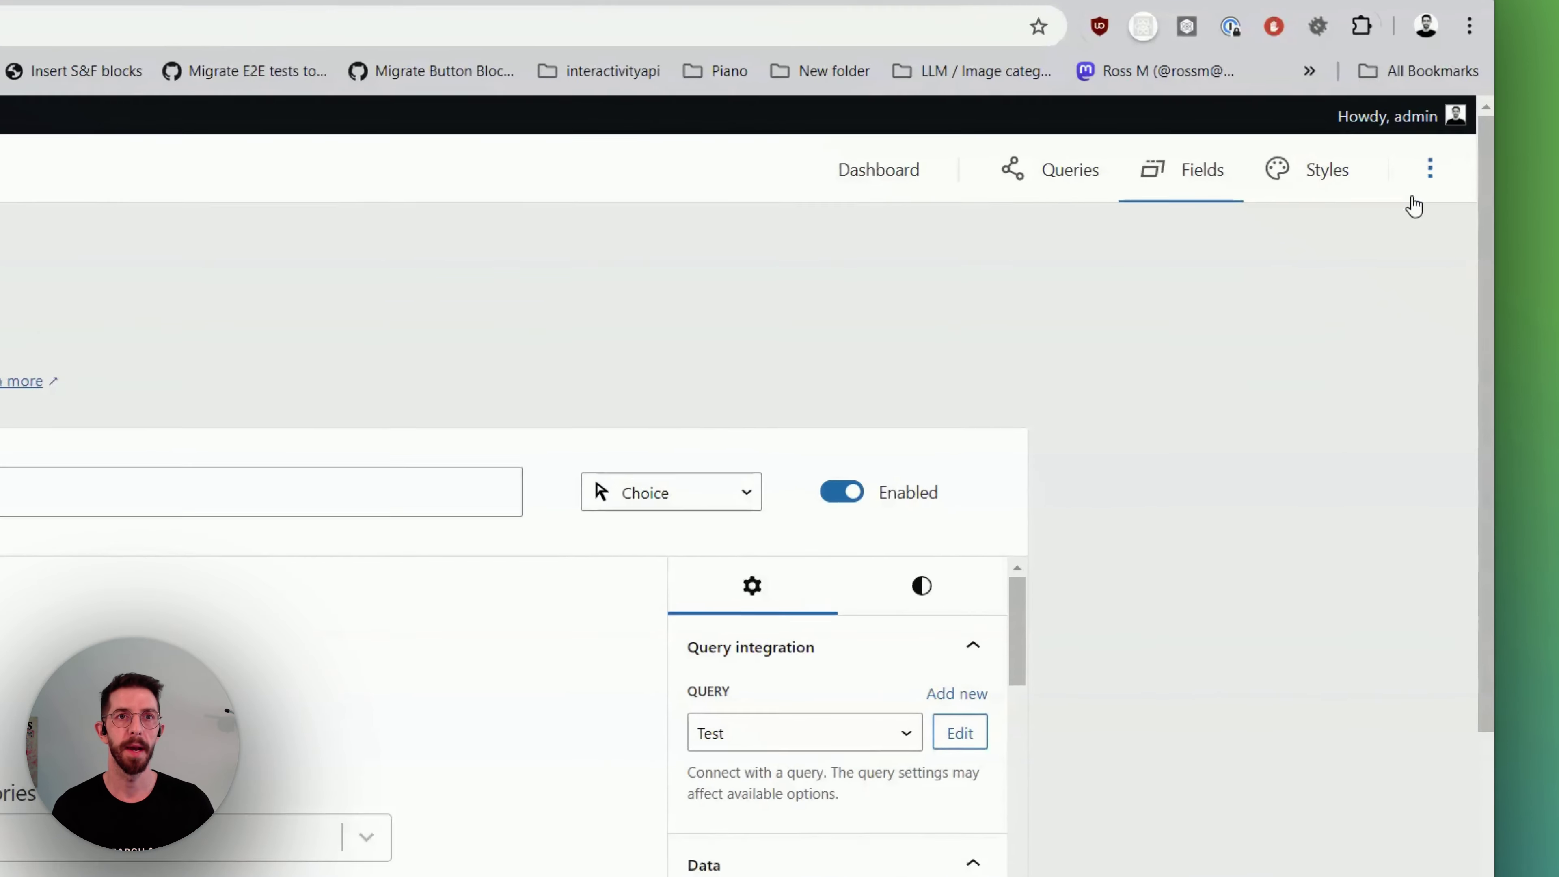
{"action": "left_click", "coordinate": [1444, 167]}
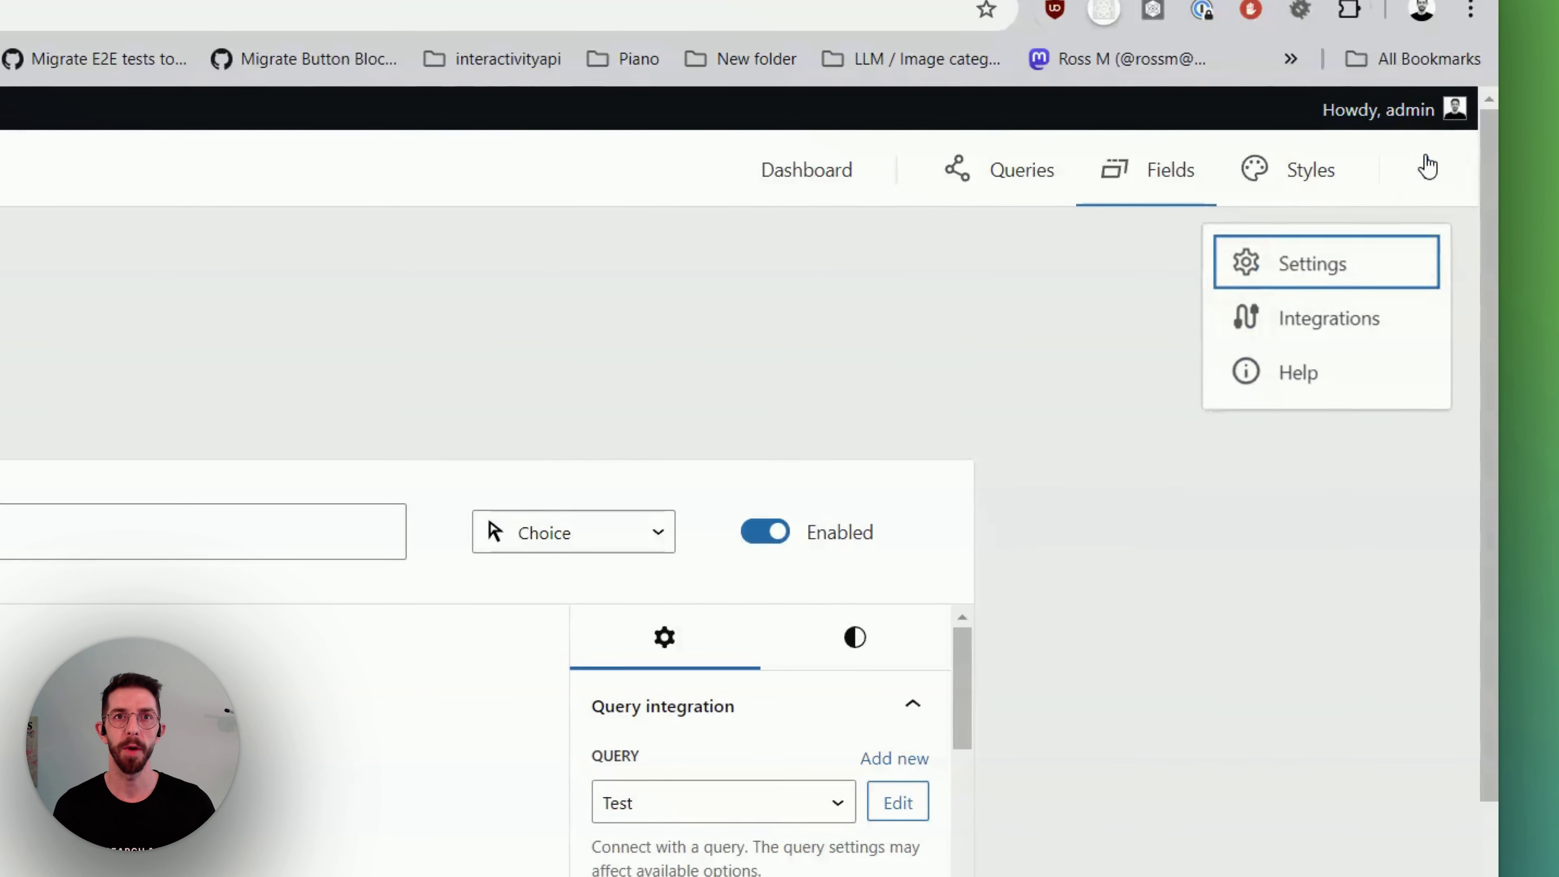
{"action": "left_click", "coordinate": [1341, 328]}
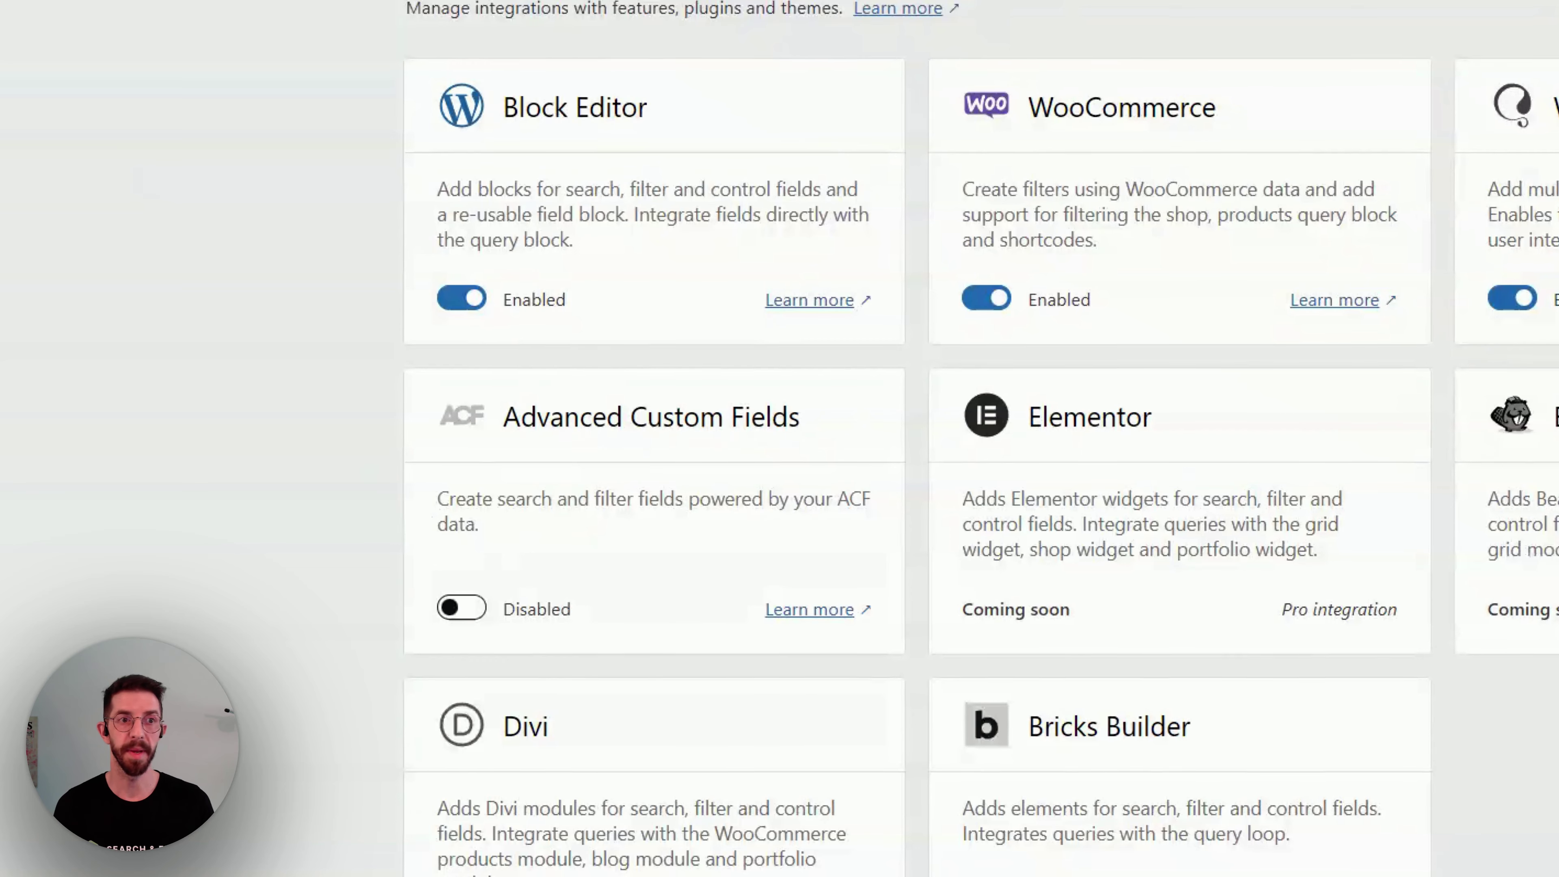
{"action": "left_click", "coordinate": [520, 611]}
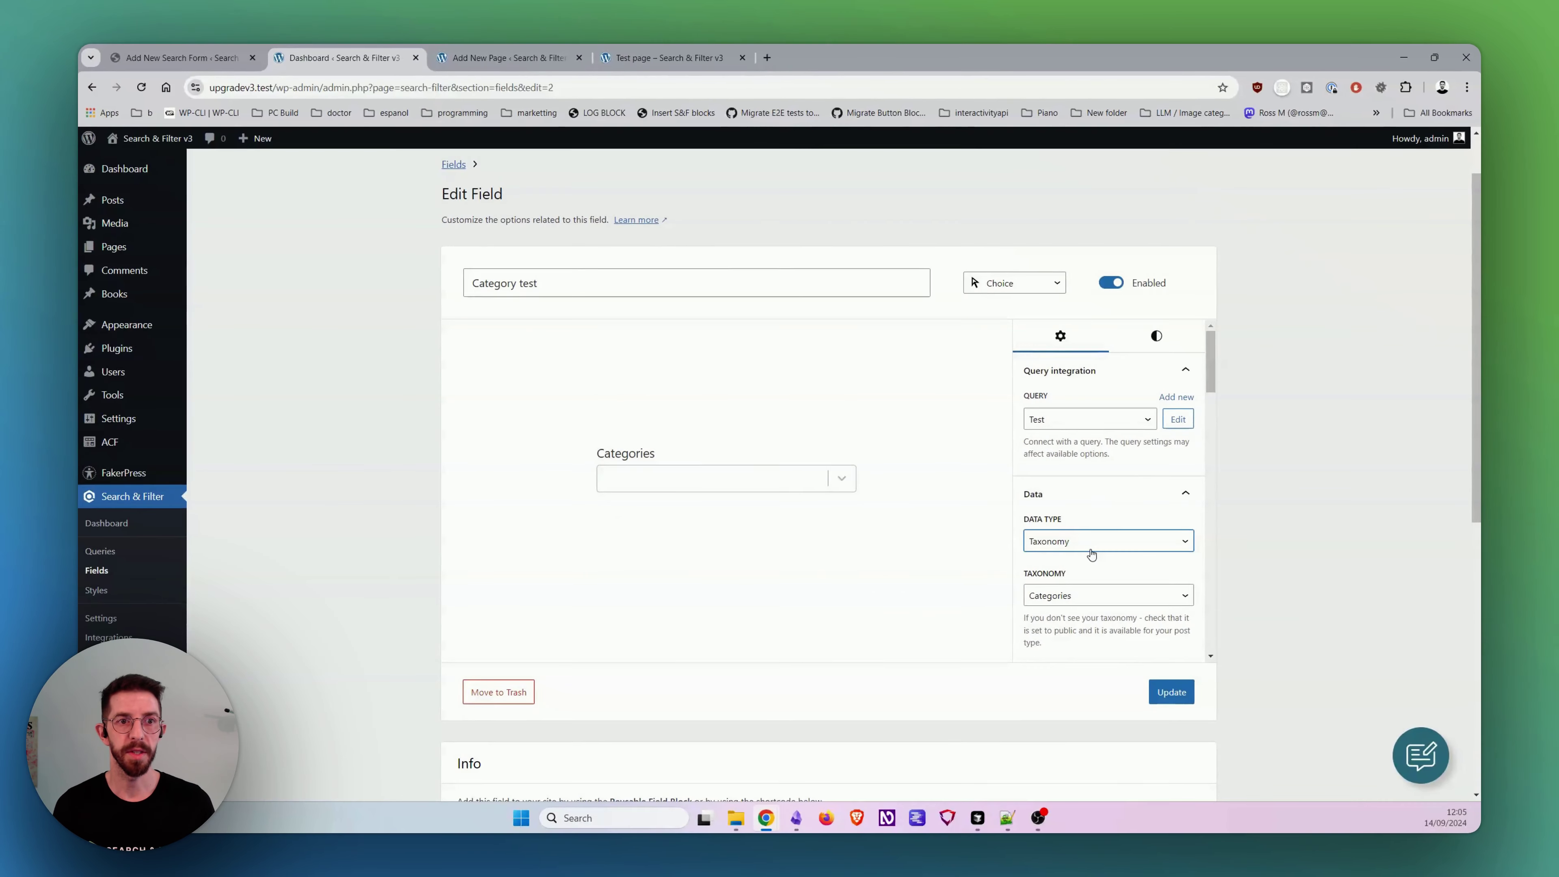
{"action": "left_click", "coordinate": [1090, 540]}
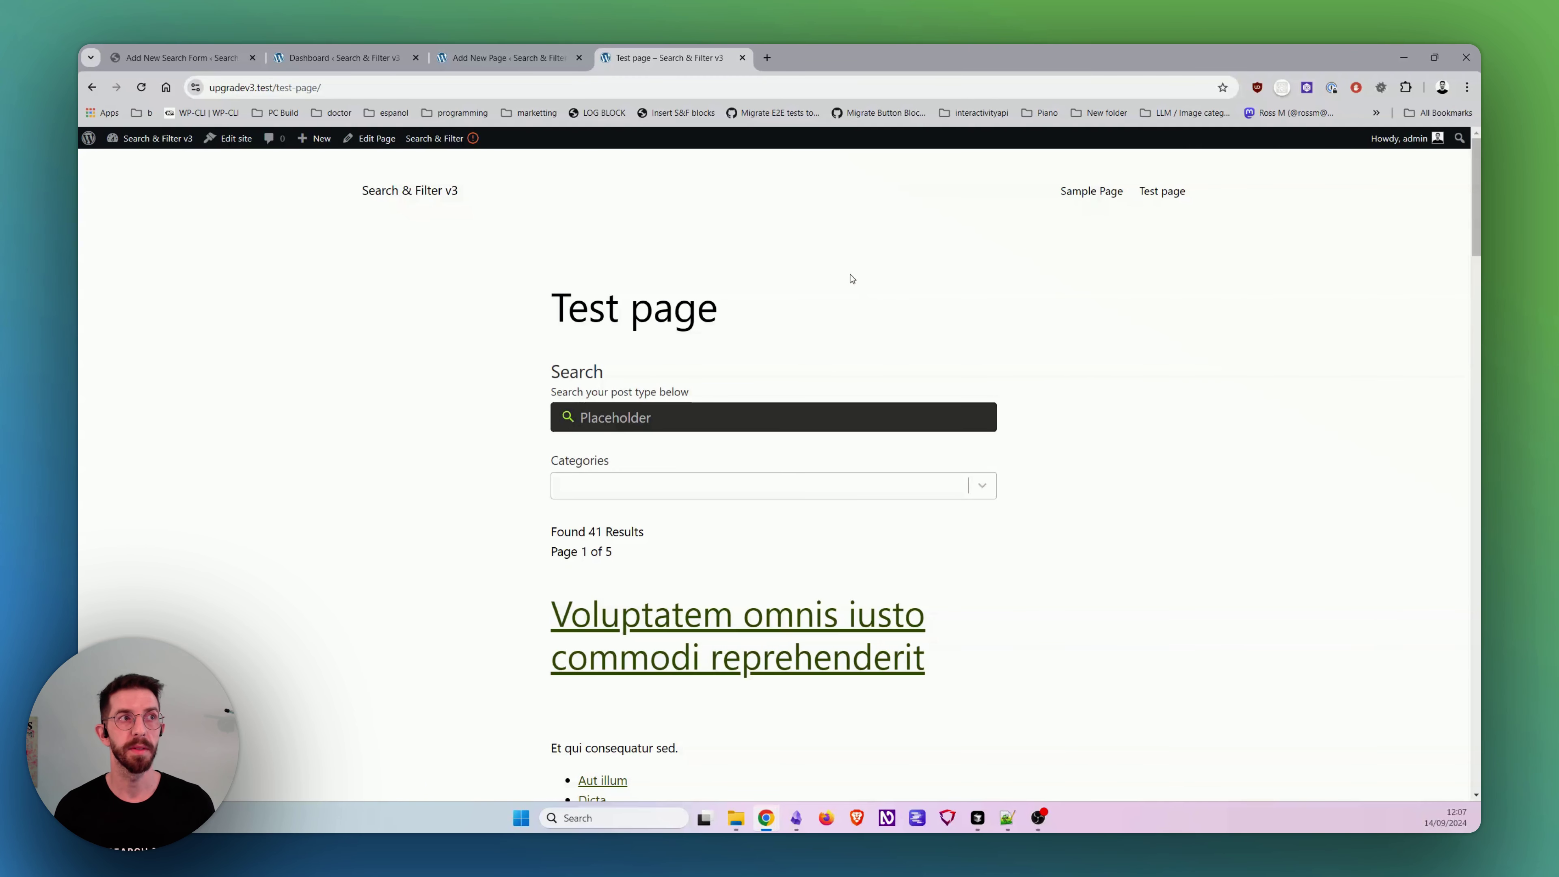
Step: Review the v2 search form's display results settings and return to the live v3 test page
{"action": "left_click", "coordinate": [182, 48]}
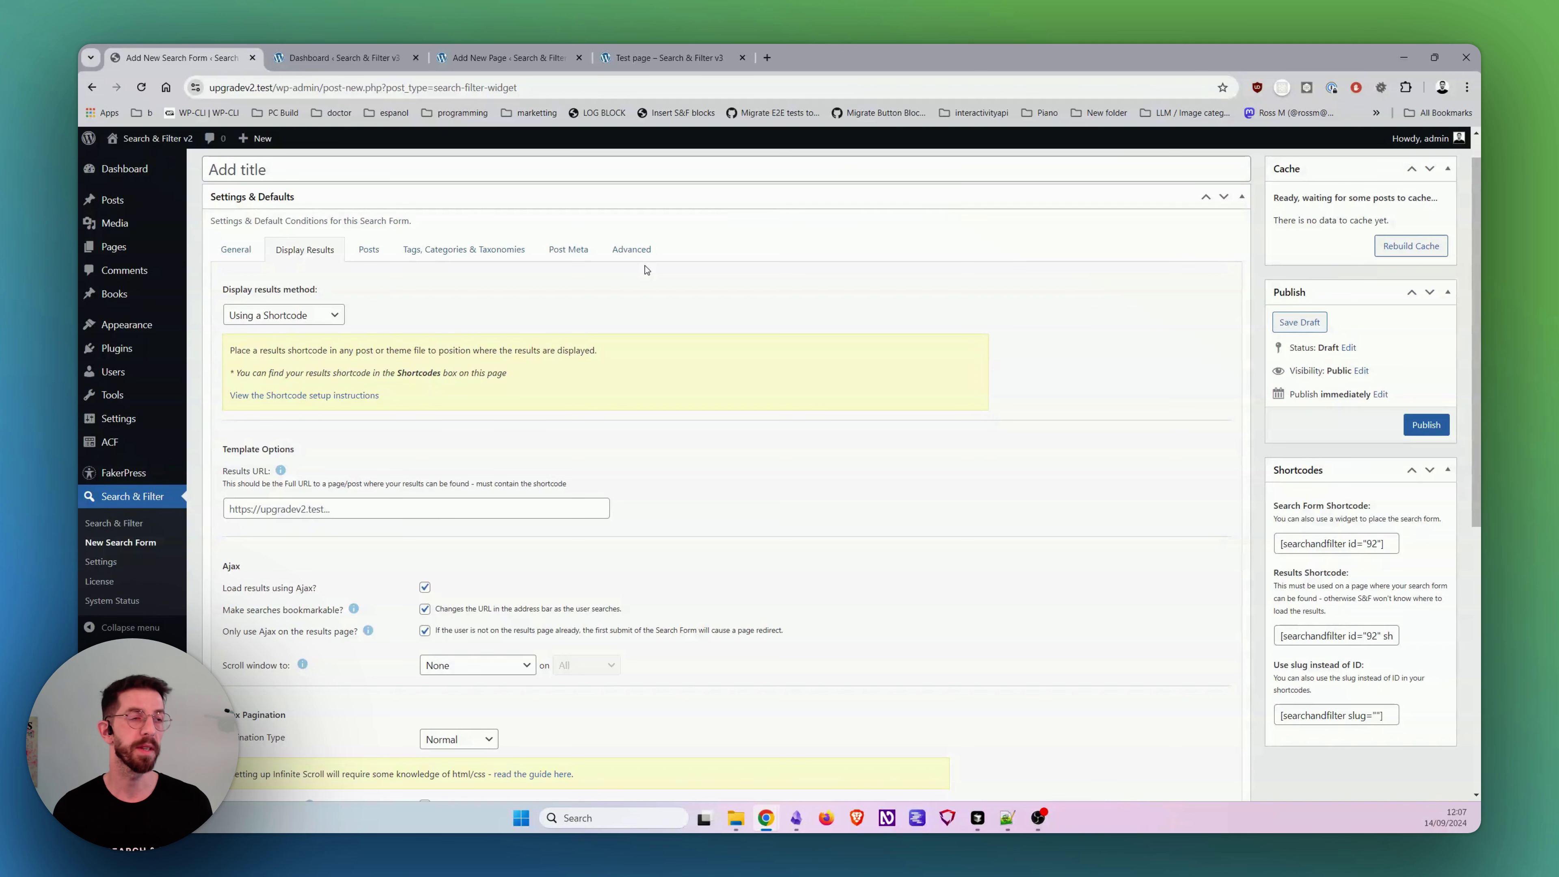
{"action": "left_click", "coordinate": [647, 49]}
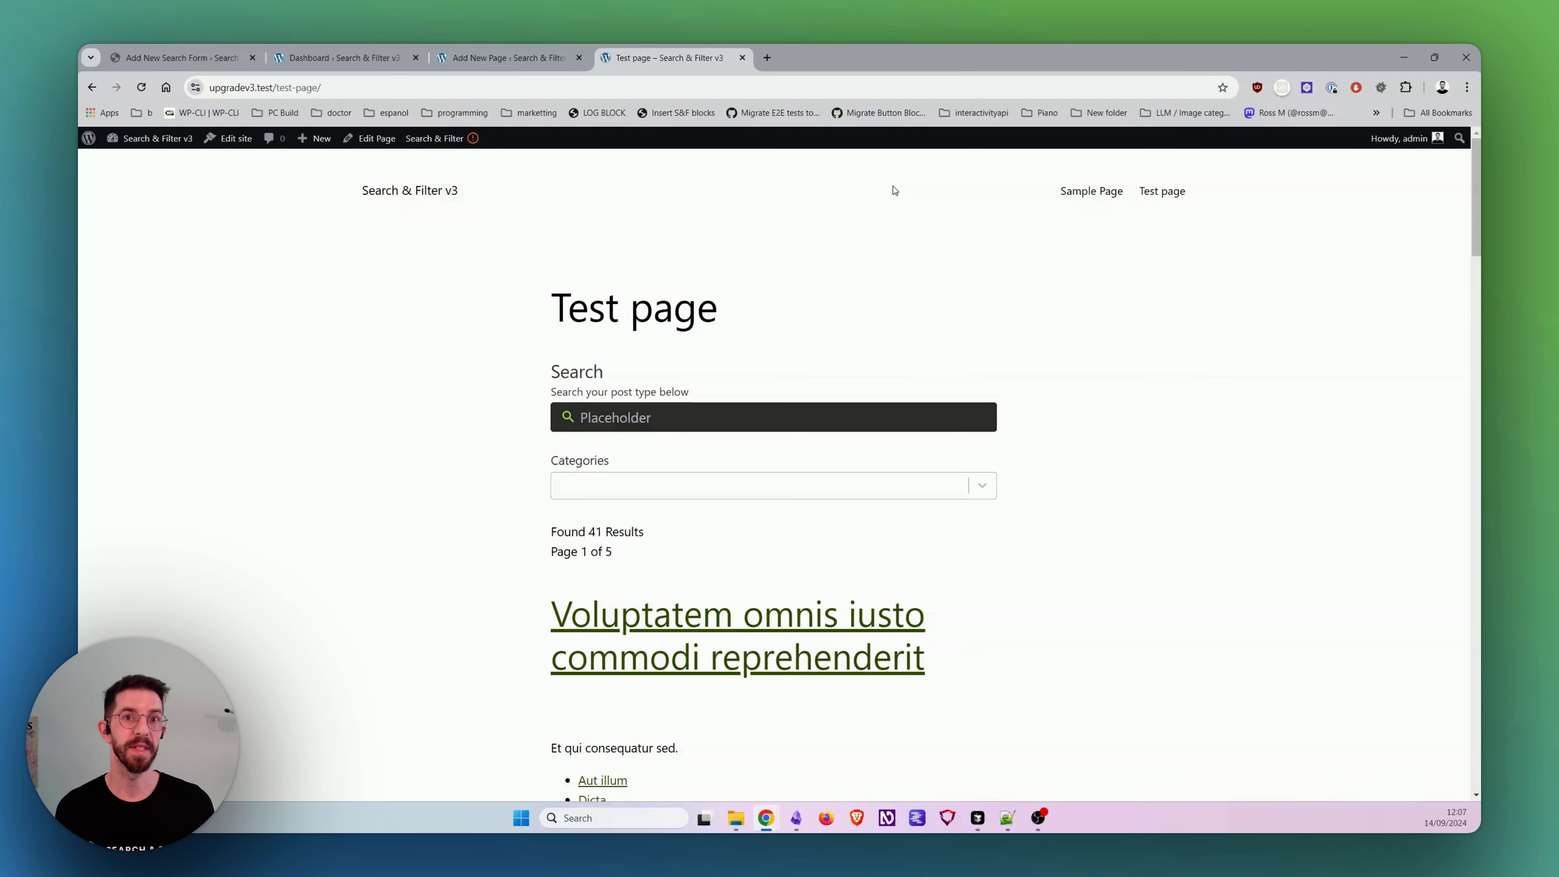